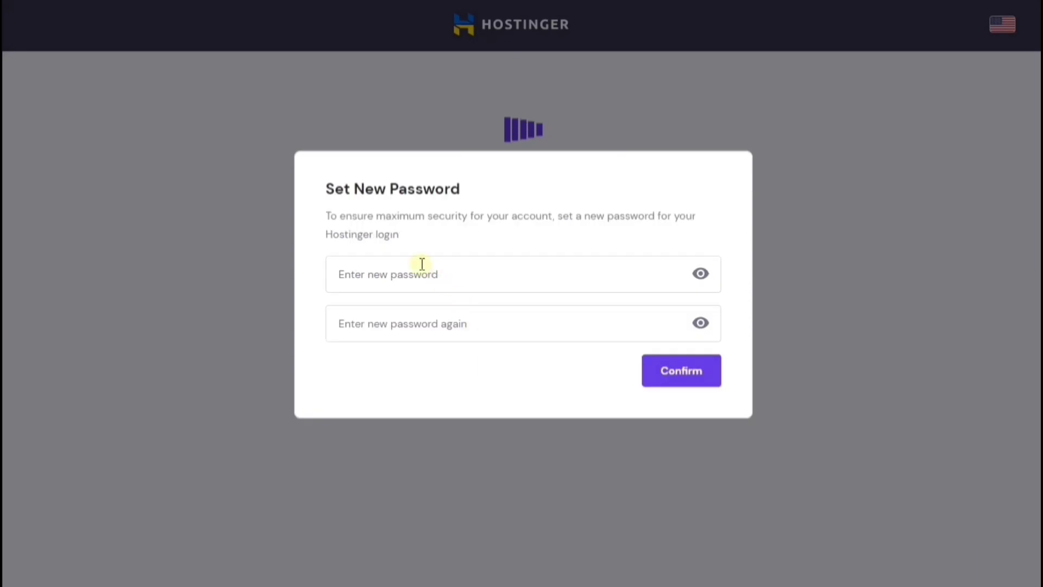
- Enter the new account password in both Set New Password fields and confirm it
click(386, 270)
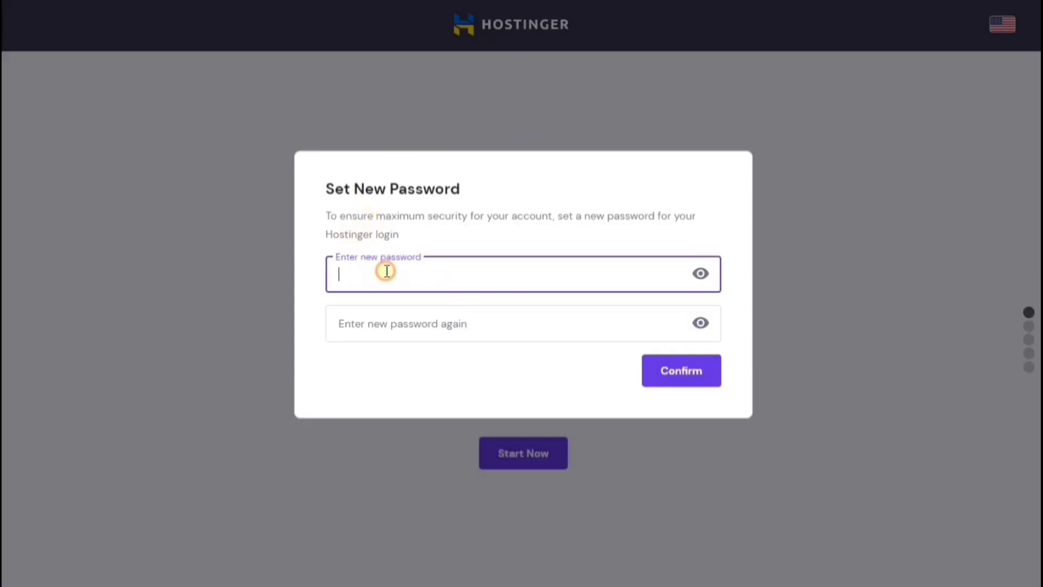
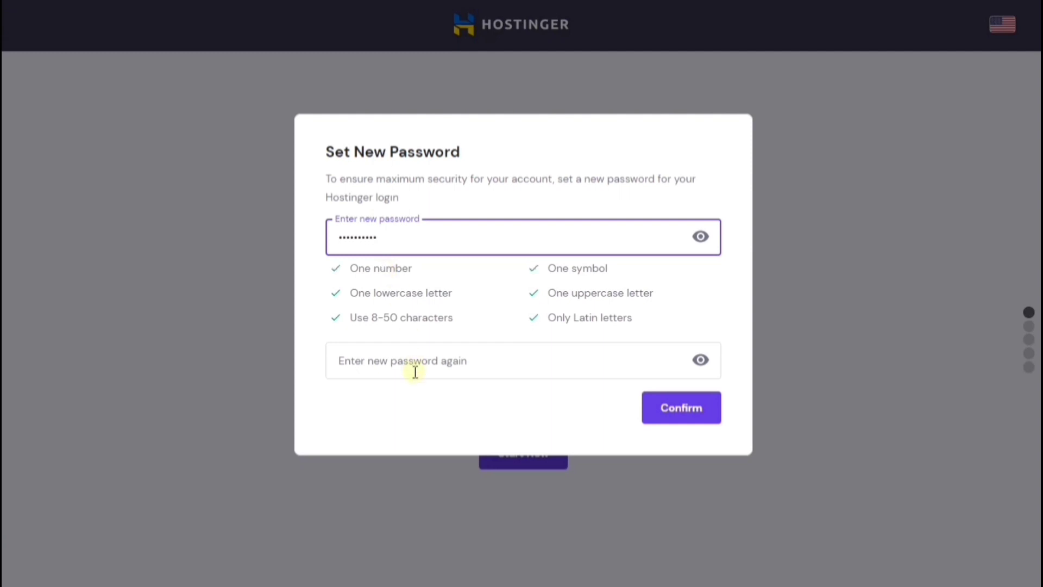
click(414, 373)
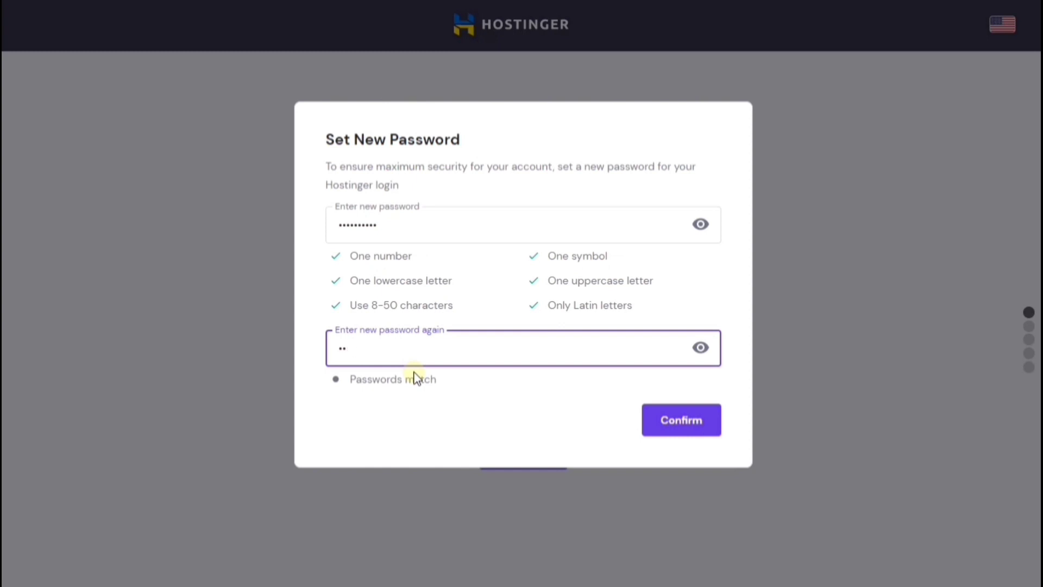
click(658, 423)
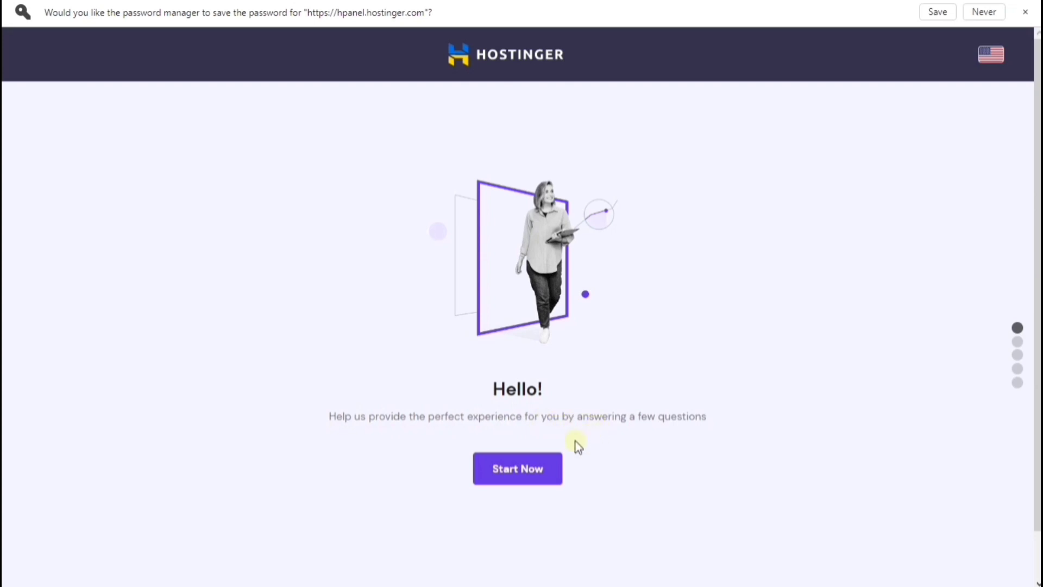
- Answer onboarding: website for myself, building it myself, type Blog, and no help needed
click(535, 472)
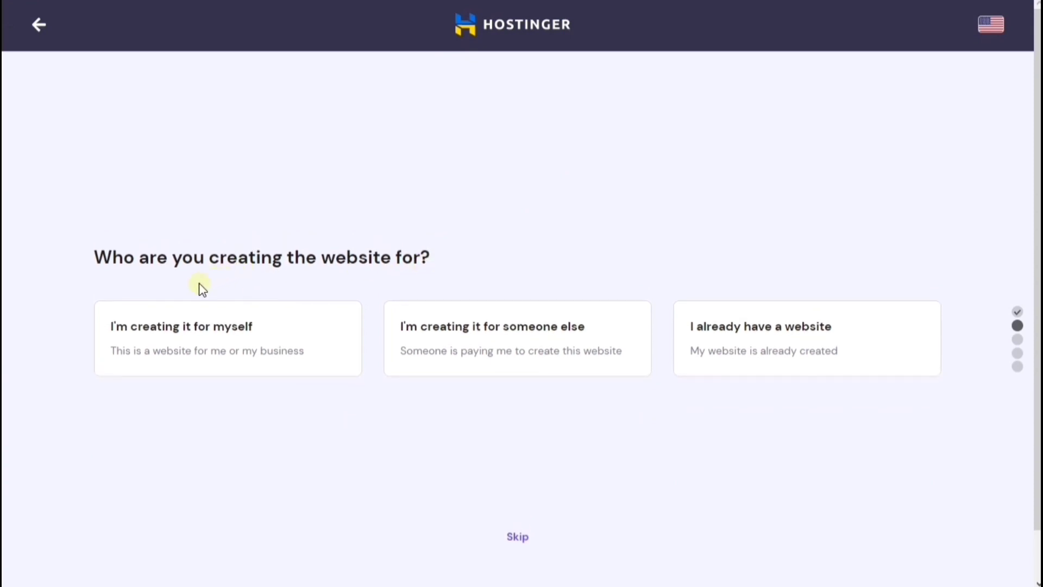
click(253, 353)
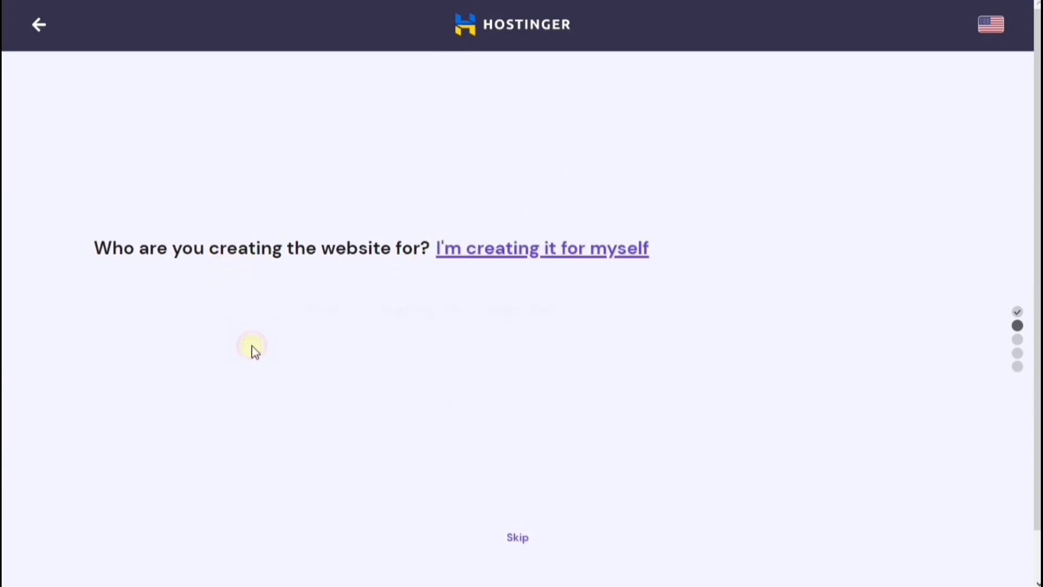
click(212, 374)
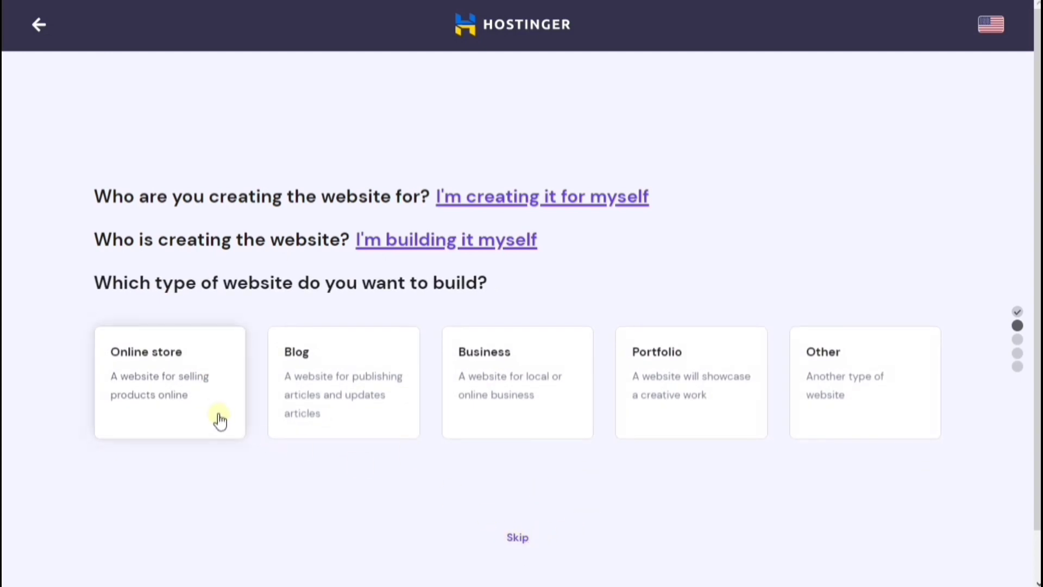
click(339, 404)
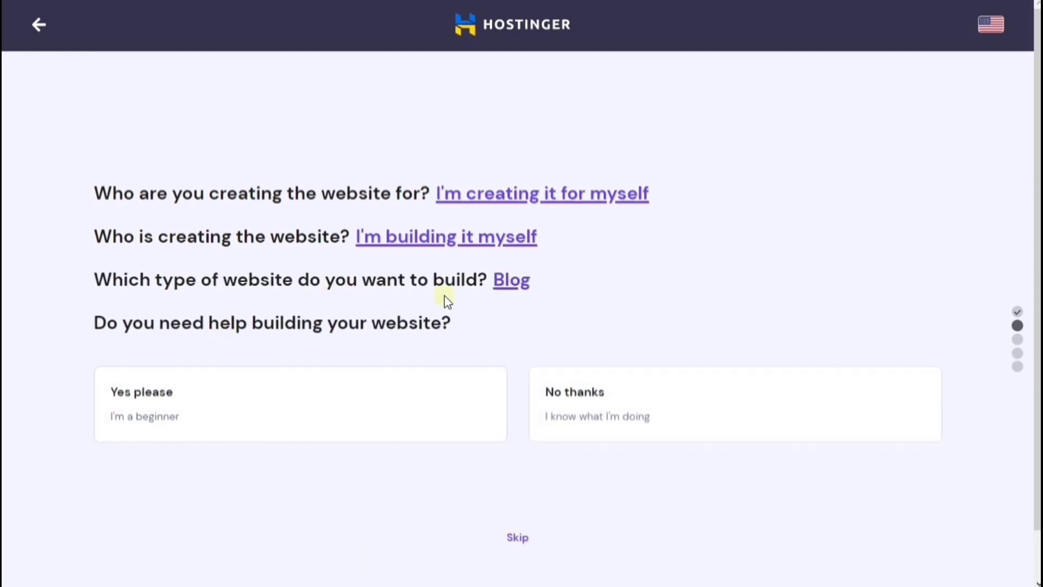
click(580, 403)
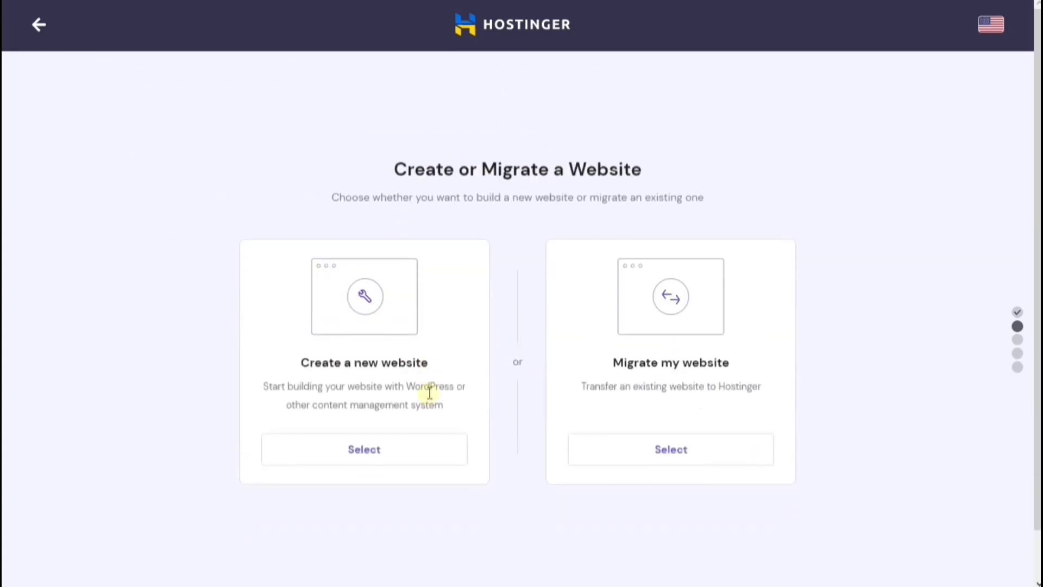
- Create a new WordPress website and submit its administrator password
click(385, 456)
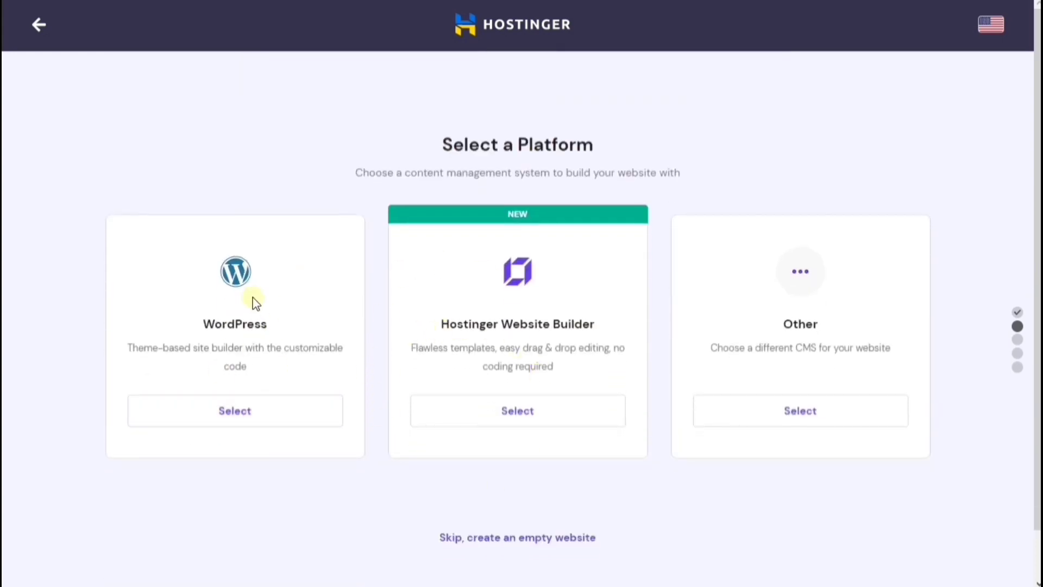
click(255, 421)
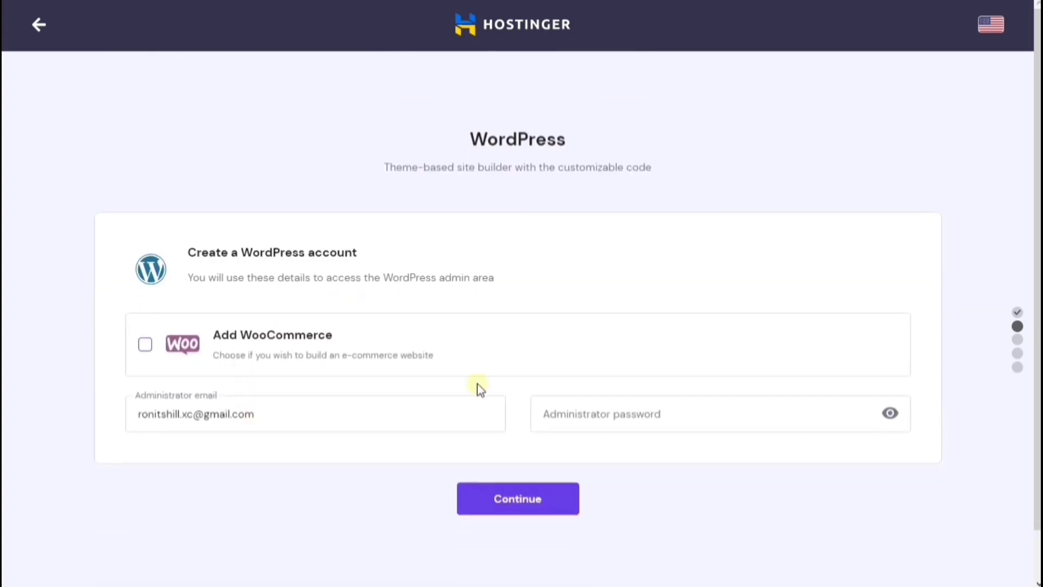
scroll(451, 321, down, 1)
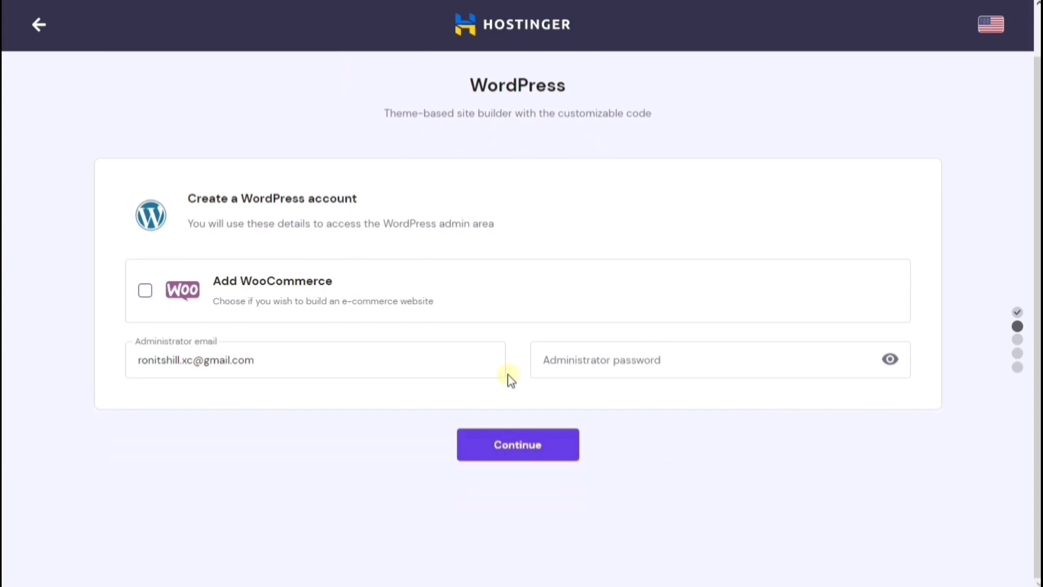
click(564, 357)
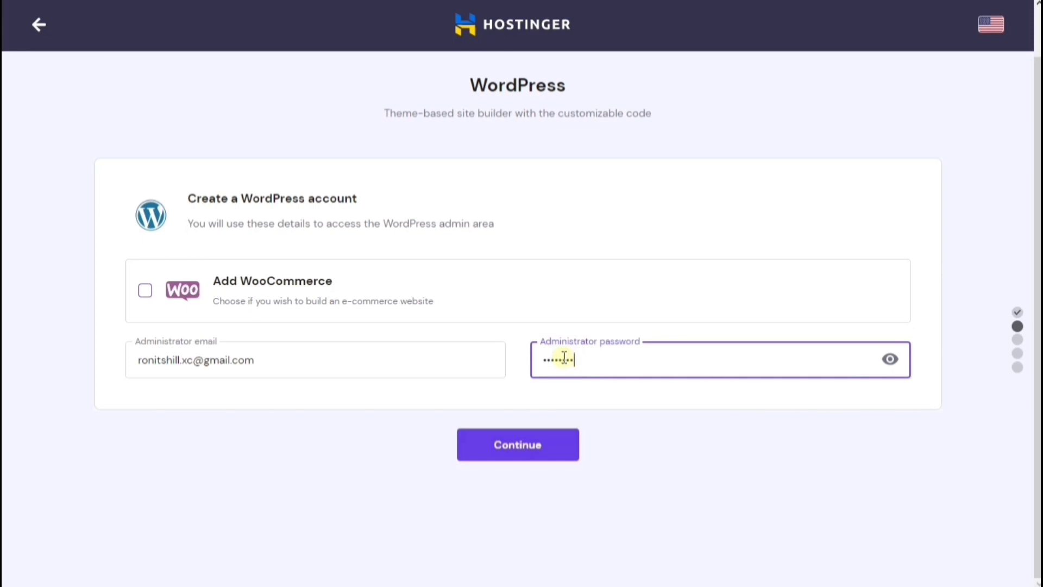
text(*)
click(497, 453)
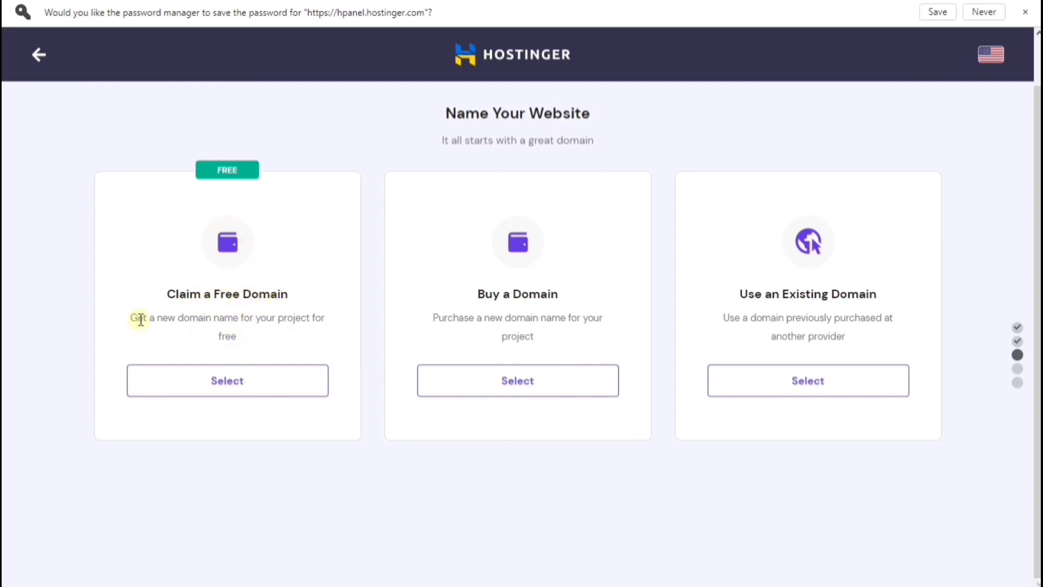
- Claim the free domain gandigf.in after checking availability, then finish the website setup
click(274, 378)
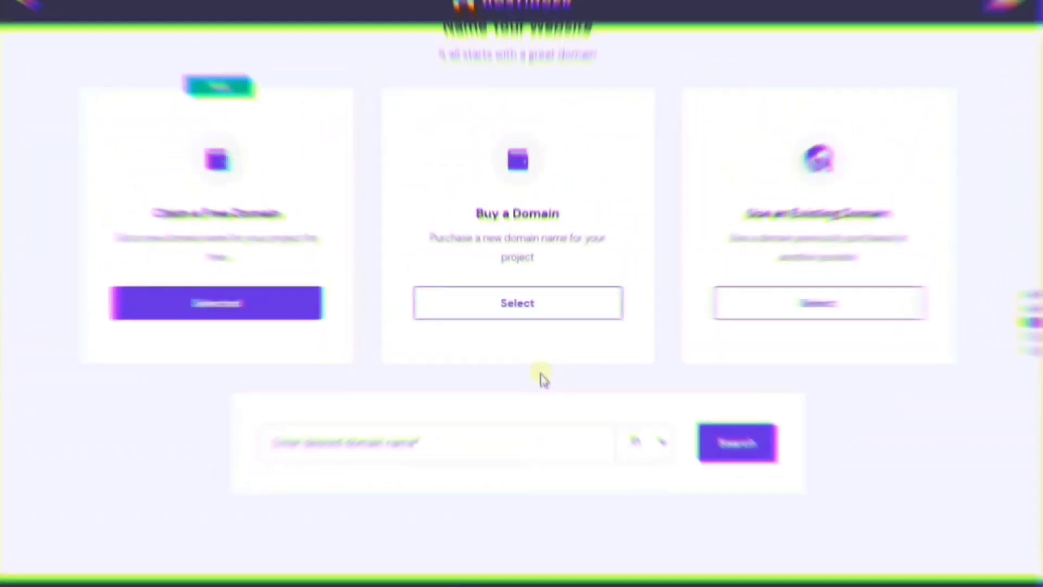
click(333, 455)
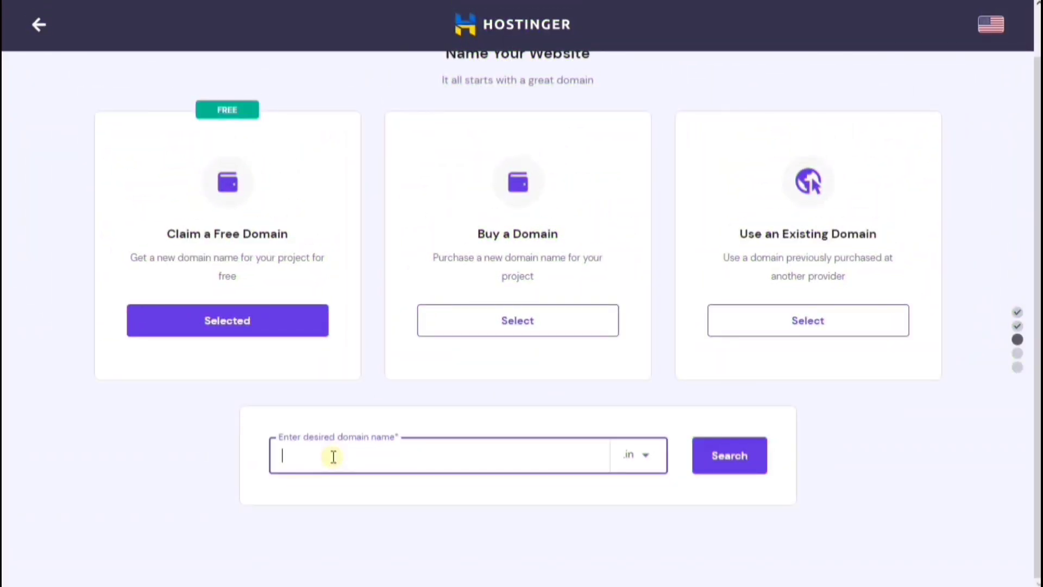
text(gandigf)
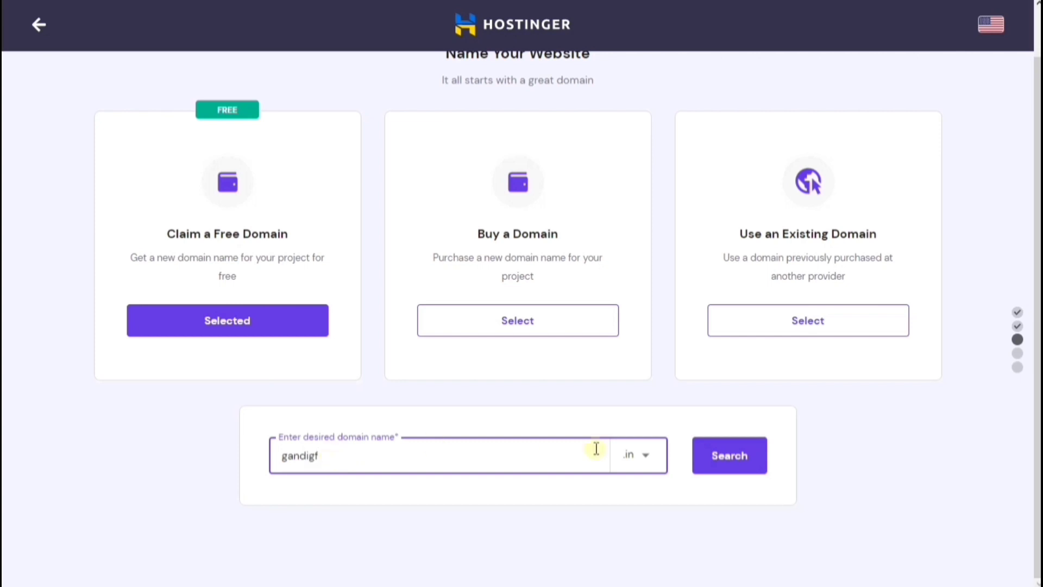
click(746, 463)
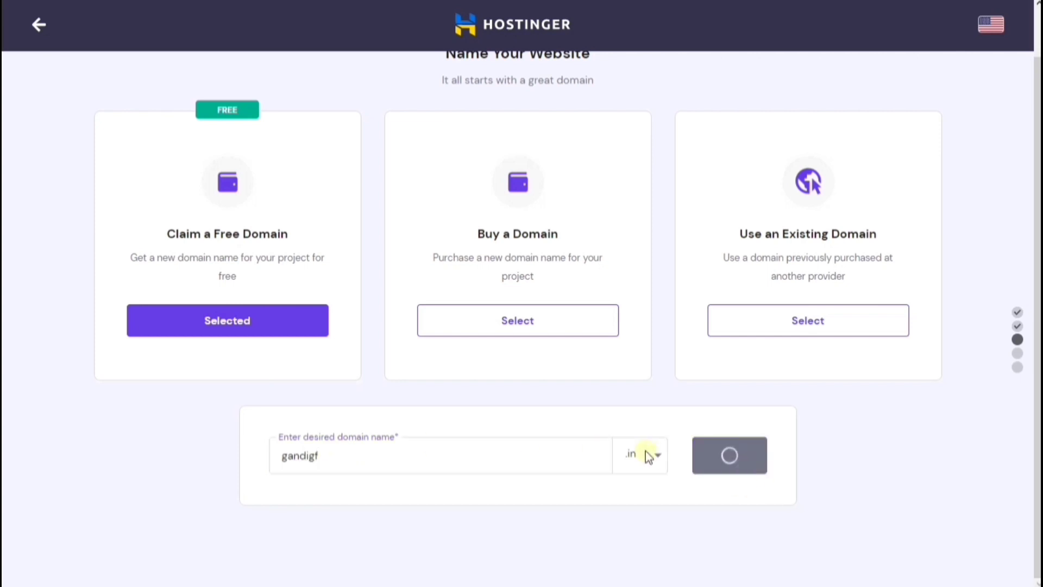
scroll(537, 389, down, 1)
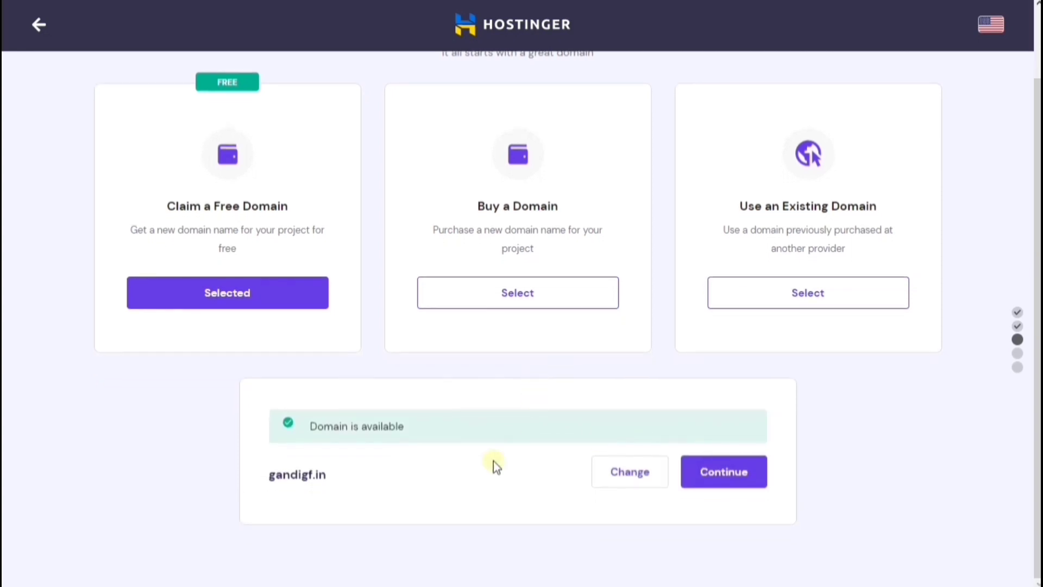
click(729, 473)
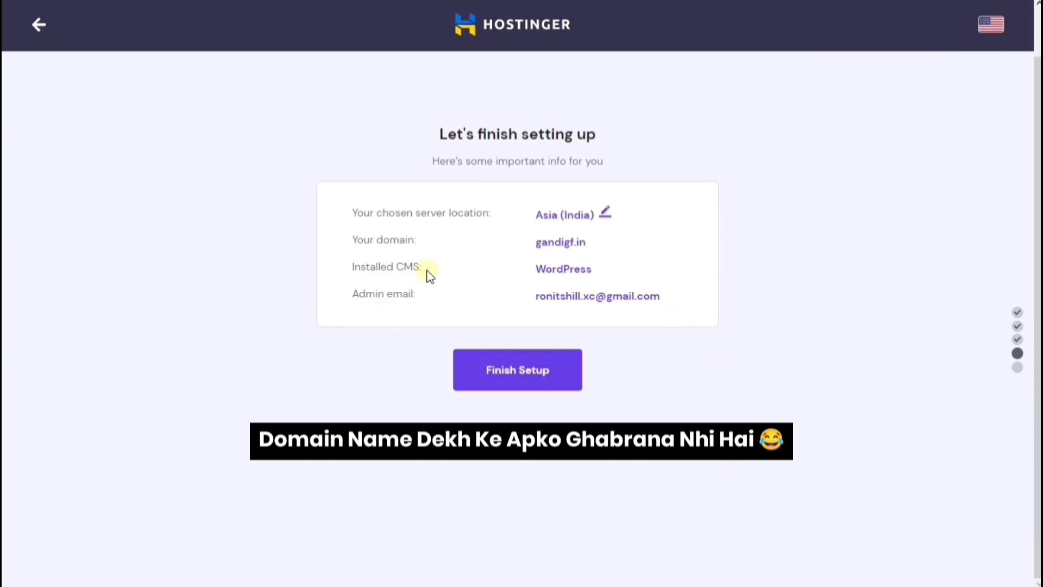
click(498, 374)
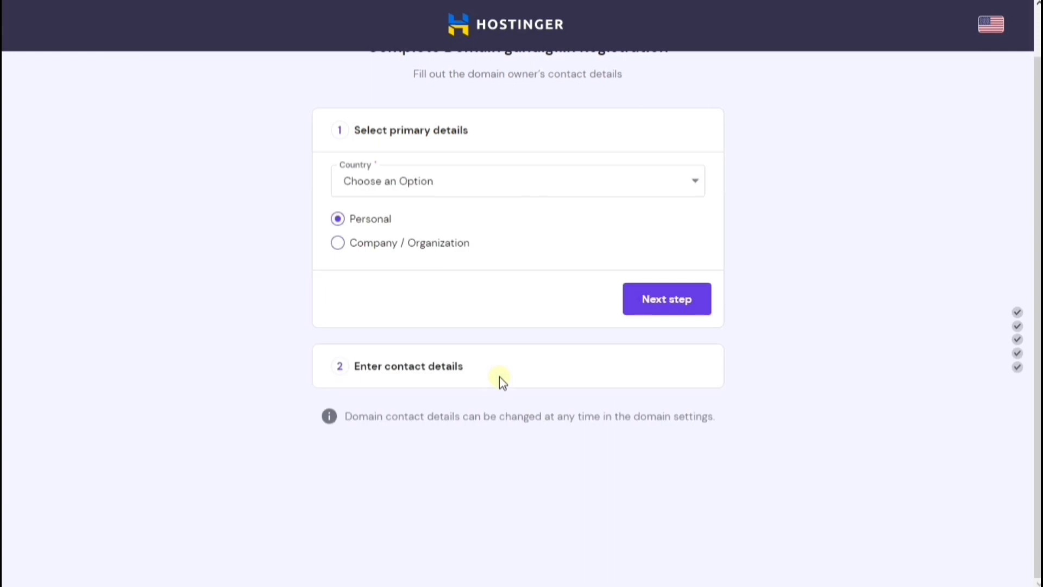
- Set the domain owner's country to India and save the primary details
click(410, 180)
text(India)
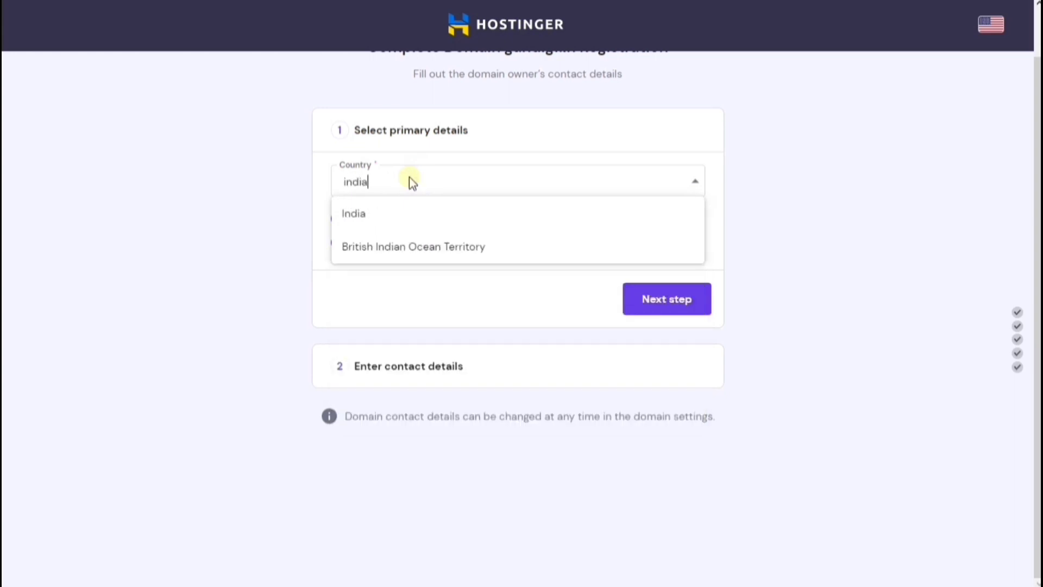
click(367, 212)
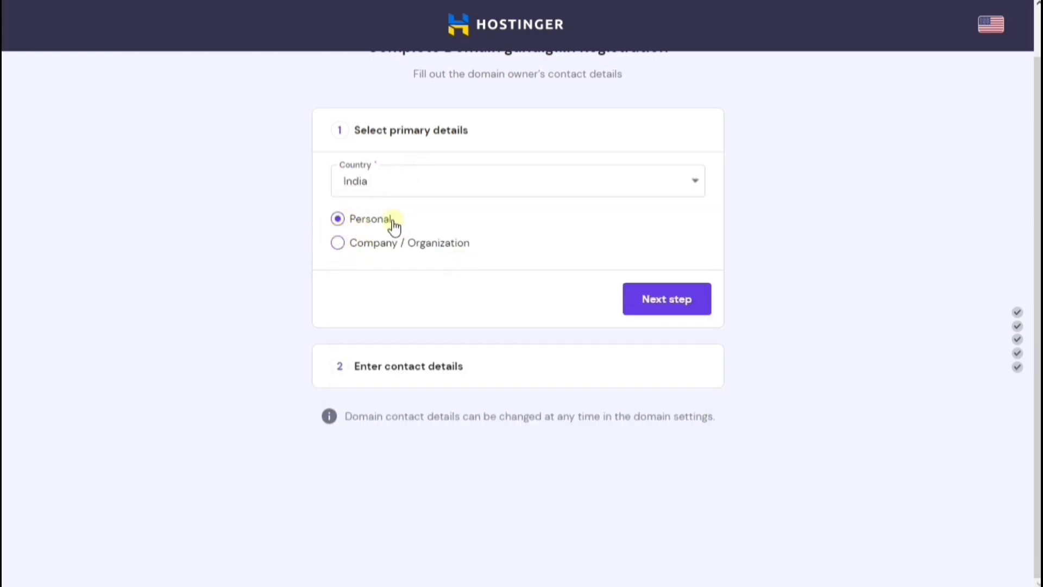
click(681, 300)
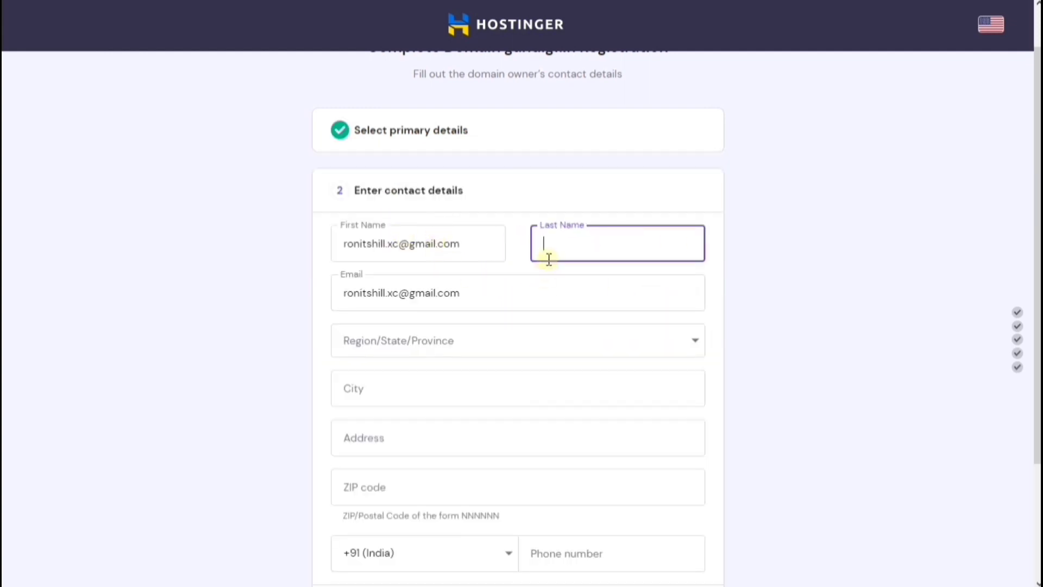
- Replace the owner's first name and enter their last name
click(482, 240)
key(ctrl+a)
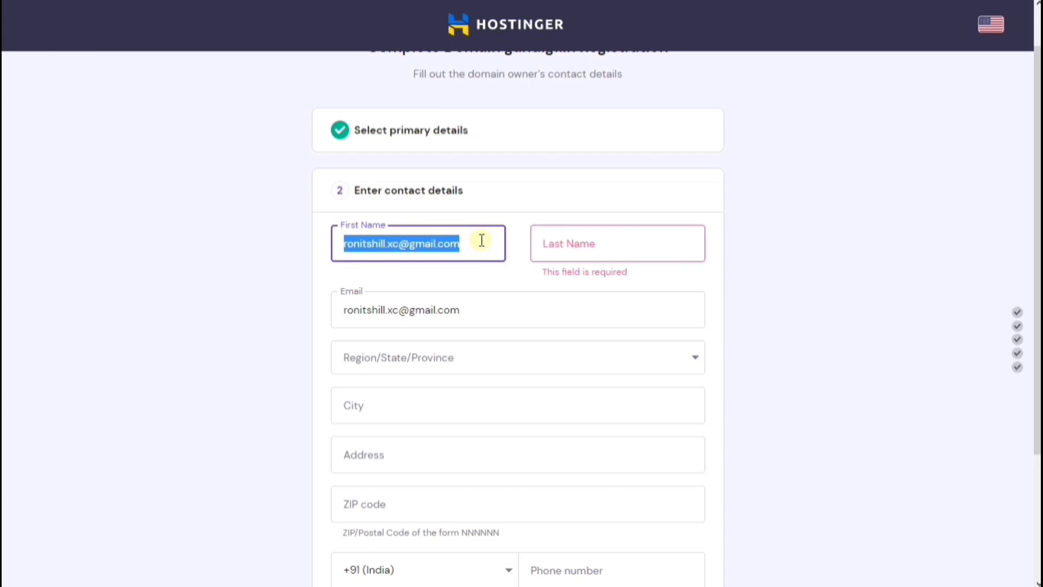
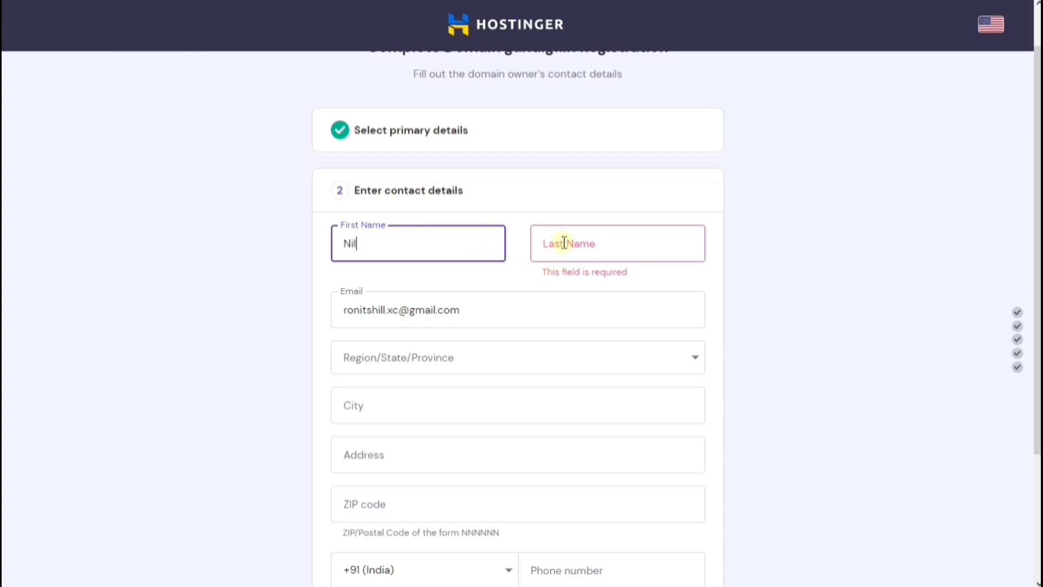
click(564, 243)
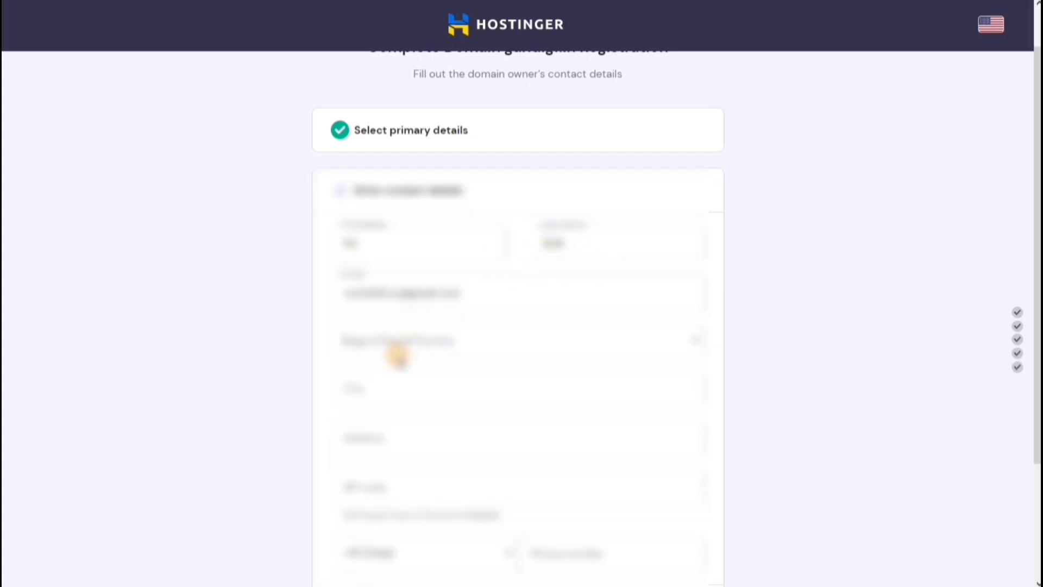
- Choose the owner's state from the Region list and fill in the city
click(398, 354)
text(jh)
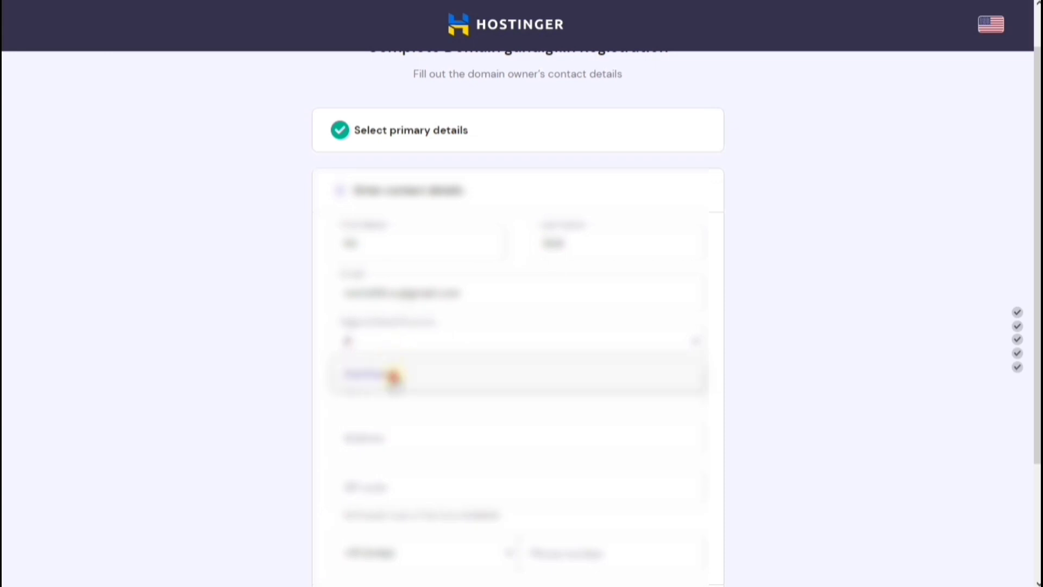
click(391, 374)
click(395, 393)
text(Dhanbad)
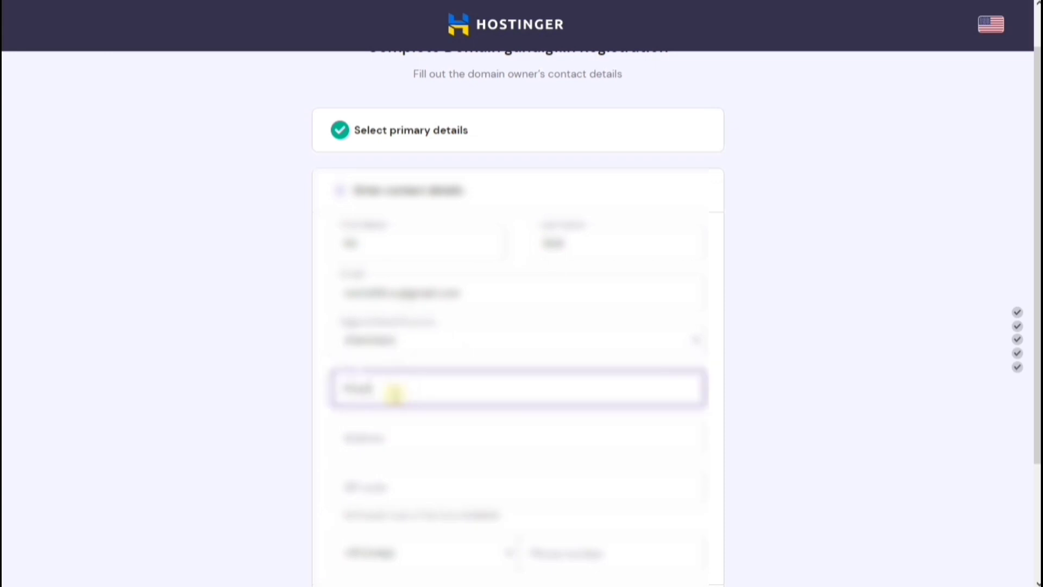
- Enter the owner's street address and revisit it to fix the validation error
click(399, 434)
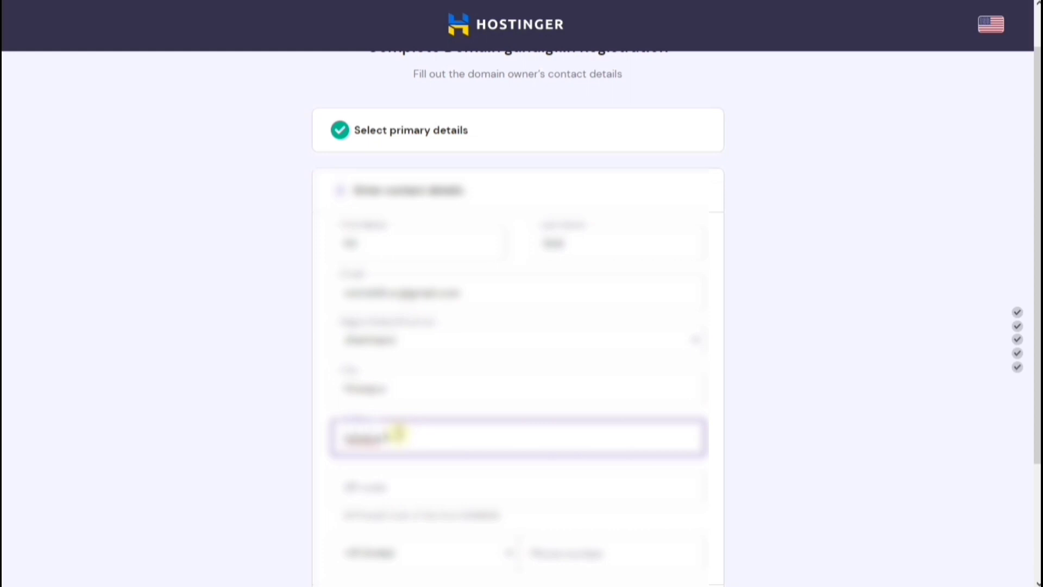
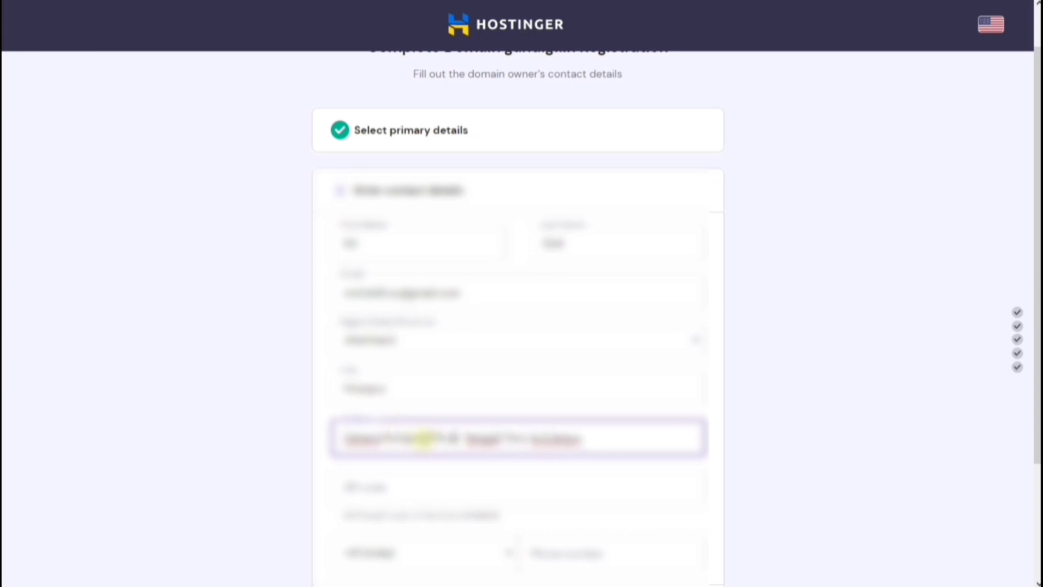
click(274, 342)
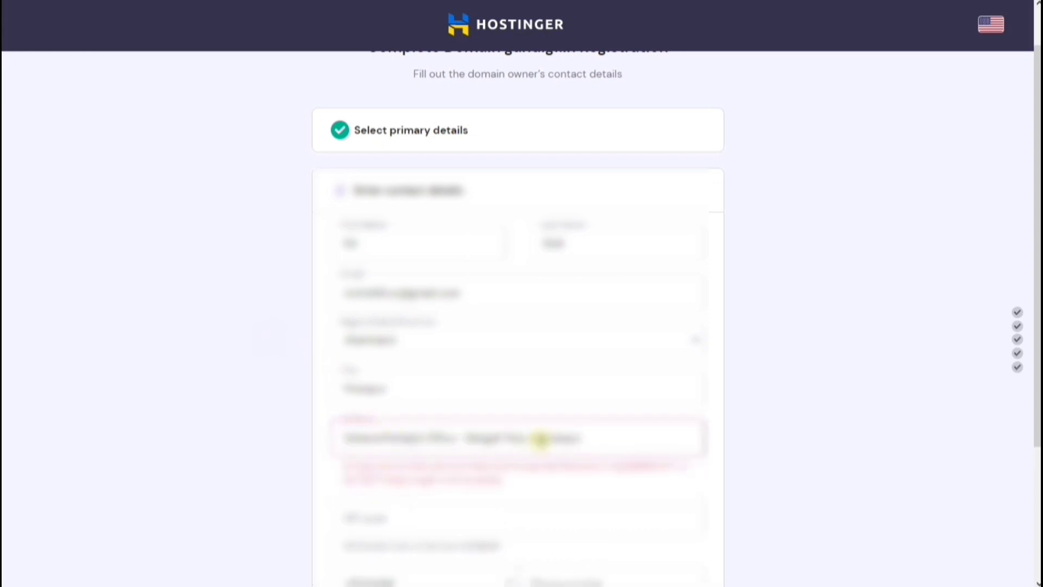
click(464, 441)
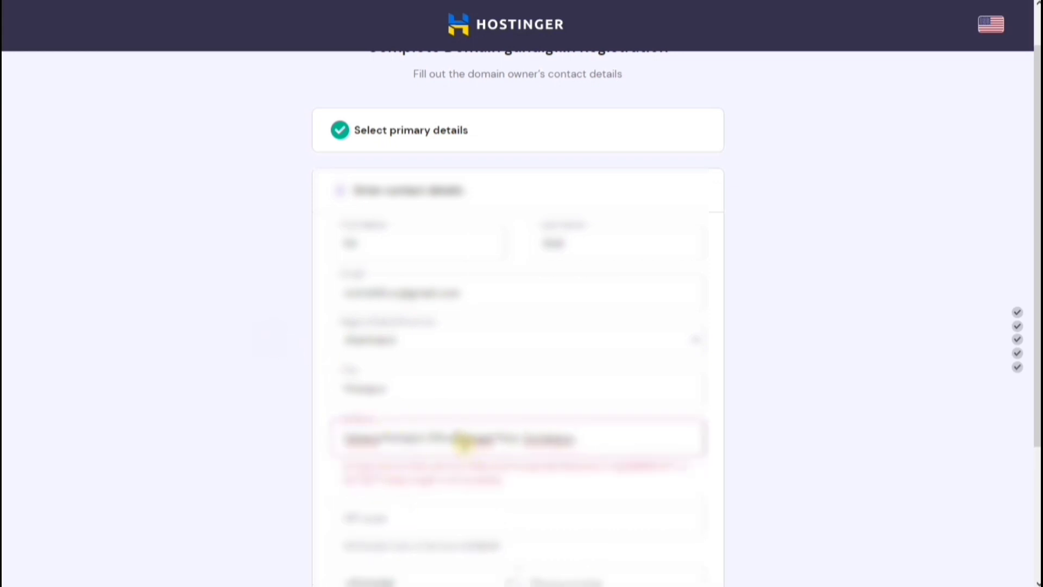
click(554, 521)
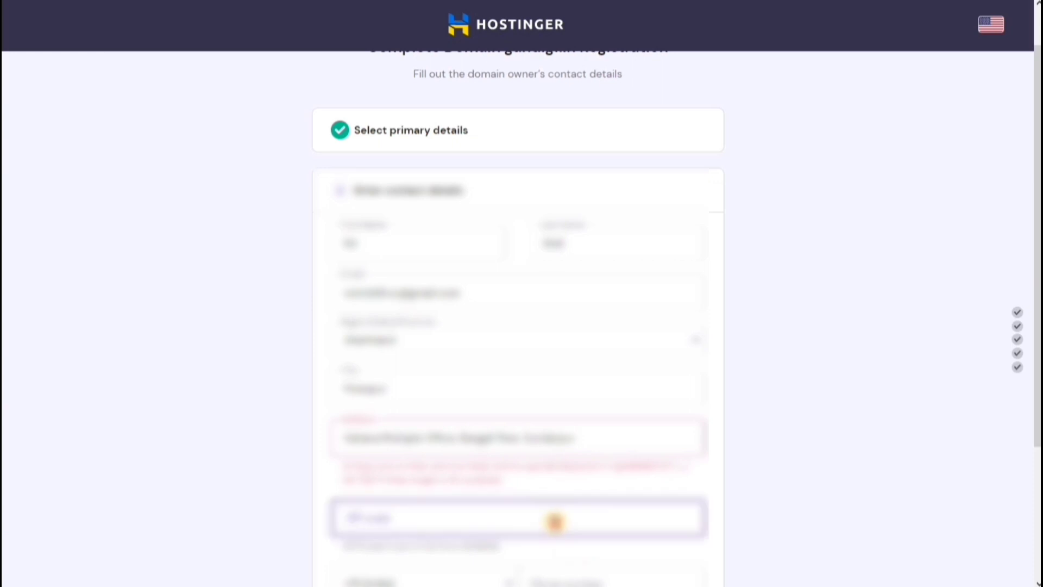
scroll(820, 364, down, 2)
scroll(821, 364, down, 2)
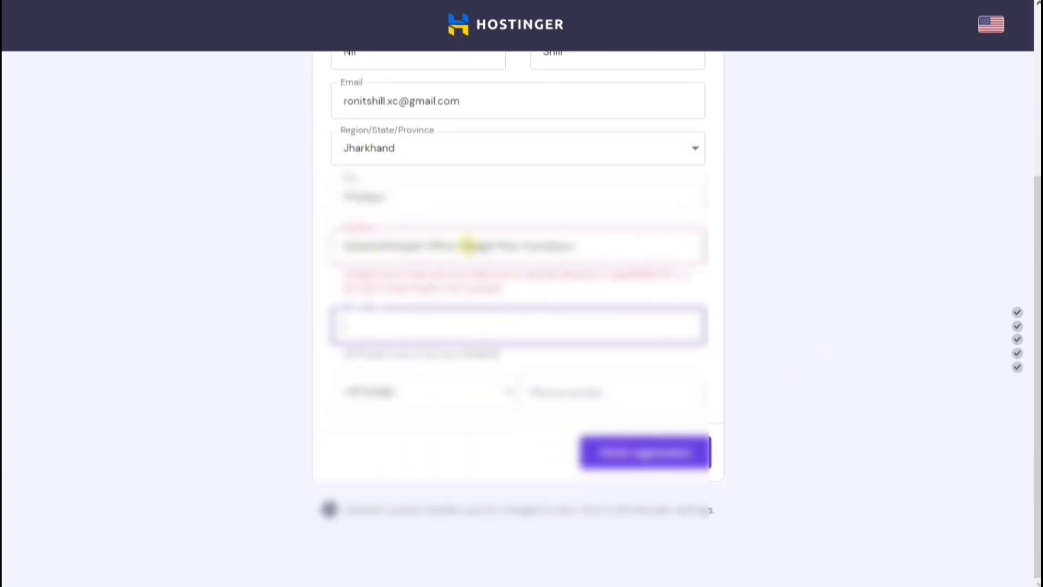
click(461, 248)
click(462, 248)
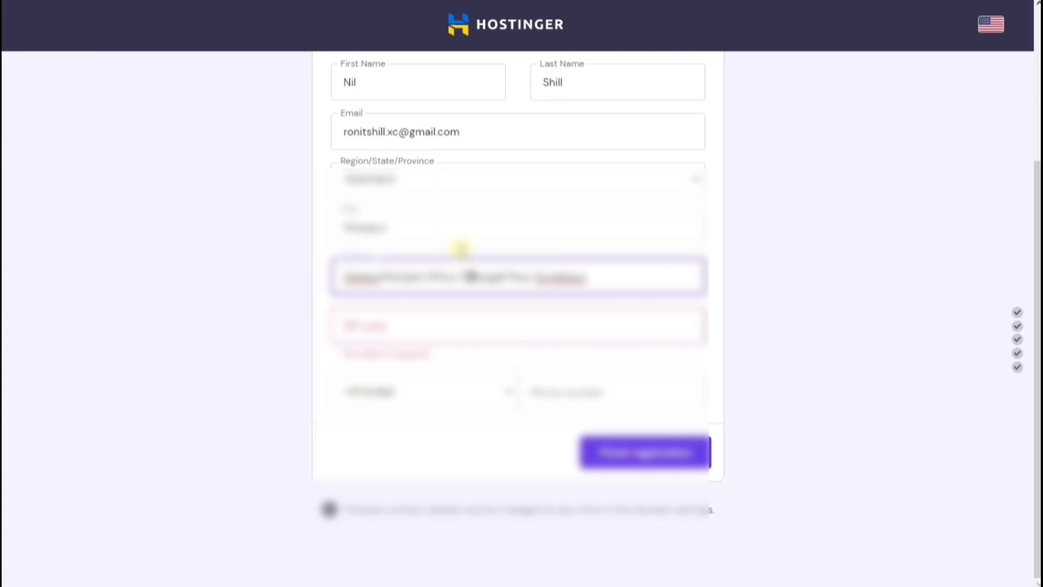
click(461, 249)
- Correct the address field before submitting the contact details for registration
click(462, 248)
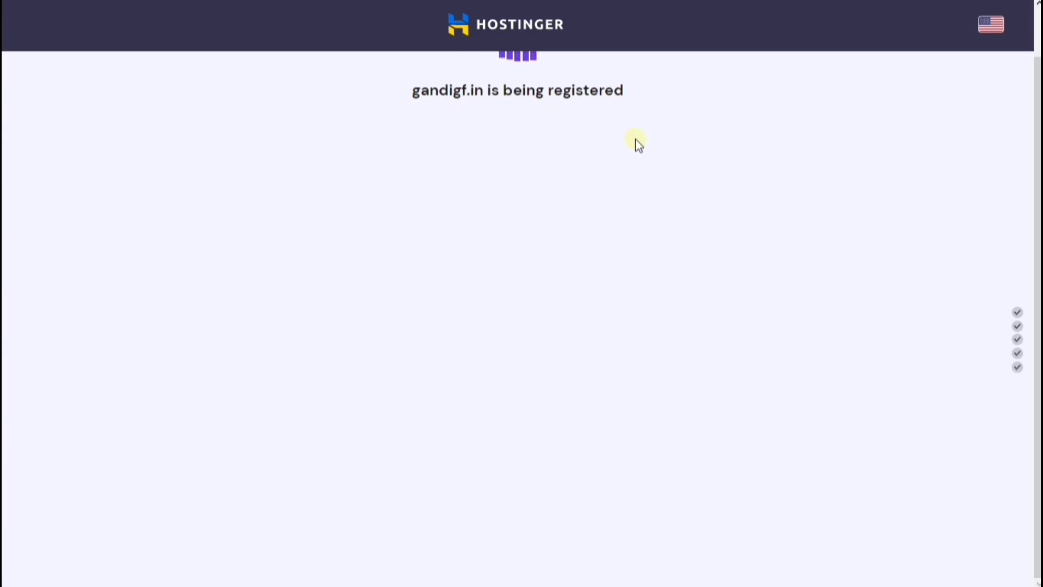
scroll(639, 144, up, 1)
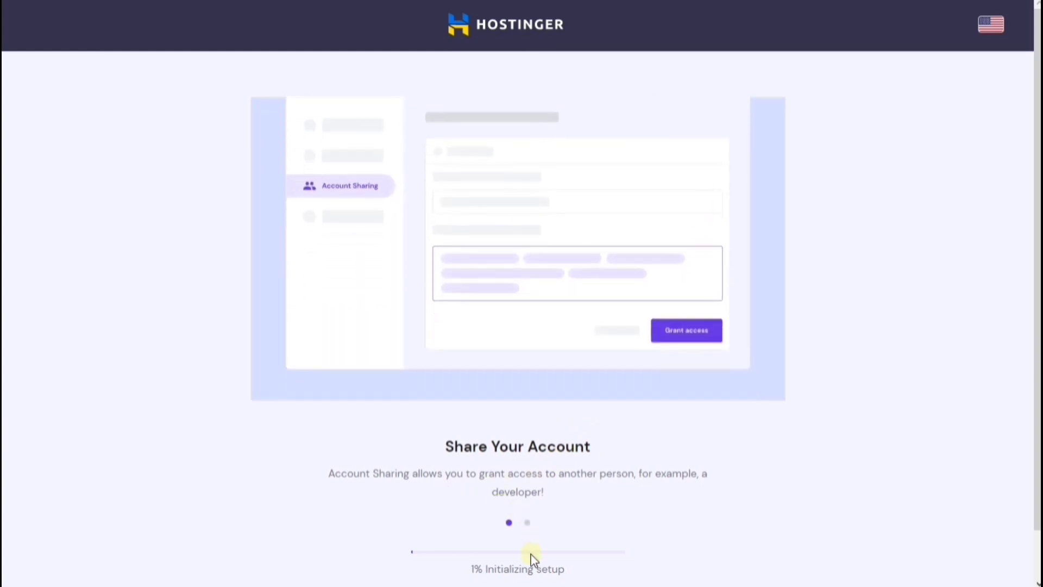
- Wait on the Initializing setup screen, clearing an accidental text selection
drag(470, 568, 578, 538)
click(429, 541)
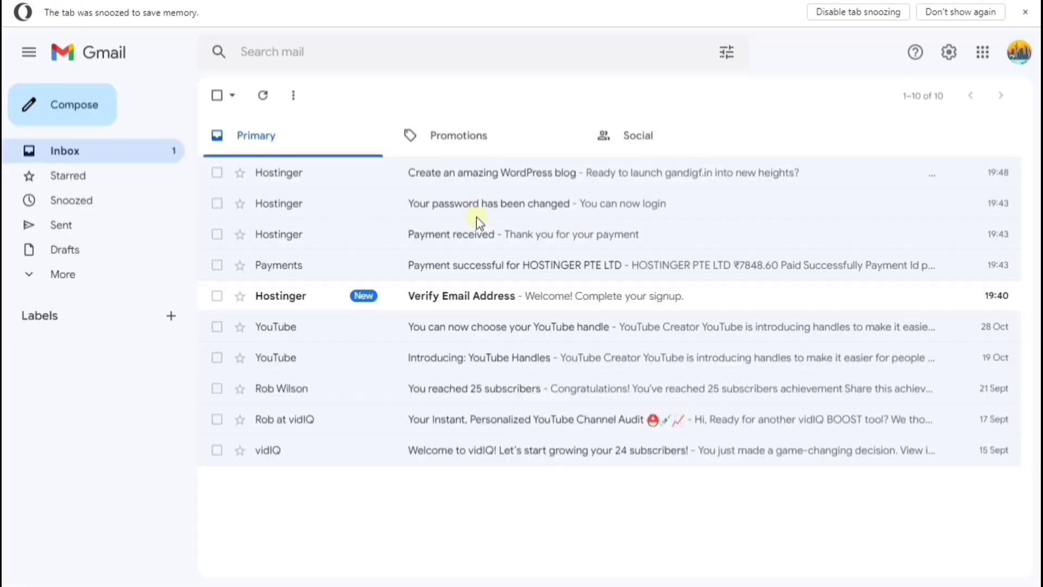
- Refresh the Gmail inbox to look for new Hostinger emails
click(263, 96)
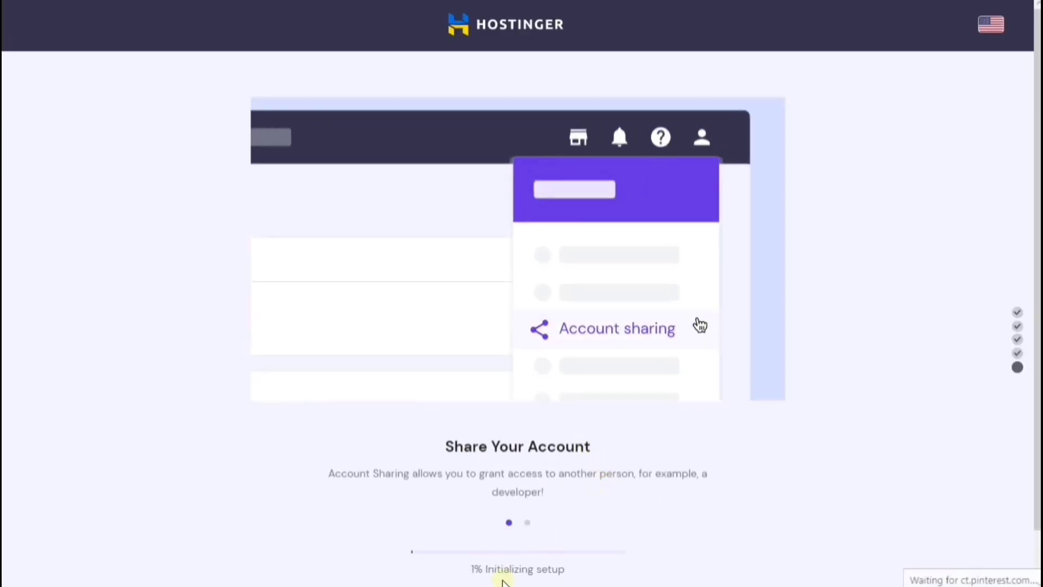
- Wait for dashboard preparation to reach 99%, then go to Gmail and close the notifications prompt
click(472, 568)
drag(510, 569, 566, 568)
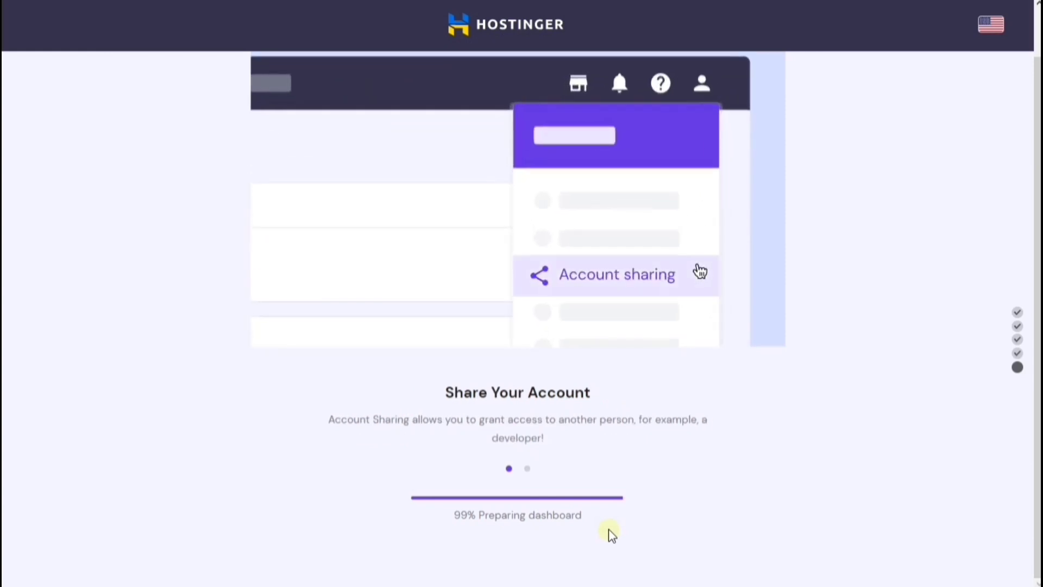
key(ctrl+Tab)
click(355, 551)
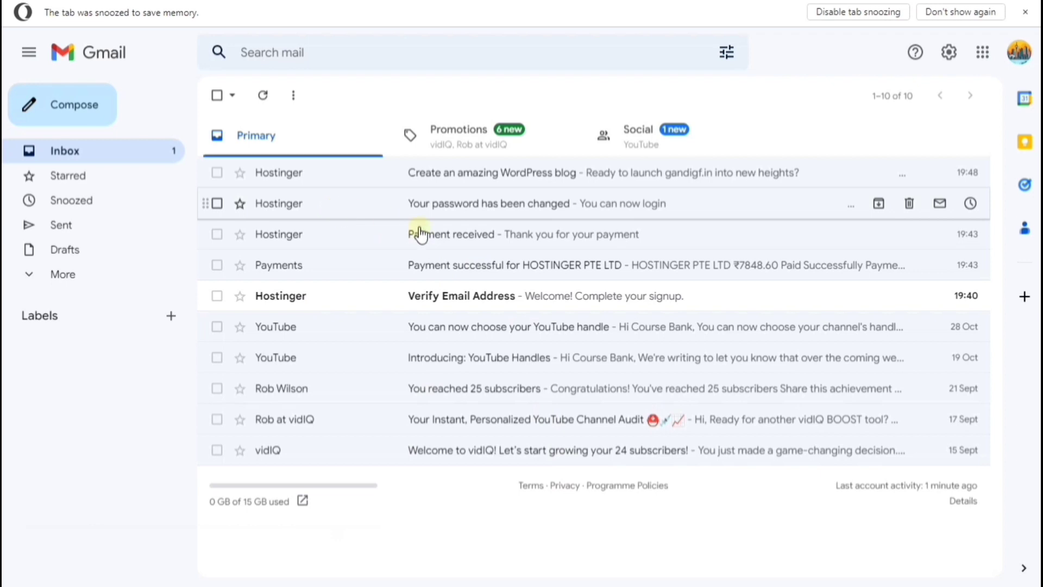
- Read Hostinger's Payment successful and Payment received emails for ₹7,848.60
click(433, 279)
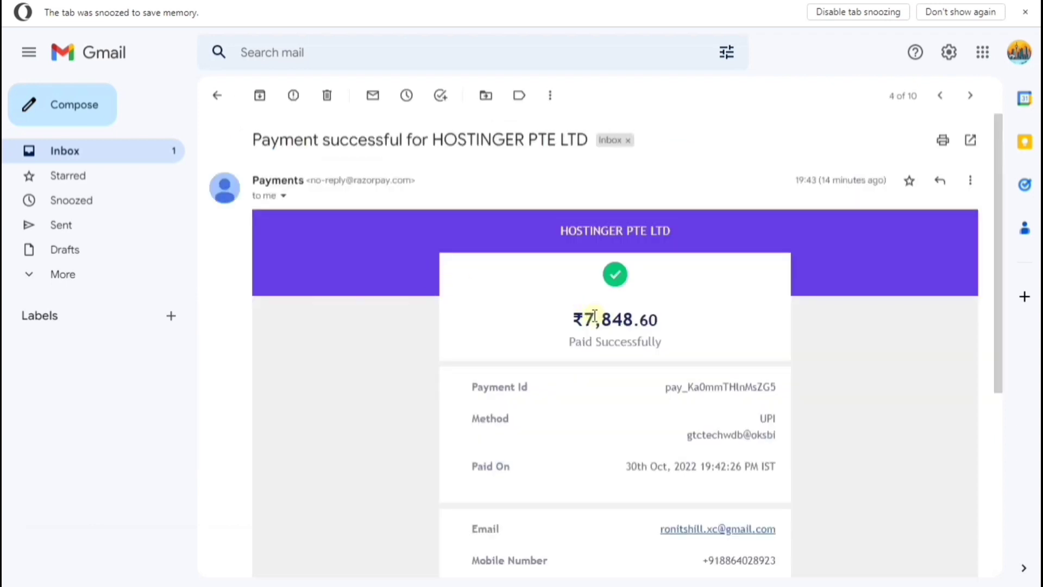
click(218, 96)
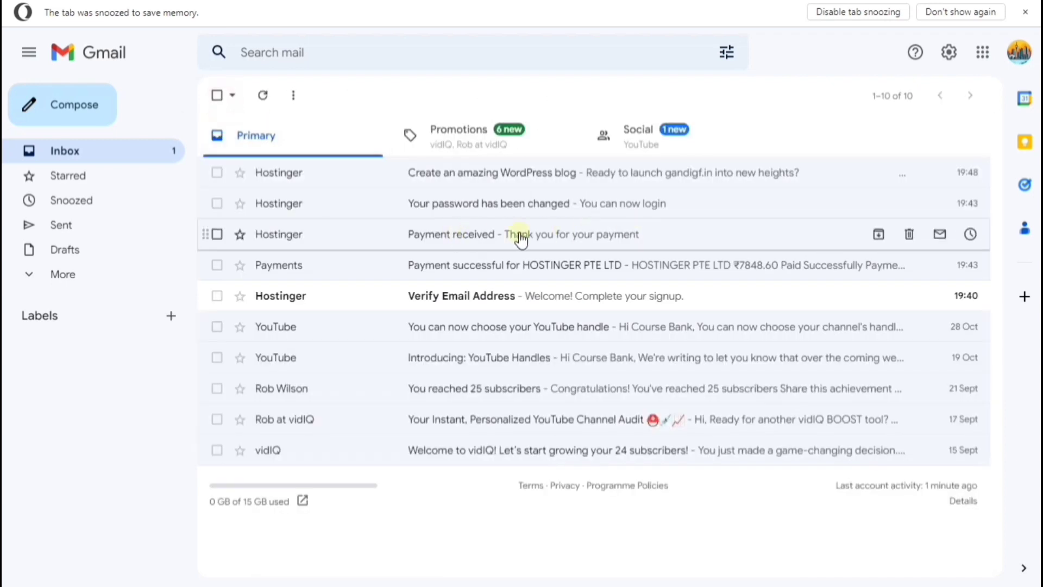
click(519, 233)
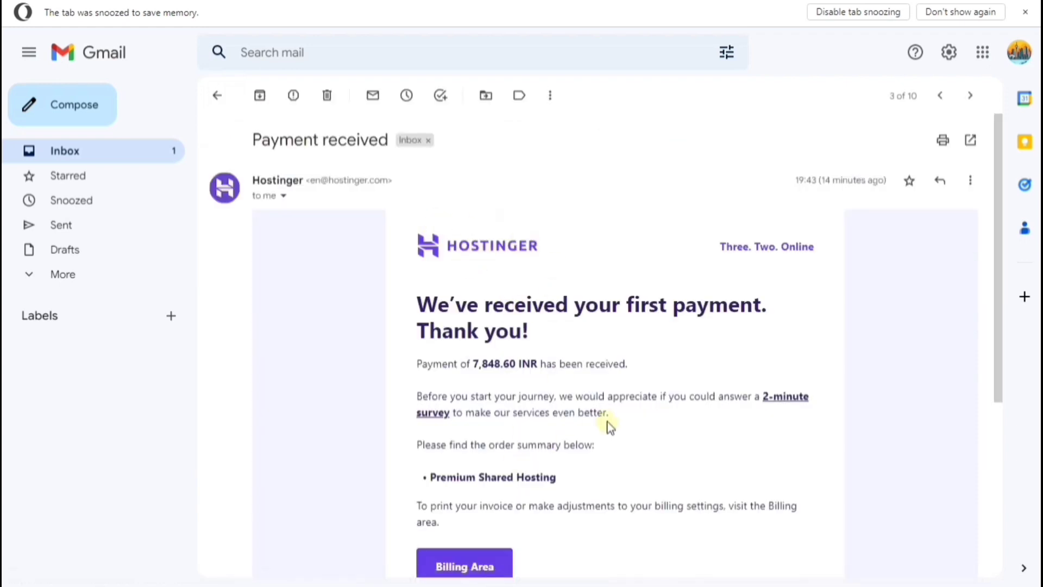
click(218, 96)
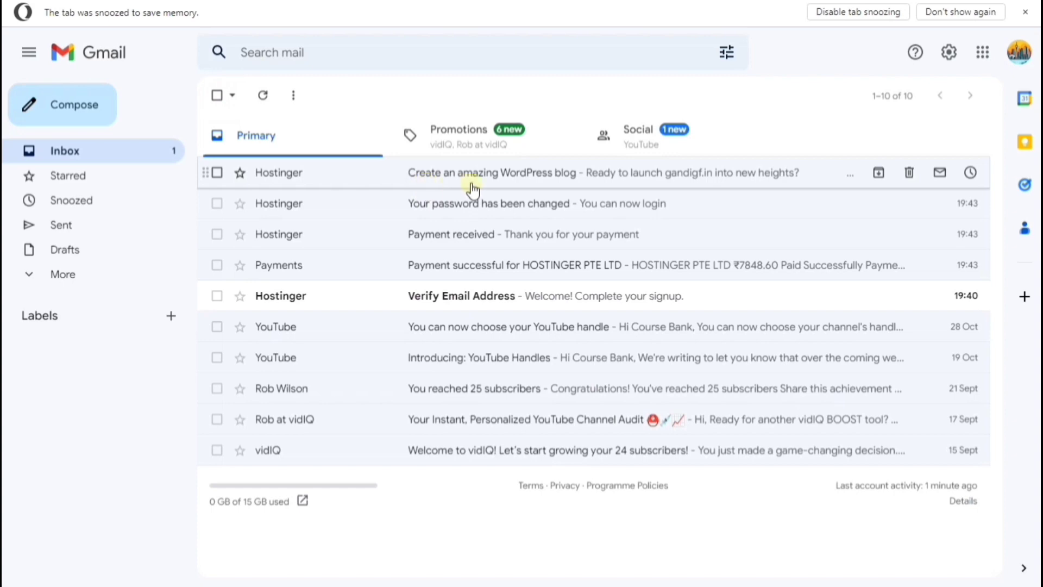
- Follow the Create your blog link in Hostinger's WordPress blog email
click(527, 173)
scroll(575, 346, down, 4)
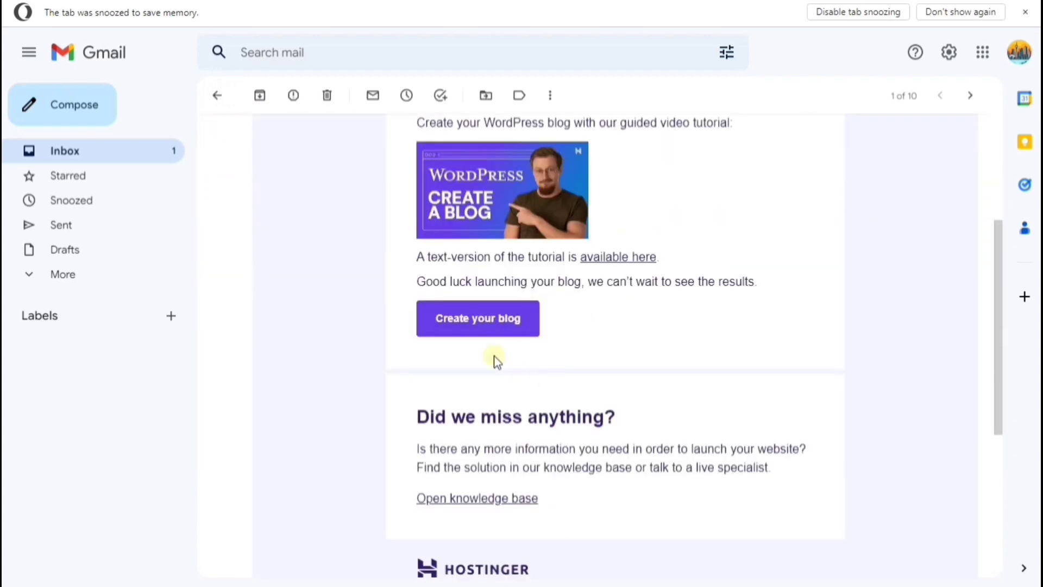
click(480, 325)
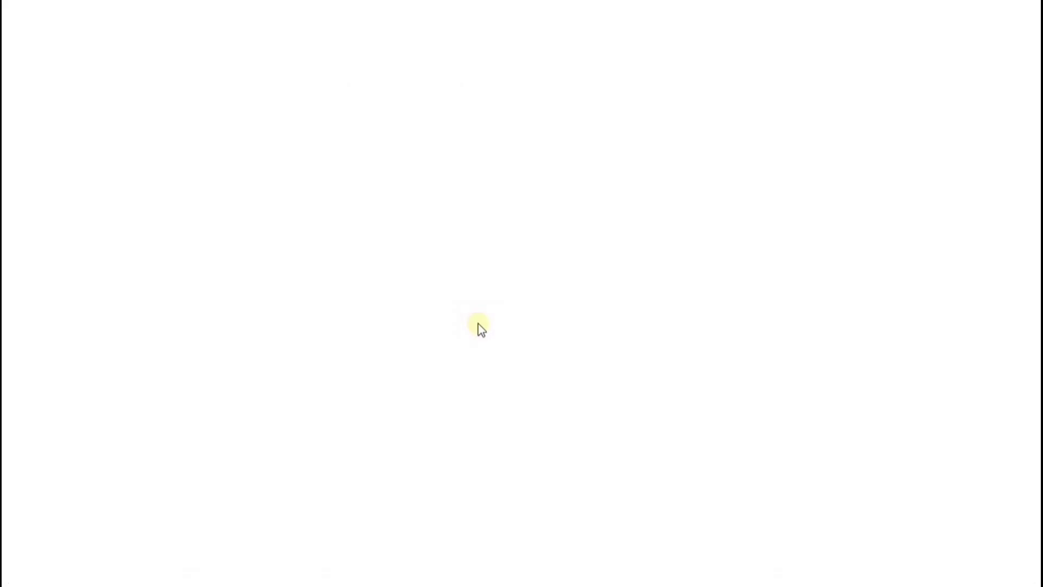
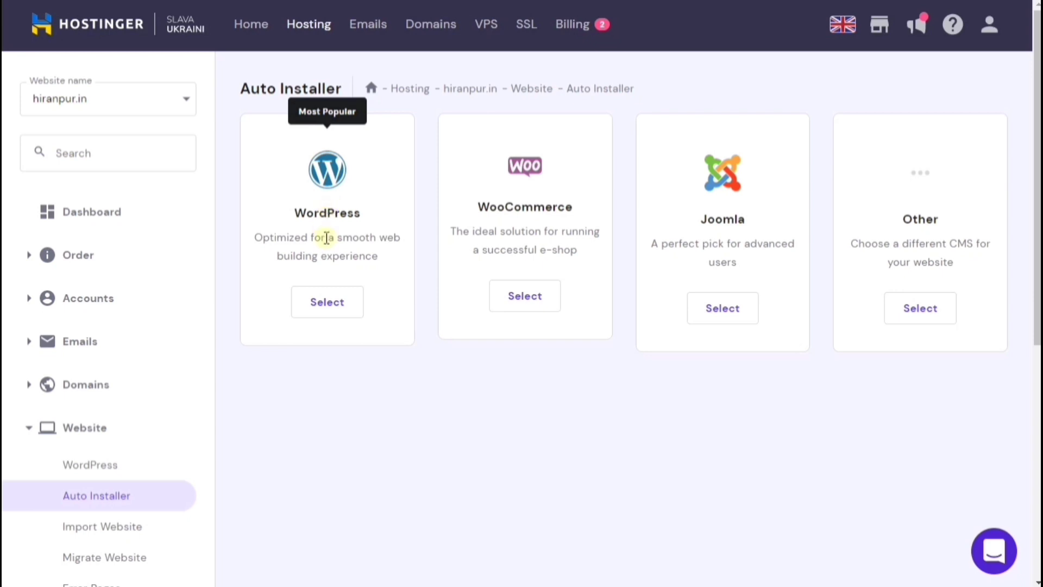
- Start the WordPress install and set the website title to hiranpur
click(339, 307)
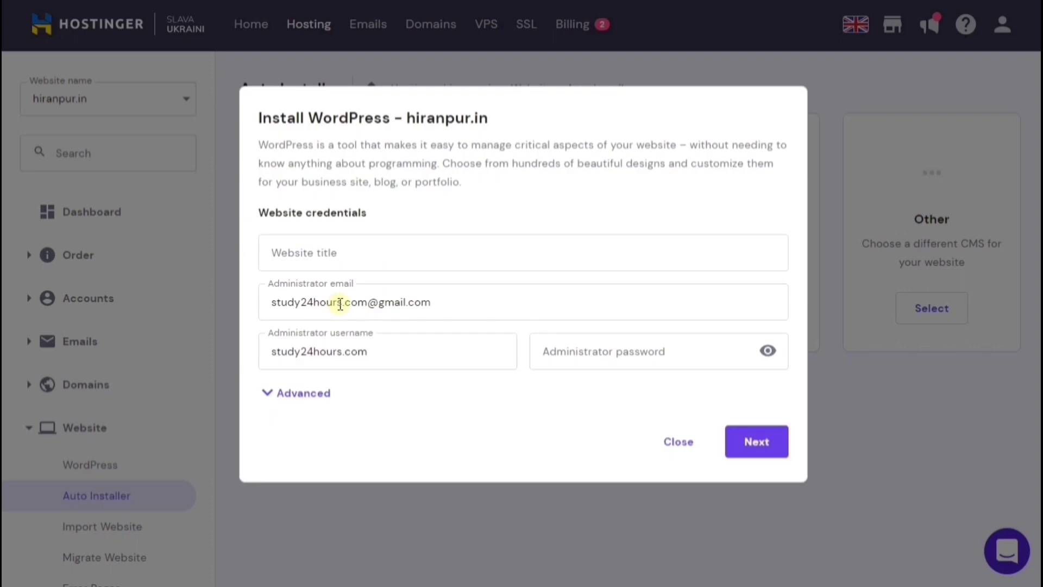
click(326, 254)
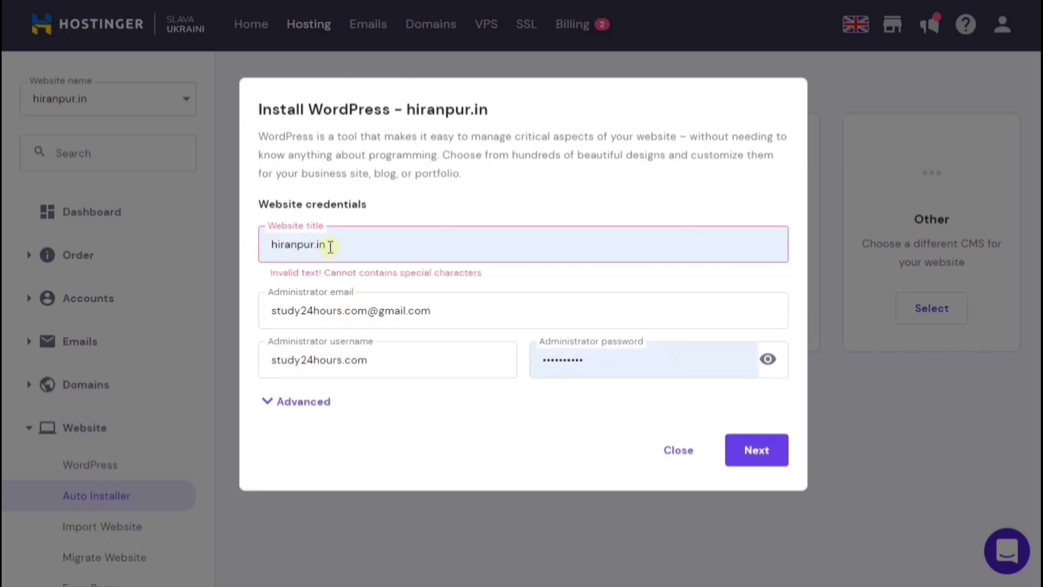
click(330, 247)
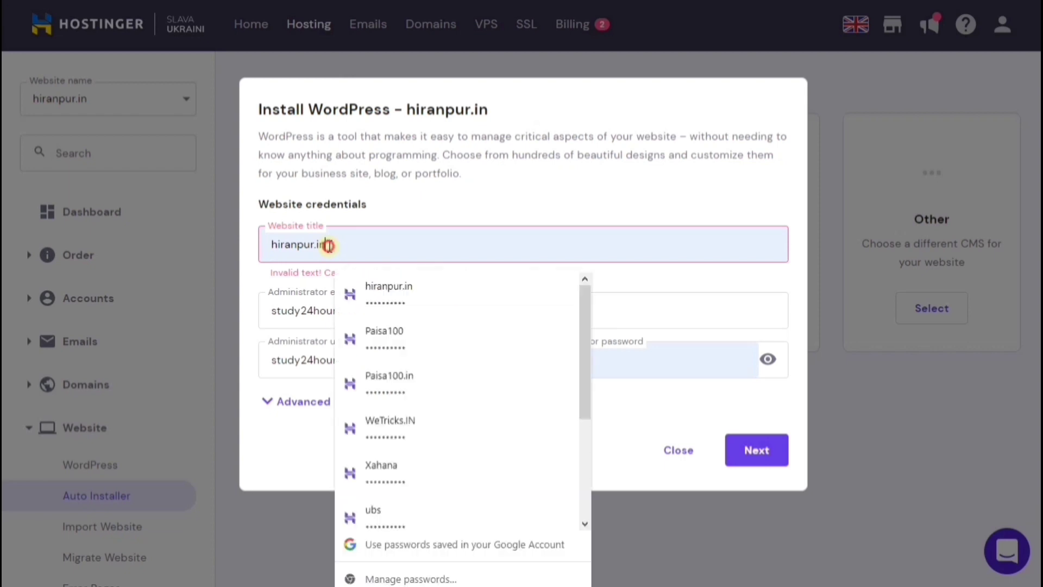
key(BackSpace)
key(BackSpace)
key(BackSpace)
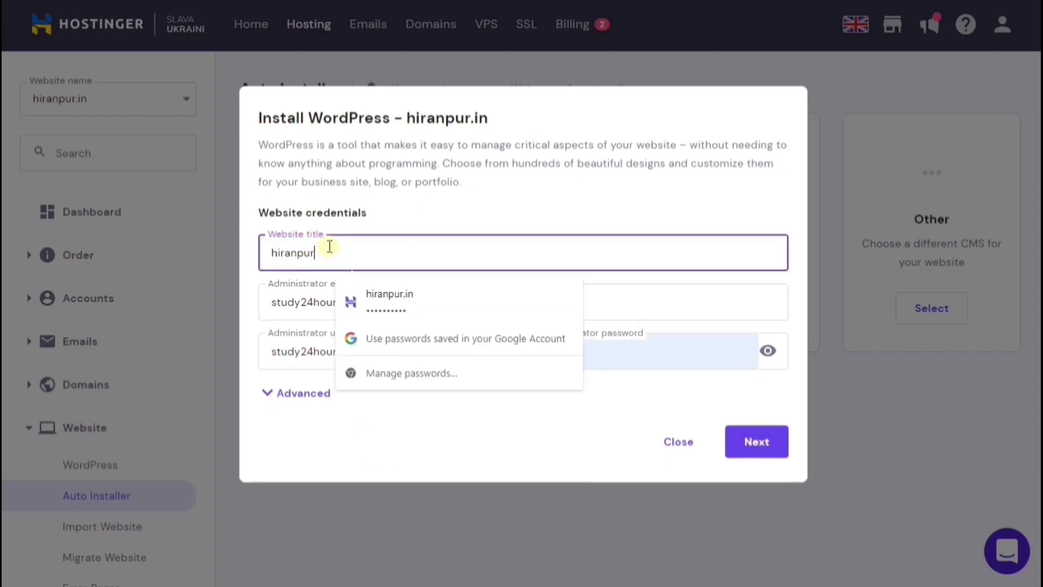
click(387, 216)
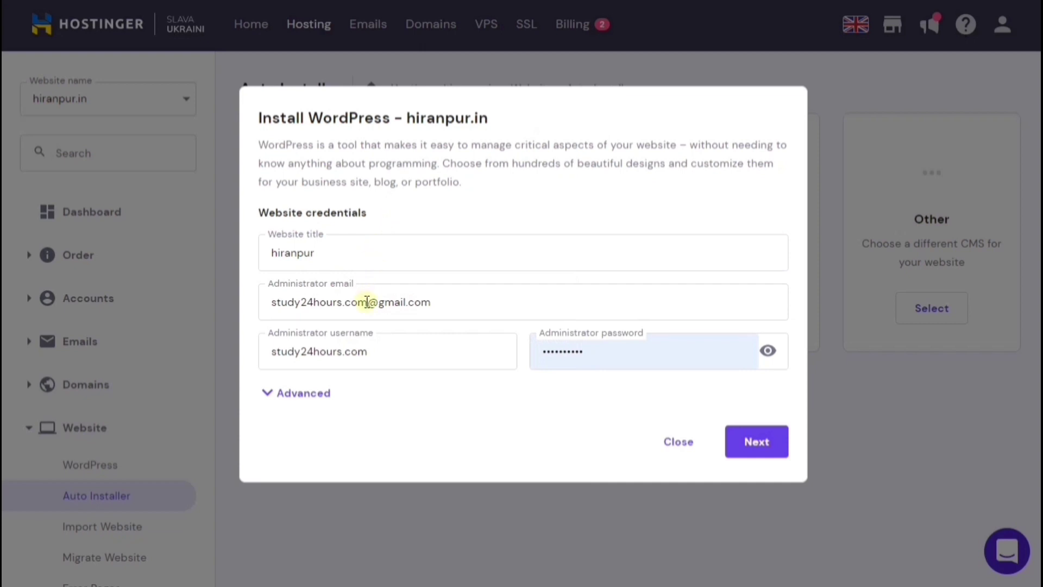
- Enter a new administrator email and username, check the password, and continue to the version step
drag(367, 302, 271, 302)
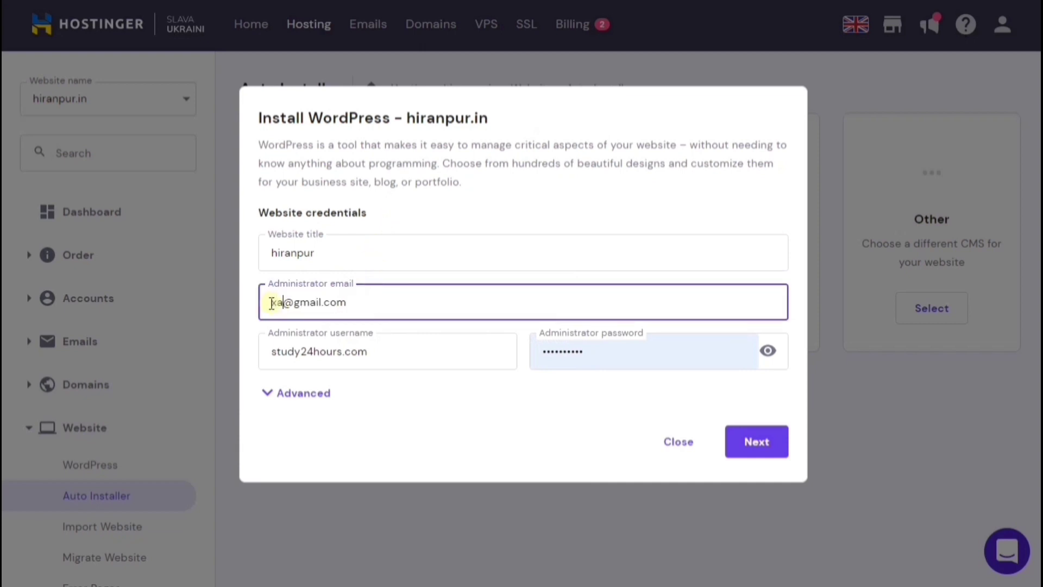
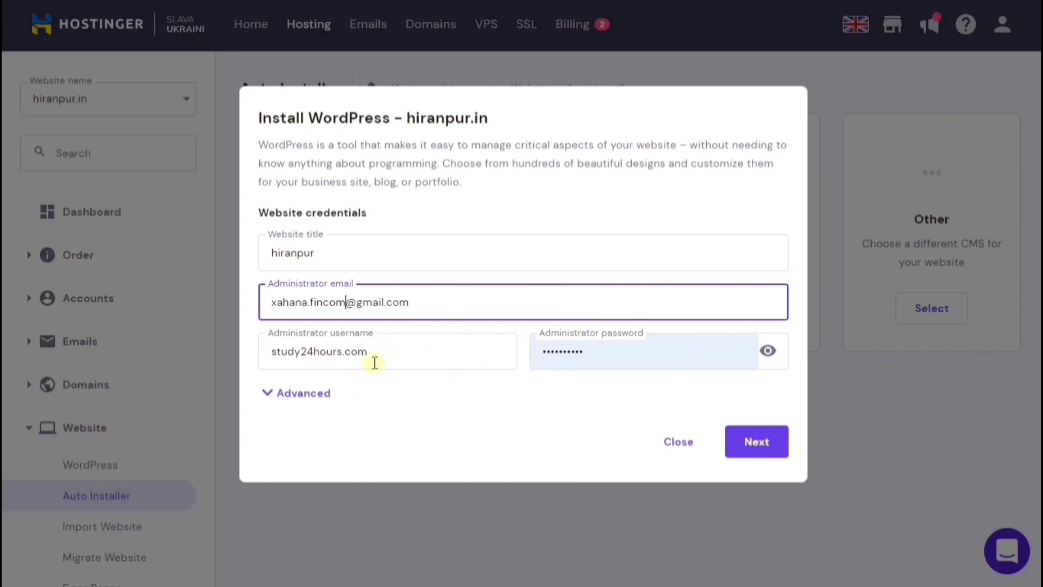
drag(375, 362, 256, 358)
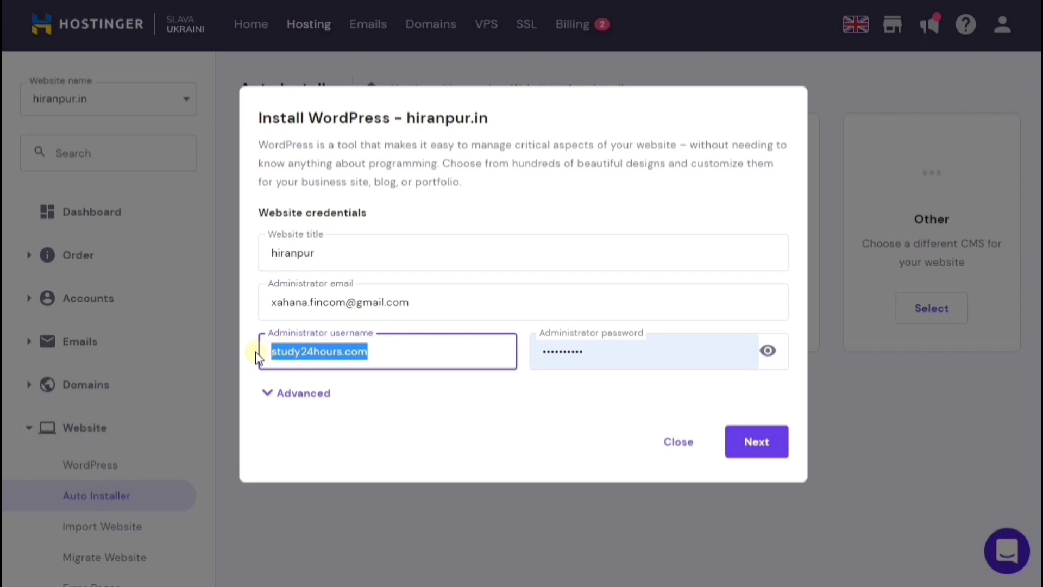
text(hiranpur)
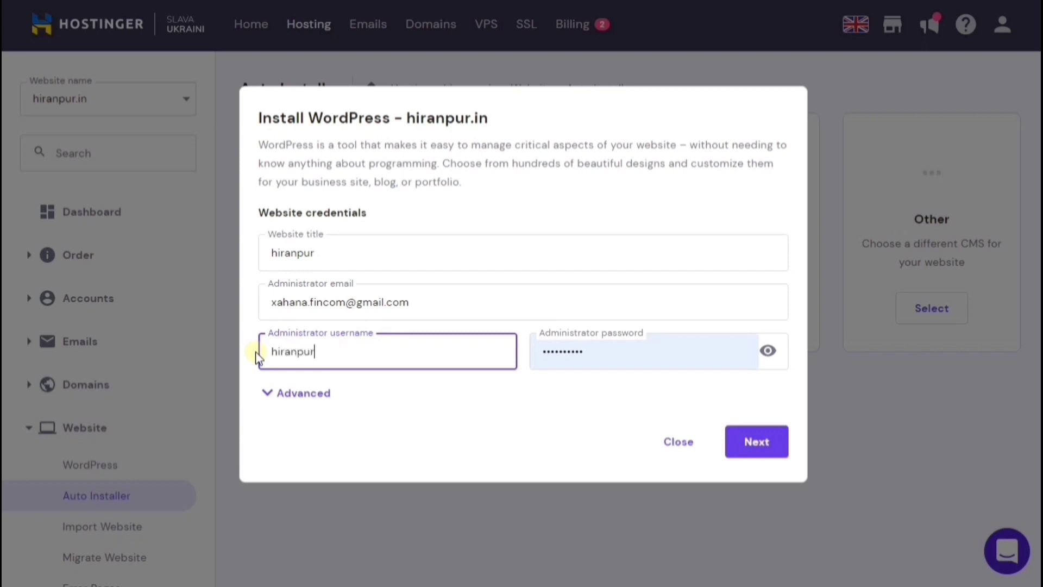
double_click(256, 354)
click(430, 400)
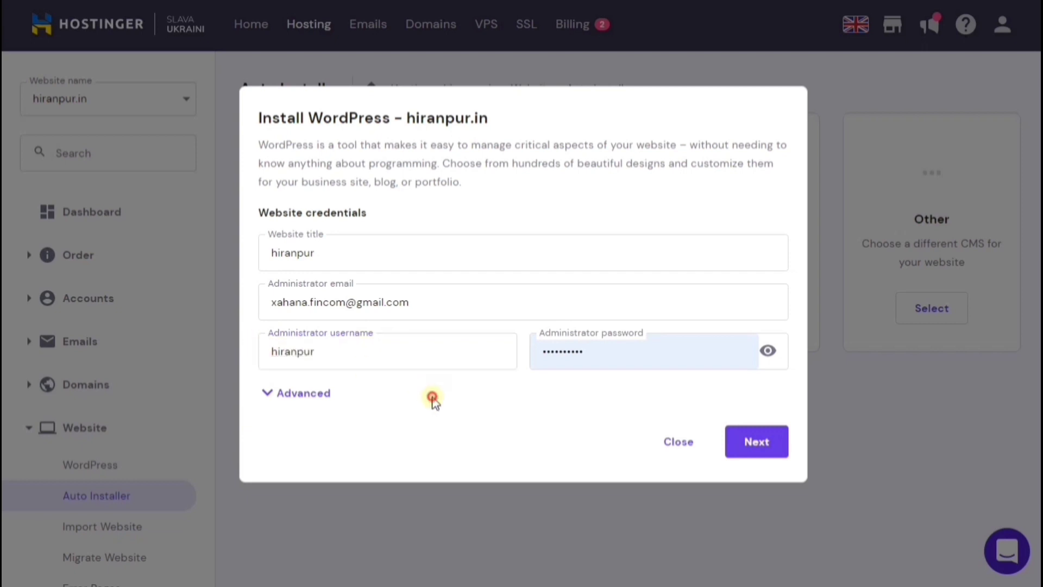
click(768, 353)
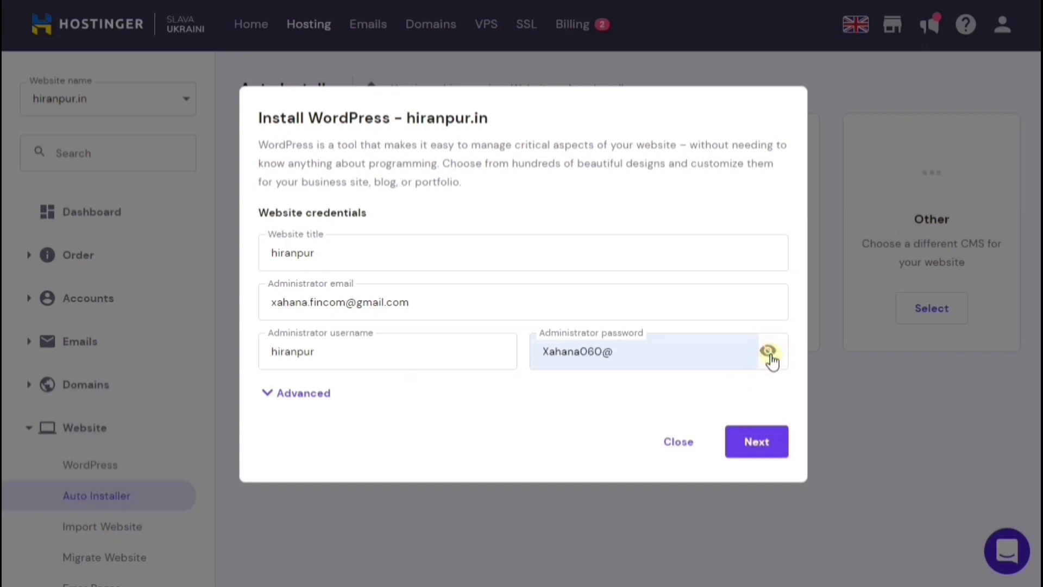
click(768, 351)
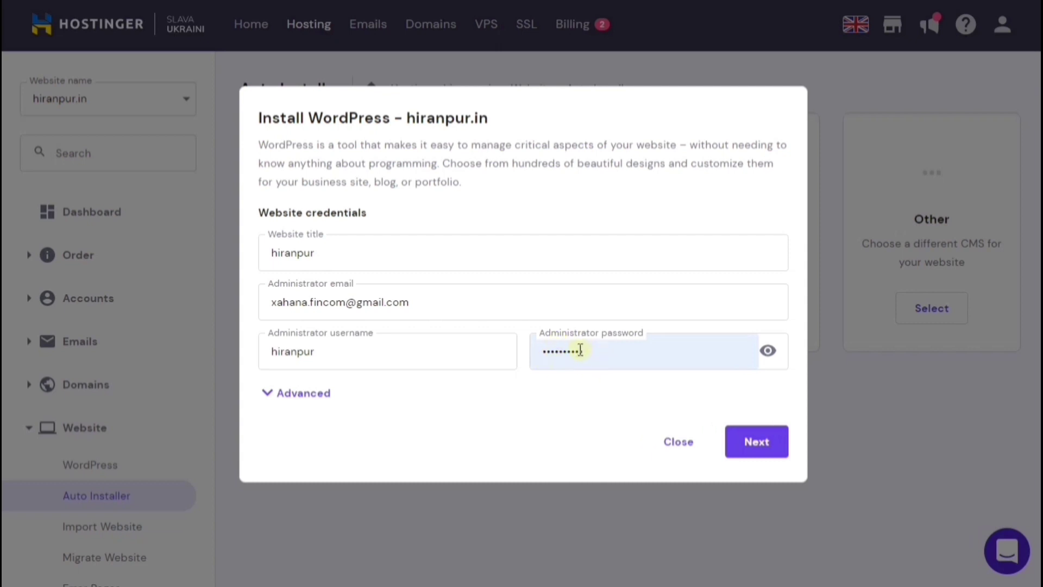
click(757, 442)
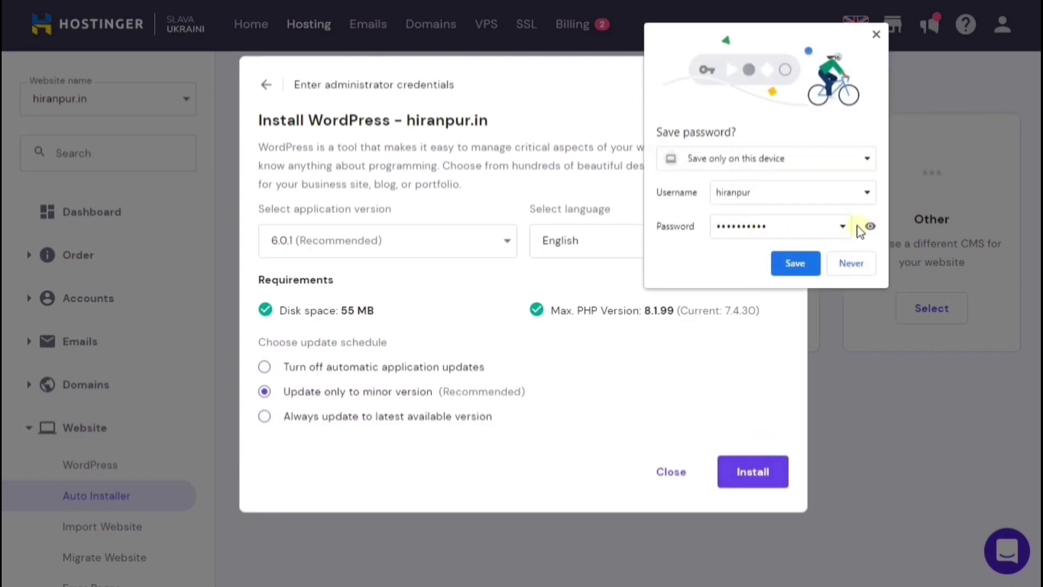
- Save the new login in the browser and install WordPress 6.0.1 with minor auto-updates
click(787, 257)
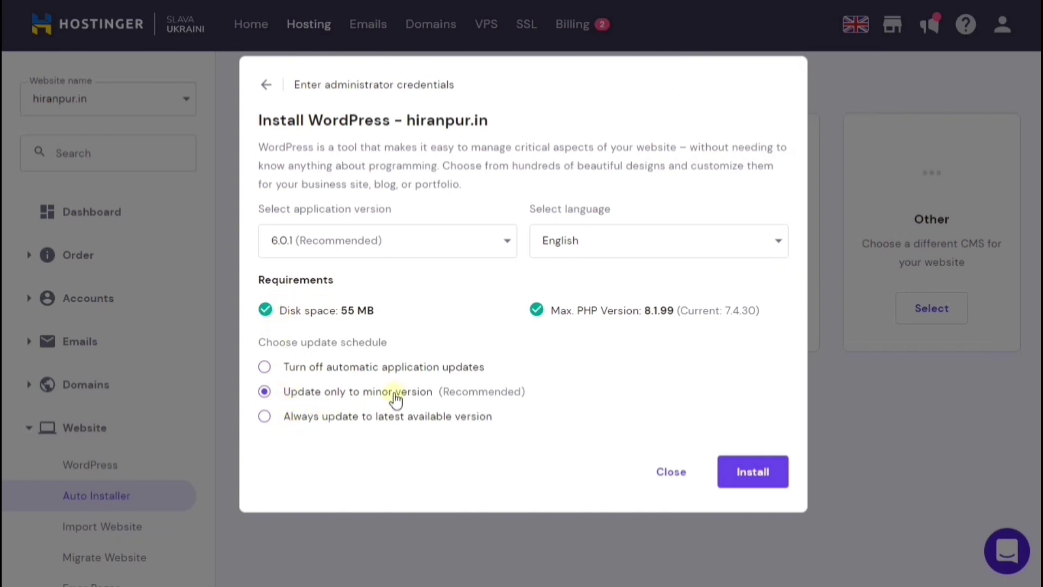
click(757, 471)
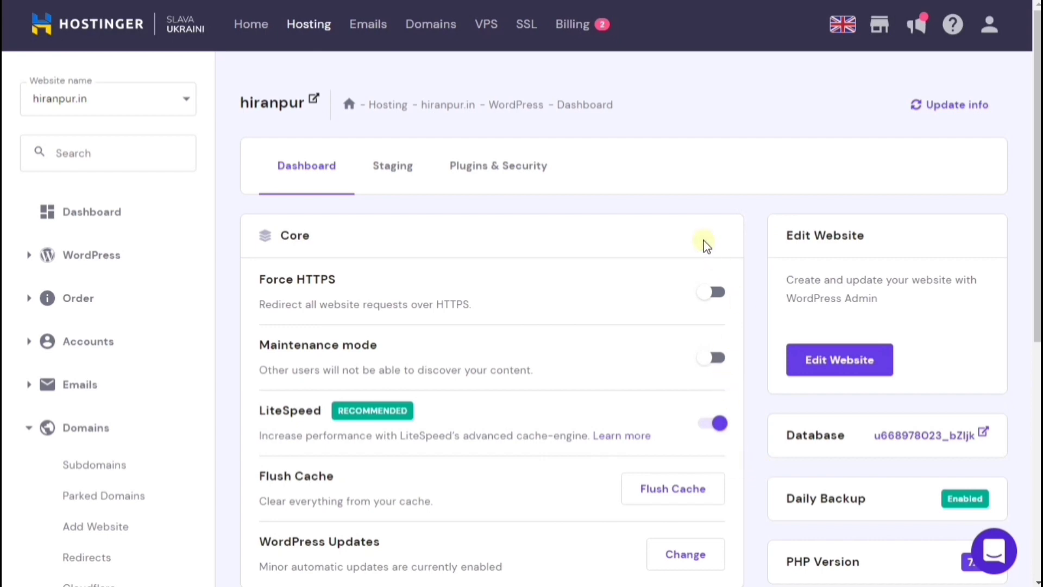
- Flush the hiranpur.in website cache from the site overview
scroll(702, 239, down, 3)
scroll(698, 219, down, 2)
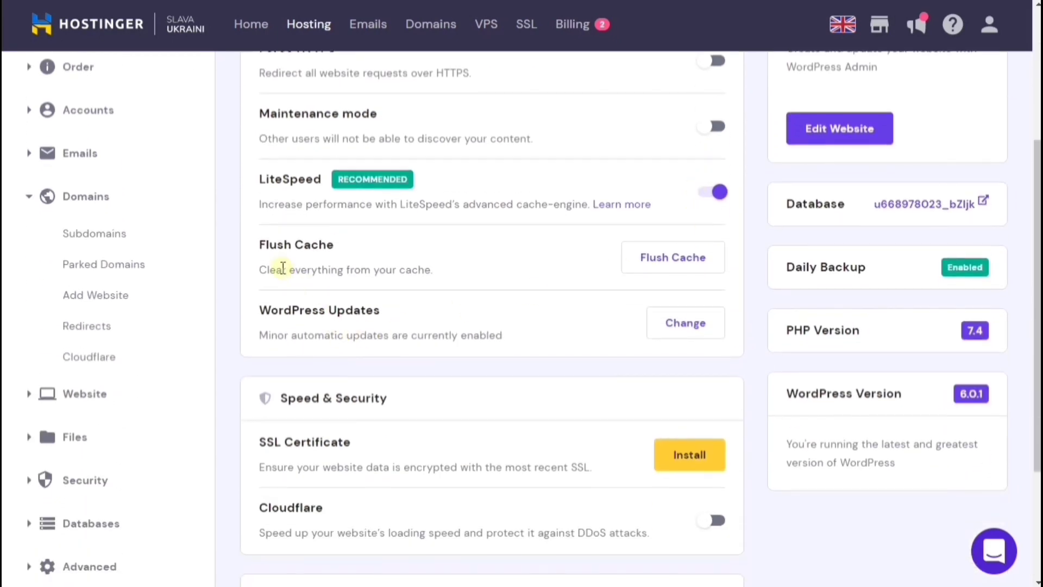
click(664, 258)
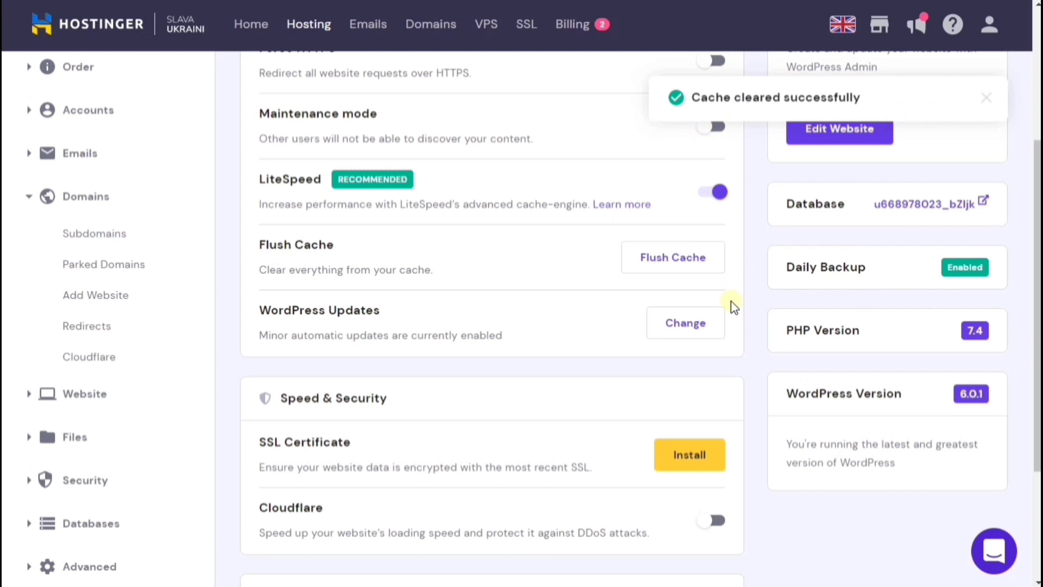
scroll(733, 307, up, 2)
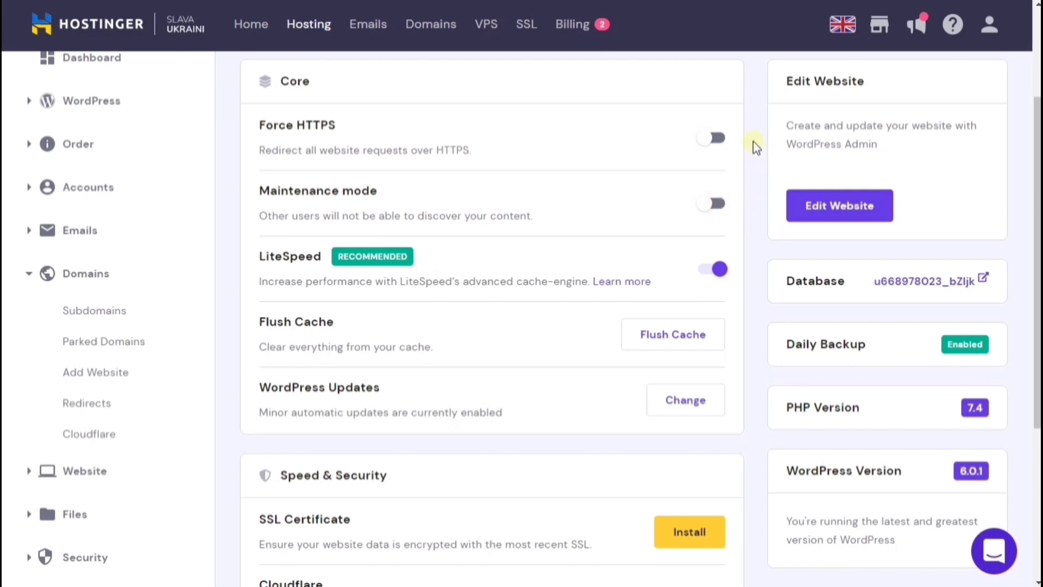
scroll(723, 152, down, 2)
scroll(726, 160, down, 3)
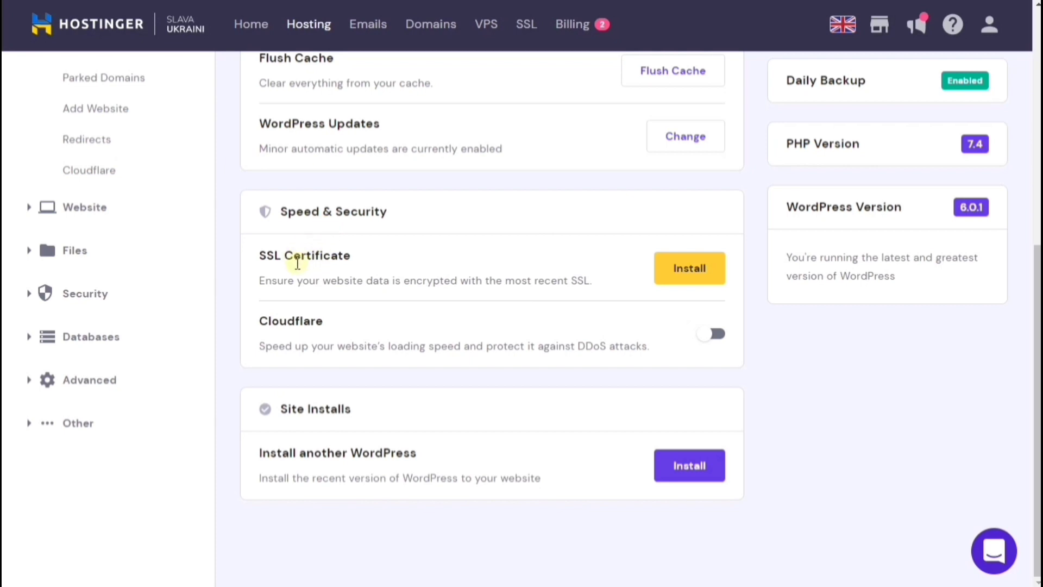
- Install an SSL certificate for hiranpur.in and dismiss the confirmation
click(697, 272)
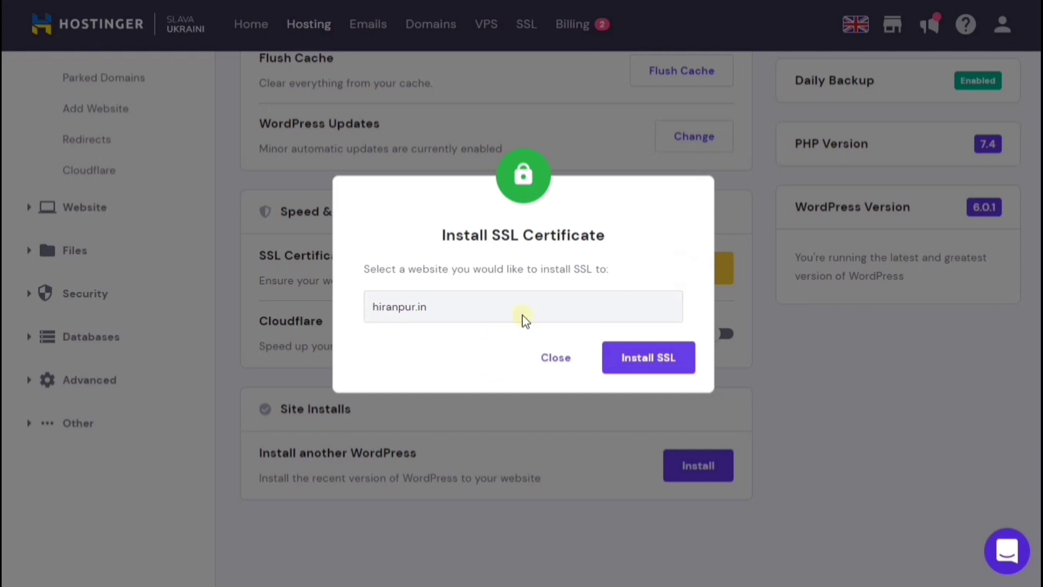
click(649, 362)
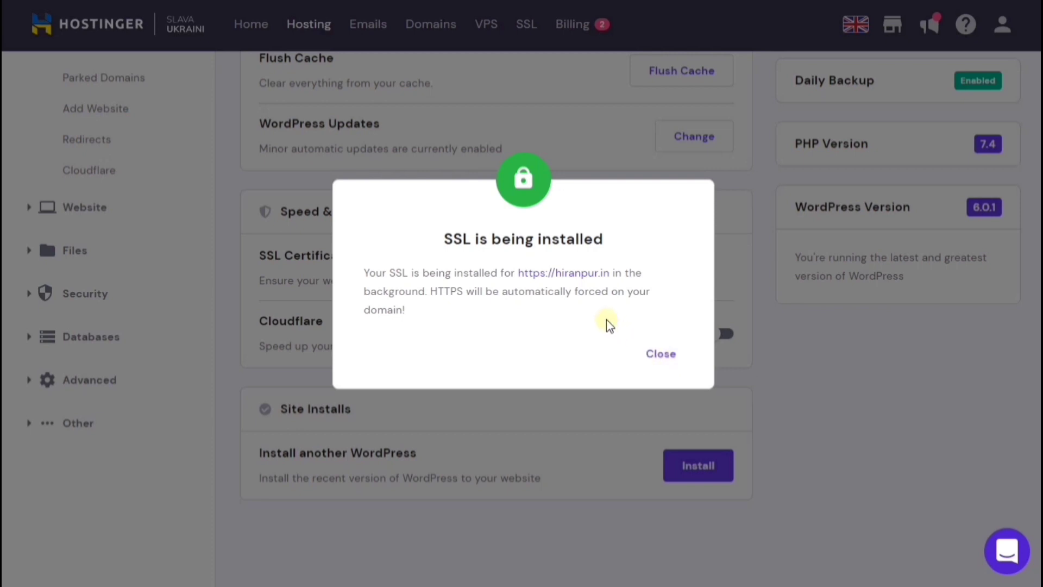
click(644, 357)
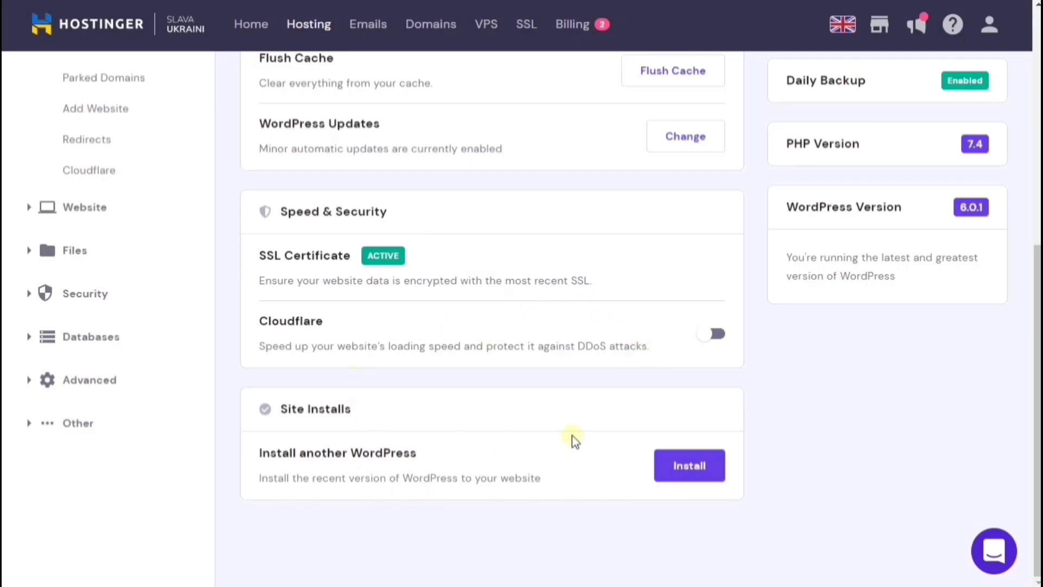
- Visit the live hiranpur.in site from the domain in the breadcrumb
scroll(565, 435, up, 8)
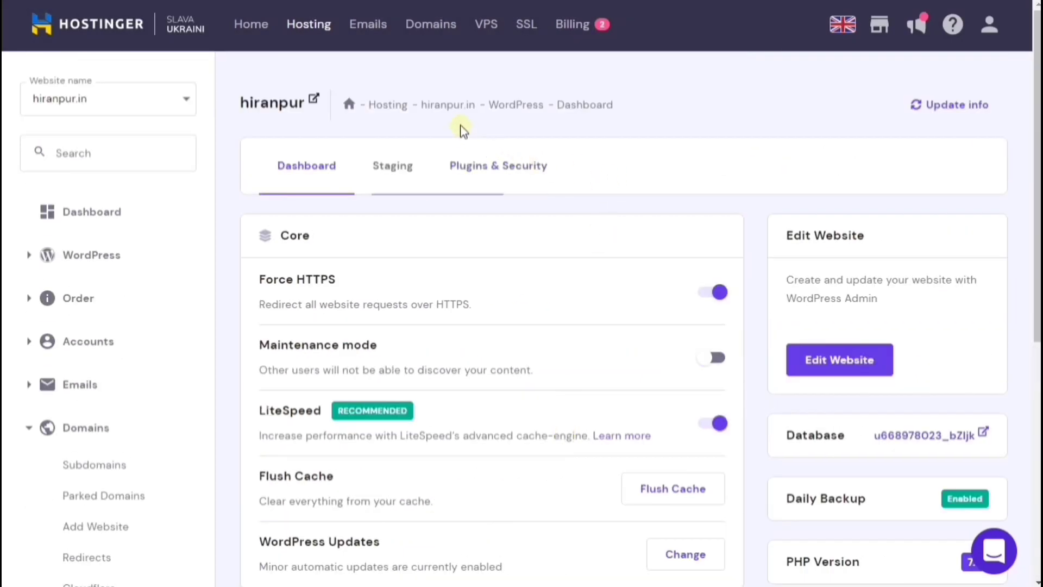
drag(422, 109, 469, 114)
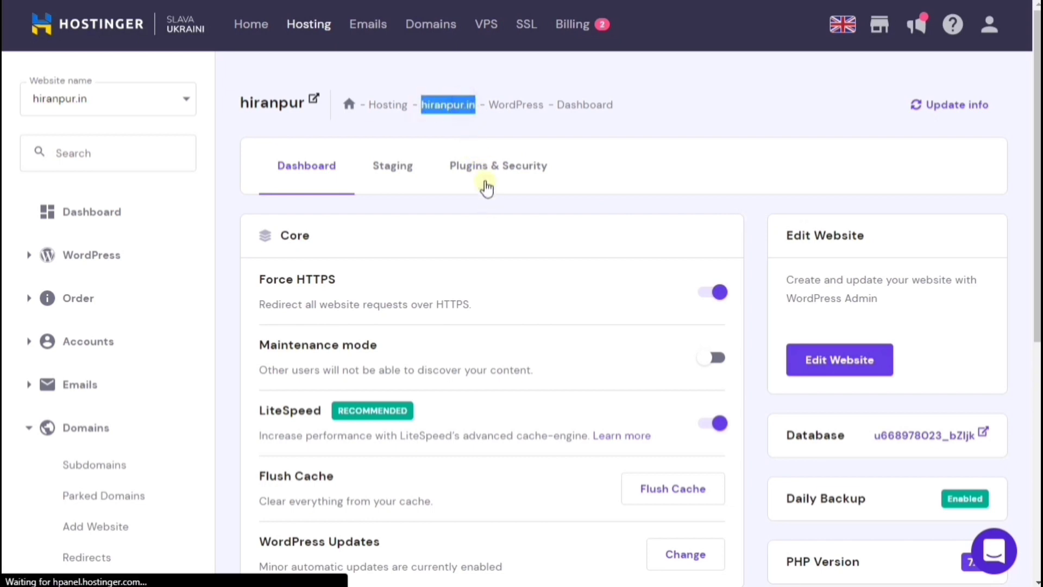
right_click(465, 106)
click(459, 133)
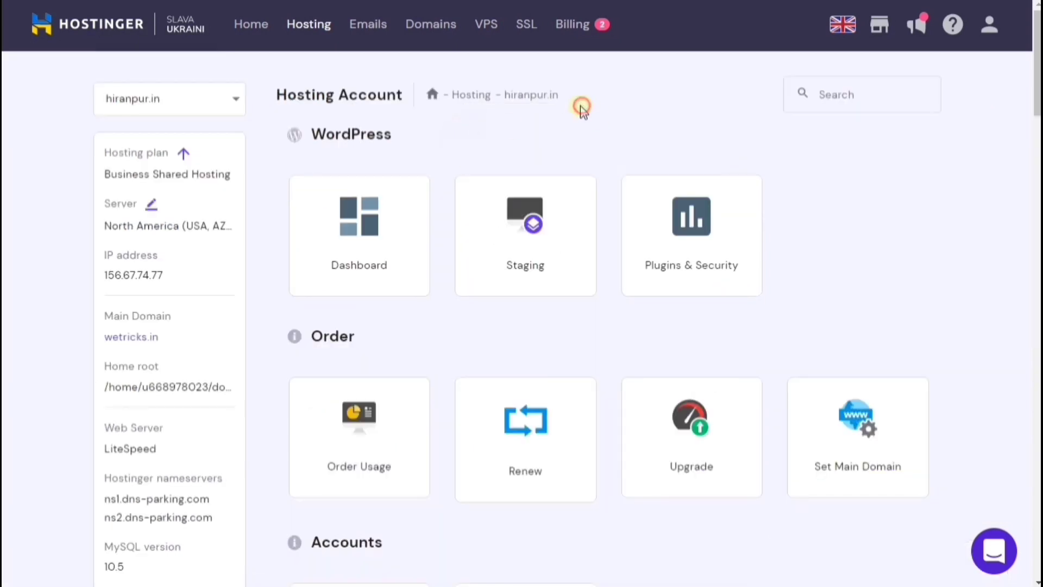
drag(582, 103, 505, 101)
right_click(520, 103)
click(534, 146)
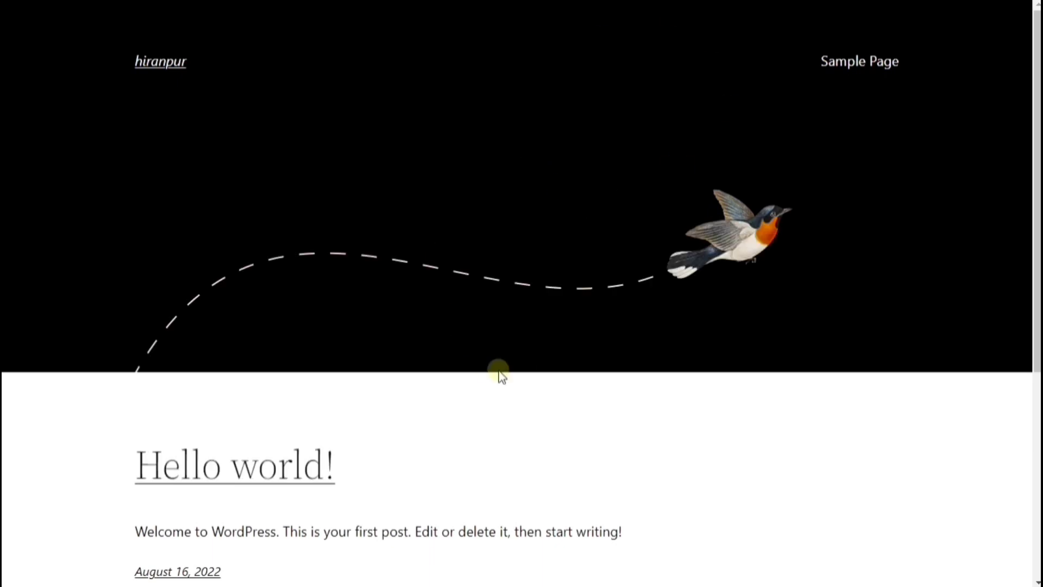
- Scroll through the new site's home page
scroll(501, 312, down, 6)
scroll(500, 310, up, 6)
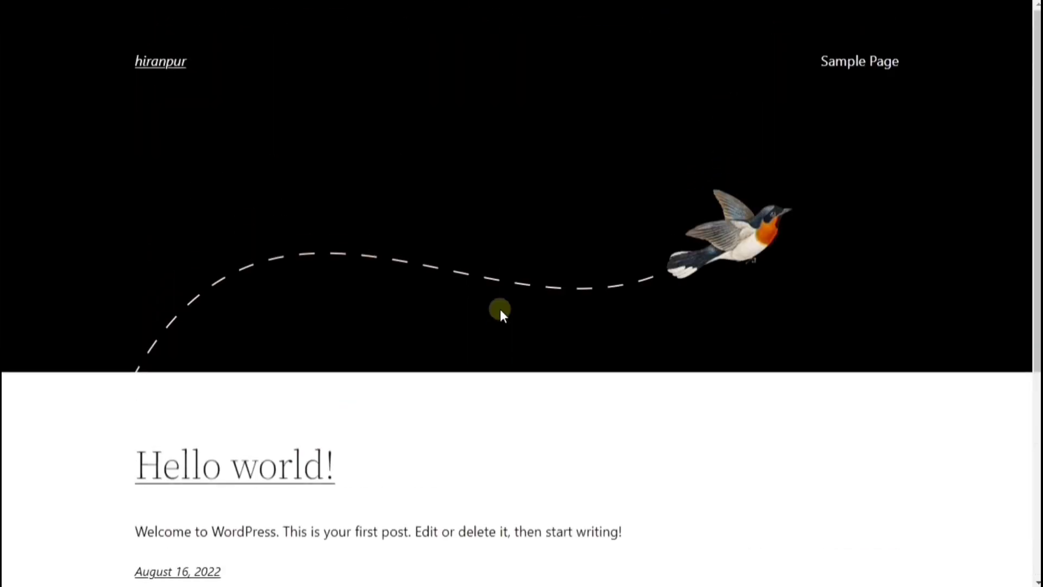
scroll(500, 308, down, 6)
scroll(499, 309, up, 6)
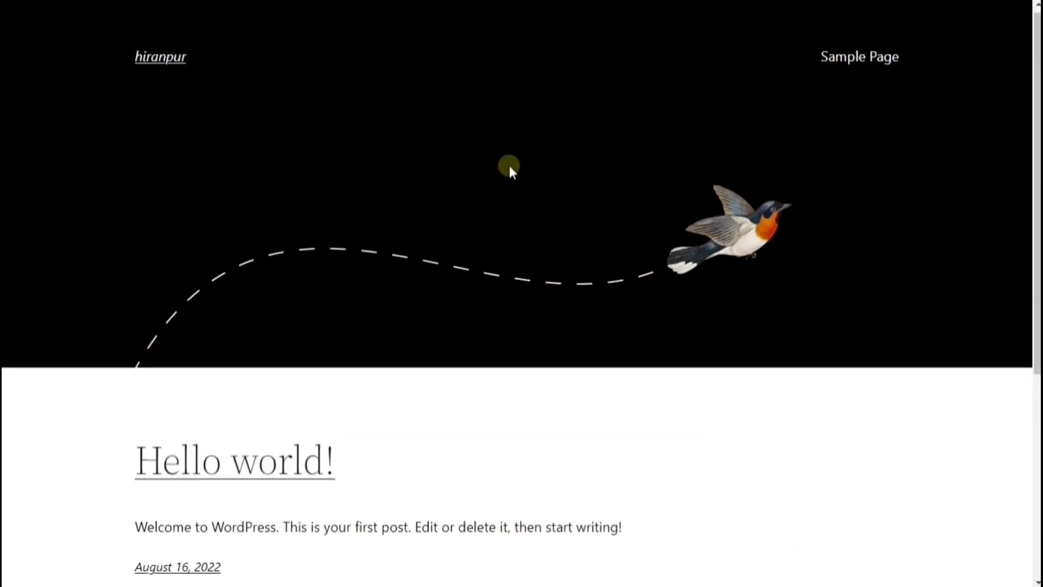
scroll(511, 168, down, 5)
scroll(510, 170, down, 1)
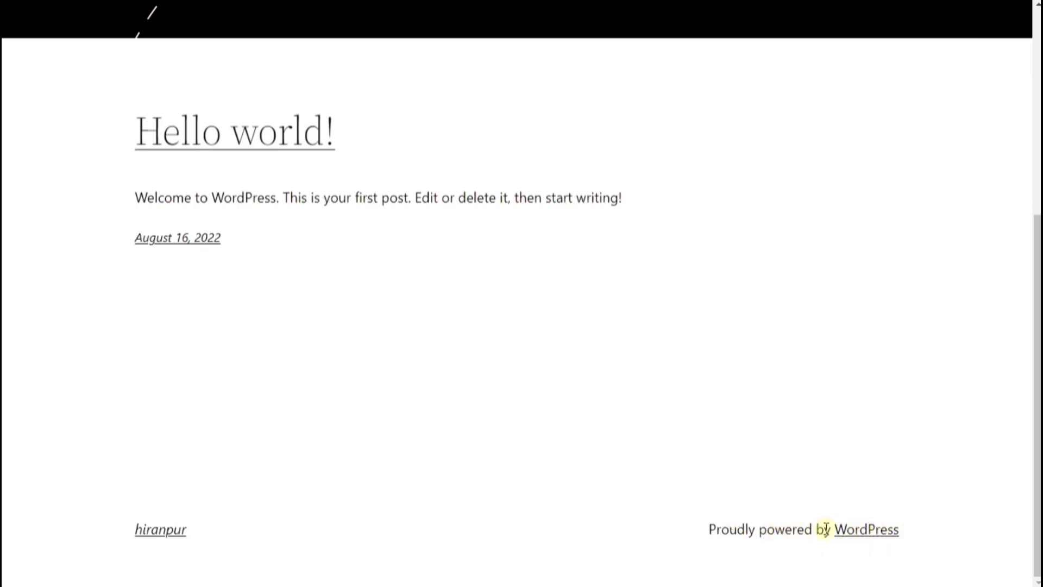
scroll(920, 508, up, 6)
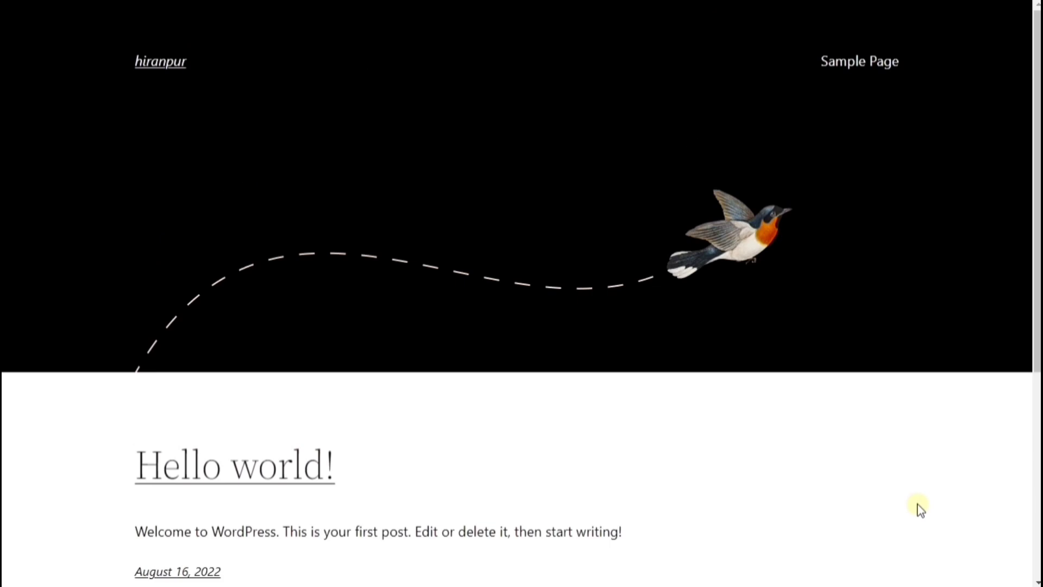
scroll(240, 267, down, 4)
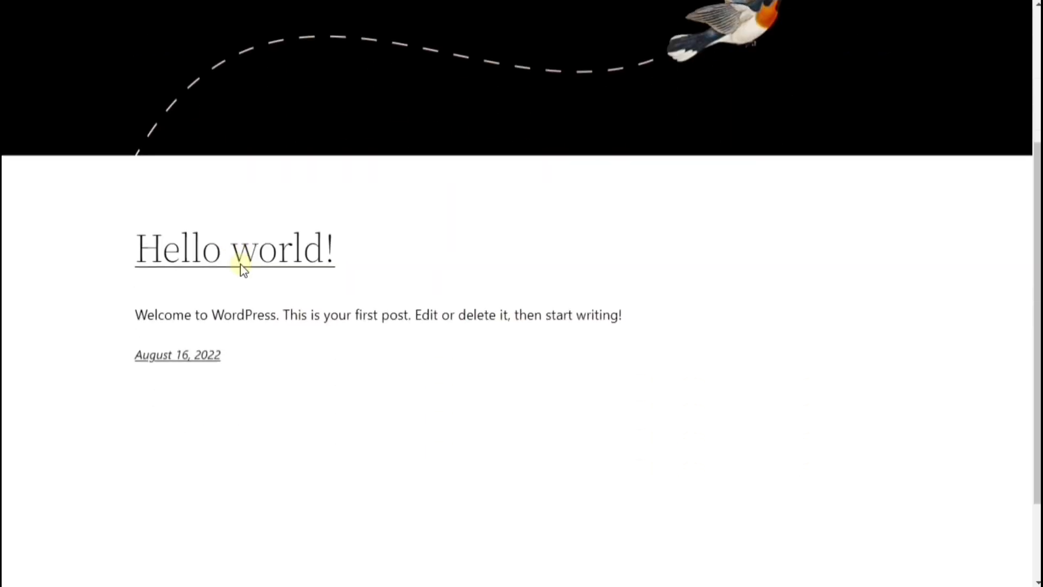
- Read the Hello world! post, then return to the home page
click(250, 248)
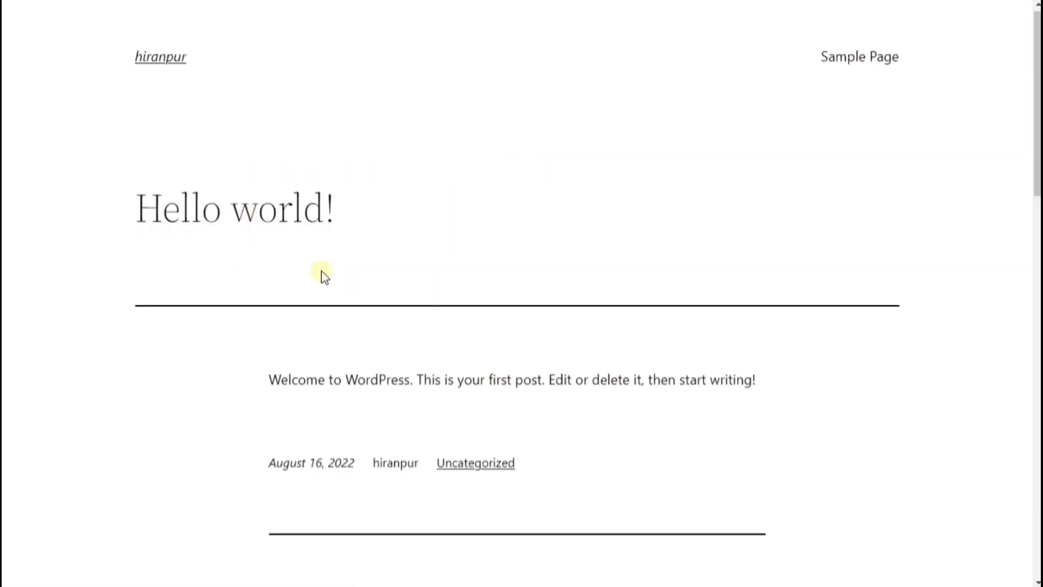
scroll(324, 276, down, 10)
scroll(325, 277, down, 10)
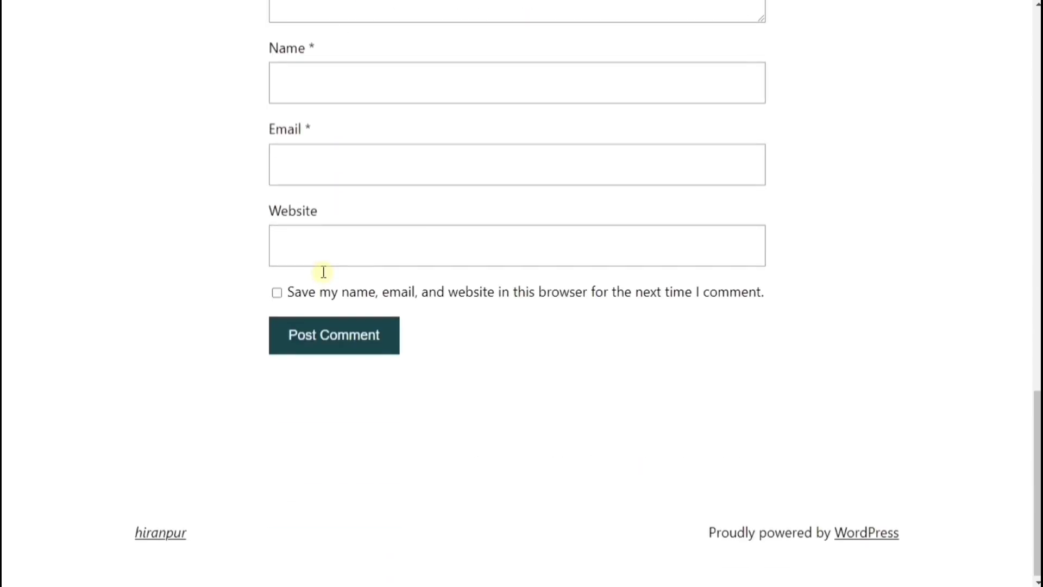
scroll(325, 277, up, 9)
scroll(325, 277, up, 11)
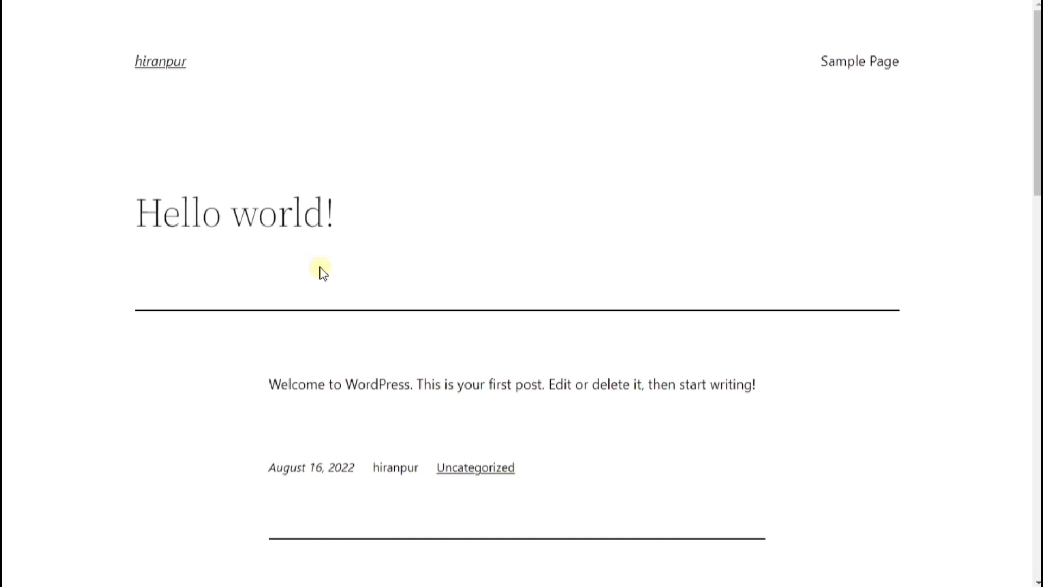
click(165, 70)
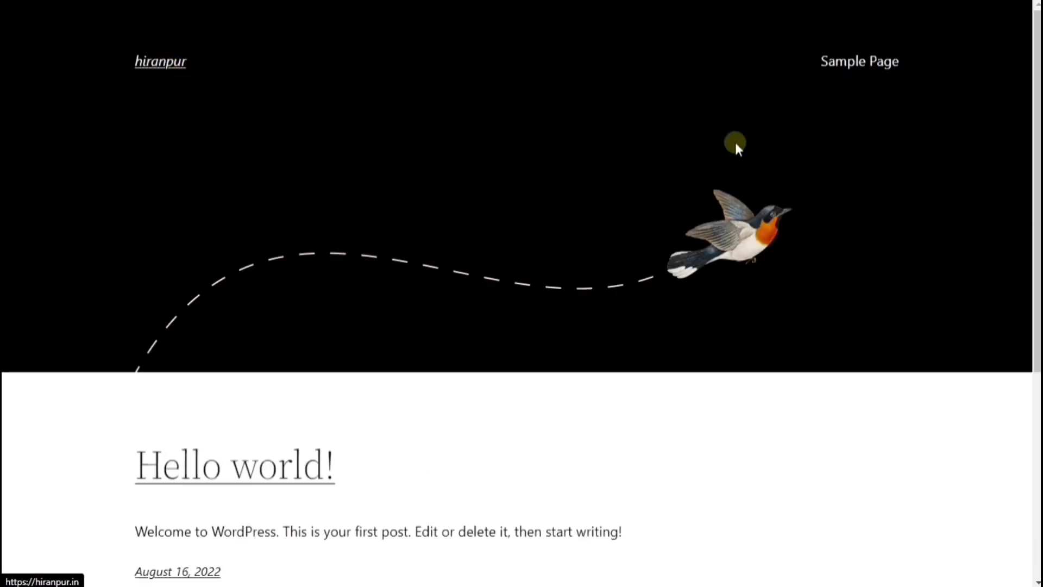
scroll(511, 277, down, 6)
scroll(491, 279, up, 2)
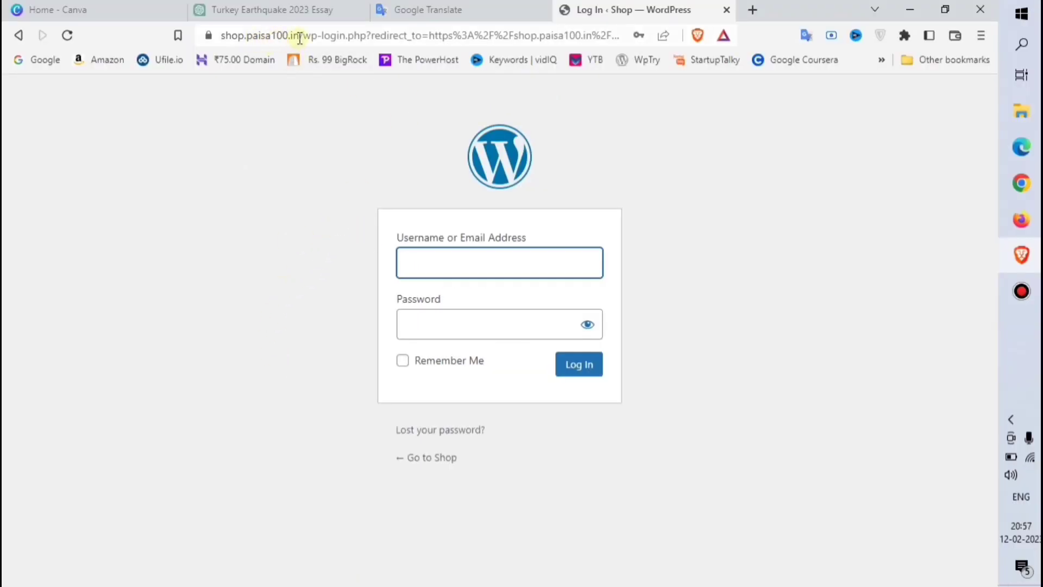
drag(299, 36, 790, 37)
key(BackSpace)
key(Return)
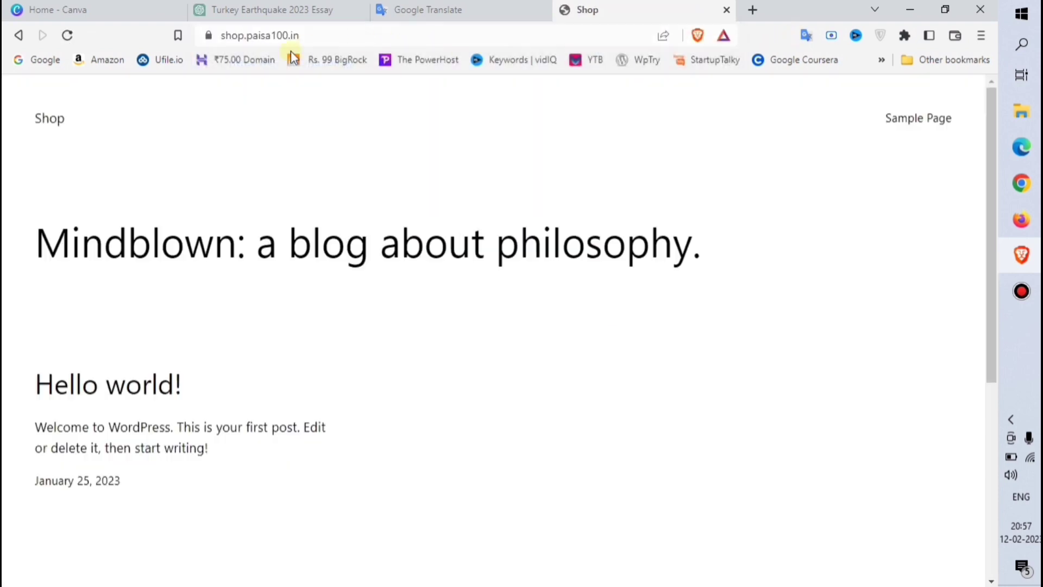
scroll(260, 152, down, 5)
scroll(263, 145, up, 4)
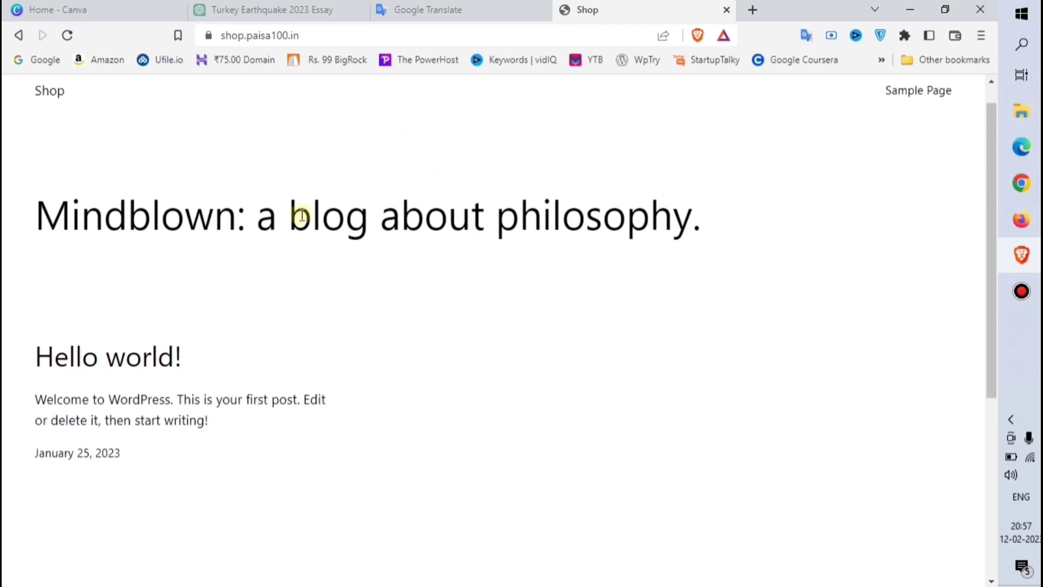
click(163, 361)
scroll(314, 245, down, 15)
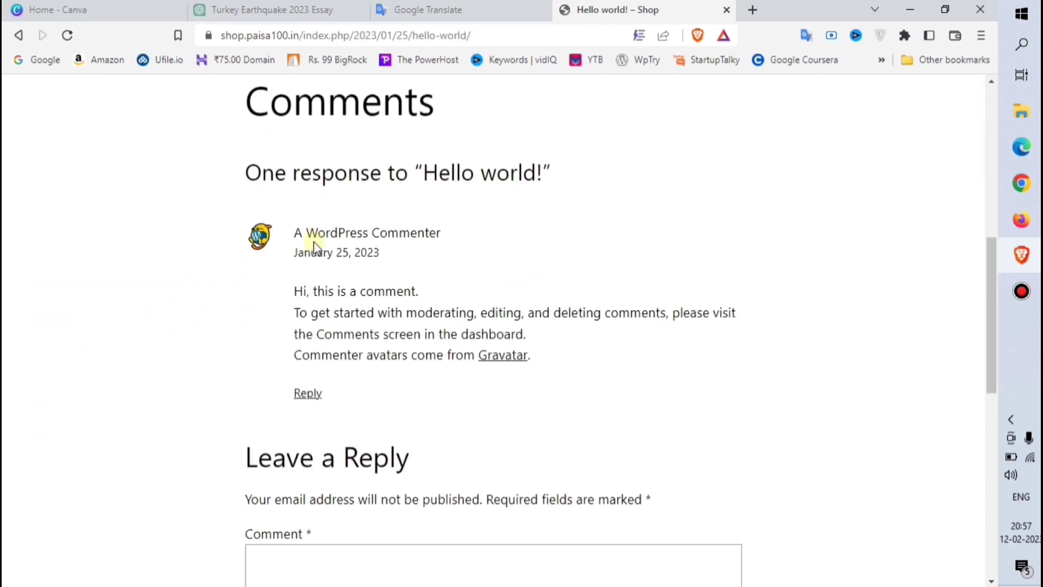
scroll(315, 243, up, 8)
scroll(315, 243, up, 5)
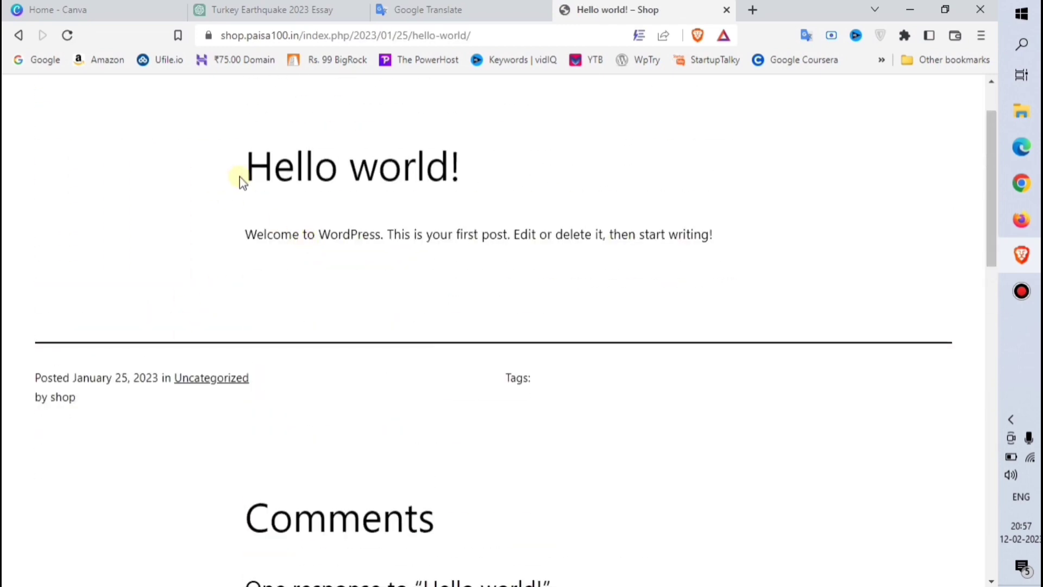
click(19, 35)
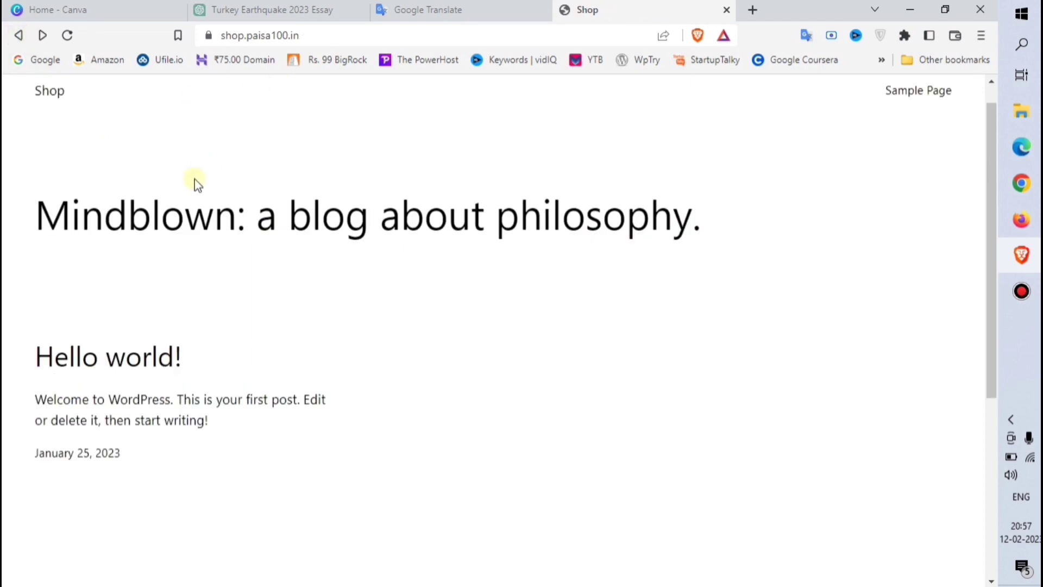
scroll(212, 265, down, 5)
scroll(212, 265, up, 6)
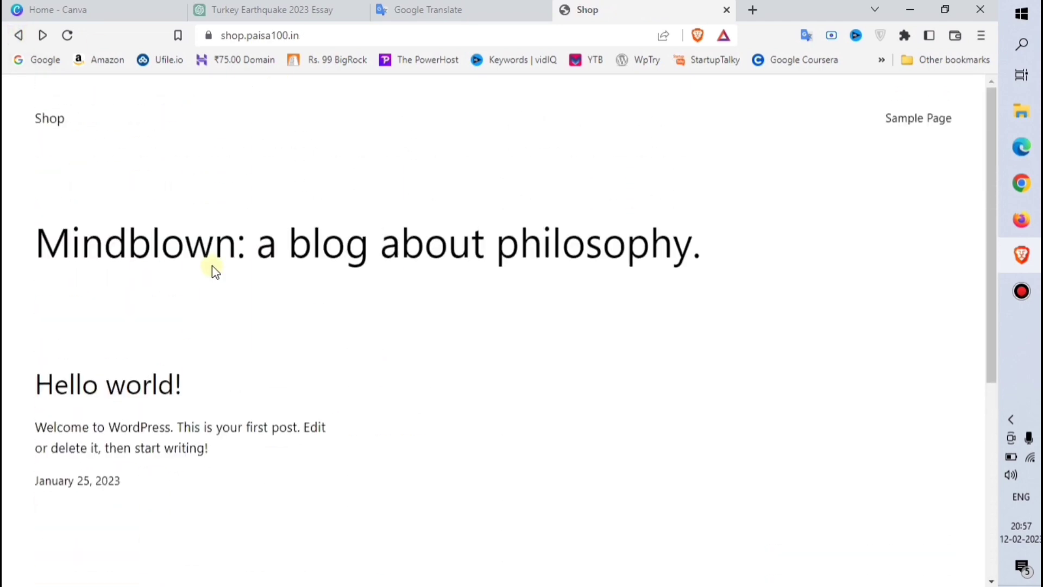
scroll(212, 265, down, 6)
scroll(213, 265, up, 1)
scroll(212, 265, down, 2)
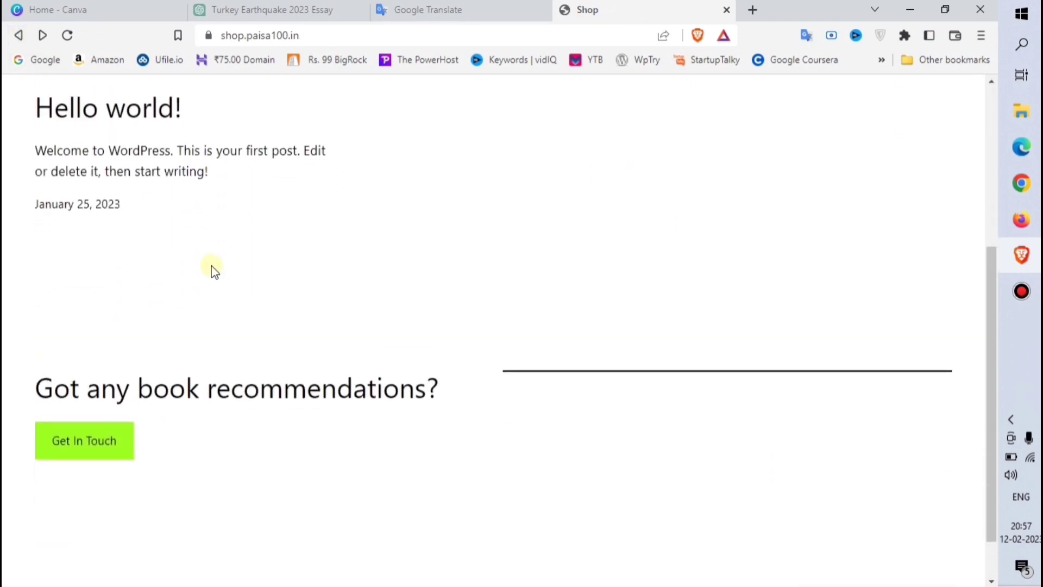
scroll(256, 251, up, 6)
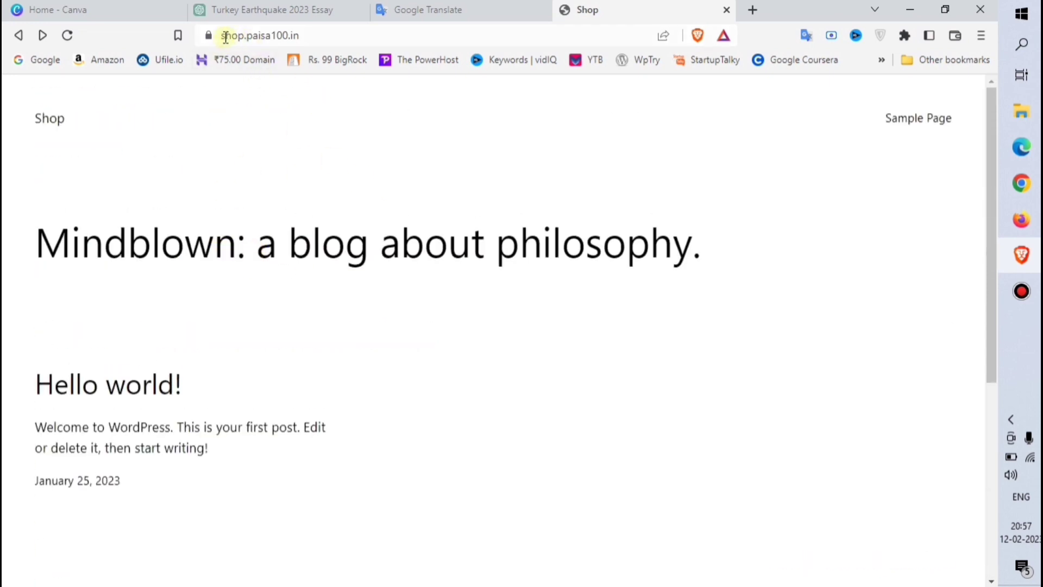
click(308, 37)
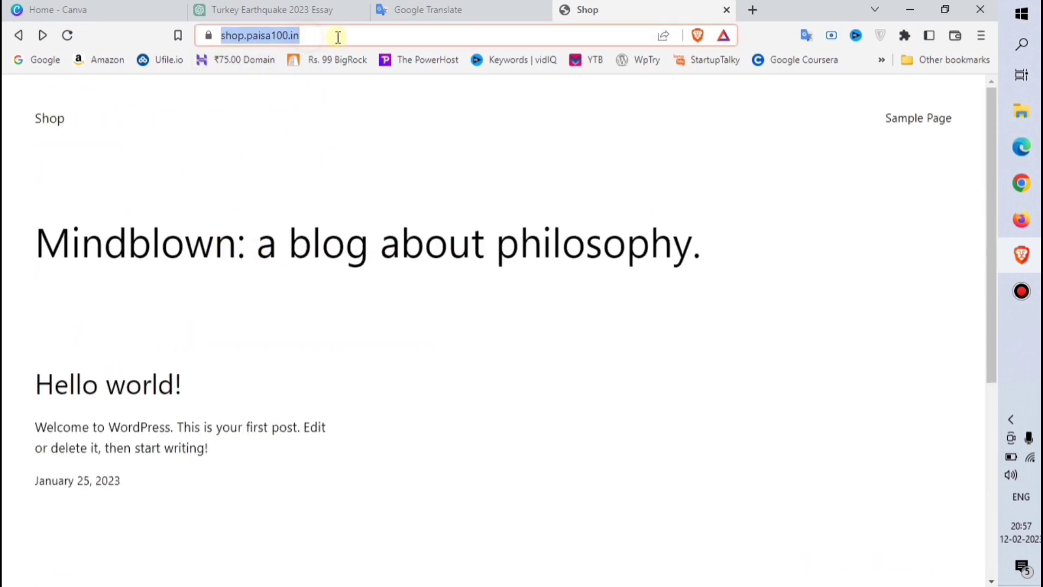
click(333, 34)
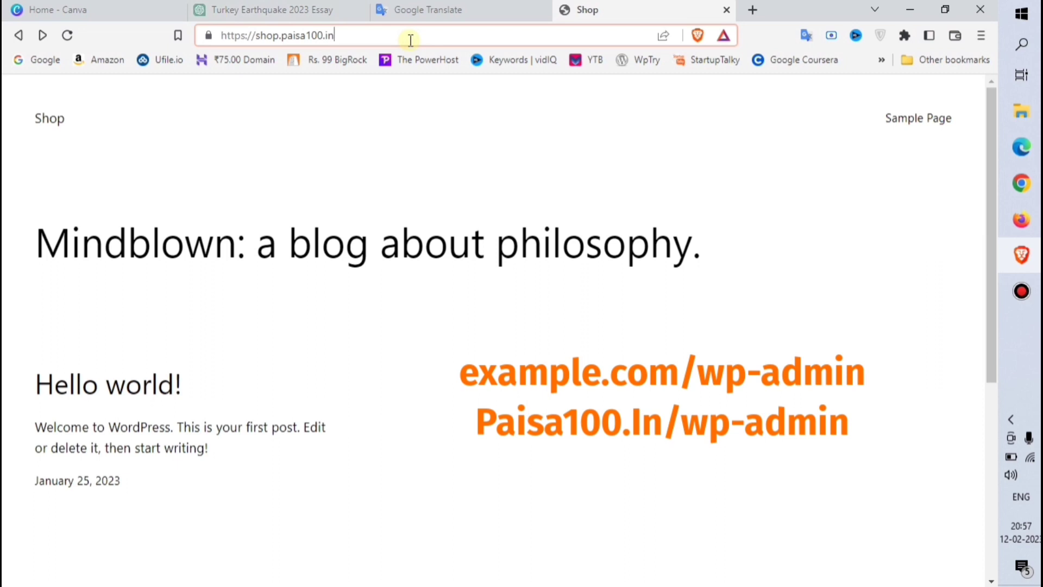
text(/)
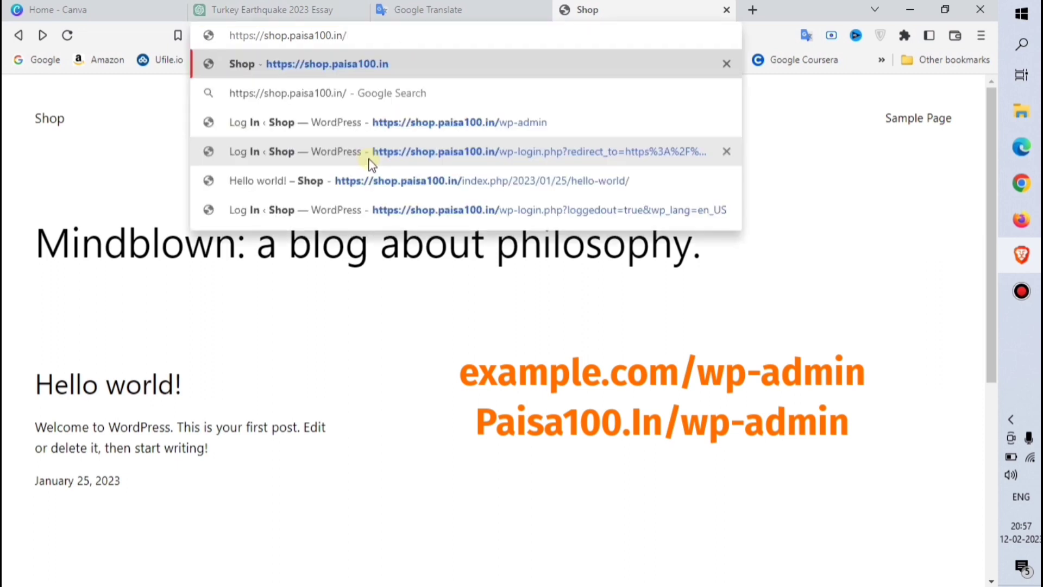
text(wp-a)
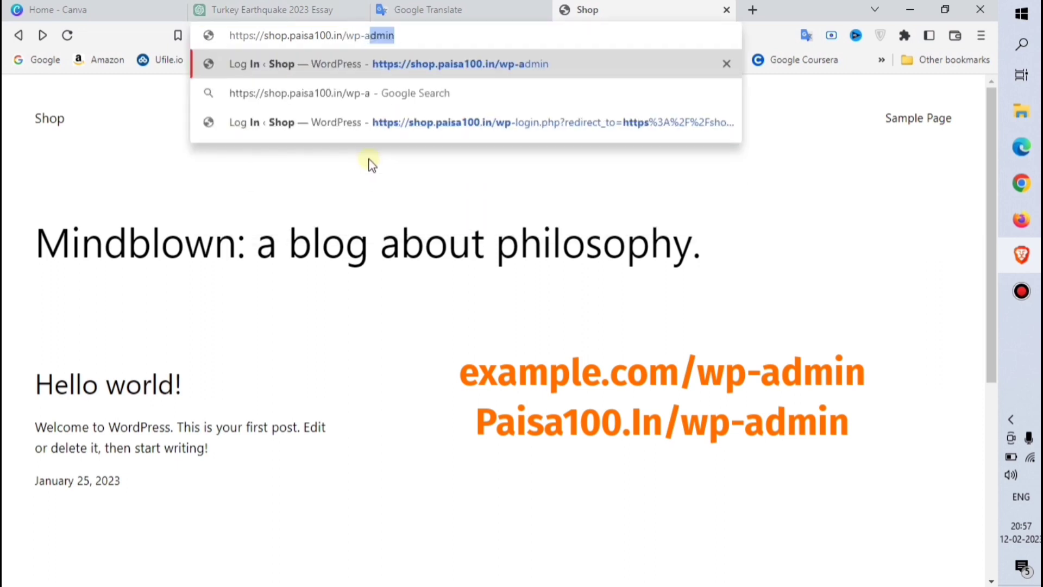
text(dmin)
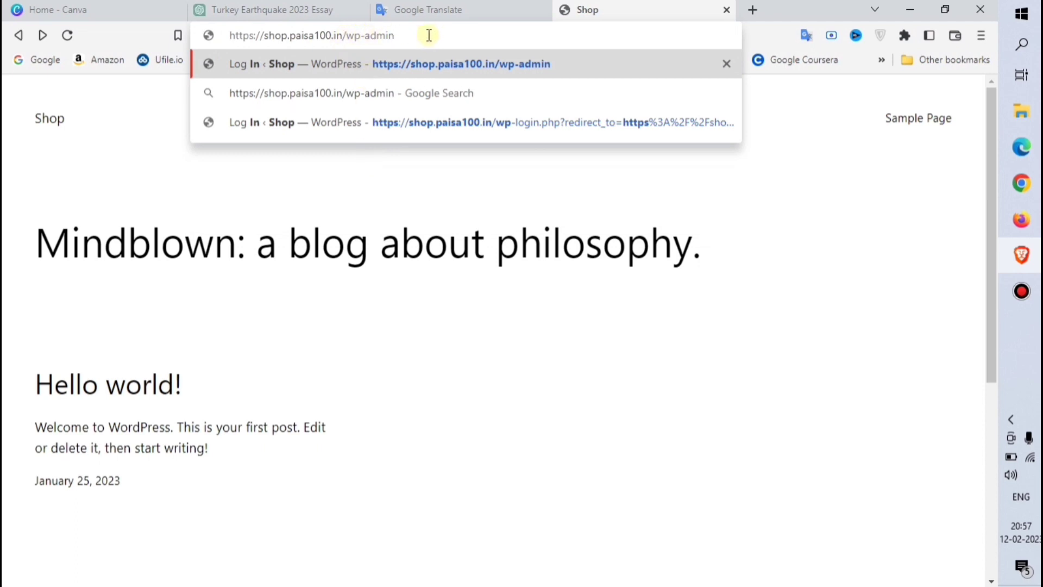
key(Return)
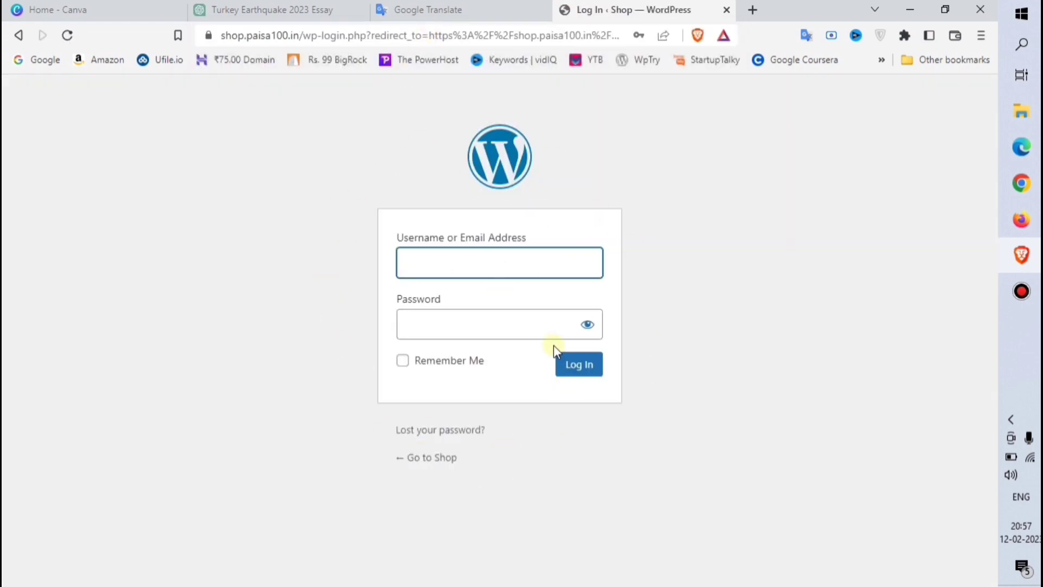
- In full screen, log in to the Shop site using the browser's saved credentials
key(F11)
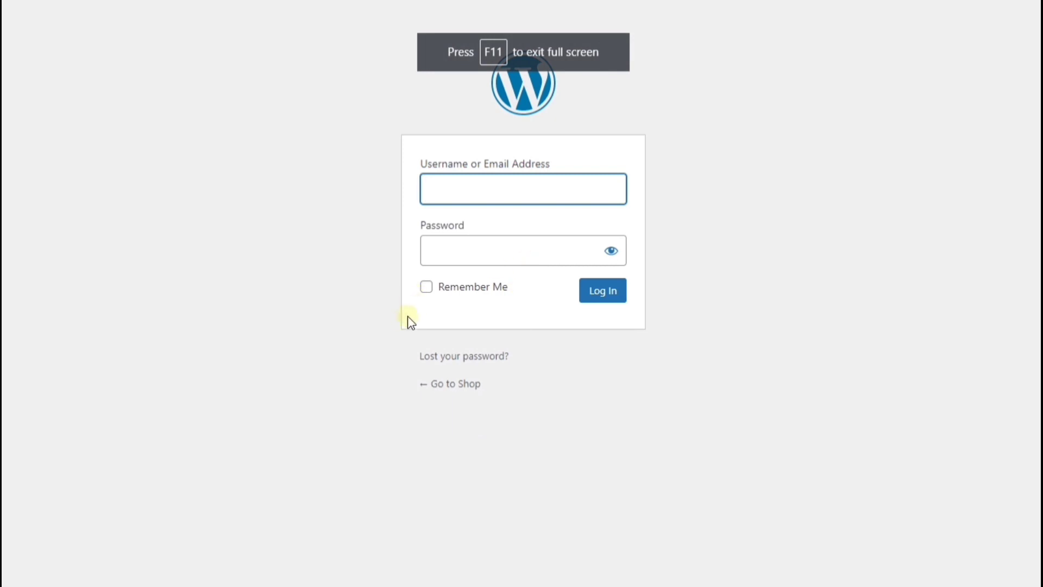
click(369, 203)
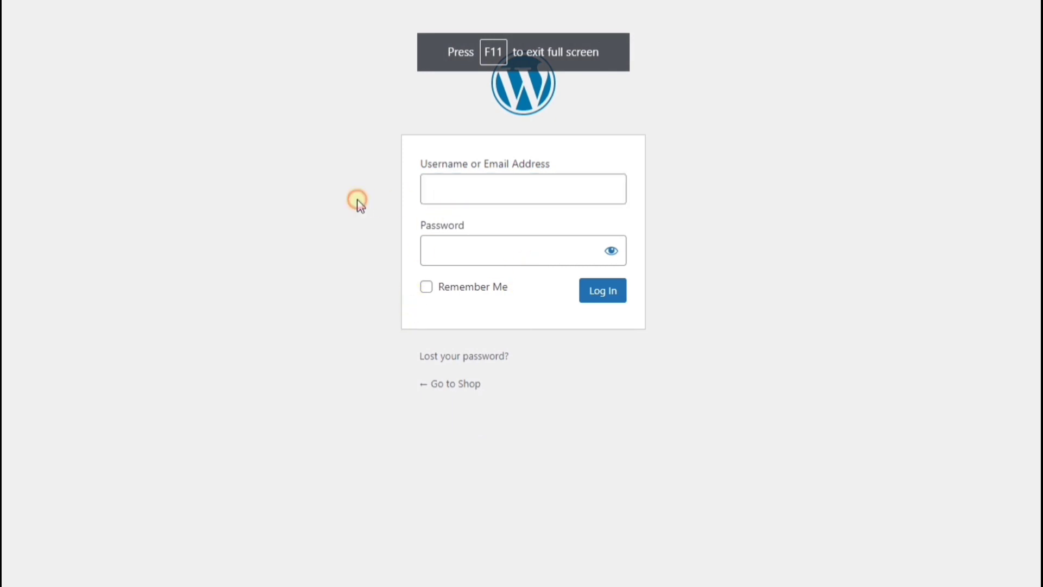
click(476, 191)
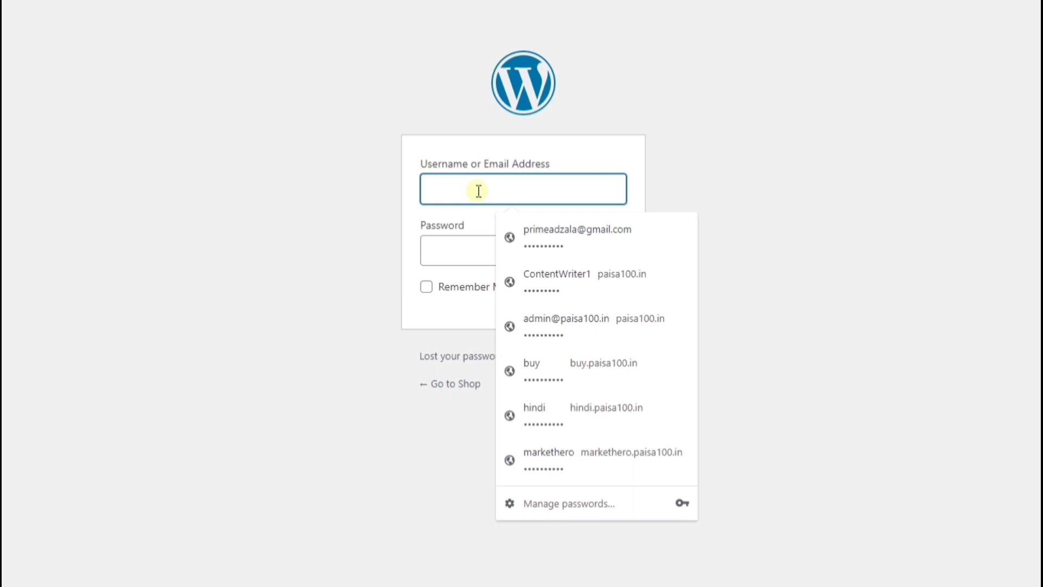
click(538, 242)
drag(428, 188, 601, 187)
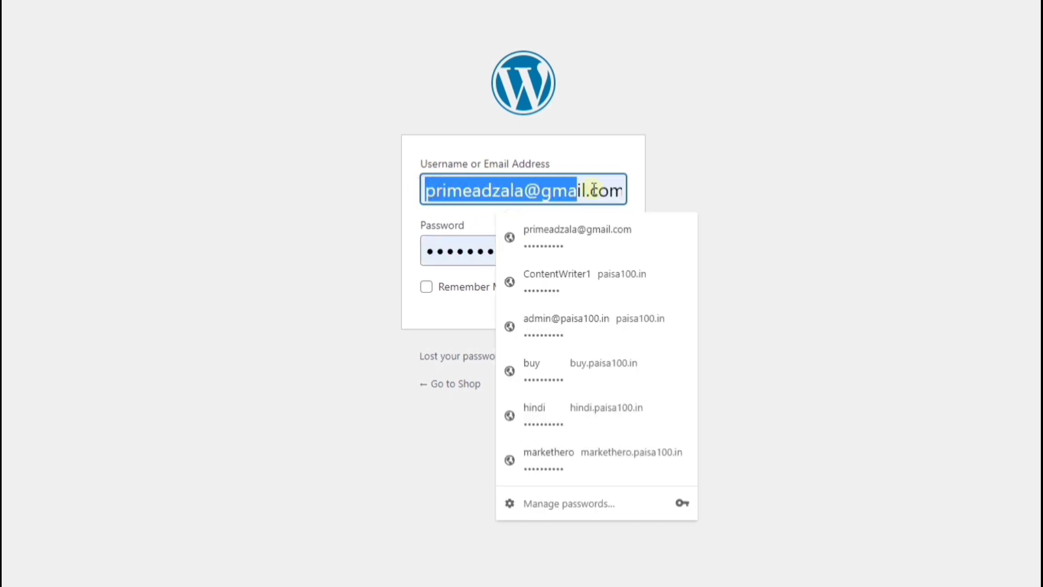
click(670, 162)
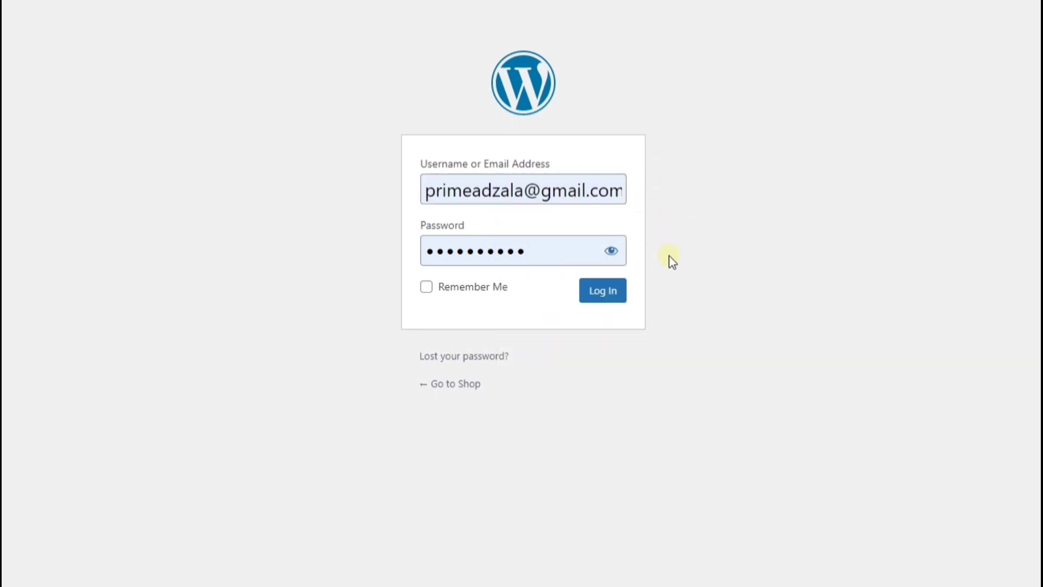
click(624, 294)
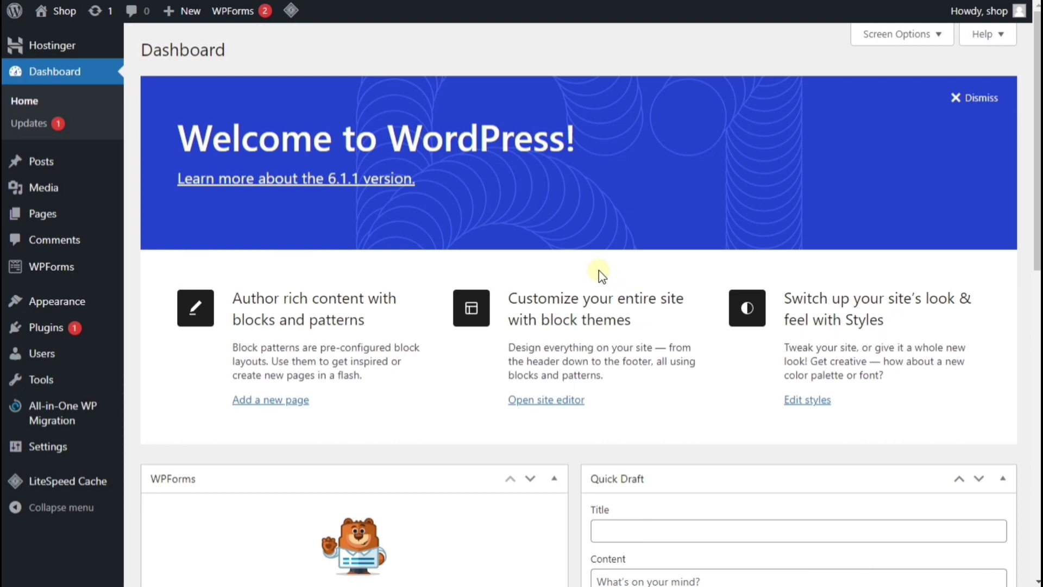
- Open the Hostinger setup guide page from the Dashboard
scroll(475, 245, down, 10)
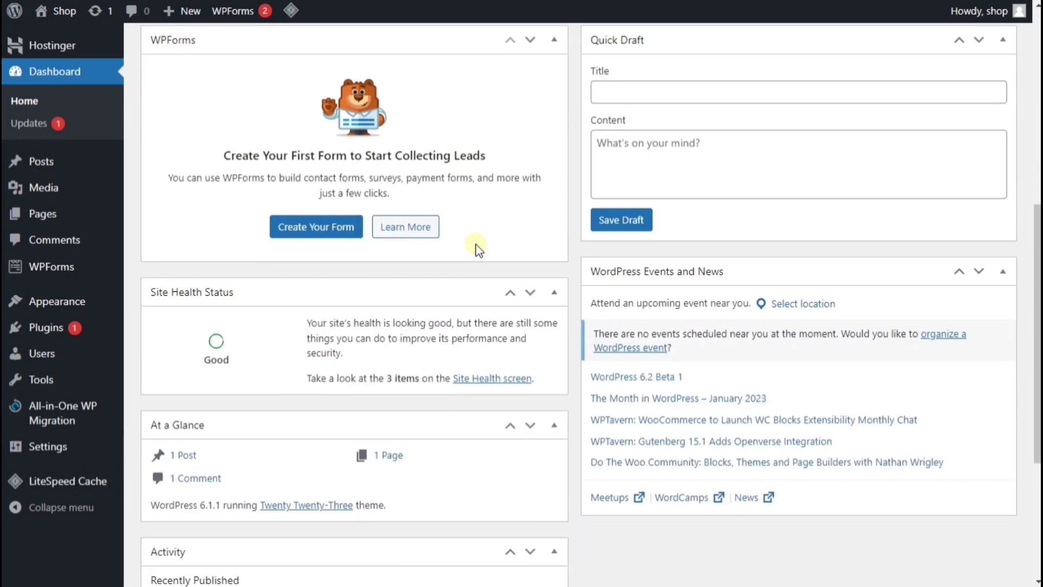
scroll(475, 244, down, 3)
scroll(474, 244, up, 13)
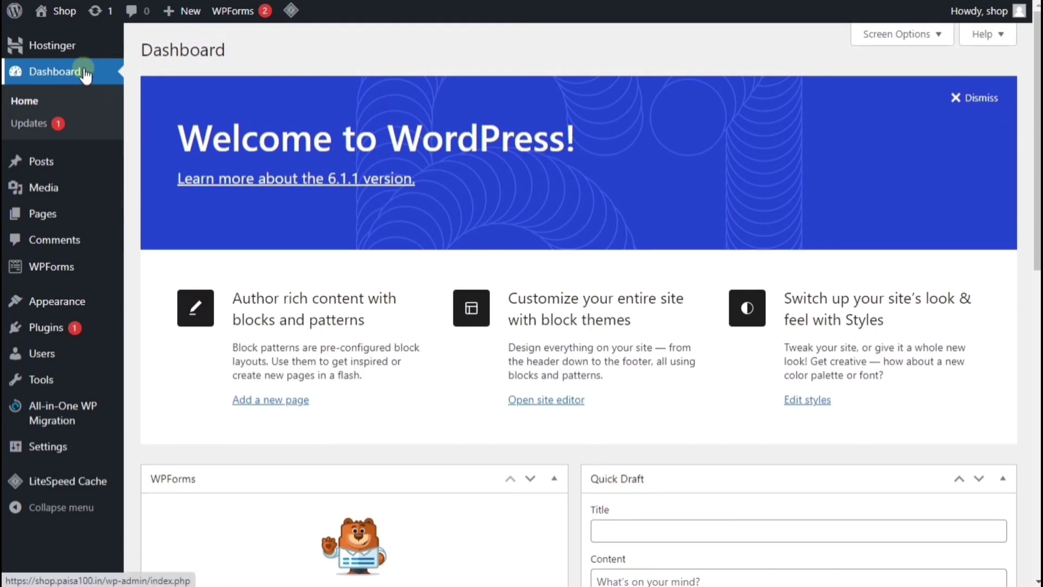
click(44, 47)
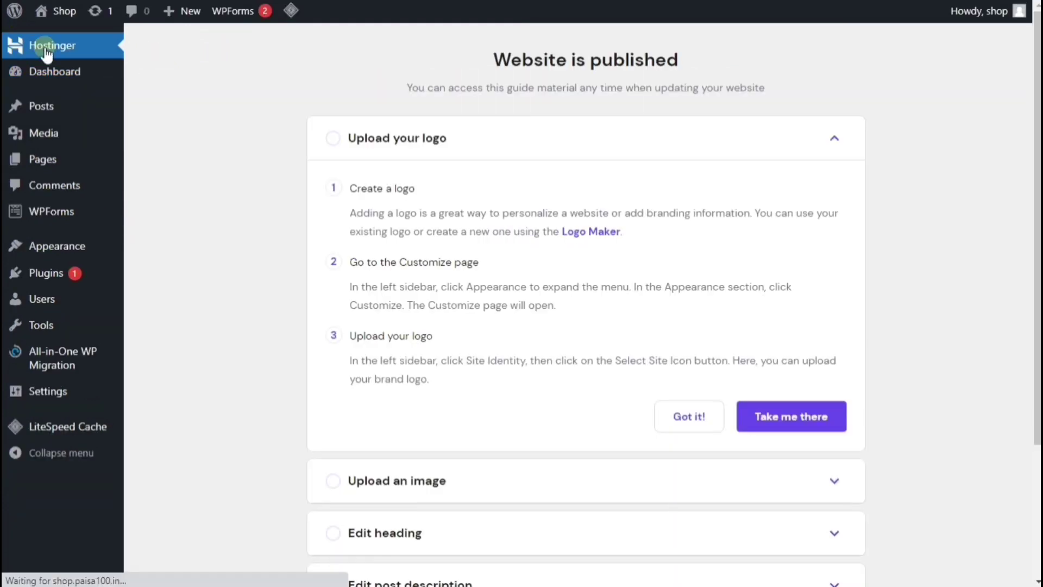
- Go to the Installed Plugins list
scroll(484, 140, down, 3)
scroll(484, 140, up, 3)
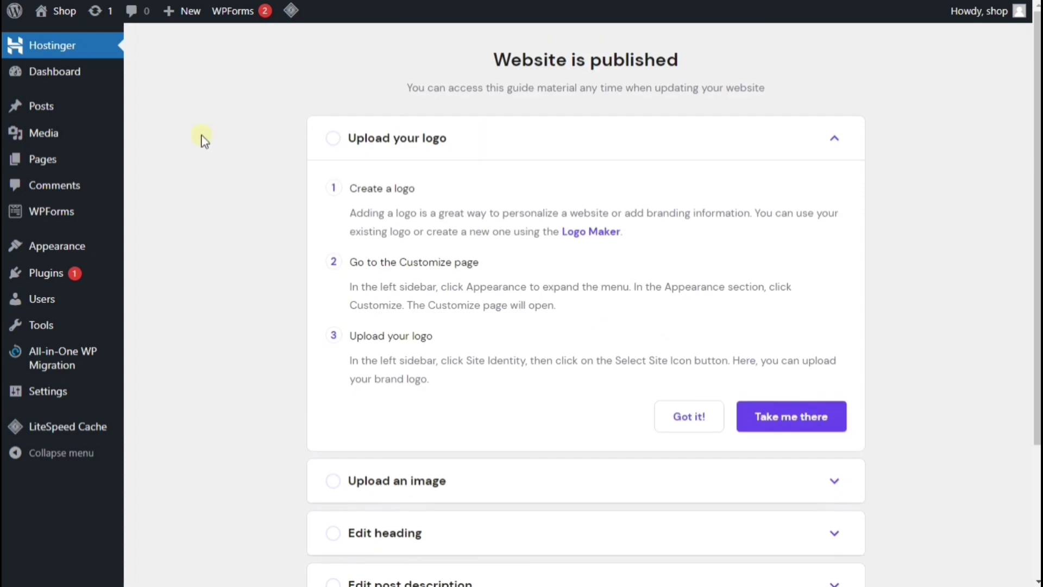
mouse_move(82, 103)
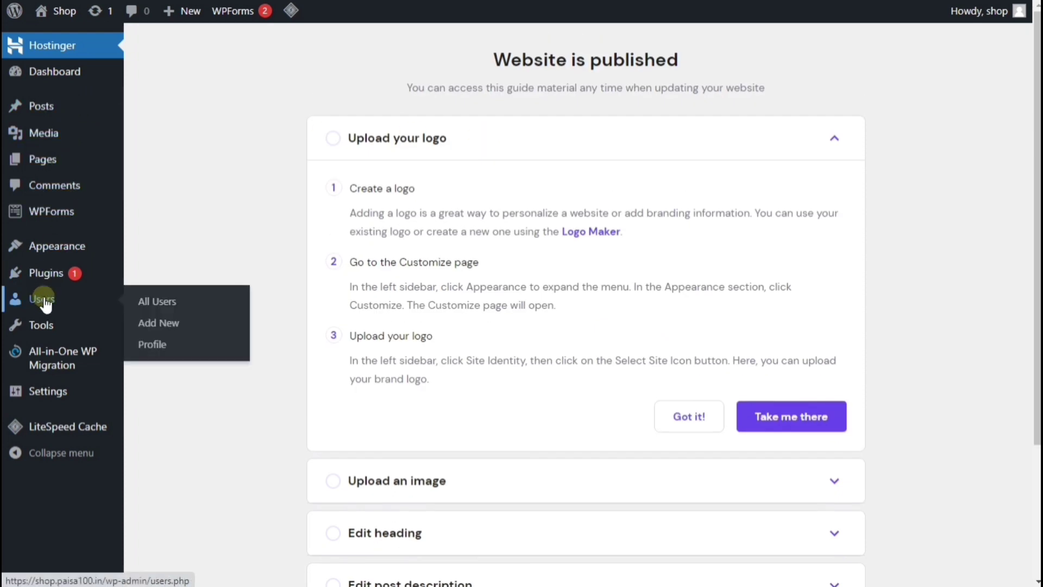
click(39, 278)
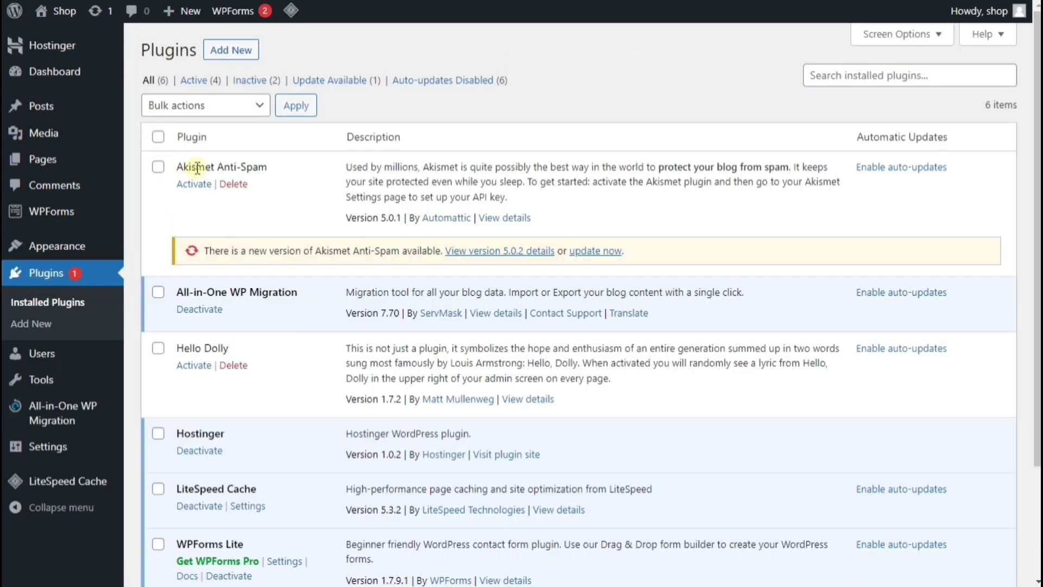
- Deactivate all plugins except LiteSpeed Cache
scroll(201, 165, down, 2)
scroll(197, 173, up, 2)
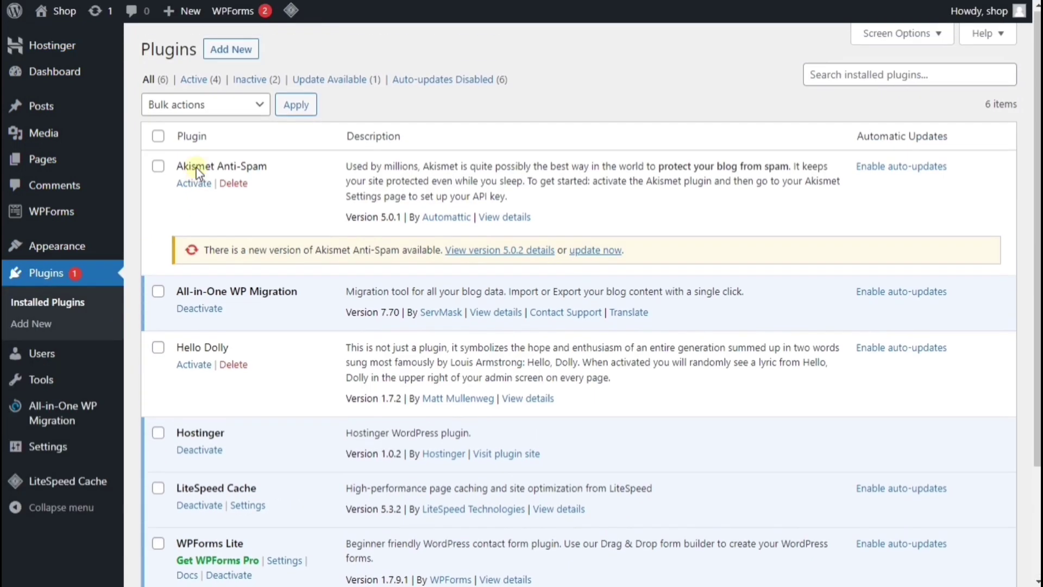
click(158, 138)
scroll(157, 141, down, 3)
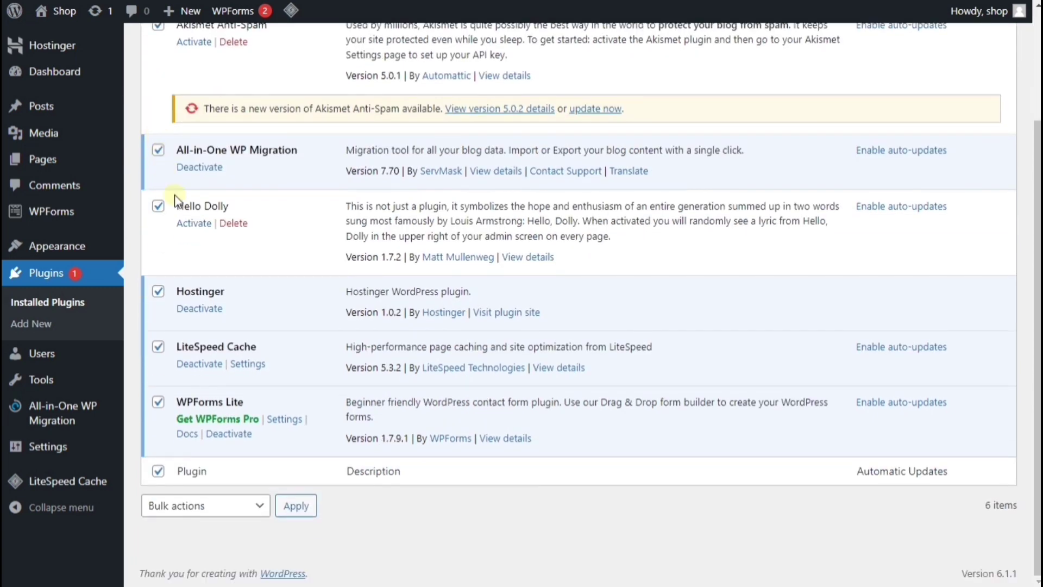
click(158, 351)
scroll(219, 347, up, 3)
click(182, 106)
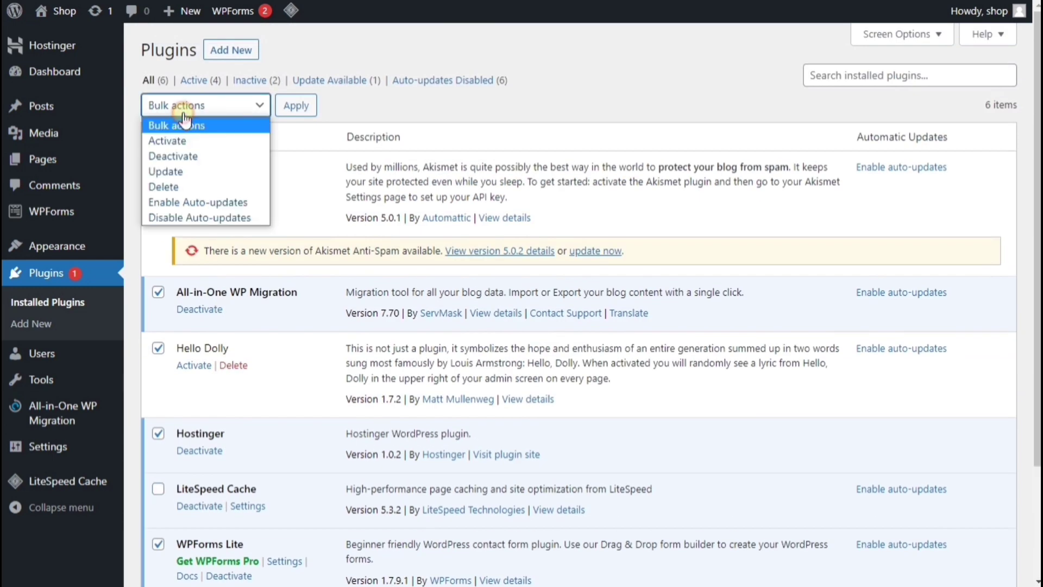
click(174, 156)
click(296, 107)
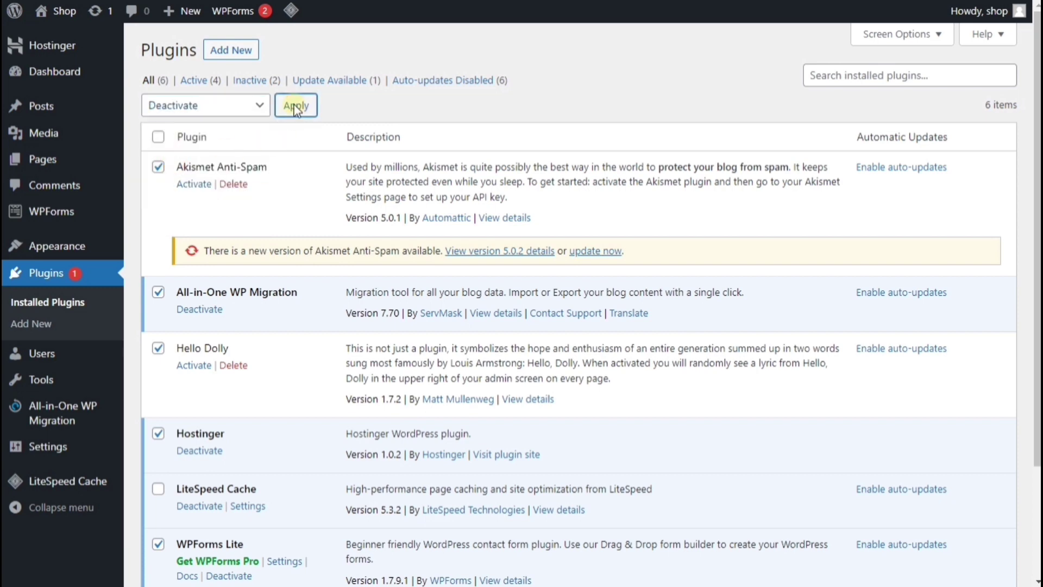
- Delete the deactivated plugins and their data, keeping only LiteSpeed Cache
scroll(202, 211, down, 3)
scroll(202, 211, up, 3)
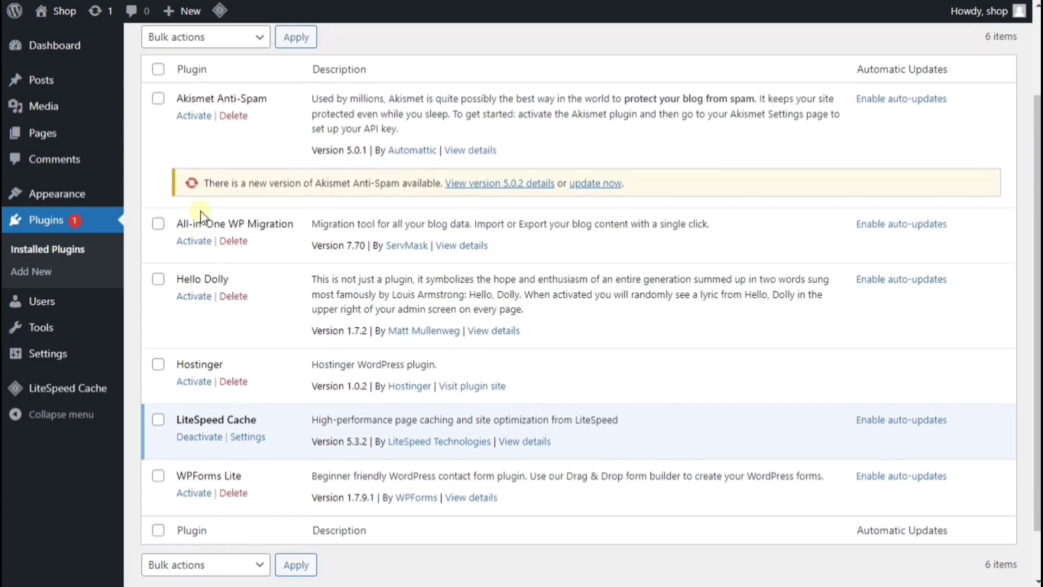
click(158, 107)
scroll(158, 111, down, 2)
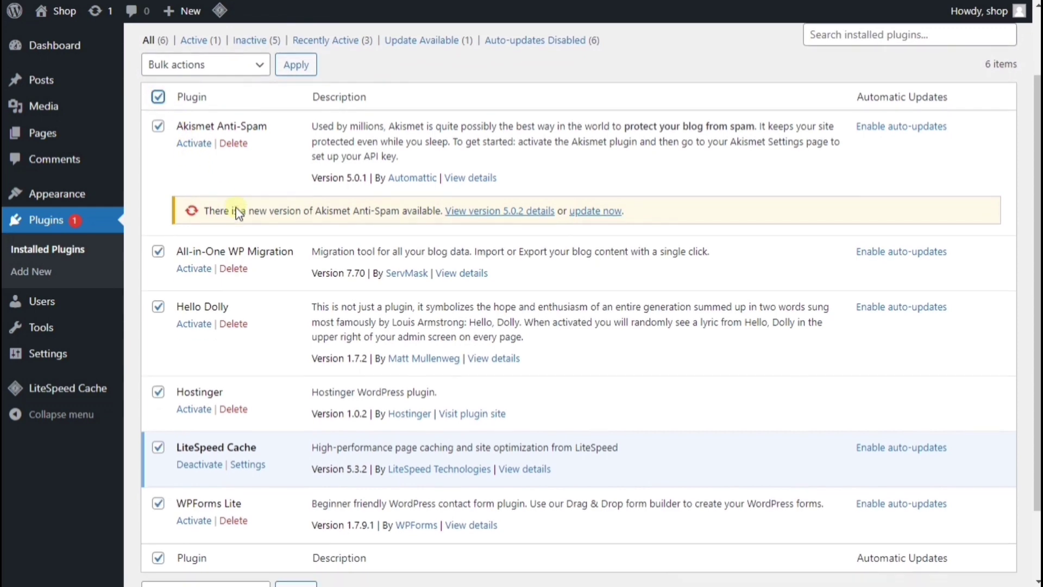
click(158, 361)
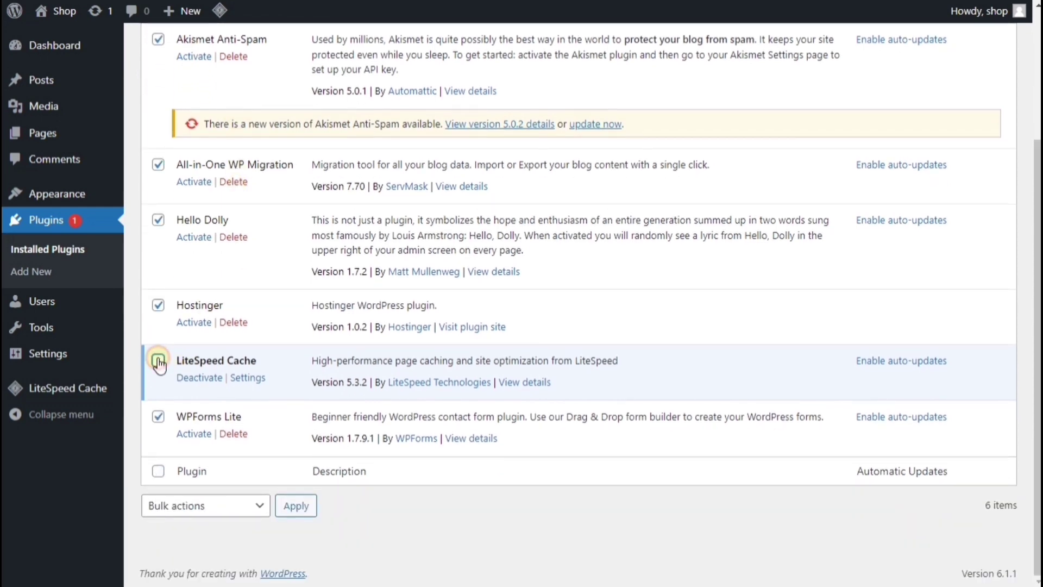
scroll(188, 362, up, 4)
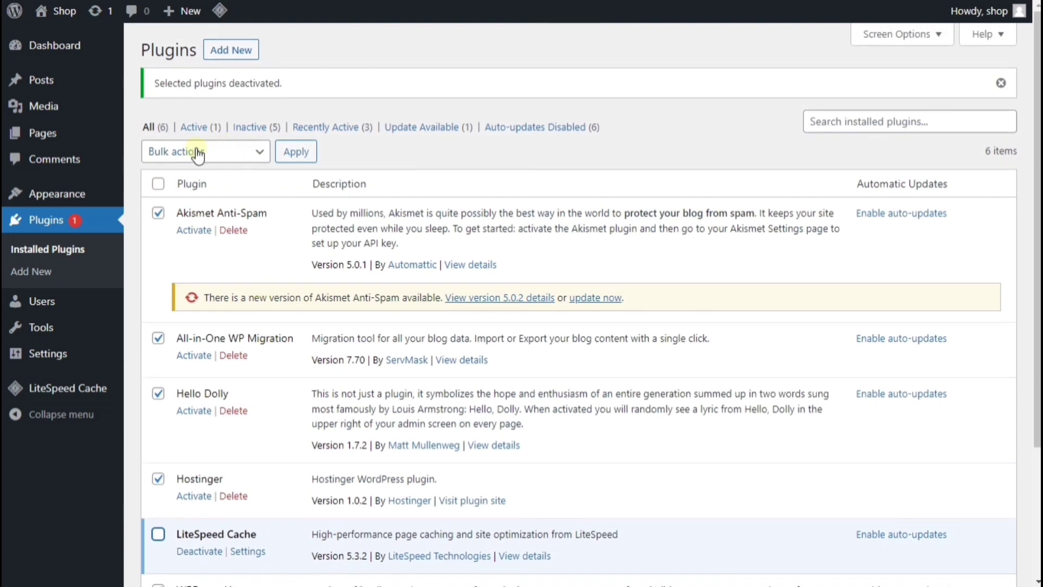
click(172, 150)
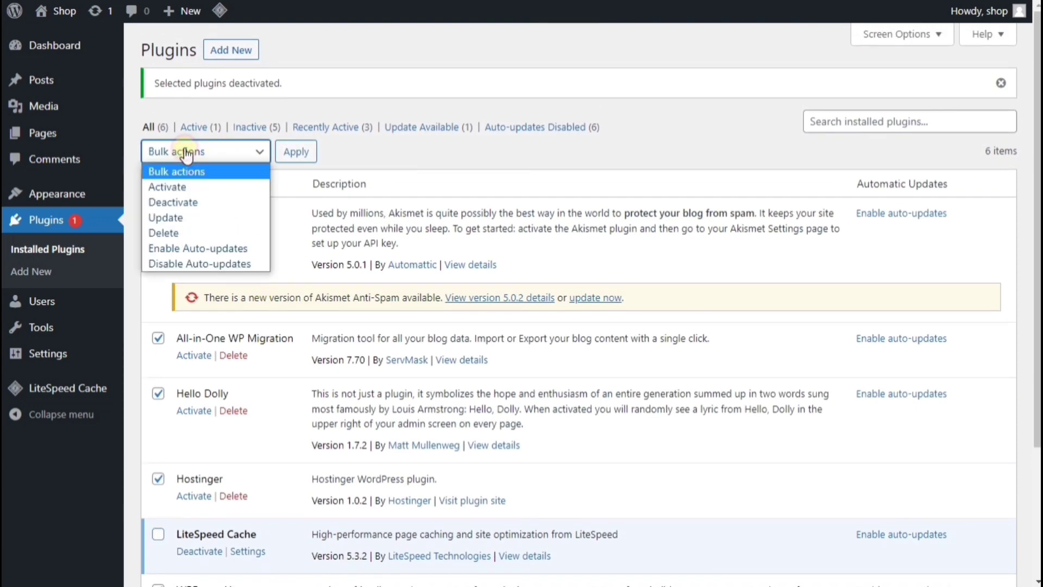
click(169, 235)
click(297, 152)
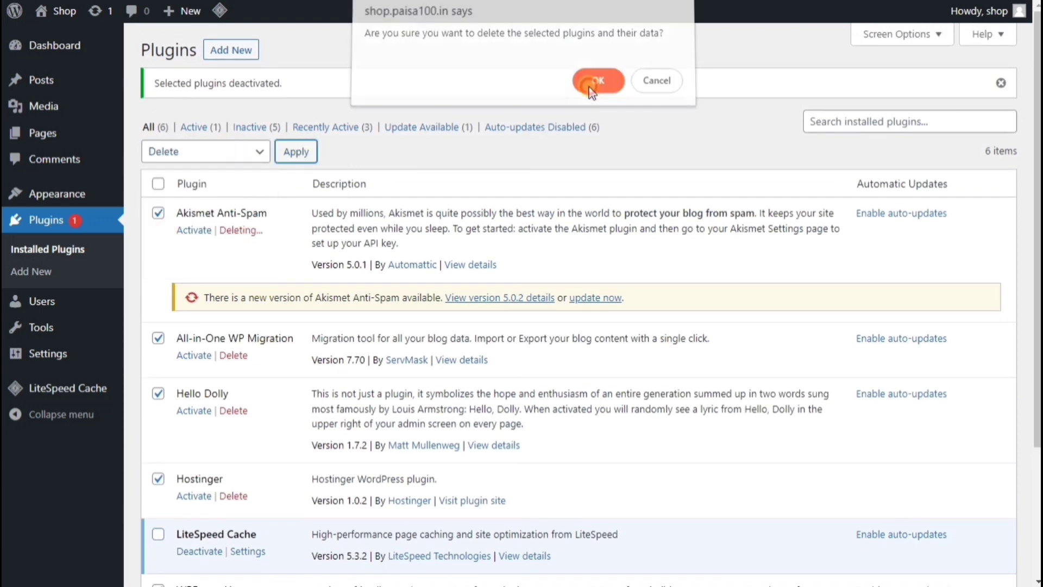
click(597, 80)
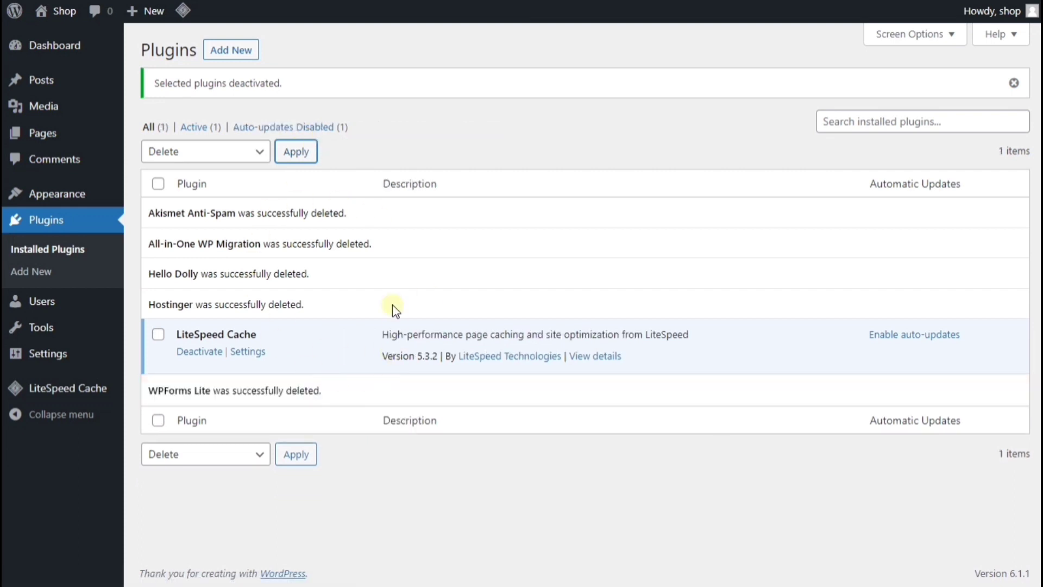
click(208, 130)
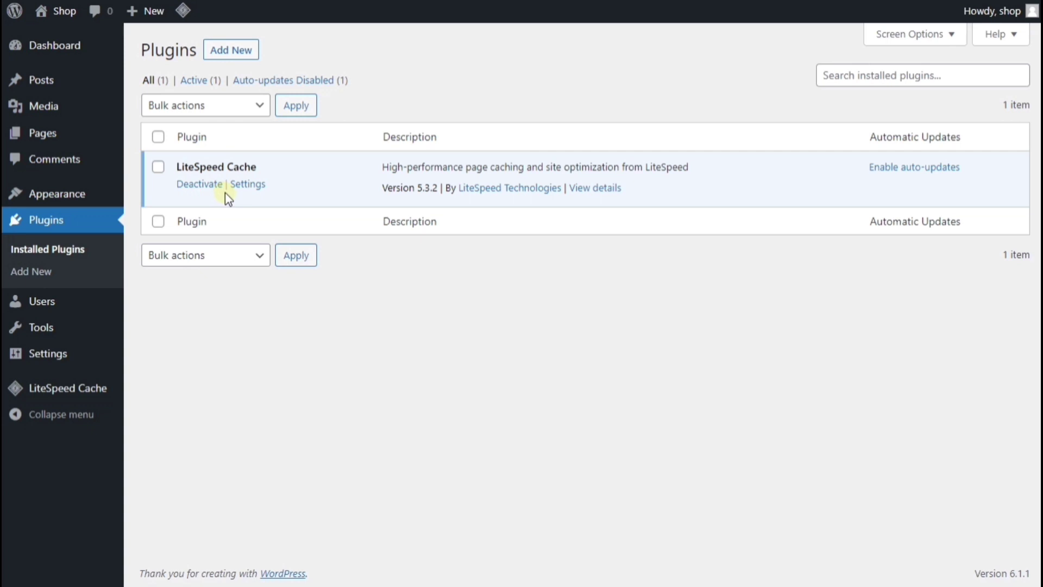
- Move the Hello world! post to the trash
mouse_move(64, 85)
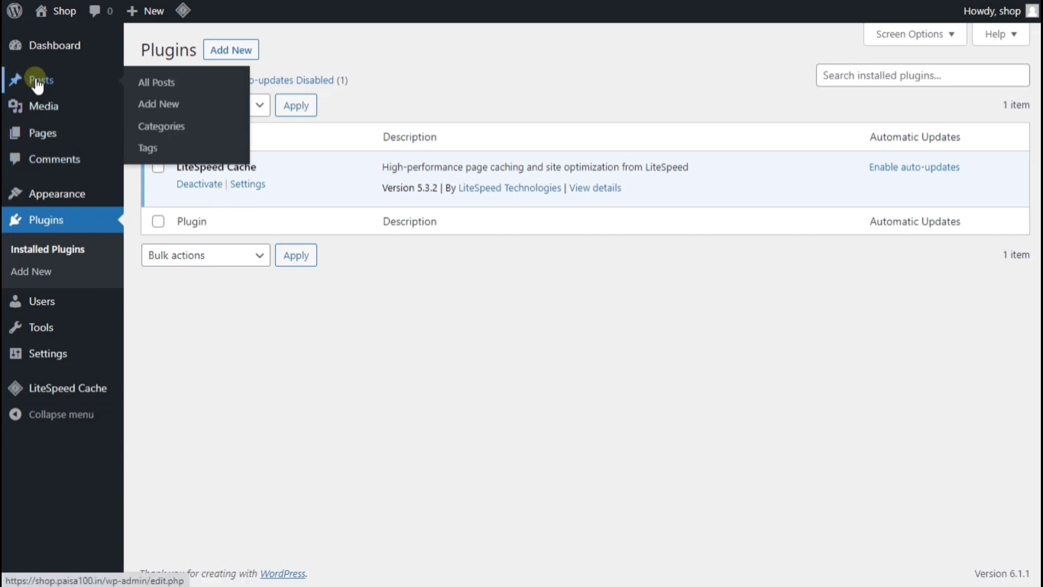
mouse_move(50, 55)
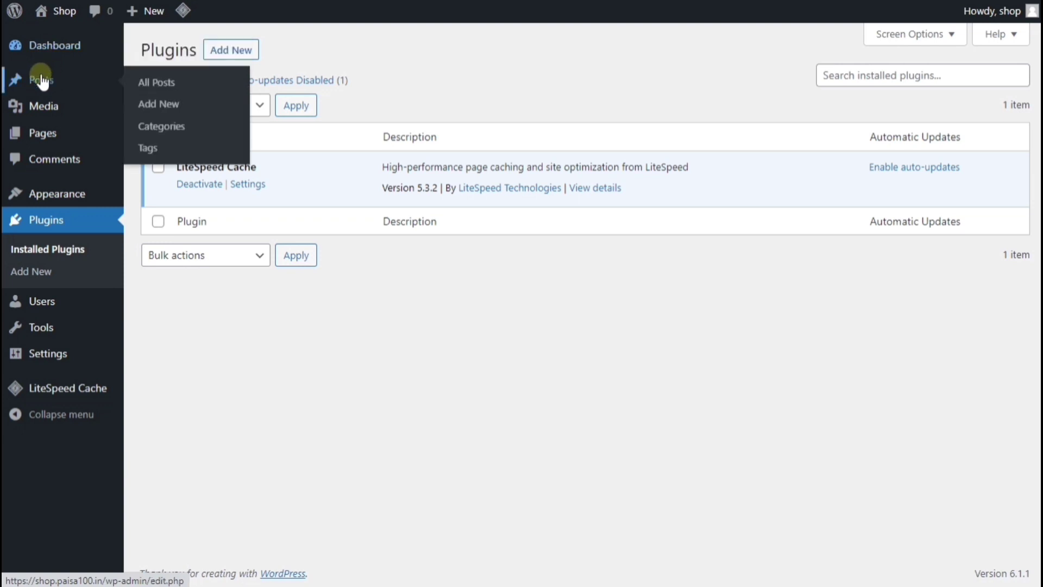
click(49, 76)
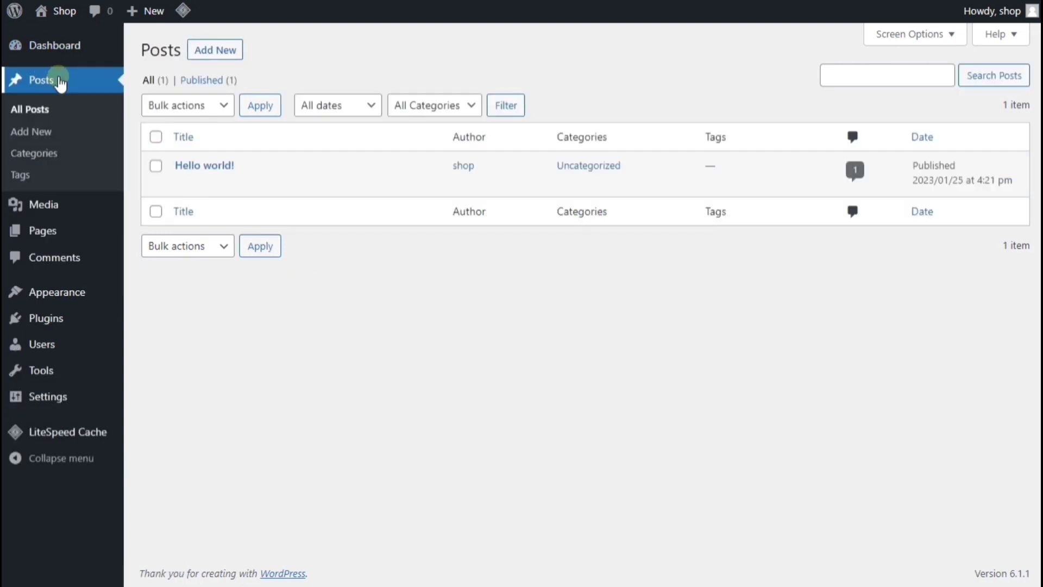
mouse_move(175, 170)
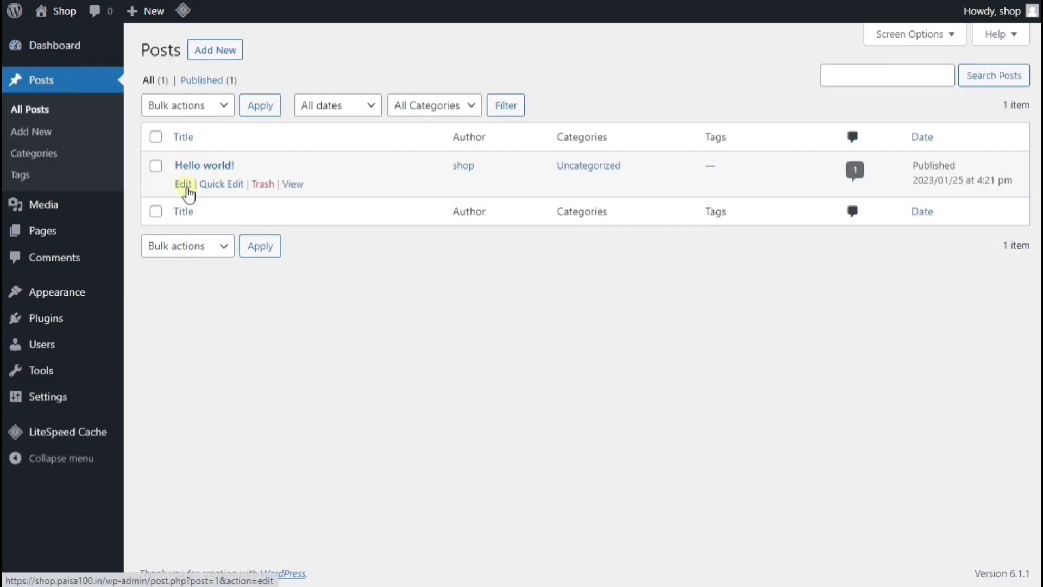
click(263, 184)
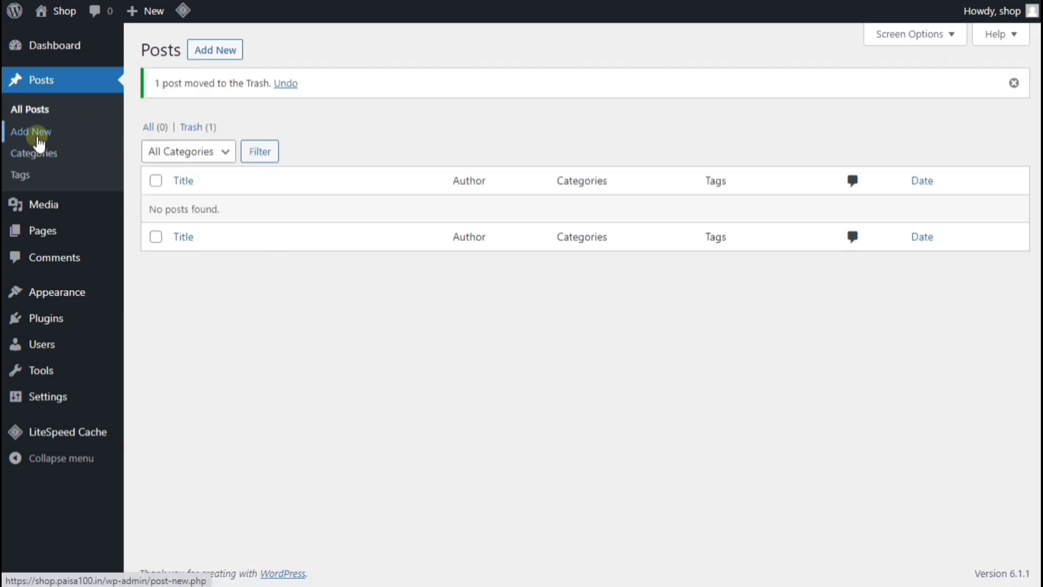
- Check the post categories, tags, and the empty media library
click(45, 158)
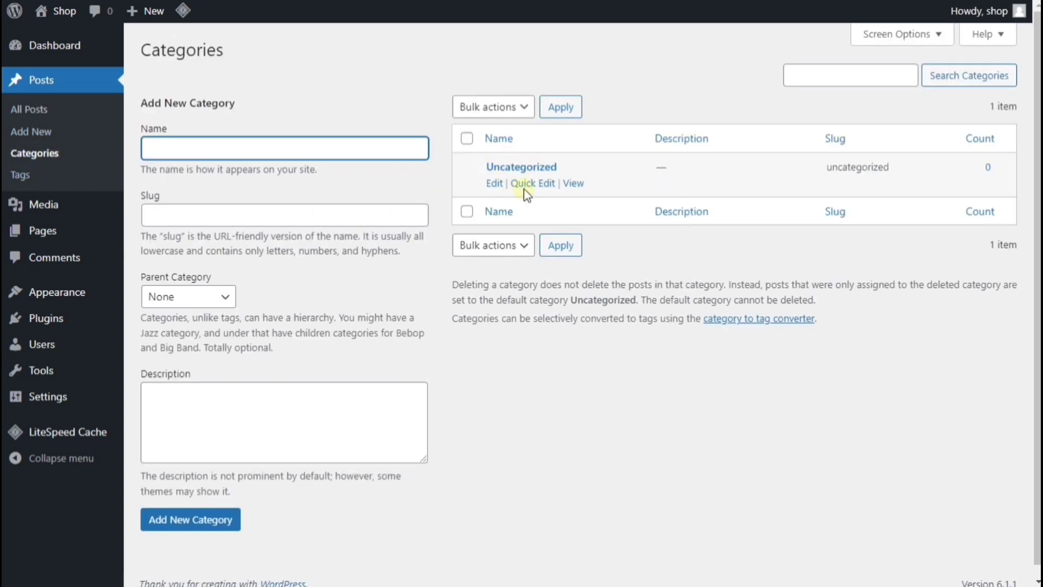
click(23, 175)
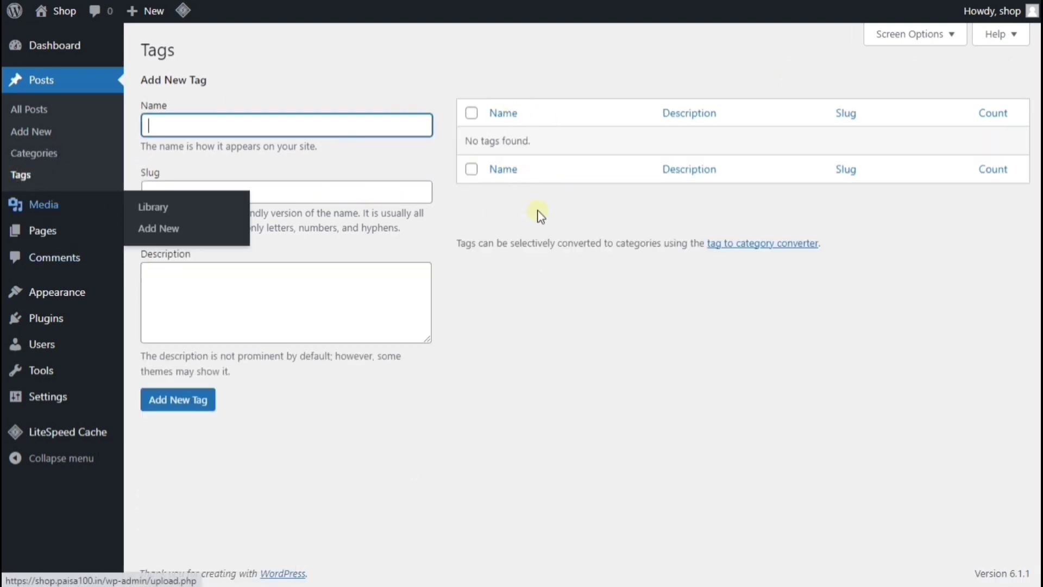
click(70, 205)
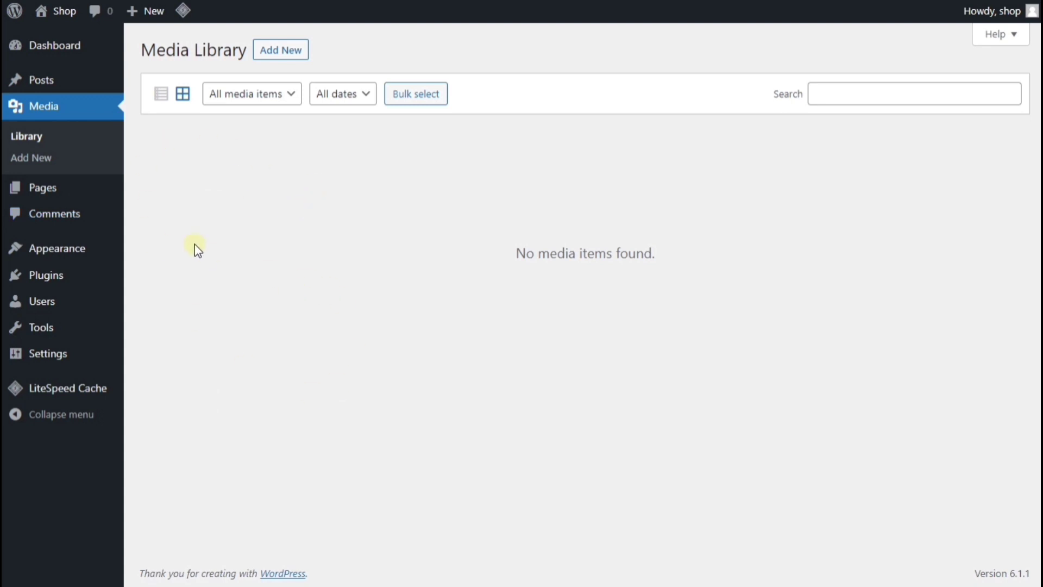
drag(458, 259, 655, 334)
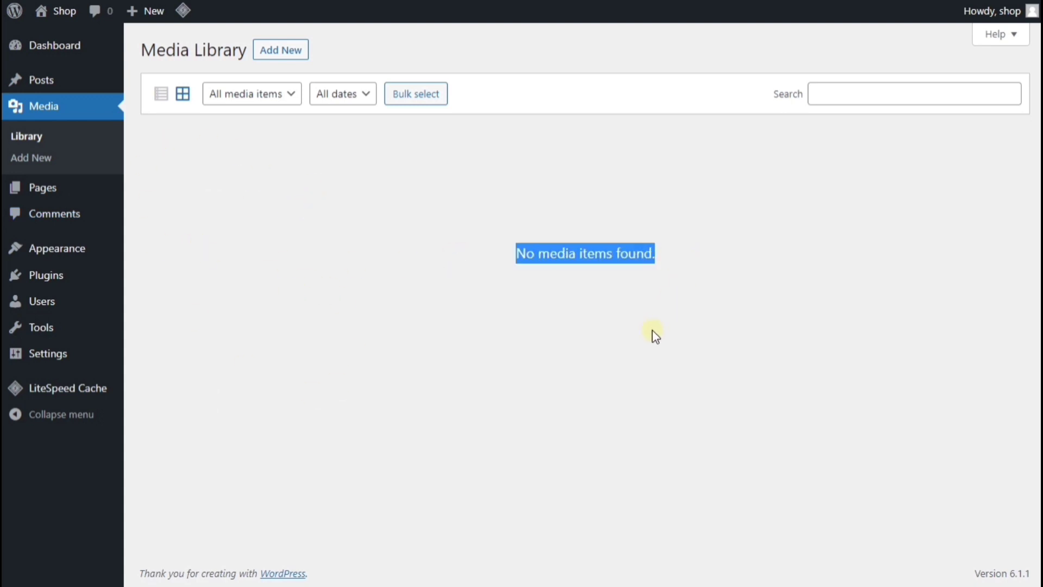
click(580, 335)
- Trash the Privacy Policy and Sample Page pages, then view the empty comments list
click(54, 190)
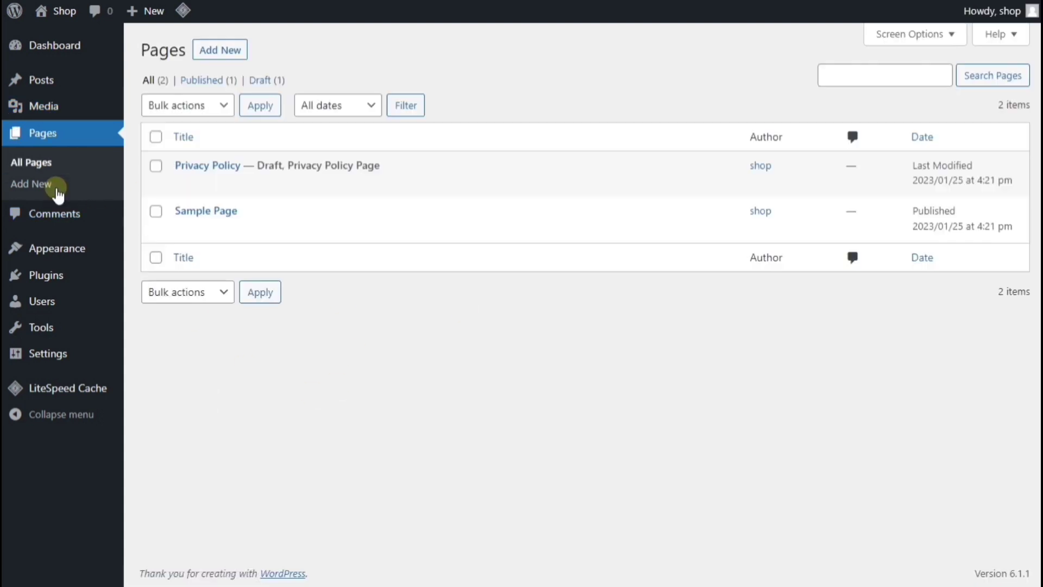
click(156, 136)
click(174, 107)
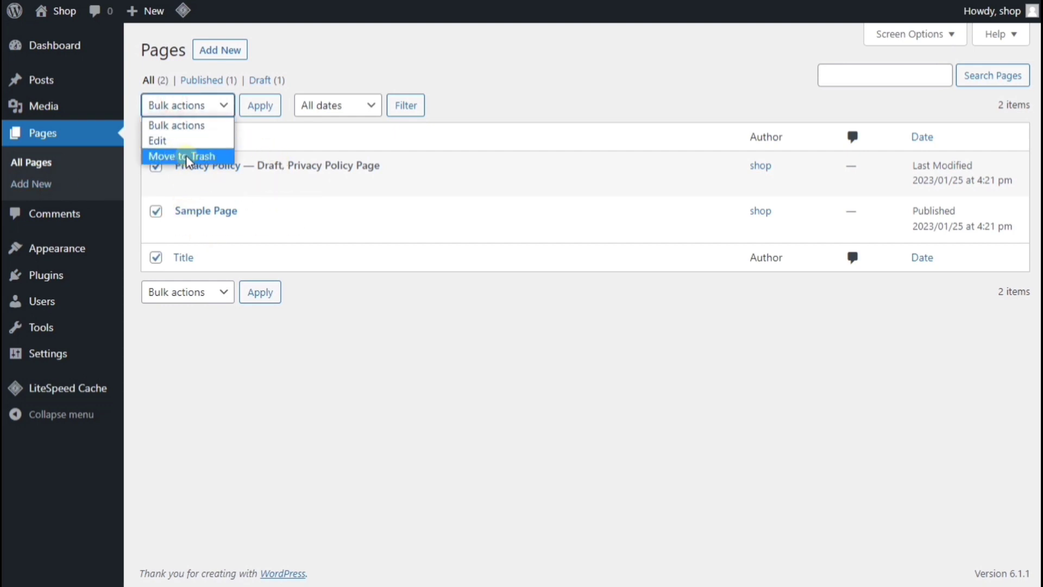
click(186, 157)
click(250, 109)
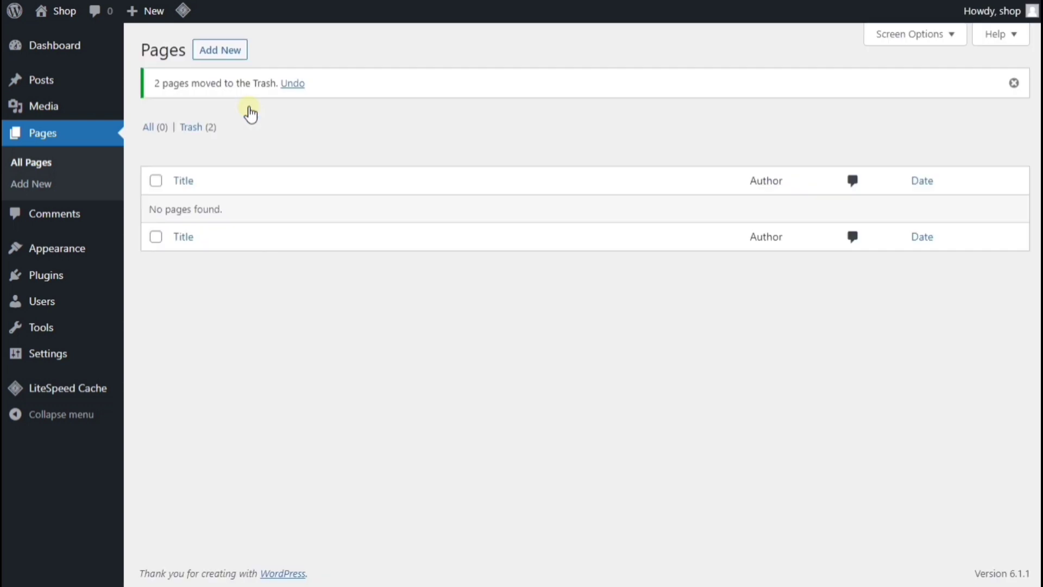
click(76, 218)
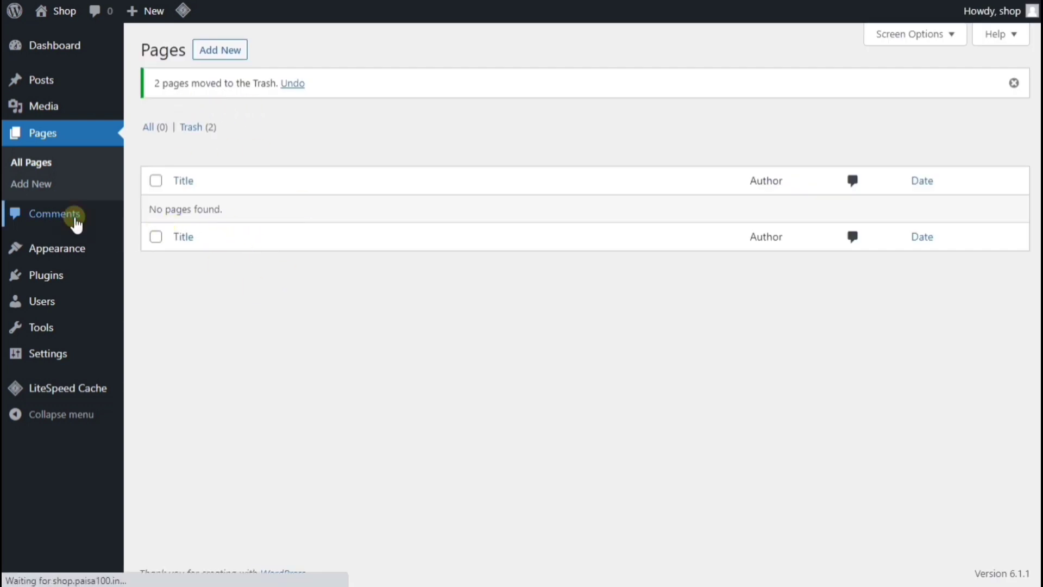
mouse_move(67, 203)
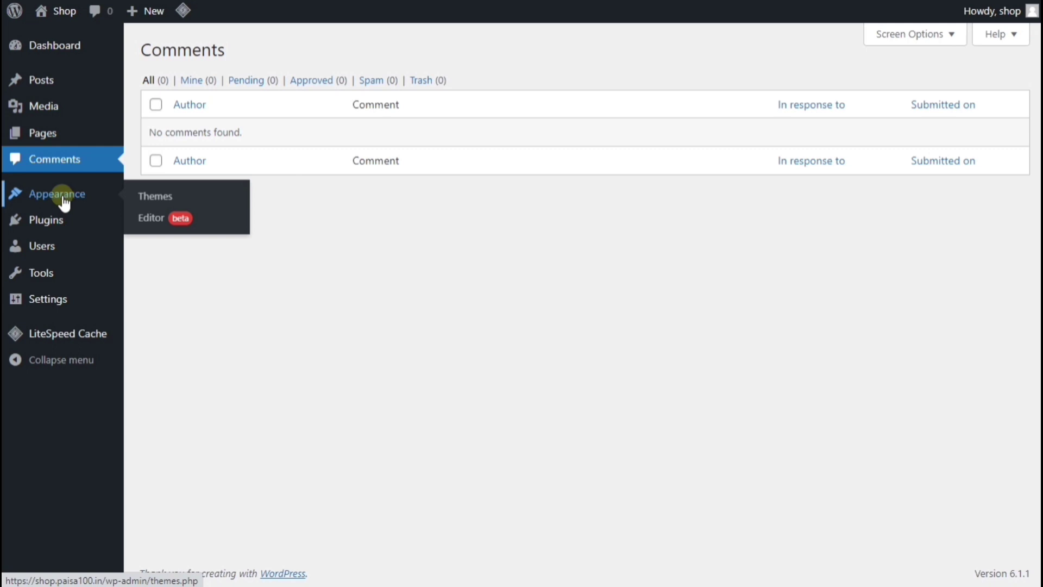
- In Appearance > Themes, activate Twenty Twenty-Two briefly, then make Twenty Twenty-Three the active theme
click(64, 202)
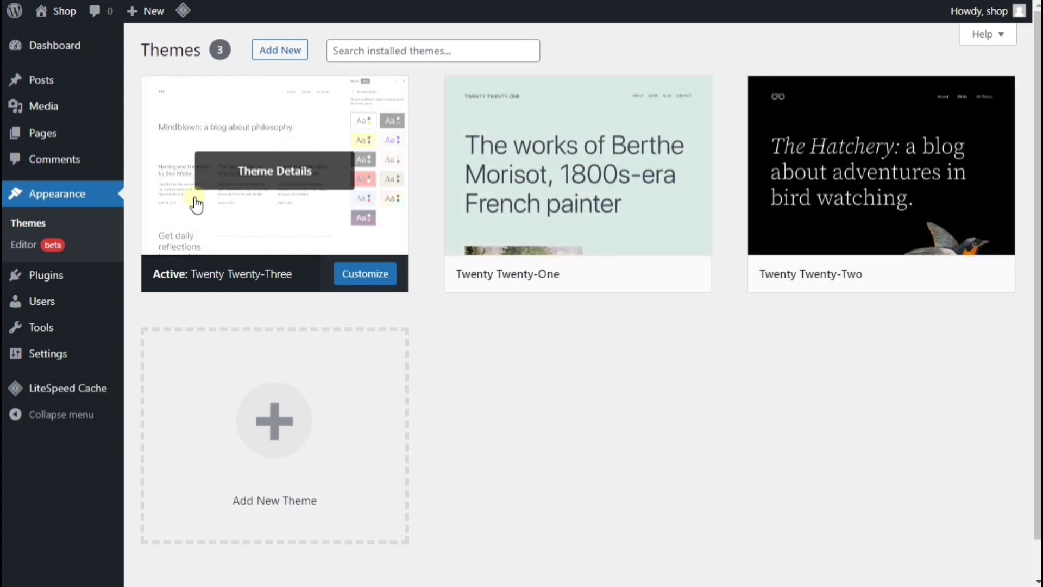
drag(142, 48, 202, 53)
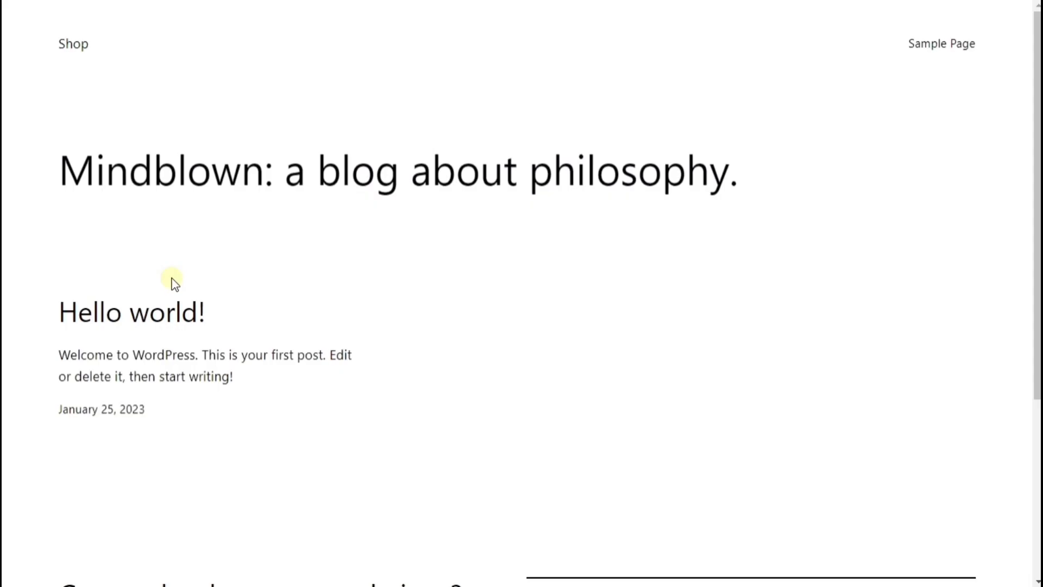
scroll(209, 100, down, 5)
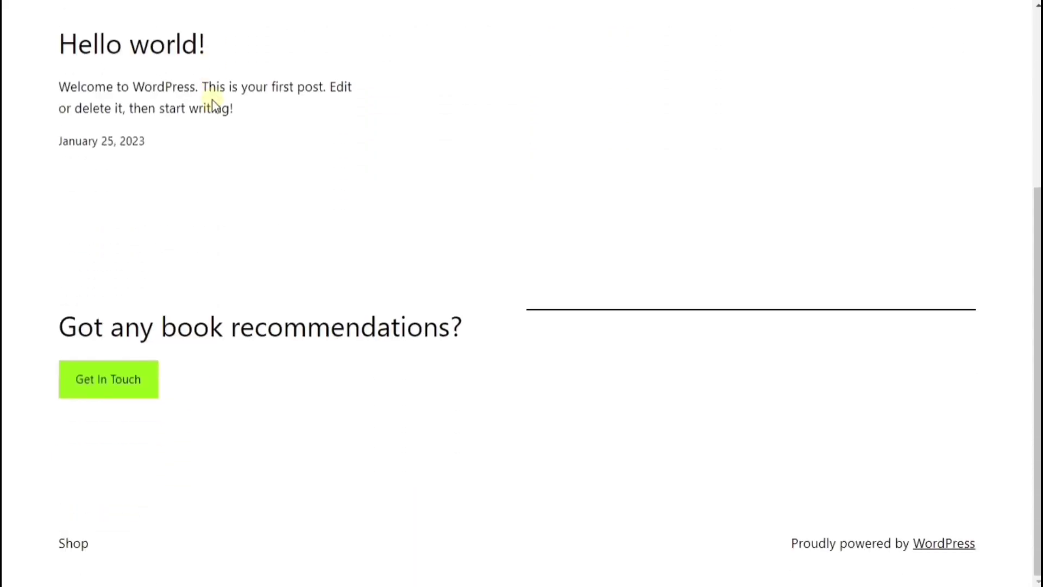
scroll(215, 98, up, 2)
scroll(211, 163, up, 1)
scroll(333, 202, up, 2)
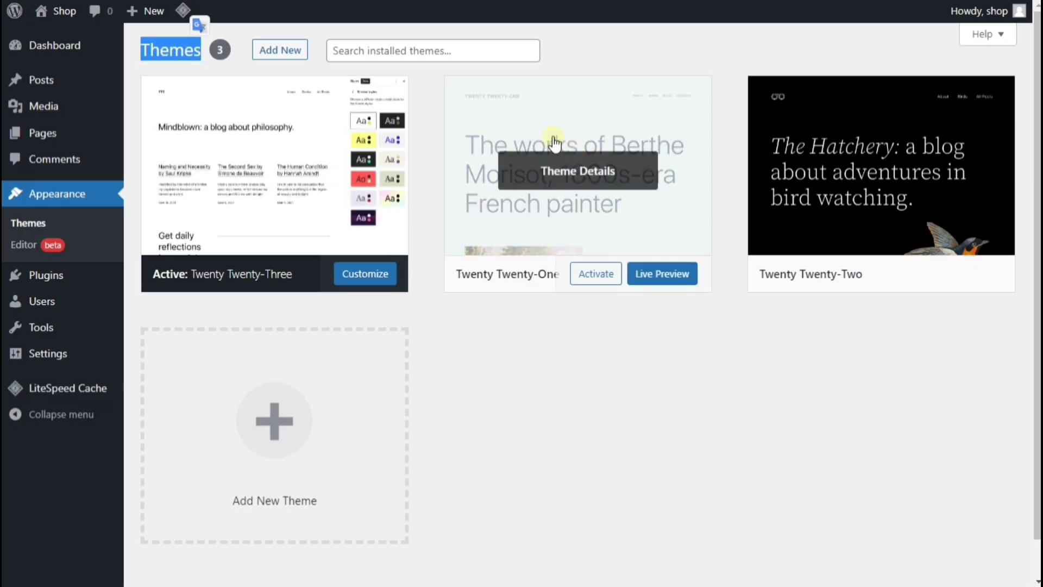
mouse_move(820, 209)
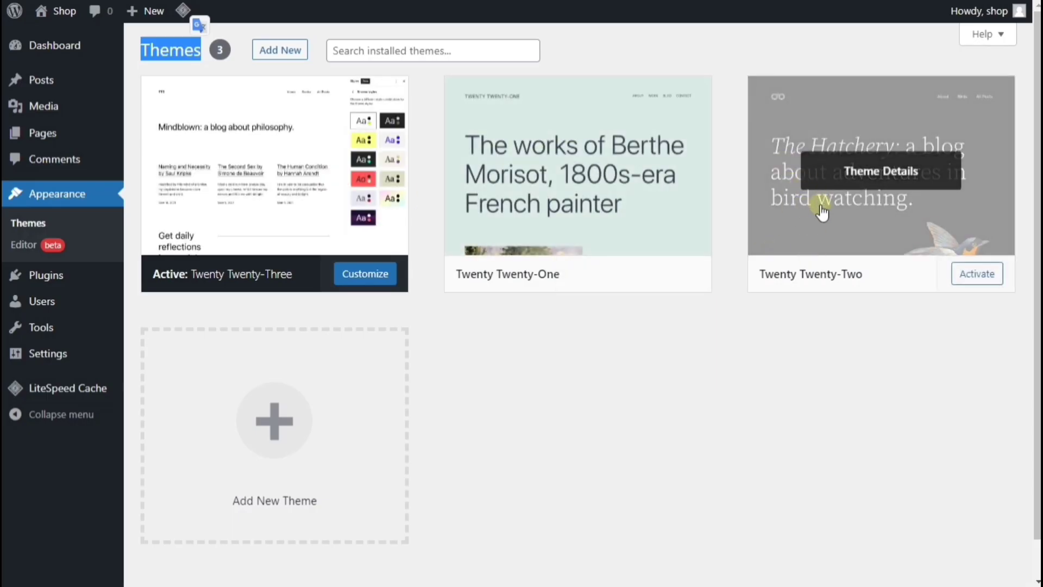
click(978, 274)
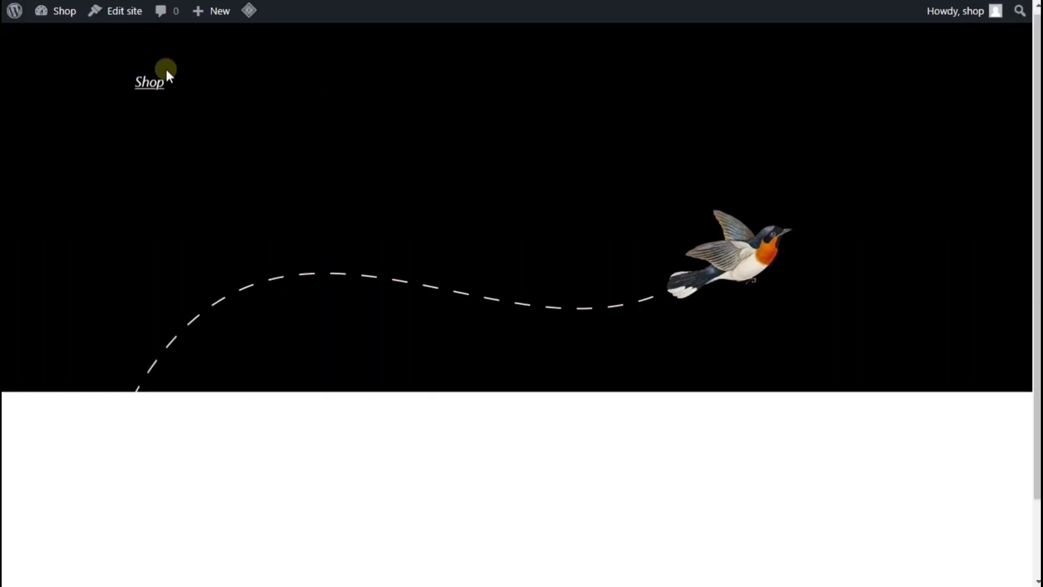
scroll(98, 396, down, 2)
scroll(418, 154, up, 3)
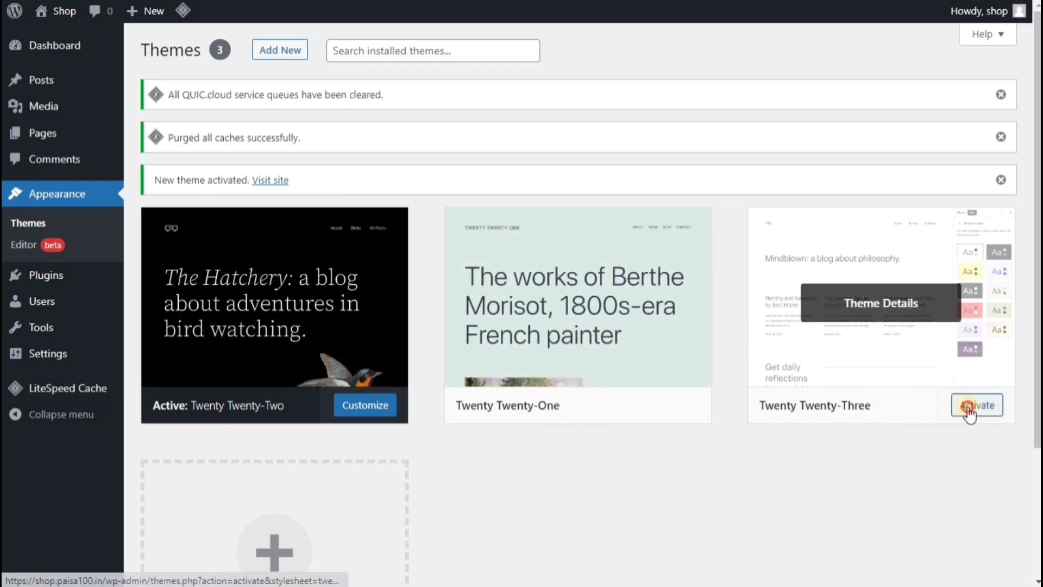
click(969, 413)
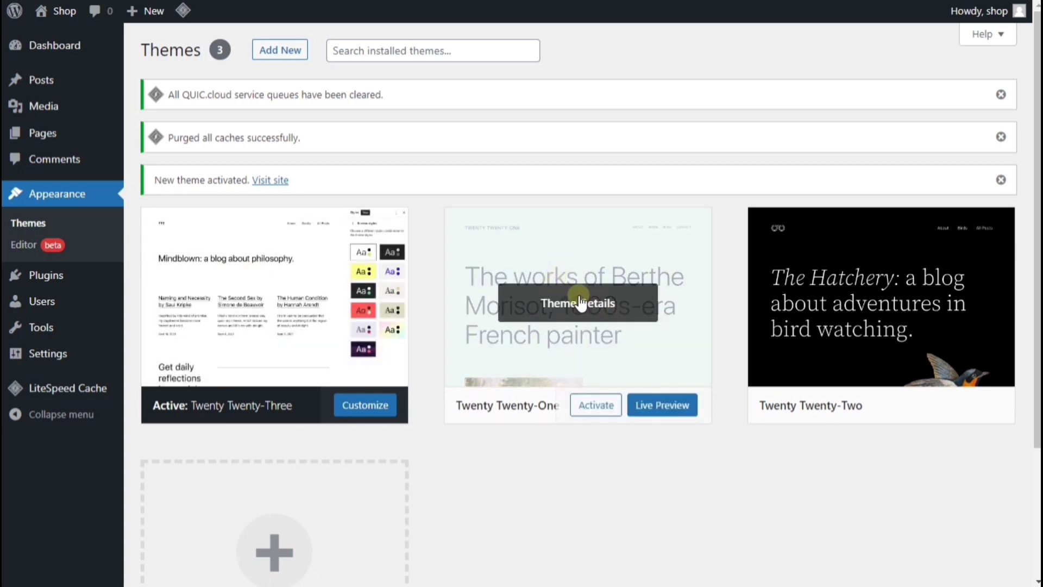
- Delete the Twenty Twenty-One and Twenty Twenty-Two themes from their Theme Details
click(609, 307)
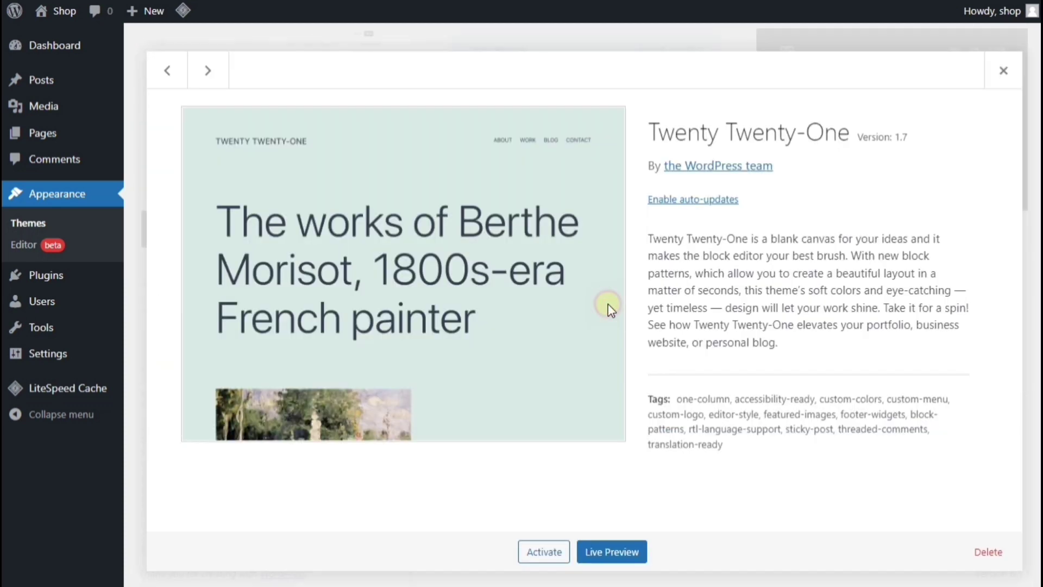
click(988, 551)
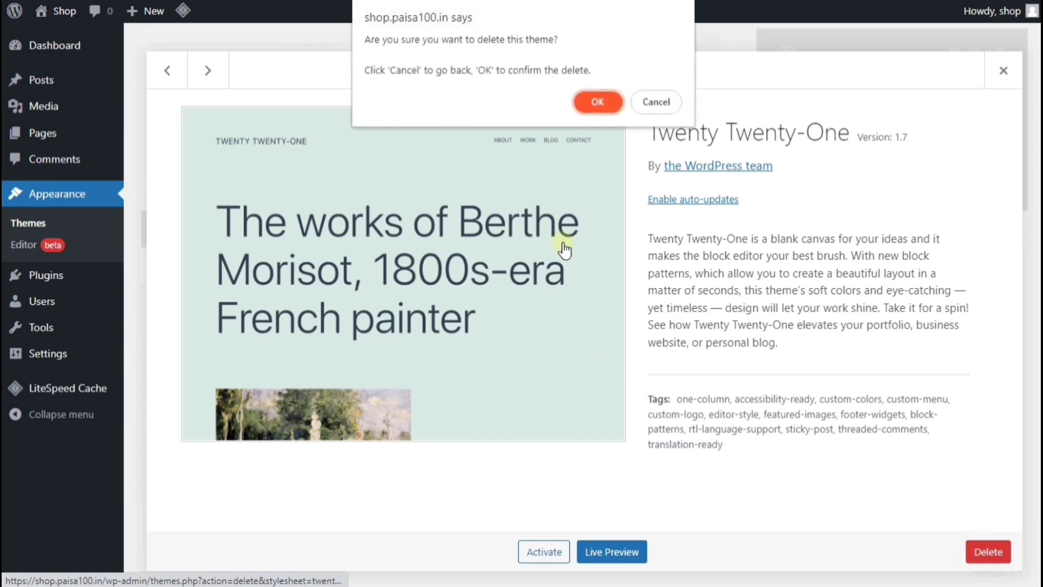
click(613, 103)
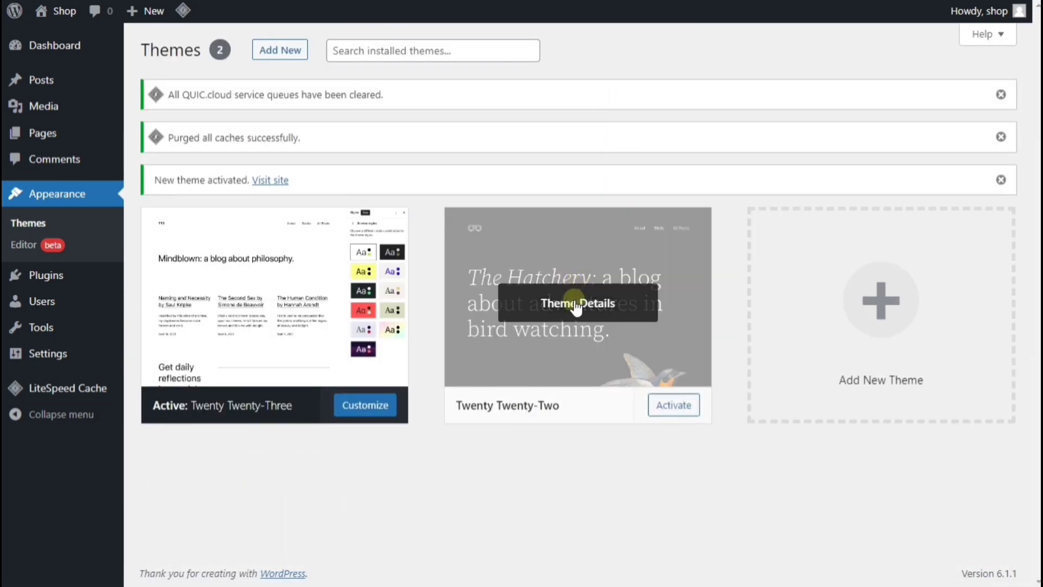
click(575, 304)
click(991, 551)
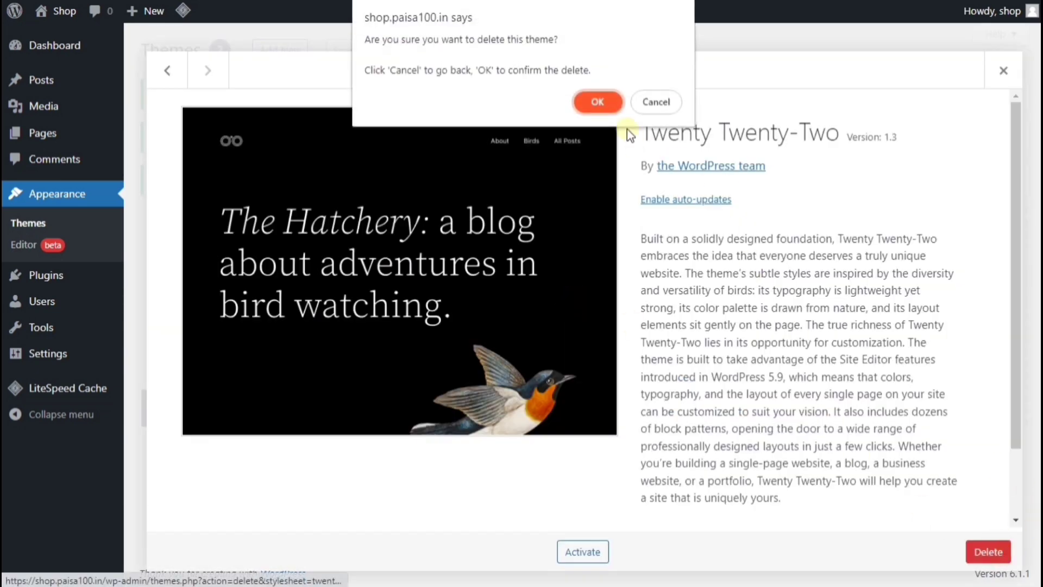
click(598, 102)
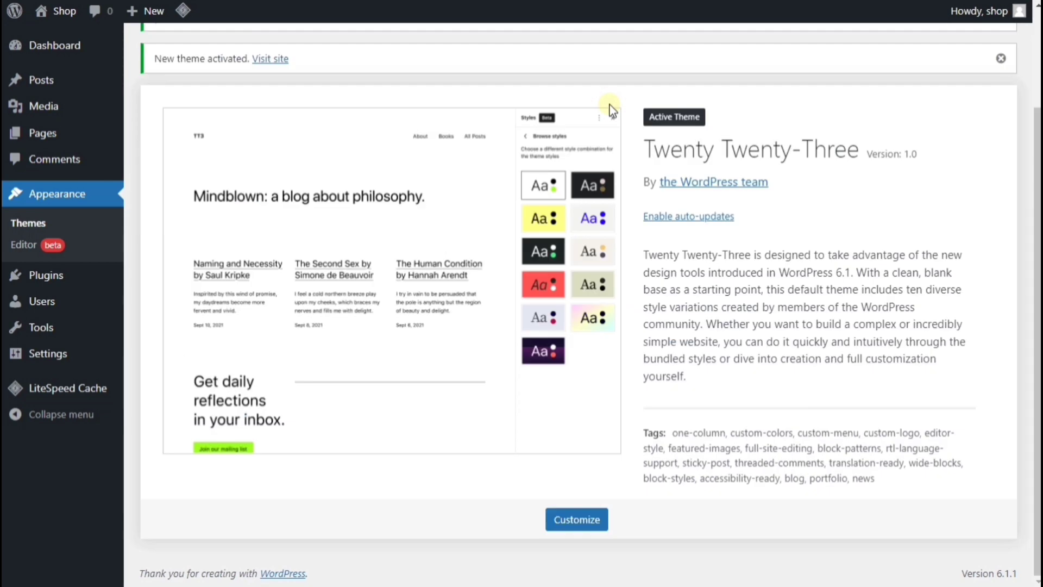
- Look over the installed plugins, then open the All Users list
click(64, 280)
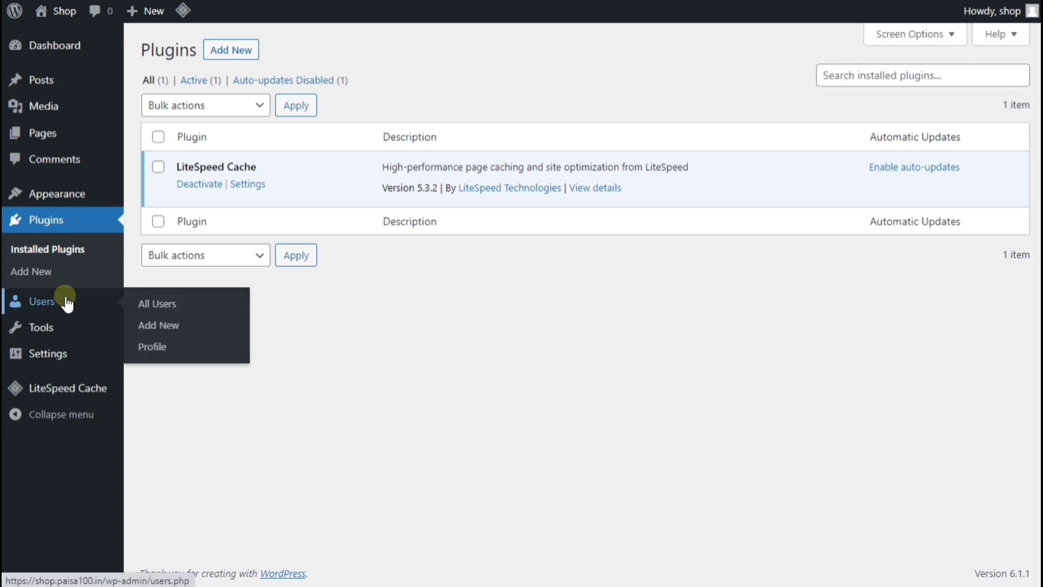
click(44, 301)
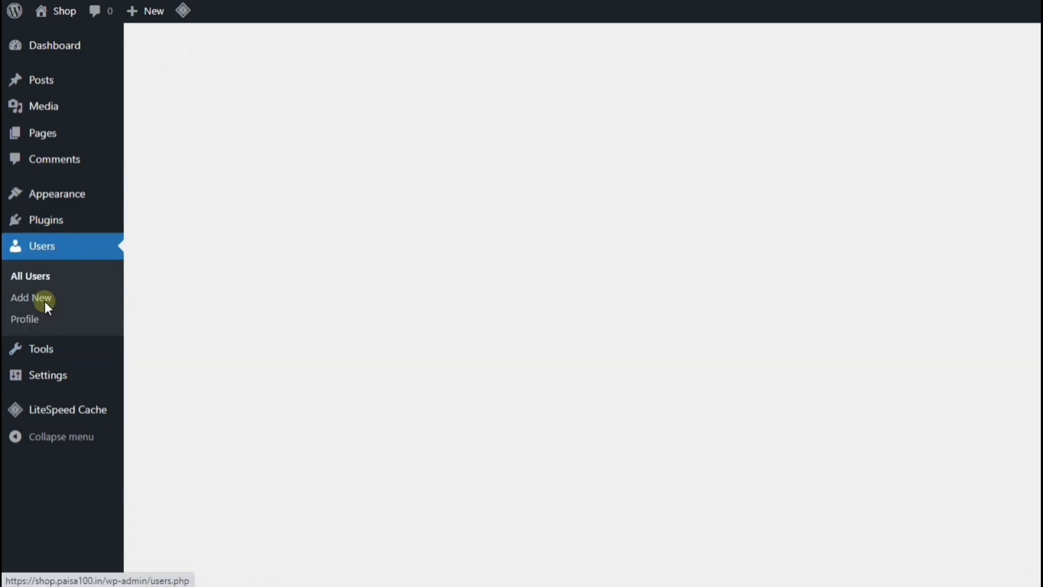
mouse_move(38, 357)
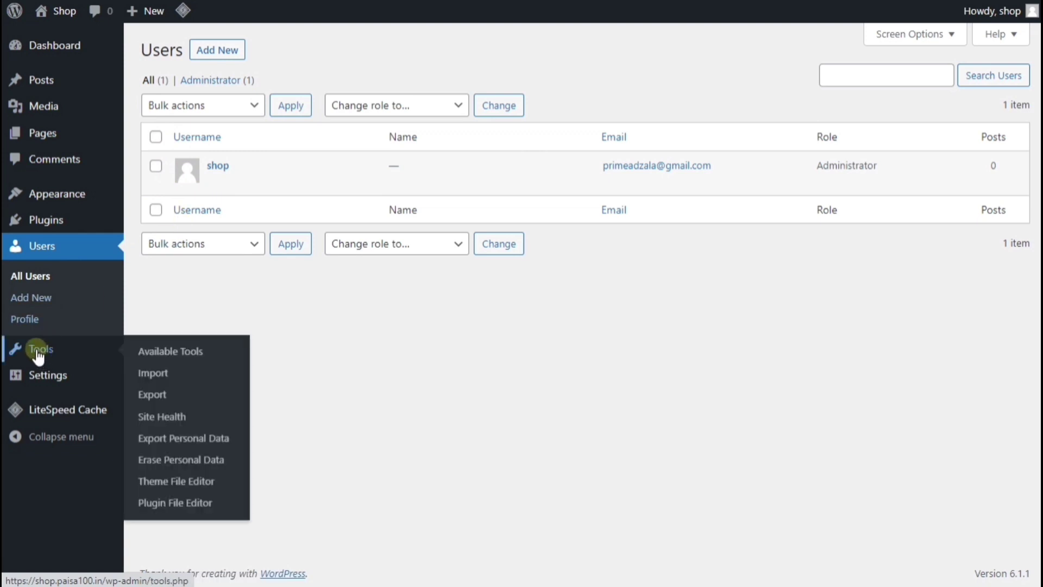
mouse_move(35, 382)
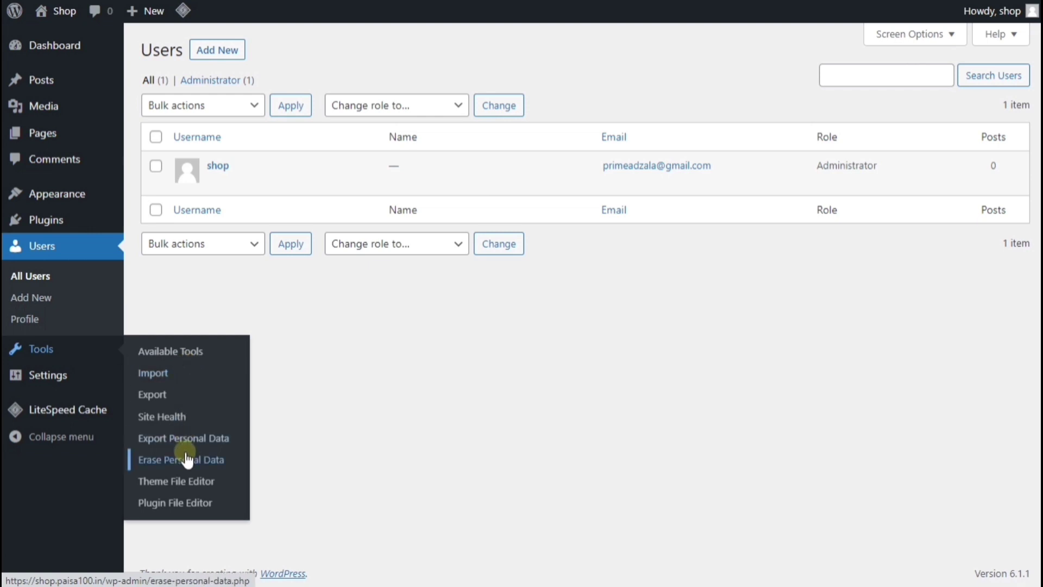
- In General Settings, set the Site Title to 'StudyDemo.In' and the Tagline to 'New Current Affairs'
click(59, 382)
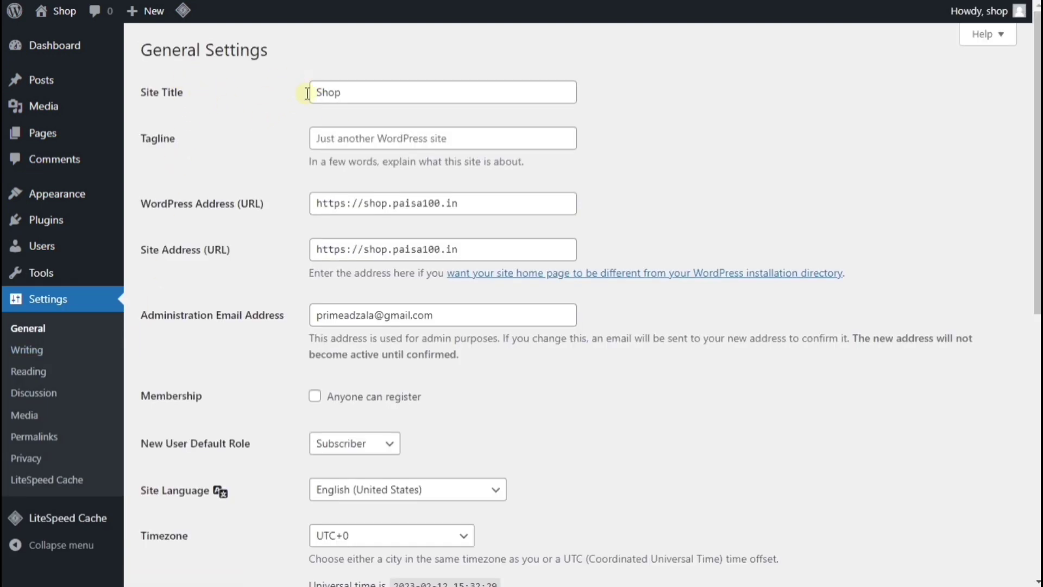
double_click(328, 92)
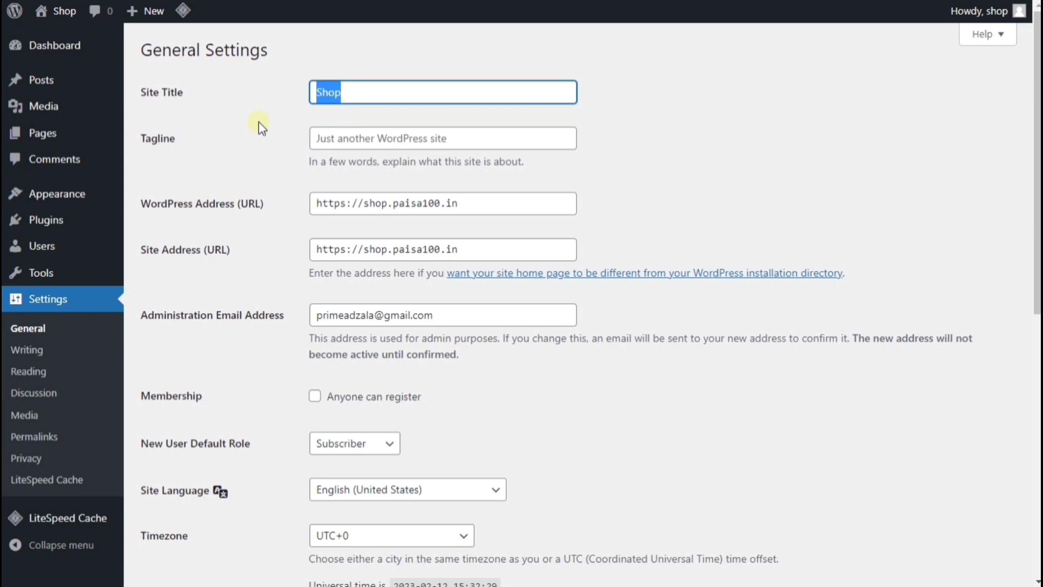
text(Study)
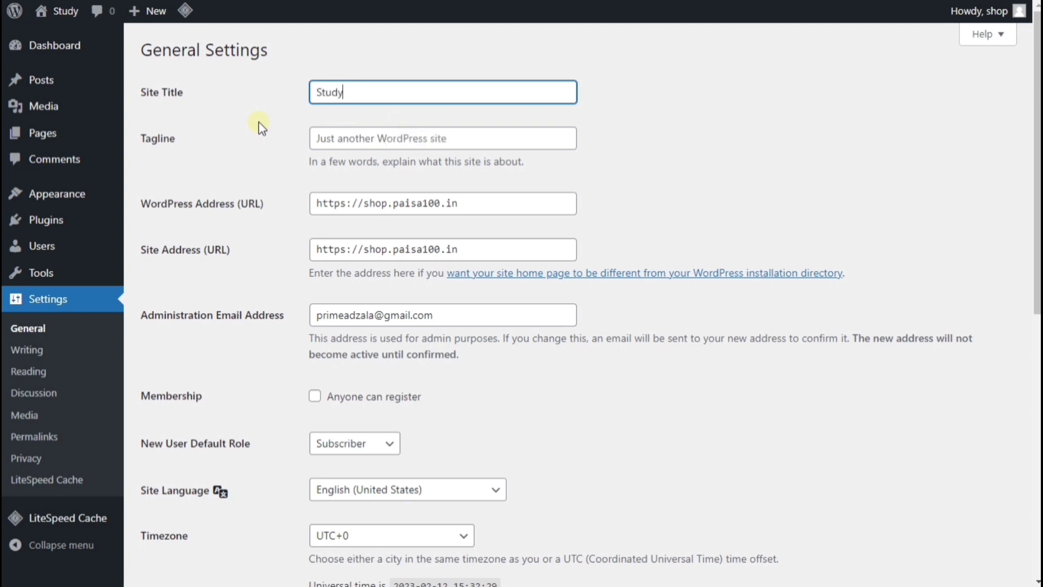
text(Demo)
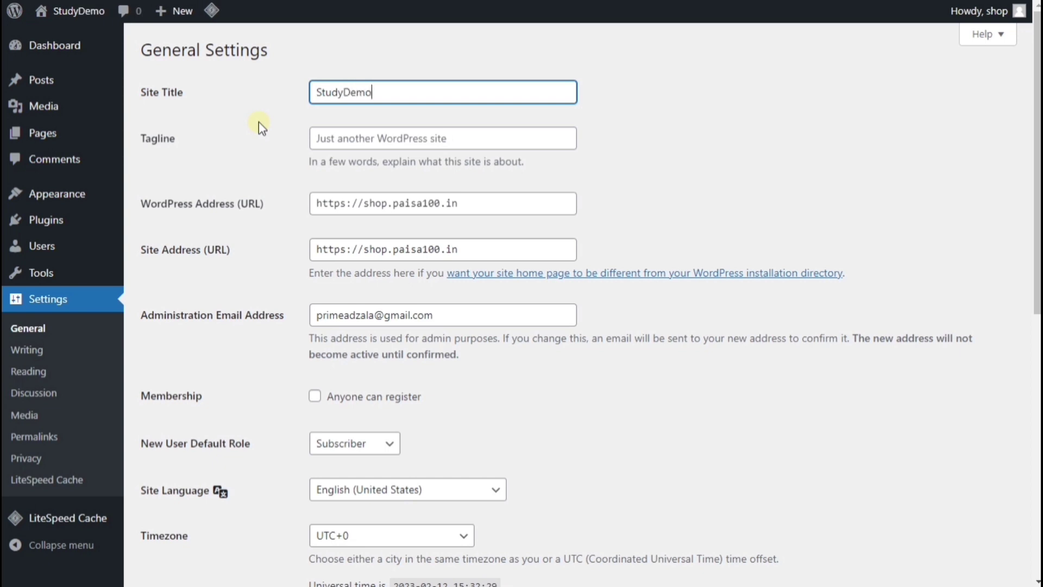
text(.In)
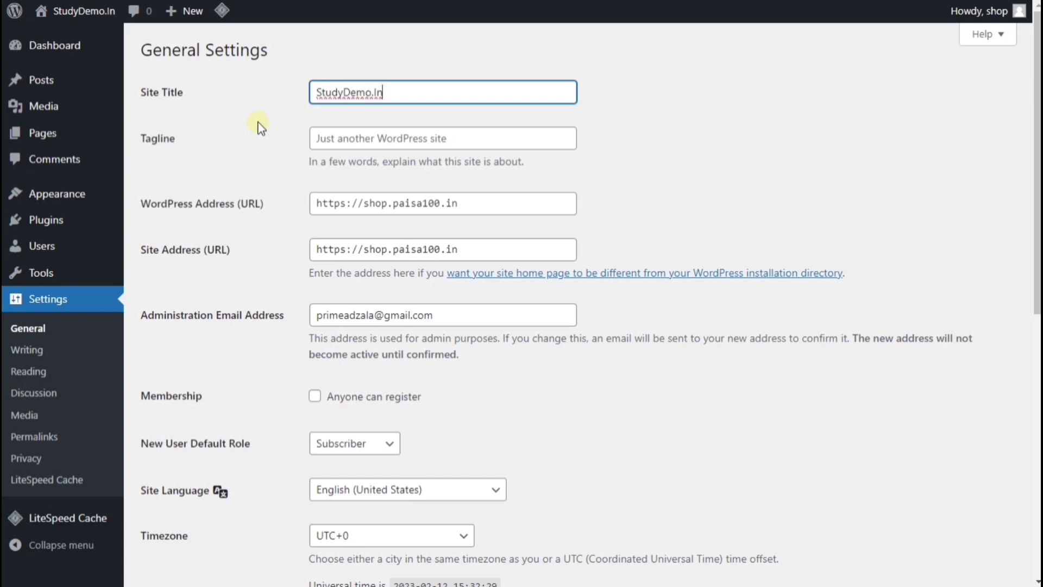
click(344, 139)
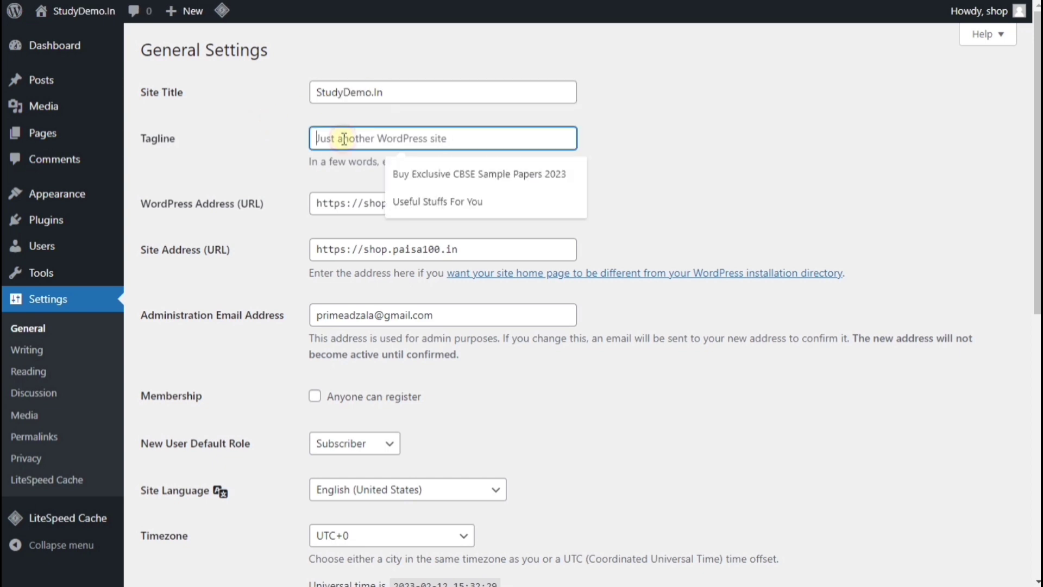
text(Current Affairs)
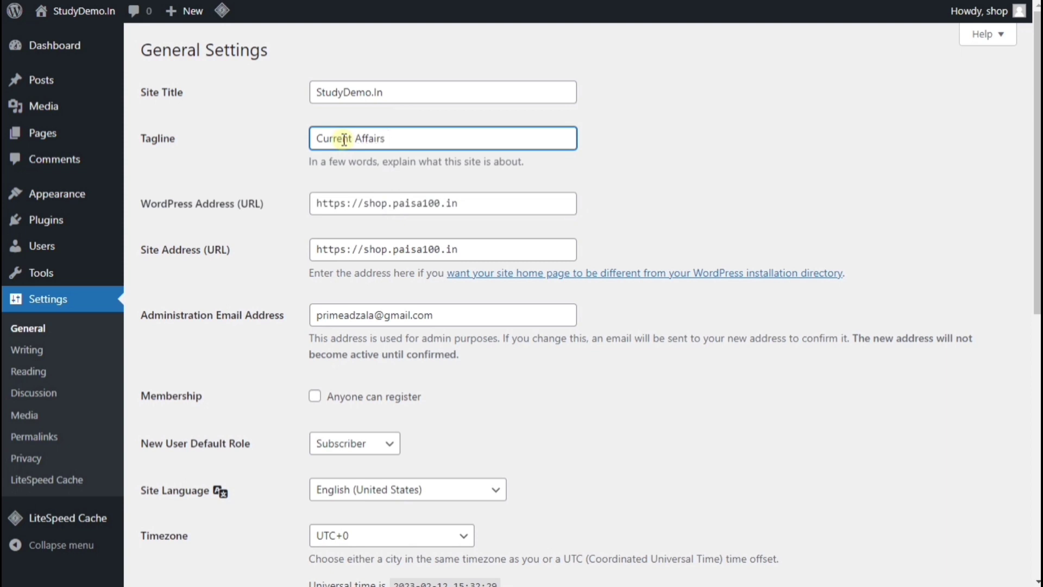
key(ctrl+a)
key(Home)
text(New)
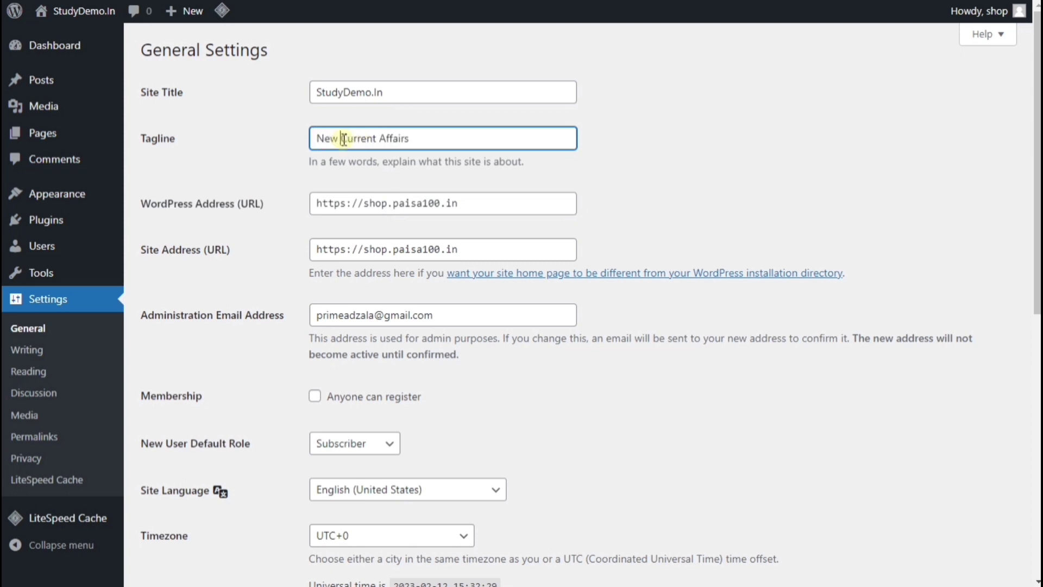
key(ctrl+a)
key(End)
click(312, 173)
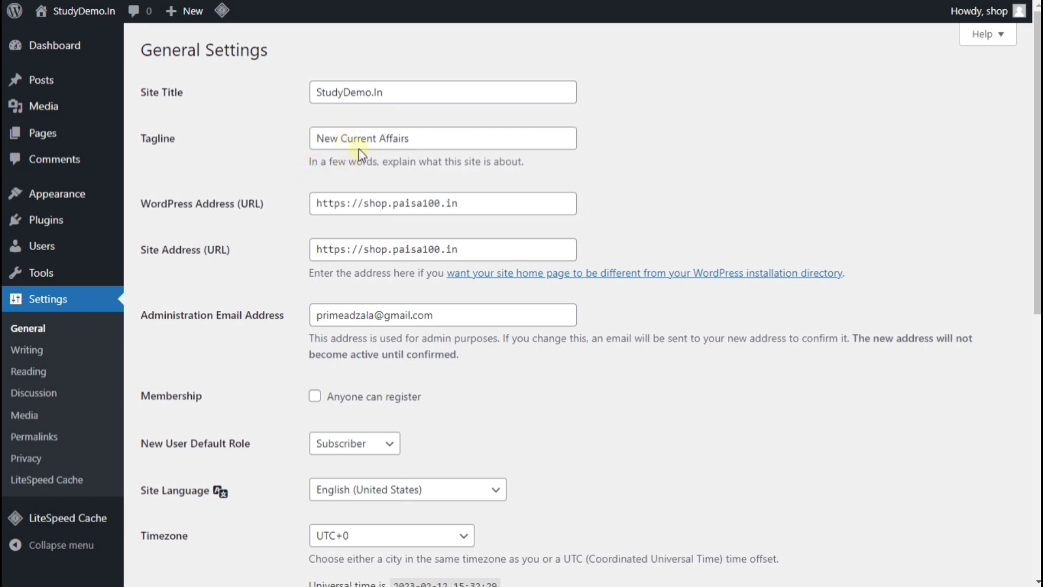
- Set the timezone to Kolkata and save the general settings
scroll(287, 145, down, 3)
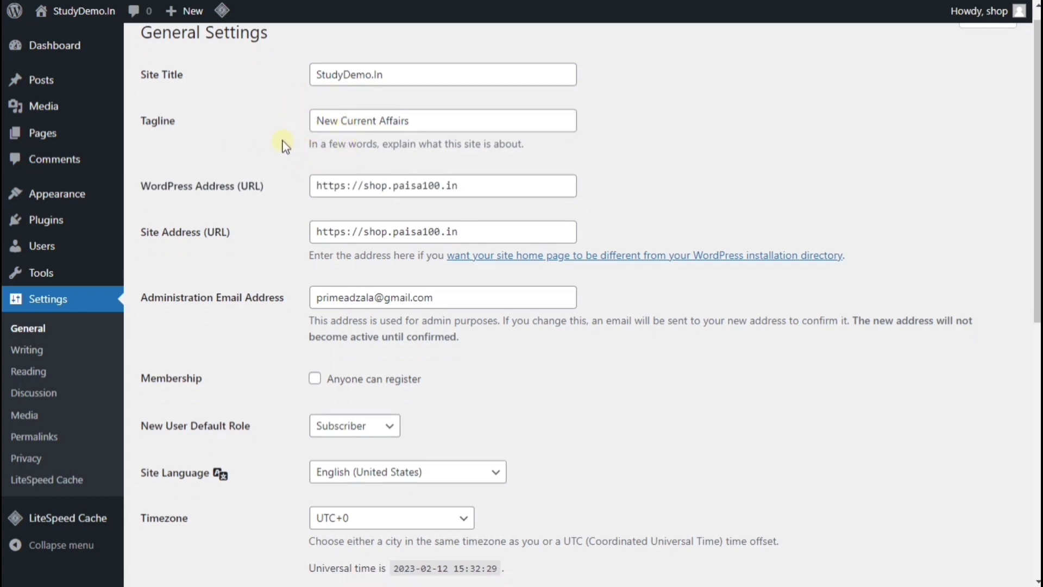
scroll(287, 144, down, 2)
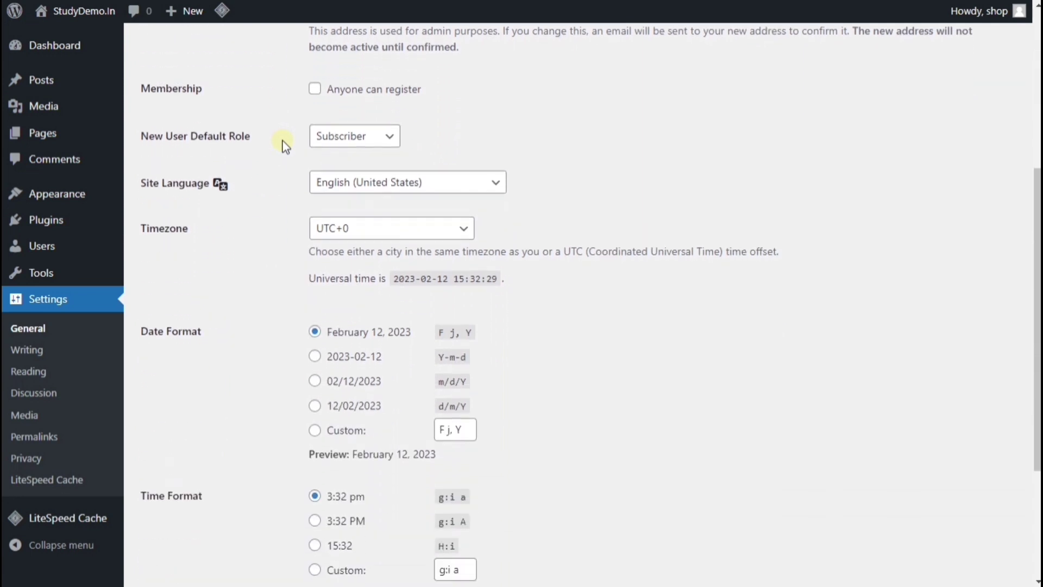
scroll(284, 144, down, 1)
click(350, 155)
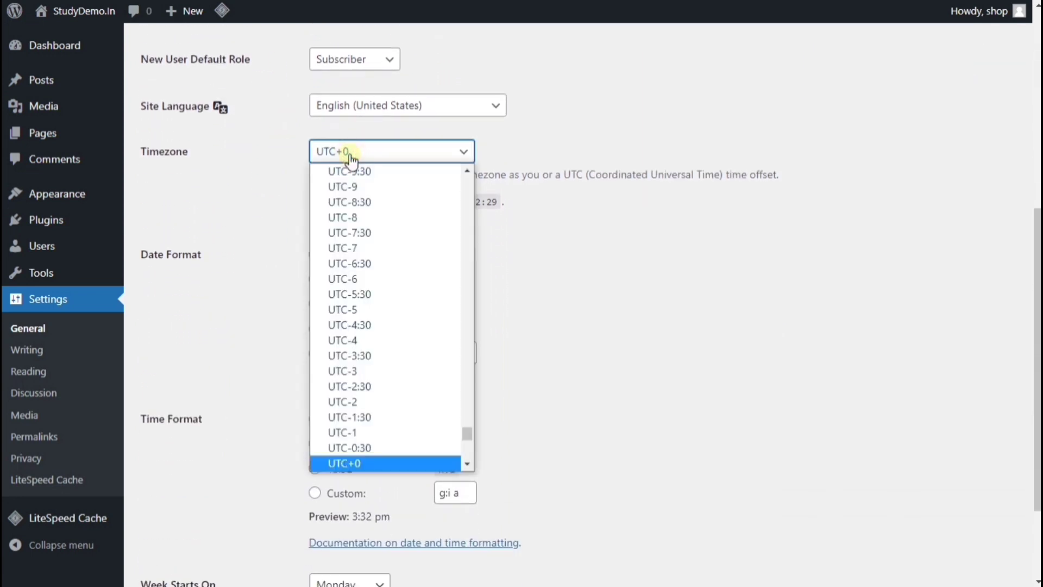
scroll(367, 234, up, 5)
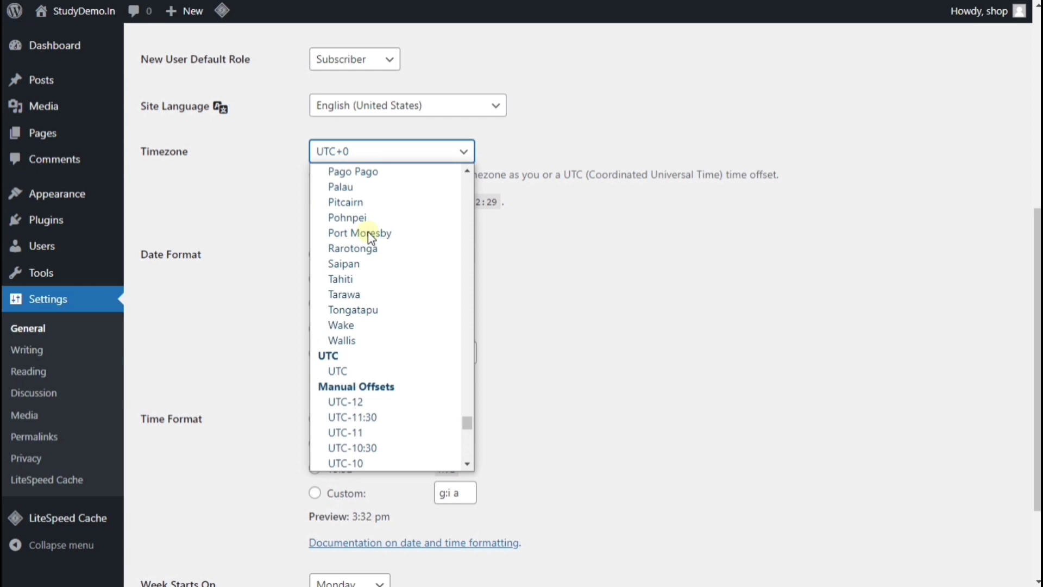
text(kol)
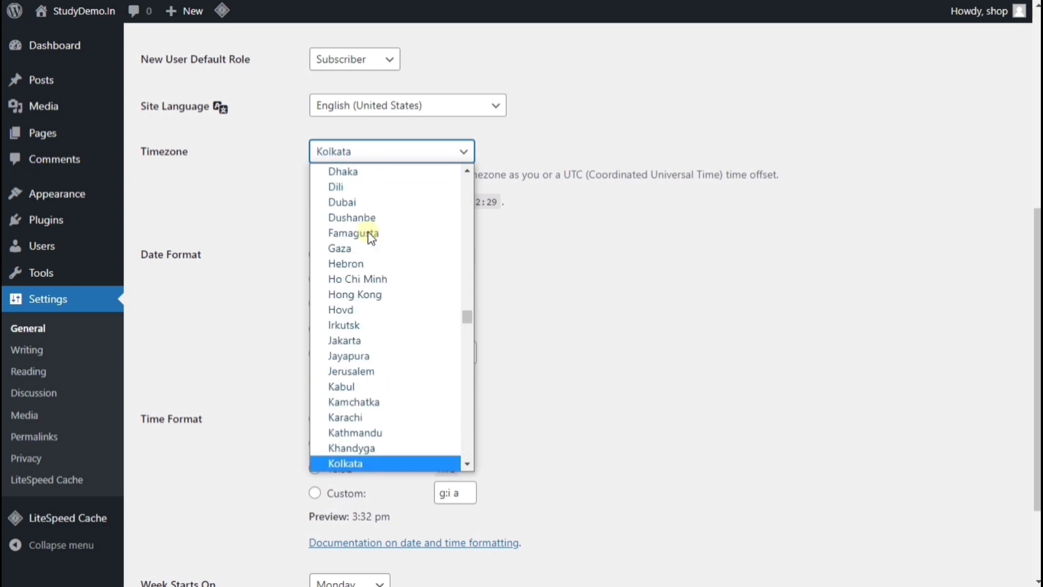
scroll(368, 231, down, 3)
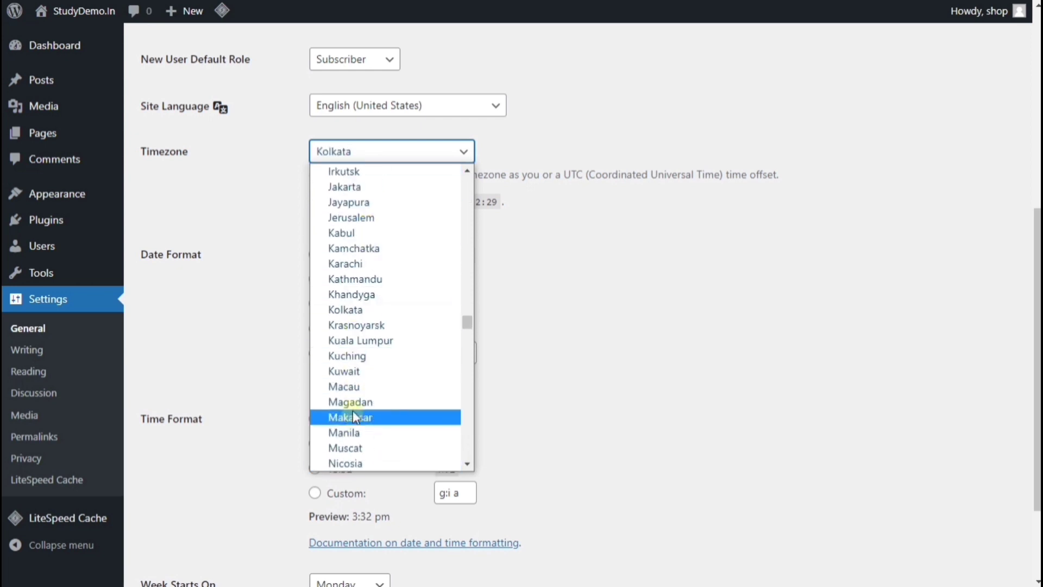
click(346, 311)
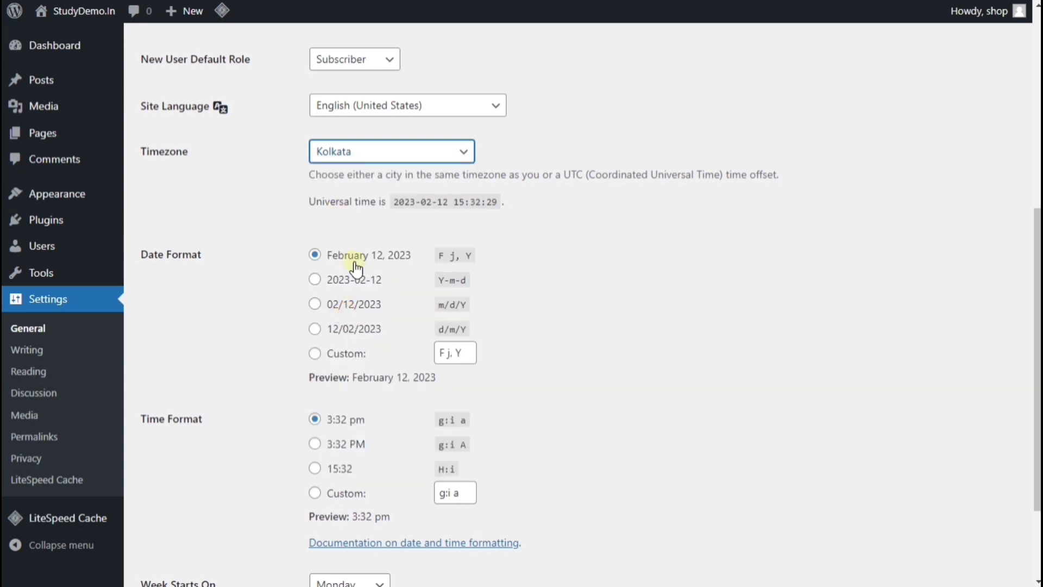
scroll(342, 272, down, 2)
click(198, 507)
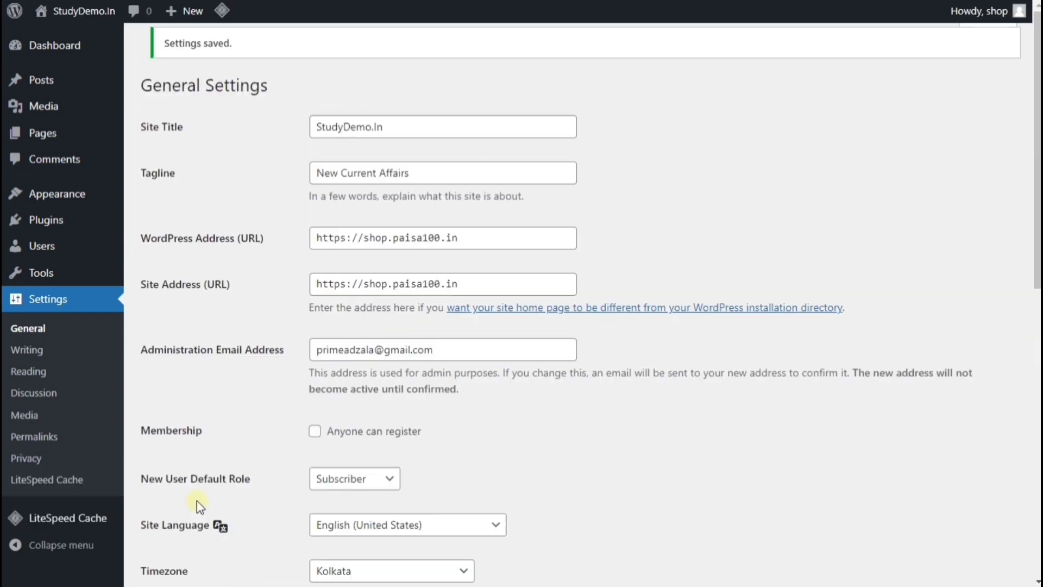
scroll(363, 348, down, 3)
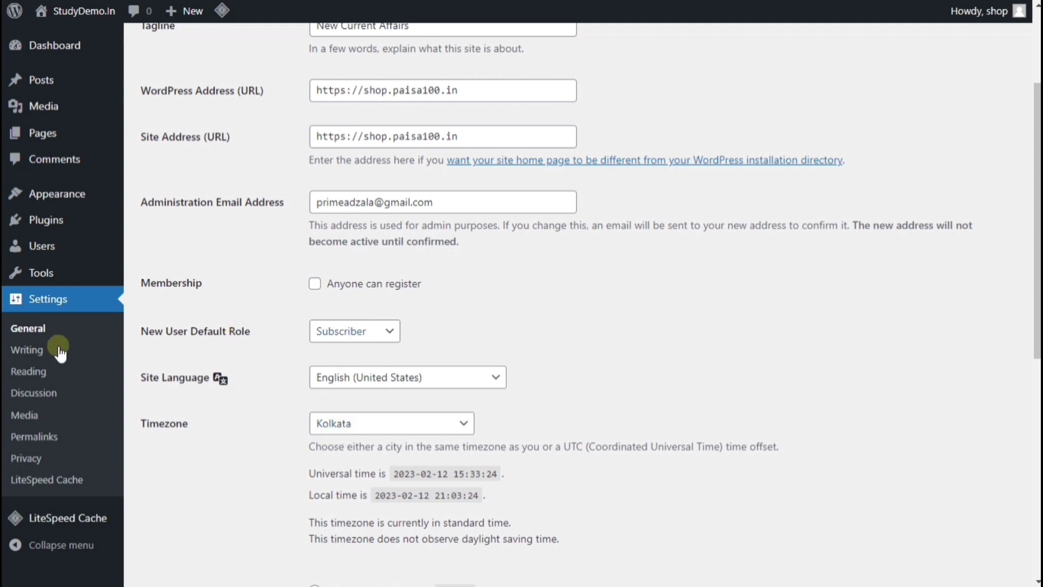
- Glance through the Writing and Reading settings, ending on the Discussion settings page
click(46, 360)
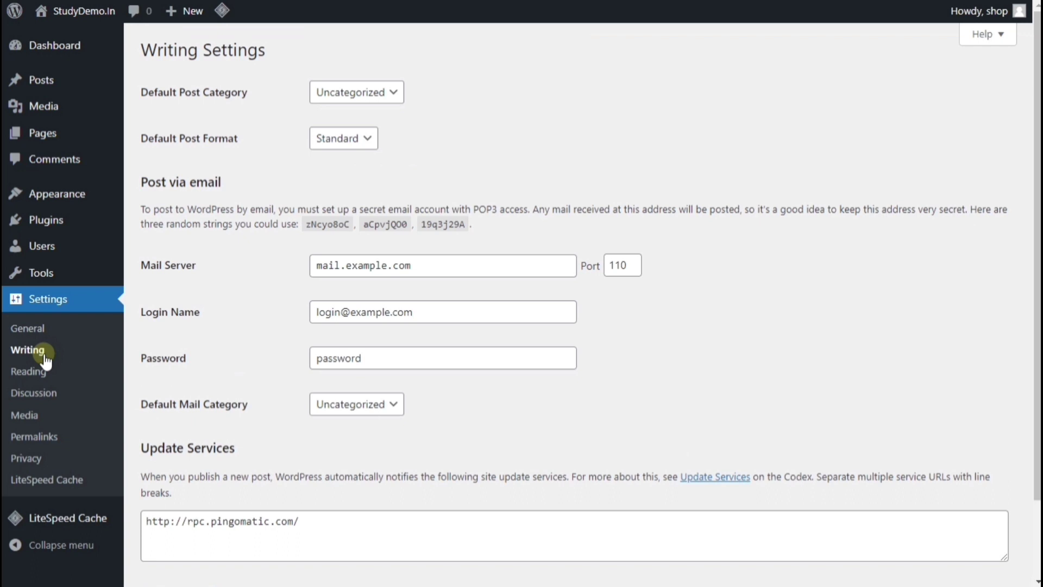
scroll(307, 268, down, 2)
scroll(309, 274, up, 2)
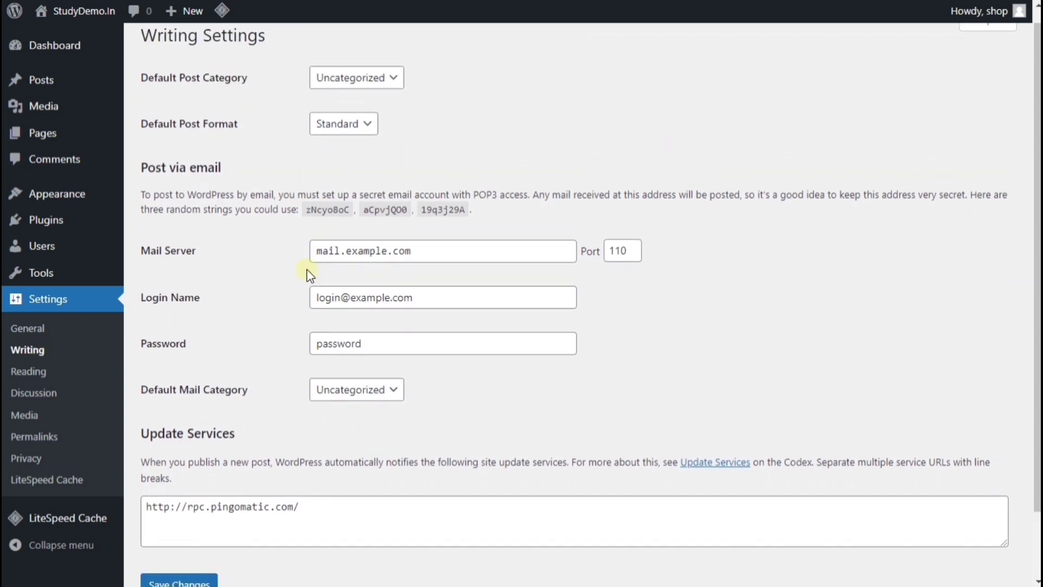
click(27, 373)
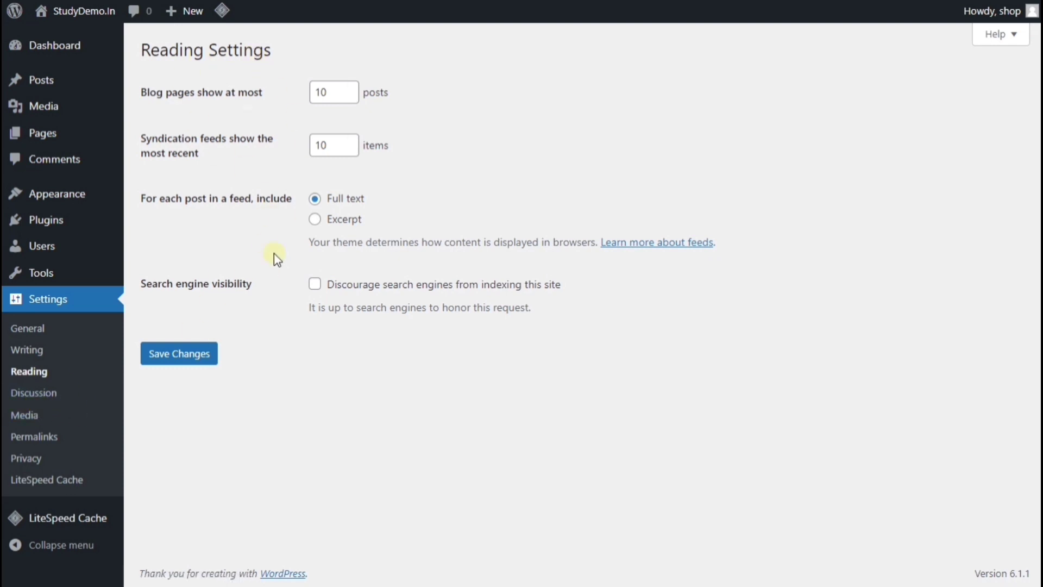
click(60, 401)
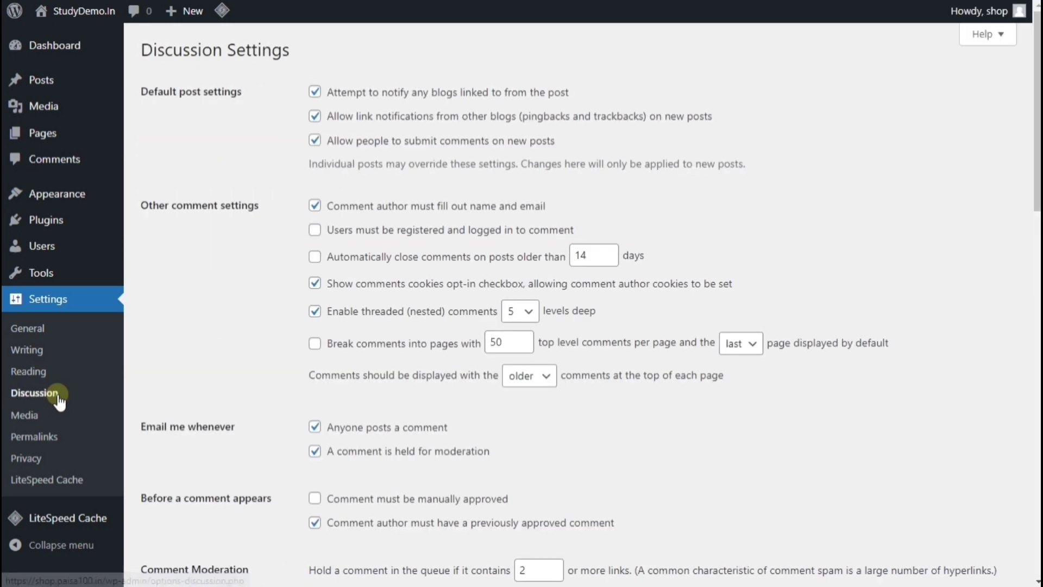
- Choose the Post name permalink structure, save it, and return to the Dashboard
click(60, 443)
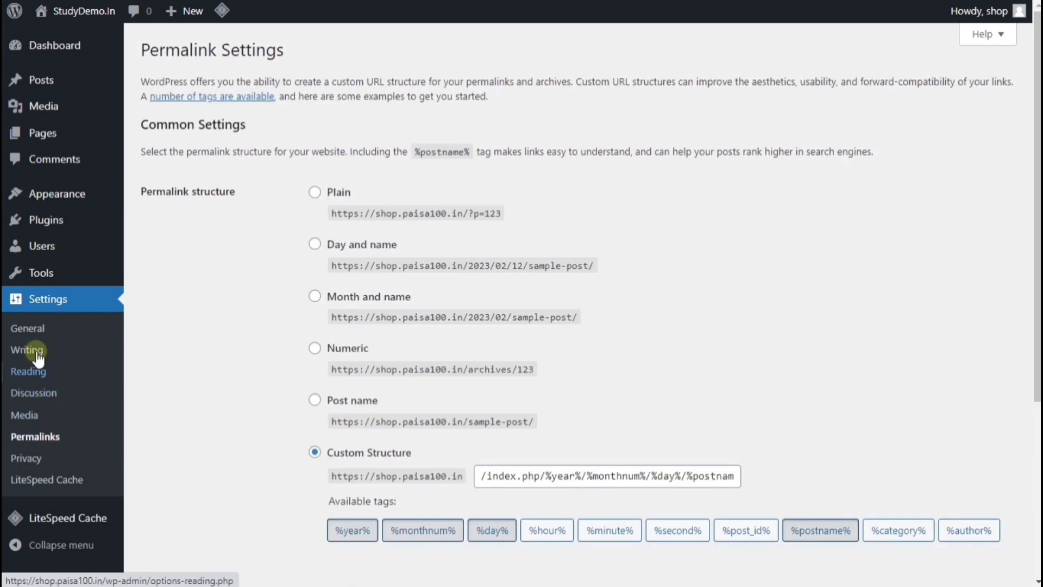
scroll(401, 270, down, 3)
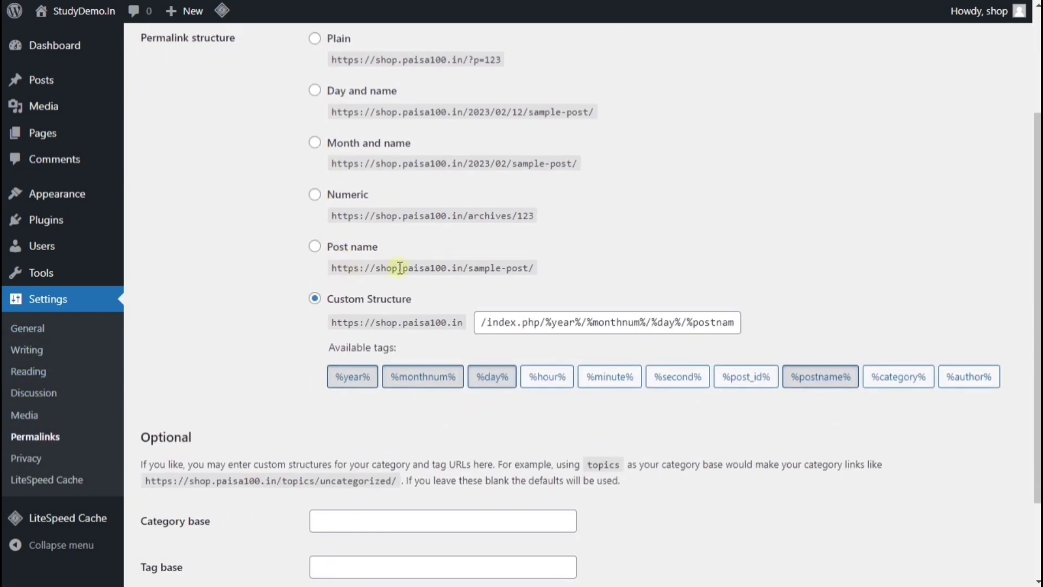
scroll(320, 476, up, 3)
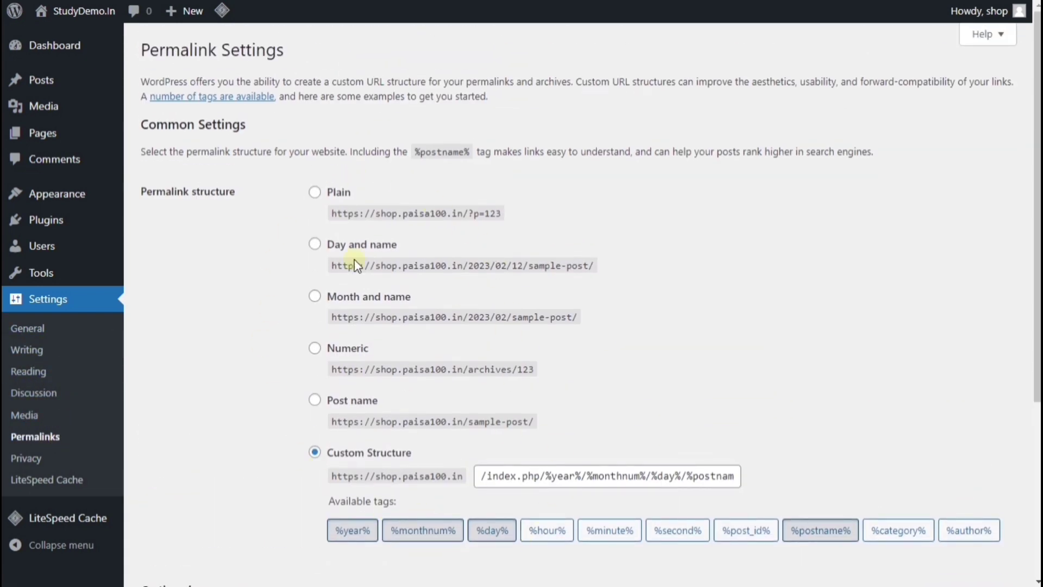
click(315, 401)
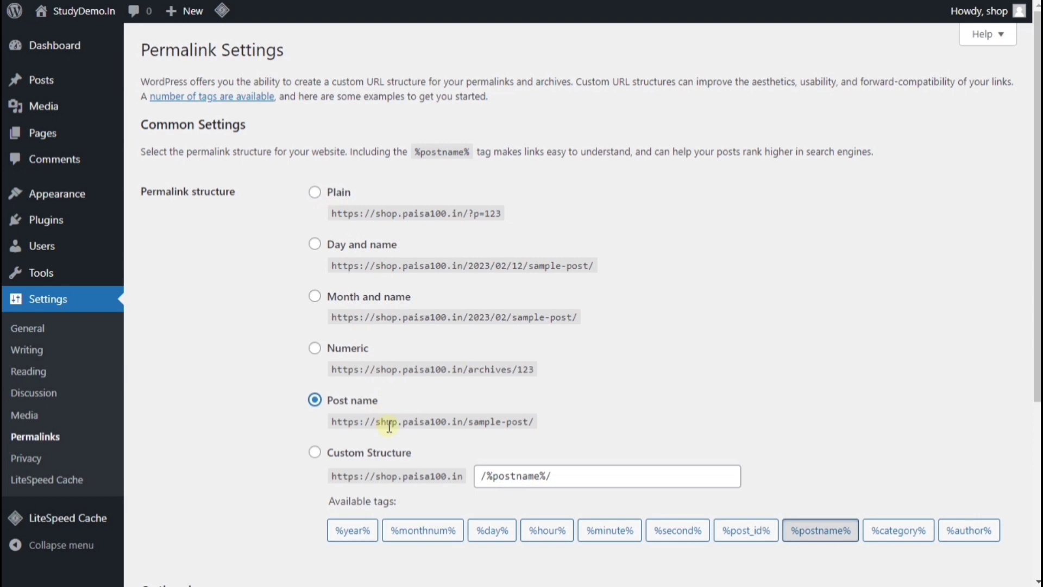
drag(386, 402, 326, 403)
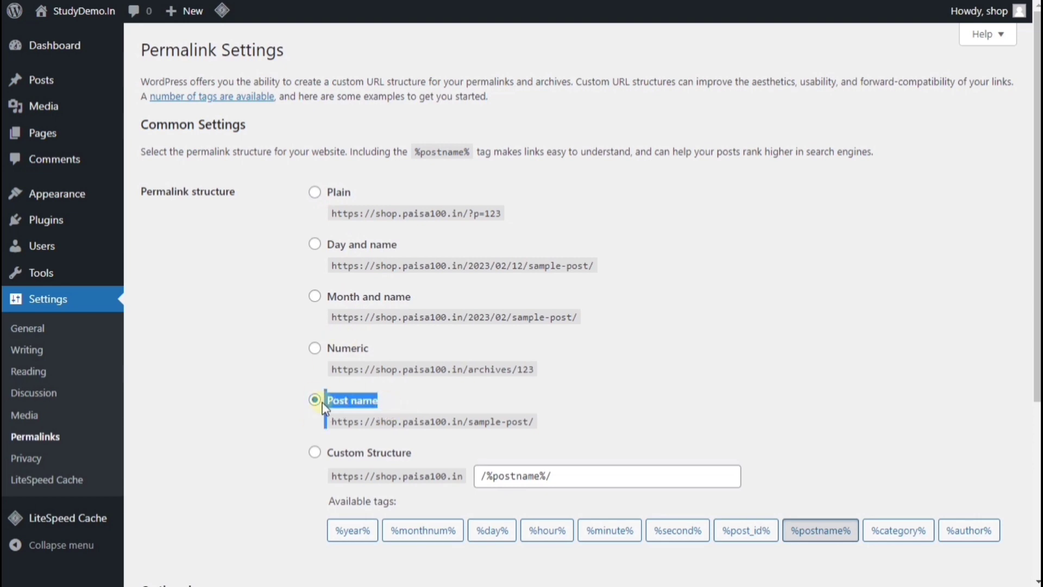
click(263, 388)
scroll(243, 368, down, 4)
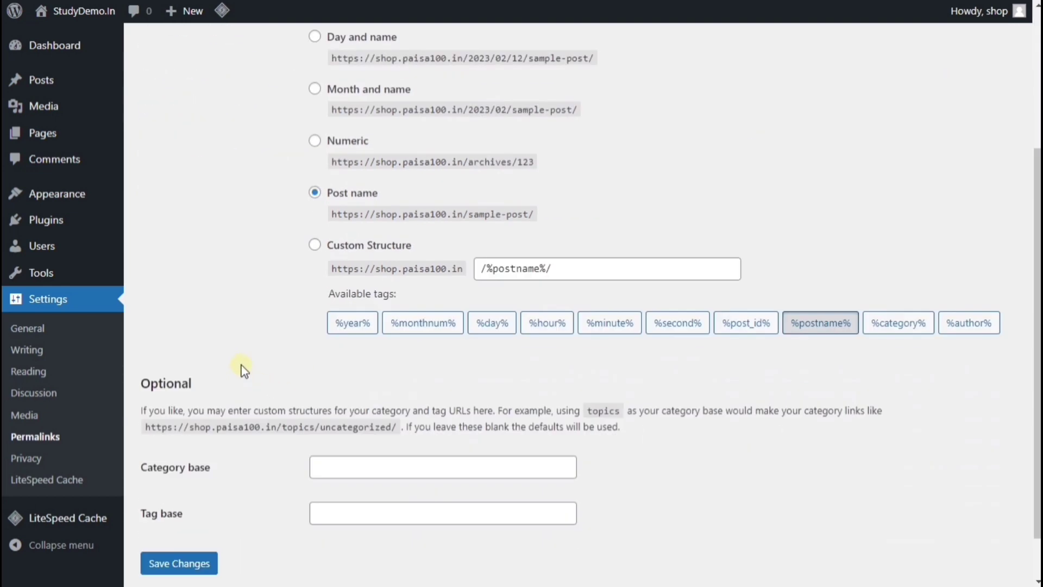
click(199, 507)
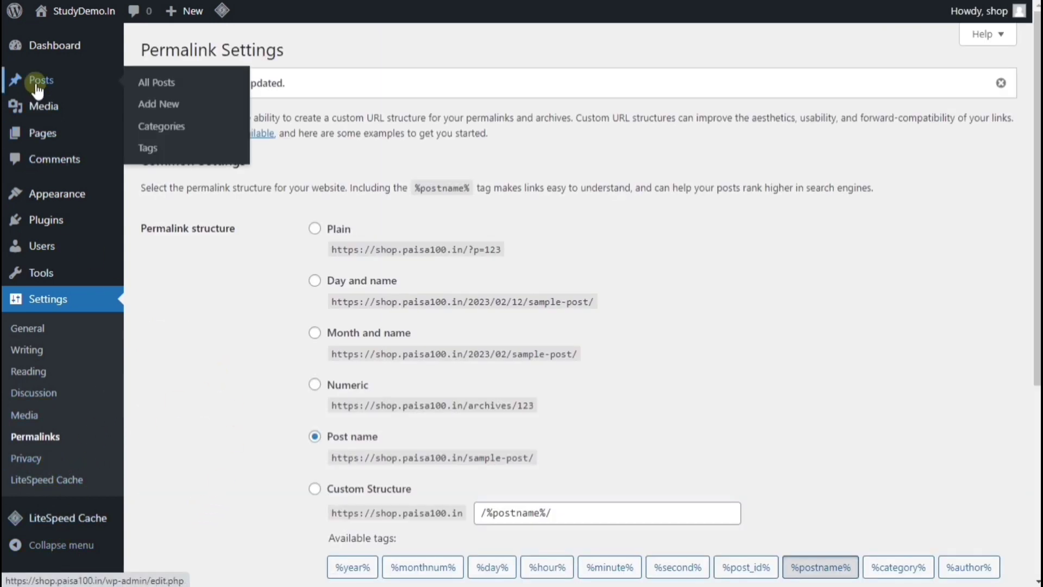
click(42, 50)
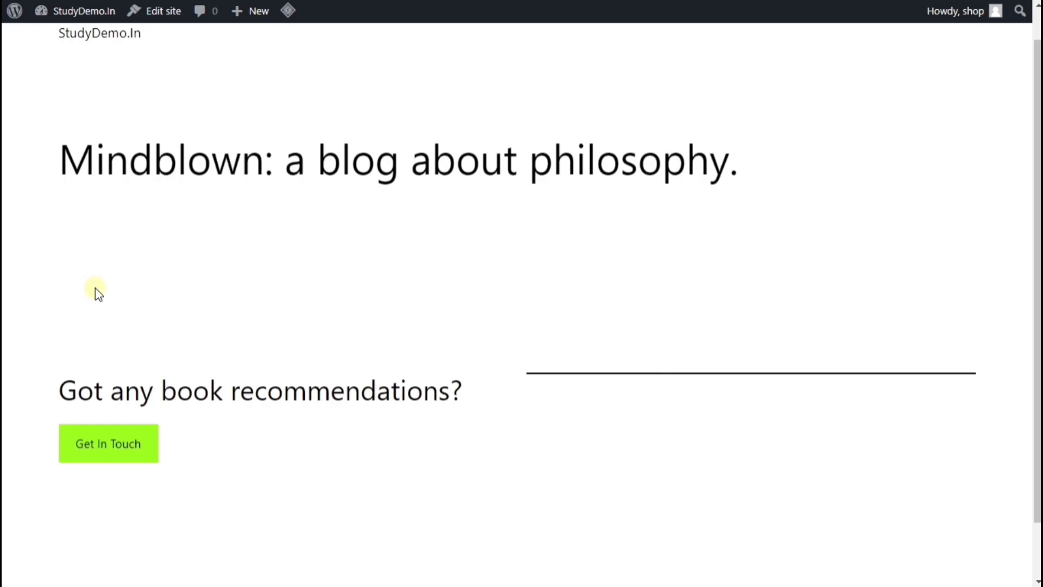
scroll(144, 147, down, 2)
scroll(148, 147, up, 3)
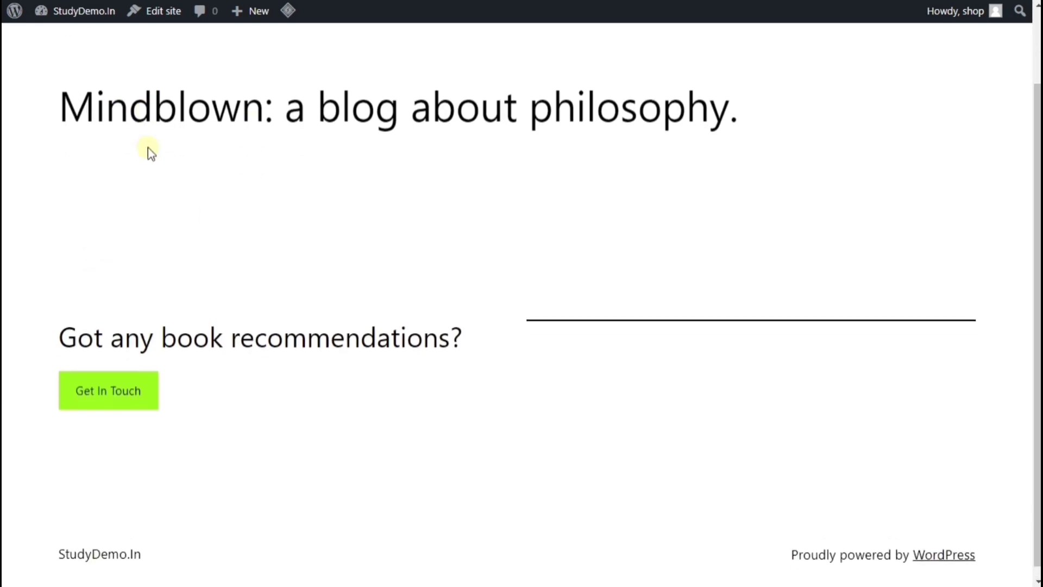
drag(47, 50, 119, 69)
drag(185, 140, 471, 466)
scroll(703, 393, down, 2)
click(469, 462)
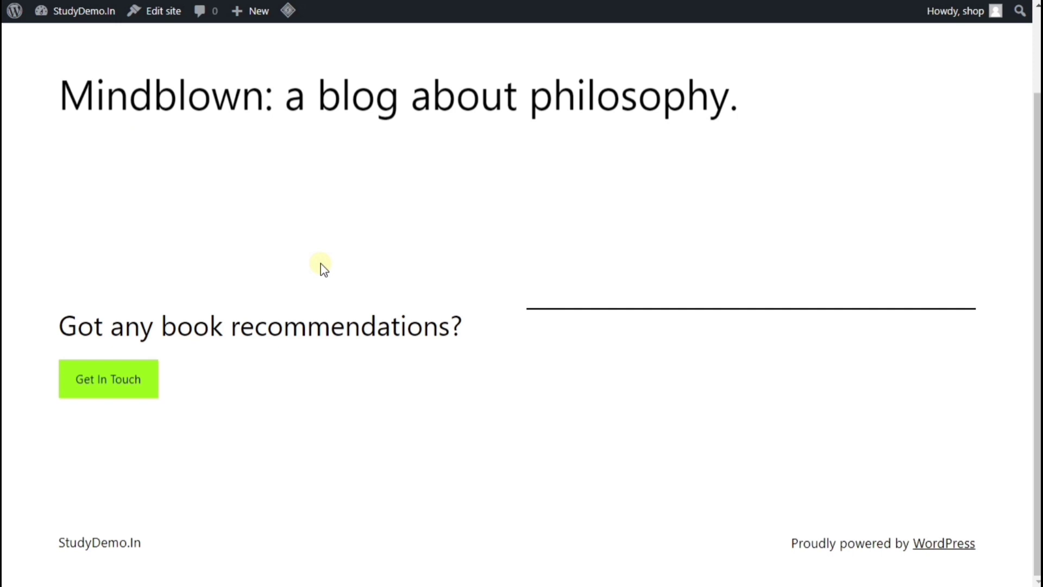
key(alt+Left)
mouse_move(68, 139)
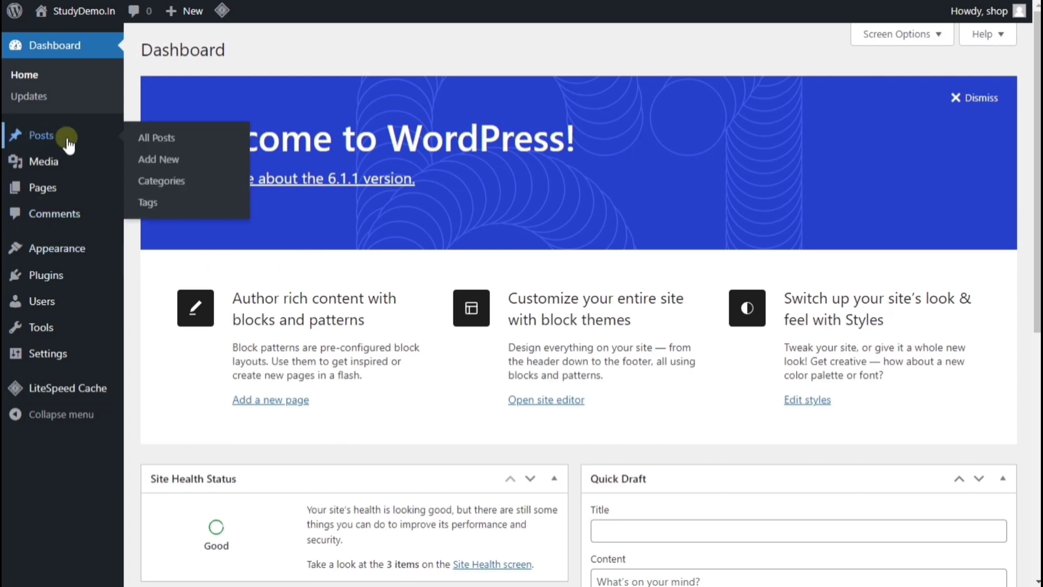
- Open the All Posts list, which shows no posts found
click(142, 135)
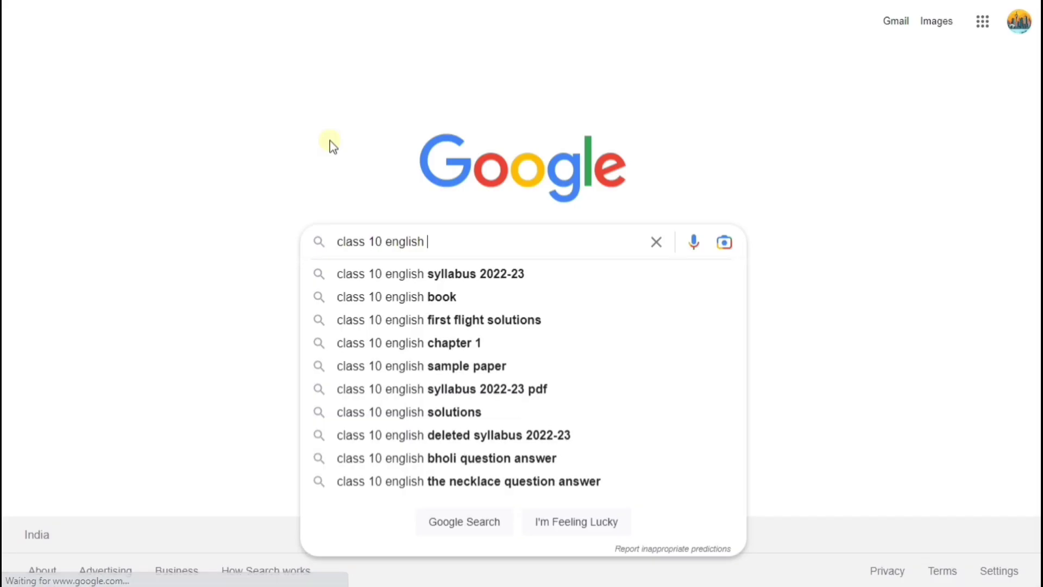
- Search Google for 'class 10 english chapter 1 notes' and scroll through the results
text(cg)
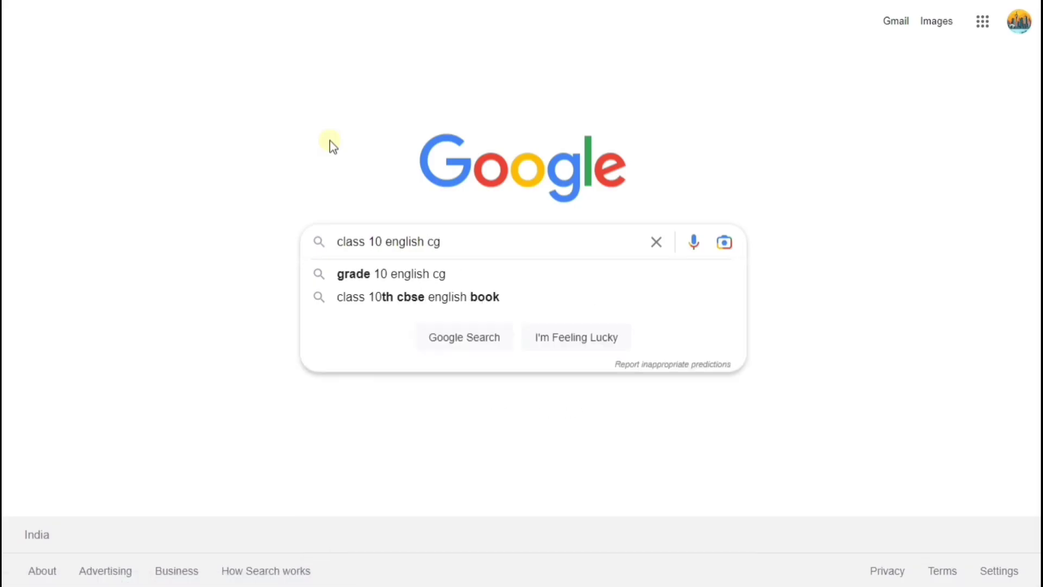
key(BackSpace)
text(hapter 1)
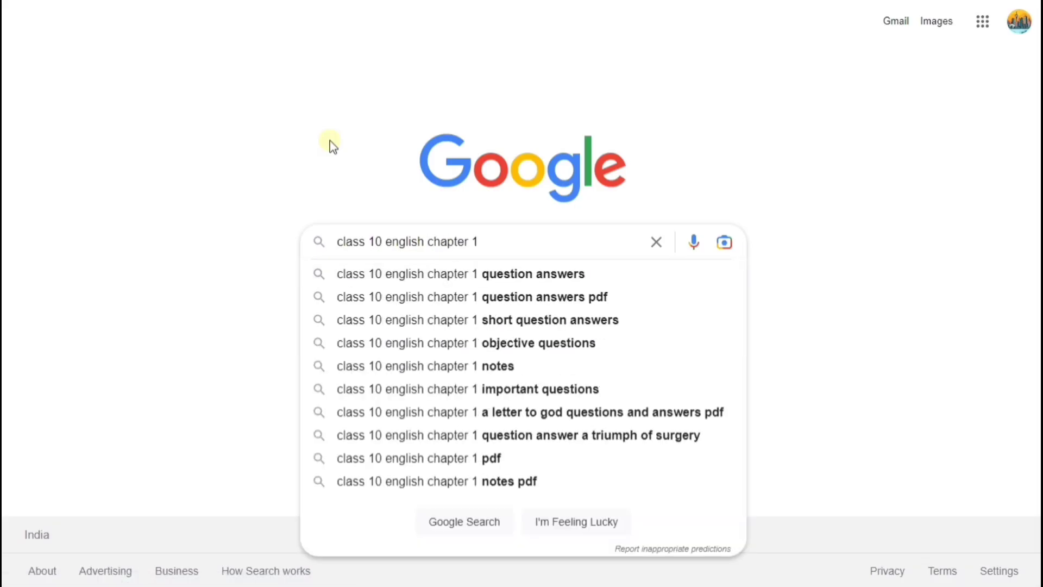
text( notes)
key(Return)
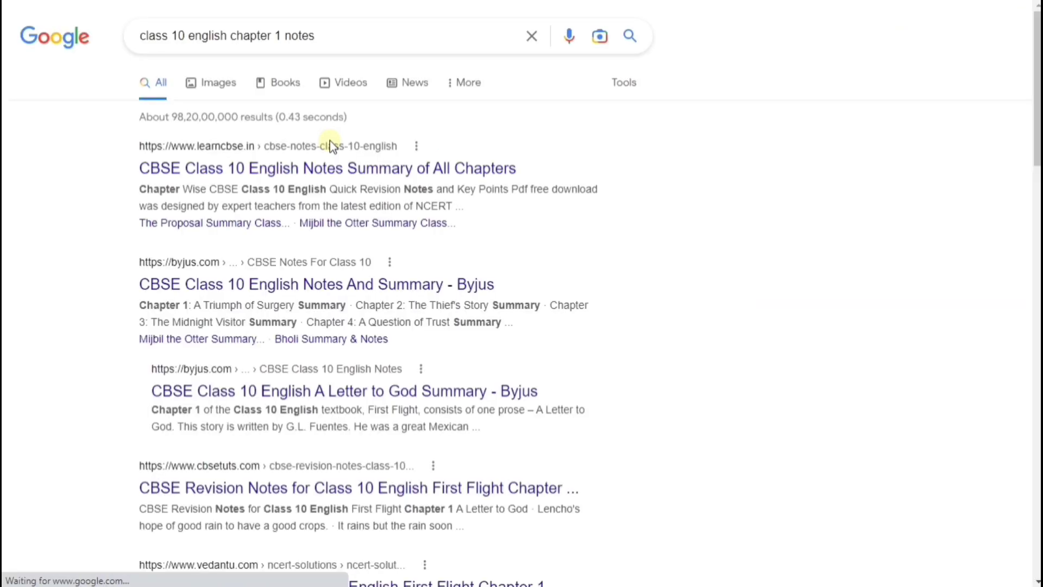
scroll(135, 190, down, 5)
scroll(144, 212, down, 7)
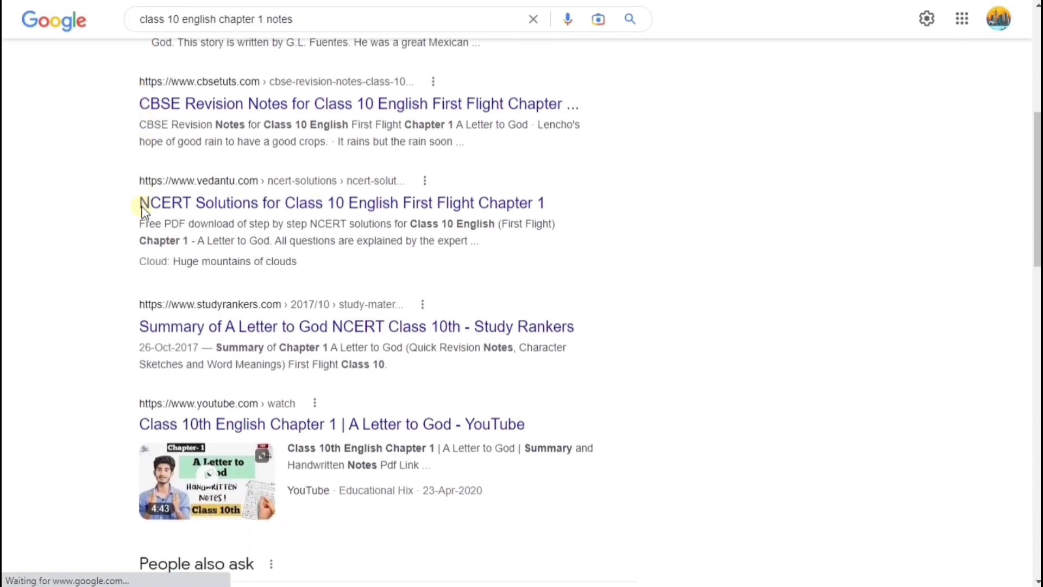
scroll(143, 210, down, 9)
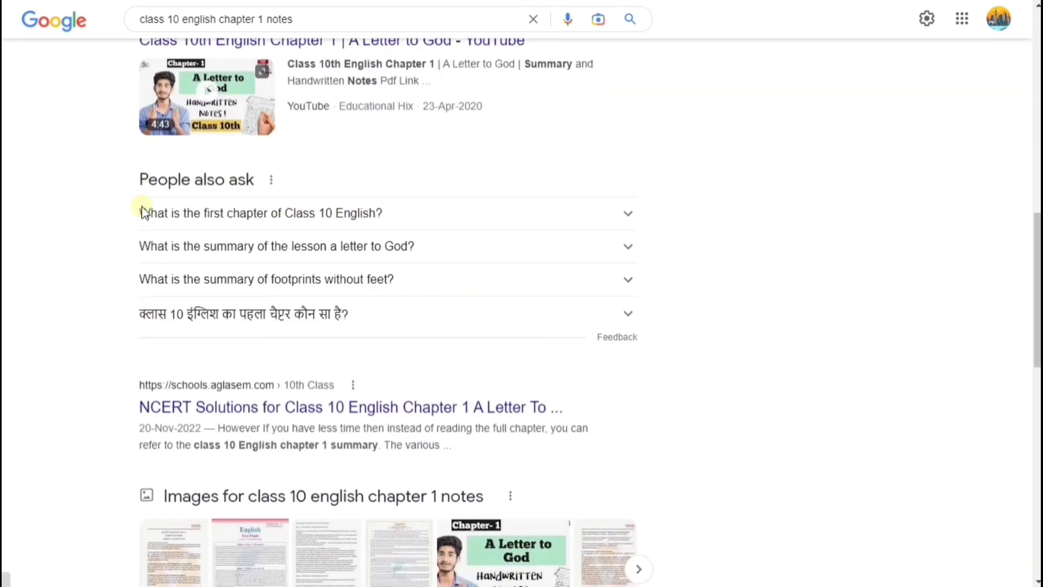
scroll(143, 210, up, 6)
scroll(144, 212, up, 13)
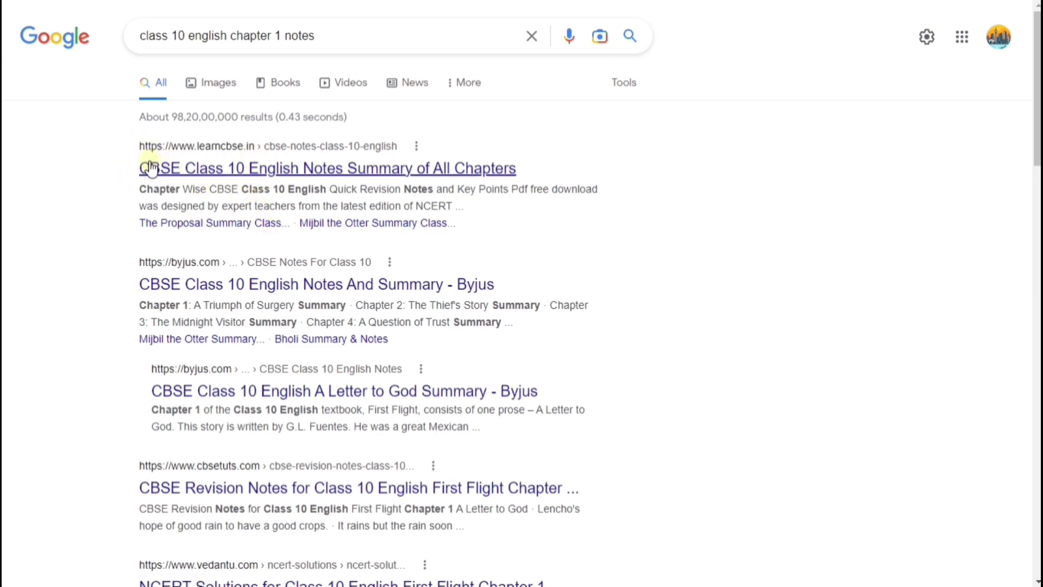
scroll(152, 169, down, 3)
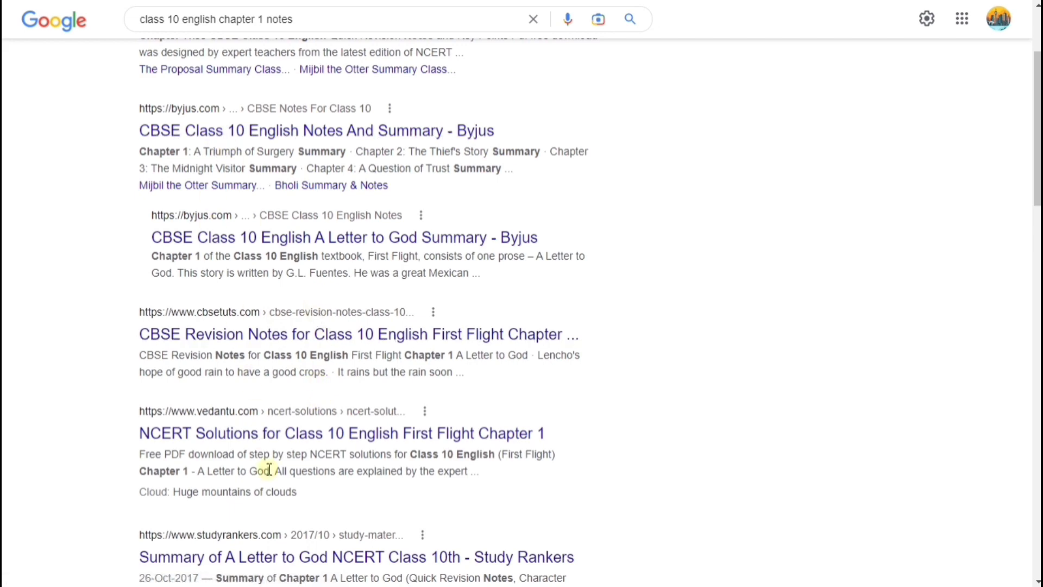
scroll(274, 433, up, 3)
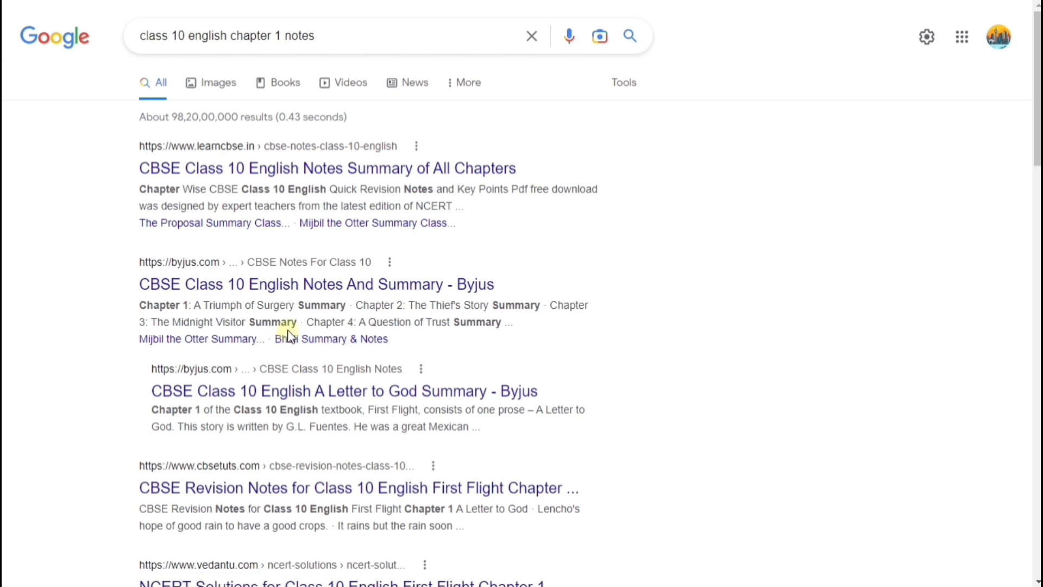
- Search Google for 'write an essay on turkey earthquake' and scroll the results
triple_click(324, 36)
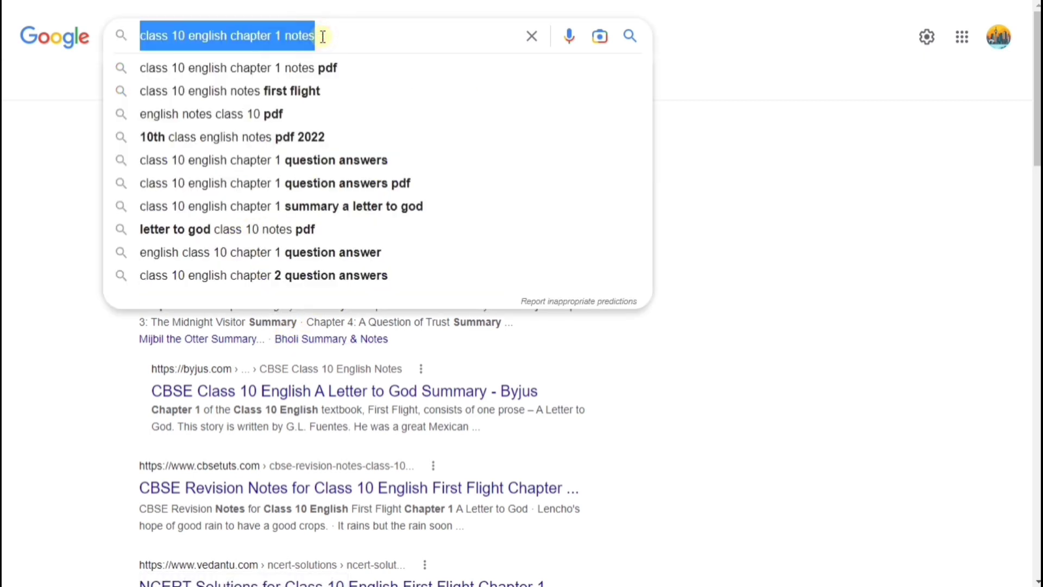
text(write an)
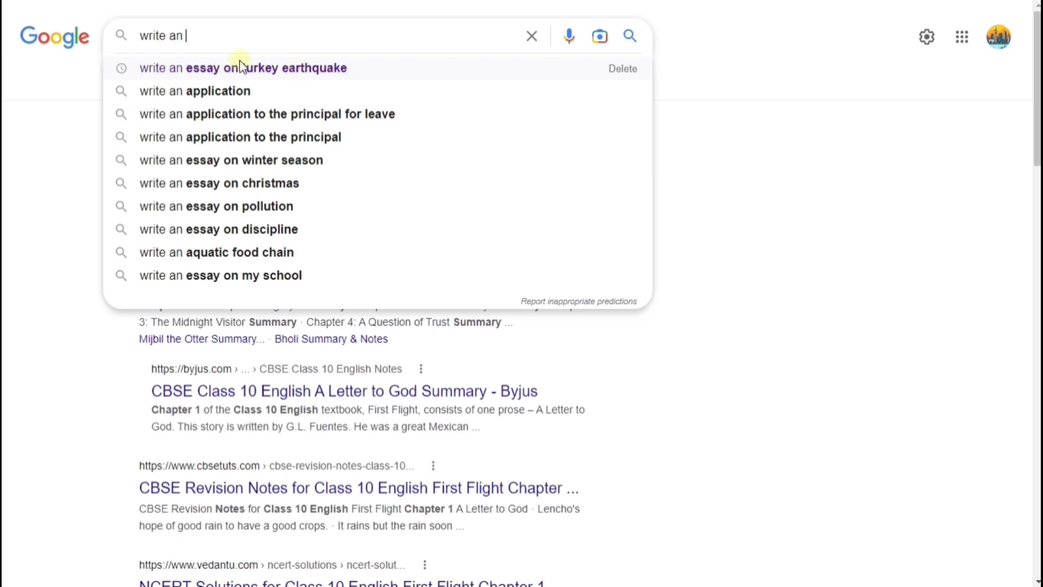
click(206, 68)
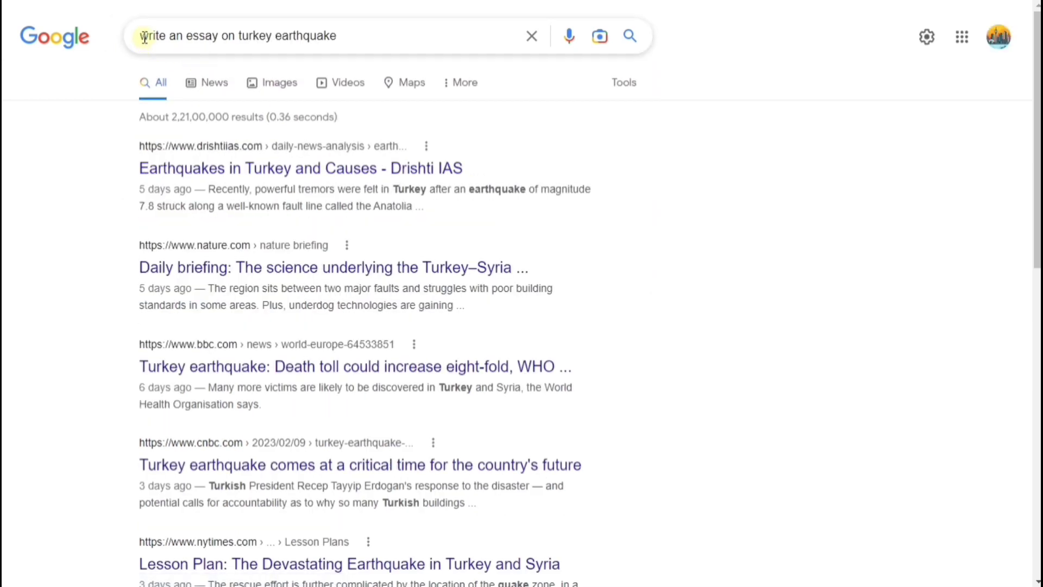
scroll(184, 169, down, 1)
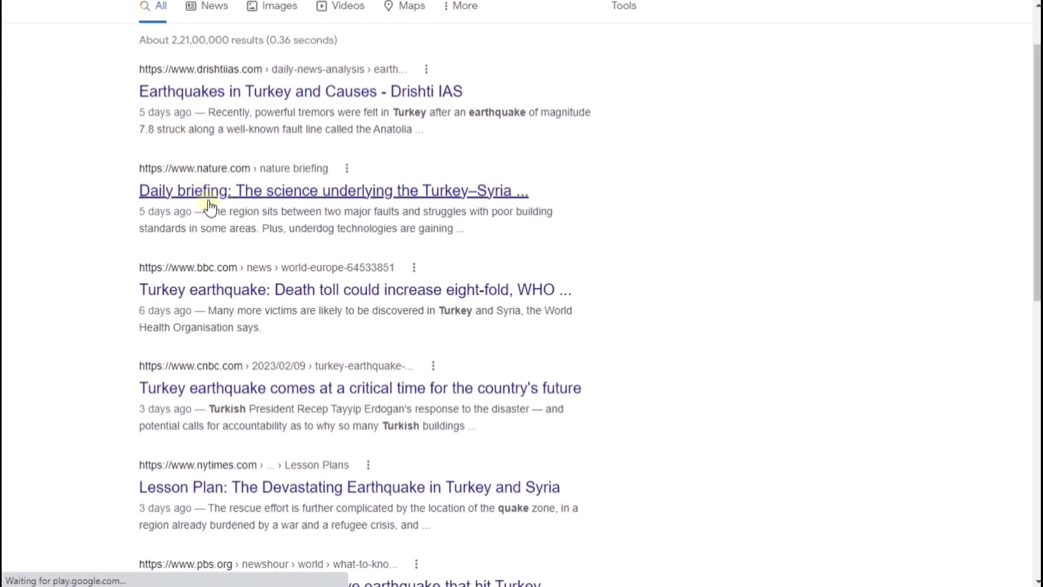
scroll(193, 206, up, 1)
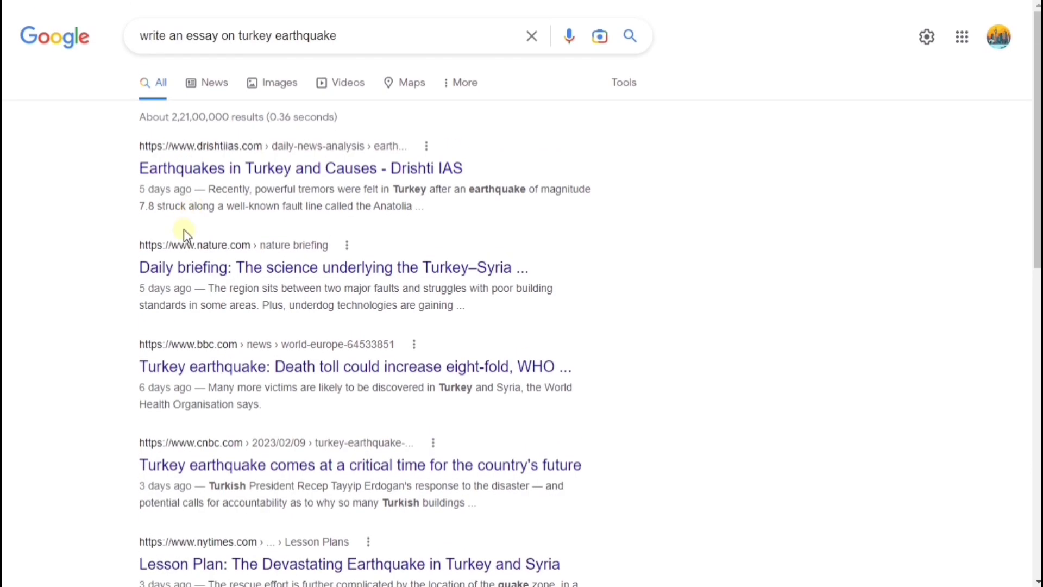
scroll(214, 266, down, 4)
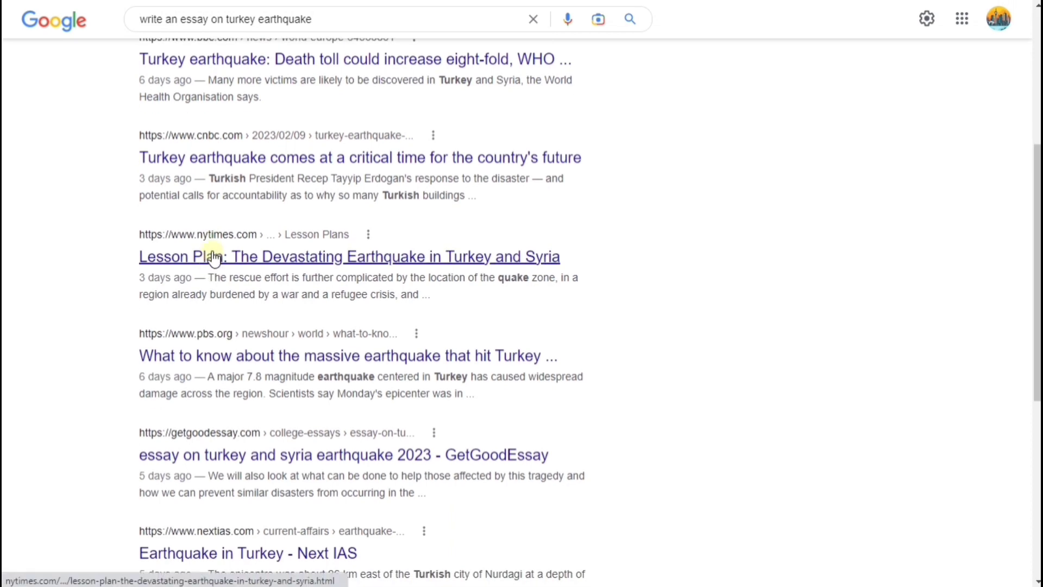
scroll(142, 263, down, 2)
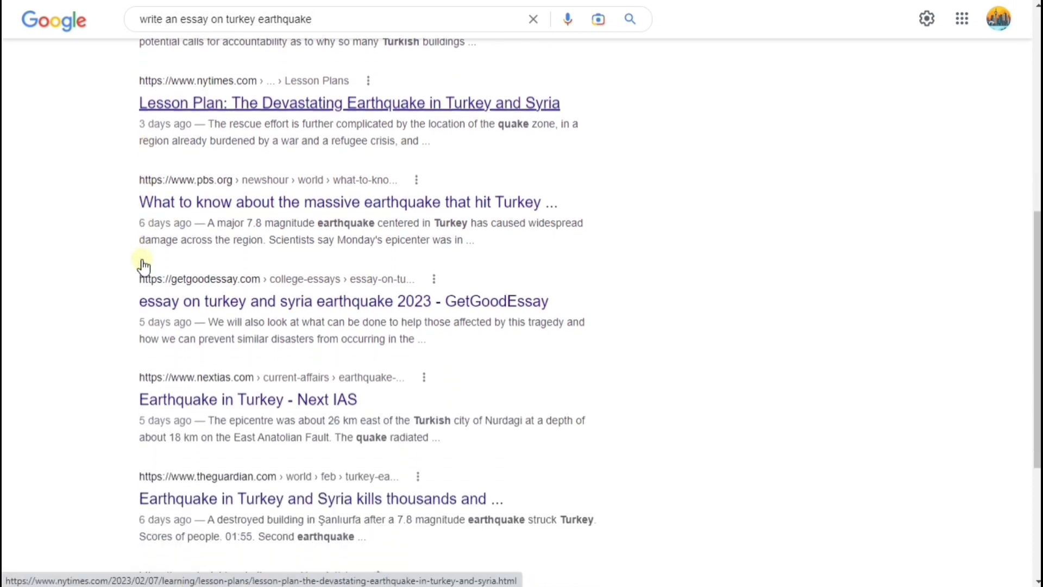
scroll(203, 230, down, 1)
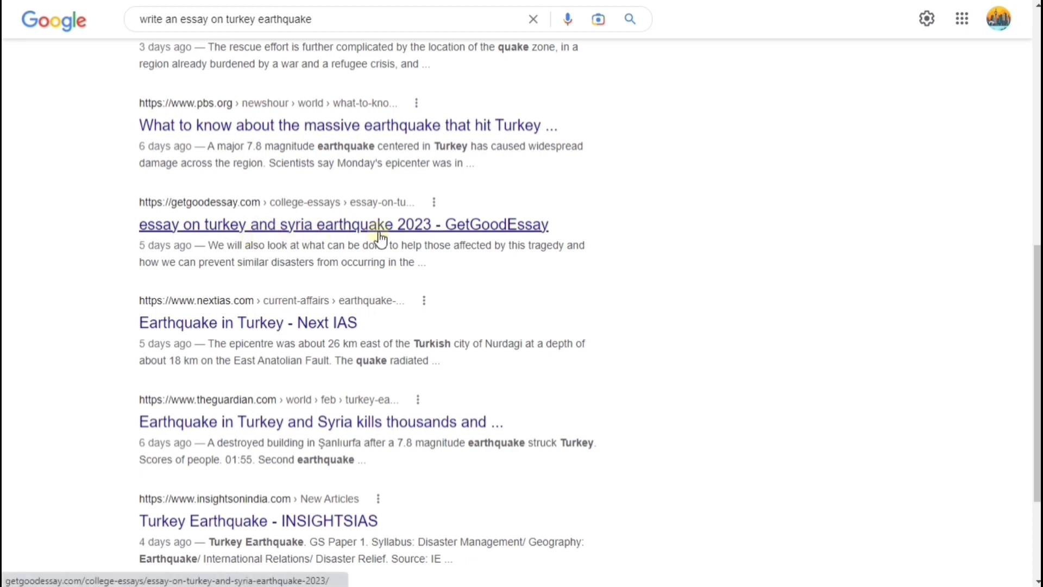
- Browse the results and open GetGoodEssay's 'Essay On Turkey And Syria Earthquake 2023' page
click(137, 201)
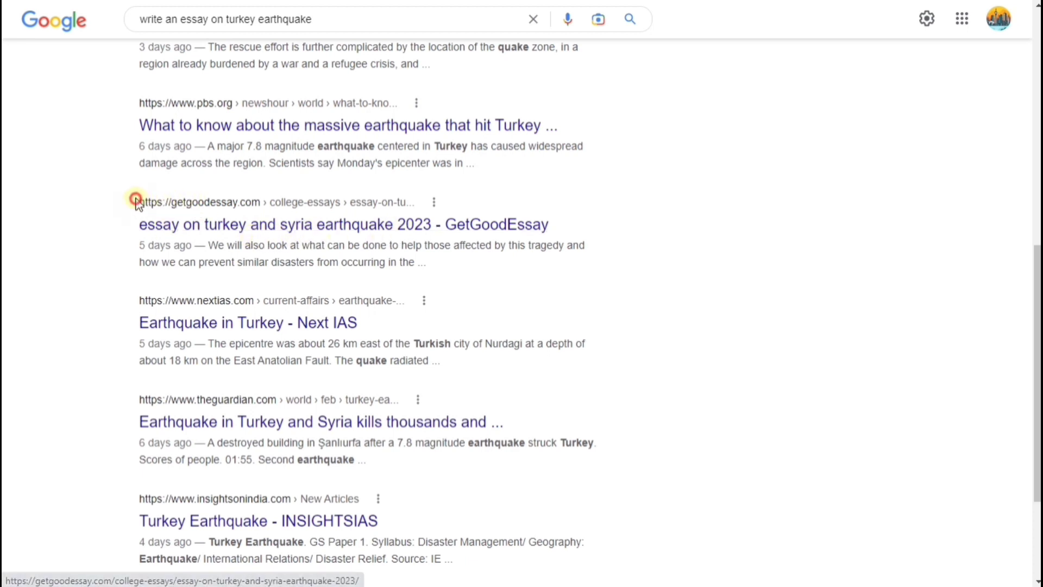
drag(136, 201, 100, 200)
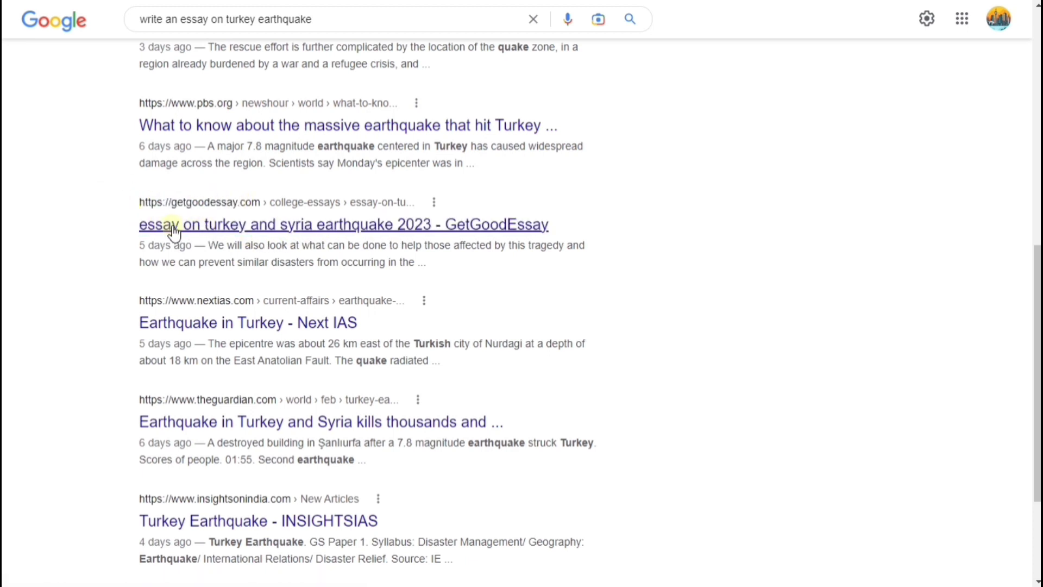
scroll(174, 228, up, 4)
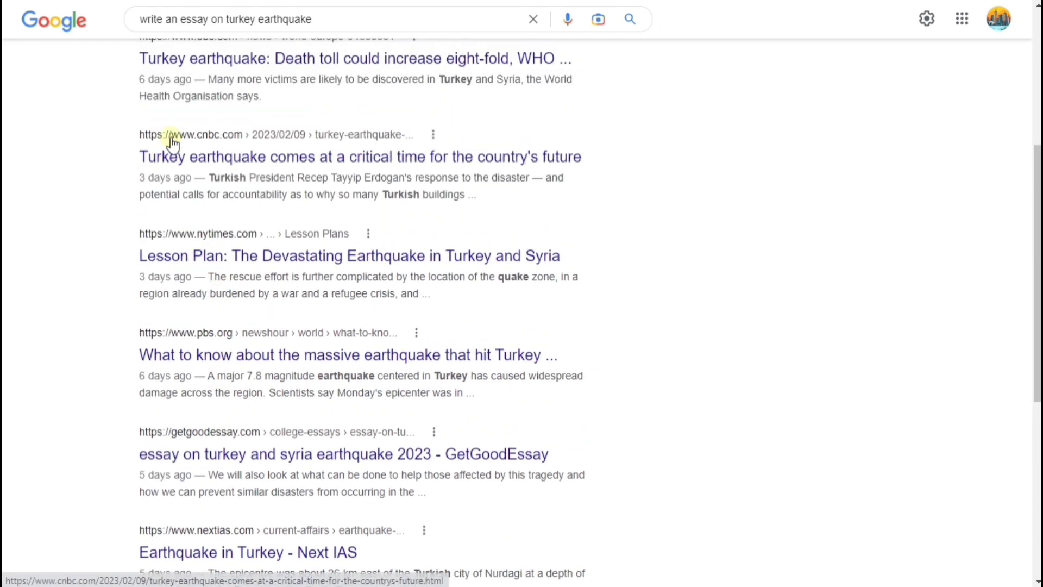
scroll(172, 143, up, 3)
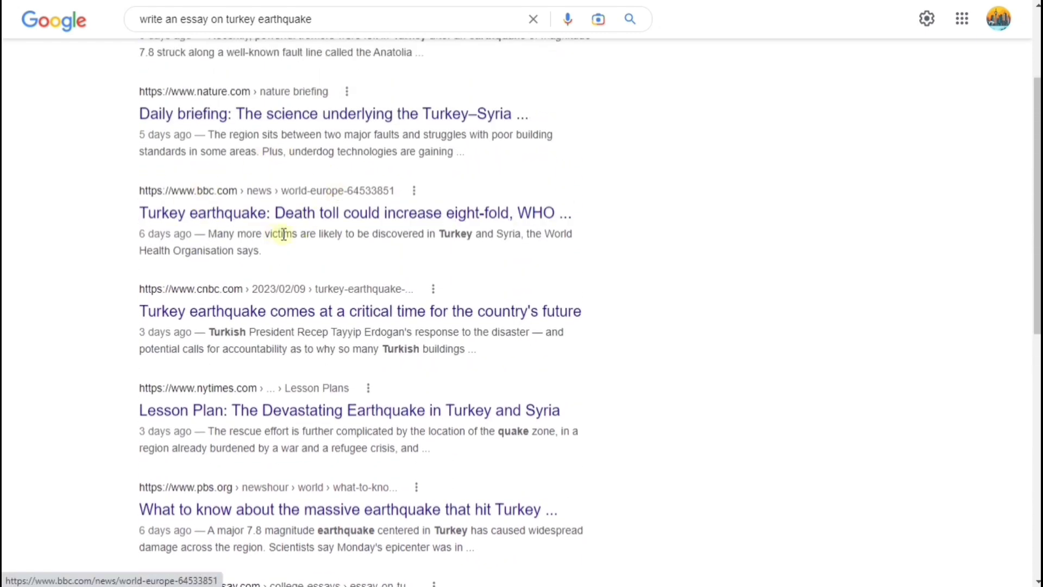
scroll(263, 226, up, 3)
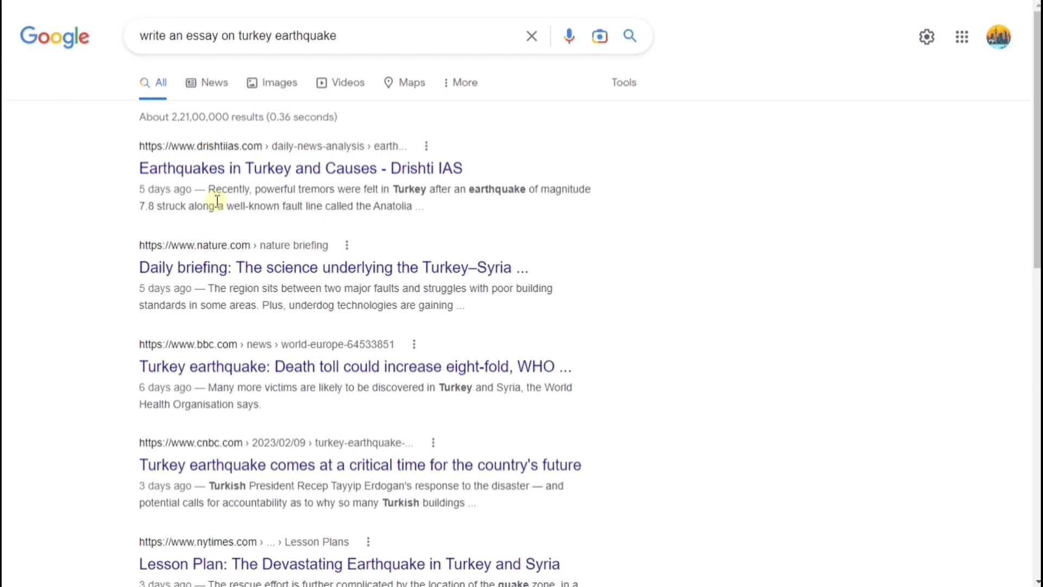
scroll(217, 201, down, 6)
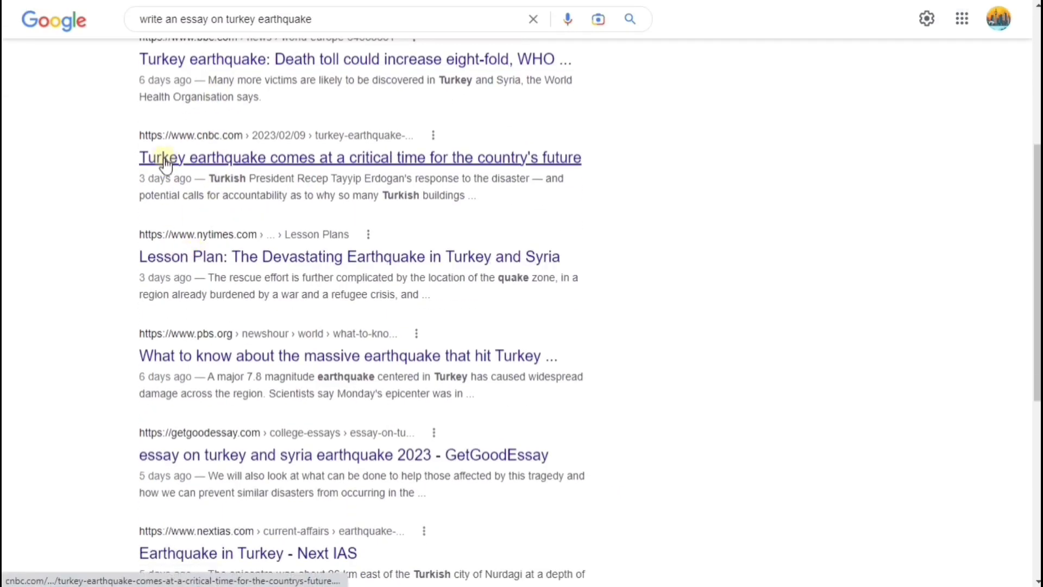
scroll(196, 333, up, 3)
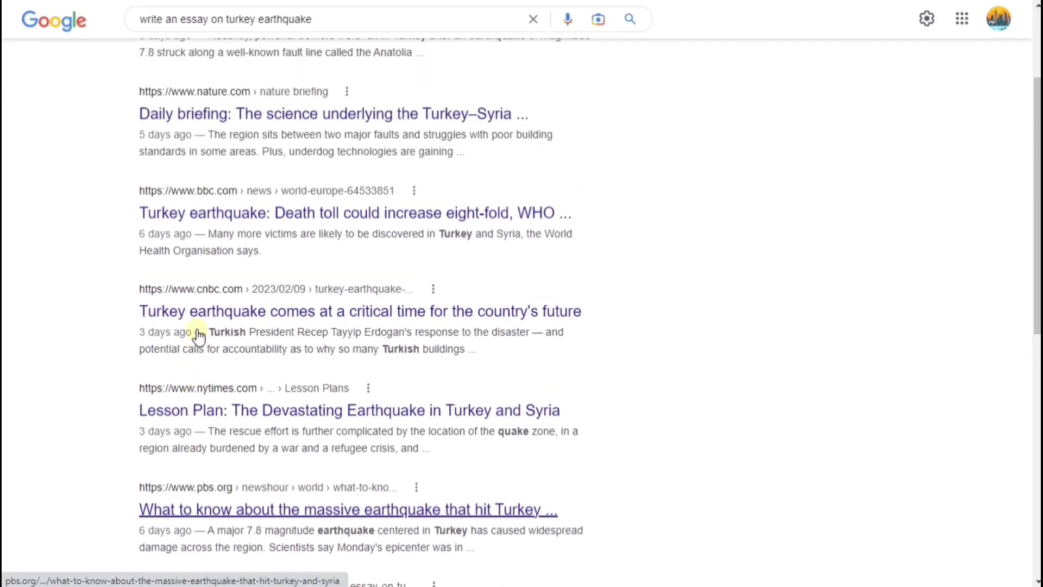
scroll(198, 335, up, 5)
scroll(198, 336, down, 6)
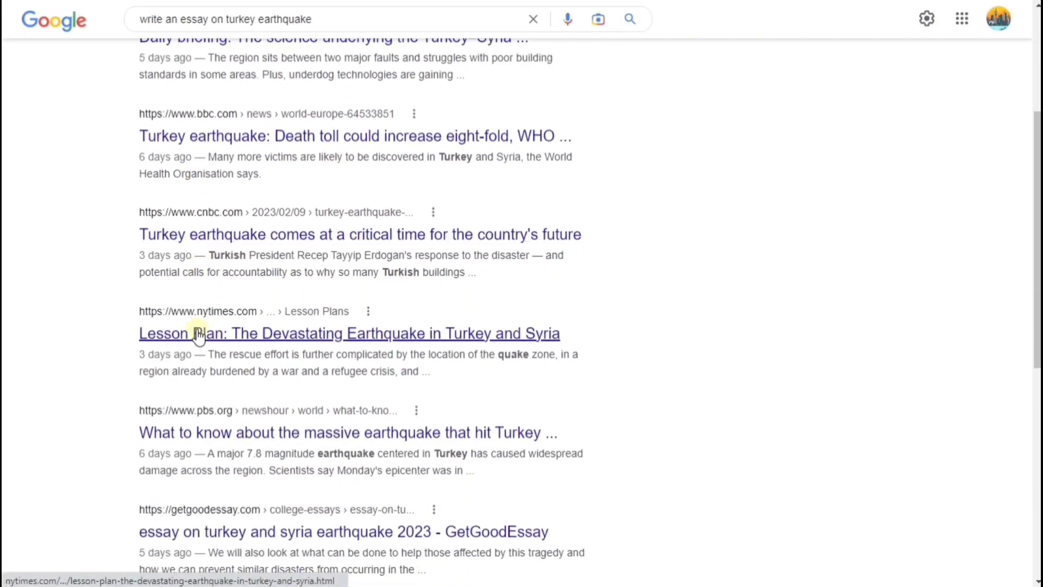
scroll(198, 335, down, 3)
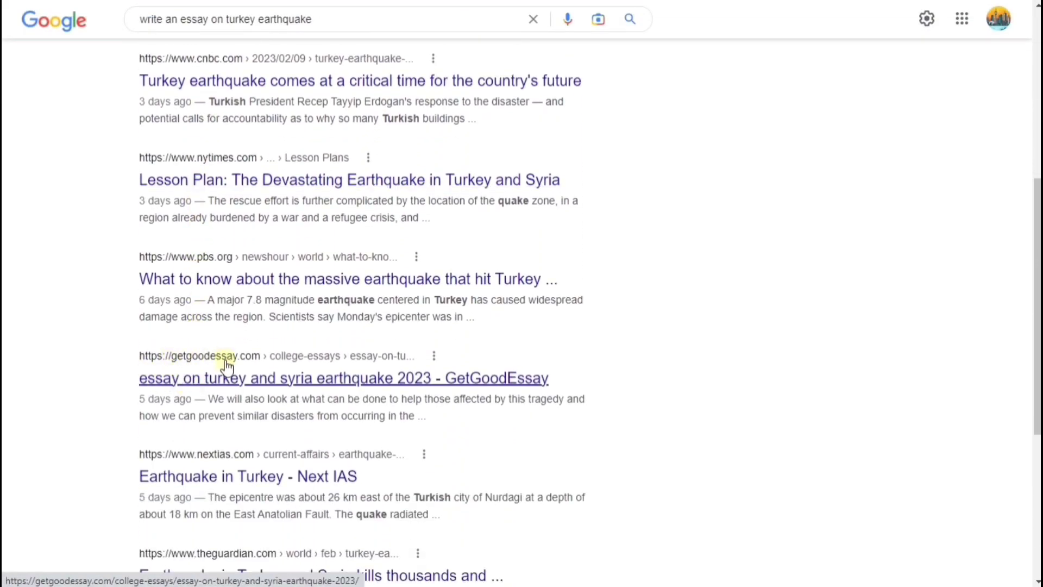
click(241, 377)
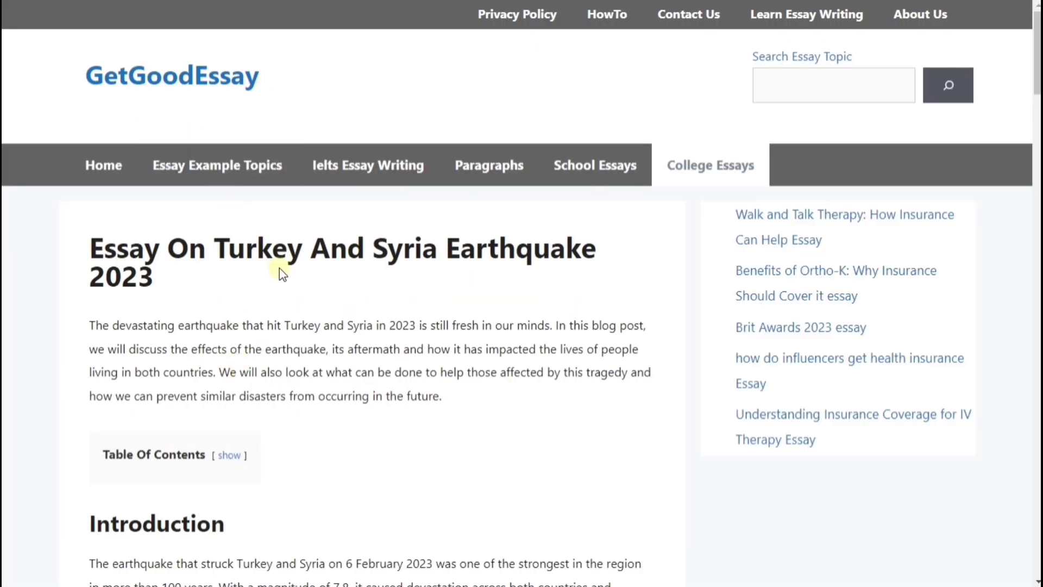
- Scroll through the GetGoodEssay earthquake essay from the title to the Conclusion and back
scroll(281, 255, down, 2)
scroll(147, 144, down, 13)
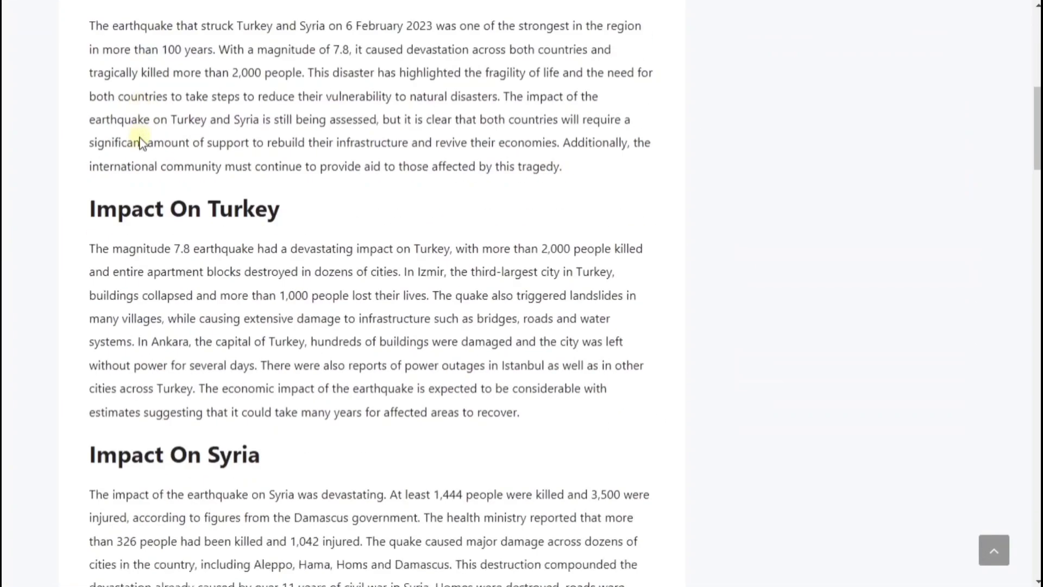
scroll(140, 142, down, 20)
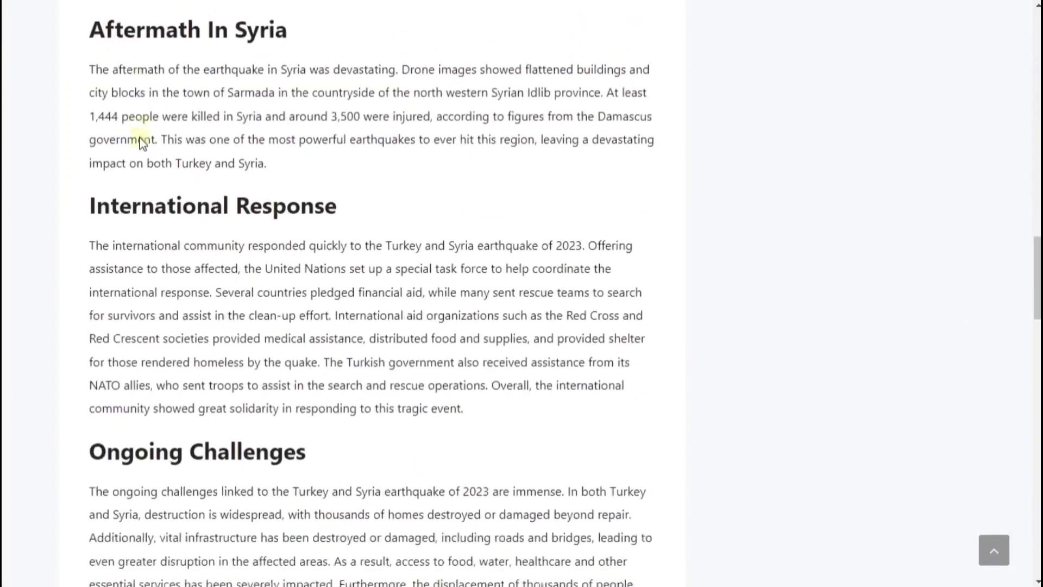
scroll(140, 142, down, 17)
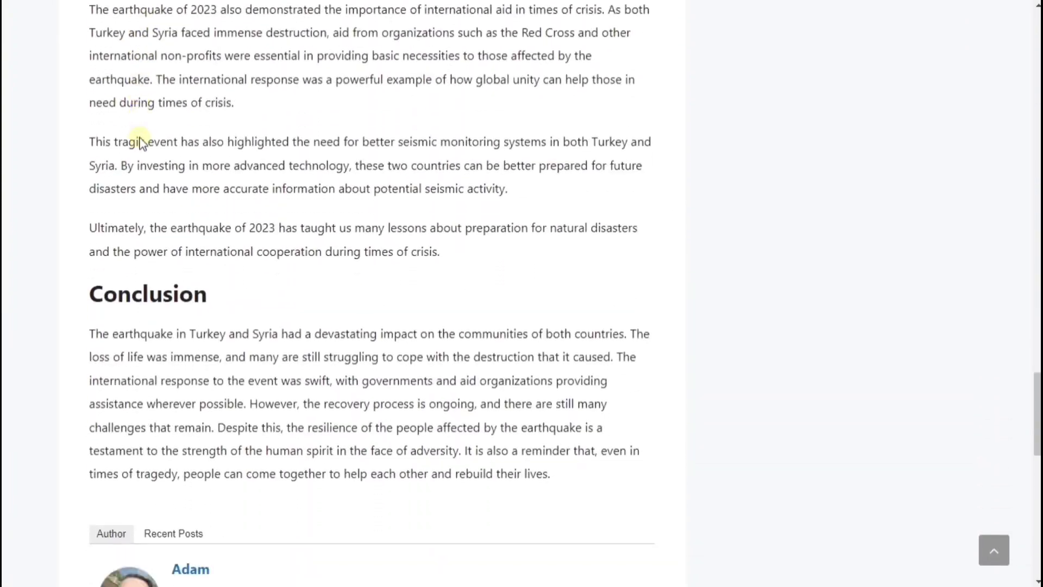
scroll(140, 142, up, 17)
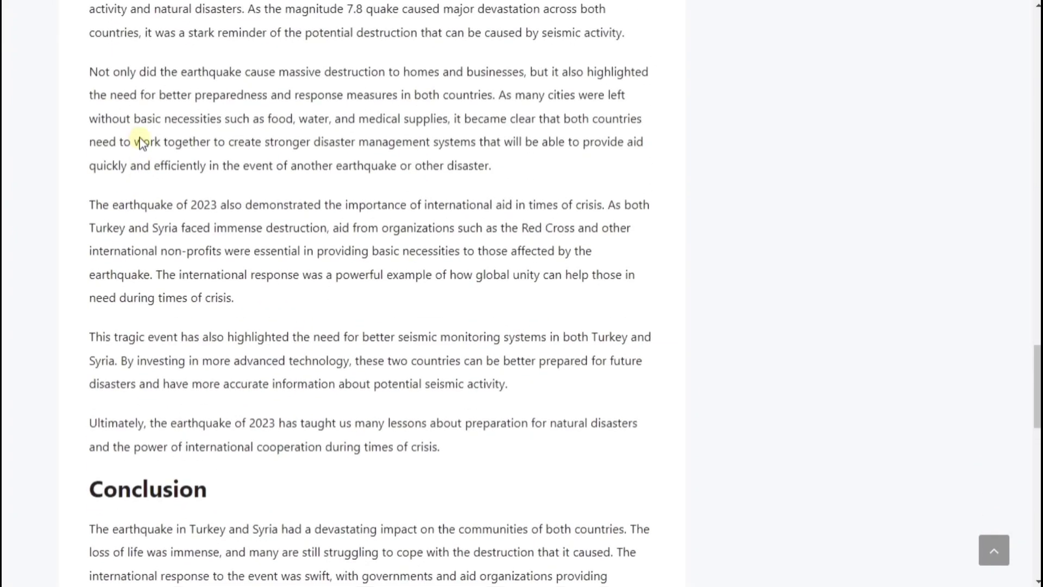
scroll(140, 142, up, 16)
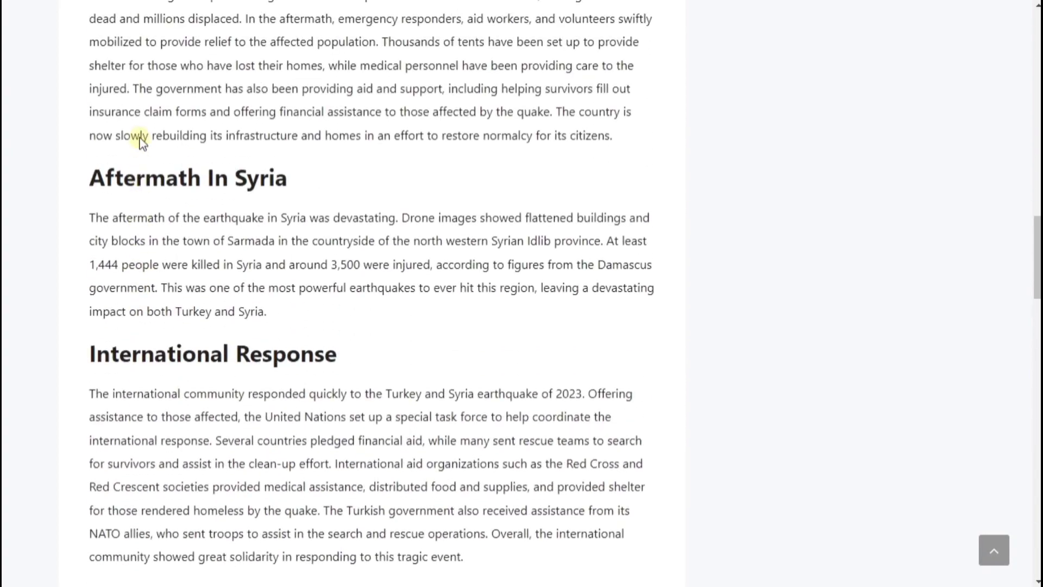
scroll(140, 142, up, 12)
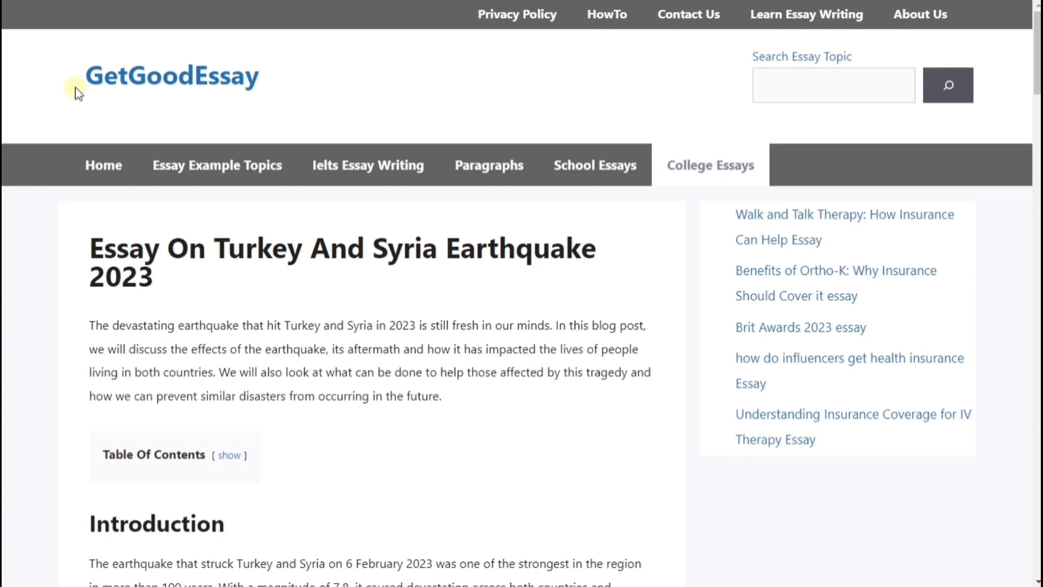
scroll(336, 131, down, 6)
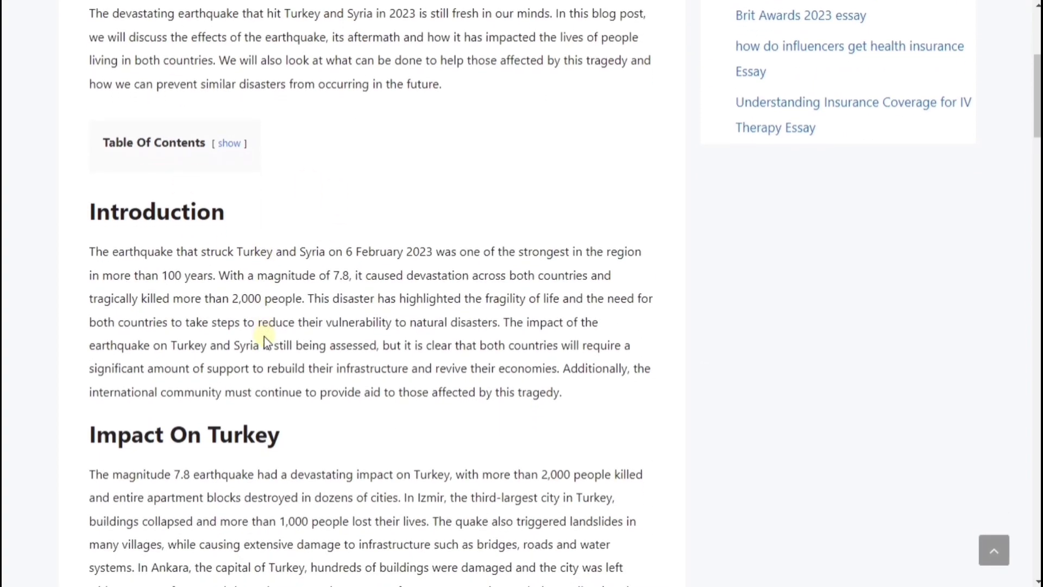
scroll(265, 341, down, 5)
scroll(326, 299, up, 11)
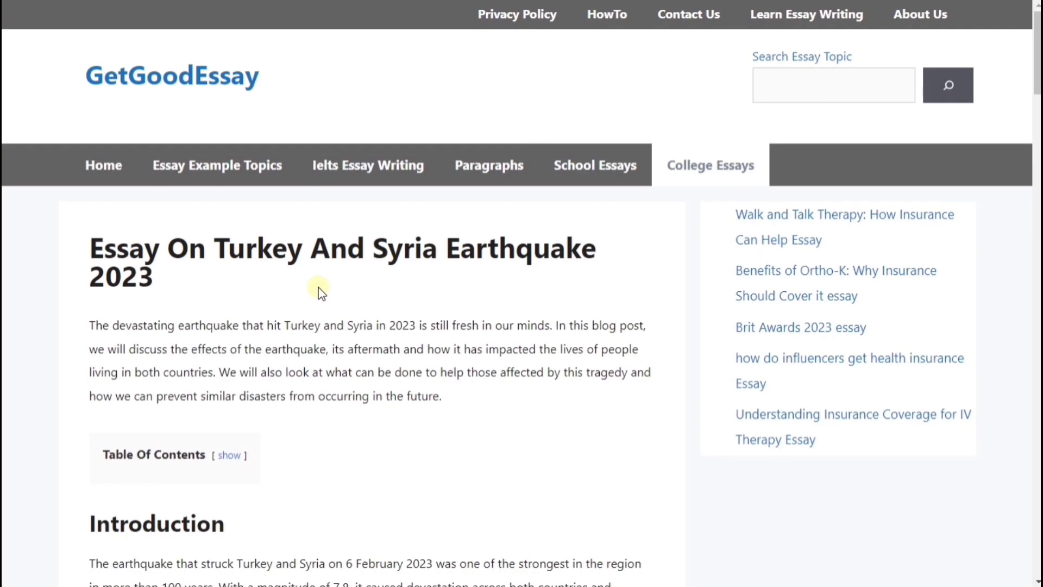
scroll(324, 286, down, 6)
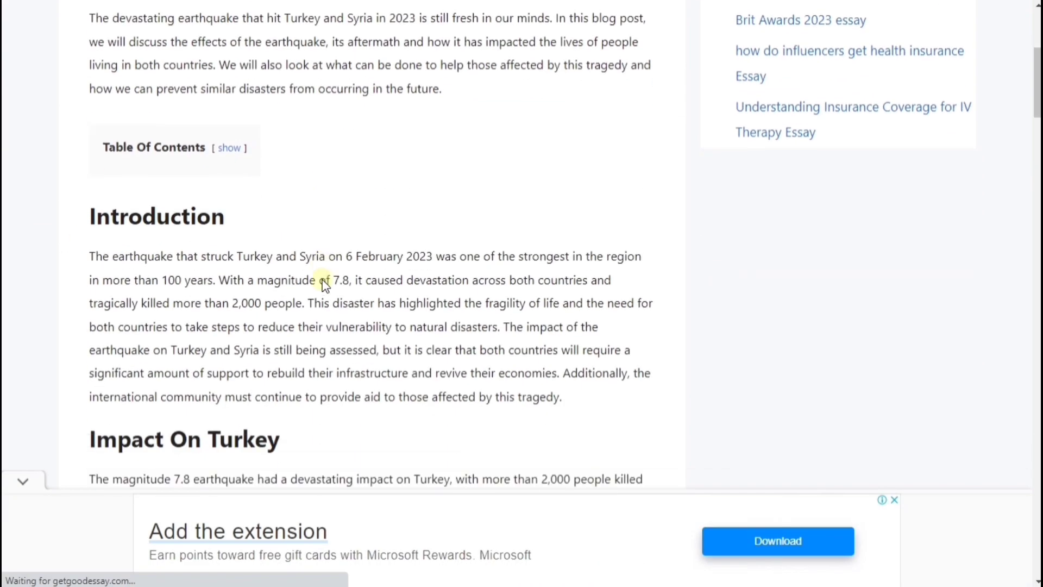
scroll(324, 284, down, 6)
scroll(371, 297, down, 5)
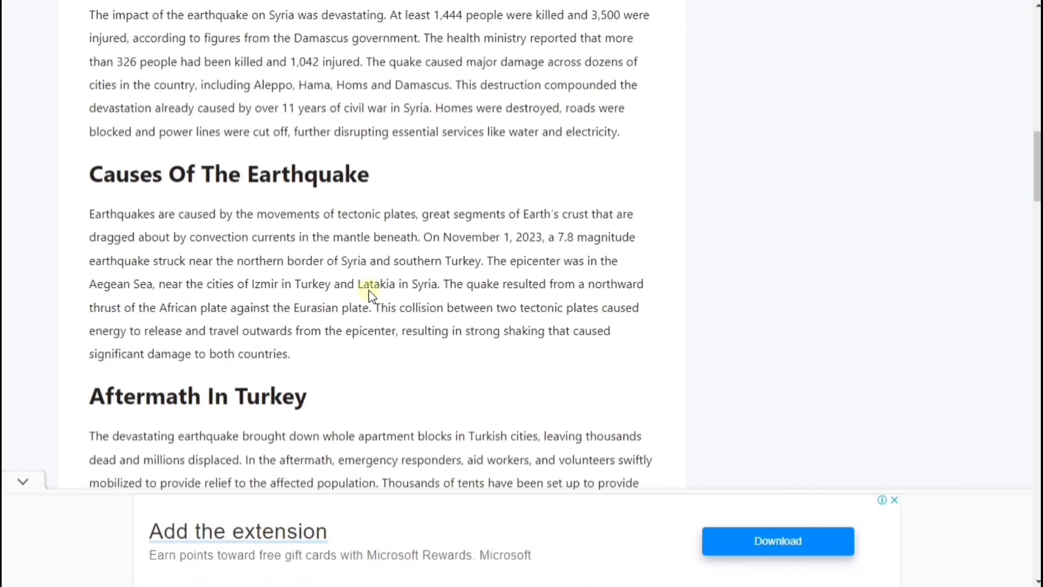
scroll(369, 295, down, 20)
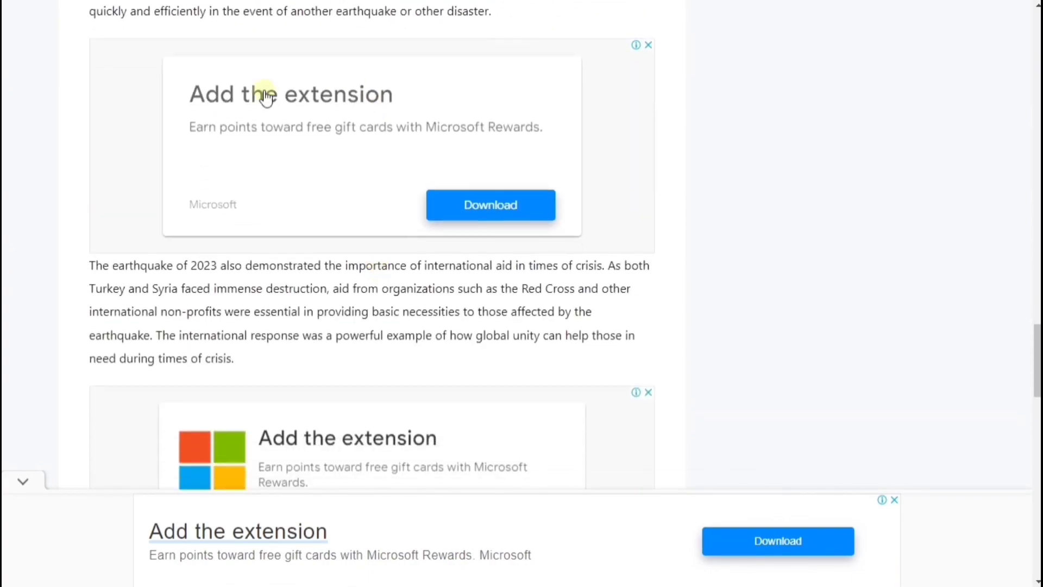
scroll(266, 97, down, 10)
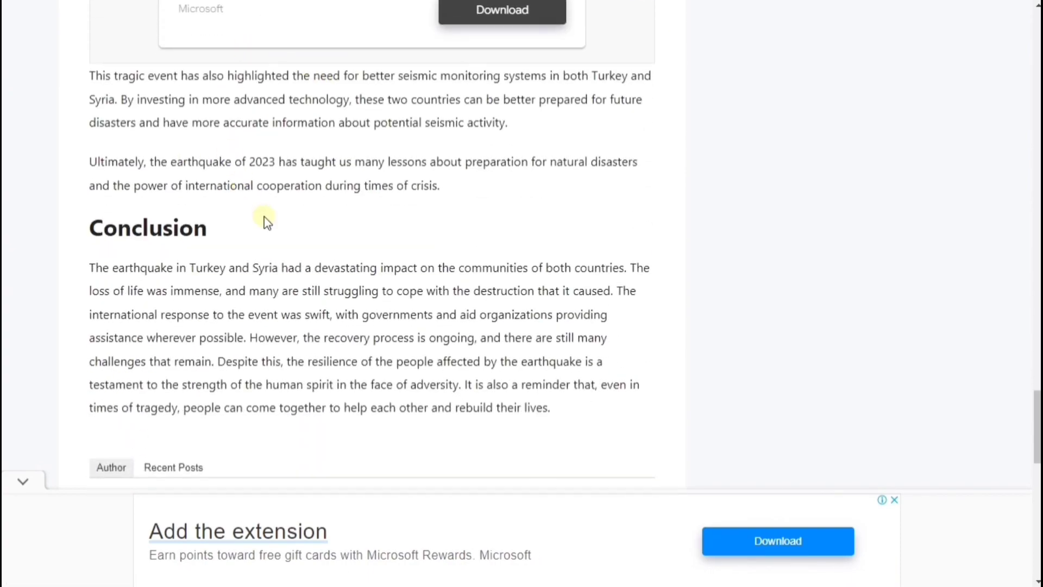
scroll(266, 222, up, 20)
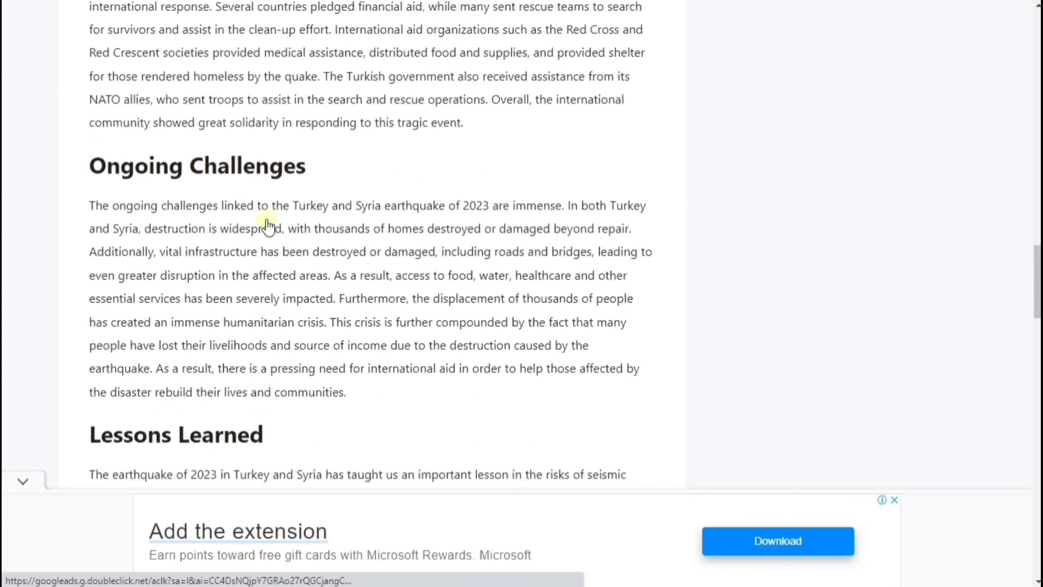
scroll(268, 224, up, 20)
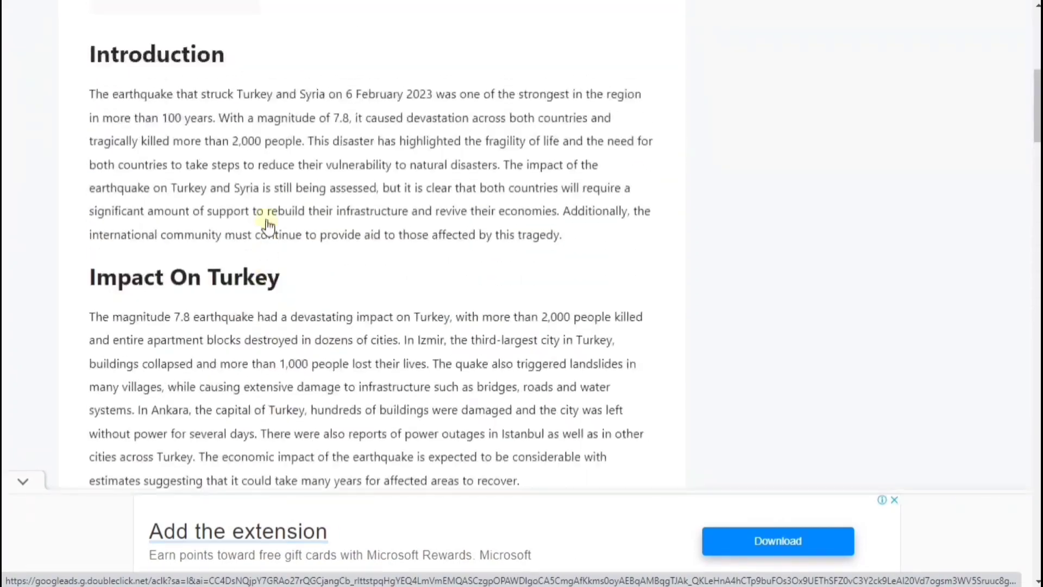
scroll(268, 224, up, 8)
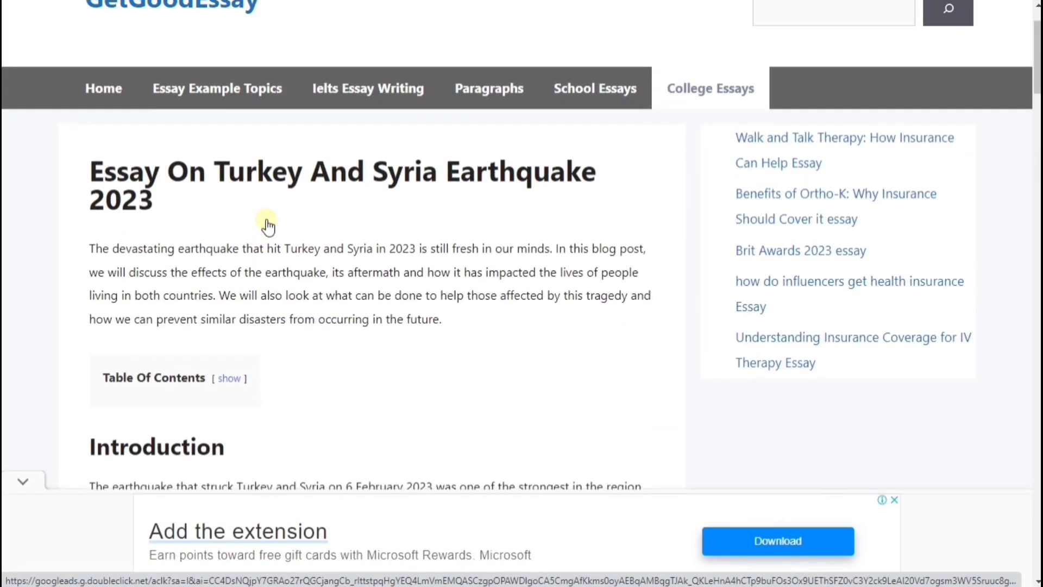
scroll(270, 224, down, 8)
scroll(272, 224, up, 10)
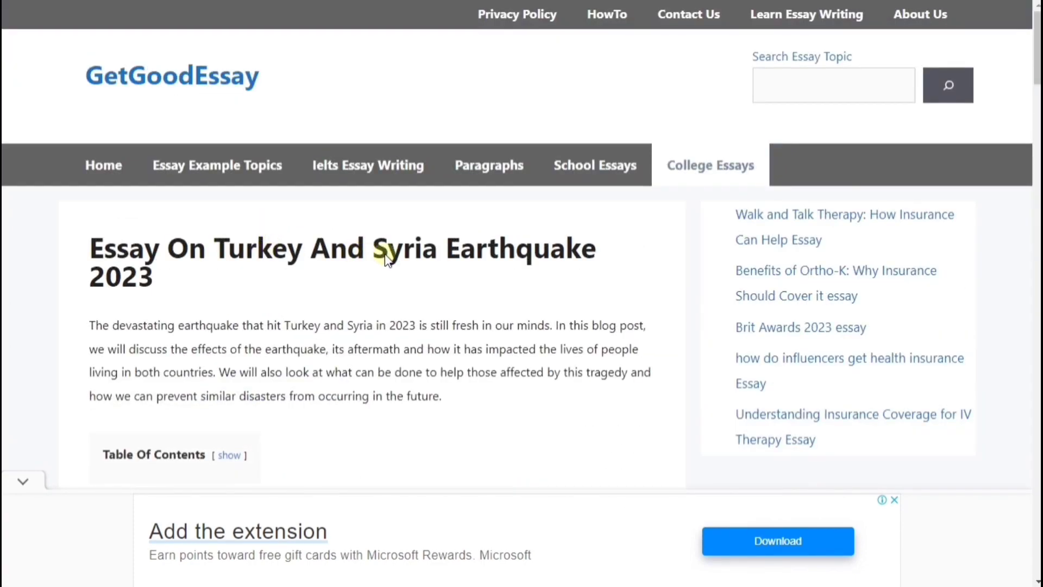
scroll(260, 146, down, 3)
scroll(257, 143, down, 17)
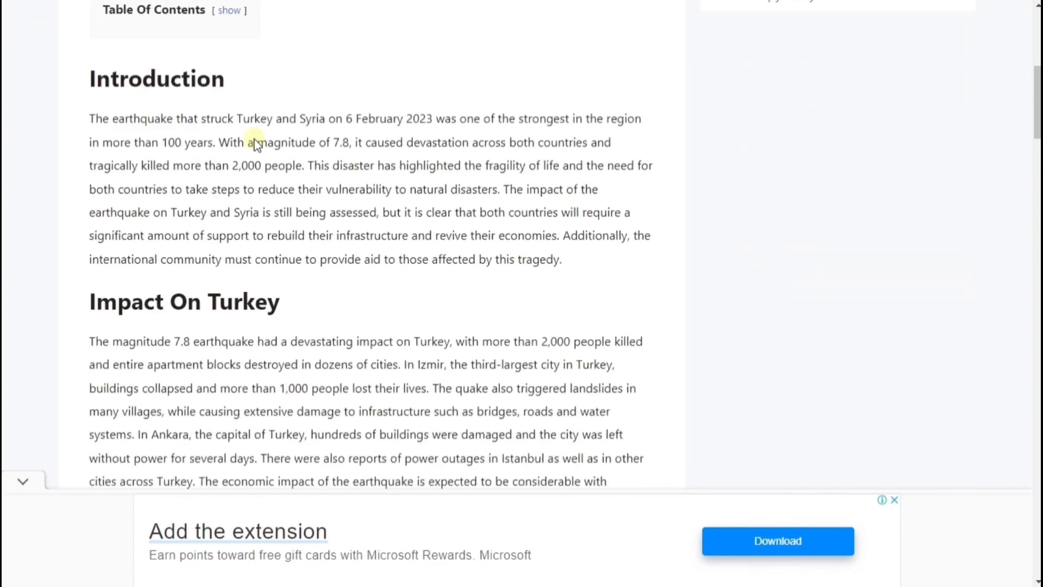
scroll(258, 143, down, 20)
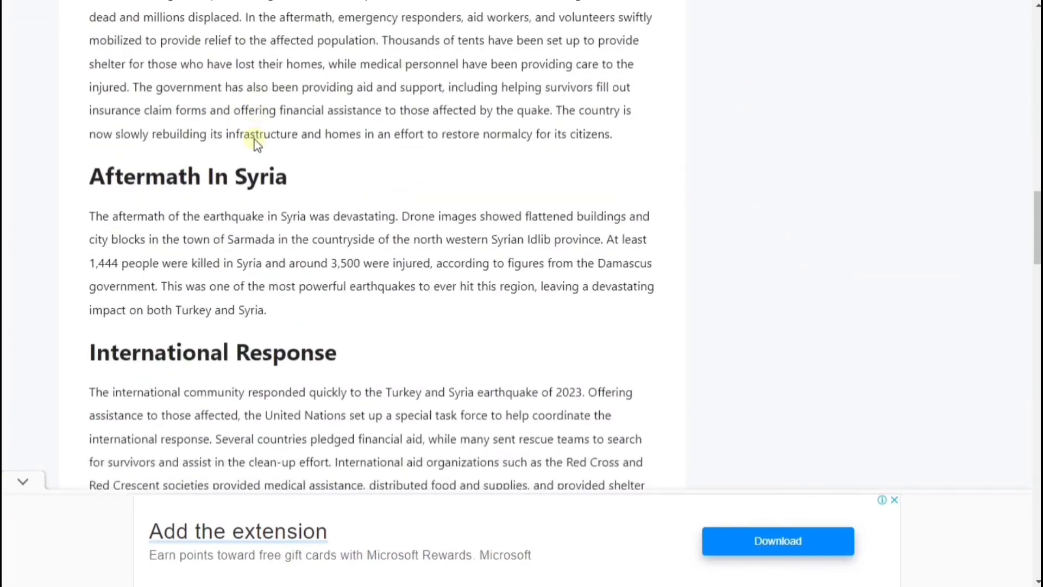
scroll(258, 144, down, 6)
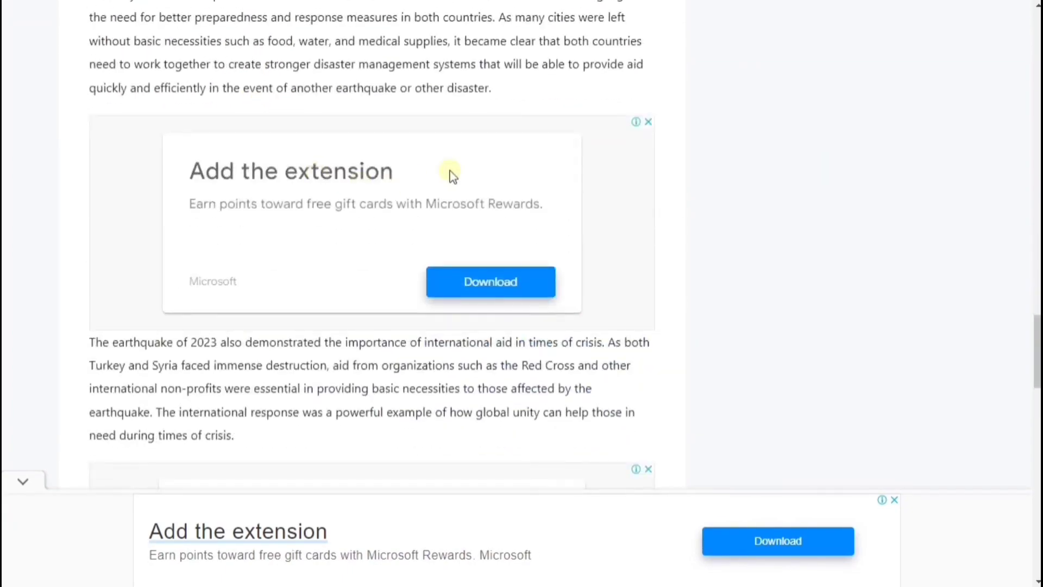
scroll(284, 263, down, 7)
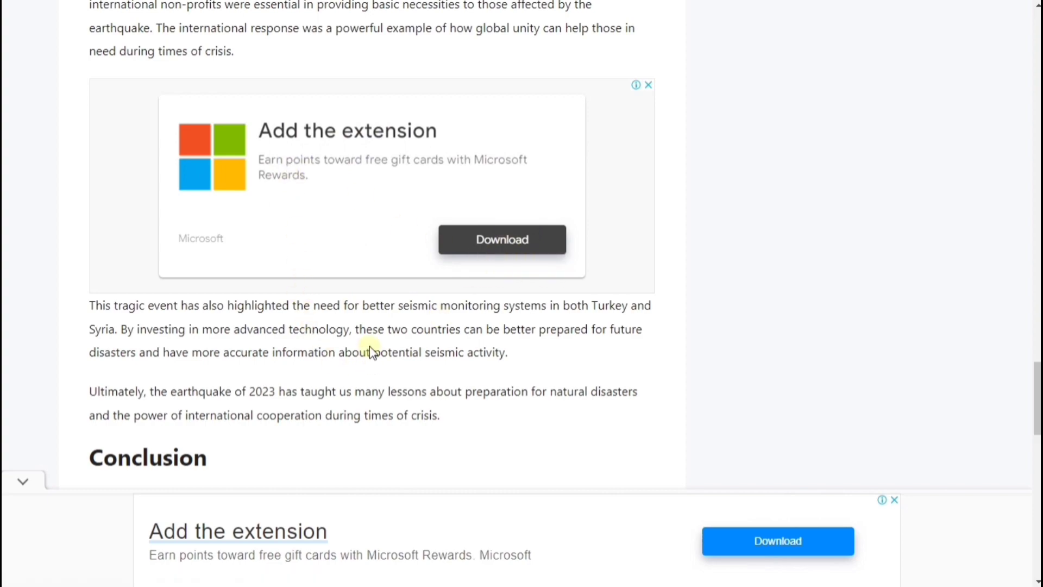
scroll(369, 347, up, 15)
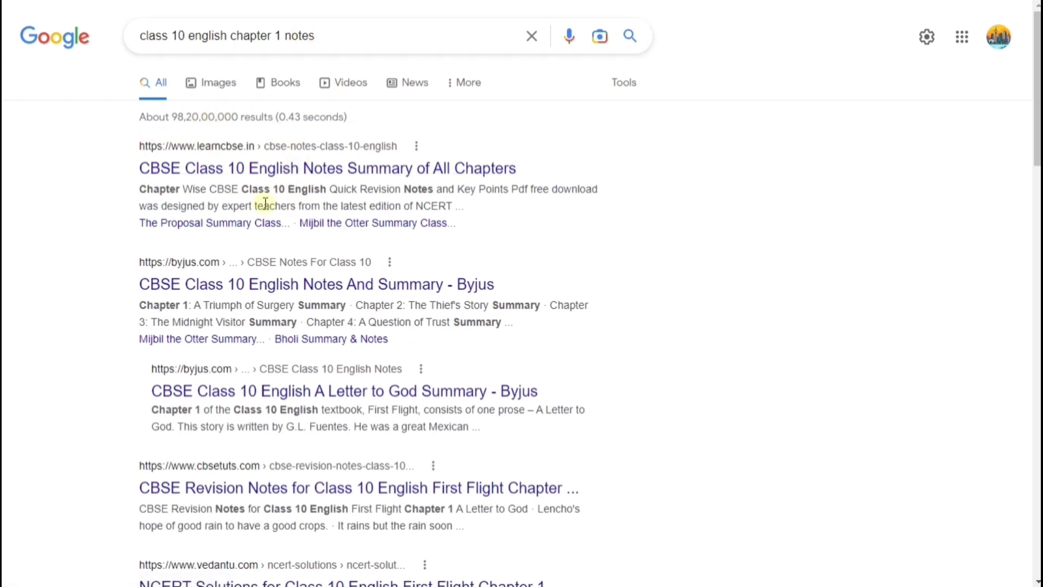
- Replace the Google query with 'bba semester 4 notes' and review the results
double_click(356, 43)
triple_click(356, 44)
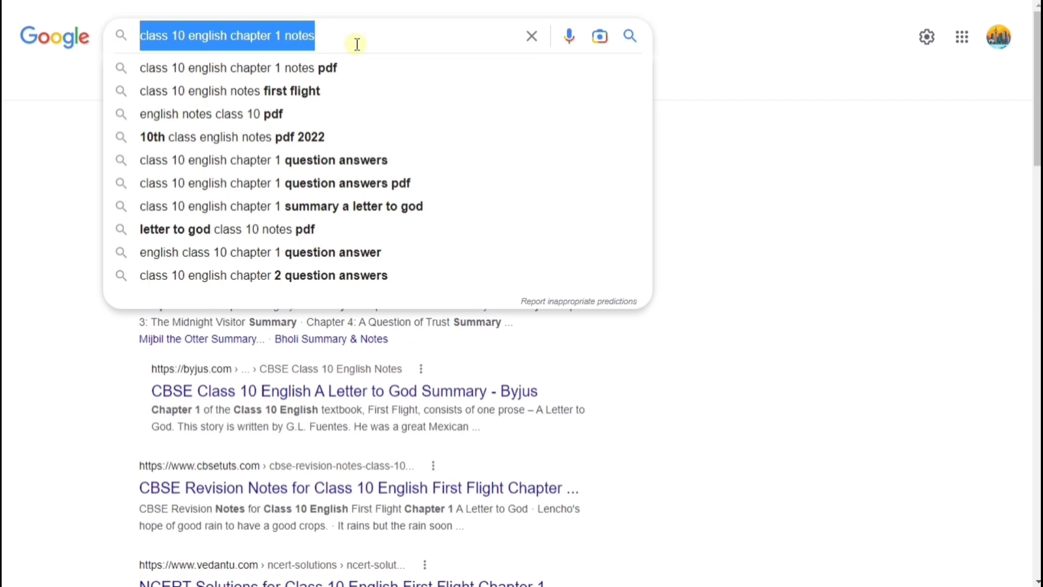
text(bba semeseter 4)
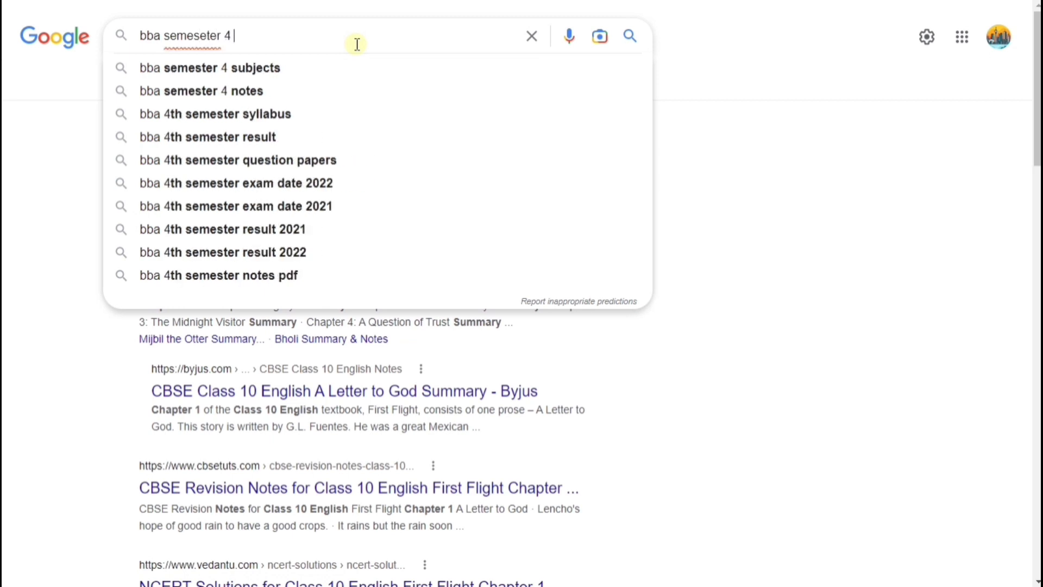
click(361, 91)
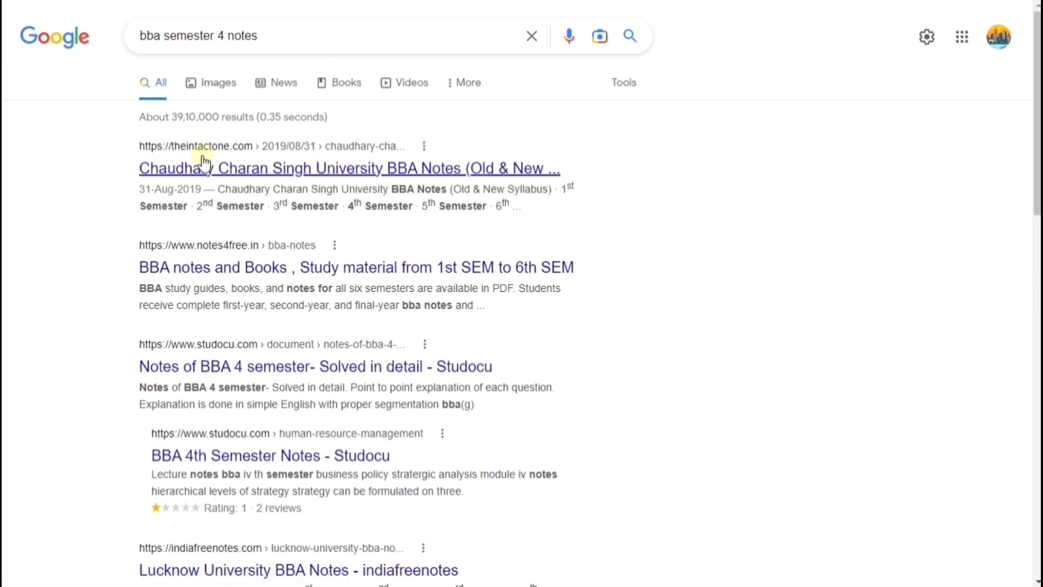
scroll(182, 170, down, 3)
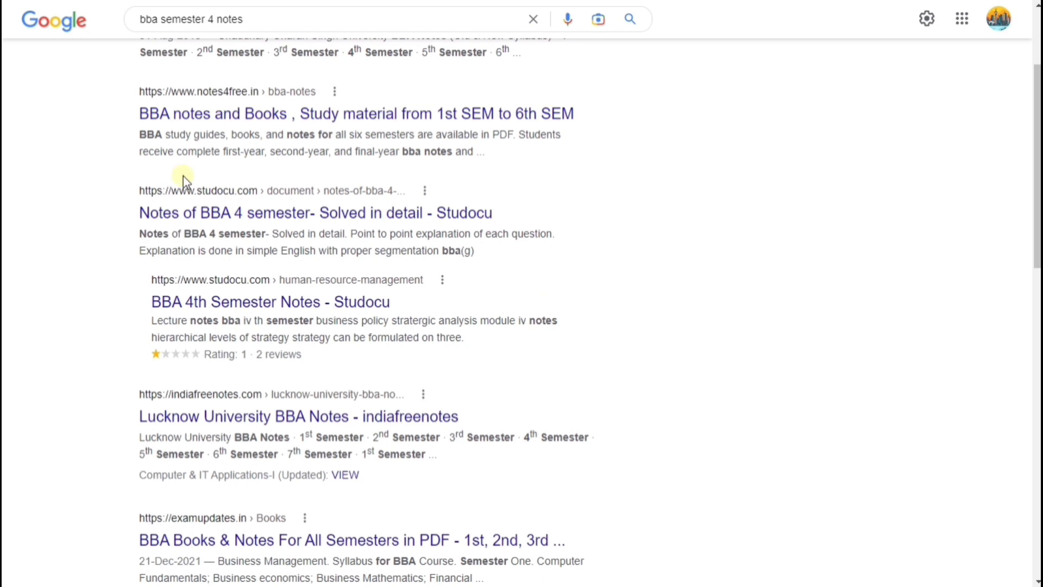
scroll(325, 171, up, 2)
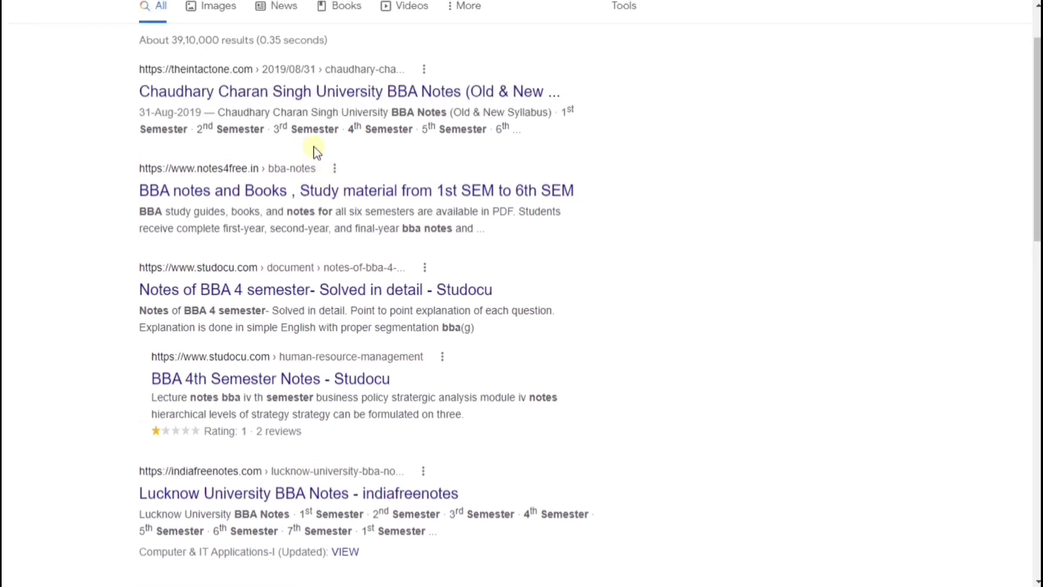
- Open the Chaudhary Charan Singh University BBA Notes page and browse its semester tables
click(341, 93)
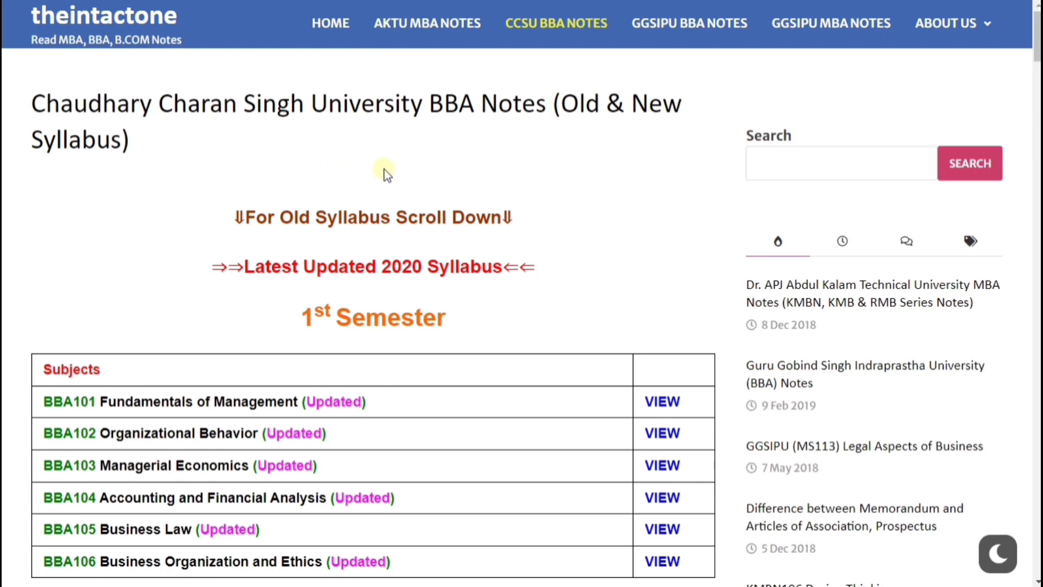
scroll(381, 172, down, 4)
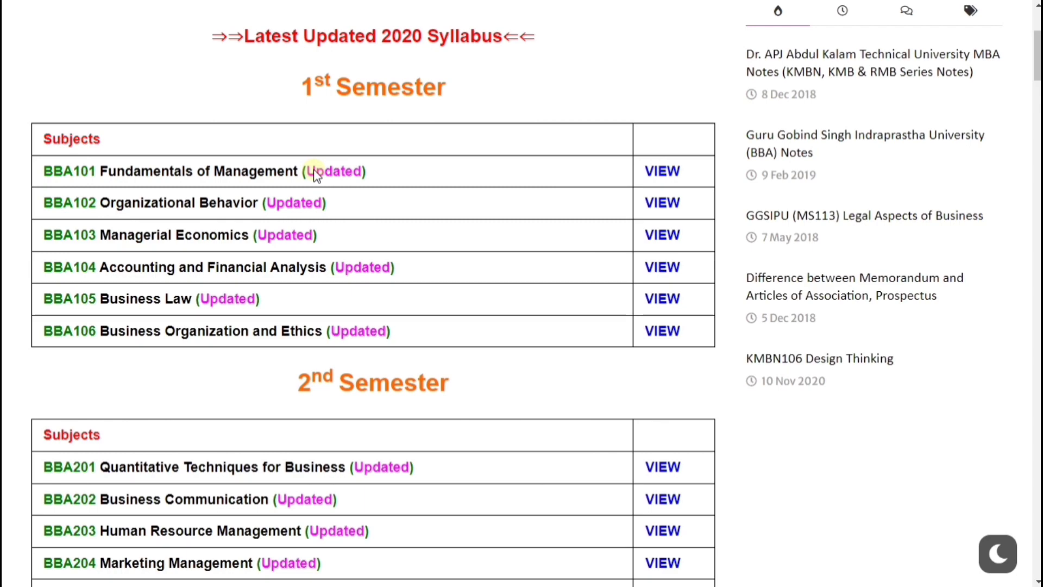
scroll(315, 175, down, 4)
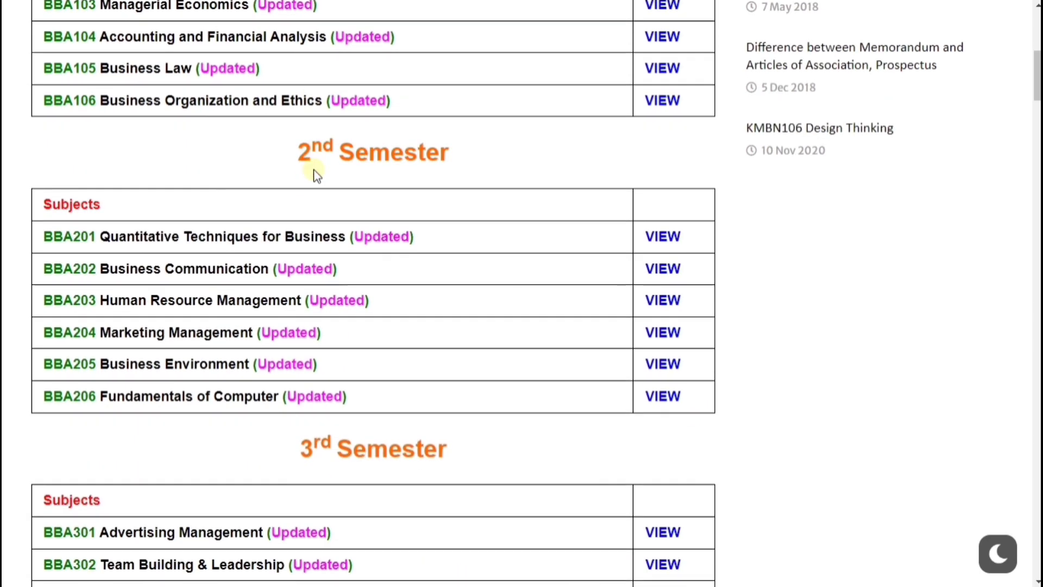
scroll(316, 175, down, 12)
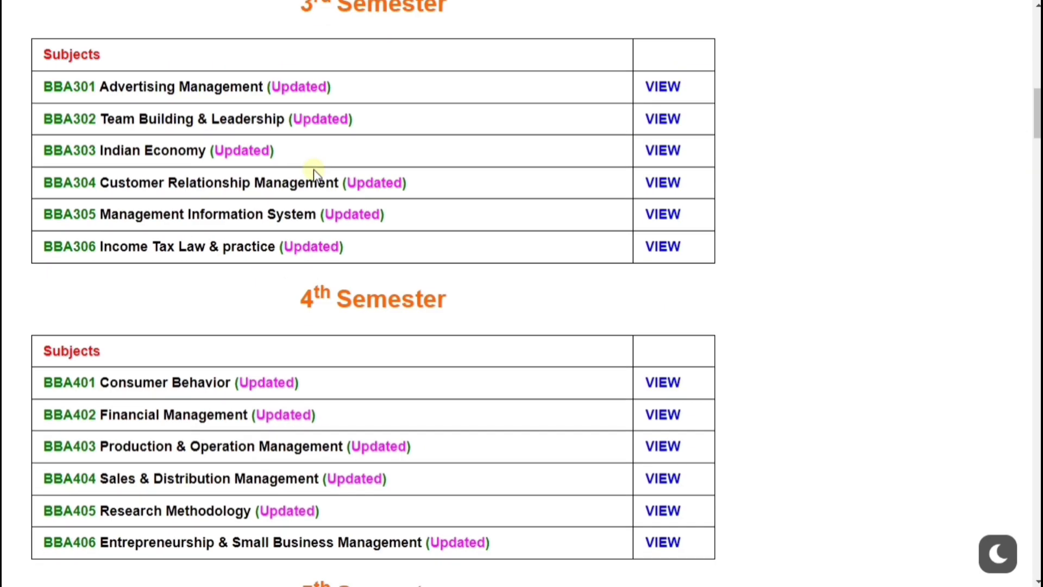
scroll(314, 169, down, 4)
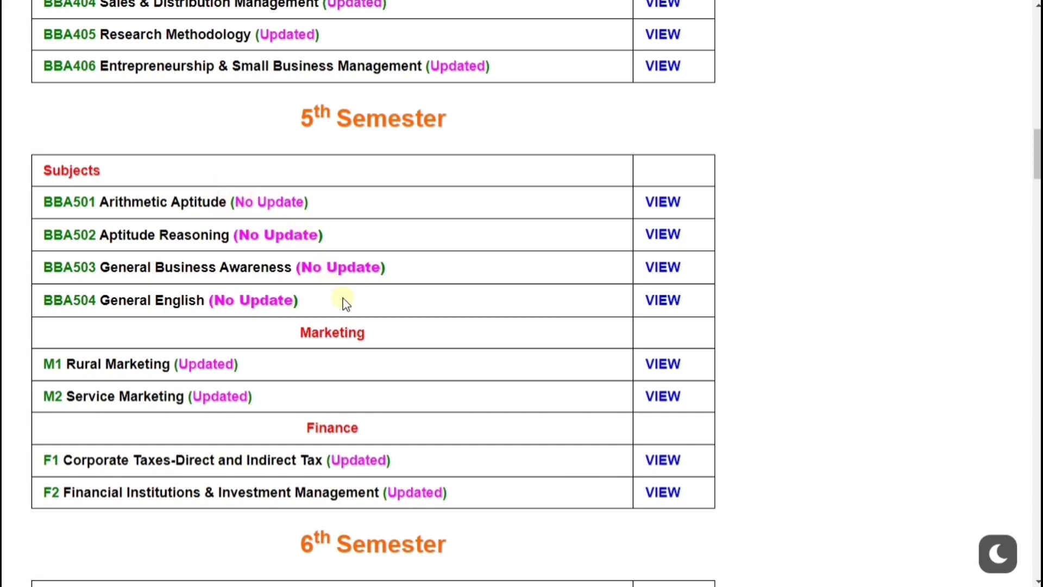
scroll(373, 275, up, 18)
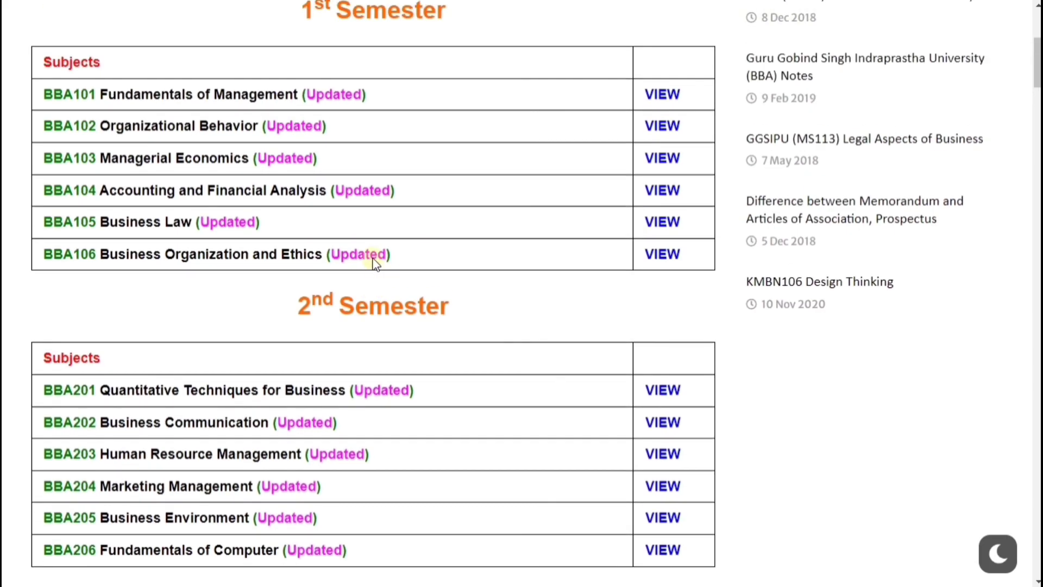
scroll(361, 261, down, 4)
scroll(332, 223, down, 14)
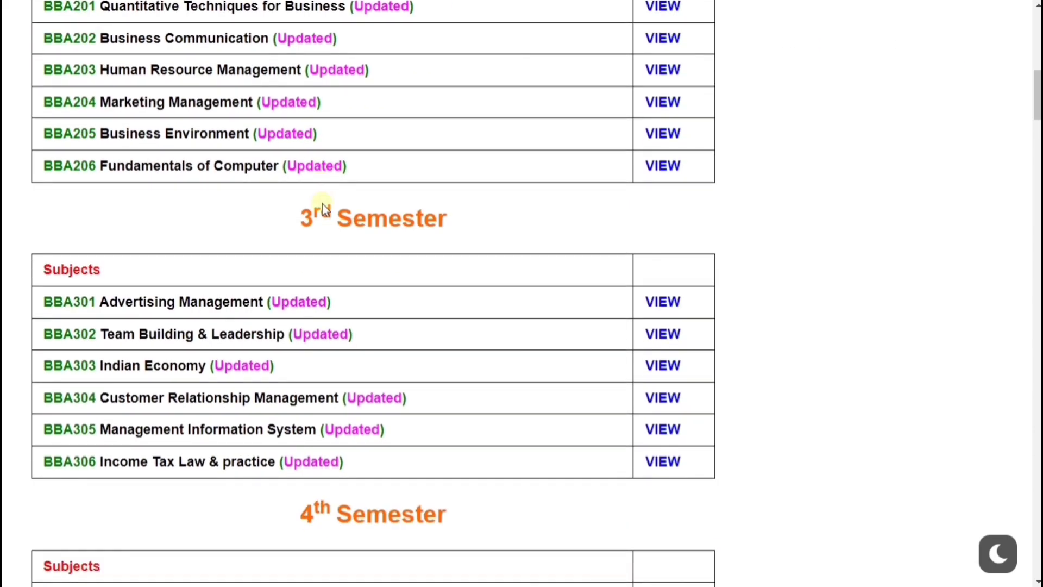
scroll(311, 282, down, 3)
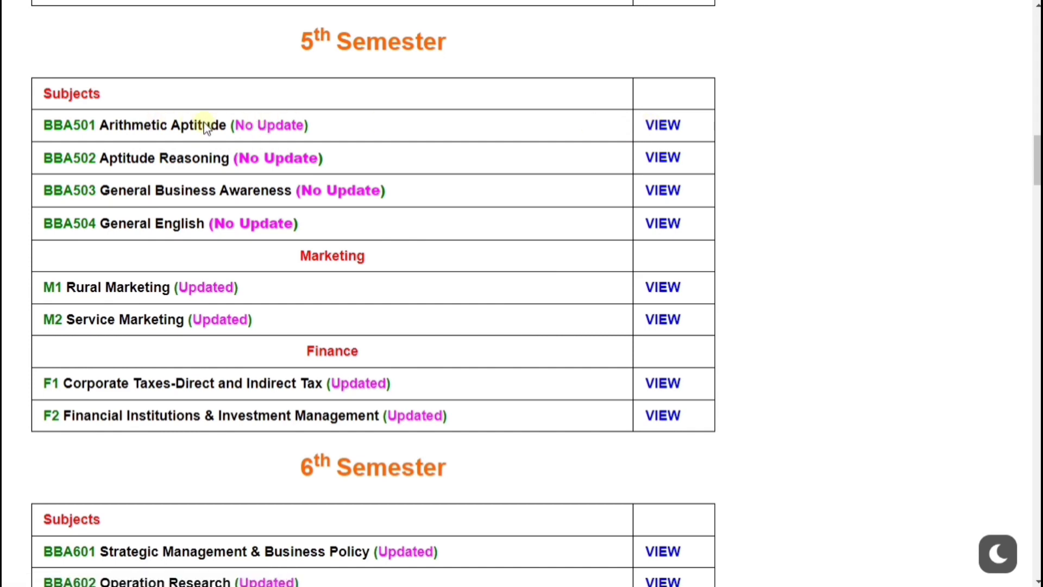
scroll(326, 95, up, 2)
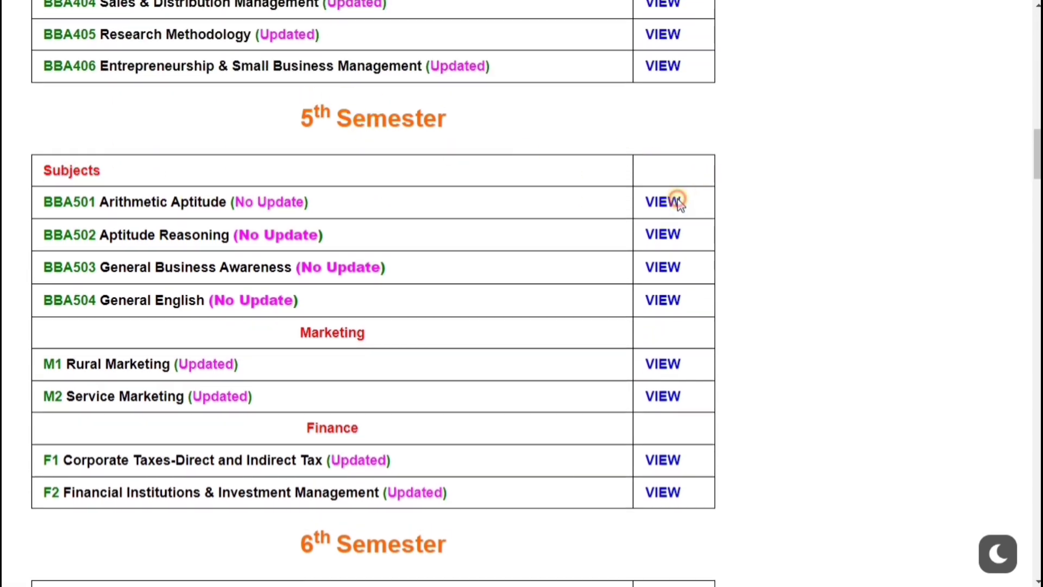
- Open the BBA501 Arithmetic Aptitude notes in another tab and scroll through them
click(677, 200)
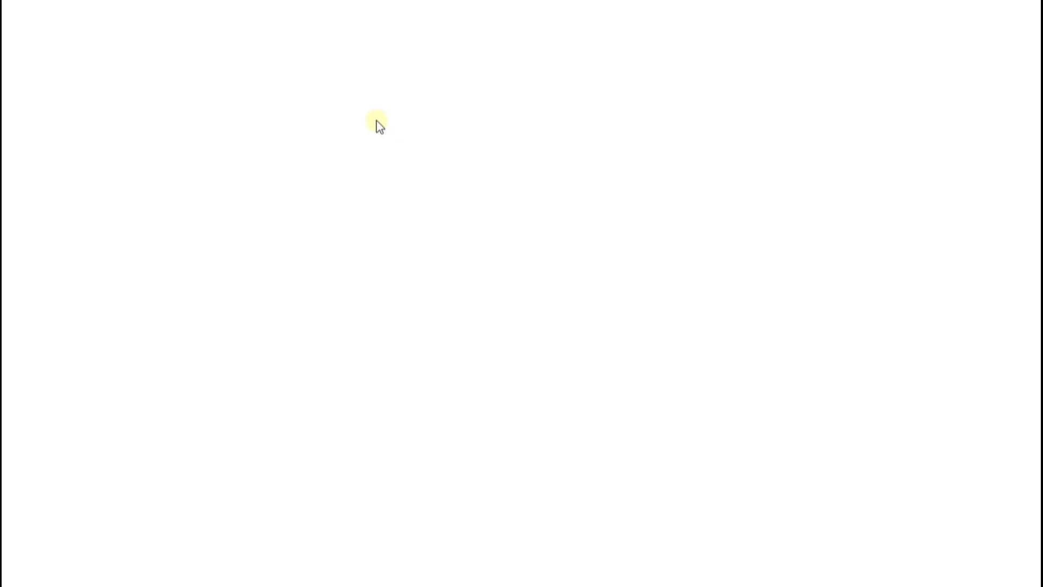
scroll(240, 128, down, 10)
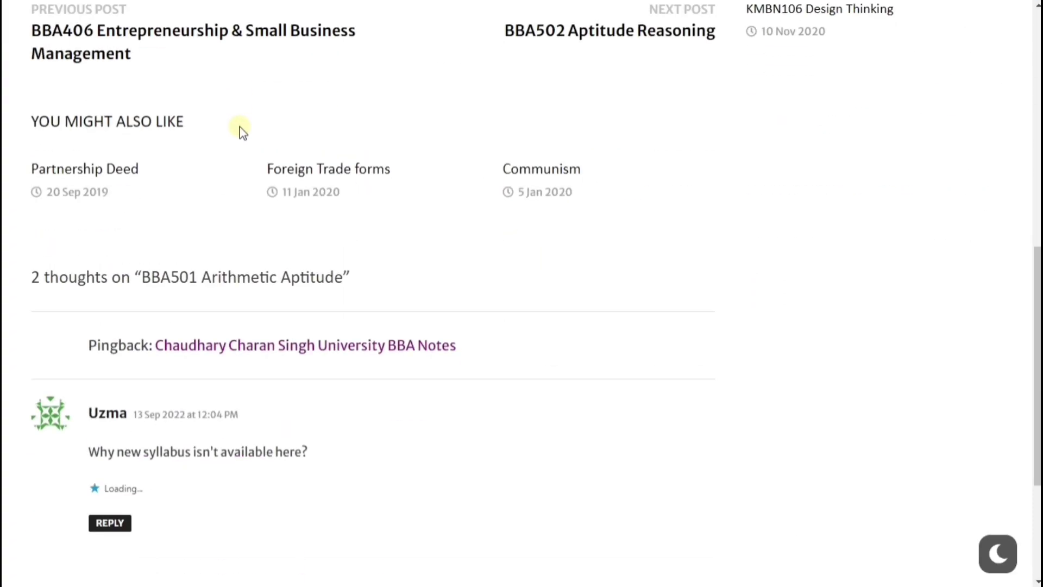
scroll(239, 131, up, 13)
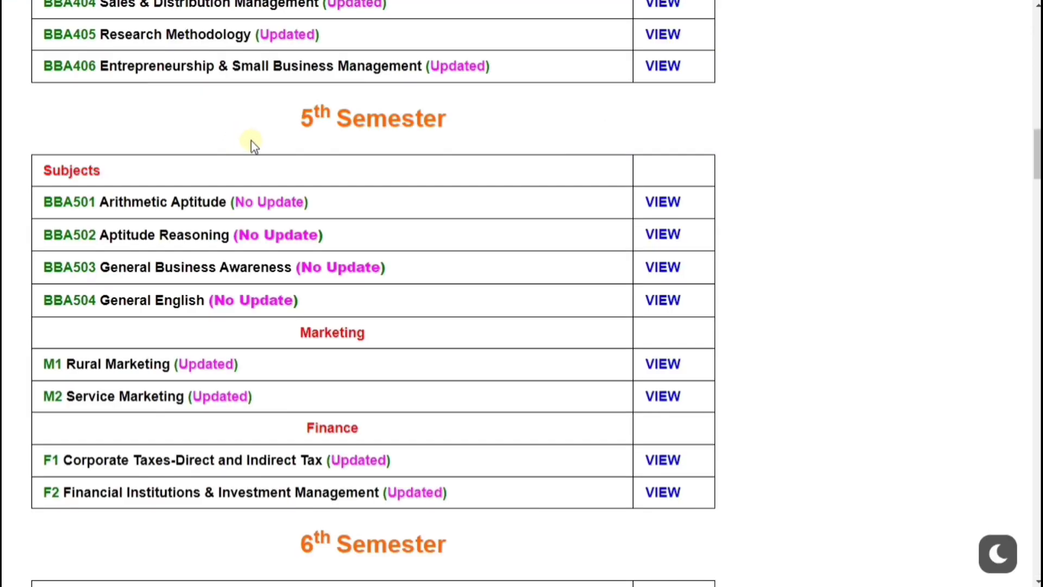
scroll(251, 142, down, 3)
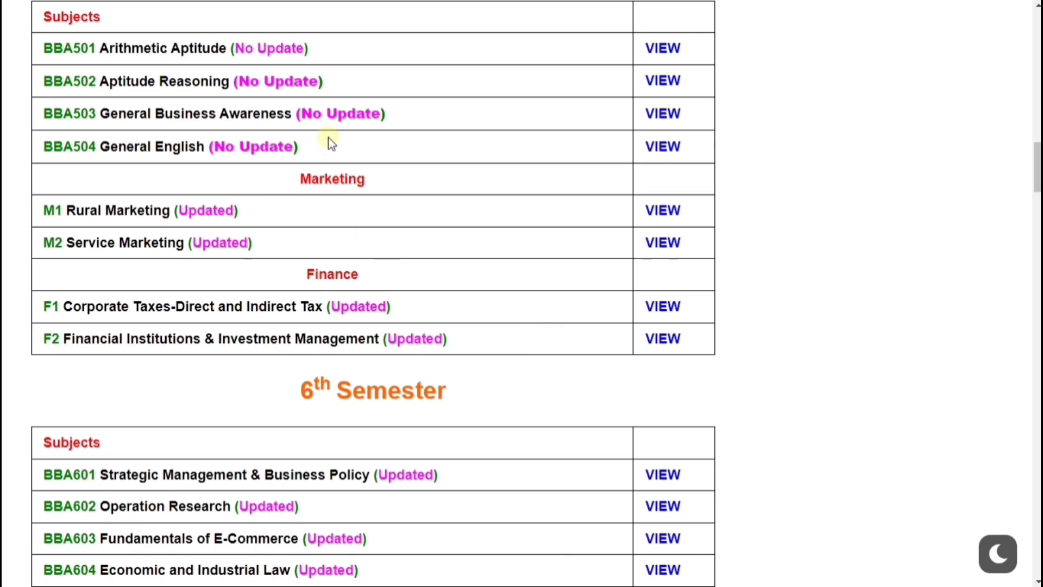
scroll(329, 142, down, 3)
scroll(335, 143, down, 2)
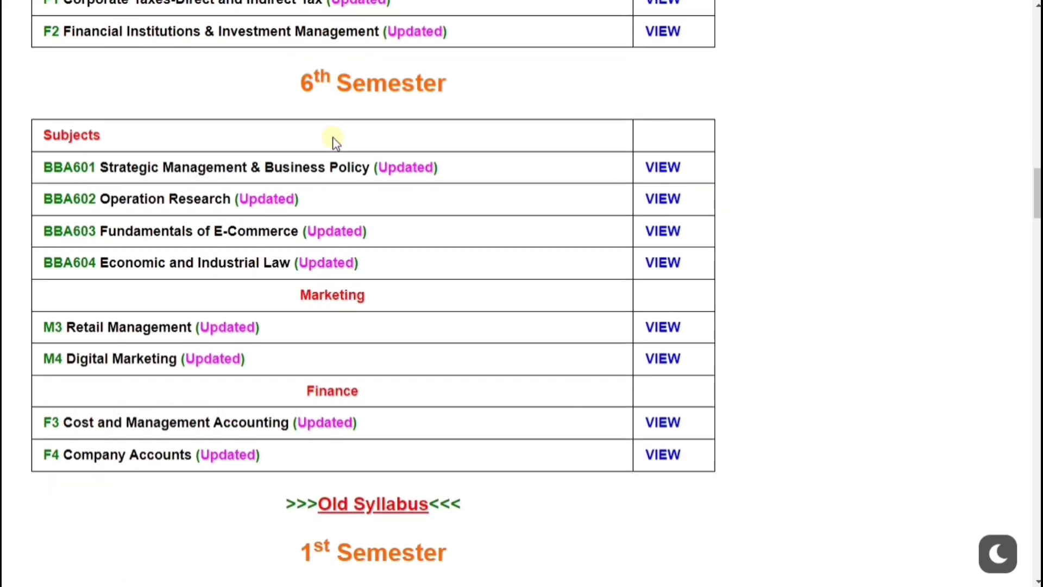
scroll(336, 142, up, 20)
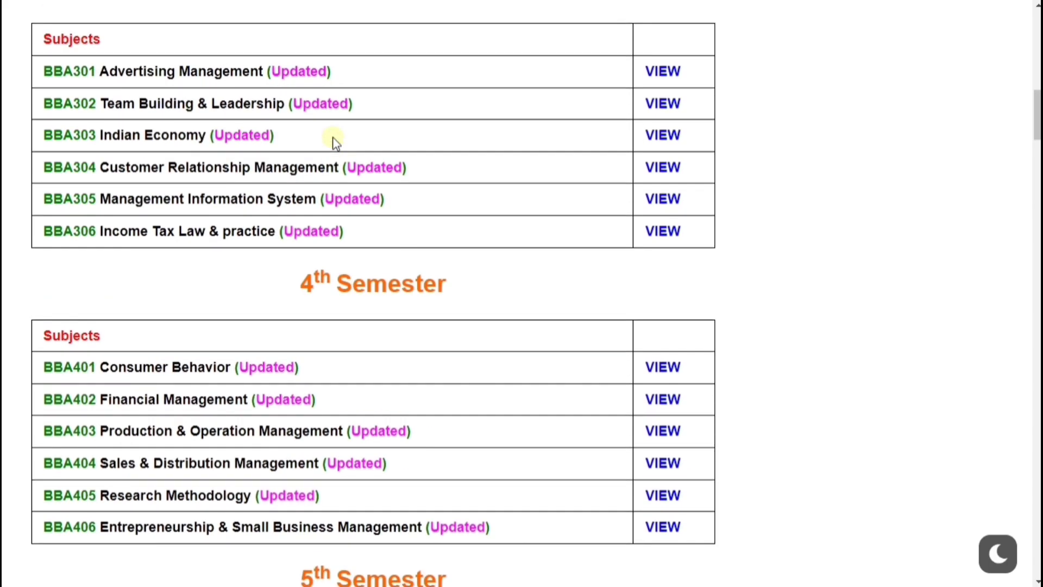
scroll(335, 143, up, 9)
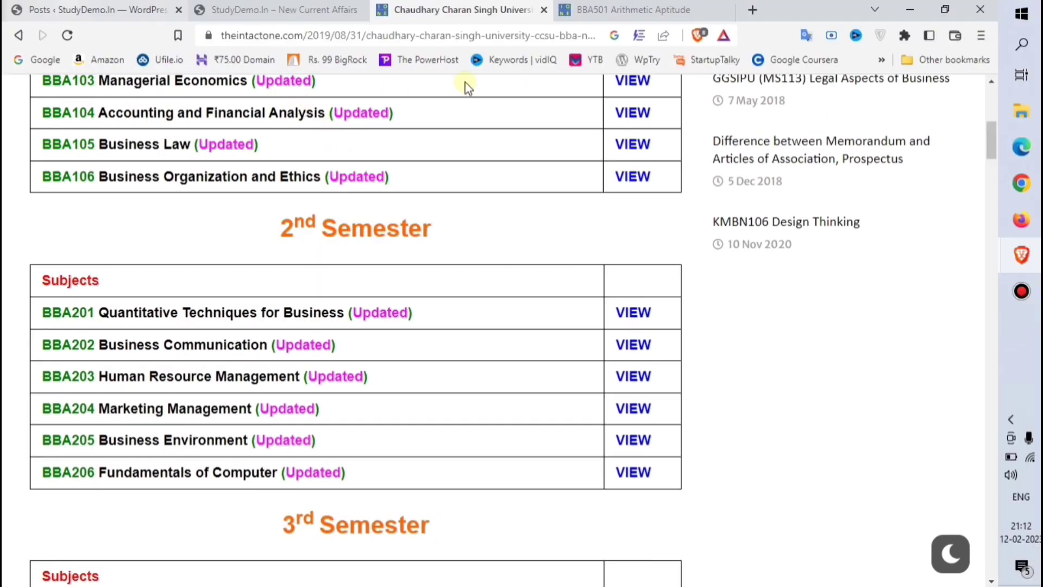
scroll(511, 84, up, 7)
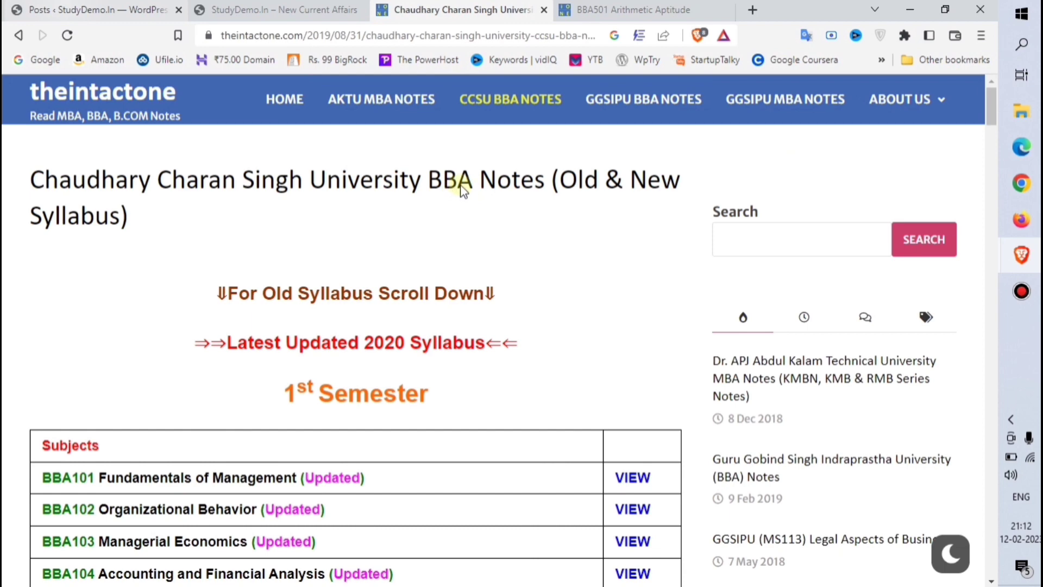
- Close both theintactone tabs, return to WordPress Add New, and dismiss the welcome tour
click(544, 10)
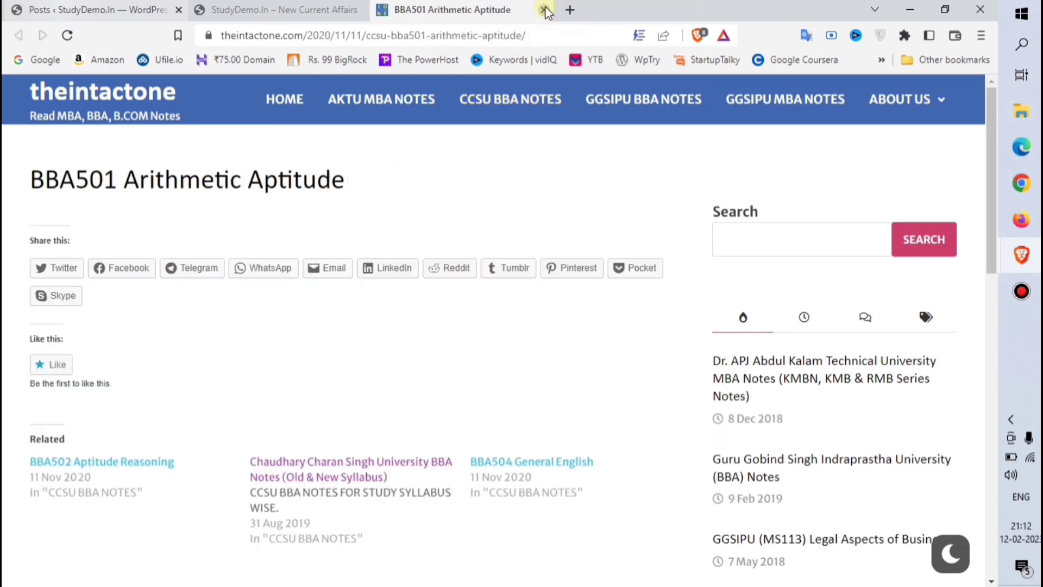
click(545, 10)
click(393, 9)
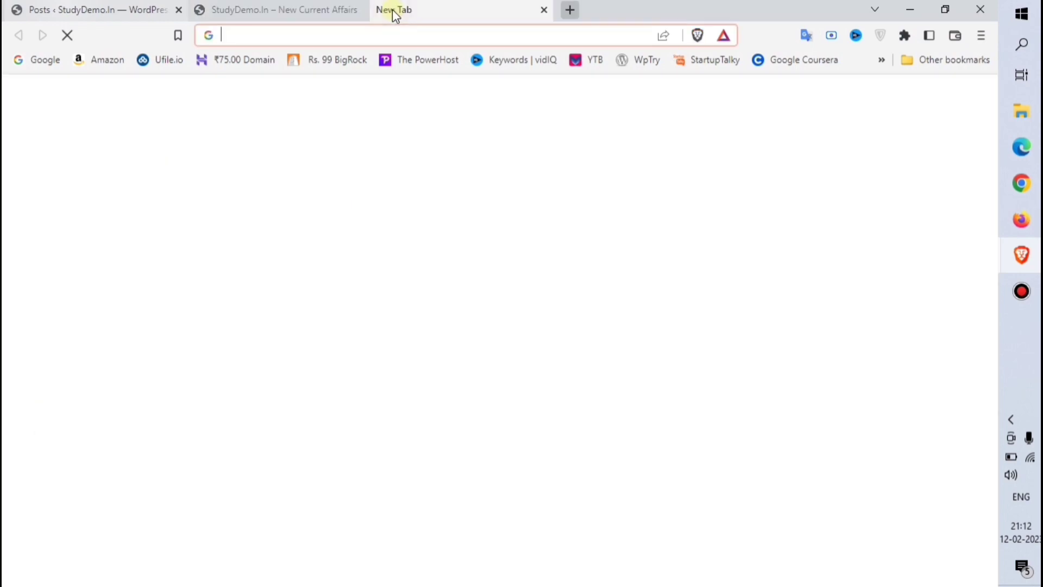
text(g)
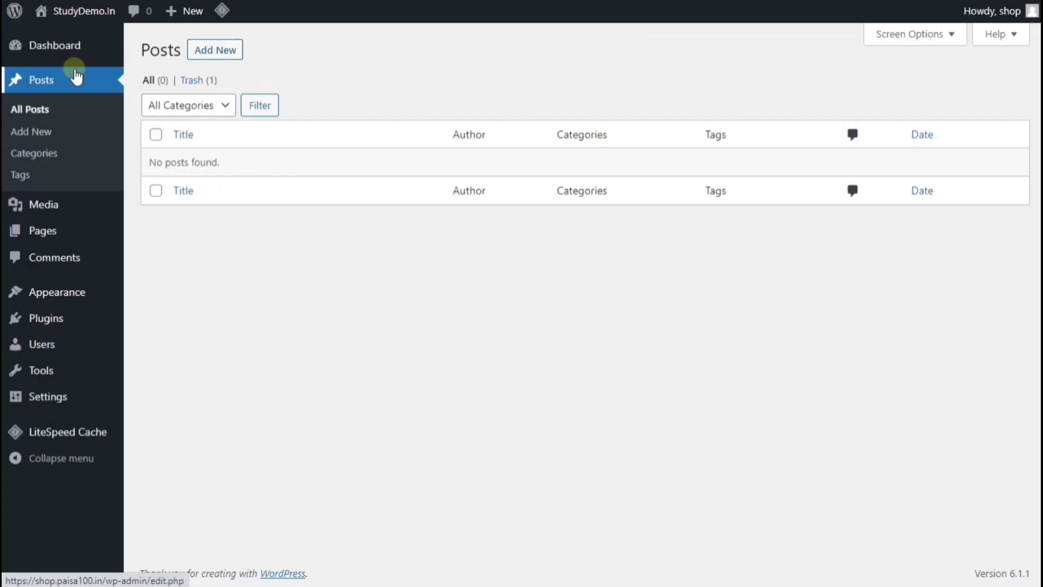
click(220, 55)
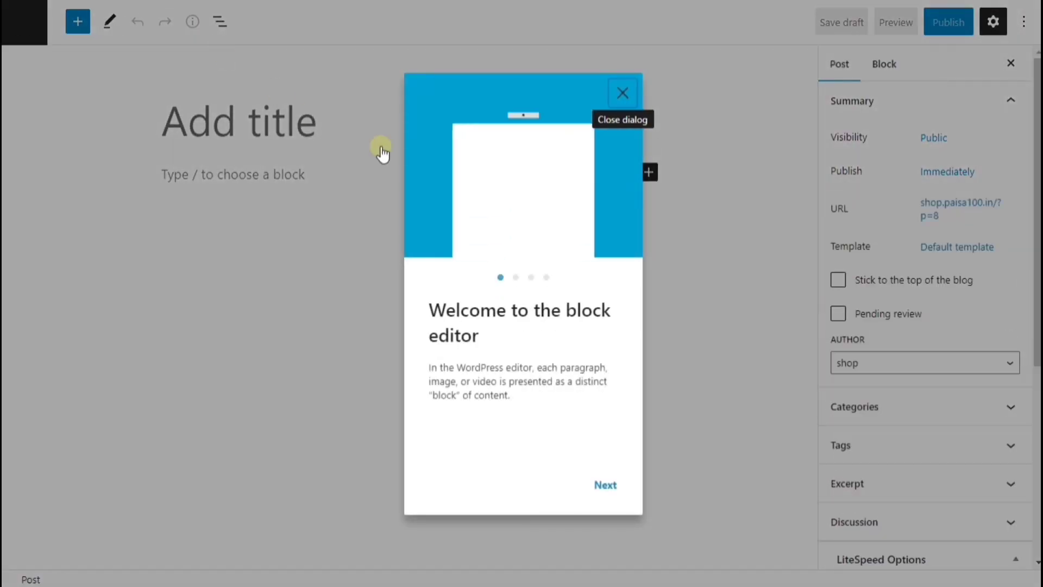
click(623, 95)
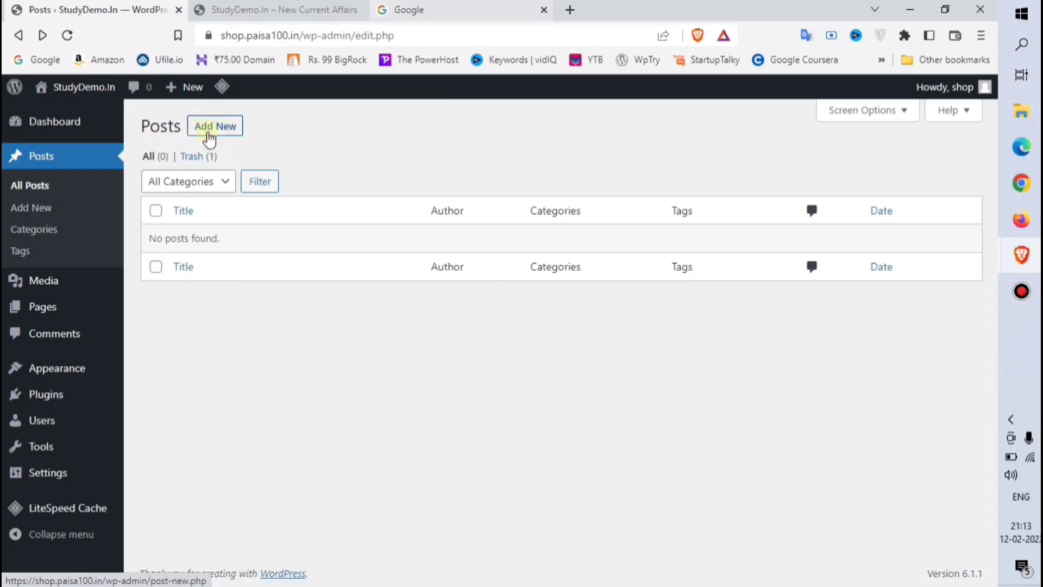
- Install and activate the Classic Editor plugin from the Add Plugins page
mouse_move(46, 401)
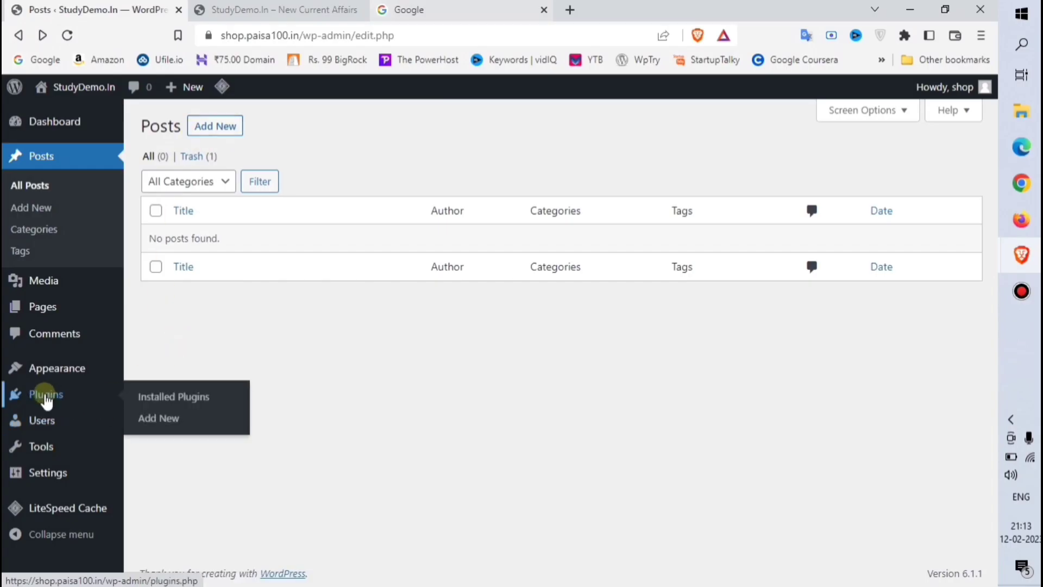
click(147, 420)
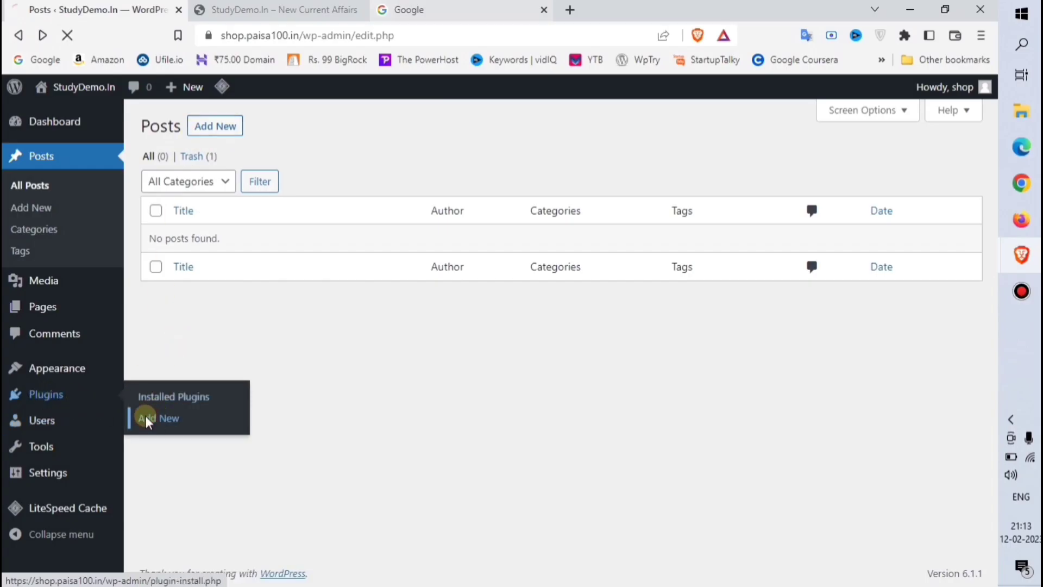
key(F11)
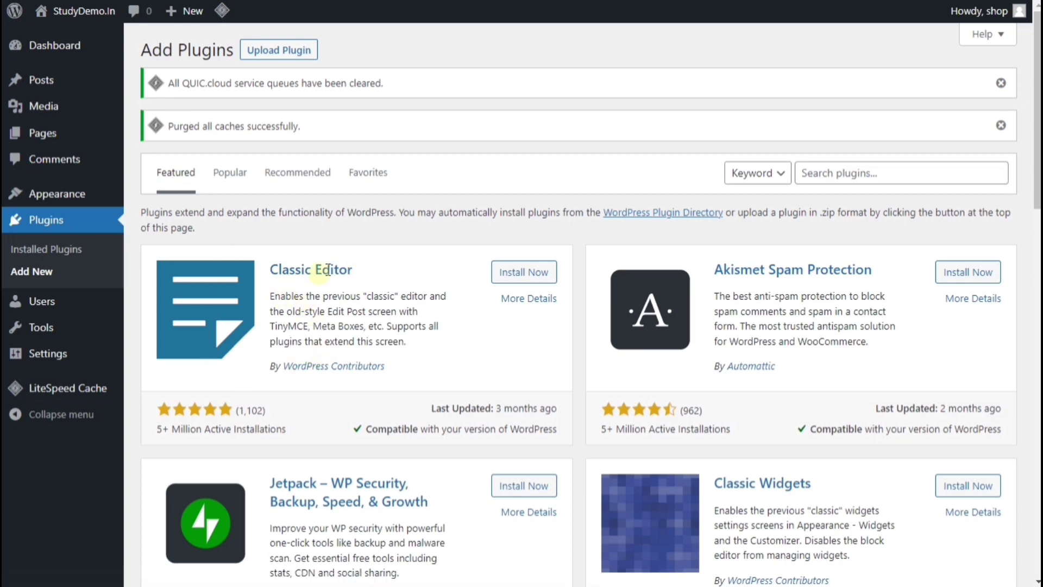
click(536, 273)
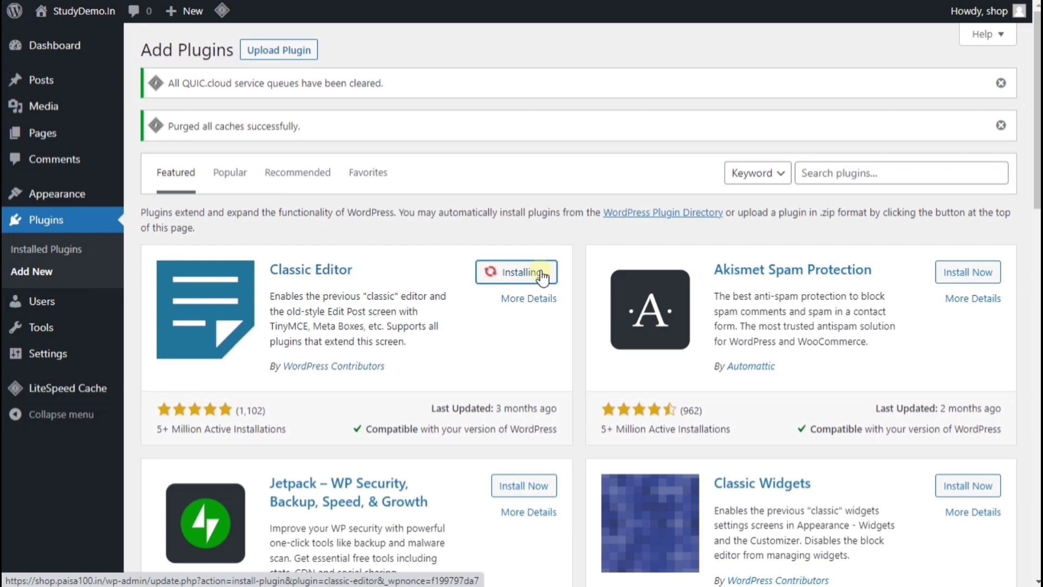
mouse_move(35, 89)
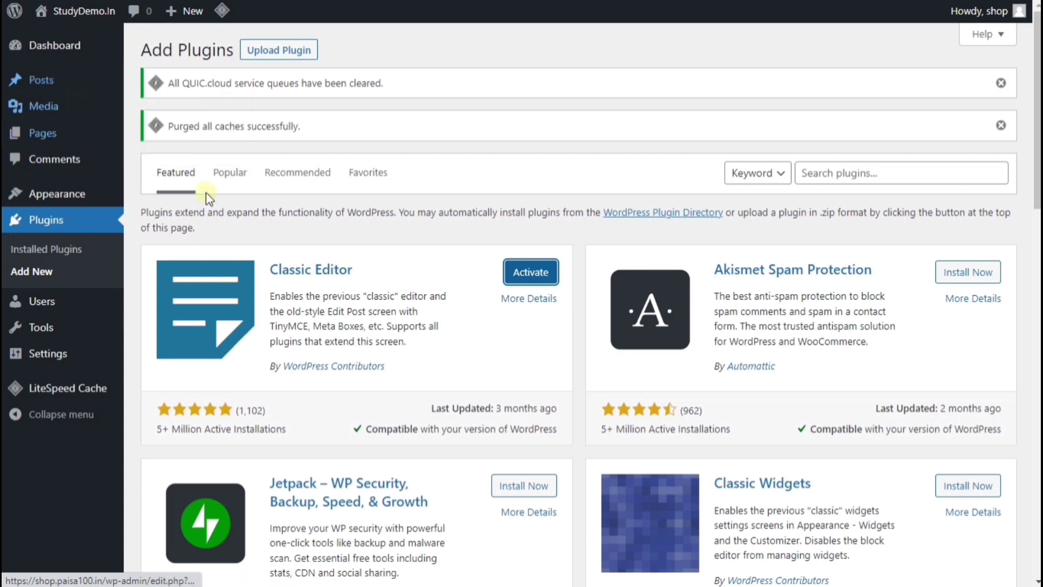
click(542, 276)
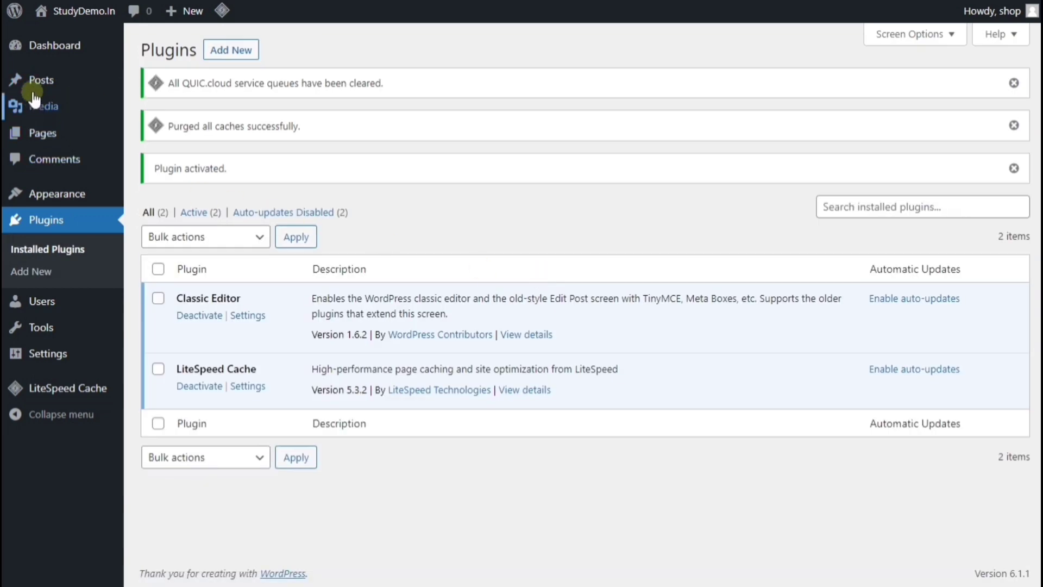
- Start a new post and reveal the editor's extra formatting toolbar row
click(174, 80)
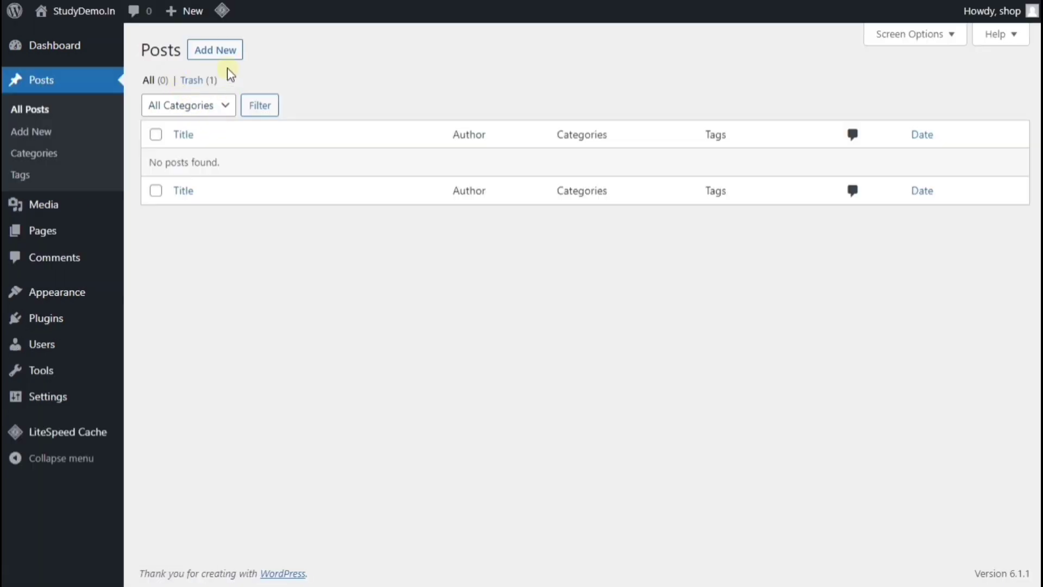
click(215, 51)
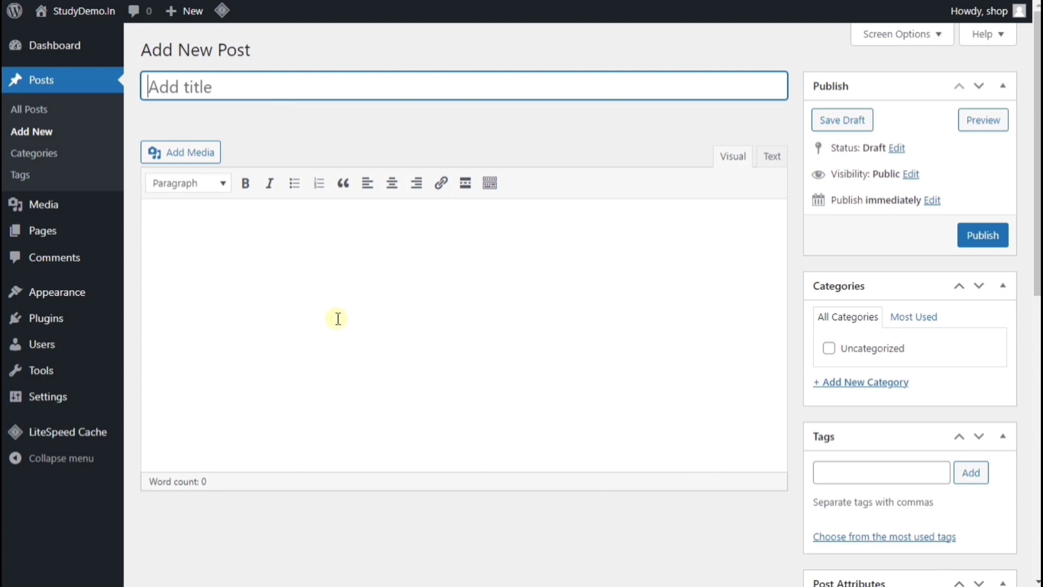
click(491, 191)
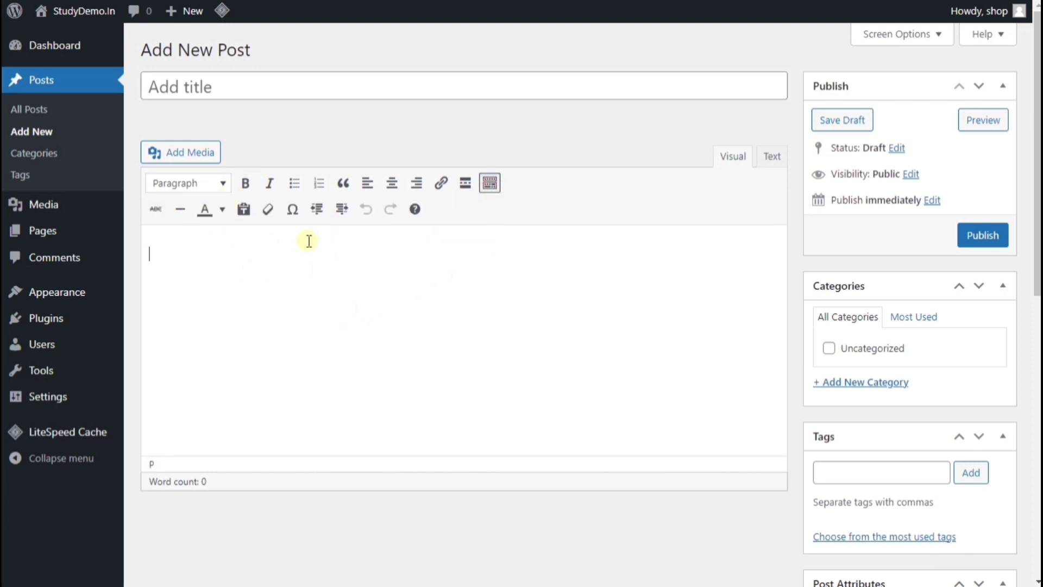
scroll(312, 225, down, 4)
scroll(314, 229, up, 4)
scroll(314, 228, down, 9)
scroll(314, 226, up, 7)
scroll(313, 226, up, 1)
scroll(426, 237, down, 2)
scroll(425, 237, up, 2)
- Title the post 'Write an essay on Turkey & Syria Earthquake 2023' and let the draft autosave
click(226, 94)
text(Write an)
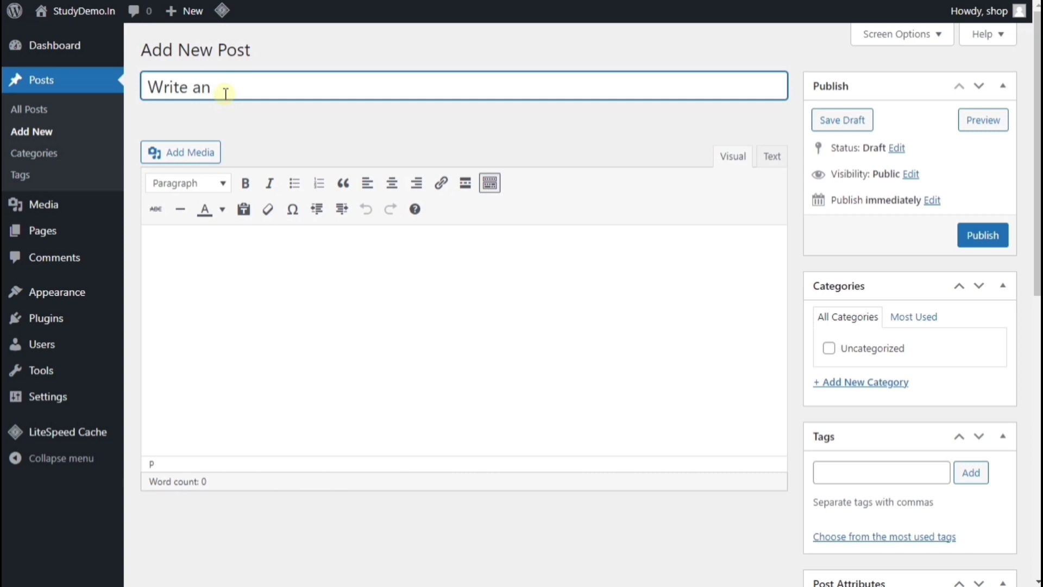
text(ssay on T)
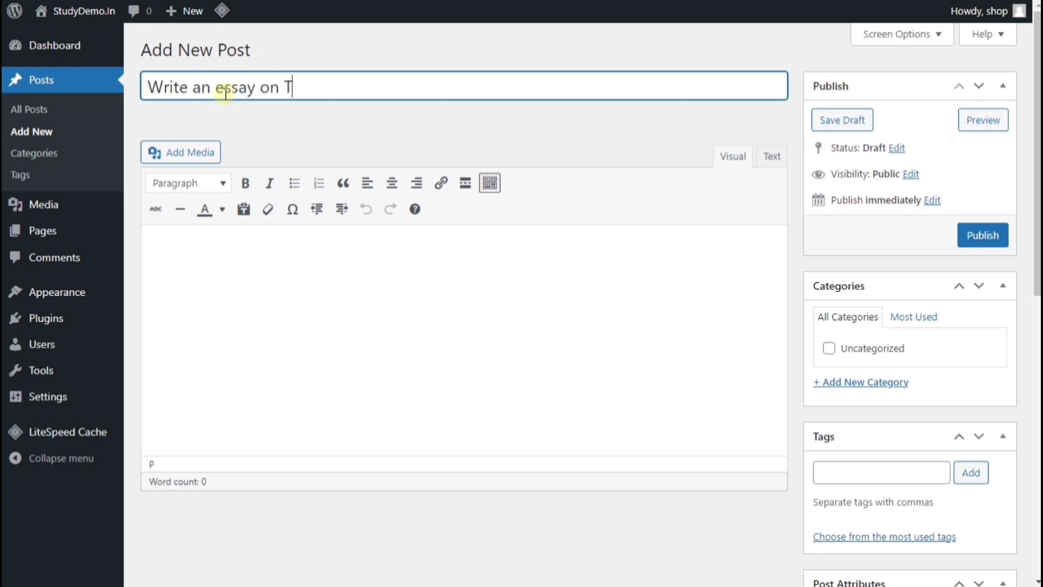
text(urkey & Sy)
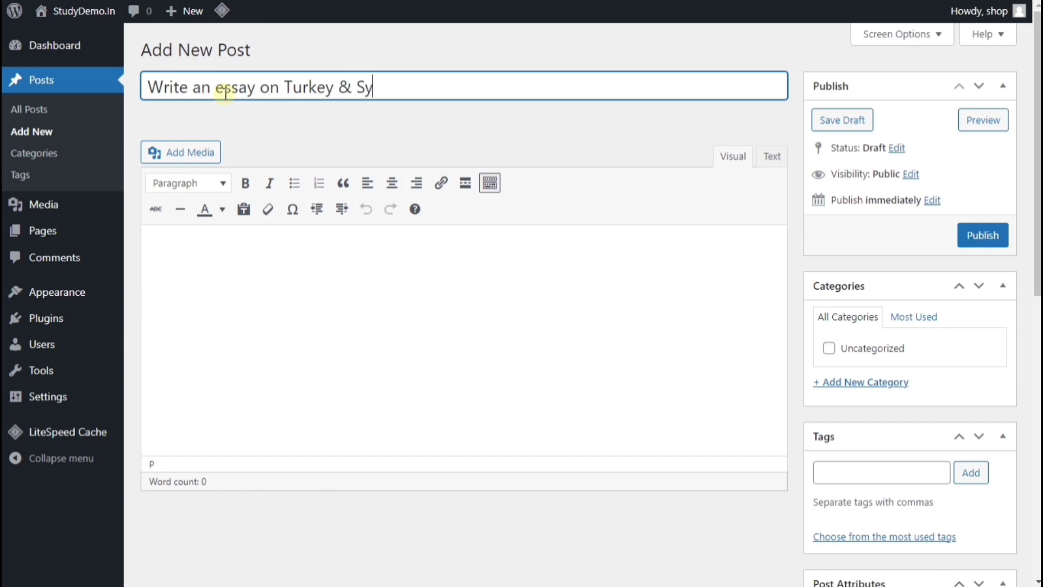
text(ria Earthquake 2023)
click(354, 133)
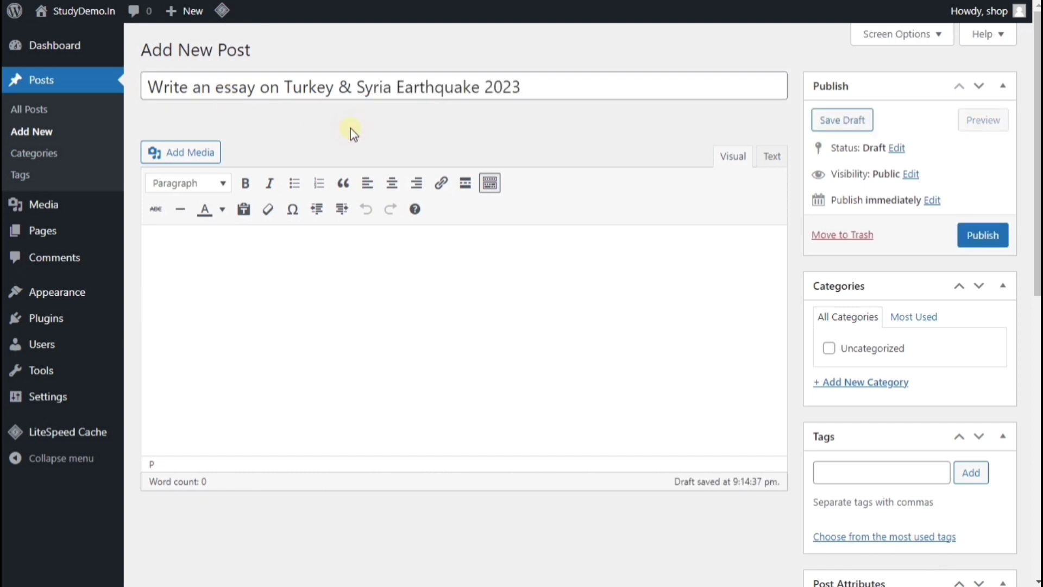
drag(146, 87, 537, 131)
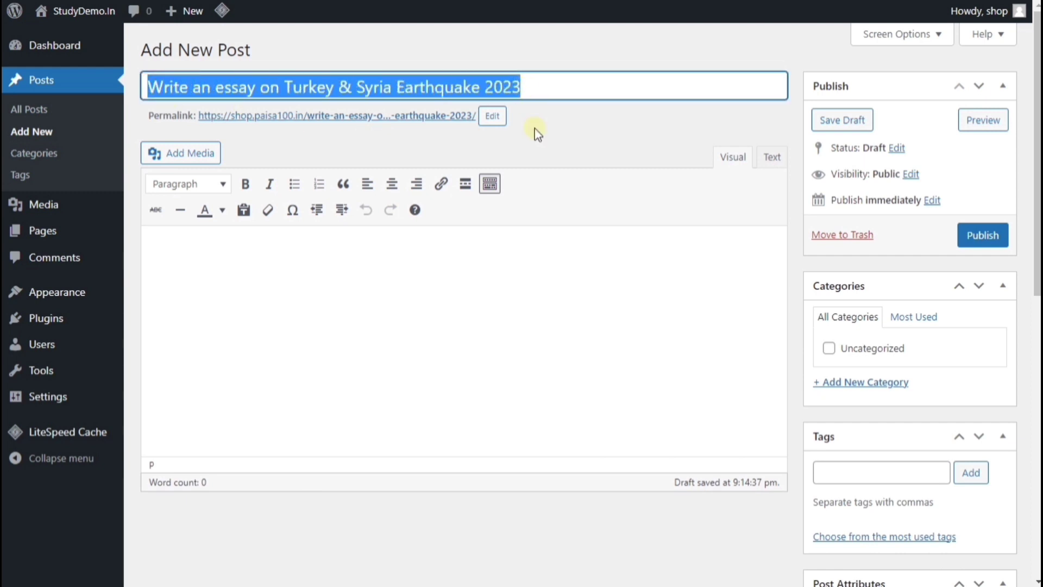
- Edit the permalink slug and delete 'write-an-' from its start
click(535, 128)
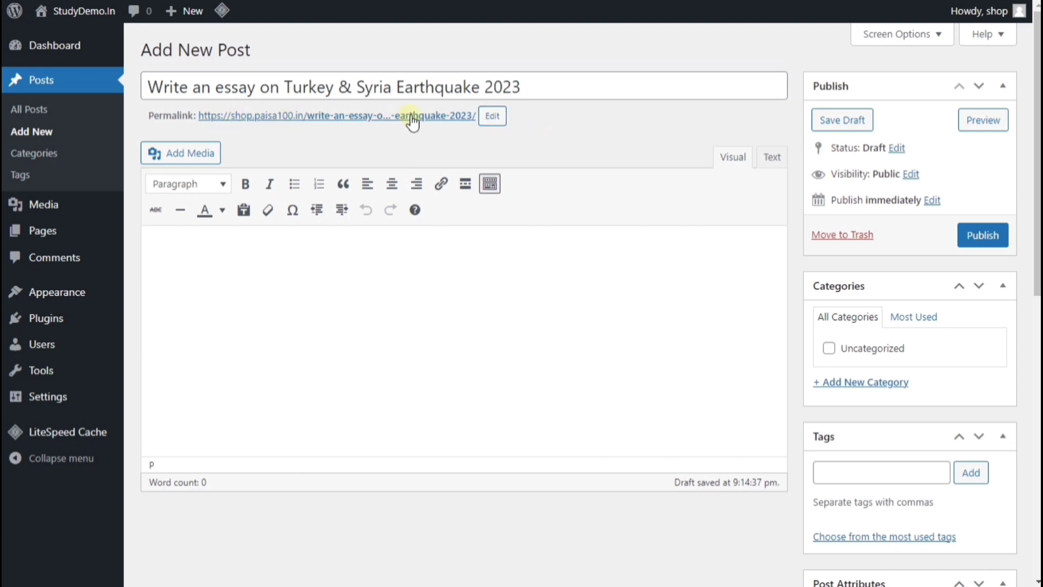
click(491, 116)
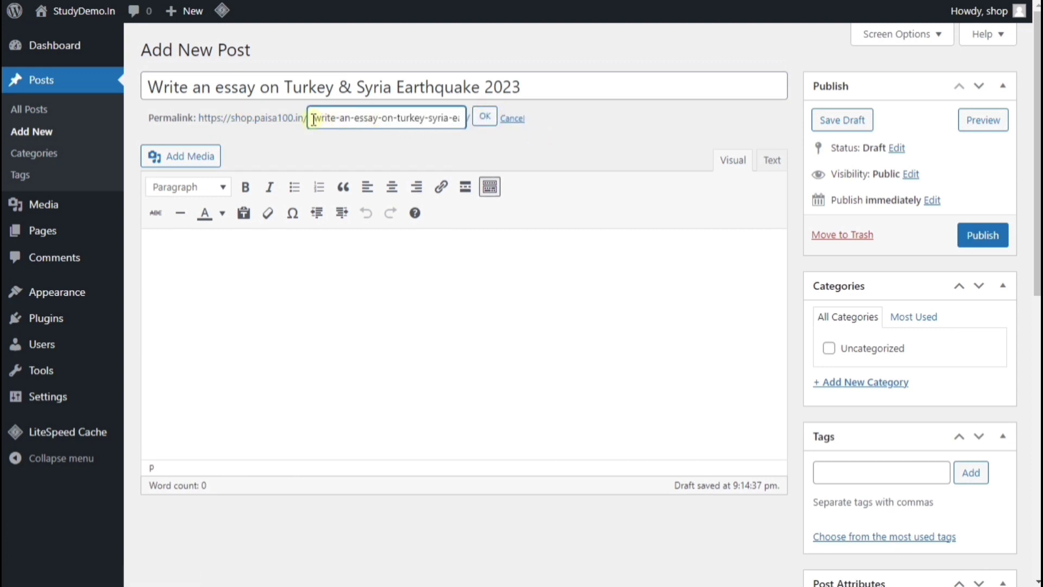
drag(314, 118, 456, 119)
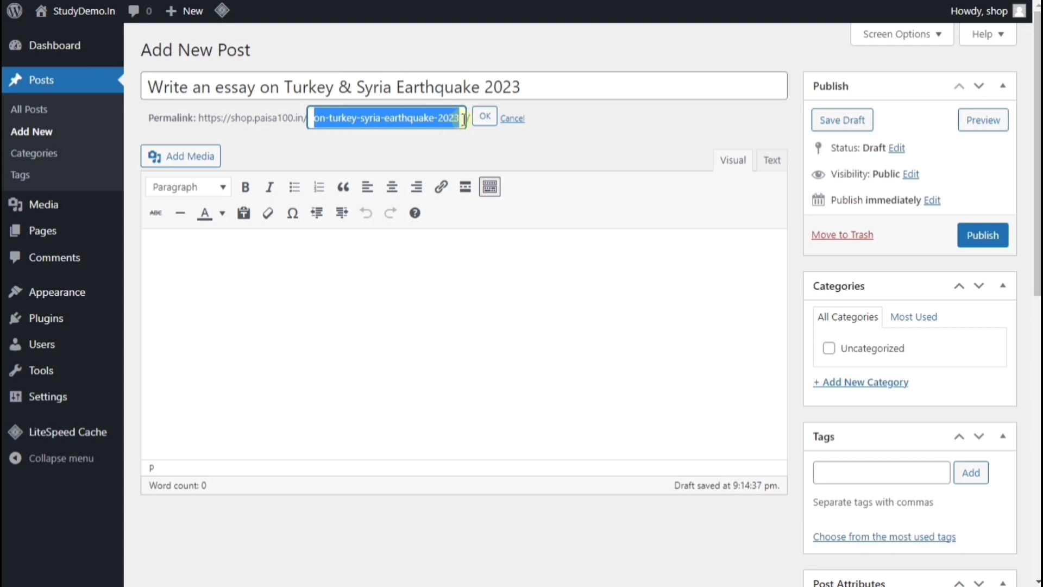
click(375, 118)
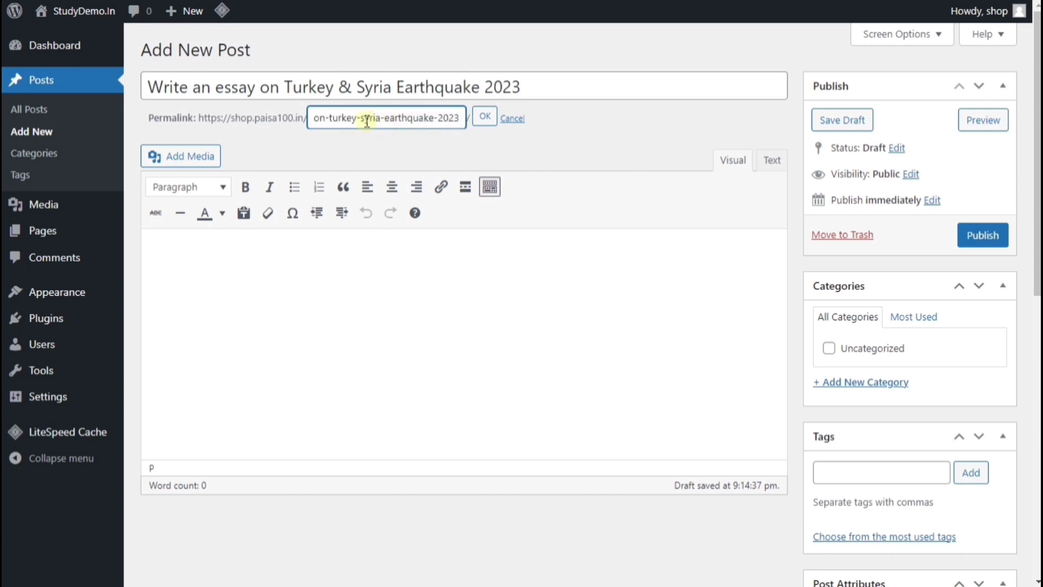
drag(330, 118, 312, 119)
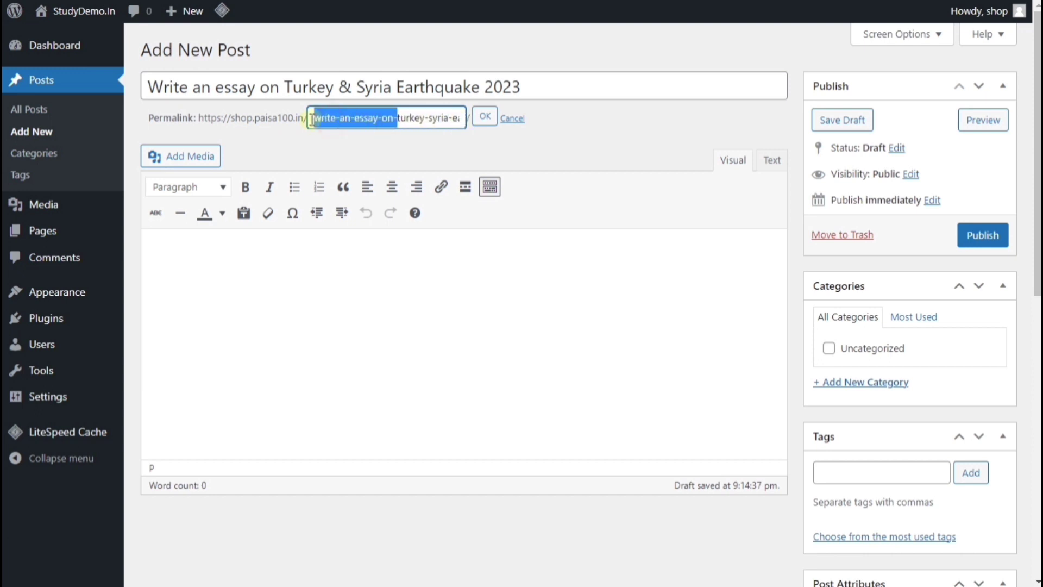
click(397, 120)
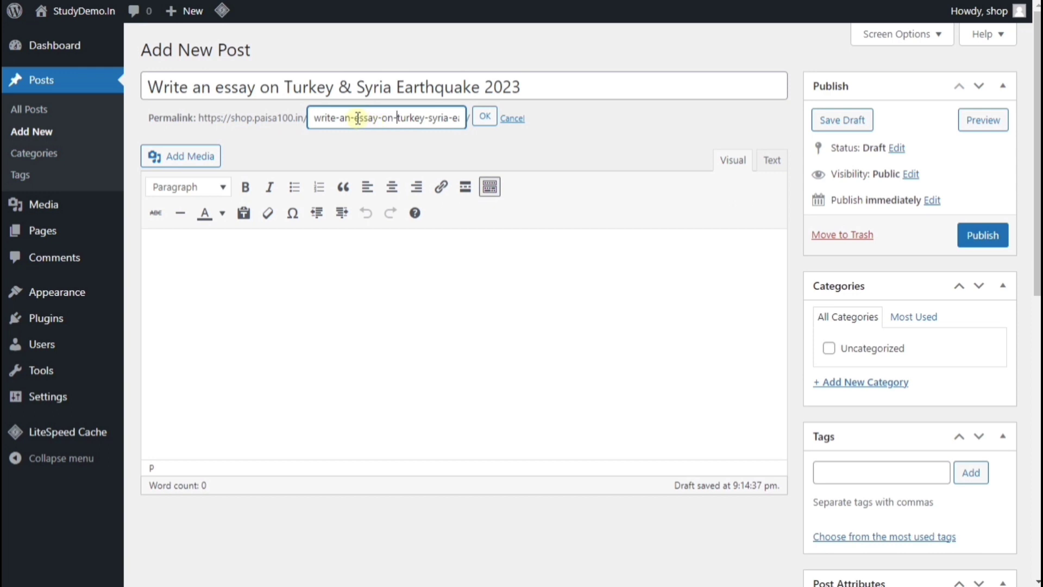
drag(356, 118, 311, 118)
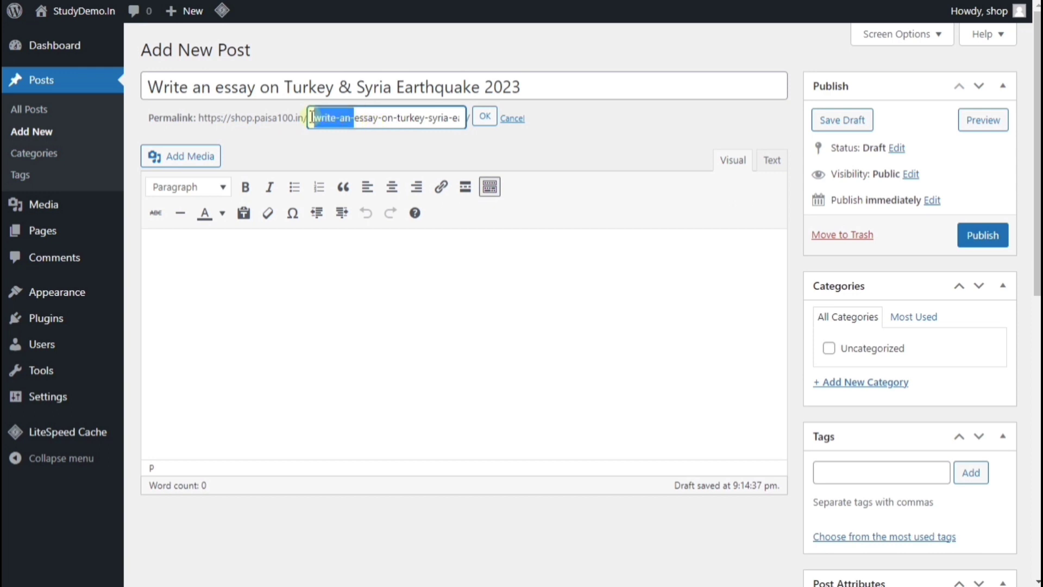
key(BackSpace)
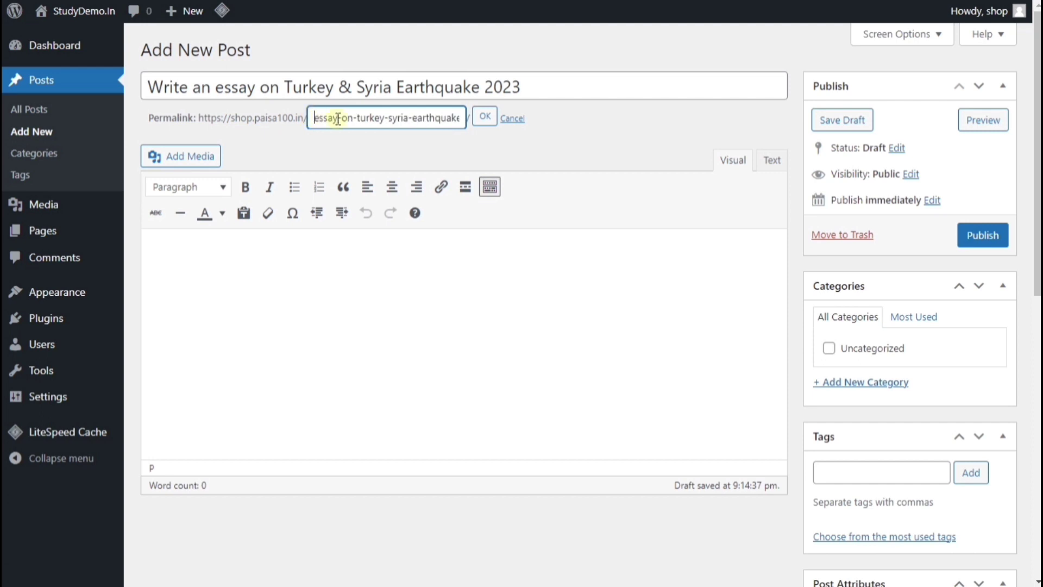
- Remove 'on' and 'syria' from the permalink slug
double_click(346, 117)
key(BackSpace)
key(BackSpace)
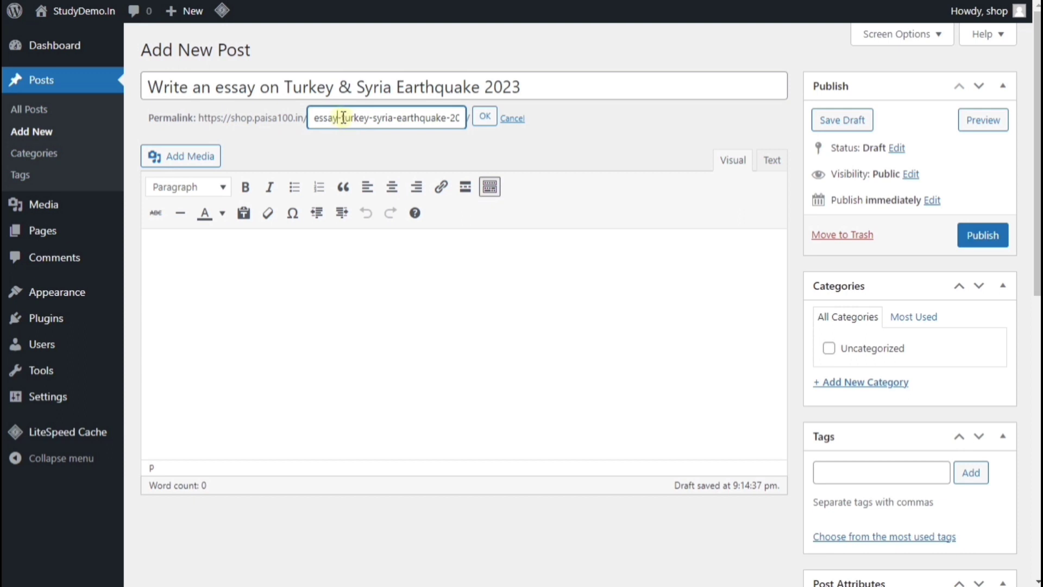
drag(444, 117, 478, 123)
key(BackSpace)
drag(314, 117, 459, 144)
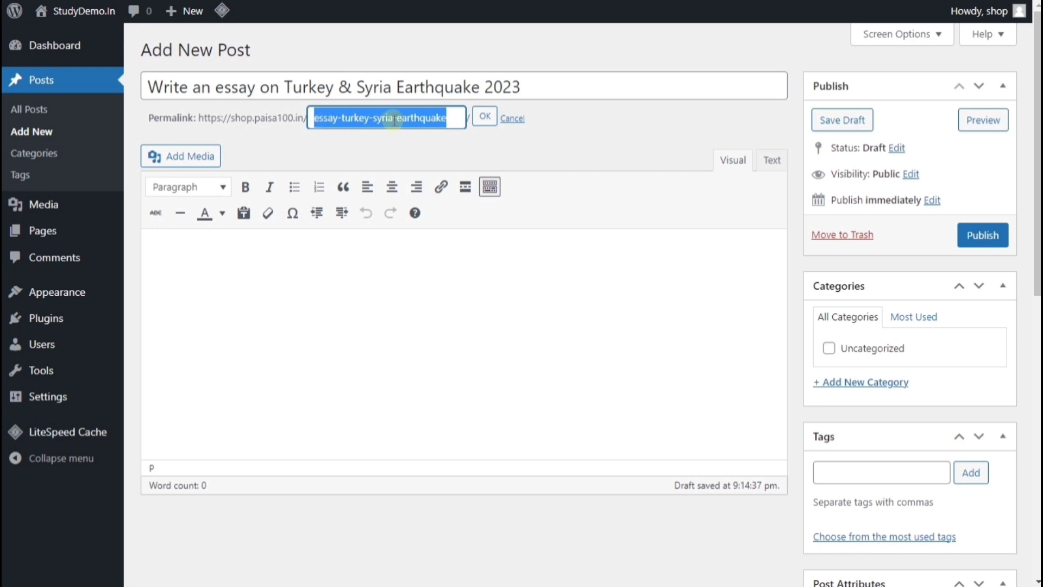
click(326, 117)
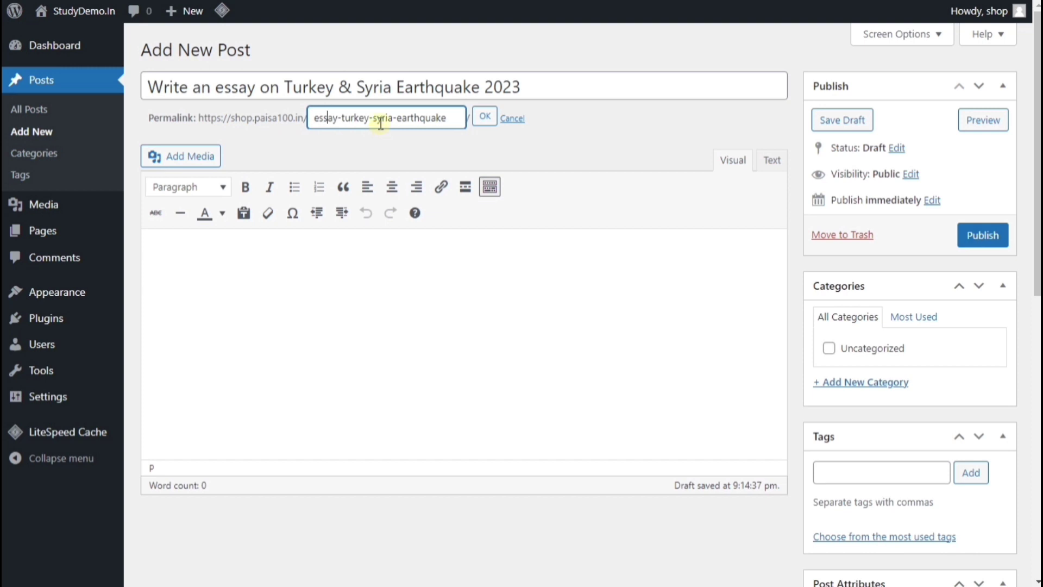
double_click(380, 118)
key(BackSpace)
key(BackSpace)
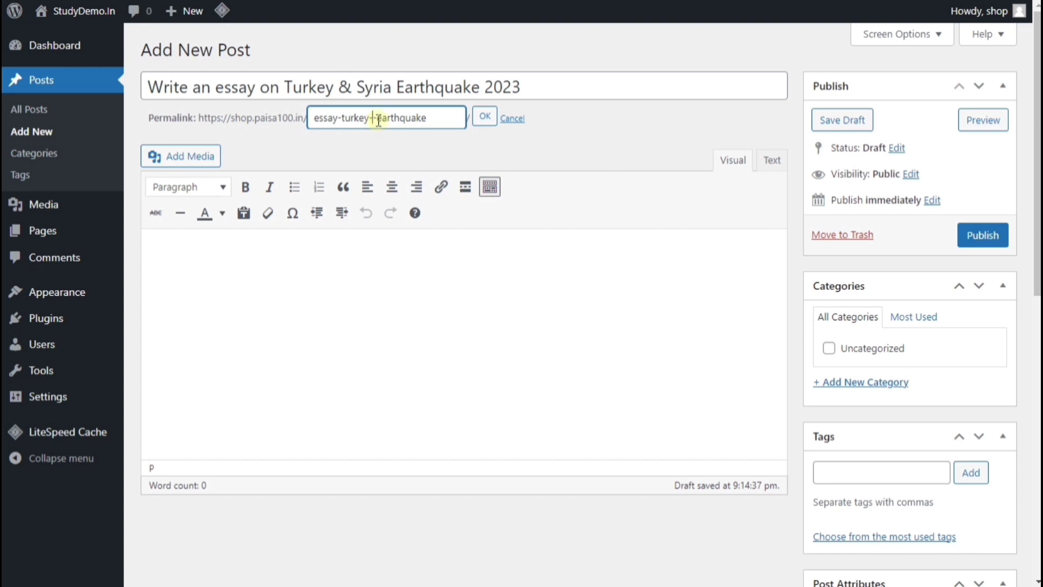
- Review and confirm the shortened slug essay-turkey-earthquake-2023
click(430, 117)
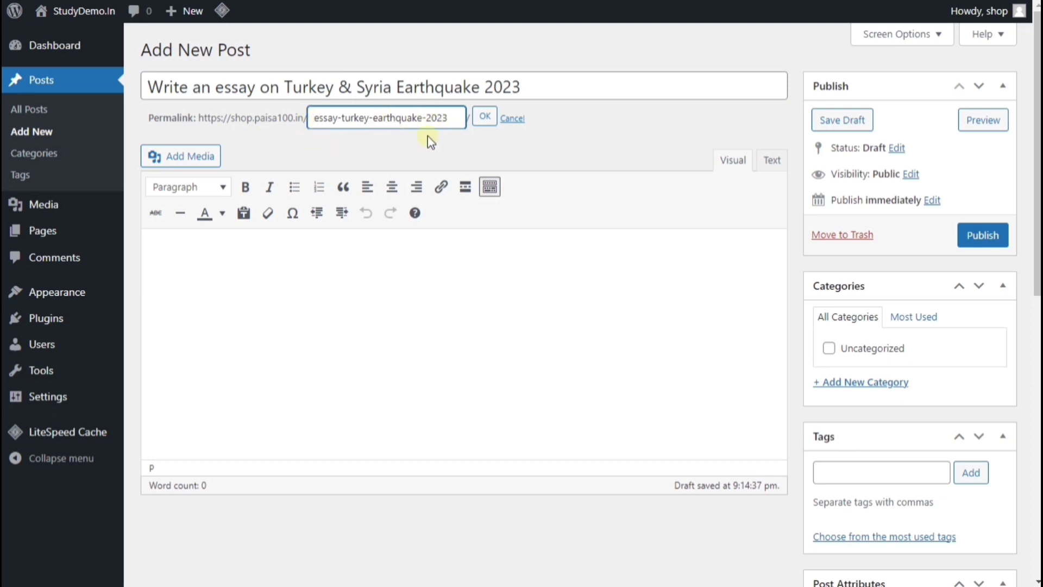
drag(456, 116, 423, 118)
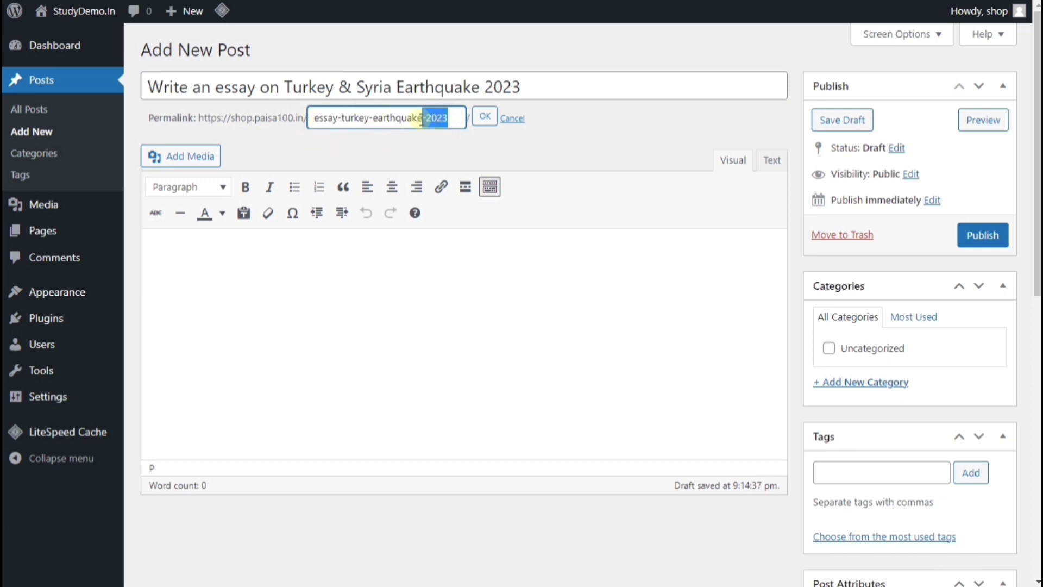
click(423, 147)
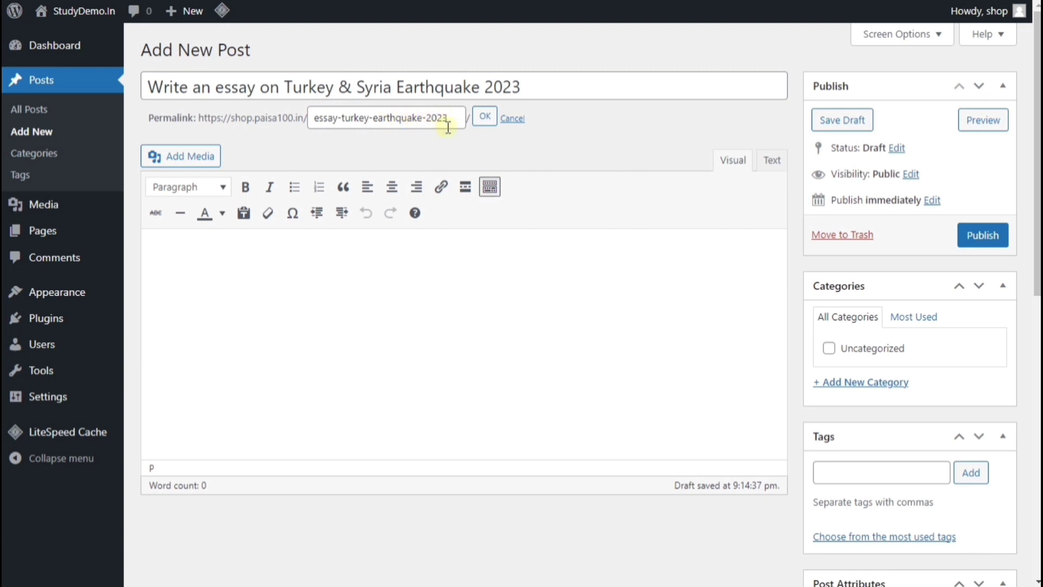
drag(315, 118, 449, 118)
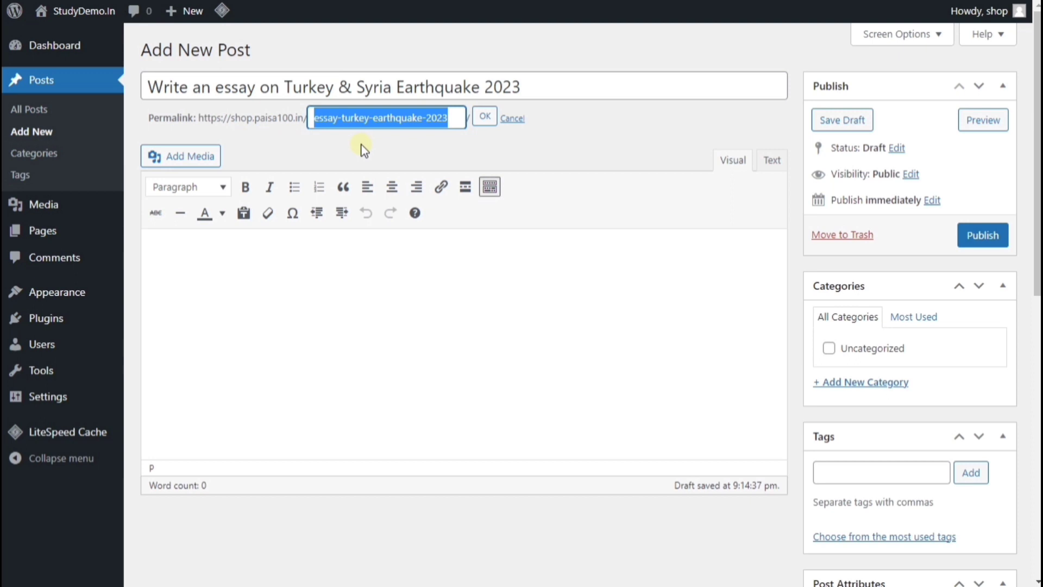
click(486, 118)
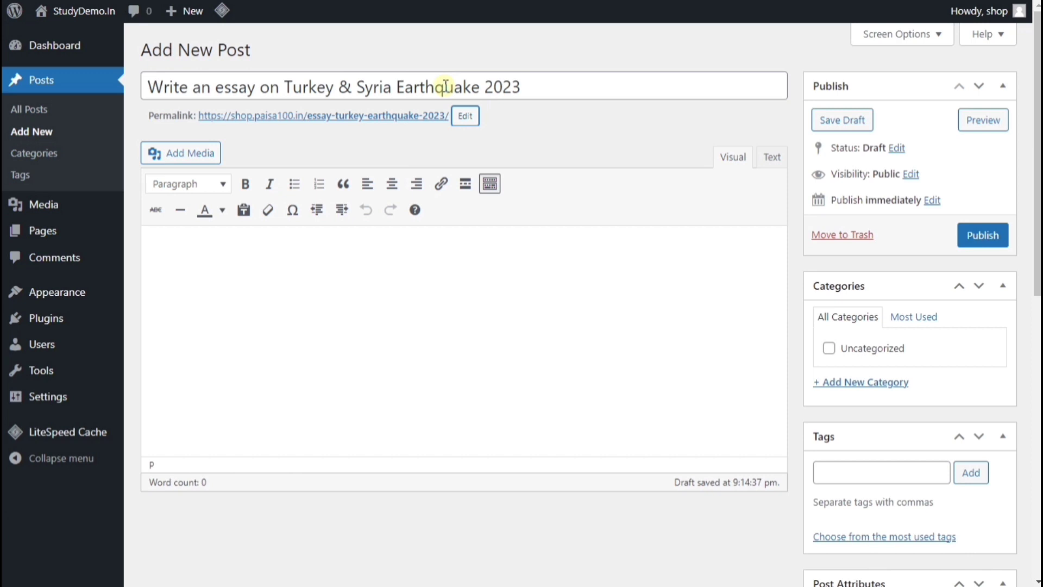
drag(397, 87, 530, 93)
click(548, 149)
drag(261, 93, 214, 92)
click(253, 137)
click(203, 256)
click(256, 345)
drag(154, 88, 559, 86)
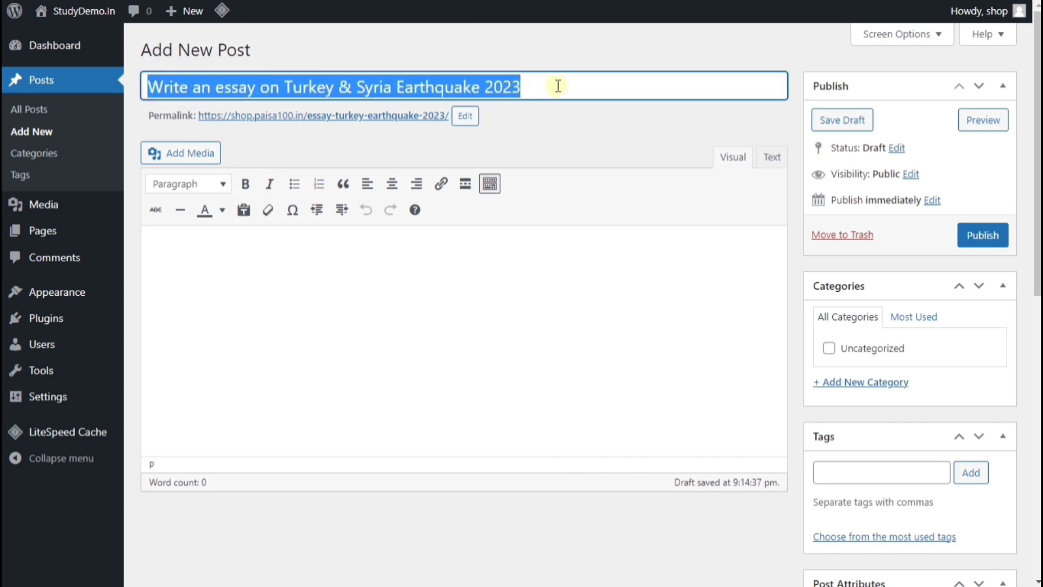
click(554, 127)
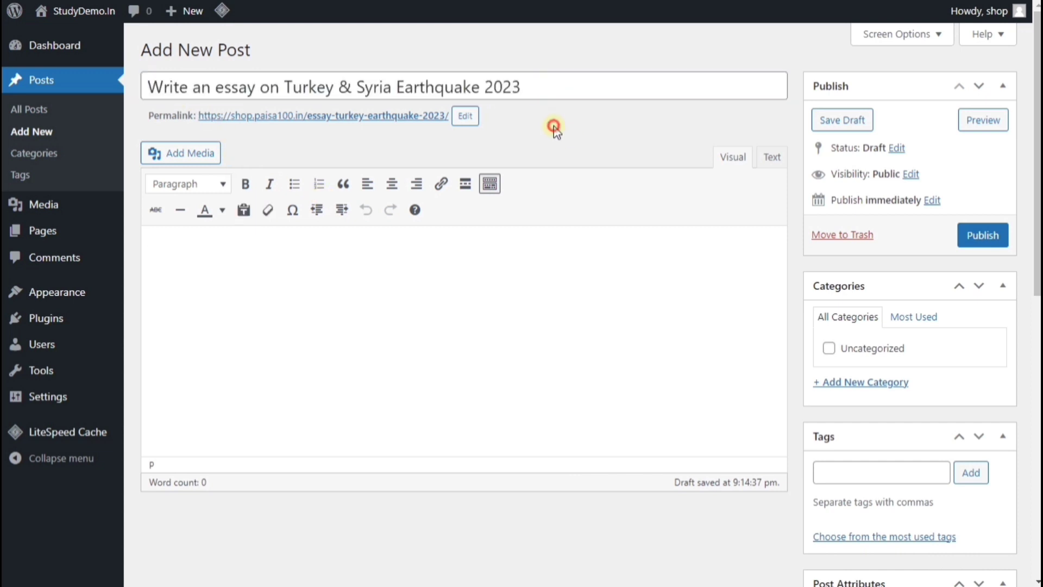
- Paste the copied essay into the empty post body, clearing the test words first
click(196, 274)
text(vjbs dsjhdm)
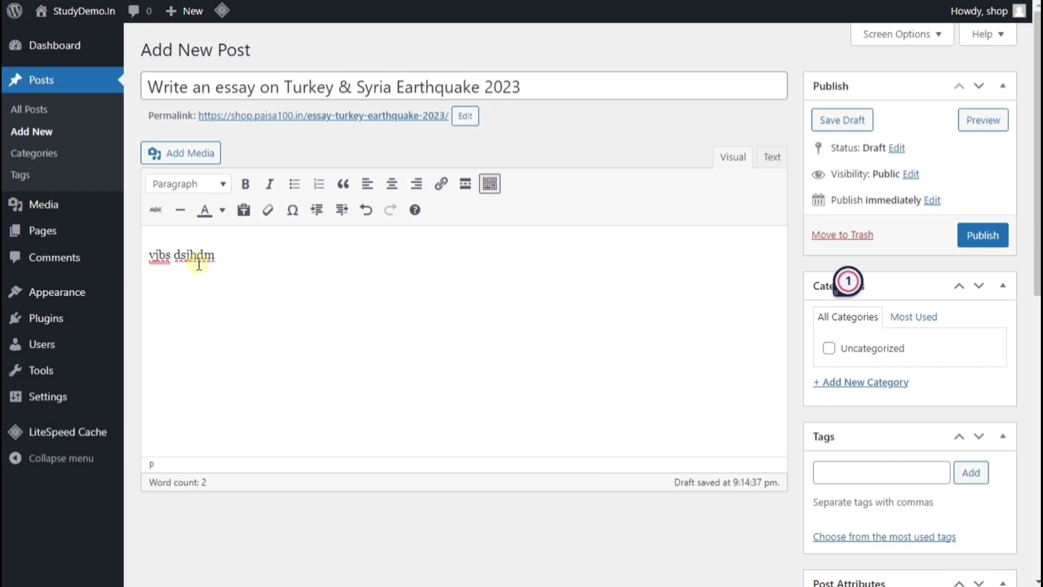
key(BackSpace)
key(BackSpace)
key(BackSpace)
key(BackSpace)
key(BackSpace)
key(BackSpace)
key(BackSpace)
key(BackSpace)
key(BackSpace)
key(BackSpace)
key(BackSpace)
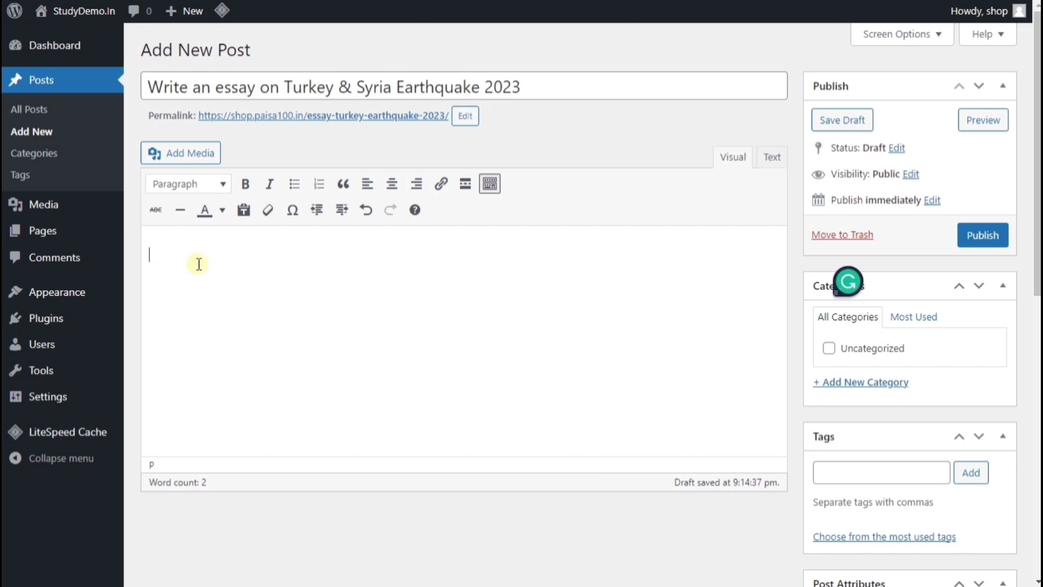
key(ctrl+v)
key(ctrl+a)
click(470, 163)
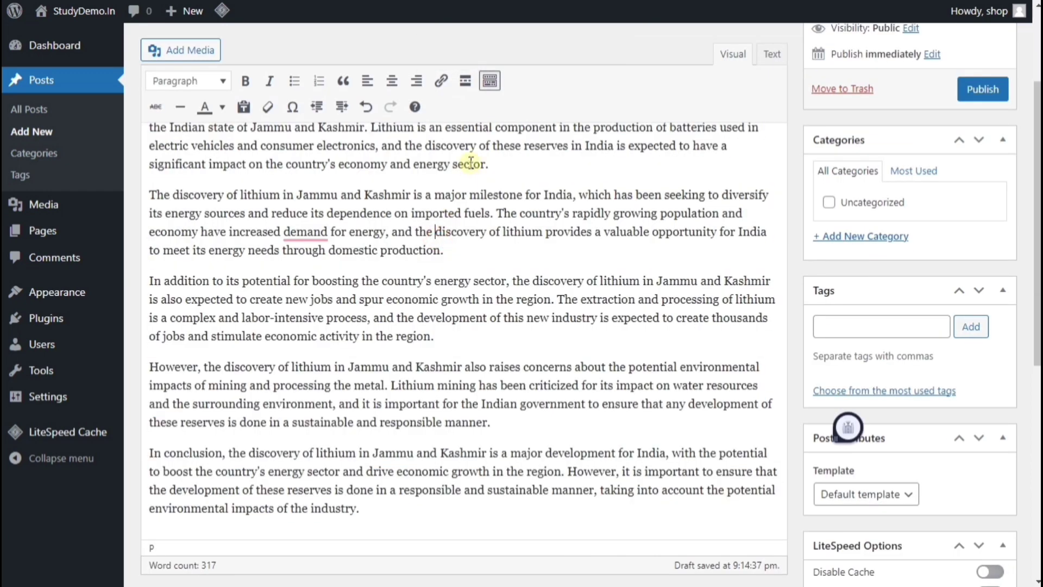
- Accept the correction adding 'the' so the essay reads 'increased the demand'
scroll(470, 162, up, 3)
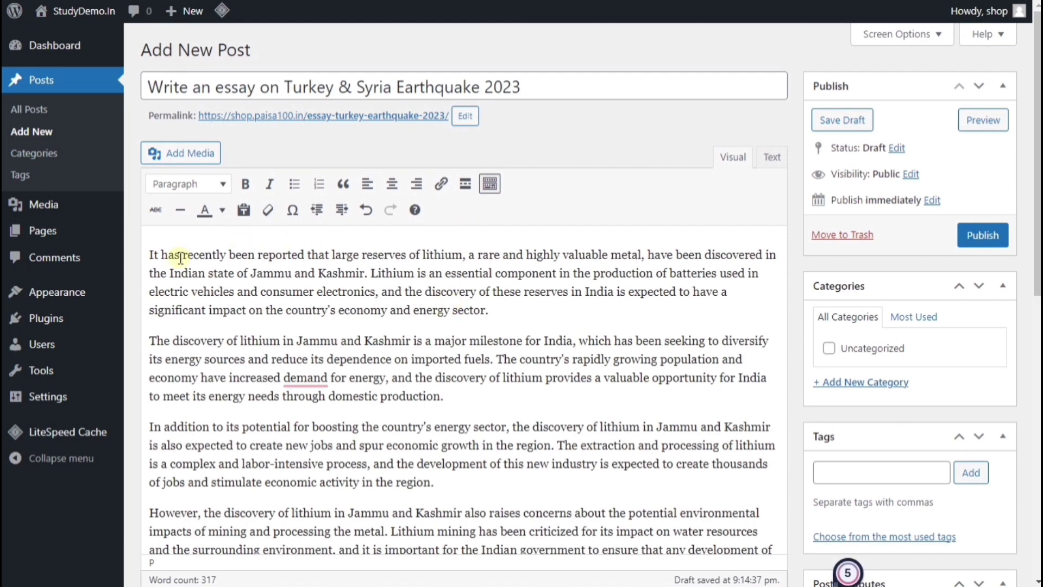
scroll(193, 247, down, 3)
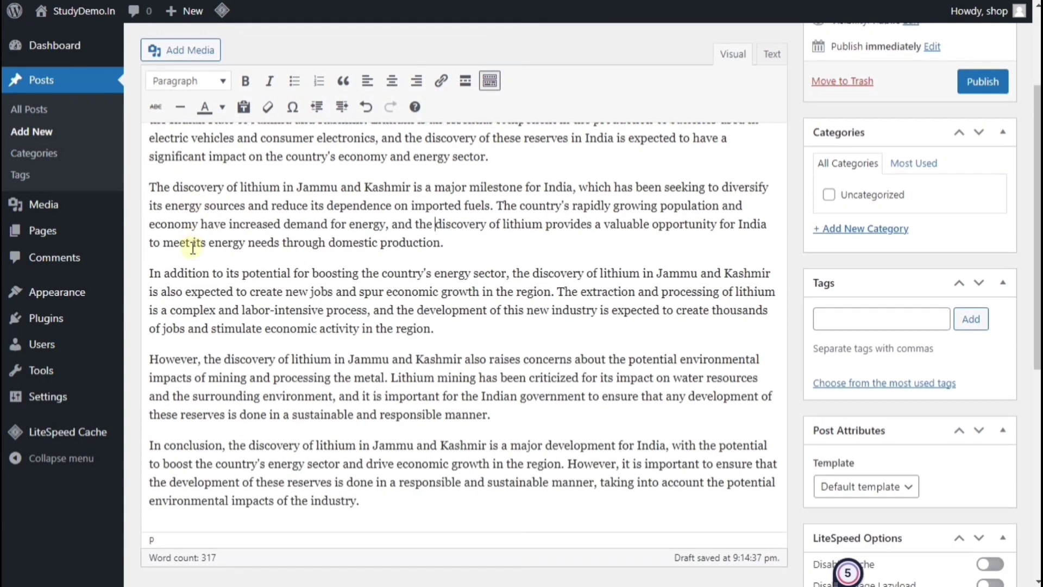
mouse_move(310, 226)
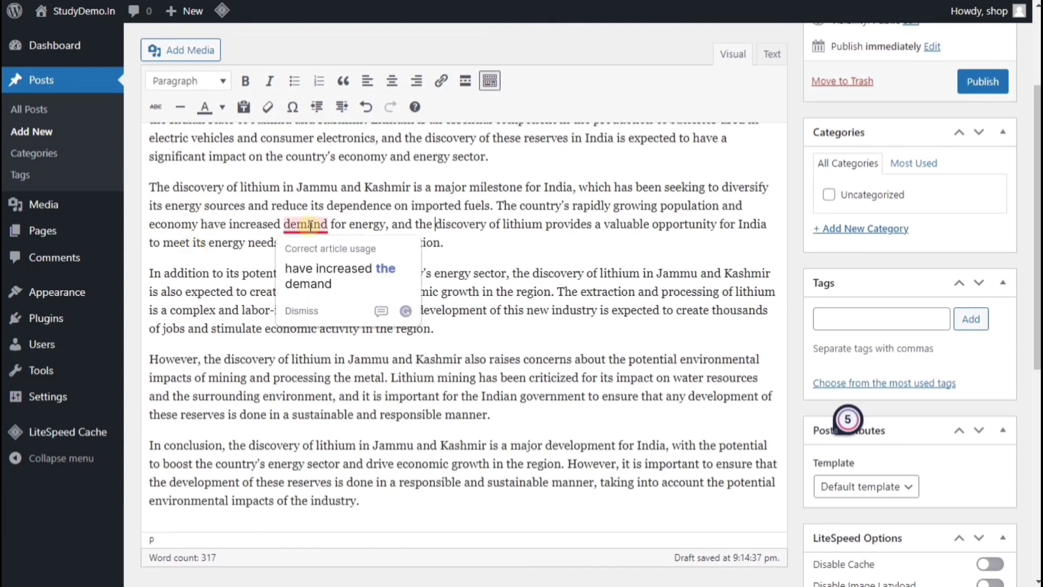
click(354, 268)
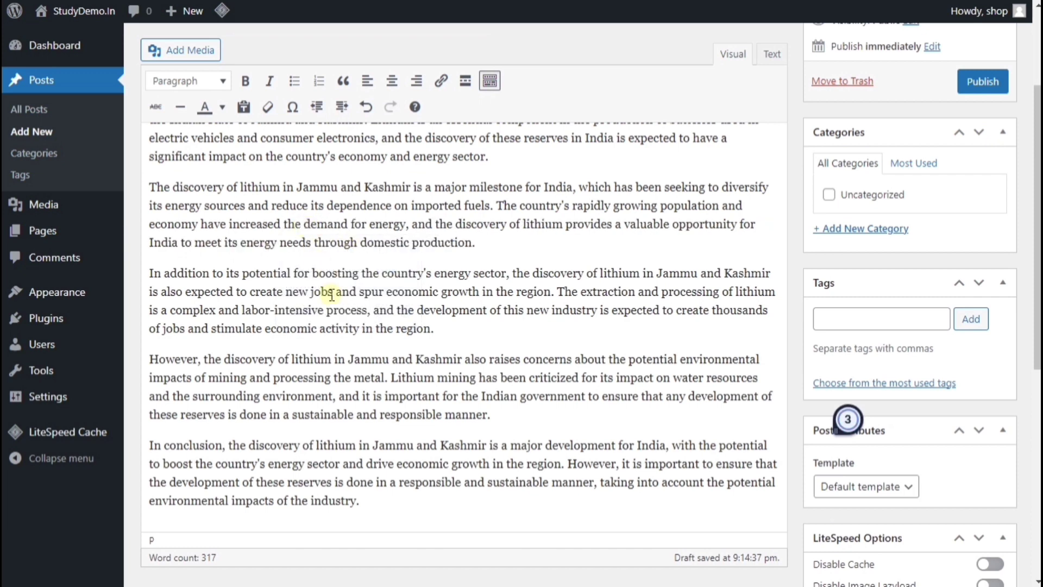
scroll(333, 239, up, 3)
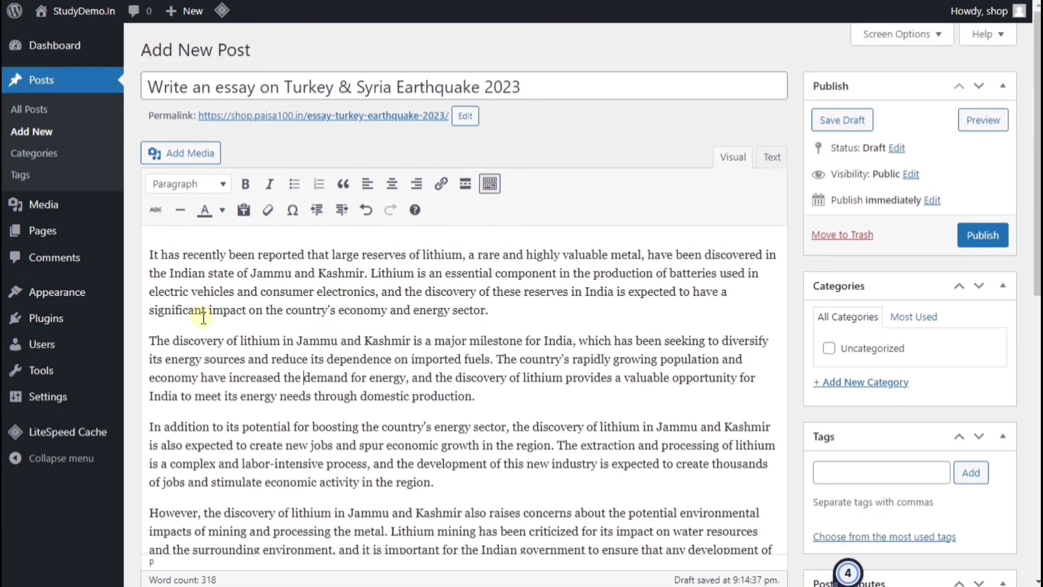
- Apply a text colour to the whole essay
key(ctrl+a)
click(223, 217)
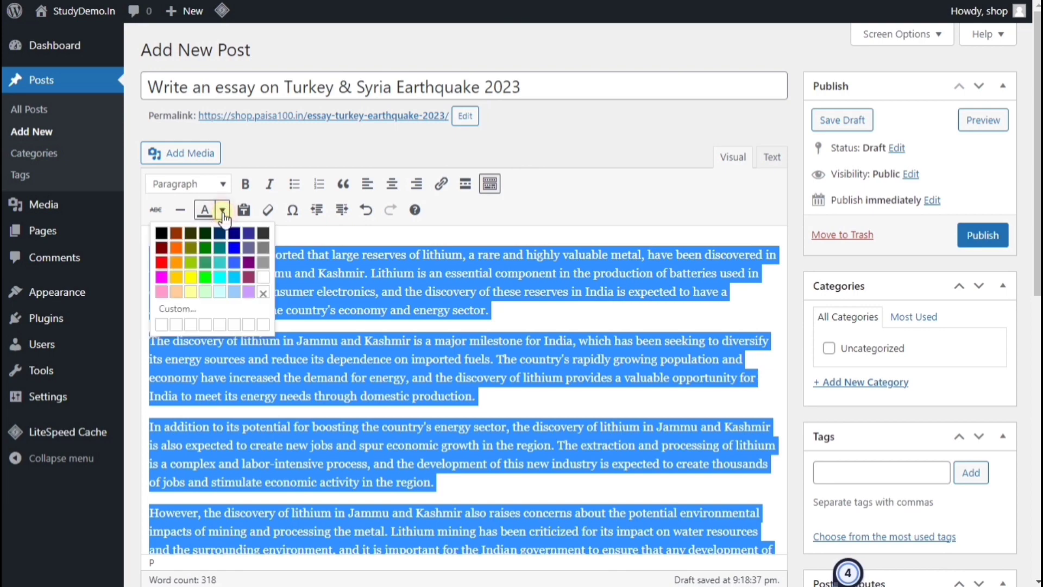
click(163, 233)
click(302, 285)
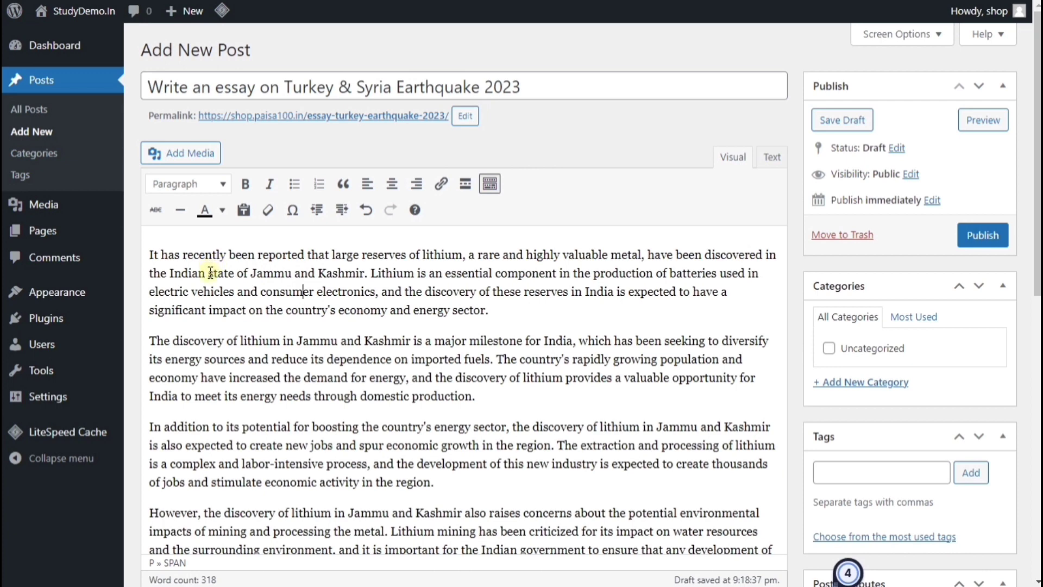
- Select the entire 318-word essay from end to start for copying
click(148, 255)
key(ctrl+a)
scroll(190, 273, down, 4)
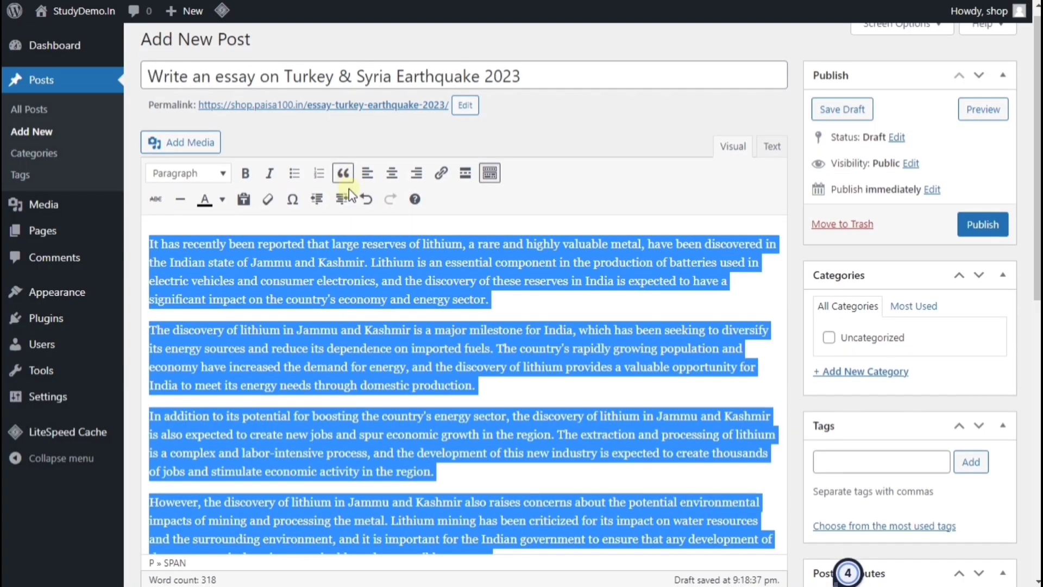
scroll(190, 273, up, 2)
click(449, 276)
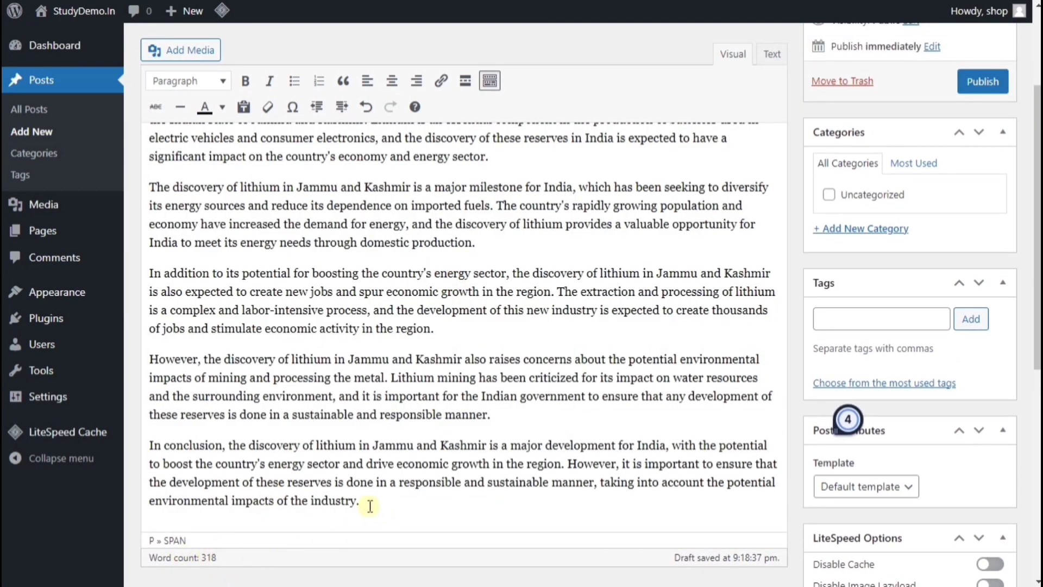
drag(363, 501, 142, 240)
scroll(321, 449, up, 3)
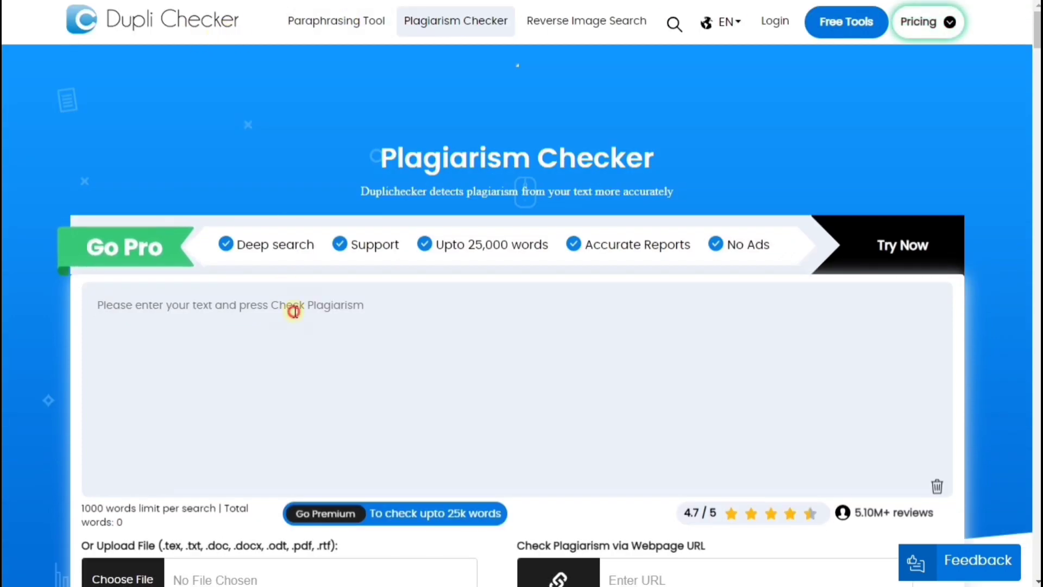
- Paste the essay into Dupli Checker, pass the reCAPTCHA, run Check Plagiarism, and block notifications
click(294, 309)
key(ctrl+v)
scroll(341, 255, down, 3)
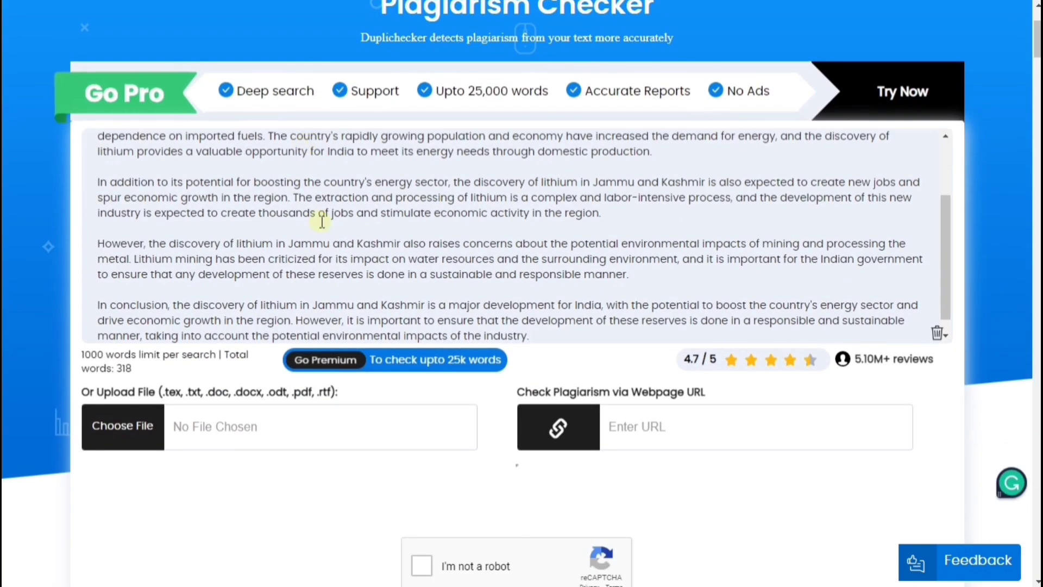
scroll(203, 173, up, 2)
scroll(203, 173, down, 7)
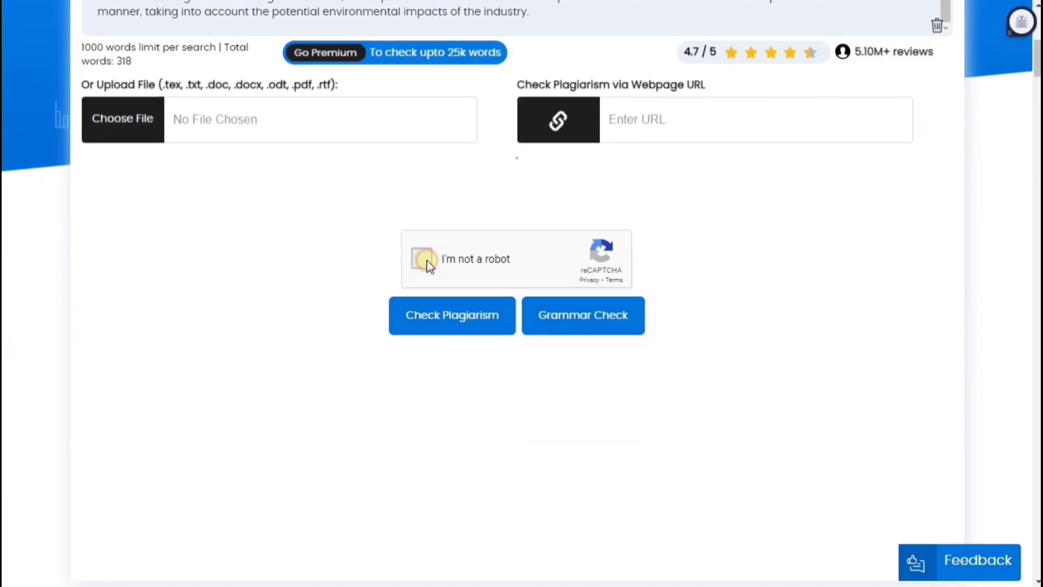
click(423, 258)
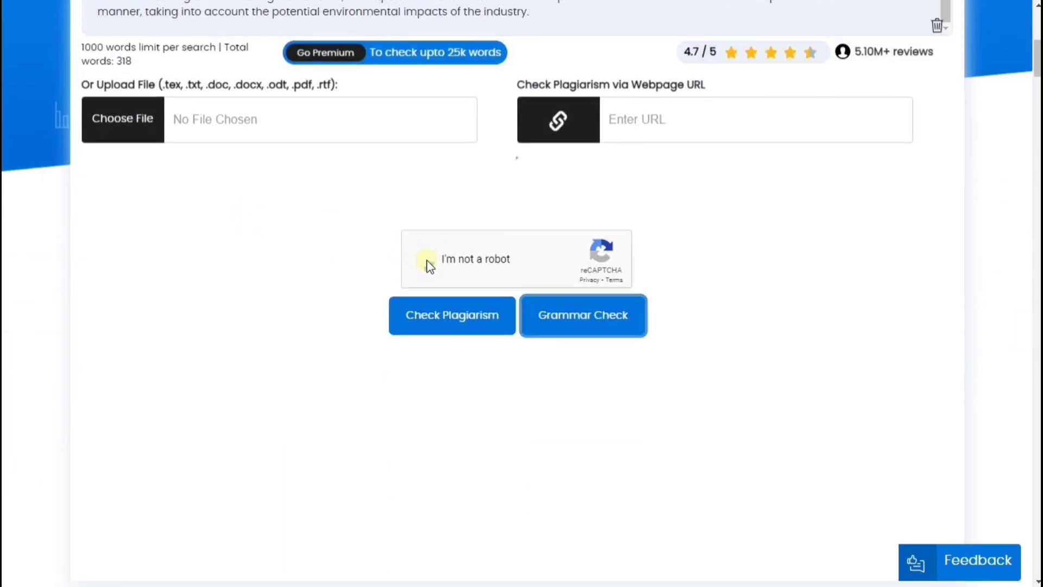
click(445, 315)
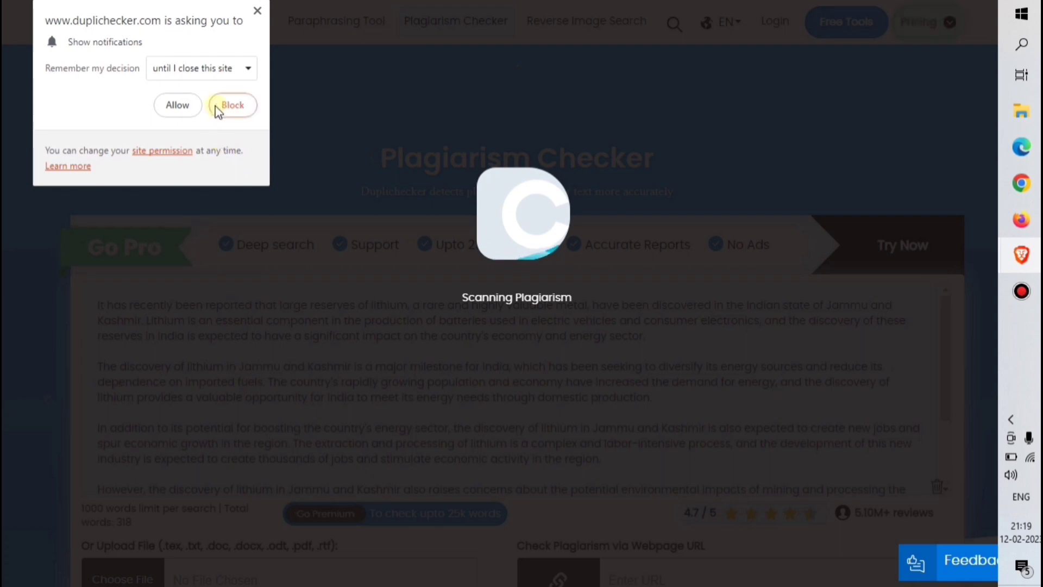
click(218, 106)
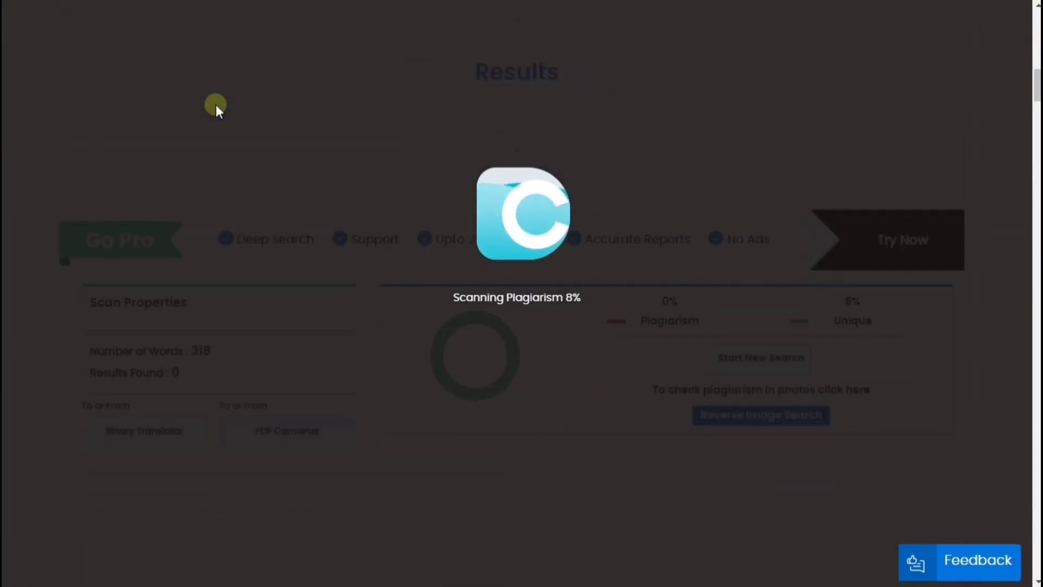
scroll(413, 270, down, 4)
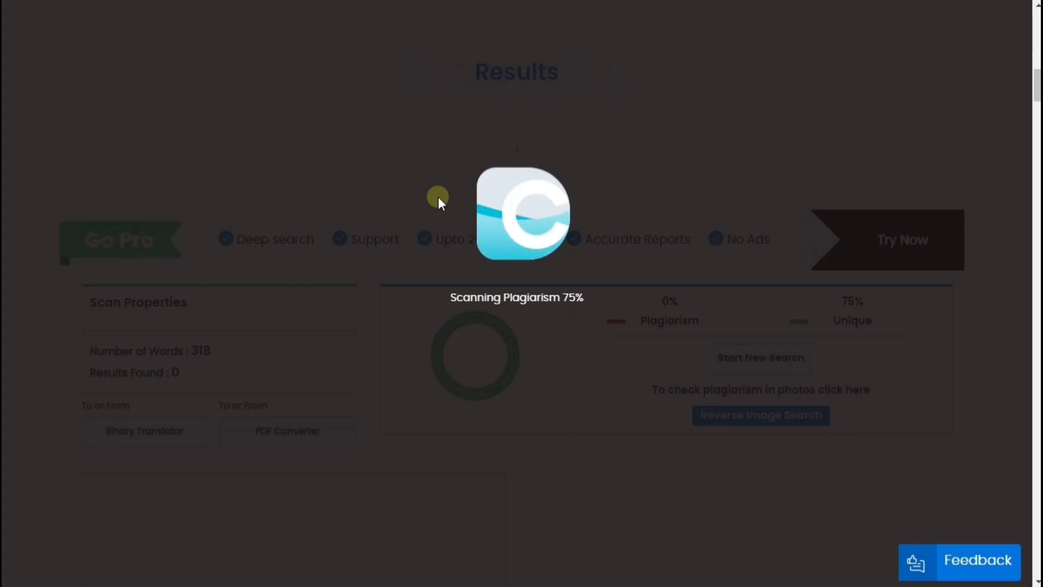
scroll(441, 202, down, 1)
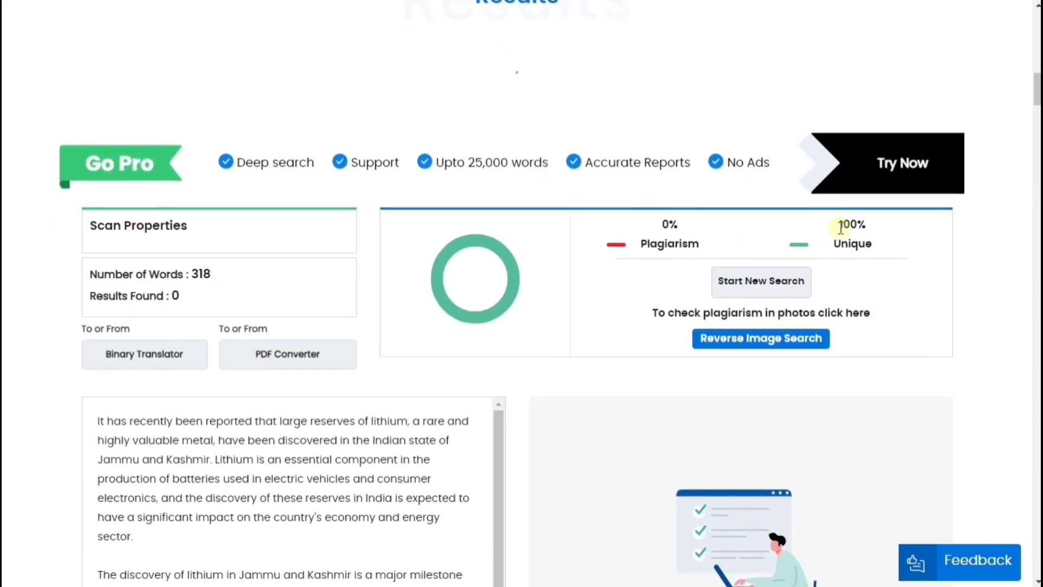
- Highlight the 100% Unique and 0% Plagiarism figures and scroll to the No Plagiarism Found message
drag(838, 220, 874, 246)
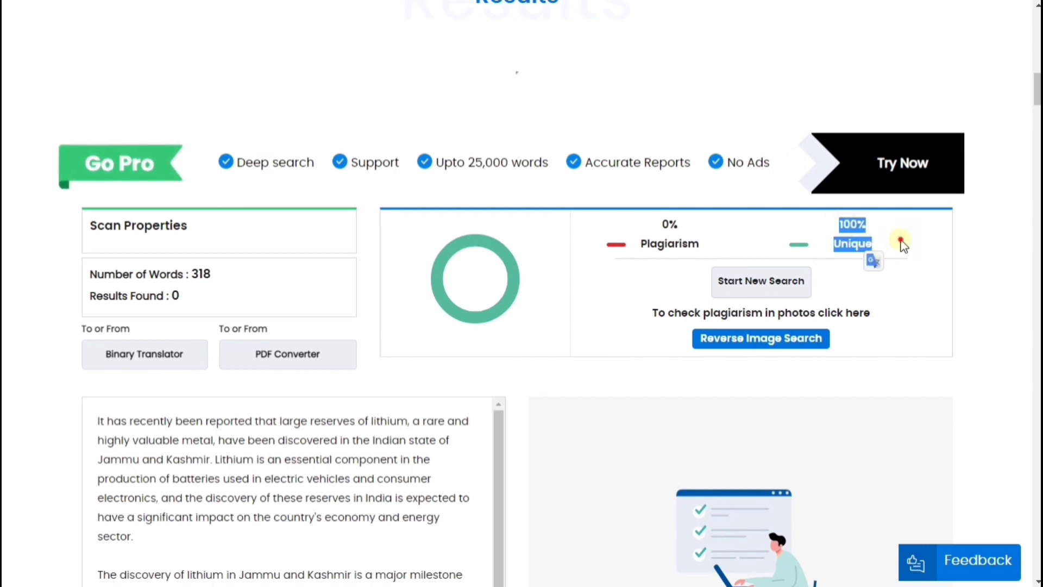
click(659, 235)
drag(670, 225, 705, 240)
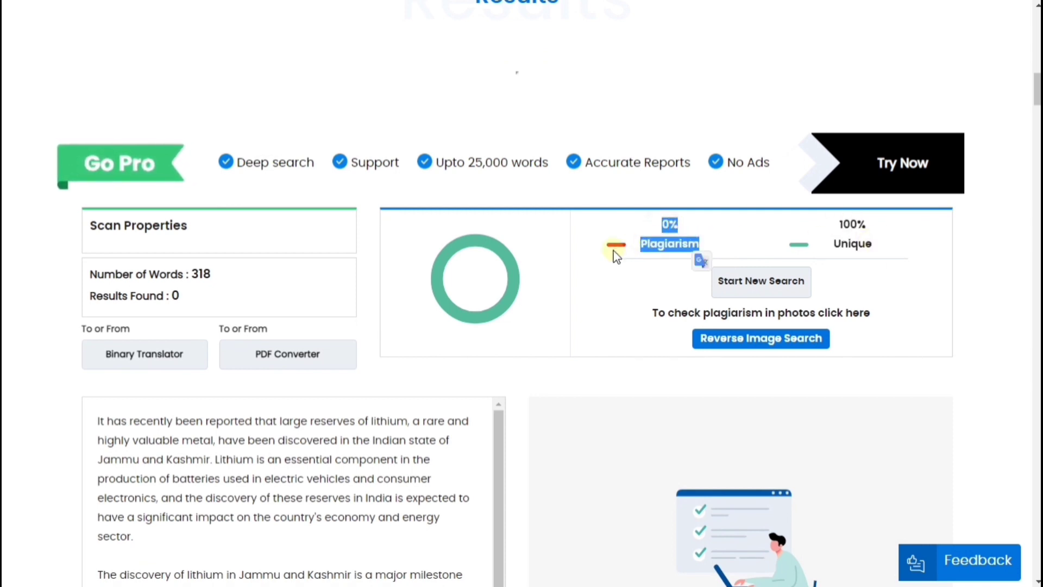
click(680, 258)
scroll(481, 255, down, 1)
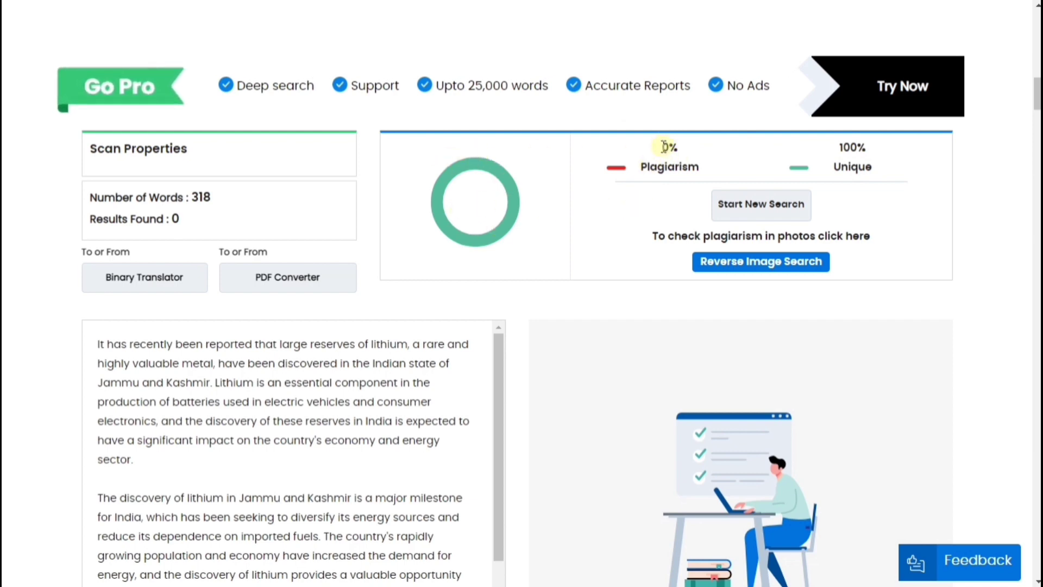
drag(663, 146, 700, 168)
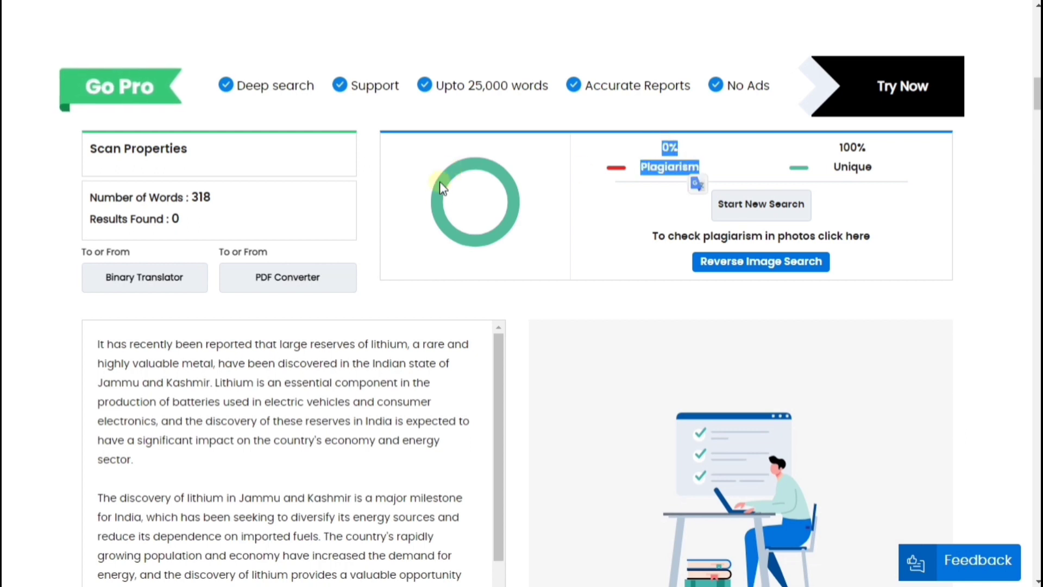
click(546, 225)
scroll(533, 204, down, 3)
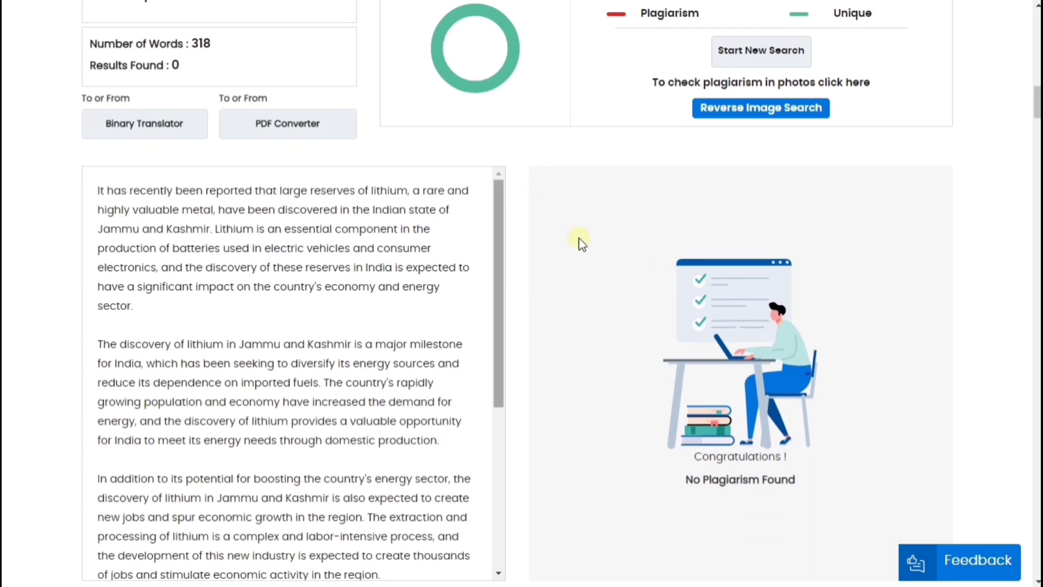
scroll(578, 239, up, 4)
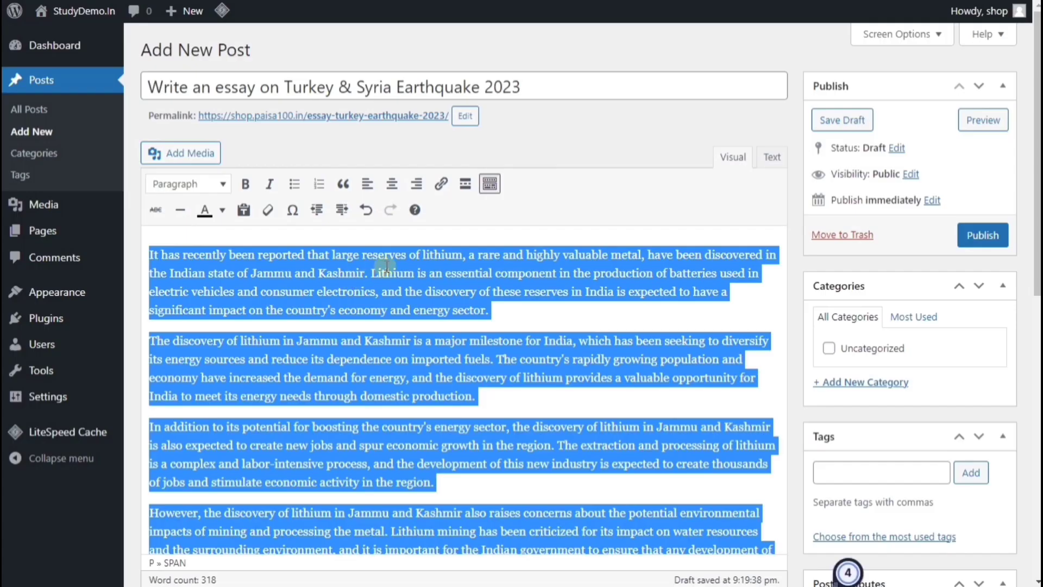
click(386, 269)
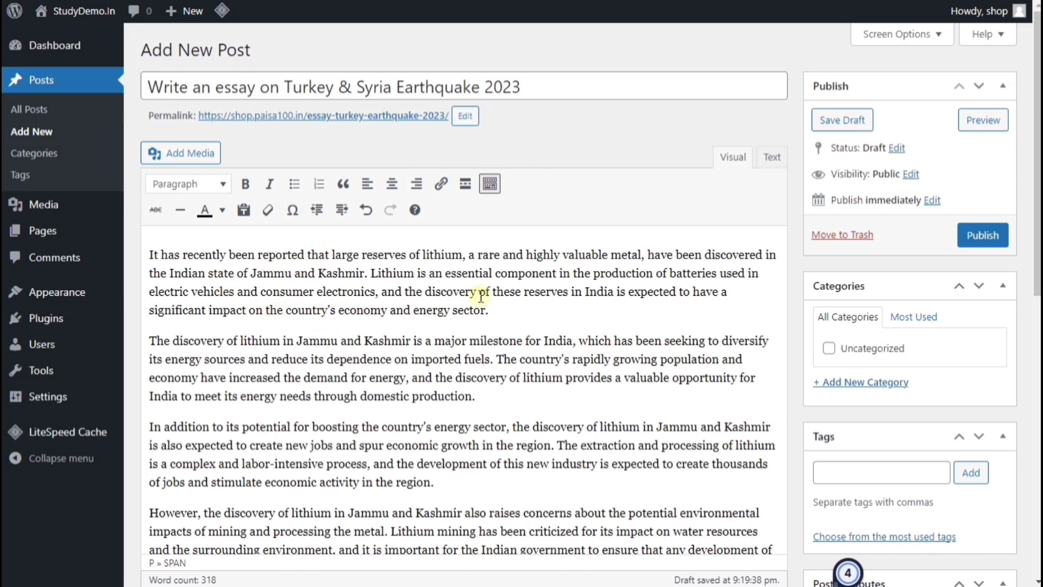
drag(490, 311, 150, 254)
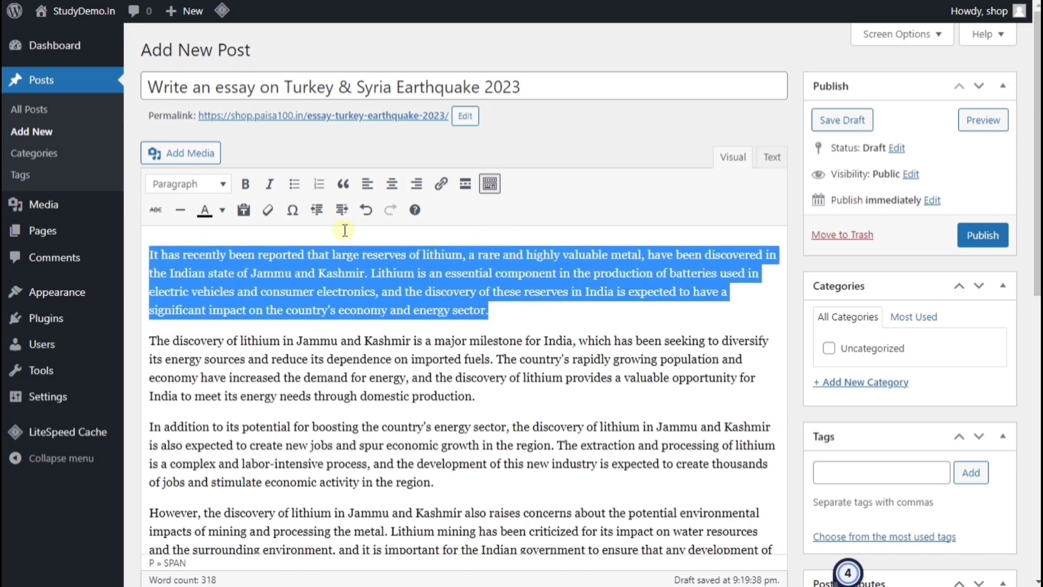
scroll(277, 235, down, 4)
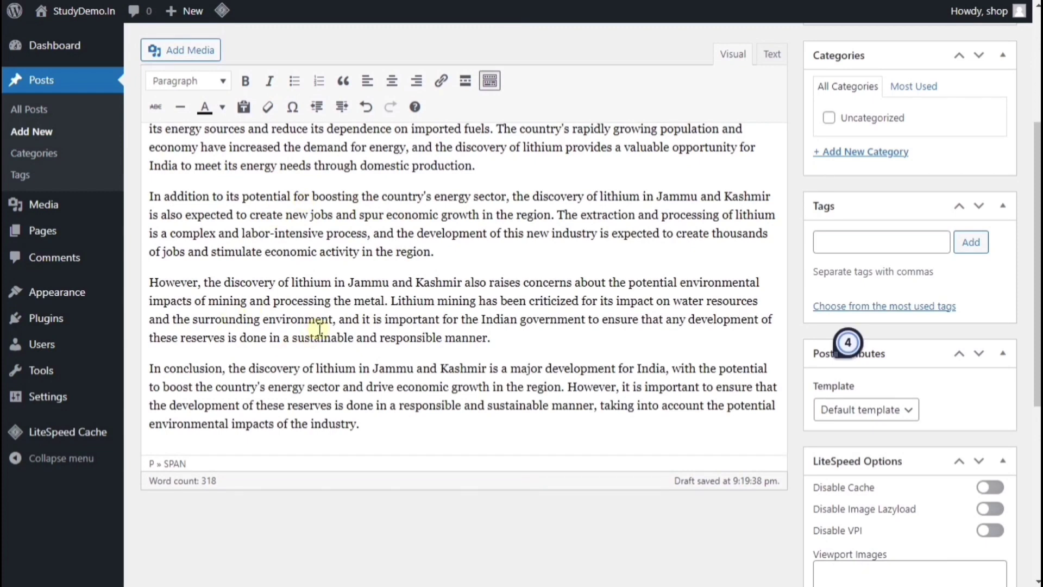
scroll(449, 362, up, 2)
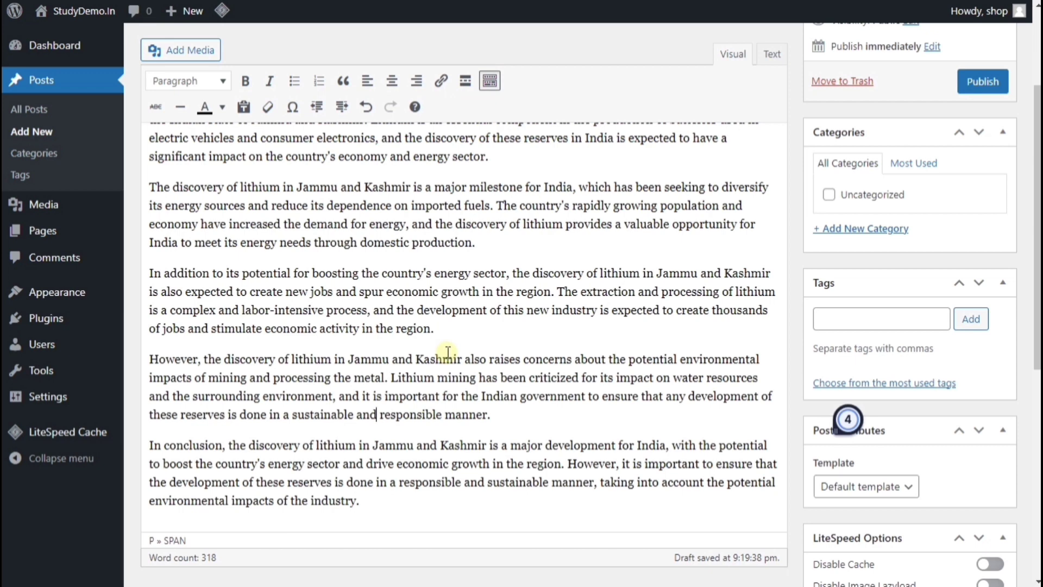
scroll(448, 352, up, 4)
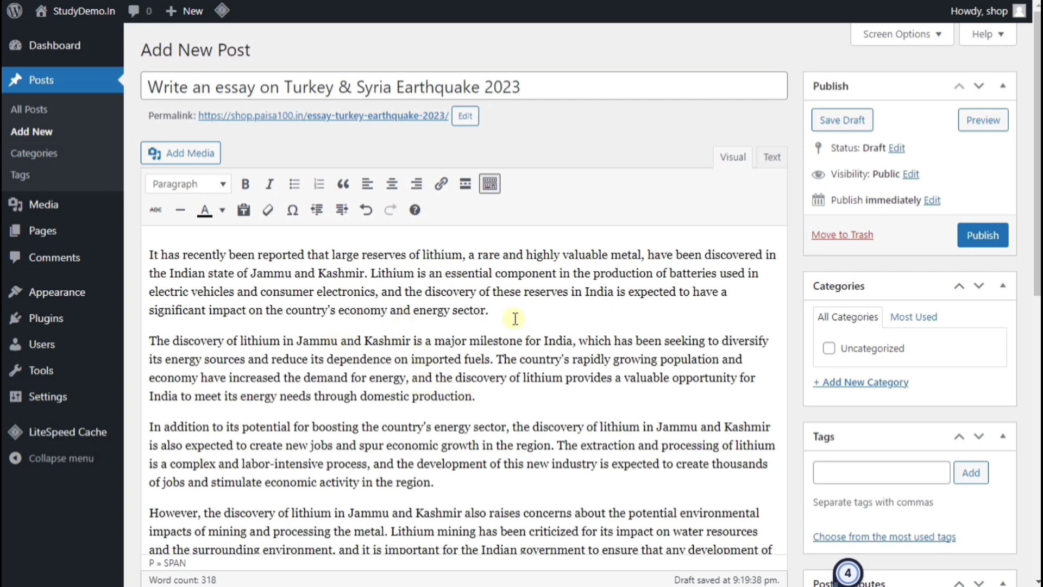
- Insert a blank line above the essay's first paragraph
drag(505, 314, 156, 247)
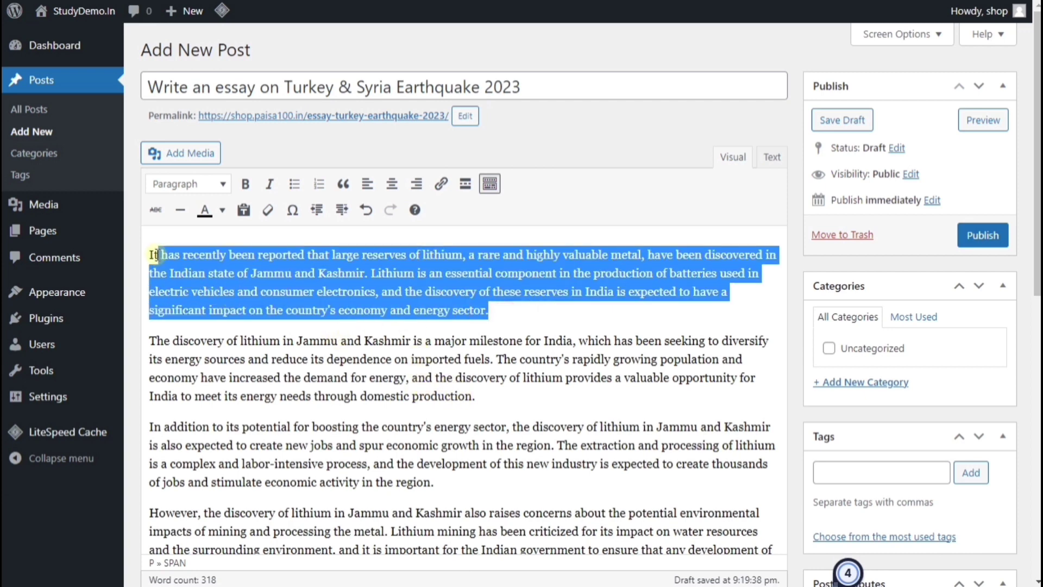
click(181, 231)
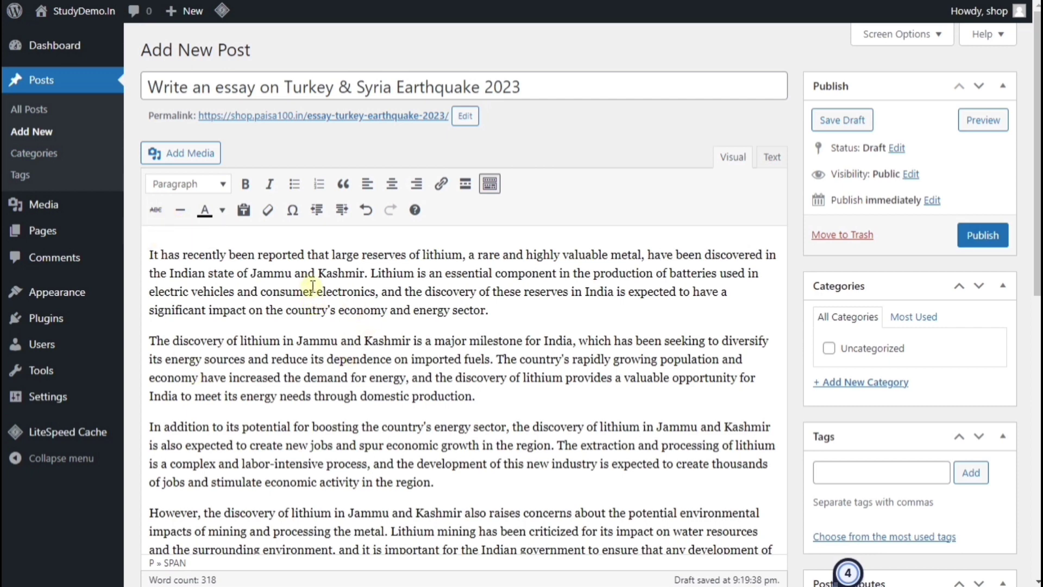
drag(525, 87, 146, 87)
click(212, 303)
click(151, 254)
key(Return)
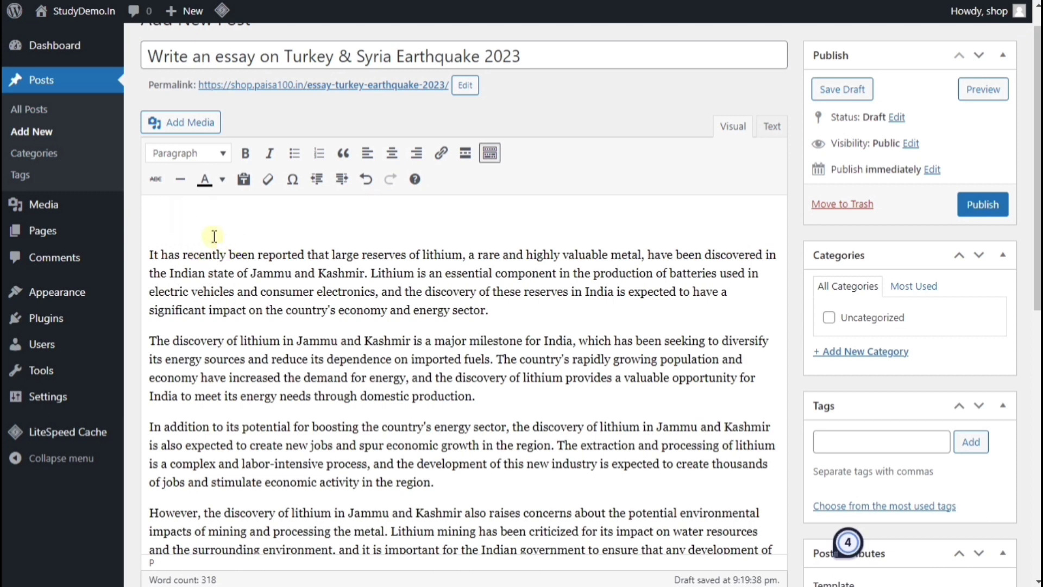
- Type 'Essay On Turkey Earthquake Syria 2023' into the new empty first line and select it
click(192, 231)
scroll(179, 237, down, 1)
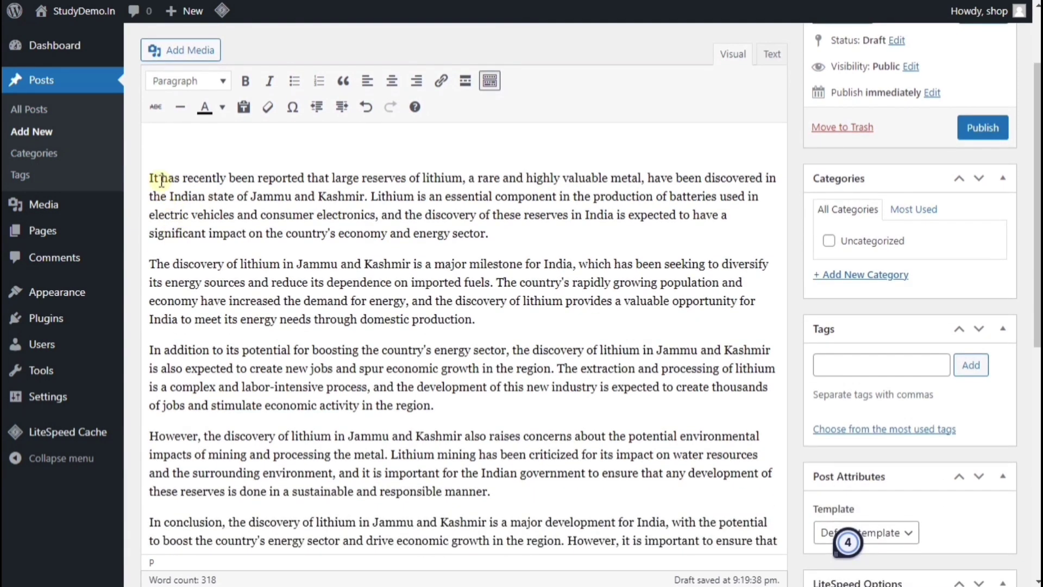
scroll(292, 388, up, 2)
click(152, 270)
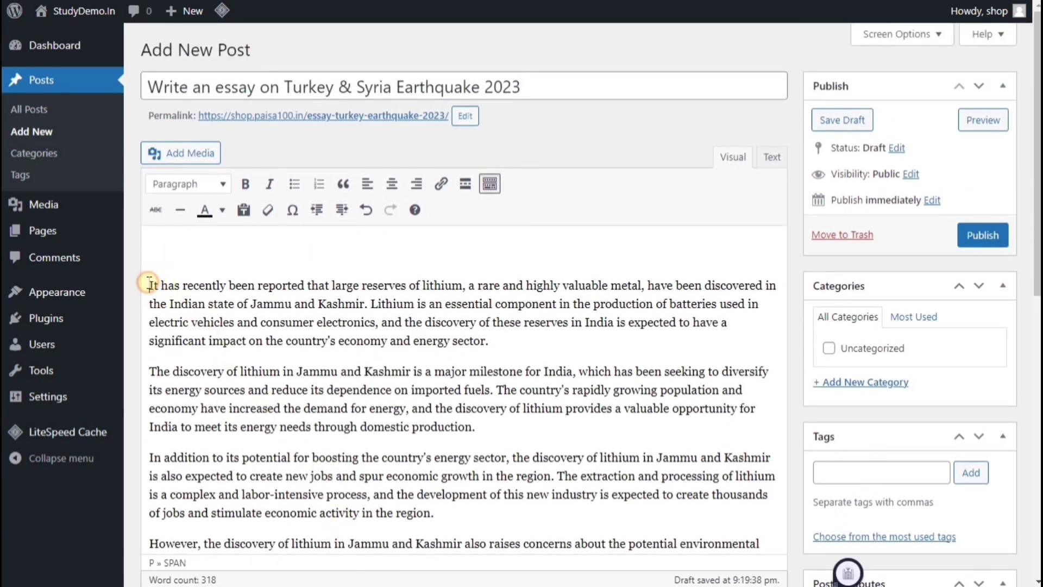
scroll(152, 271, down, 1)
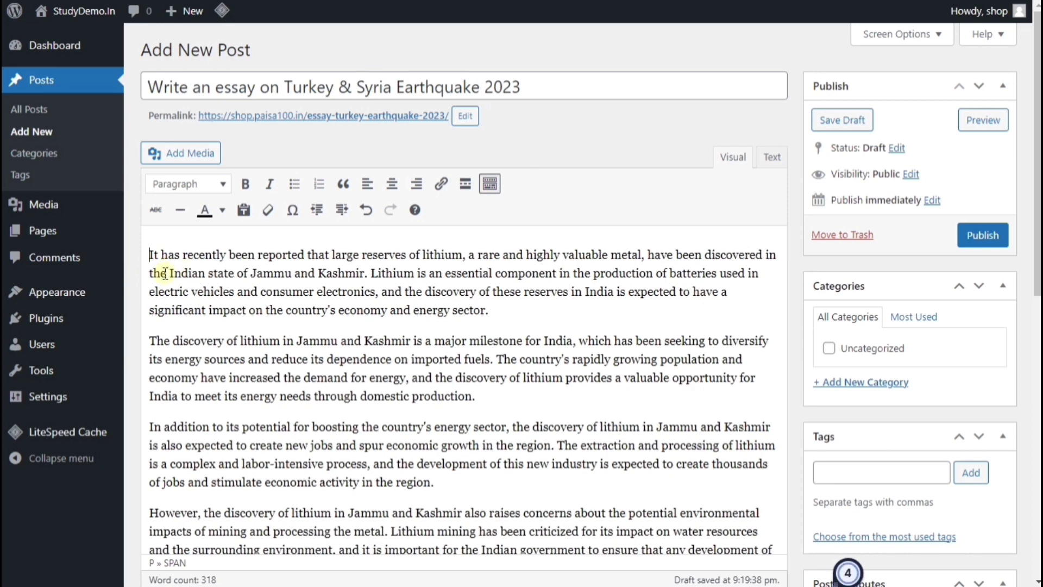
click(154, 230)
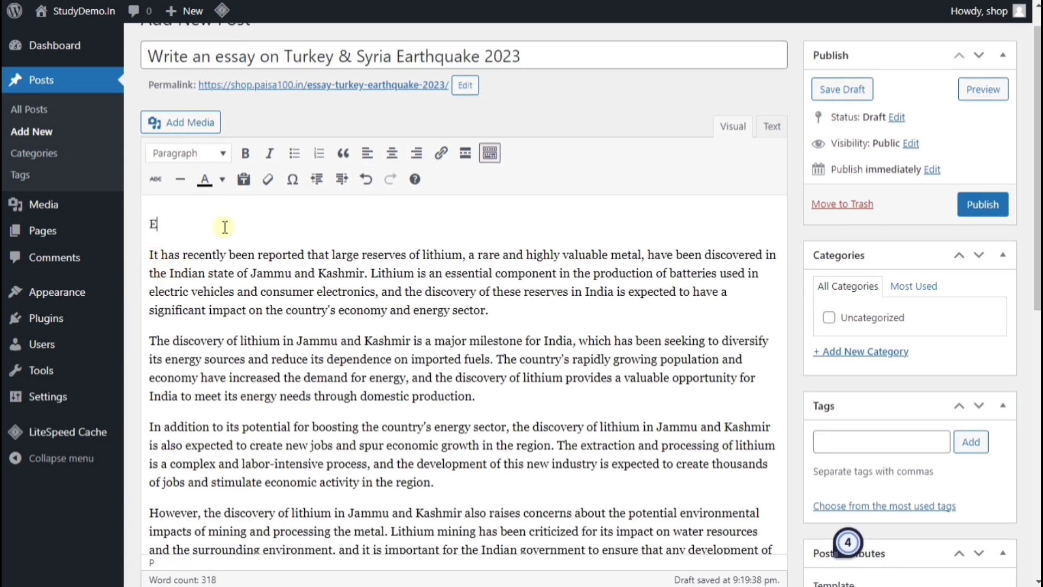
text(Essay On Turkey Ear)
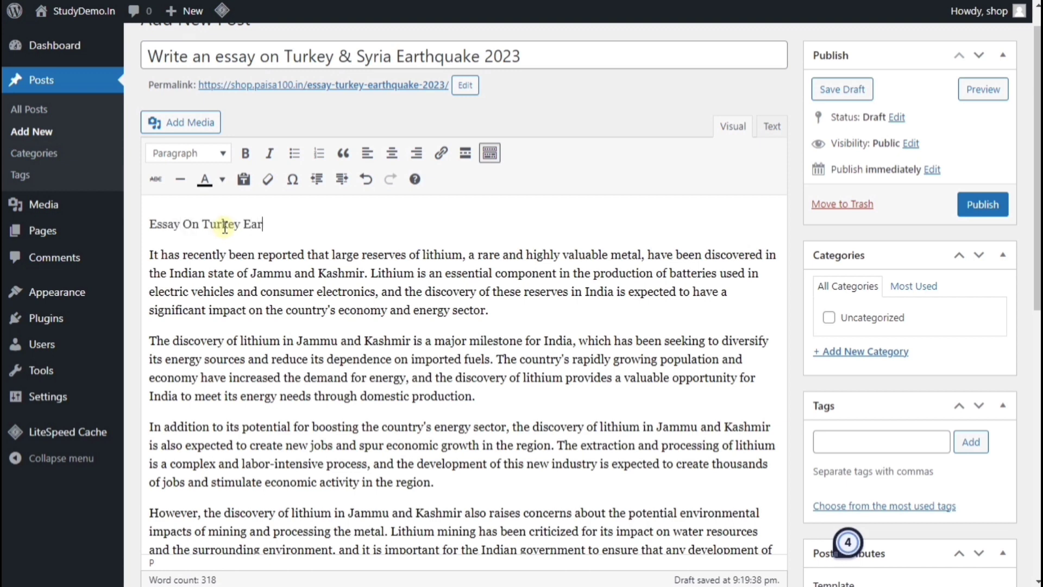
text(thquake 202)
text(Syria 2023)
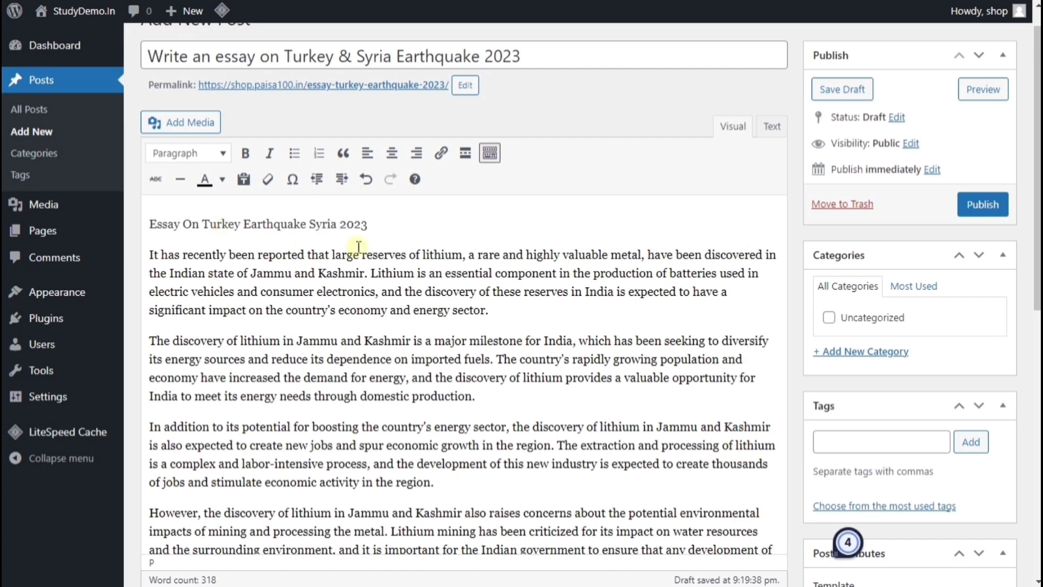
drag(383, 224, 179, 196)
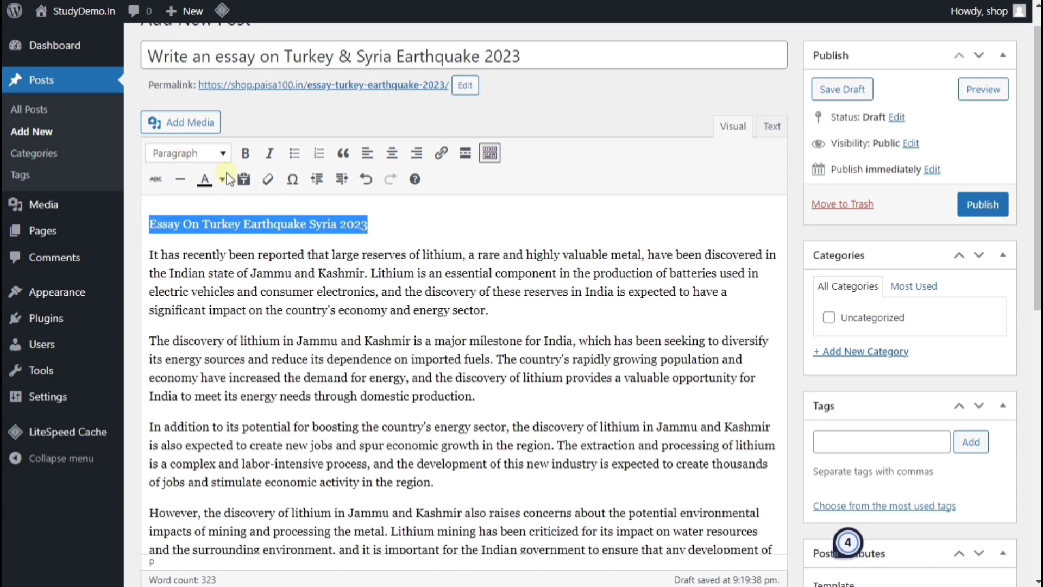
- Format the new first line as a Heading 2
click(389, 228)
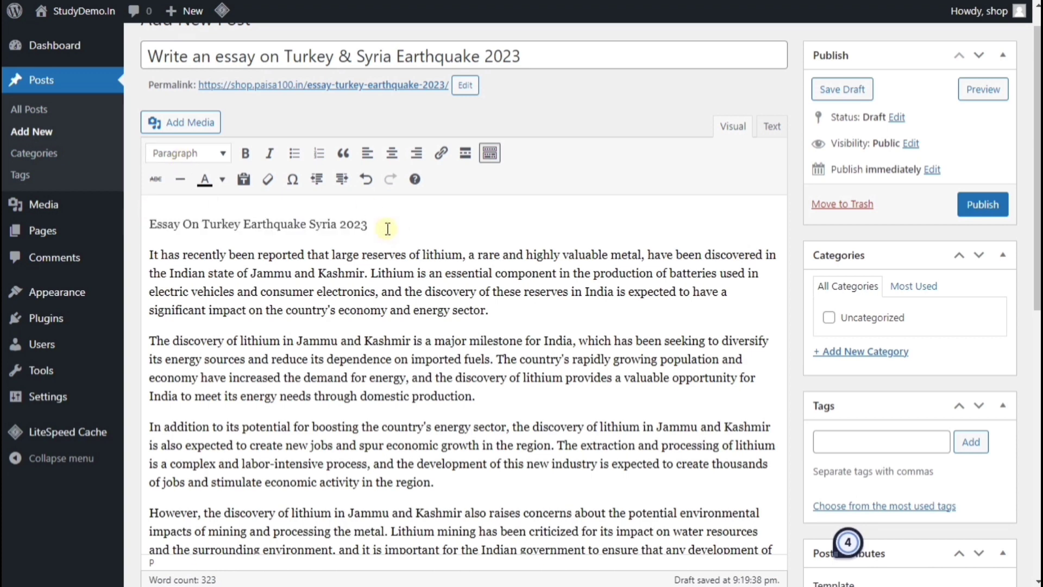
drag(388, 228, 148, 225)
click(182, 153)
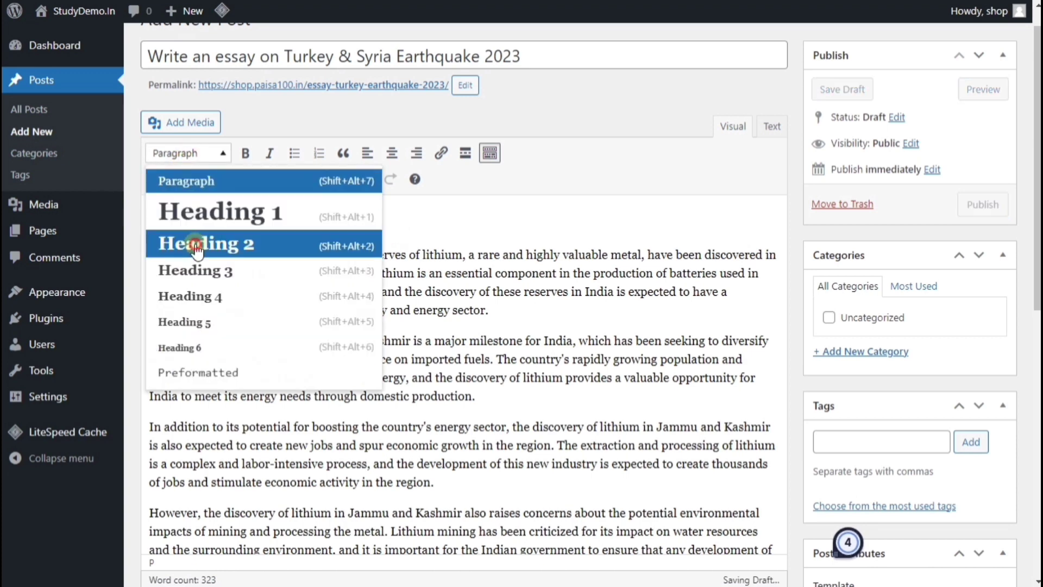
click(197, 247)
- Colour the heading text red
click(290, 256)
drag(532, 218, 150, 217)
click(222, 164)
click(163, 220)
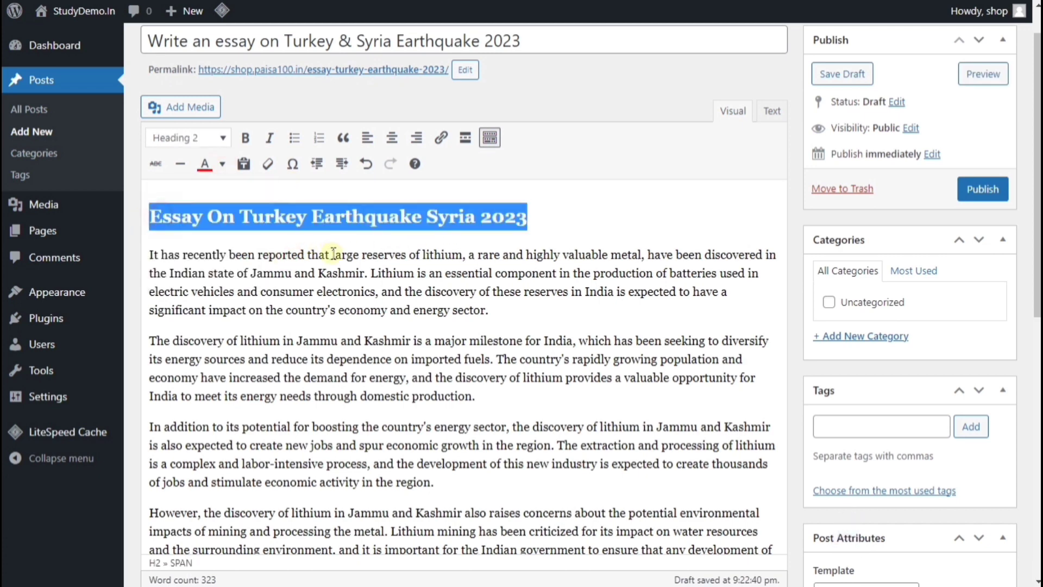
click(333, 254)
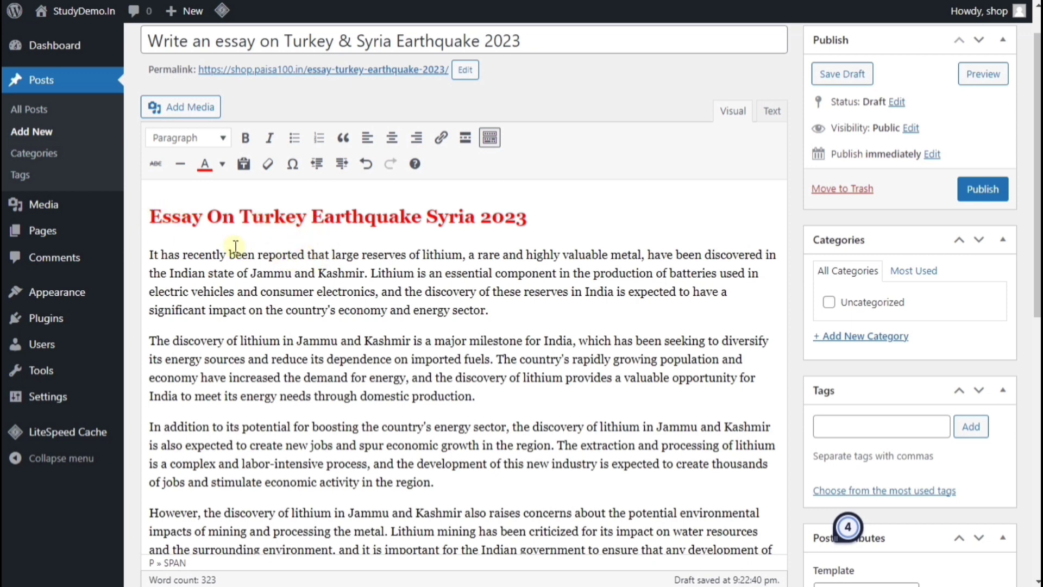
- Compare the red heading's formatting with the first paragraph
drag(152, 213, 511, 214)
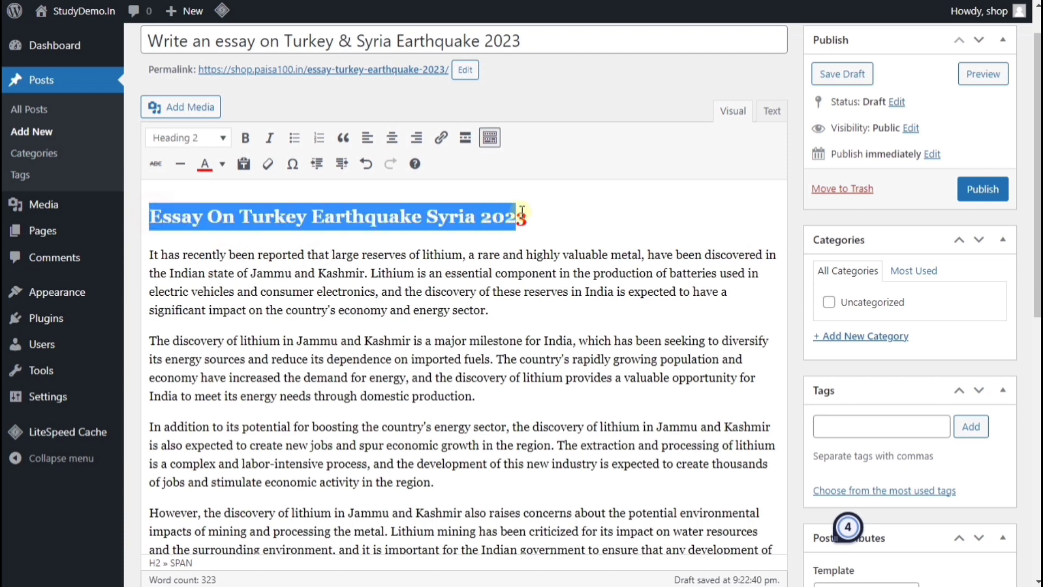
click(538, 220)
drag(148, 254, 288, 340)
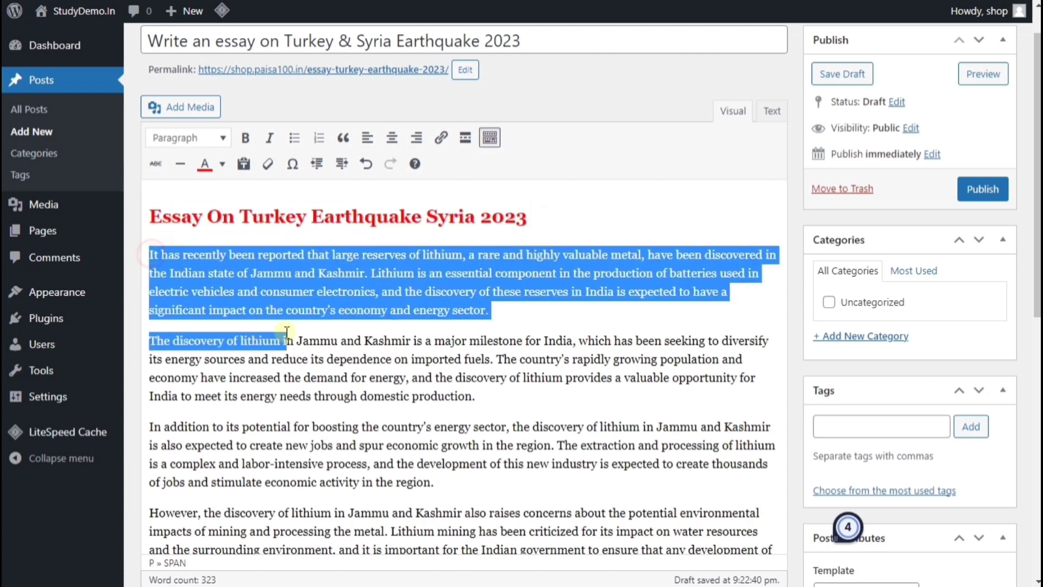
click(342, 352)
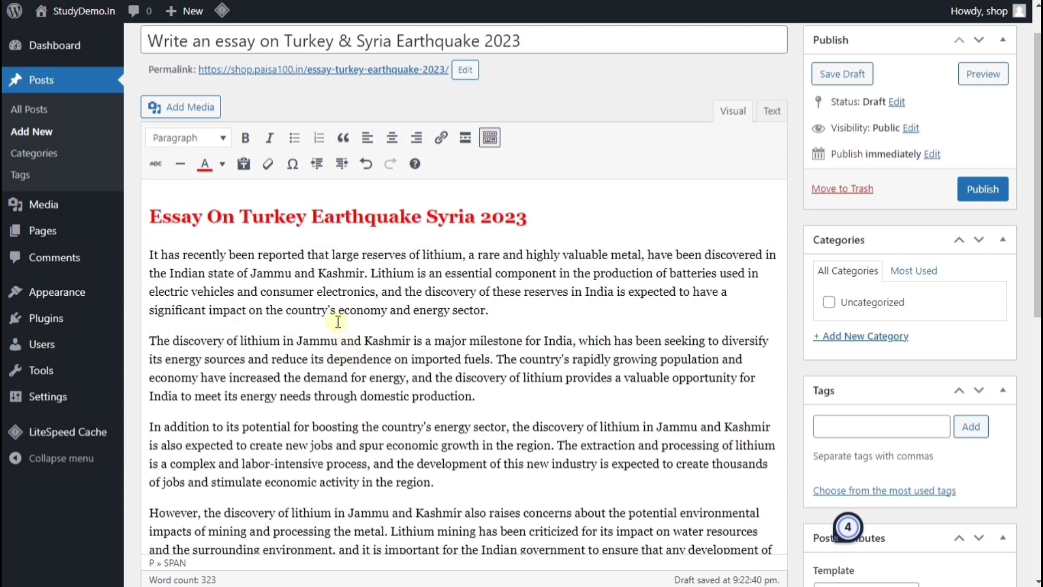
scroll(338, 320, down, 5)
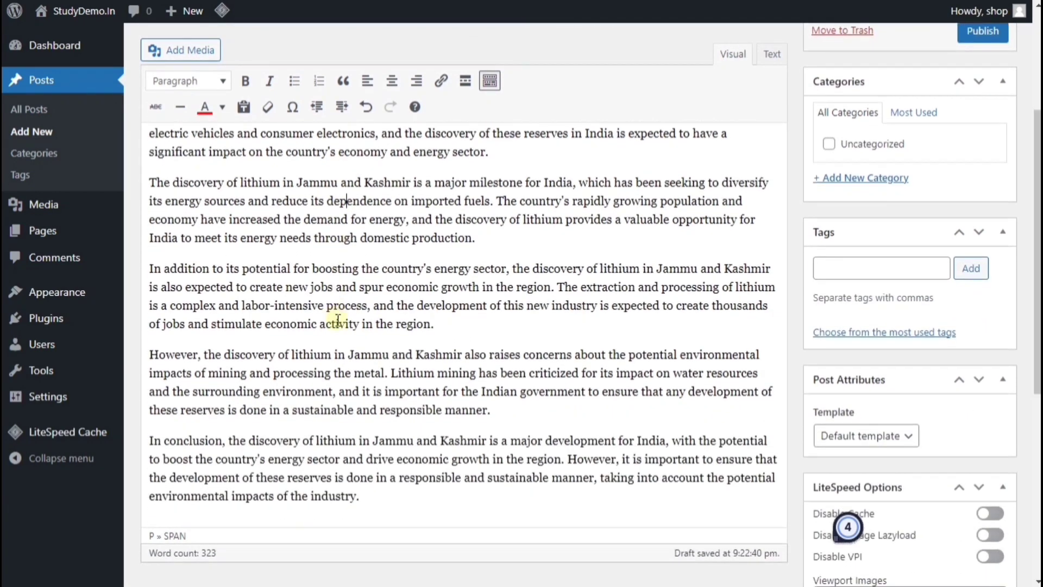
scroll(338, 319, up, 6)
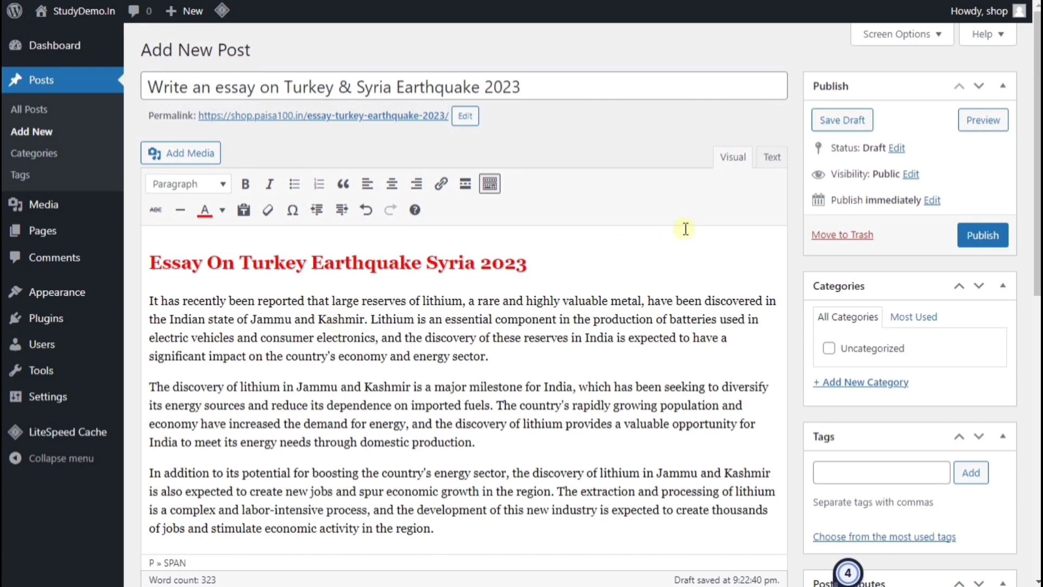
scroll(459, 268, down, 2)
scroll(459, 267, down, 5)
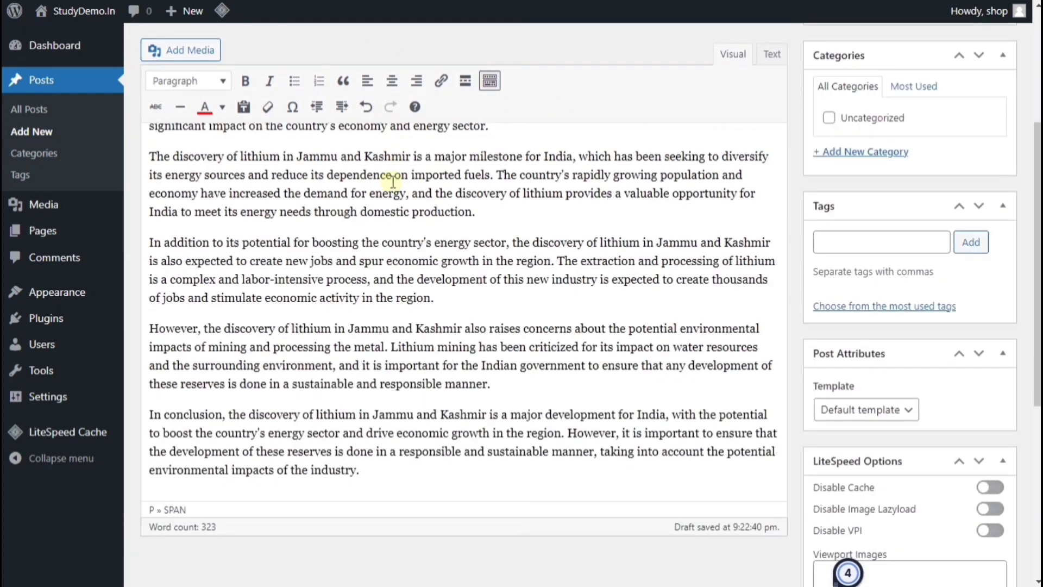
scroll(424, 326, up, 3)
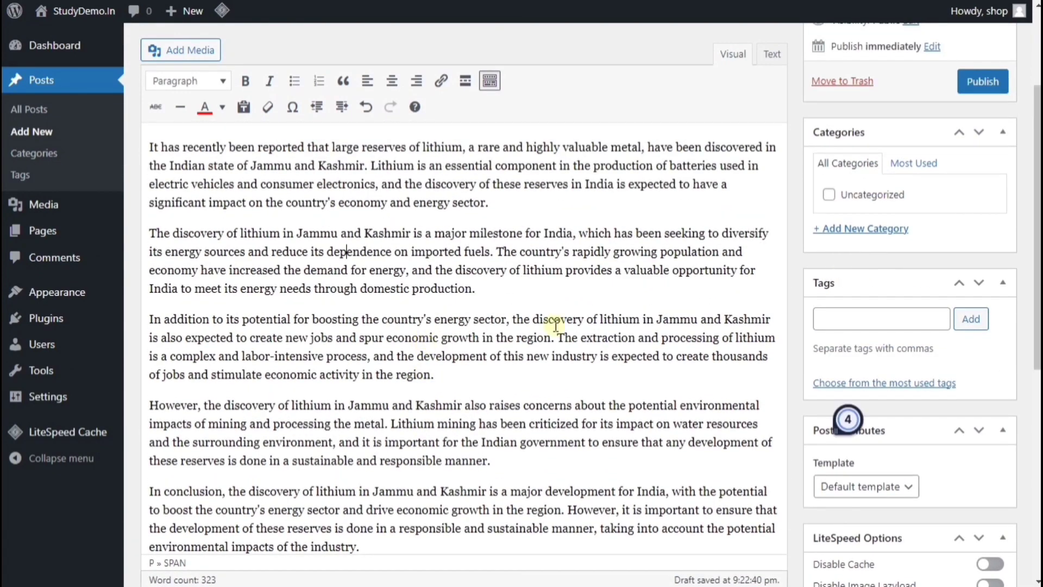
scroll(864, 187, up, 3)
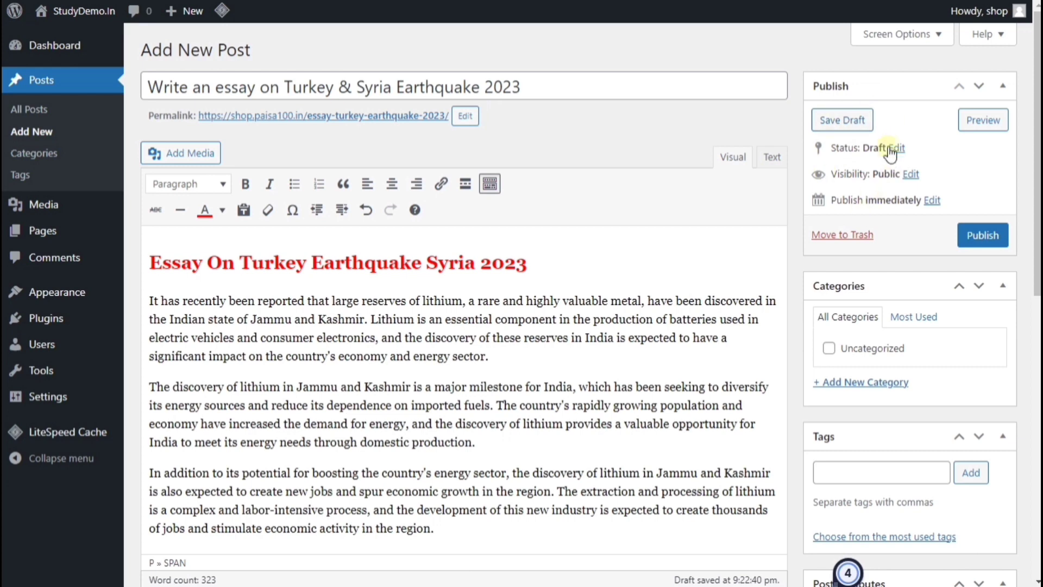
- Create the 'Essay & Article Writing' category and assign it to the post
scroll(837, 218, down, 3)
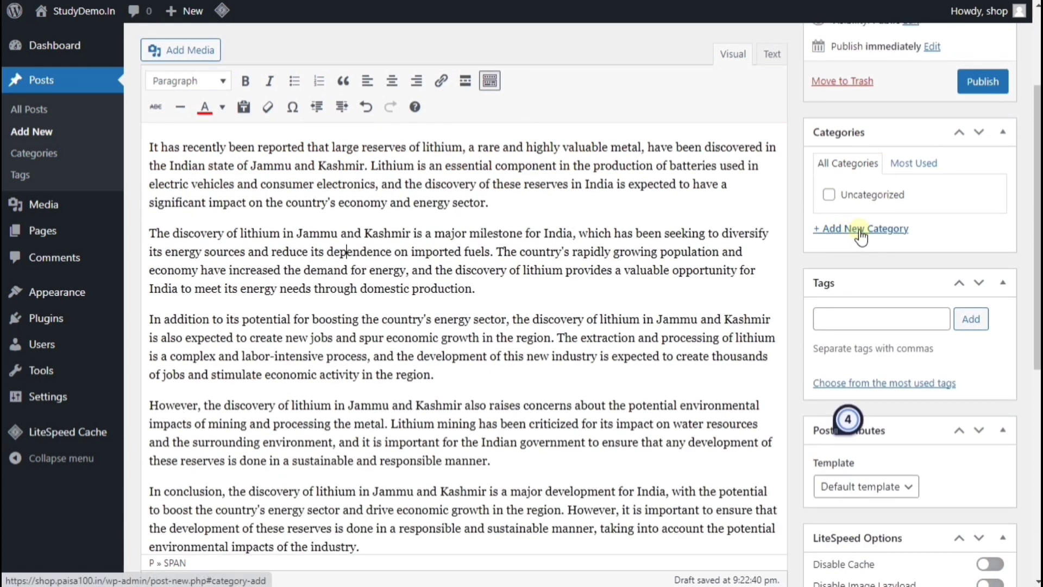
click(857, 235)
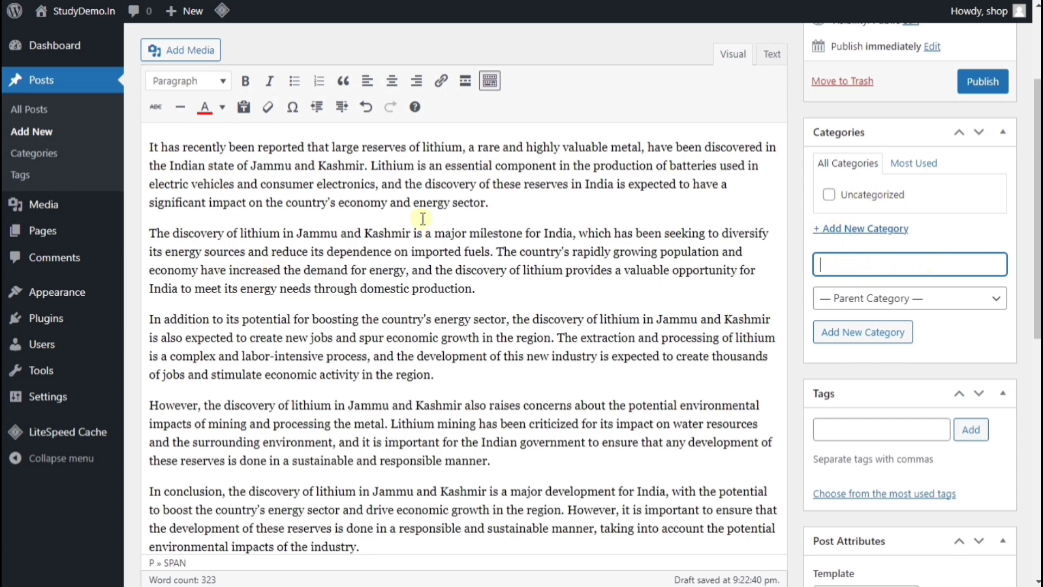
scroll(427, 228, up, 2)
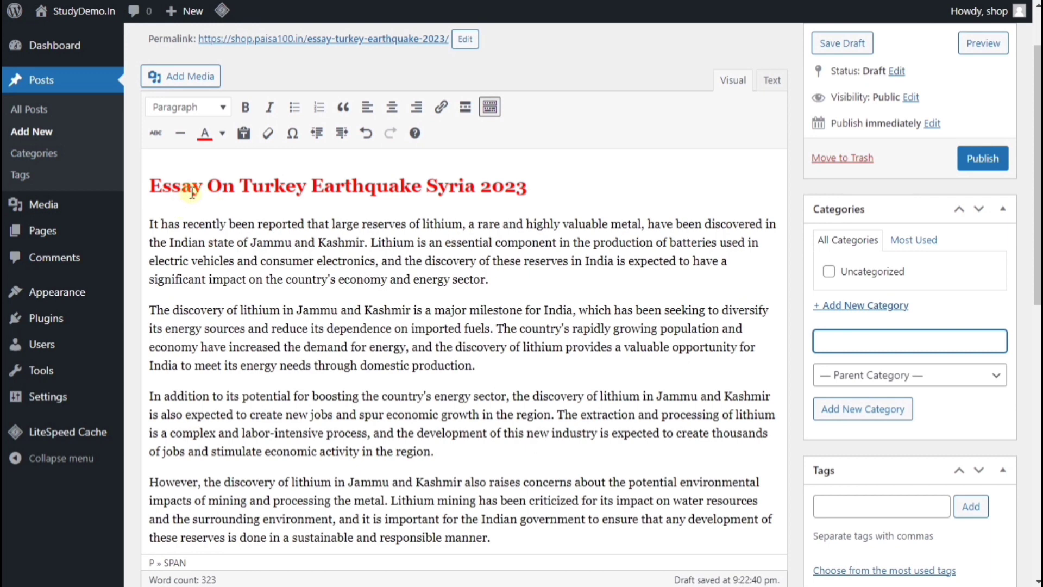
click(863, 342)
text(& A)
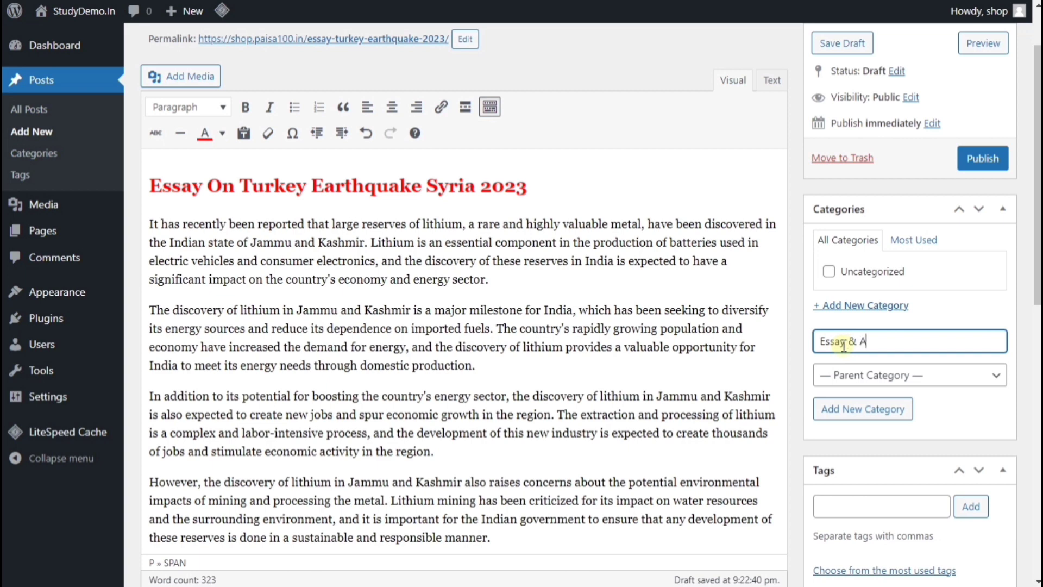
text(rticle Writing)
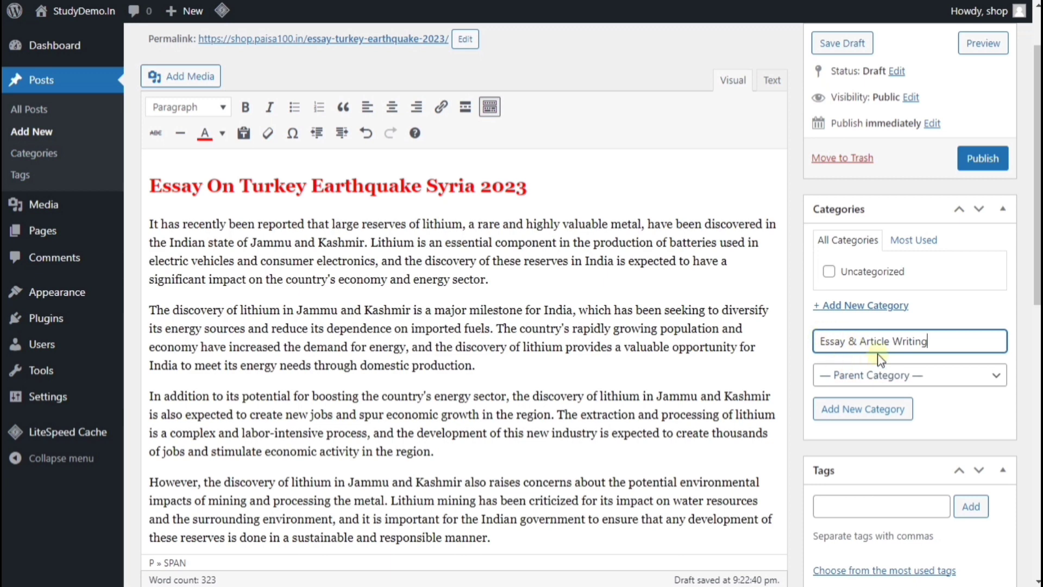
click(863, 409)
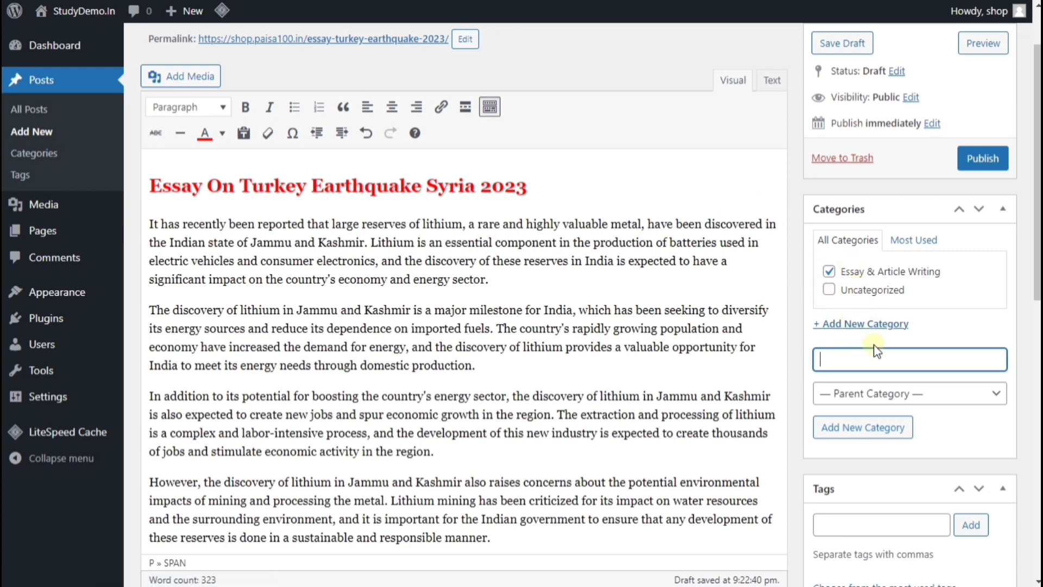
scroll(865, 315, down, 4)
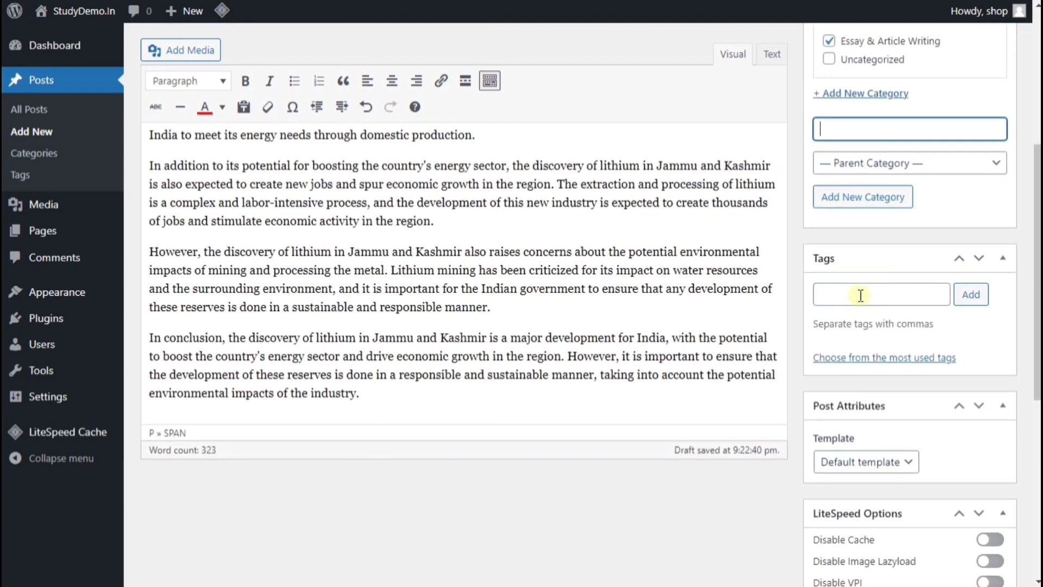
- Add the tags 'Essay on Turkey Earthquake' and 'Essay on Syria Earthquake' to the post
click(860, 295)
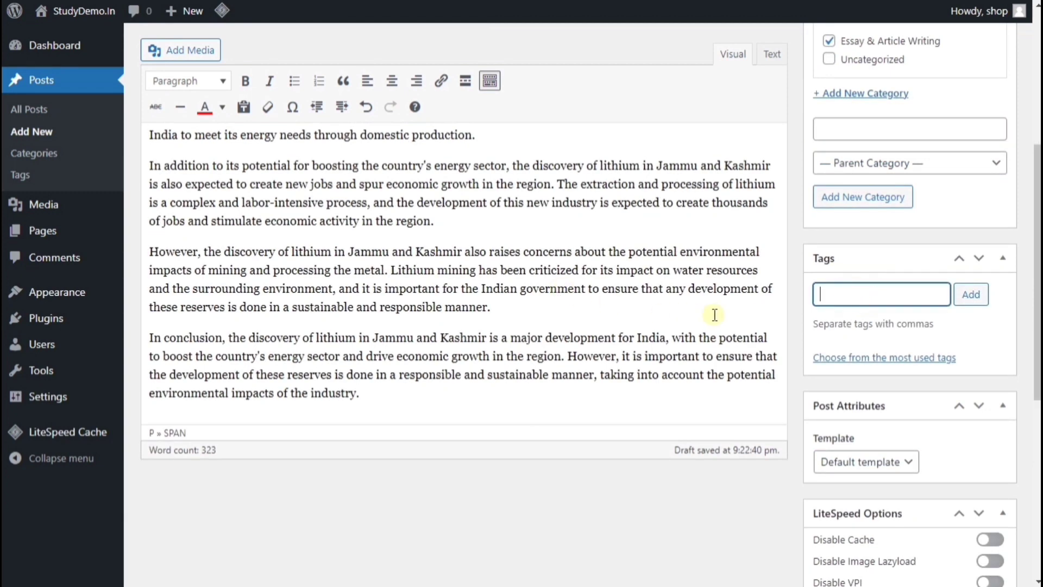
text(Essay on Turkey)
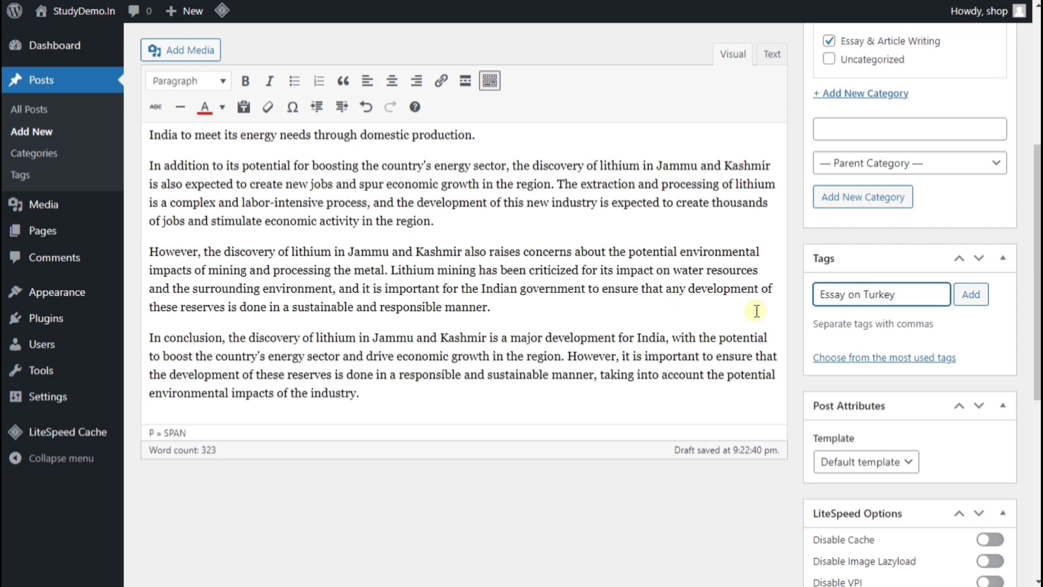
text( Earthquake)
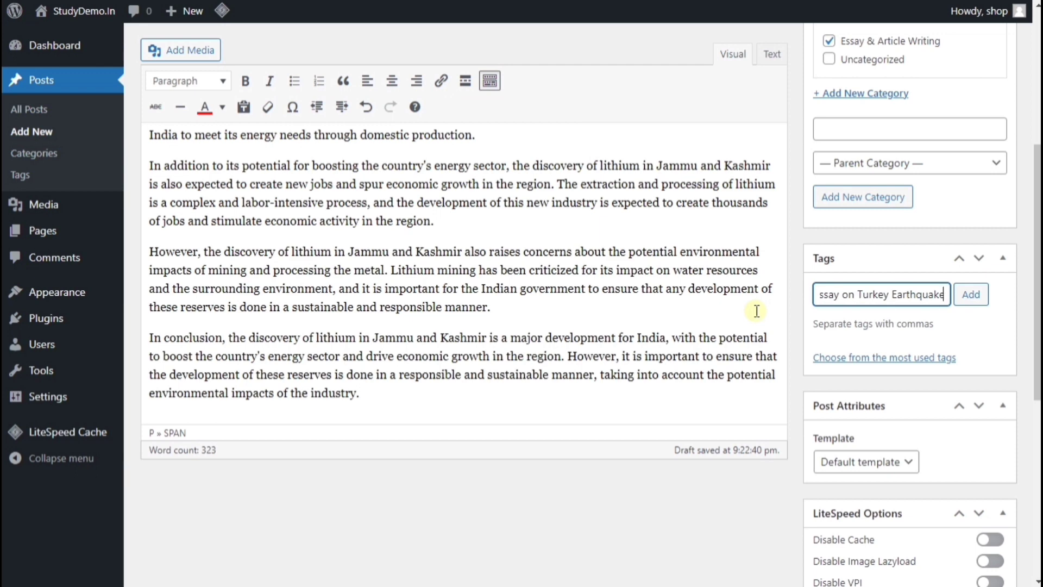
key(ctrl+a)
key(Return)
text(Essay on Turkey Earthquake)
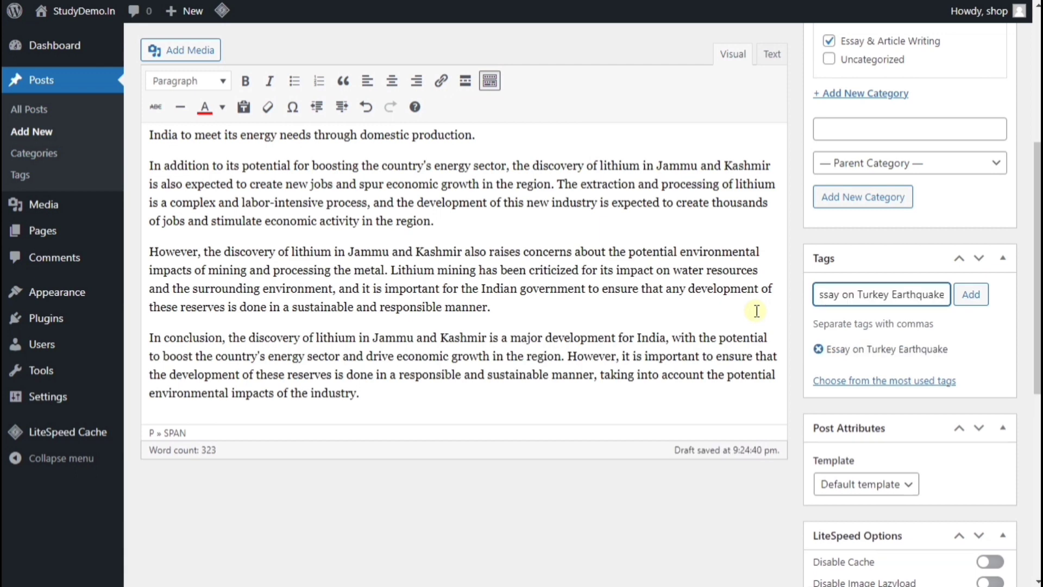
double_click(866, 295)
text(Tyr)
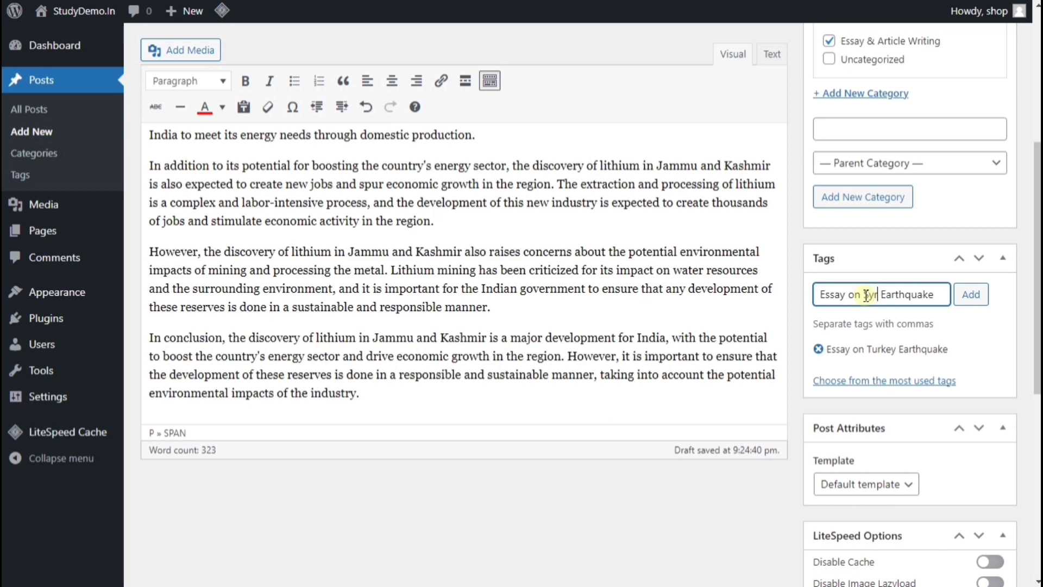
text(ia)
key(Return)
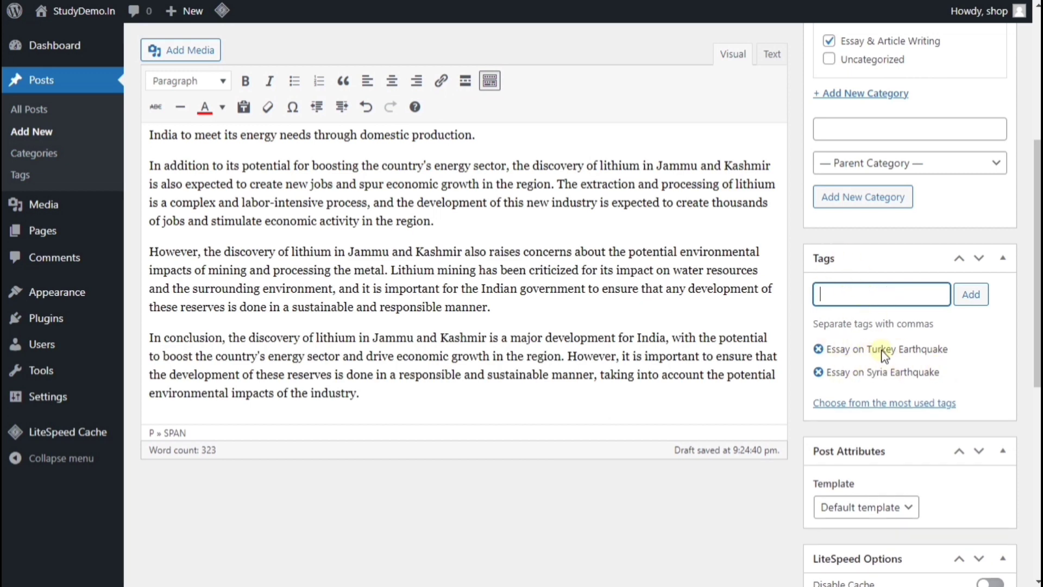
- Scroll down to the featured image panel and start setting a featured image
scroll(881, 350, down, 2)
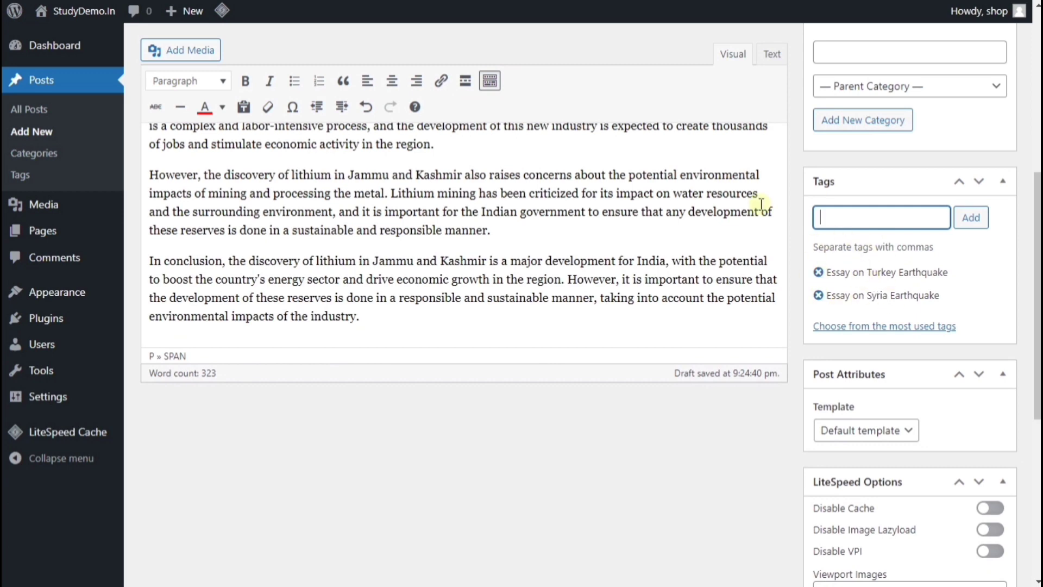
scroll(704, 282, down, 4)
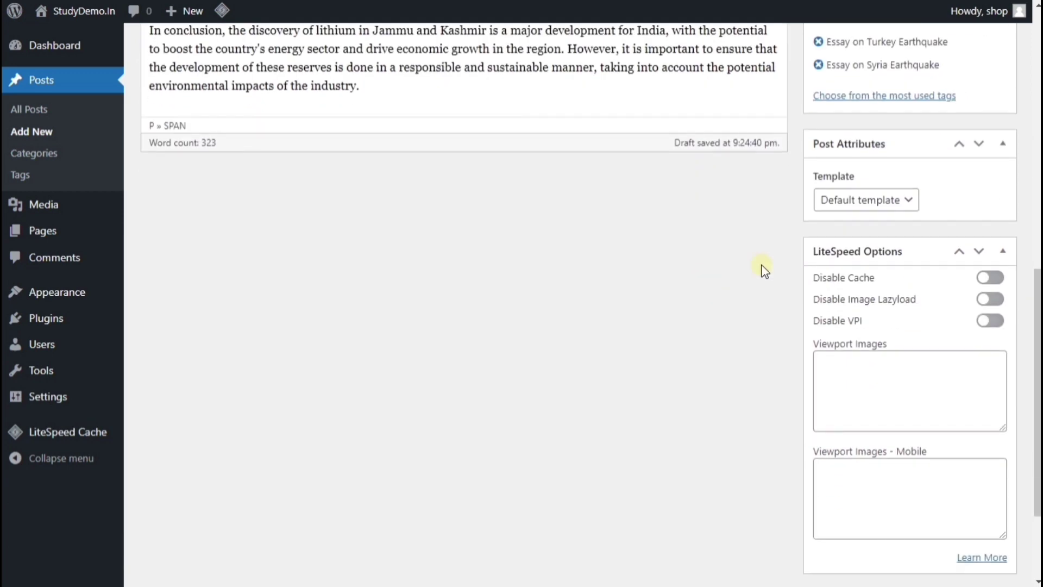
scroll(913, 305, down, 3)
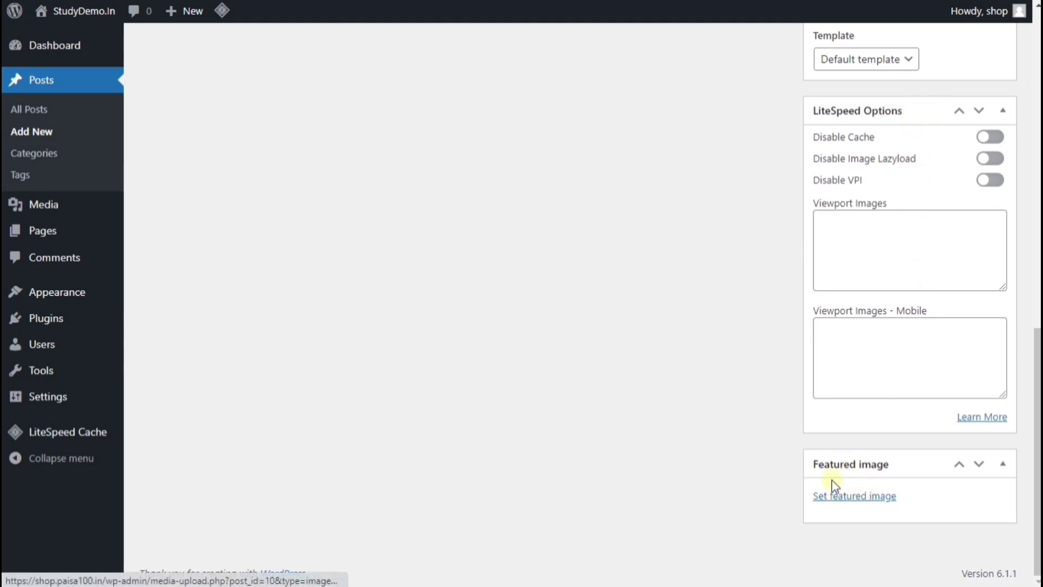
click(845, 496)
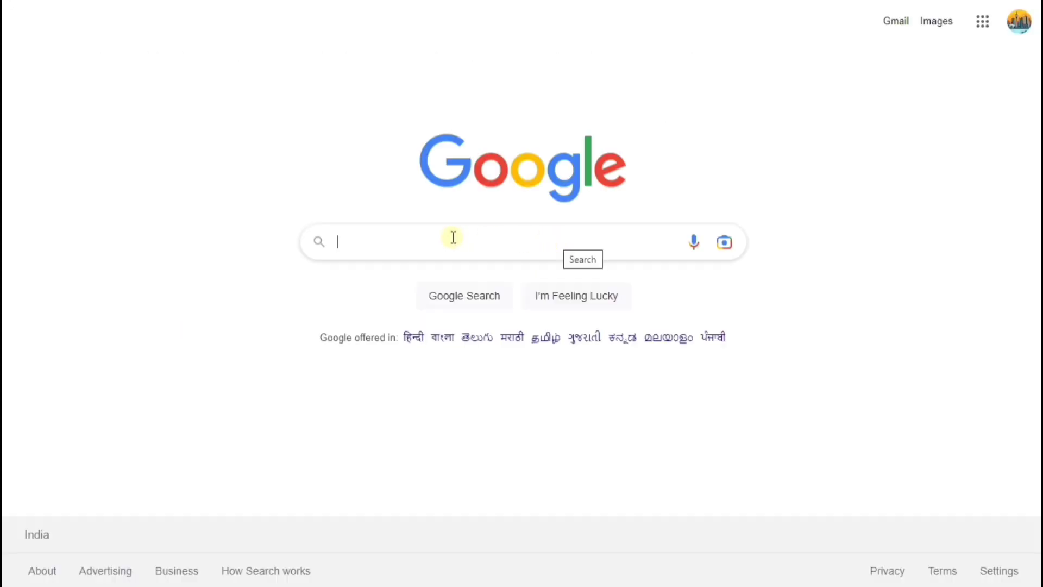
- Search Google for 'turkey earthquake' using the autocomplete suggestion
text(turkey earh)
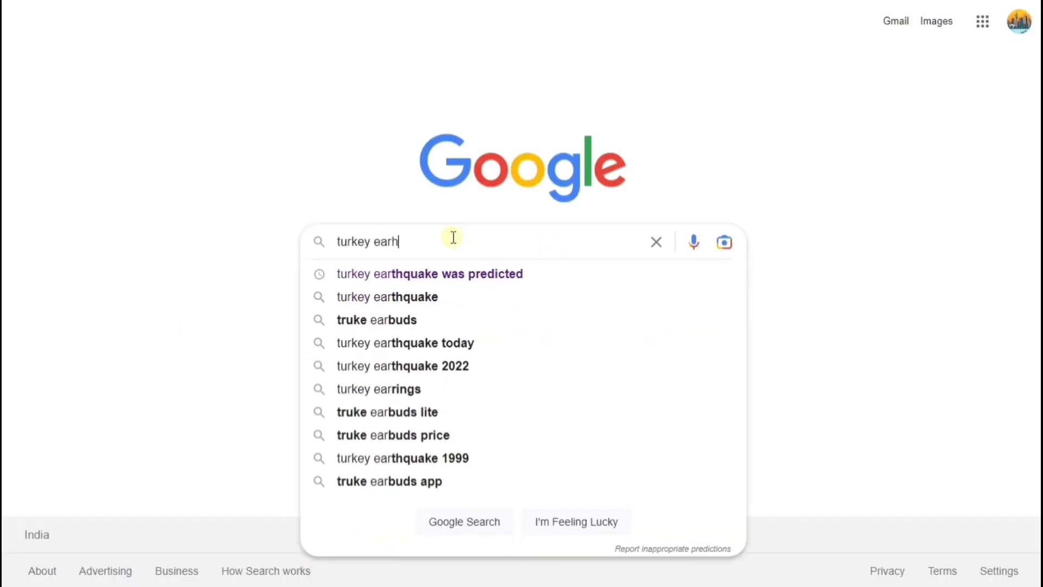
key(Down)
key(Down)
key(Return)
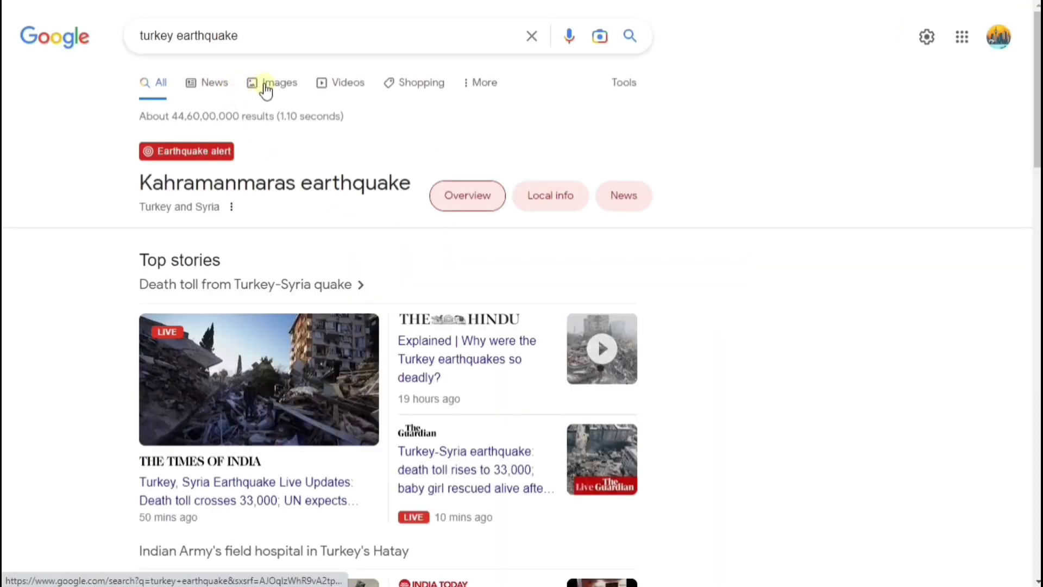
- In image results, save the India Today rubble photo to the computer
click(265, 87)
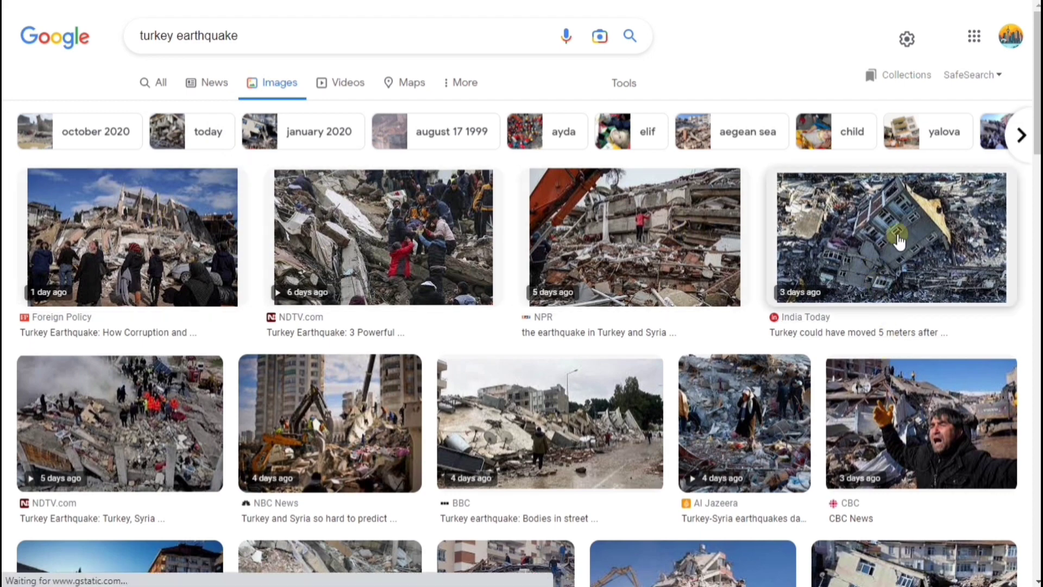
scroll(446, 321, down, 3)
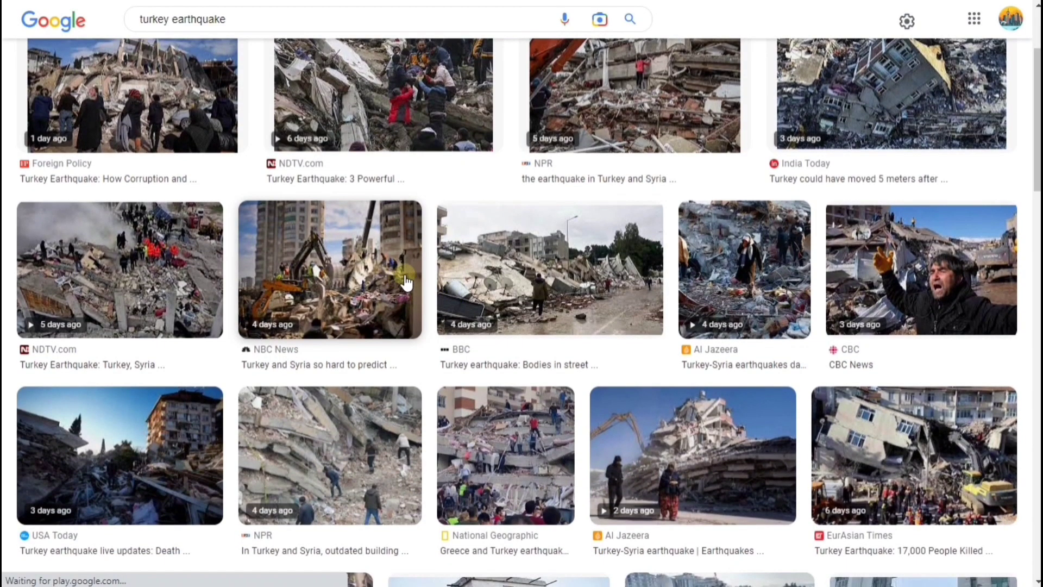
scroll(379, 262, down, 3)
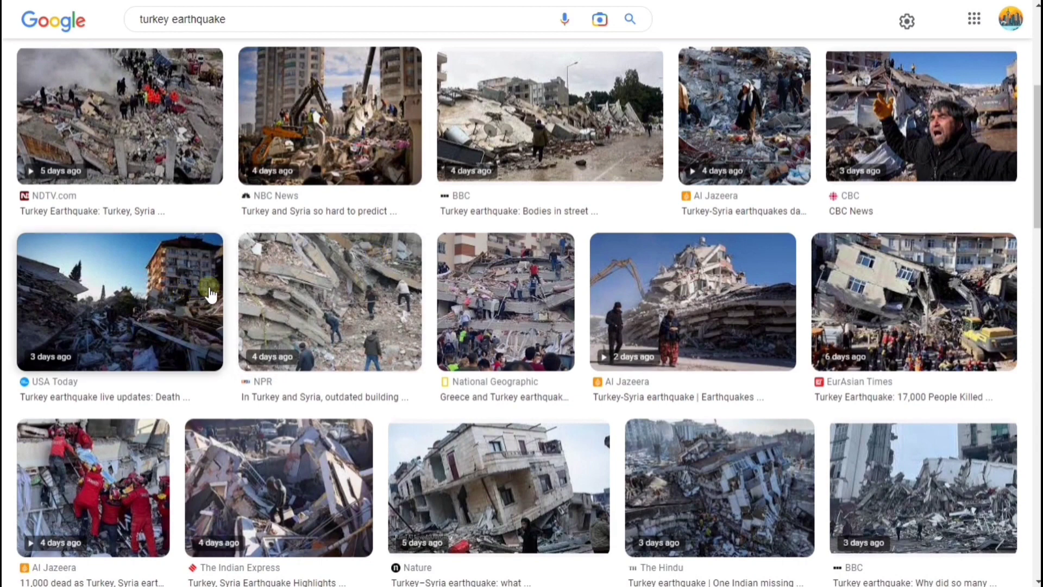
scroll(852, 305, up, 5)
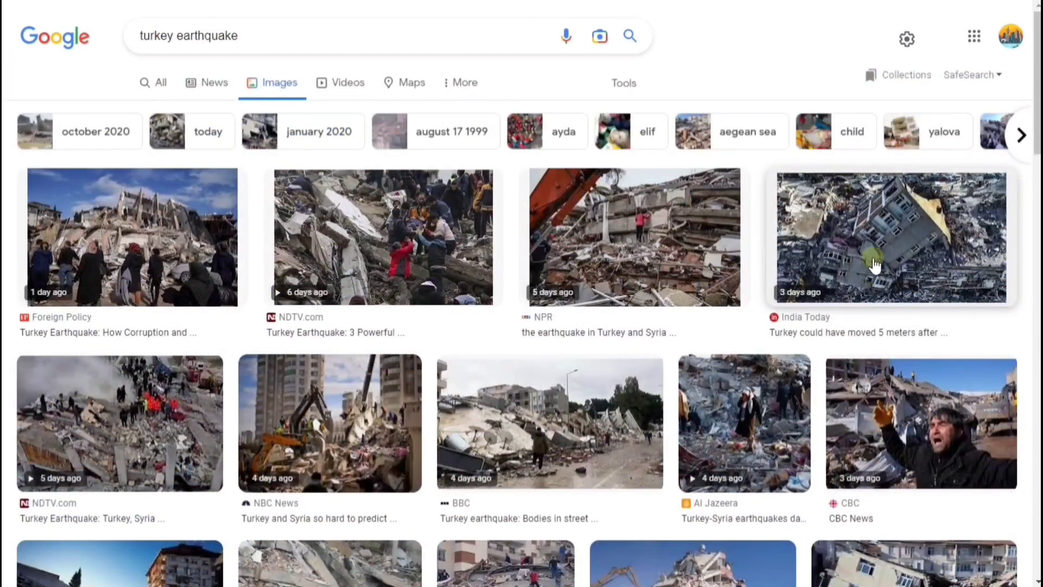
click(886, 212)
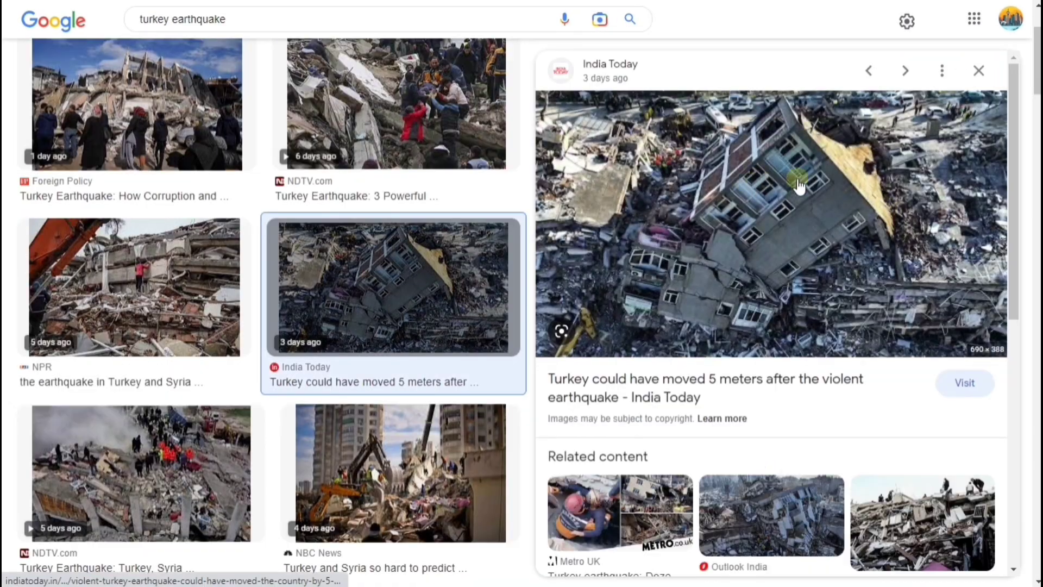
right_click(724, 180)
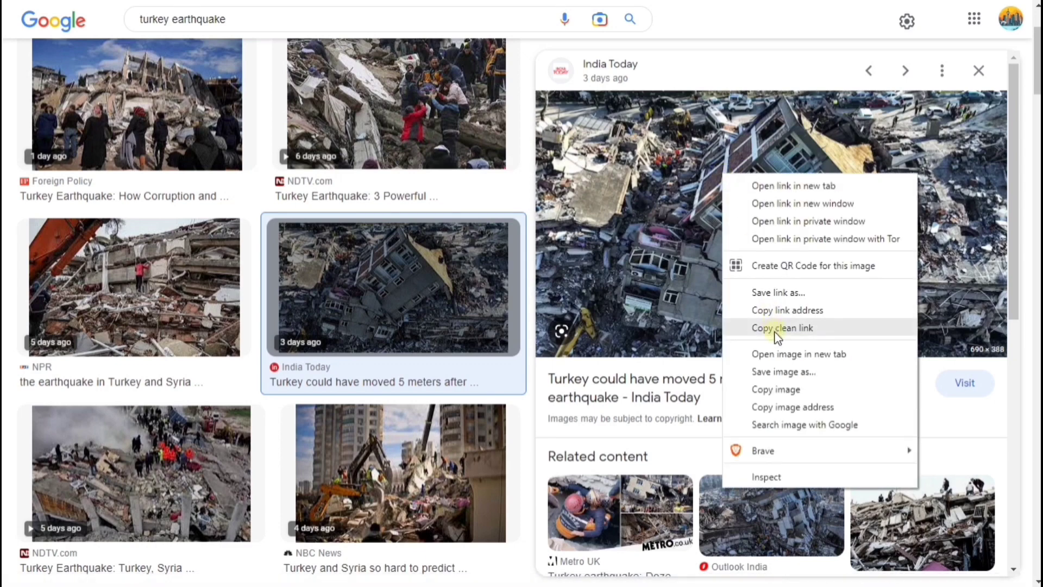
click(772, 371)
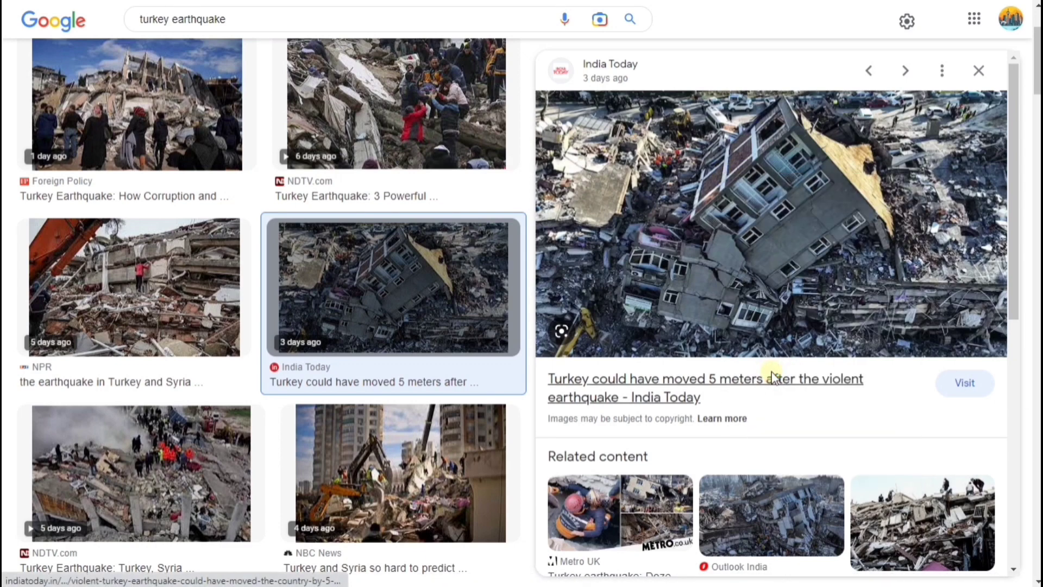
key(Return)
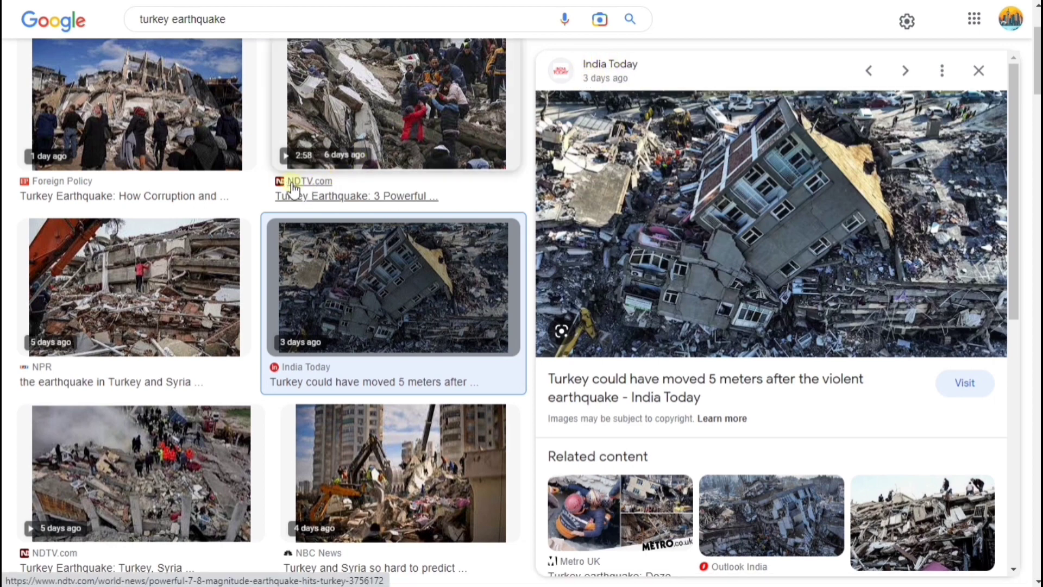
- Save the New York Times rubble photo to the Desktop
scroll(71, 326, down, 7)
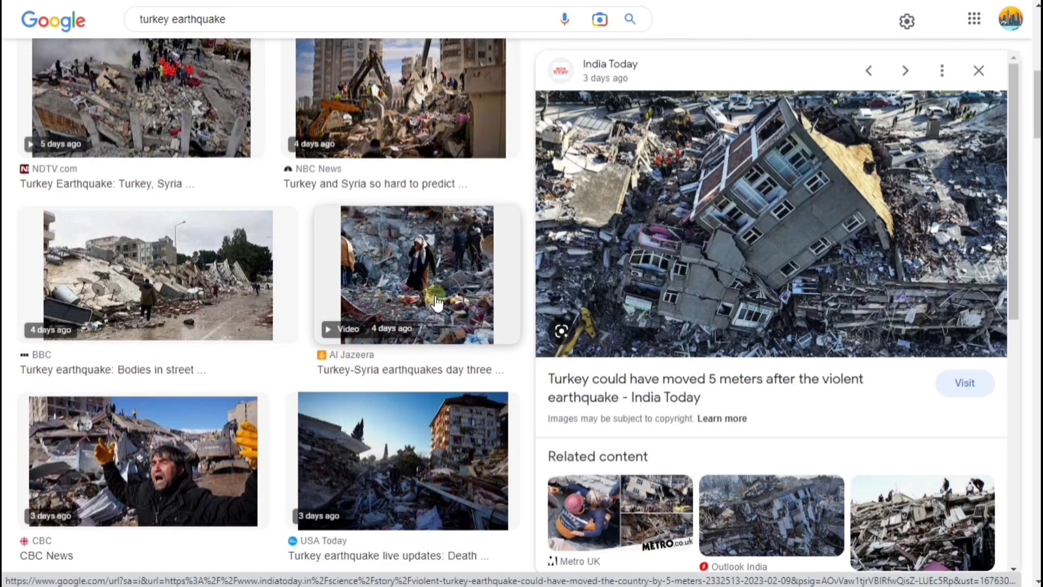
scroll(363, 344, up, 9)
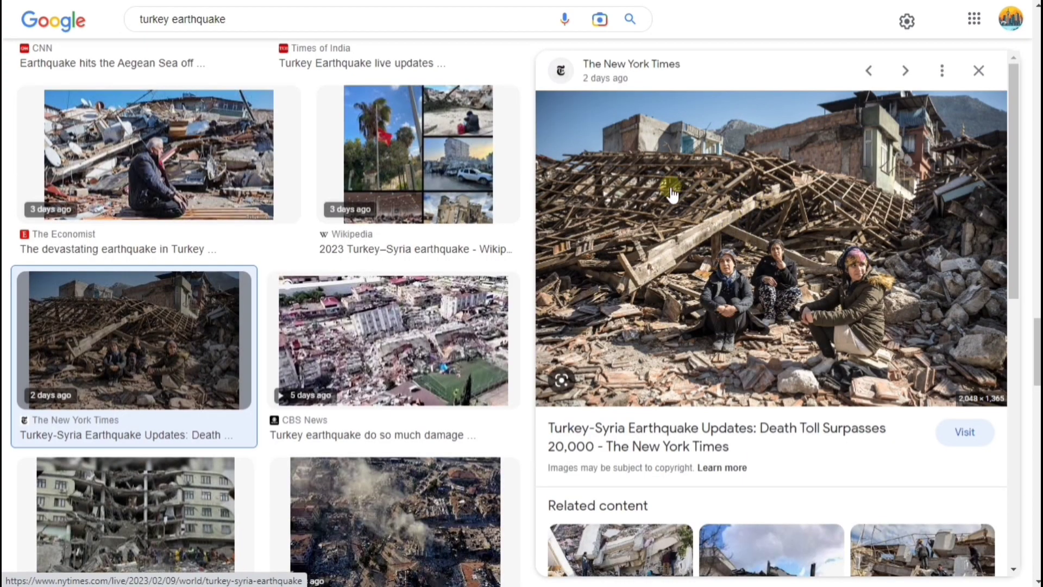
right_click(672, 192)
click(728, 384)
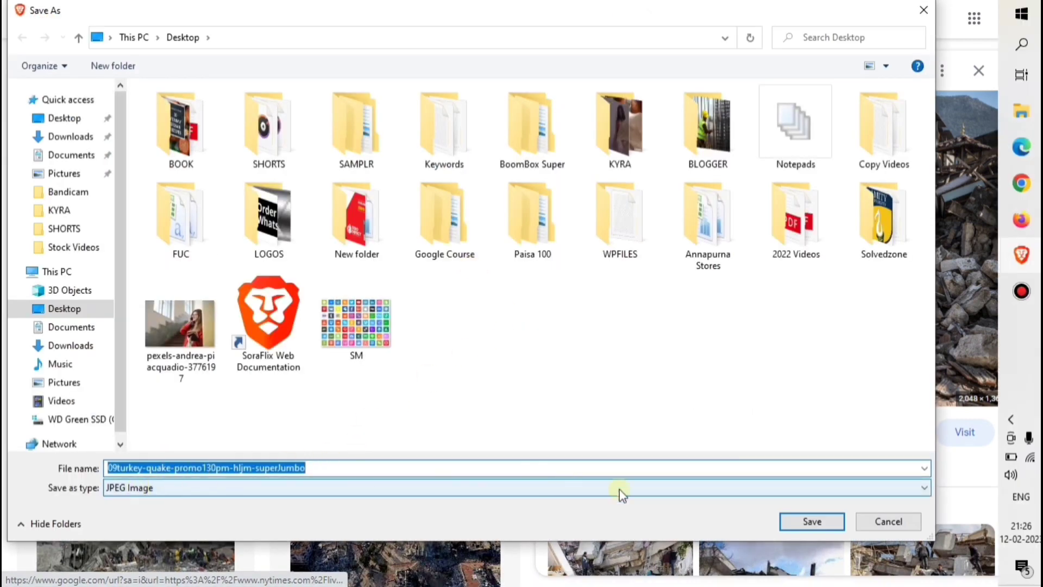
click(805, 522)
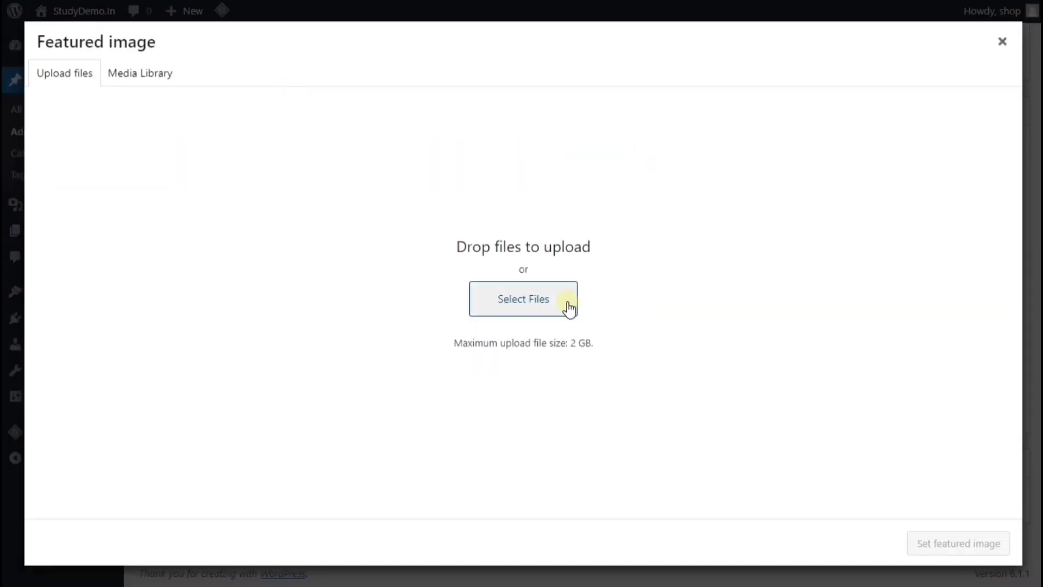
- Upload the downloaded earthquake photo and clear its automatic title
click(566, 304)
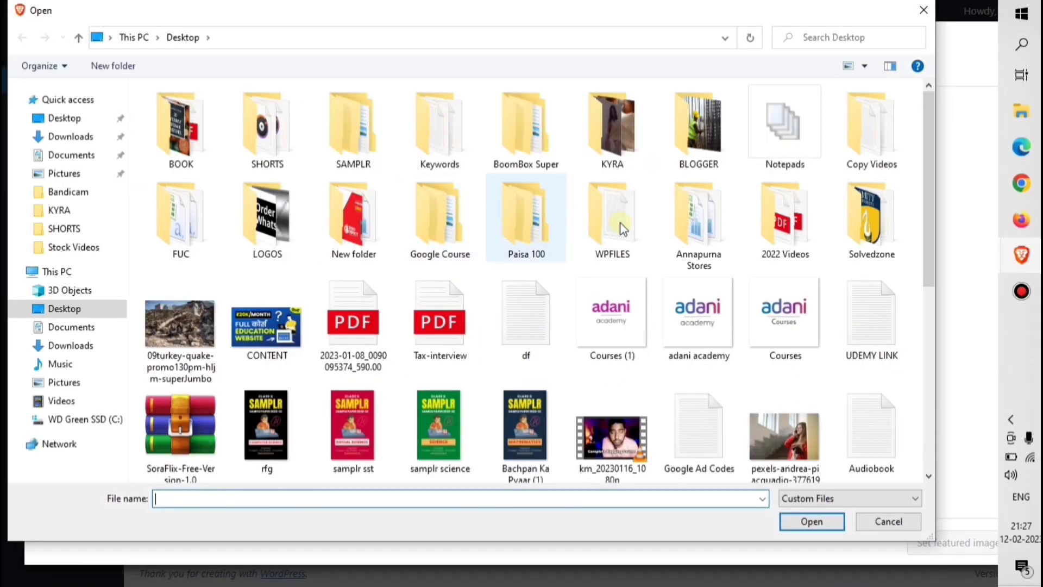
double_click(171, 318)
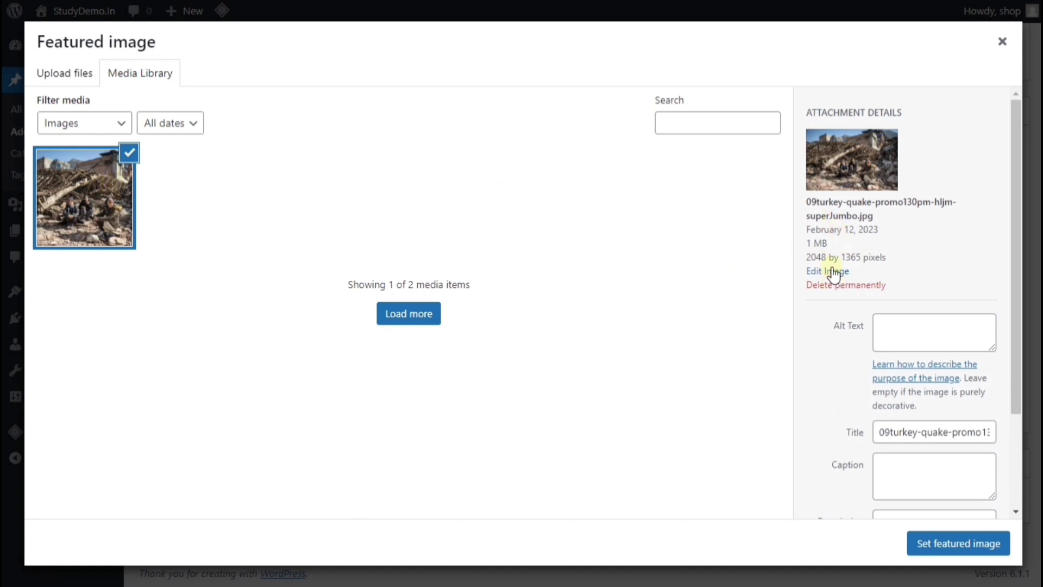
scroll(858, 277, down, 2)
triple_click(906, 307)
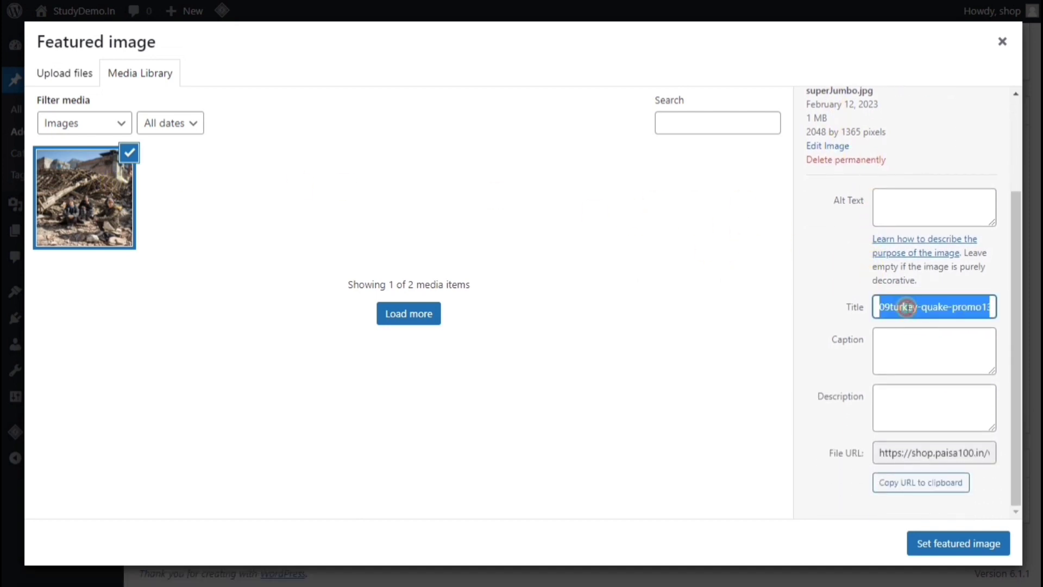
key(BackSpace)
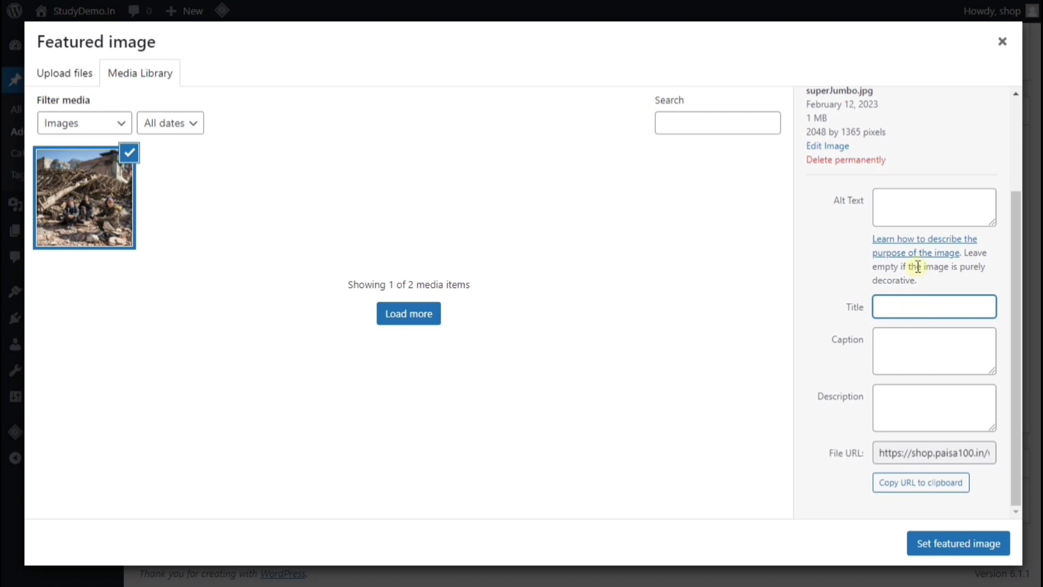
- Caption the image 'Image Credits - The NYT'
click(917, 351)
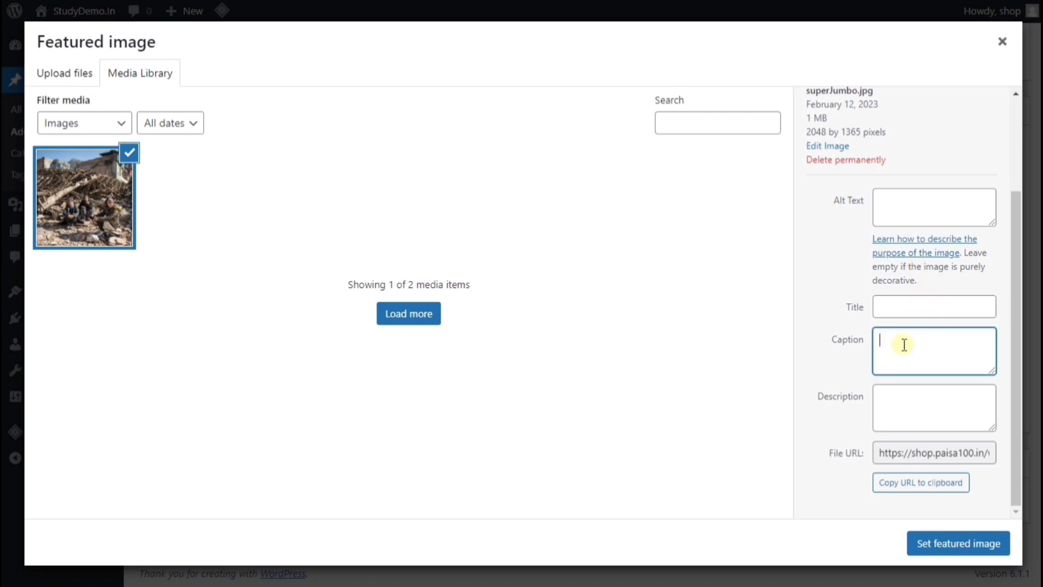
text(Image C)
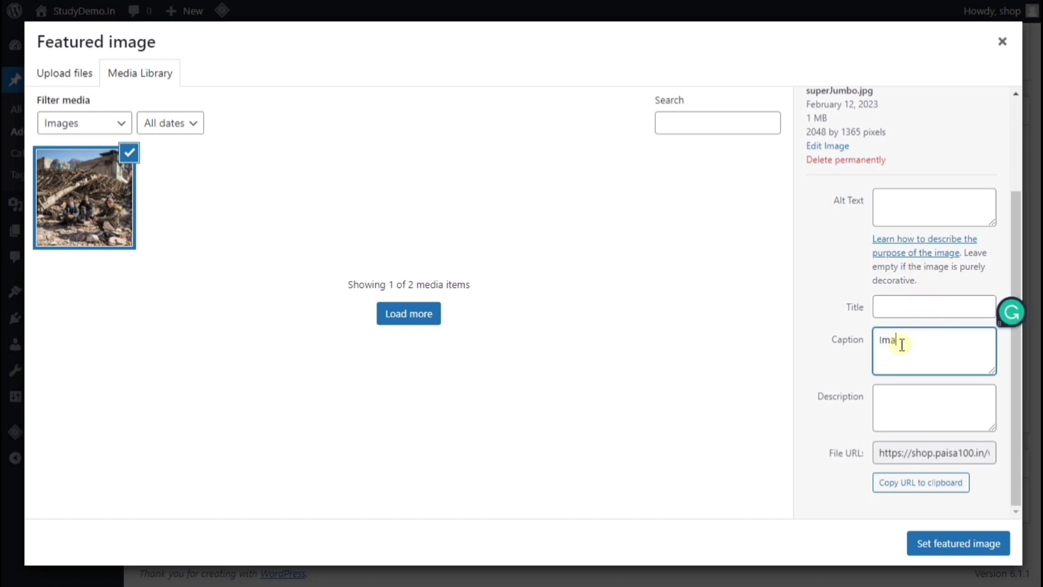
text(redits -)
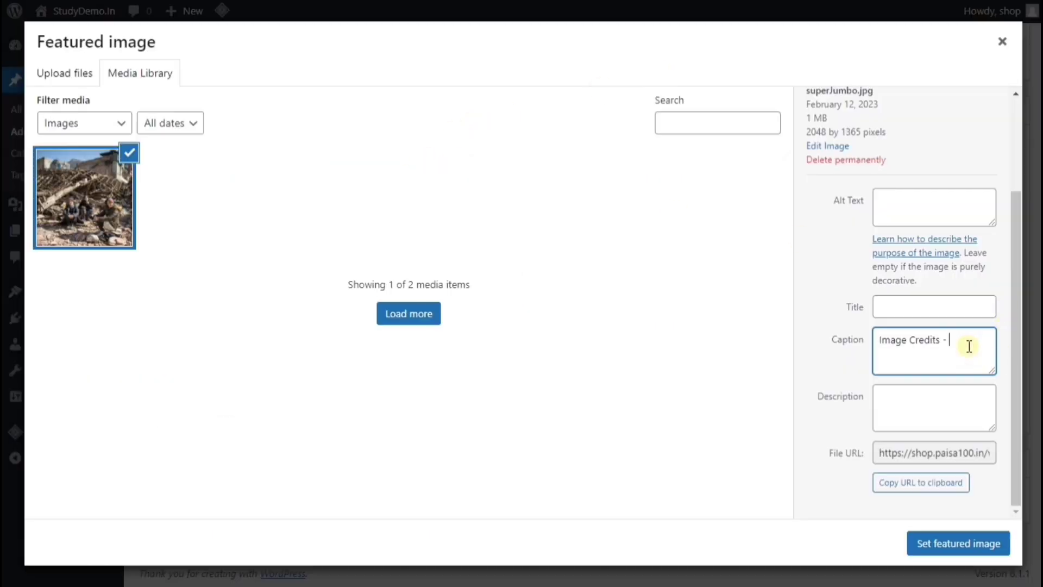
text(The NYT)
- Set the photo as the featured image and publish the earthquake essay post
click(969, 549)
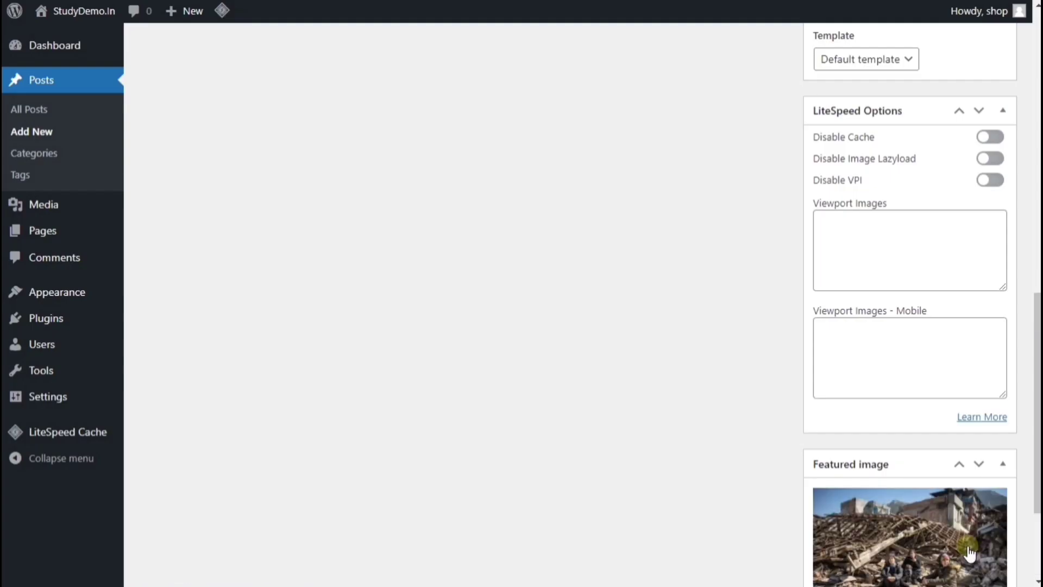
scroll(665, 309, up, 10)
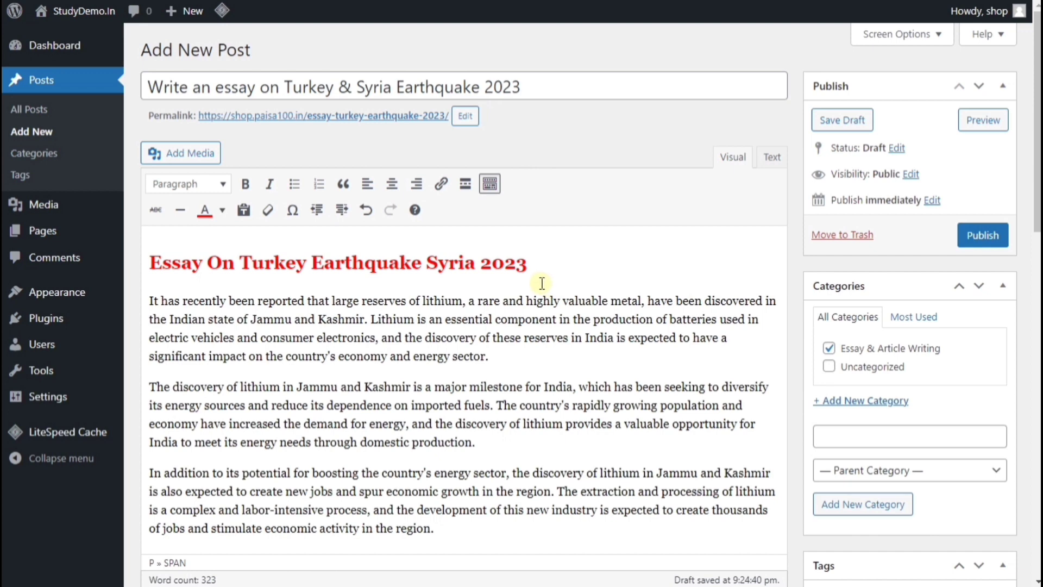
click(993, 241)
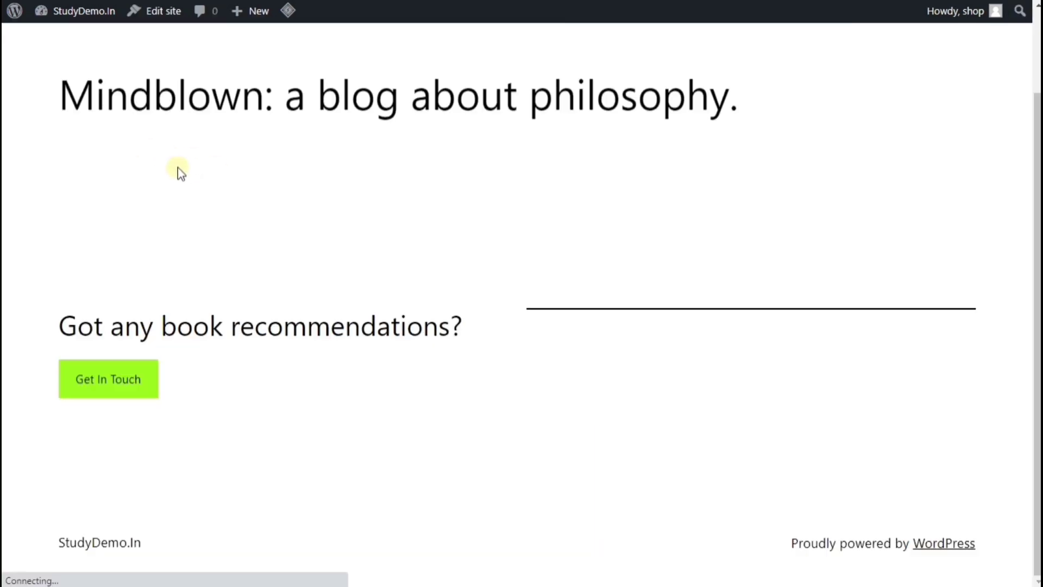
scroll(9, 132, down, 5)
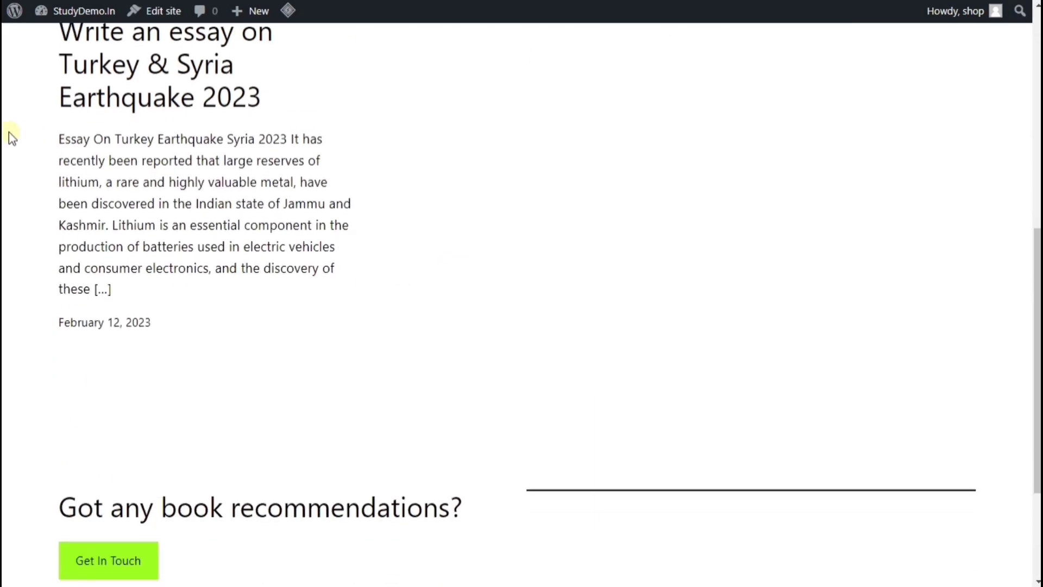
scroll(294, 244, up, 5)
scroll(294, 243, up, 3)
scroll(260, 196, down, 3)
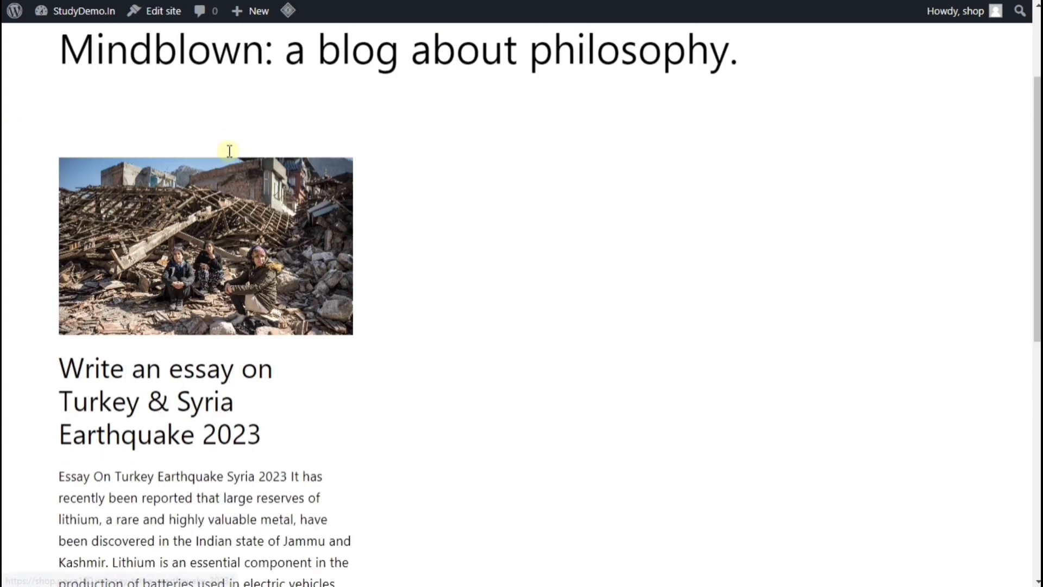
click(213, 186)
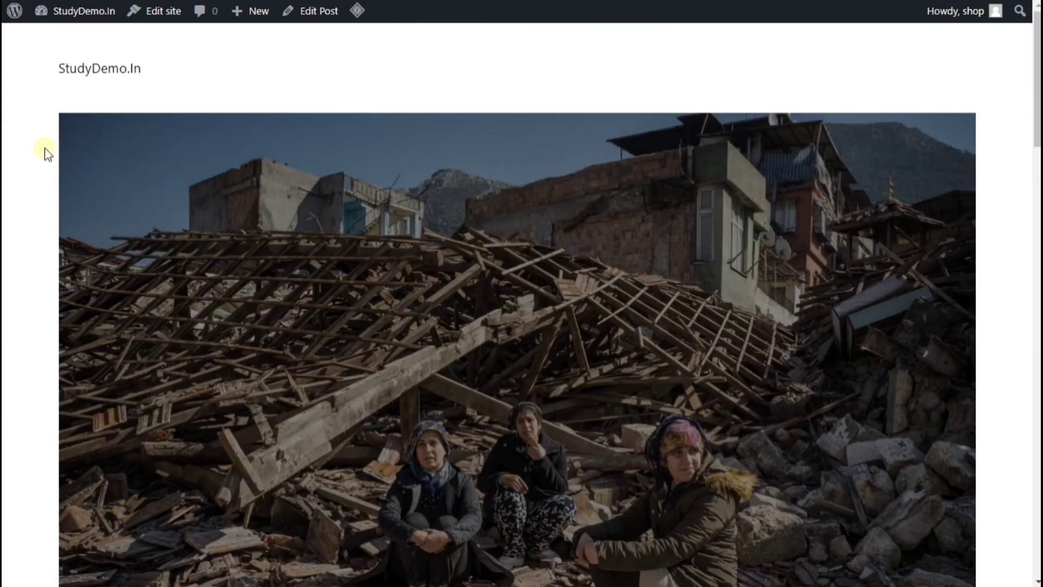
scroll(45, 148, down, 3)
scroll(656, 264, up, 2)
scroll(379, 202, down, 10)
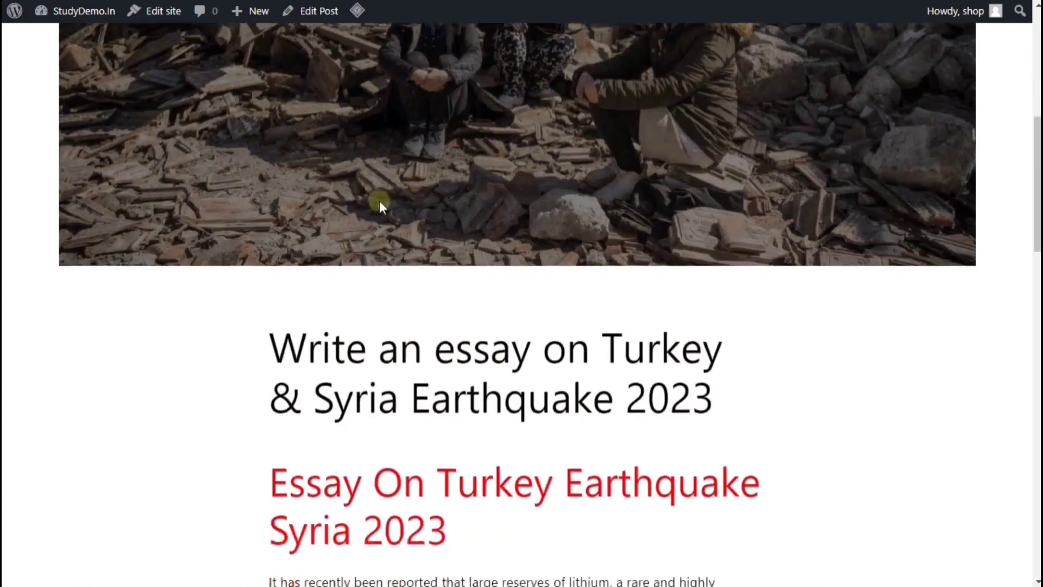
drag(272, 112, 722, 202)
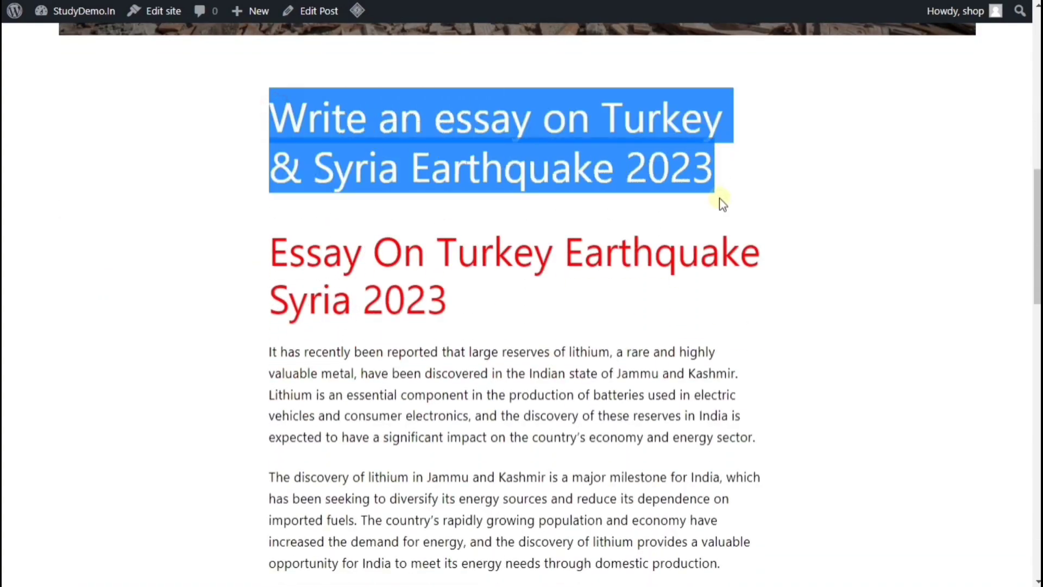
click(423, 237)
scroll(304, 234, down, 10)
scroll(289, 222, down, 4)
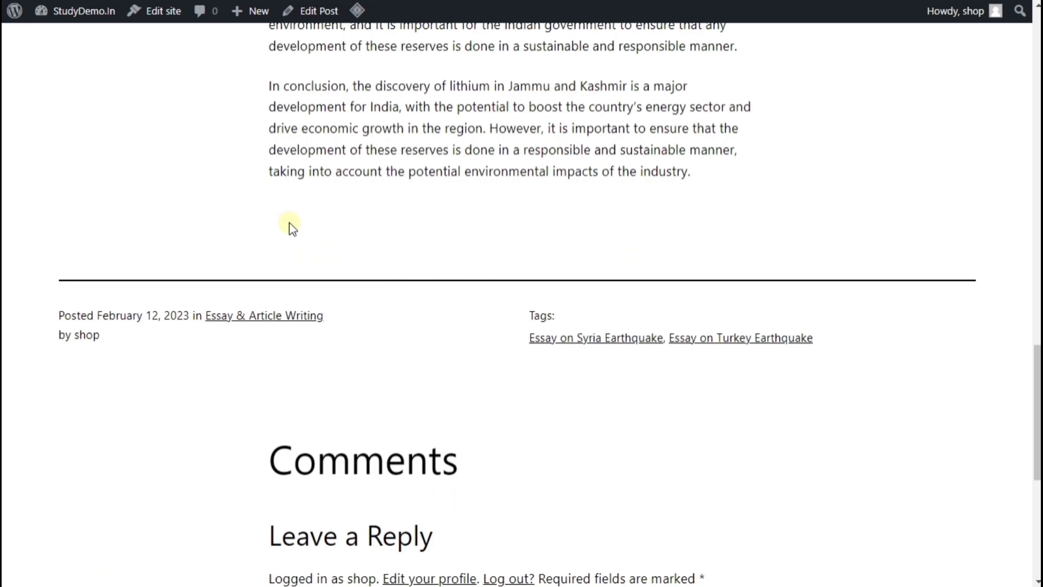
scroll(290, 222, up, 20)
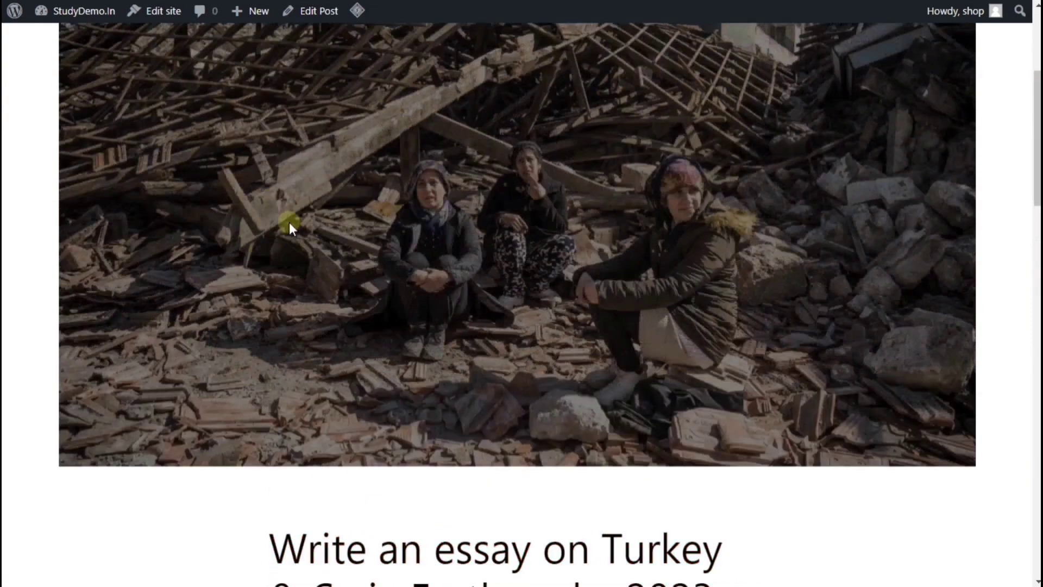
scroll(289, 223, down, 9)
scroll(292, 228, down, 20)
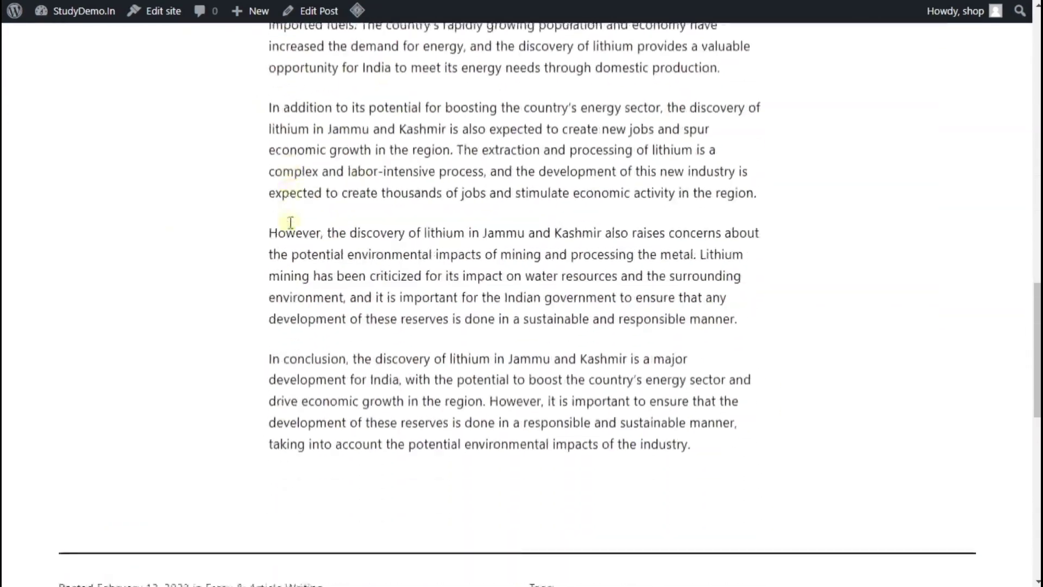
scroll(291, 223, up, 20)
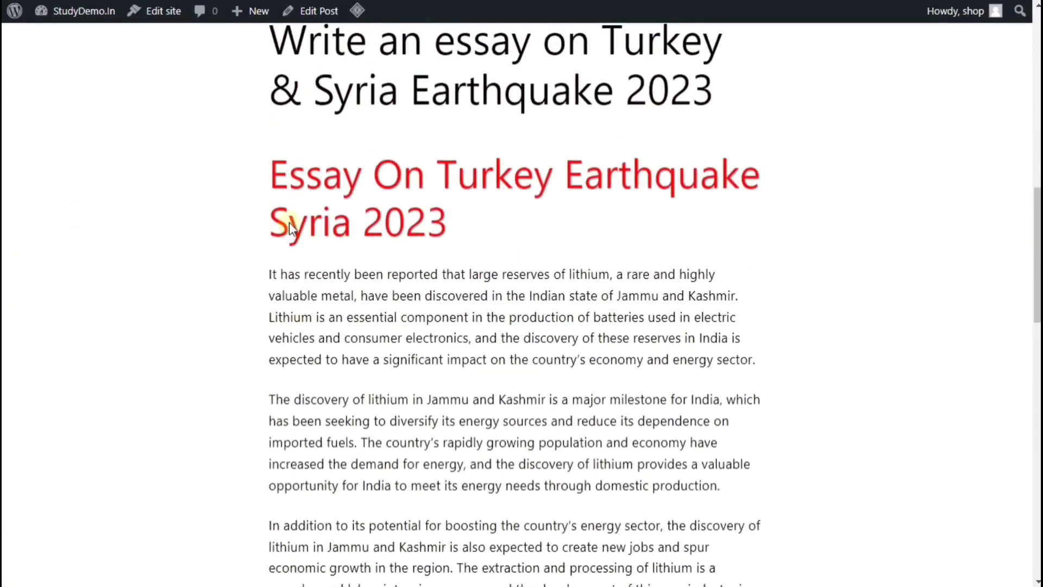
scroll(291, 224, down, 20)
scroll(291, 224, up, 20)
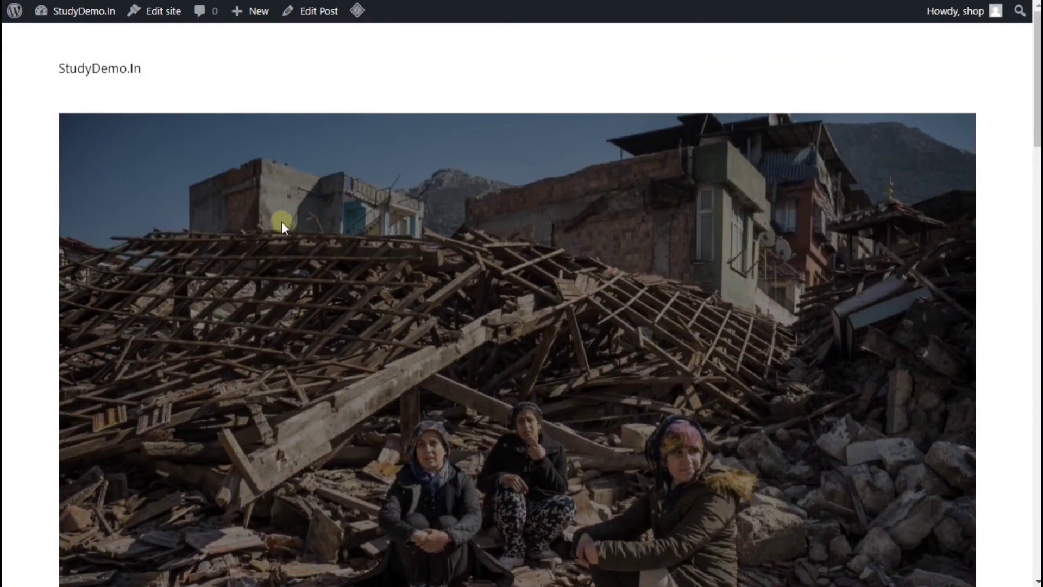
click(77, 71)
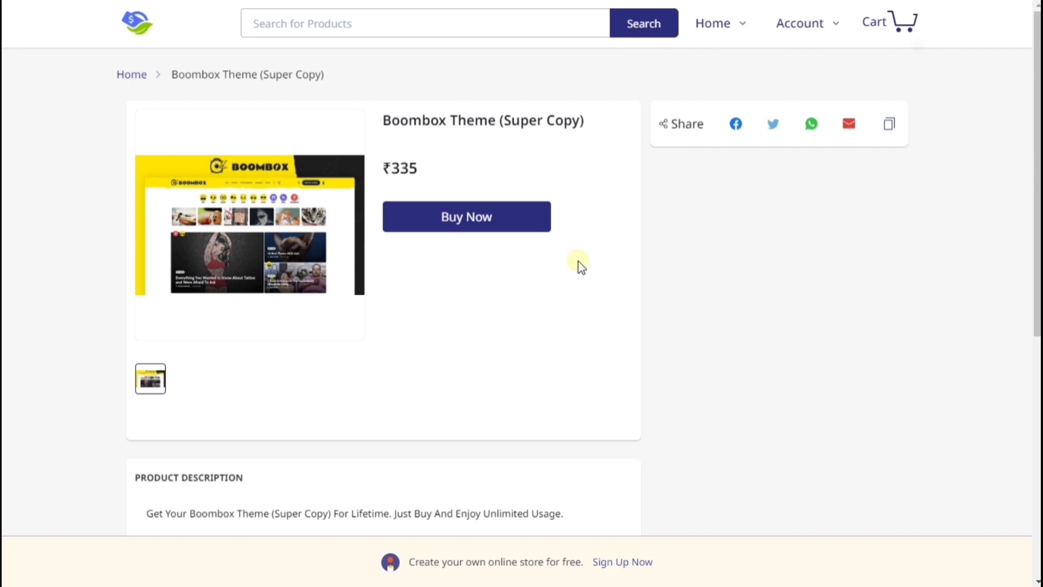
- Highlight the Boombox Theme (Super Copy) title on its ₹335 product page
drag(384, 118, 582, 118)
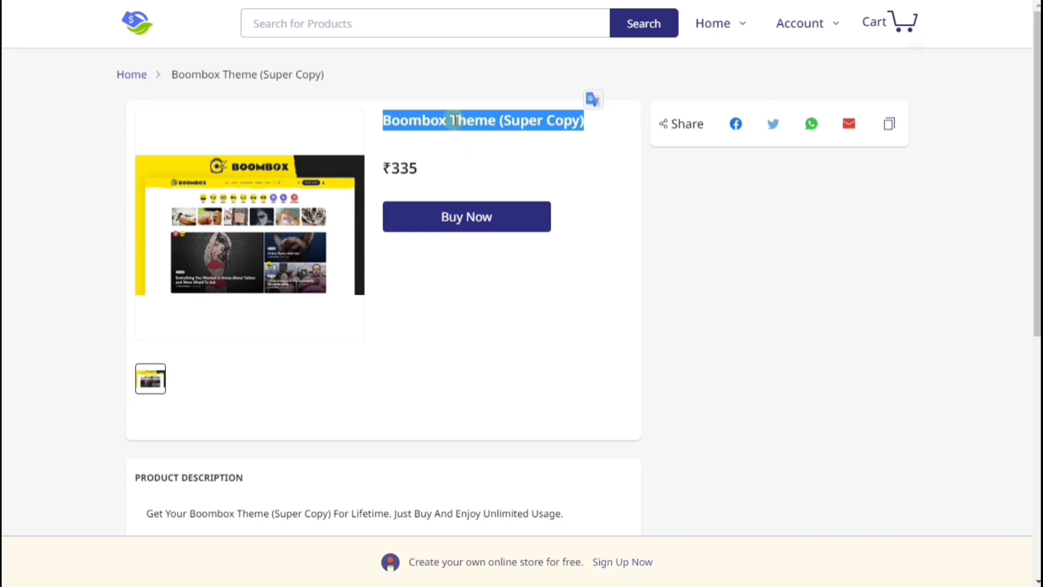
click(418, 76)
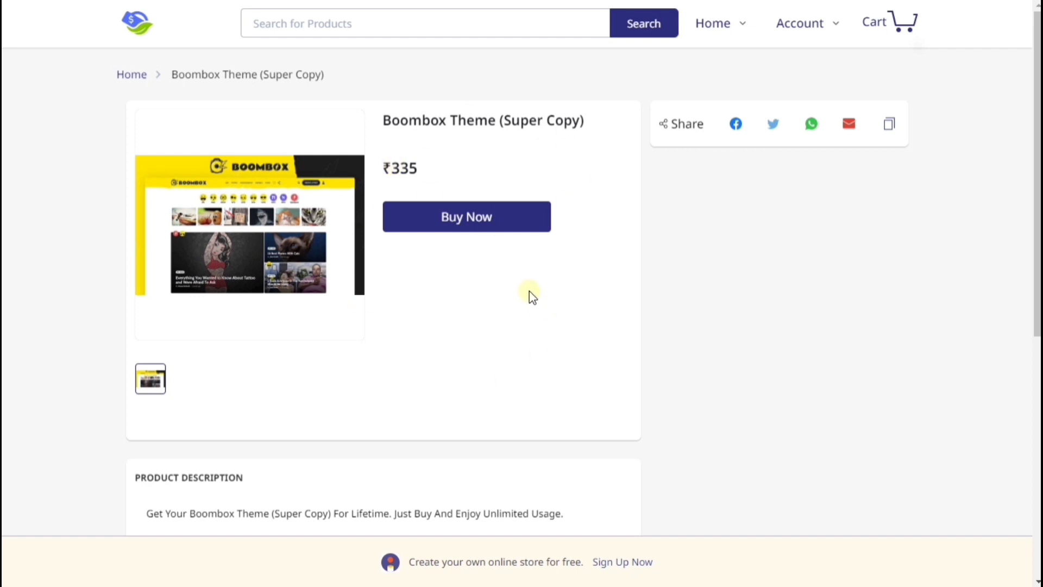
- Start buying the Boombox theme and enter the customer's first and last name
click(457, 217)
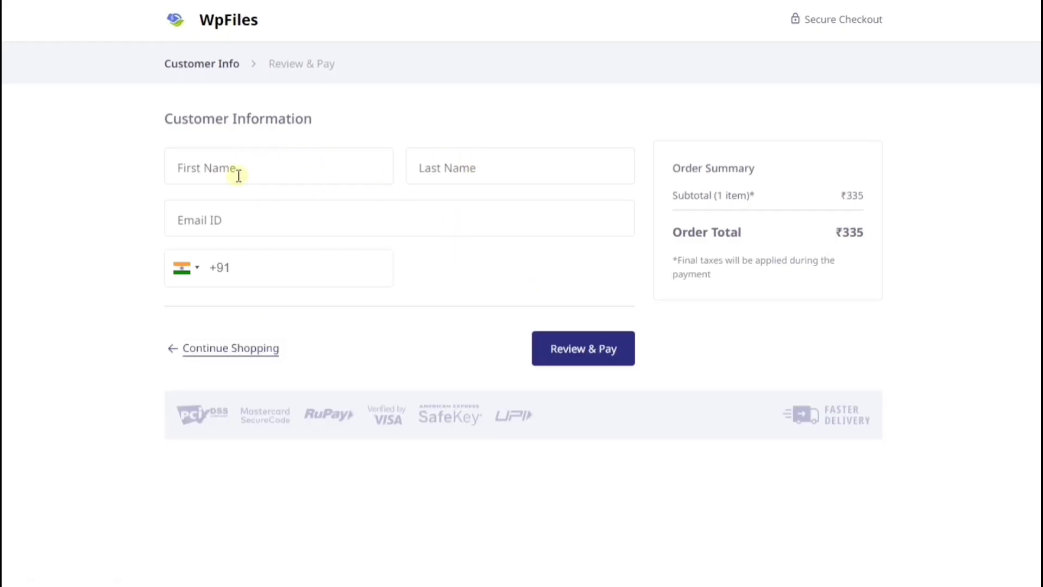
click(239, 174)
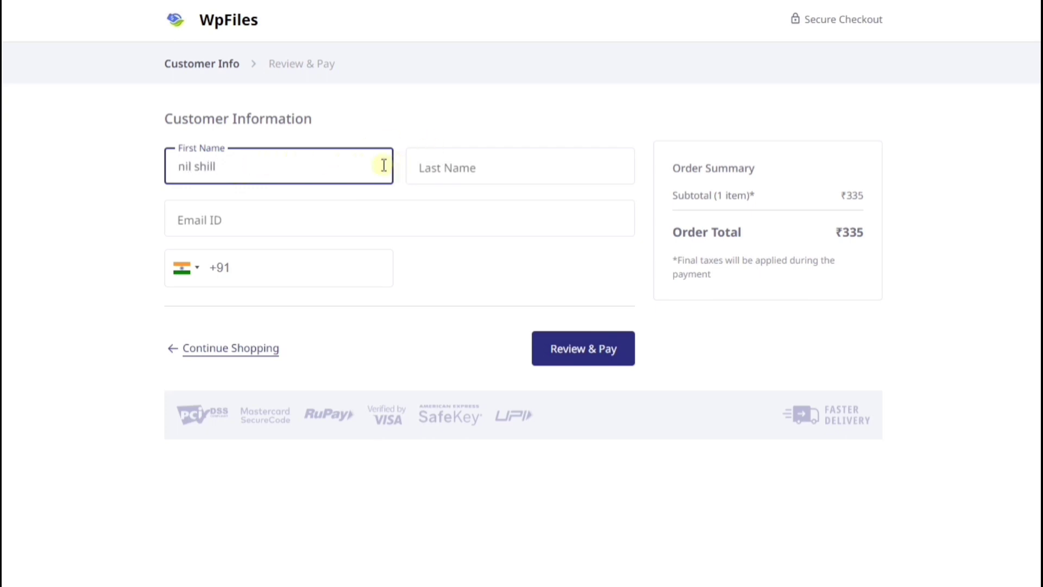
click(451, 168)
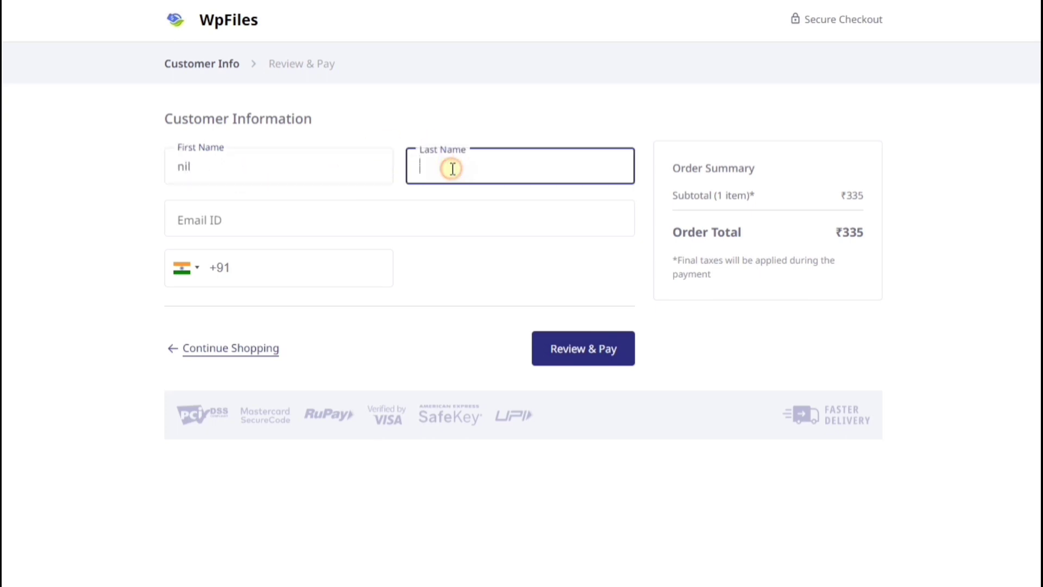
text(shill)
- Fill in the customer's e-mail address and continue to the order review
click(428, 209)
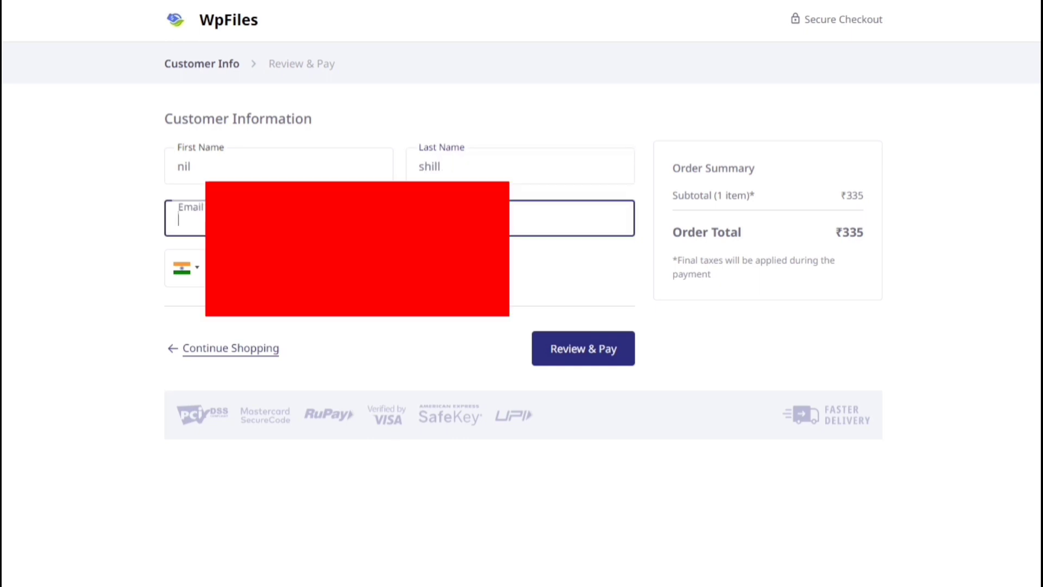
text(gtcte)
key(ctrl+a)
text(@)
key(BackSpace)
text(gtctw)
key(BackSpace)
text(e)
key(Tab)
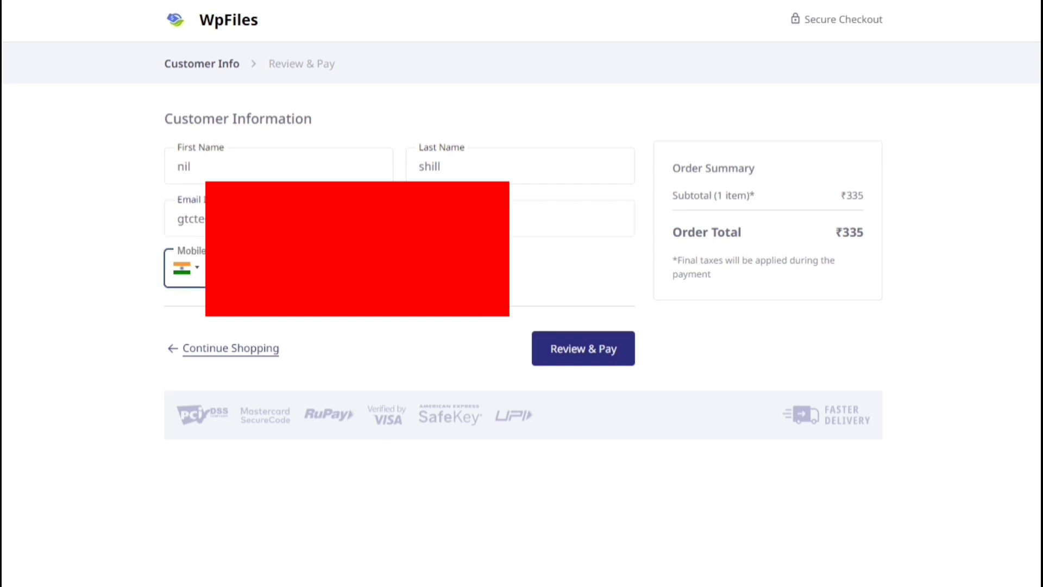
click(580, 349)
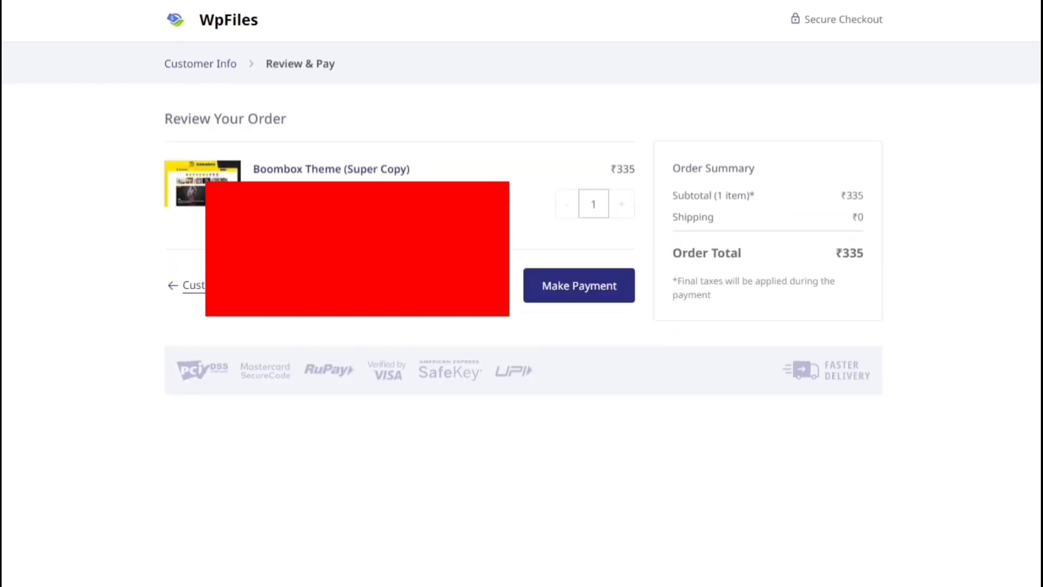
- Browse the UPI and other payment methods for the ₹335 order, then close the window unpaid
click(580, 283)
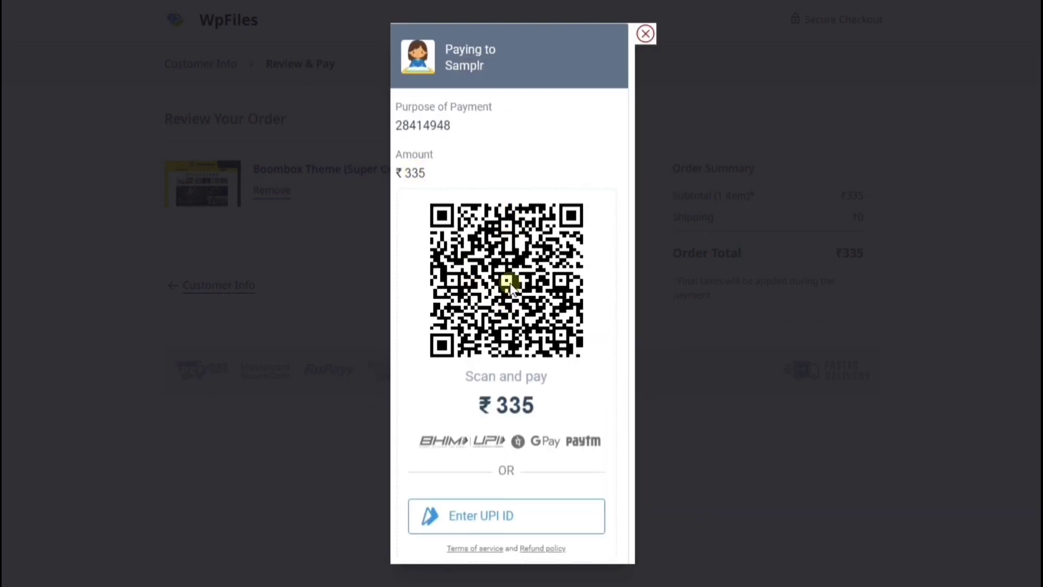
scroll(510, 287, down, 2)
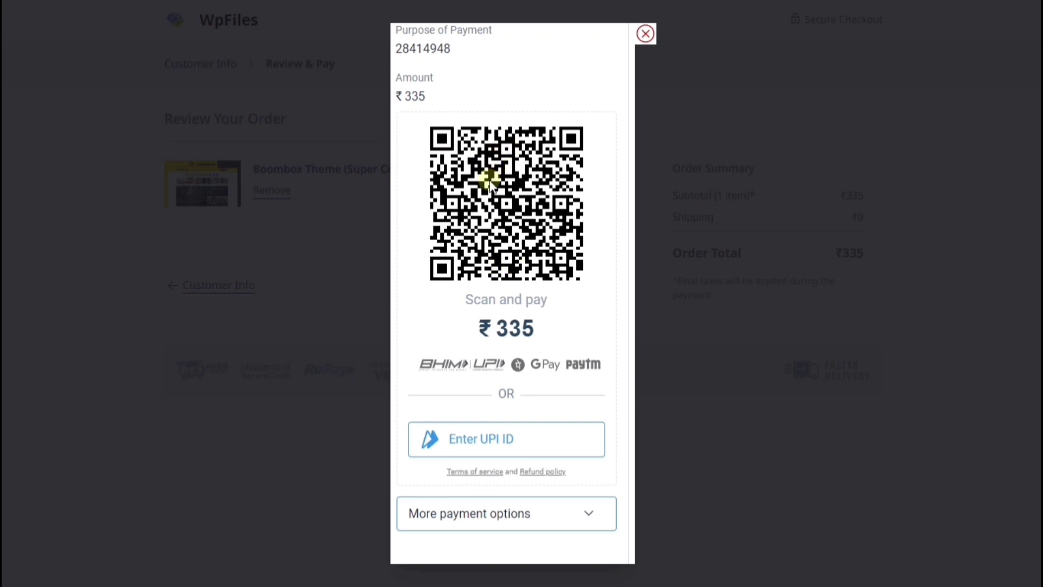
click(494, 441)
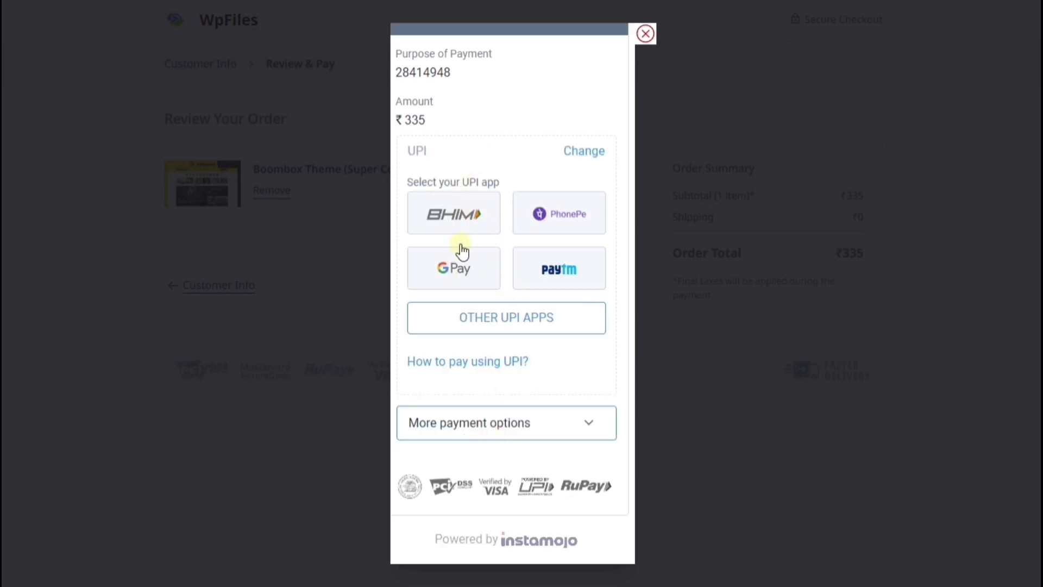
click(468, 425)
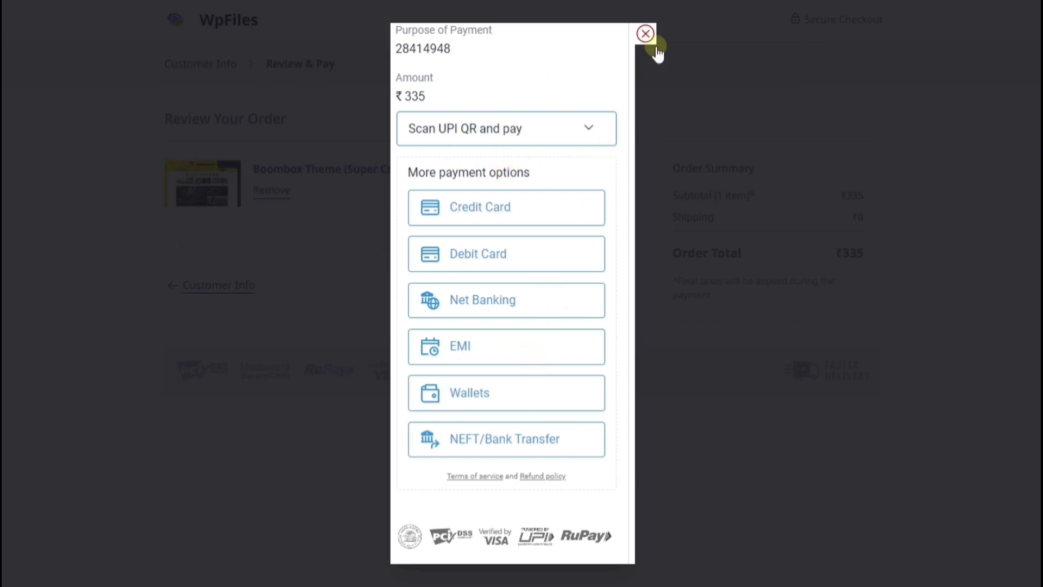
click(646, 34)
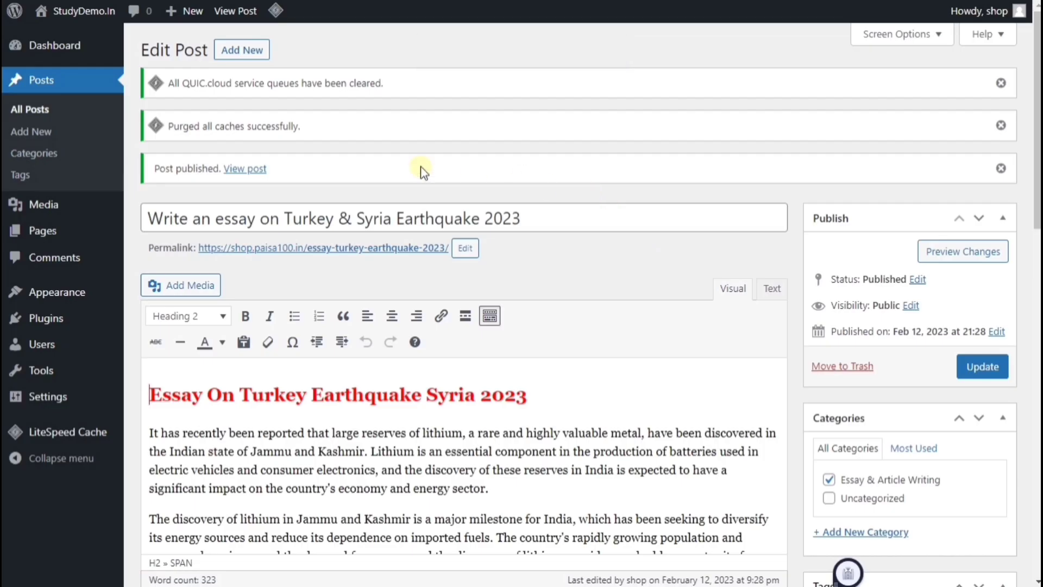
- Go from the dashboard to Appearance > Themes > Add New
click(39, 60)
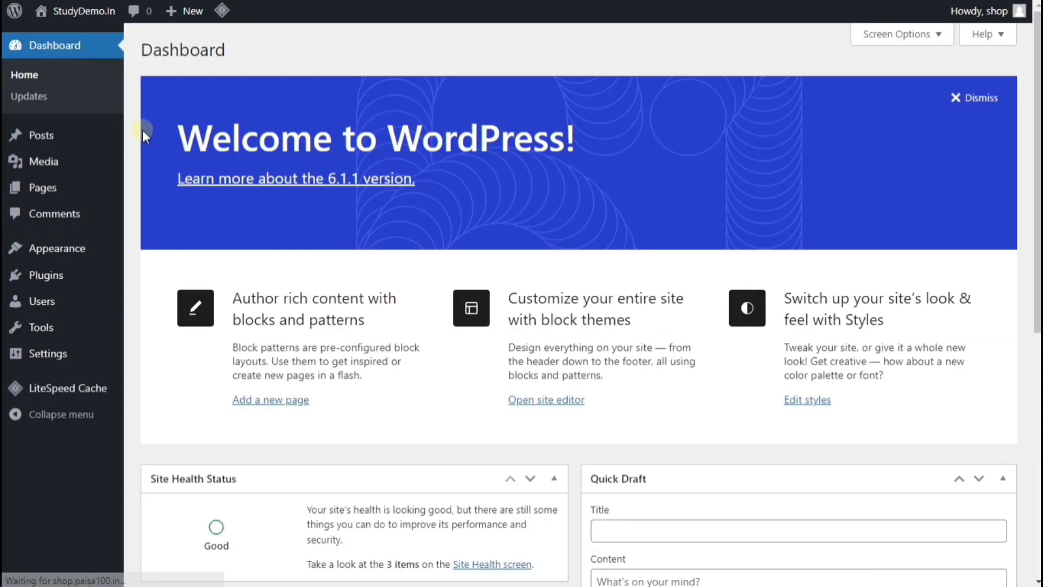
mouse_move(70, 248)
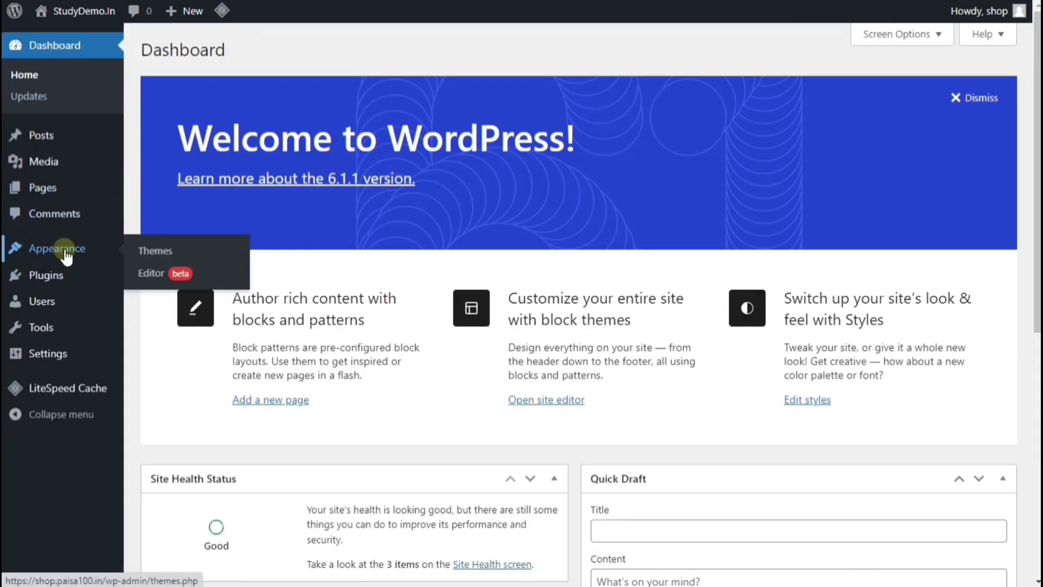
click(145, 247)
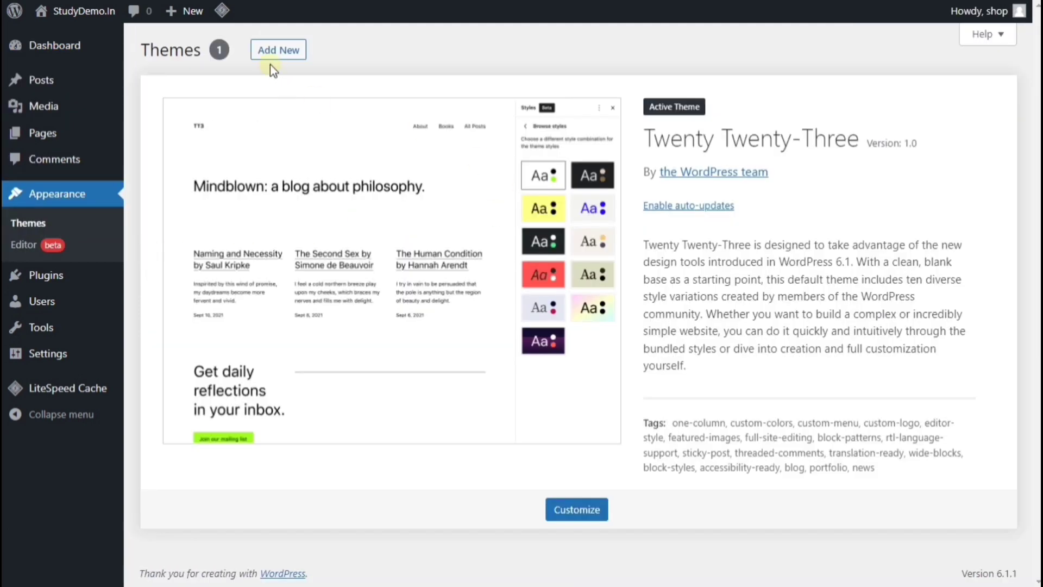
click(274, 55)
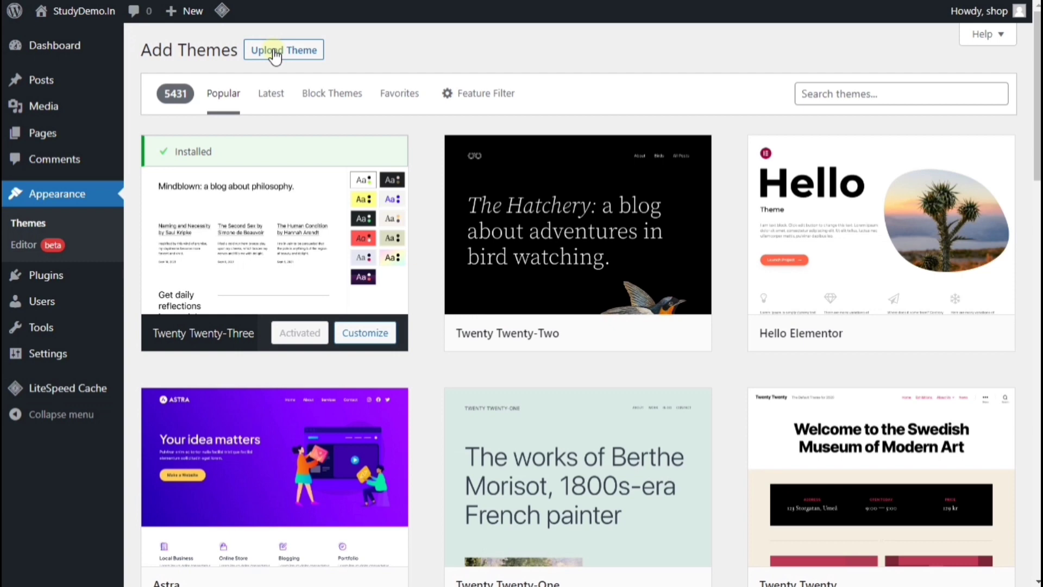
- Upload and install boombox-child.zip, then return to Add New Themes
click(276, 51)
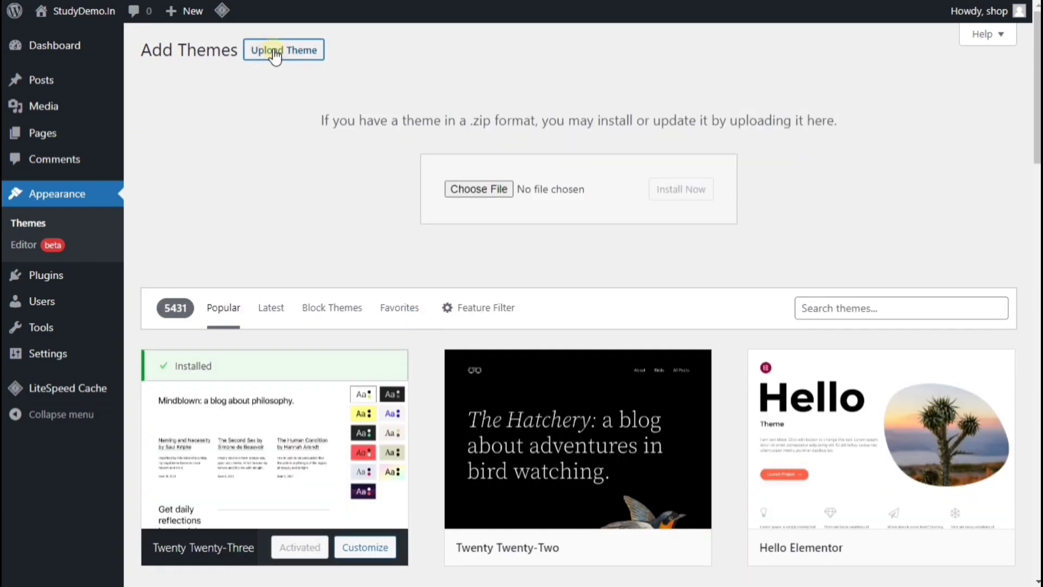
click(490, 190)
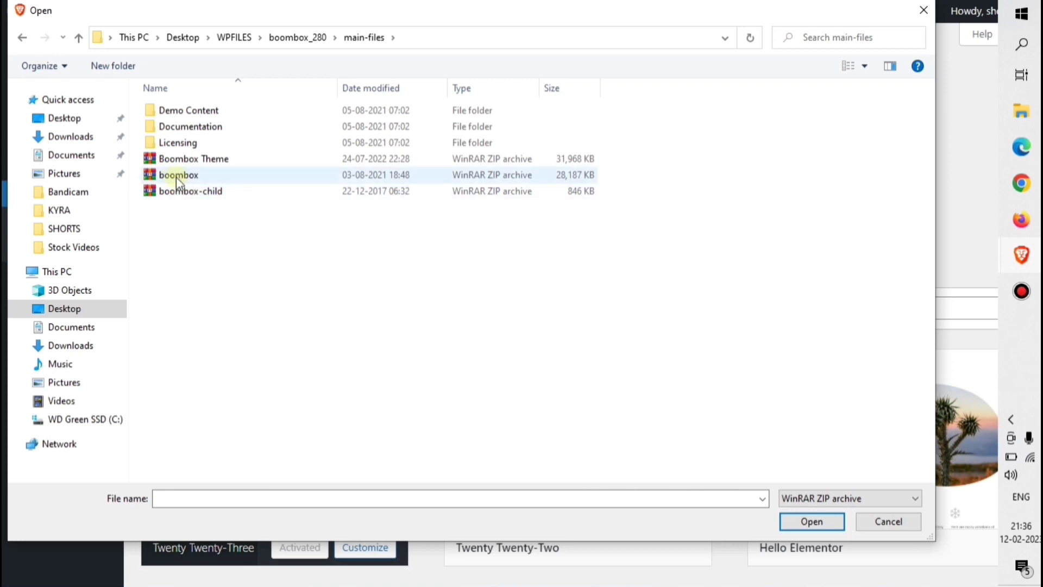
double_click(208, 194)
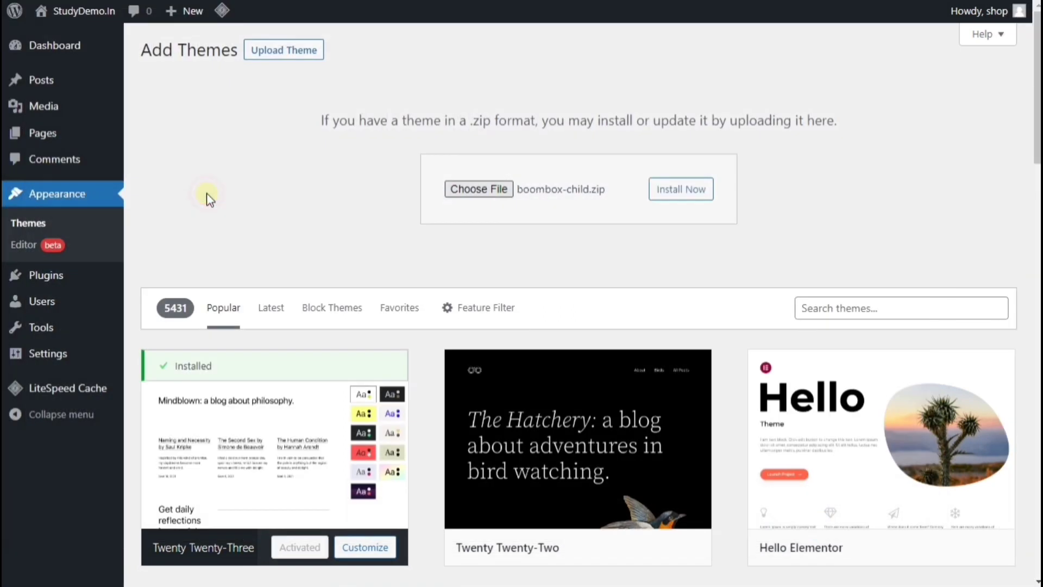
click(667, 194)
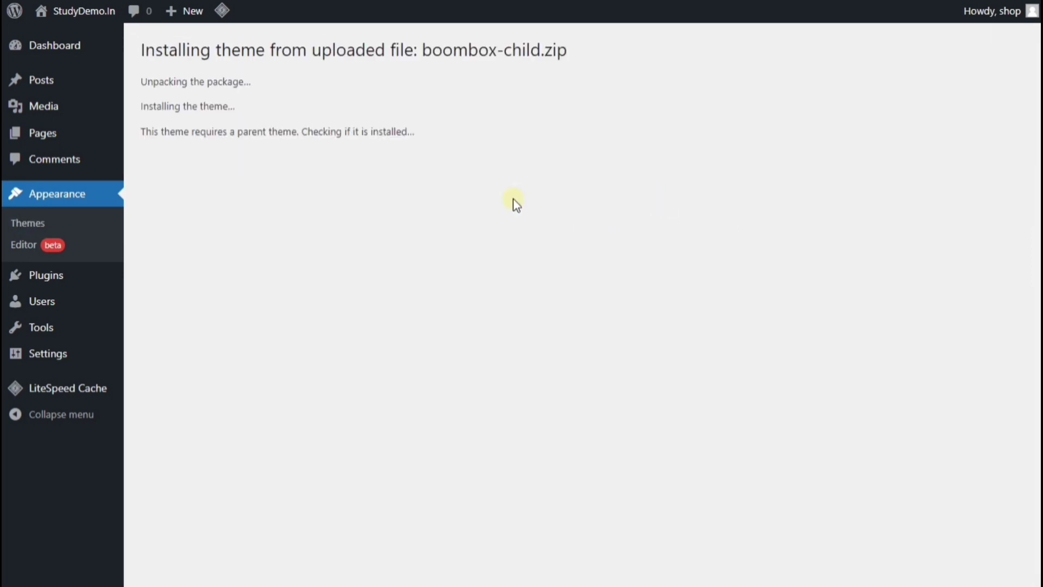
click(208, 224)
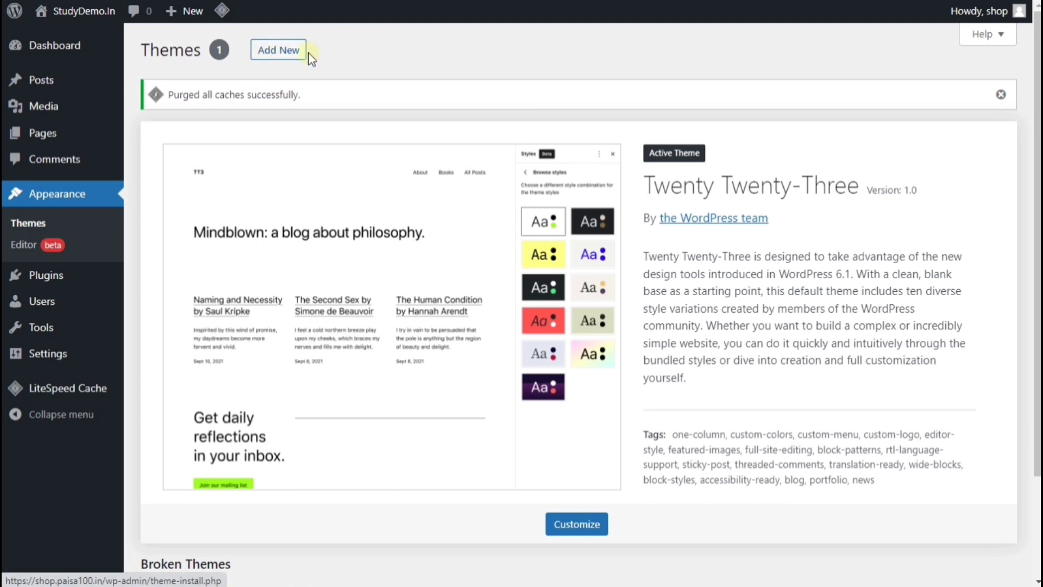
click(296, 54)
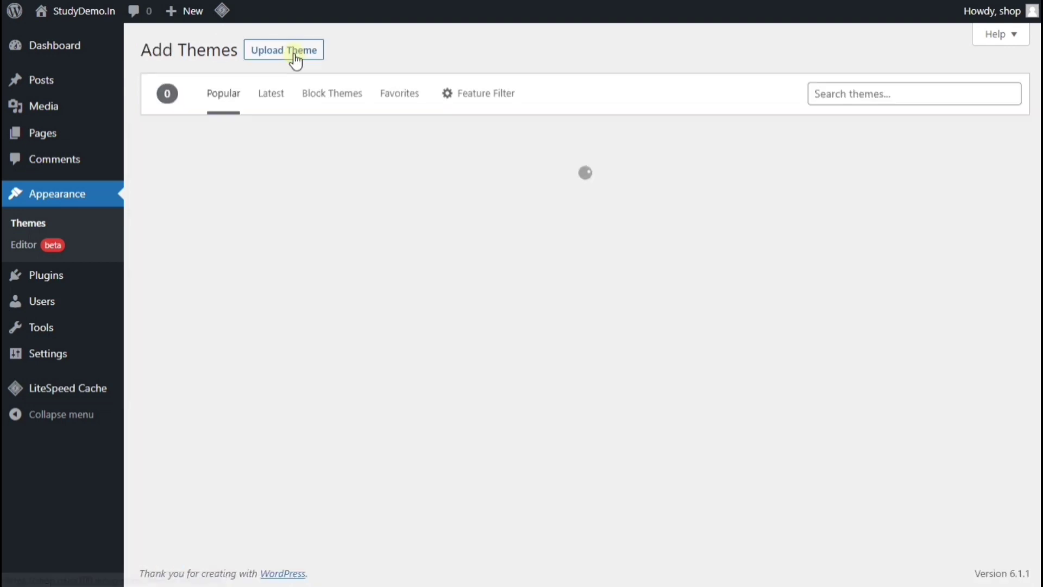
- Upload boombox.zip and install it as the parent Boombox theme
click(294, 55)
click(485, 194)
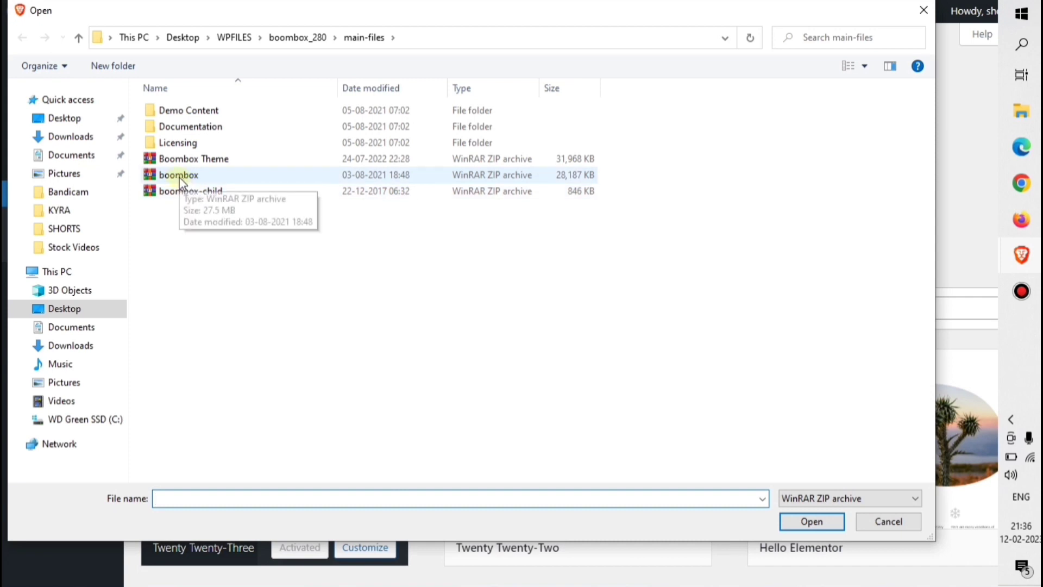
double_click(175, 177)
click(671, 193)
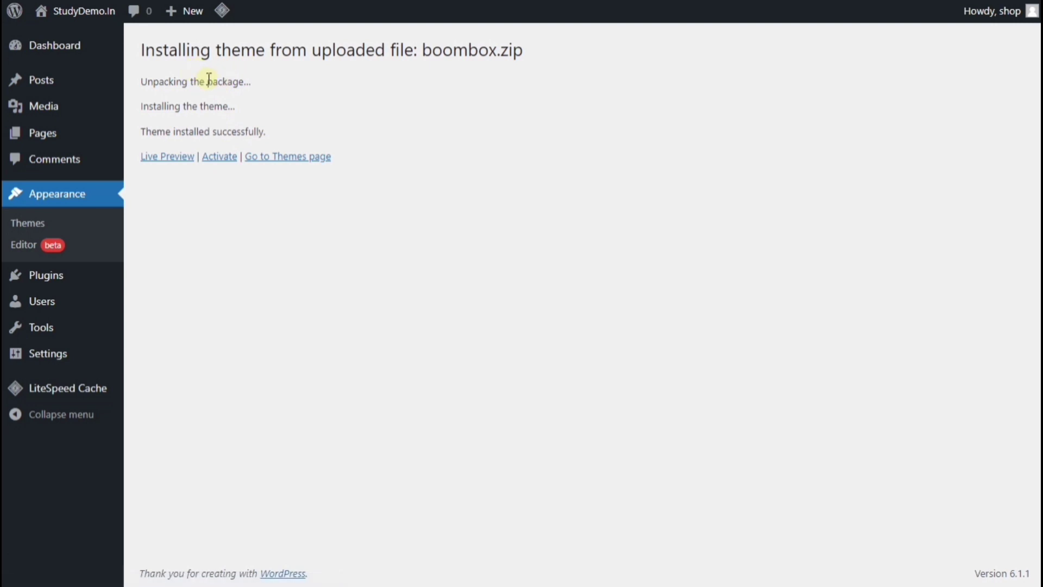
- Activate the Boombox theme and browse the restyled front page
click(222, 159)
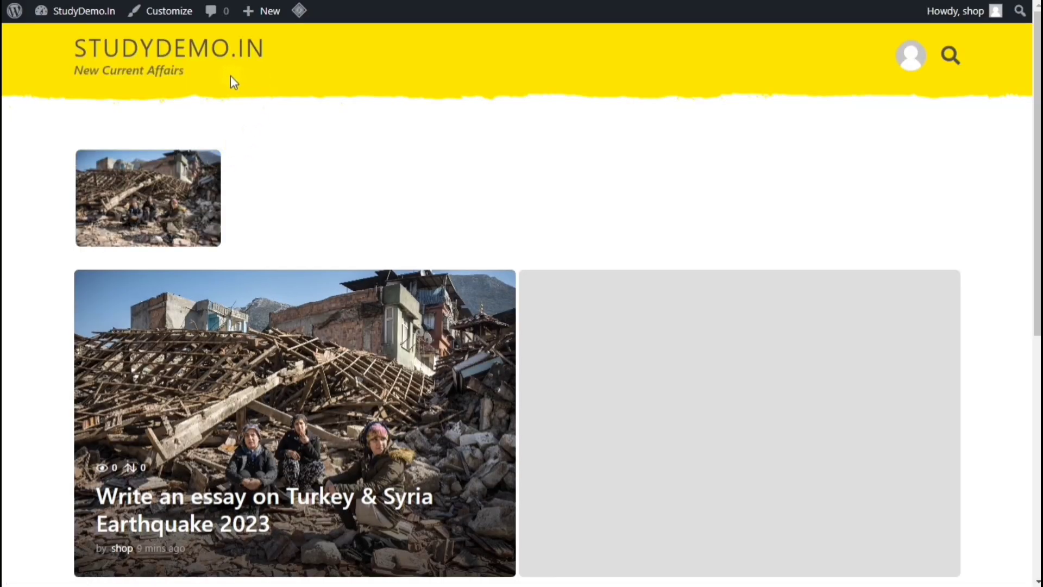
scroll(194, 106, down, 8)
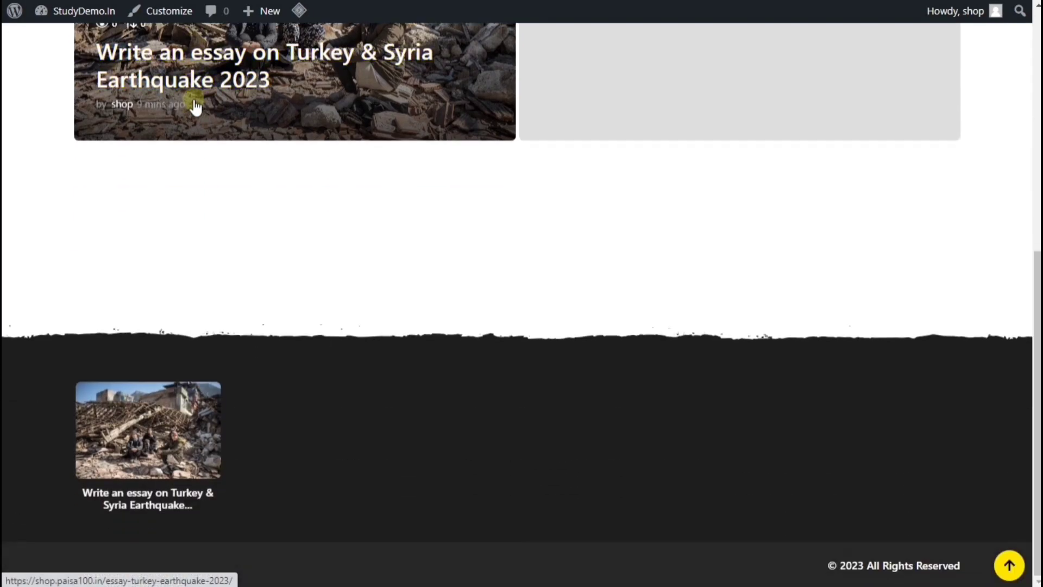
scroll(196, 107, up, 5)
click(195, 107)
scroll(286, 129, up, 2)
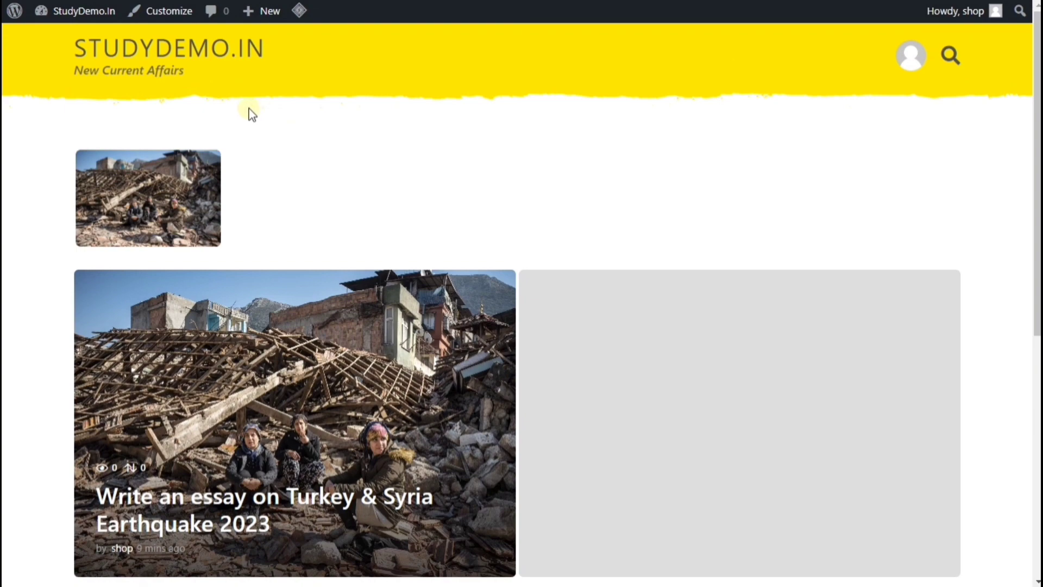
scroll(249, 111, down, 7)
scroll(233, 187, up, 5)
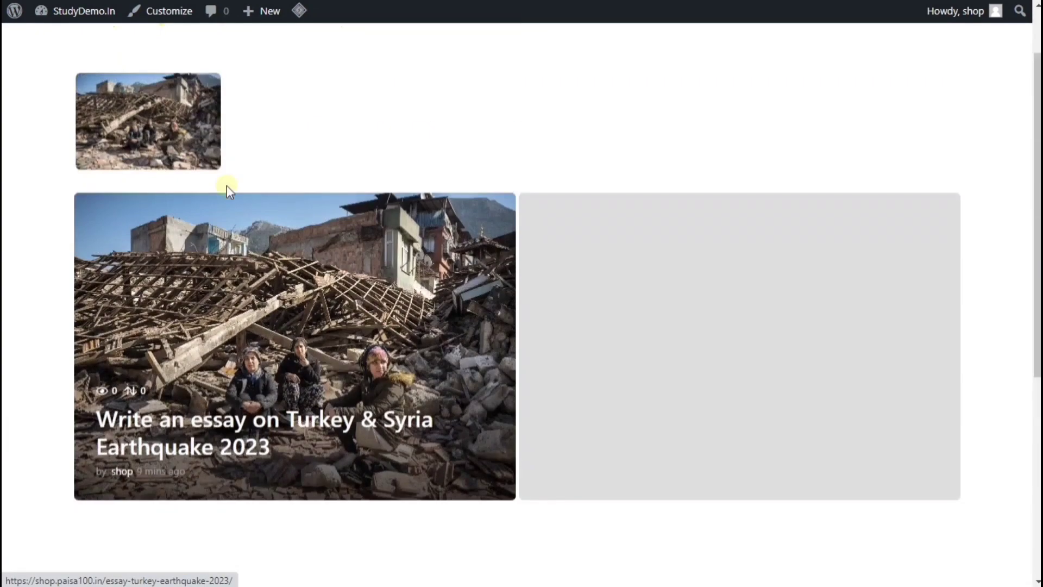
- Read through the earthquake essay post under the new theme
click(264, 305)
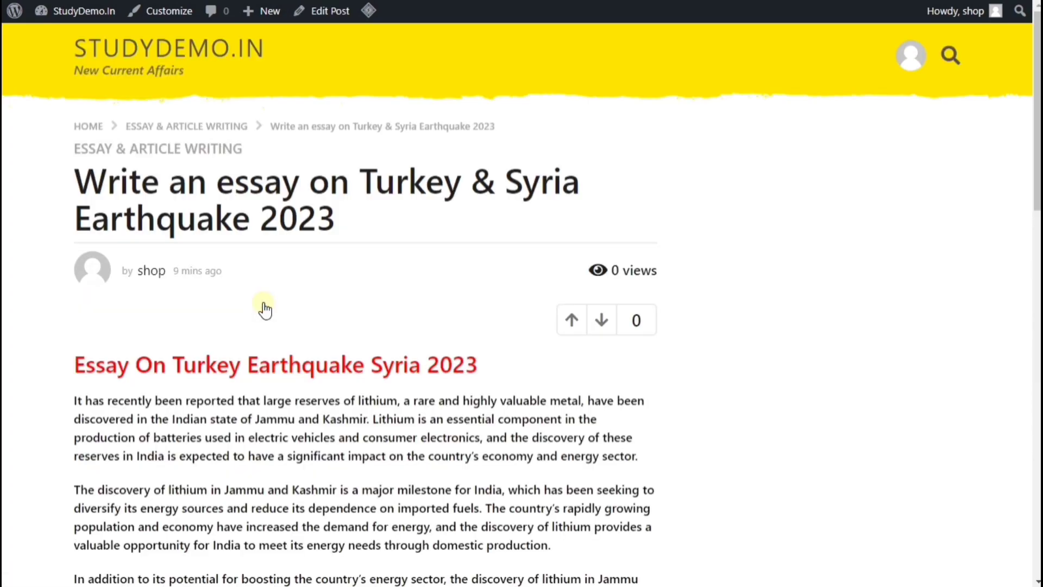
scroll(247, 250, down, 8)
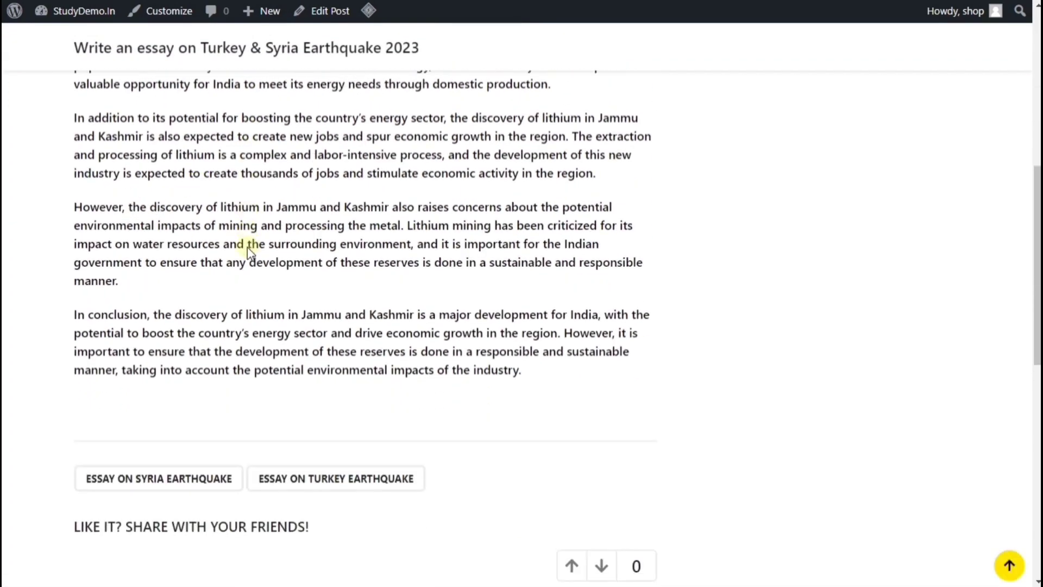
scroll(246, 247, up, 7)
scroll(246, 246, up, 3)
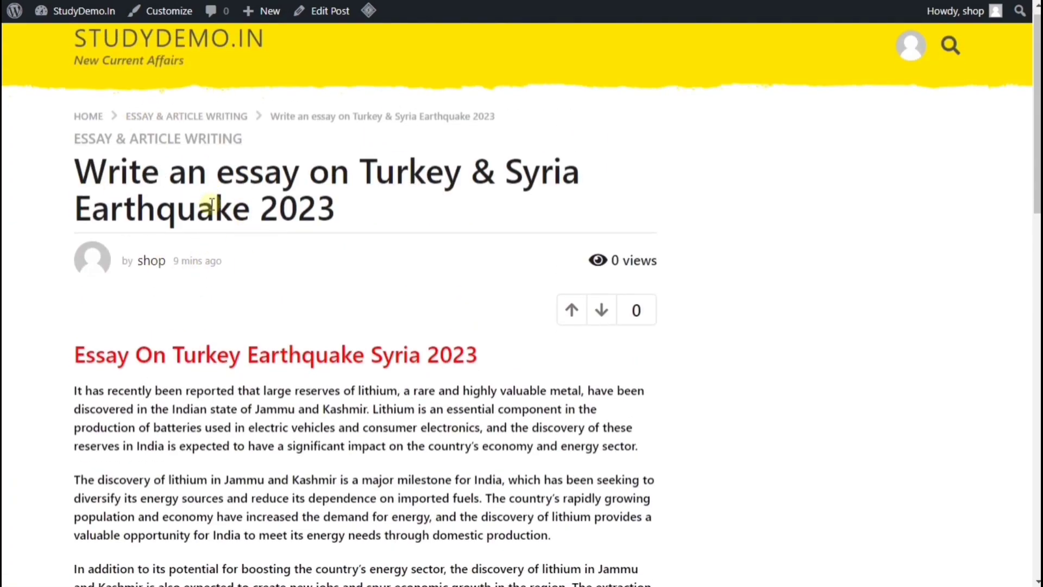
scroll(210, 203, down, 7)
scroll(213, 209, down, 10)
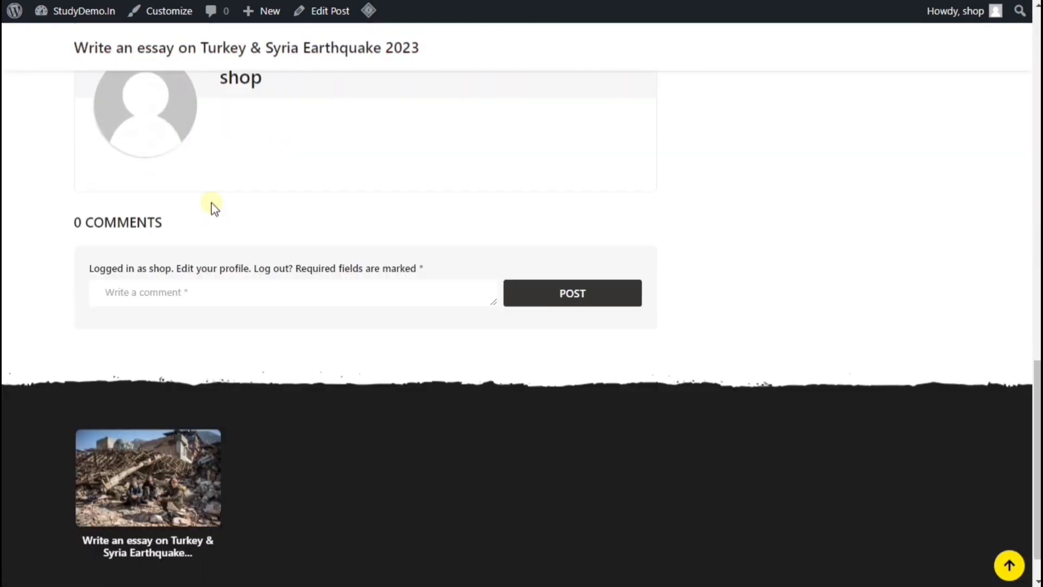
scroll(212, 210, up, 15)
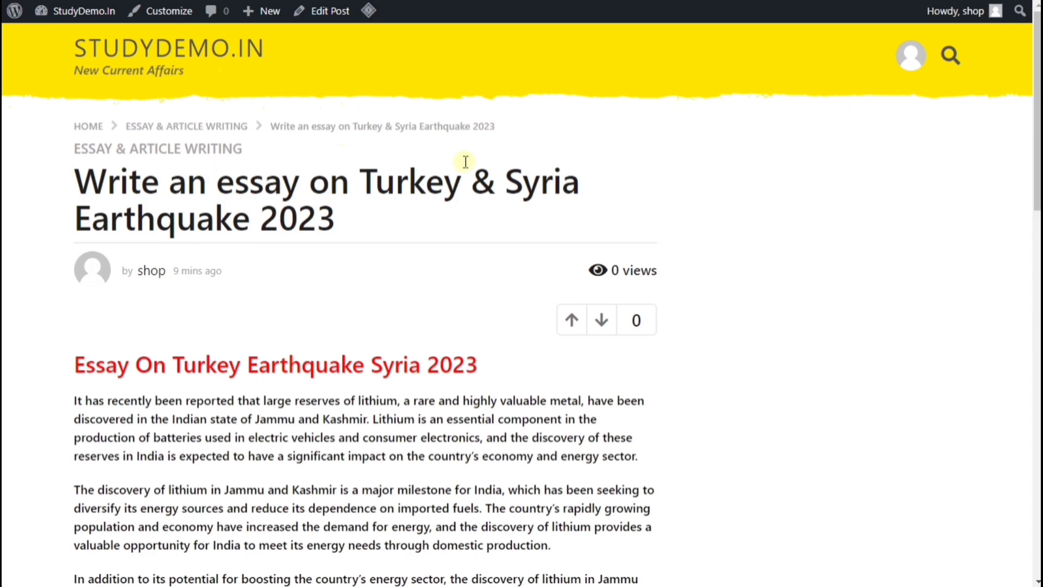
scroll(240, 196, down, 5)
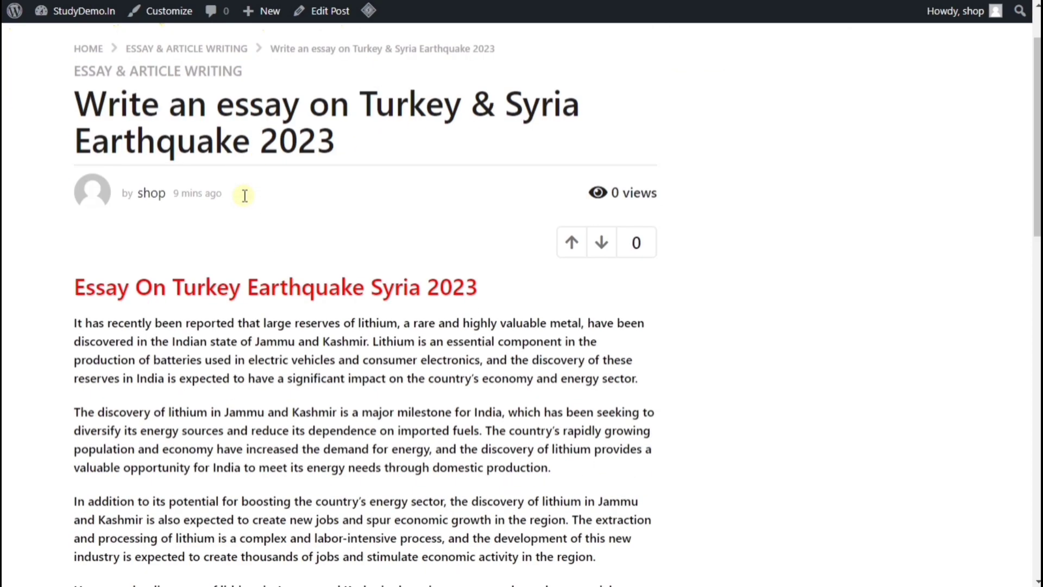
scroll(245, 200, up, 4)
scroll(244, 196, up, 1)
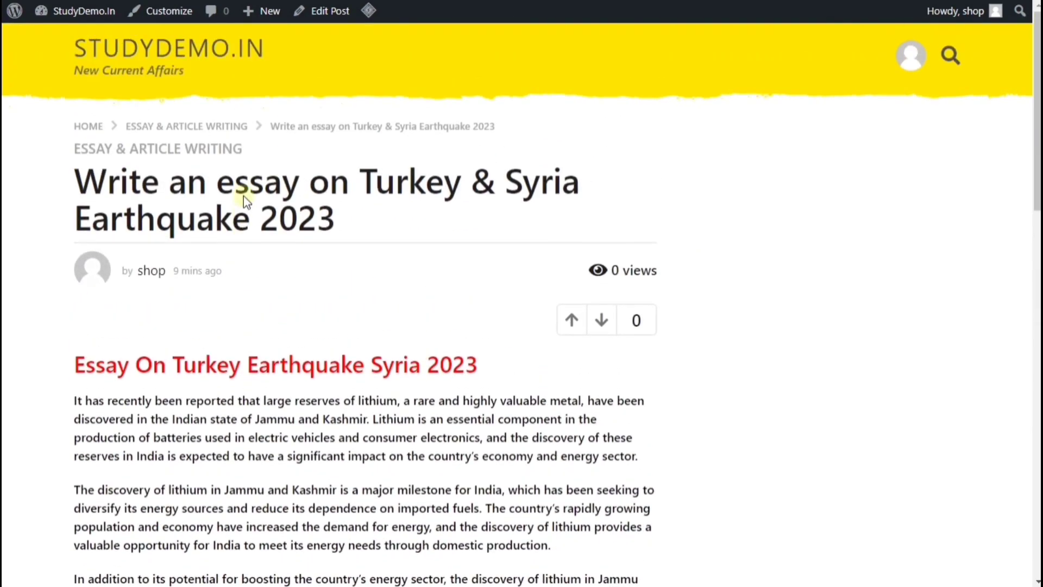
- Return to the home page and reload it to see the yellow STUDYDEMO.IN header
click(221, 55)
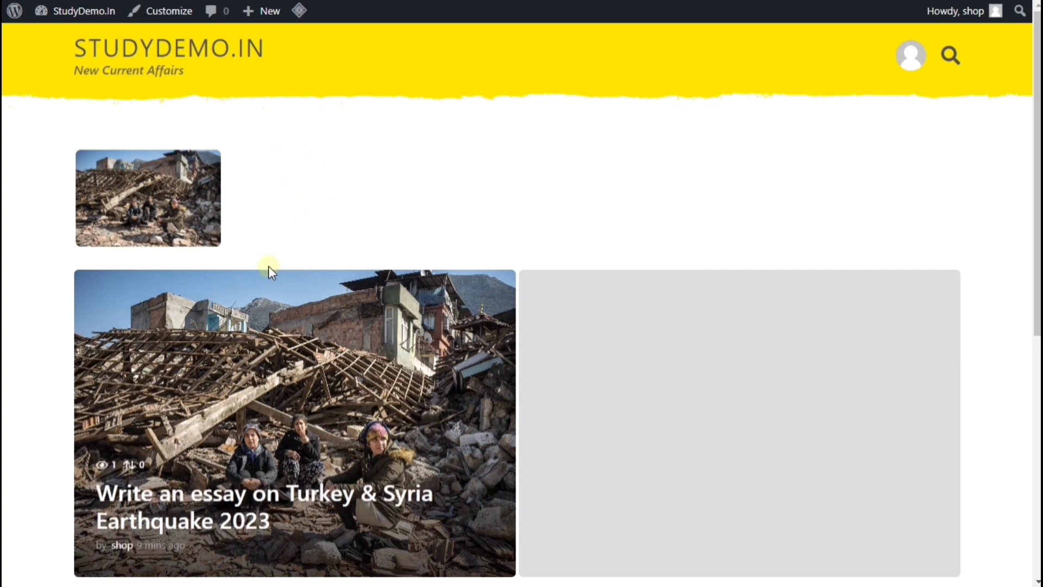
key(F5)
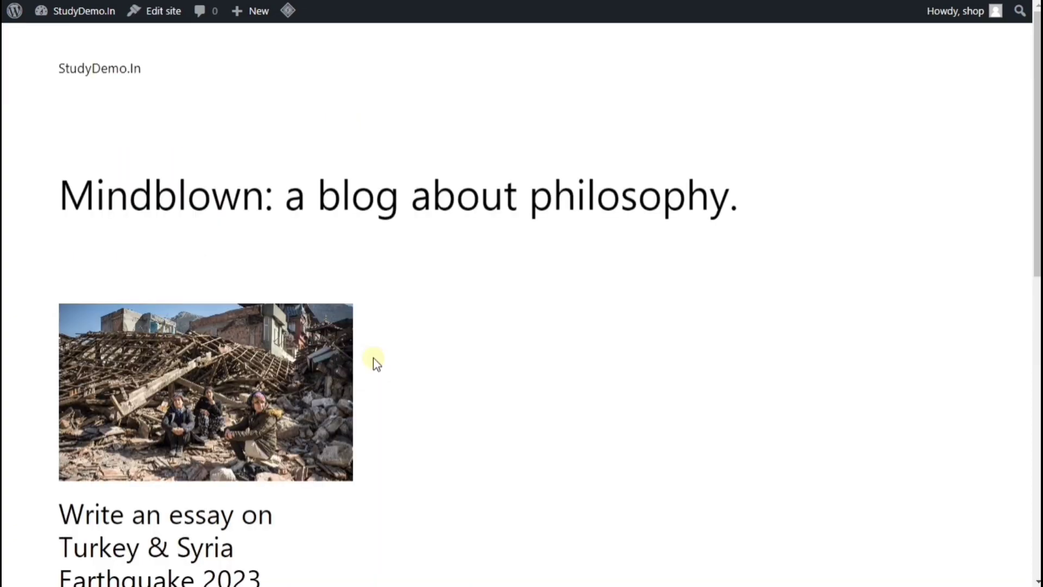
scroll(392, 373, down, 3)
scroll(391, 374, up, 3)
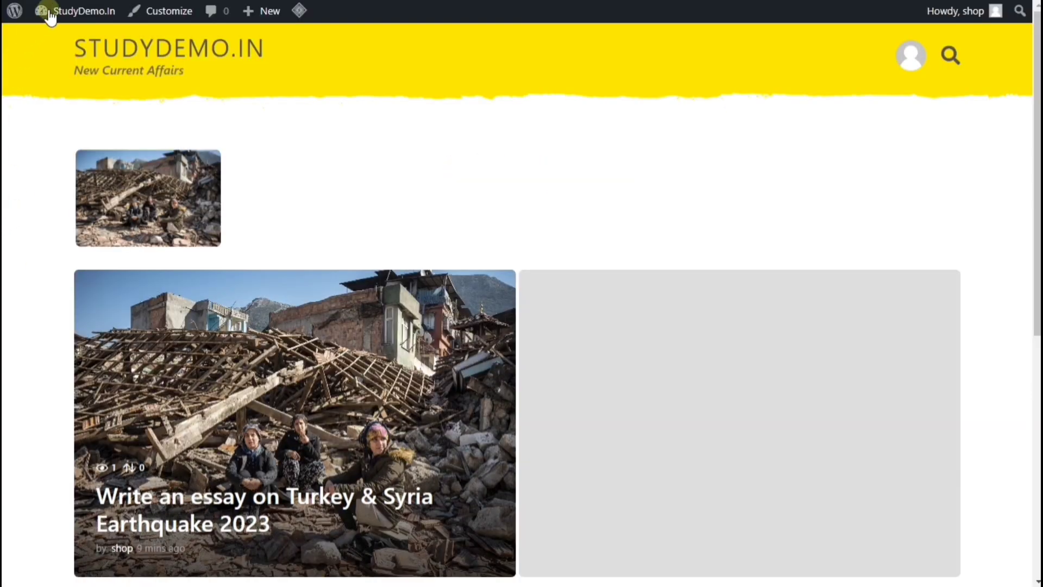
- From the dashboard, bulk-install all thirteen plugins Boombox requires or recommends
mouse_move(70, 19)
click(55, 39)
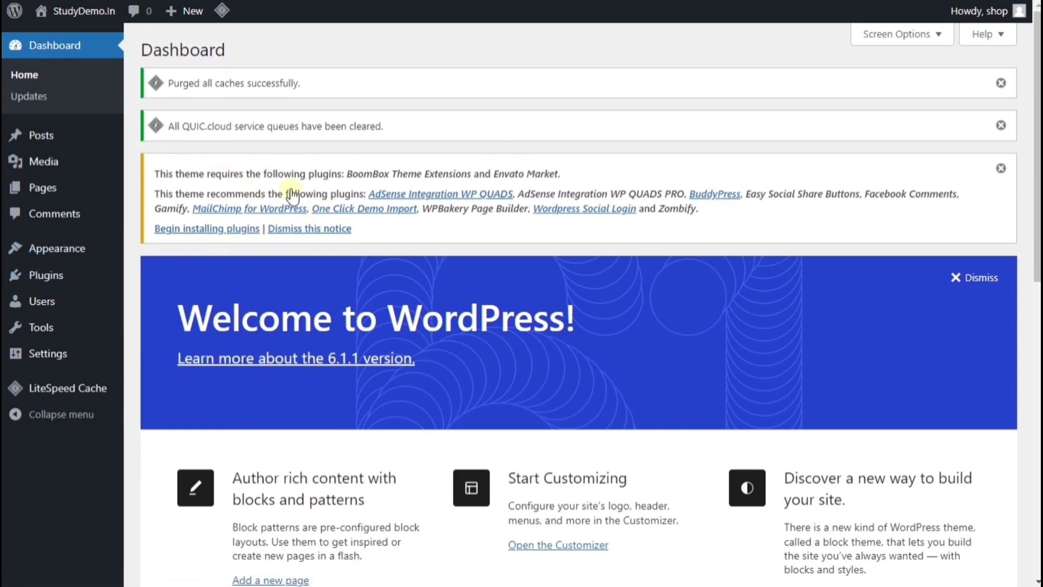
click(210, 232)
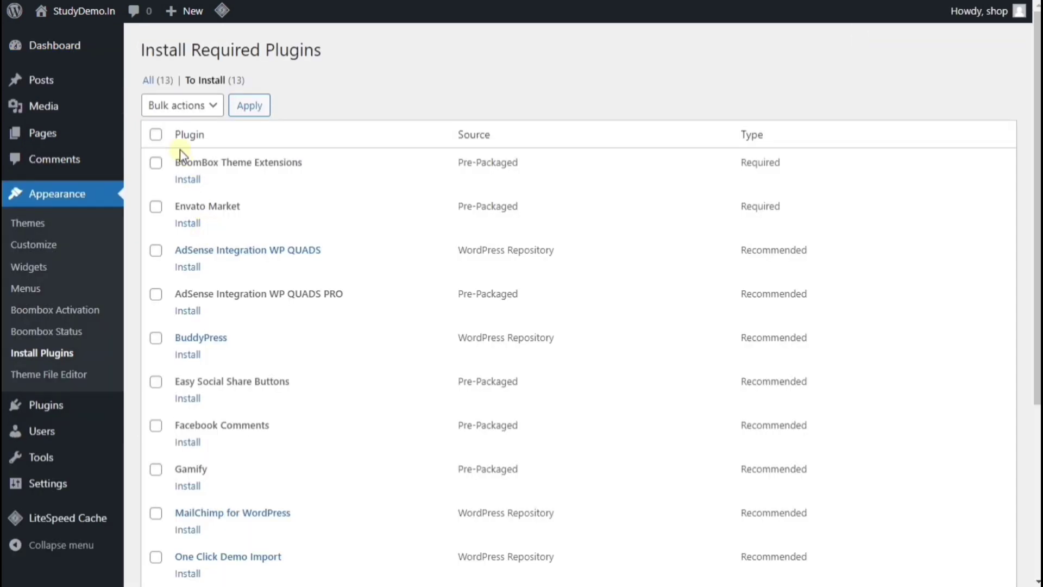
click(154, 135)
click(163, 104)
click(163, 138)
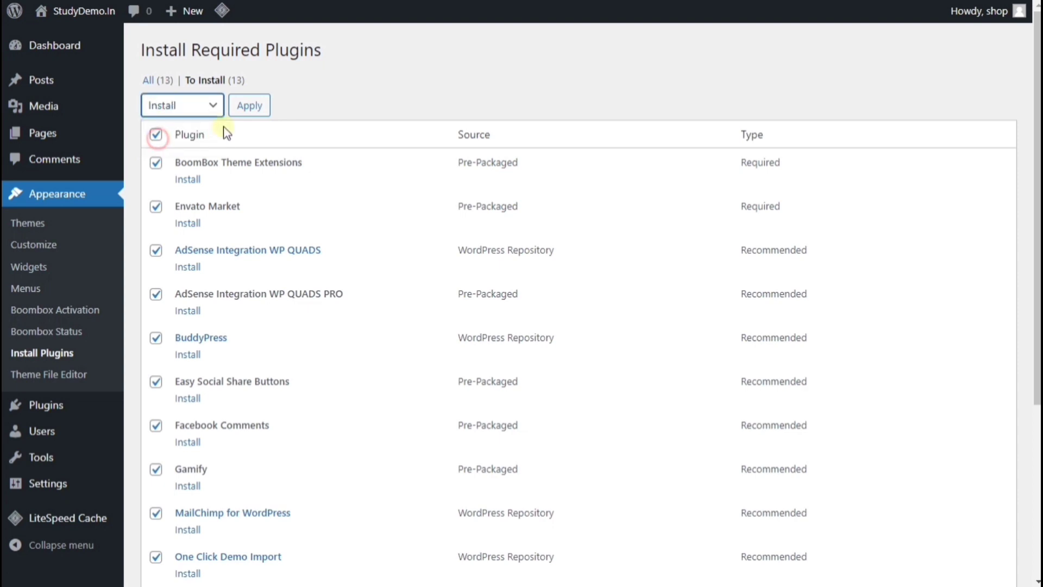
click(259, 105)
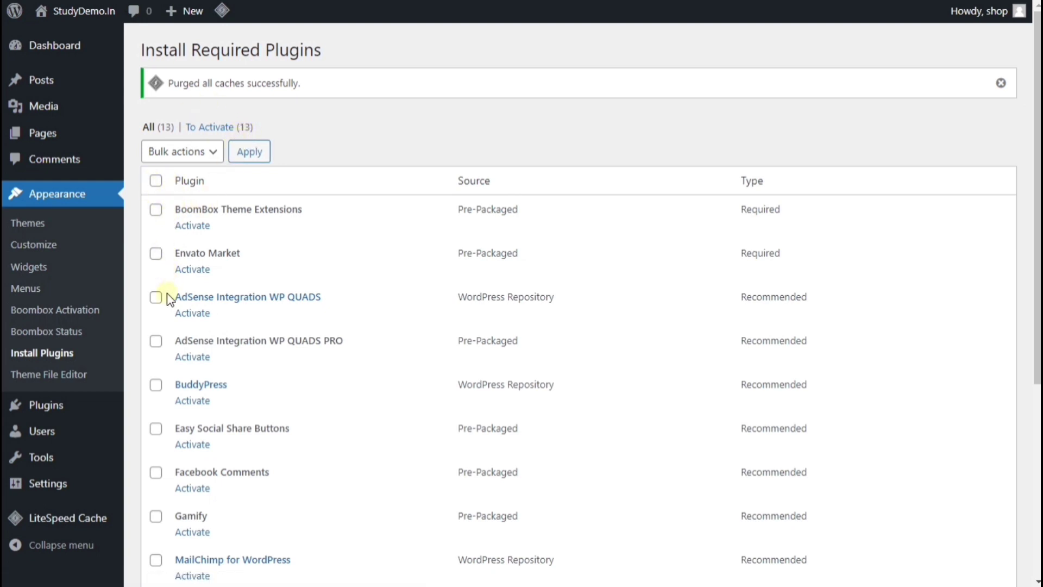
- Bulk-activate the installed plugins, including BuddyPress, WP QUADS, WPBakery and Zombify
click(156, 182)
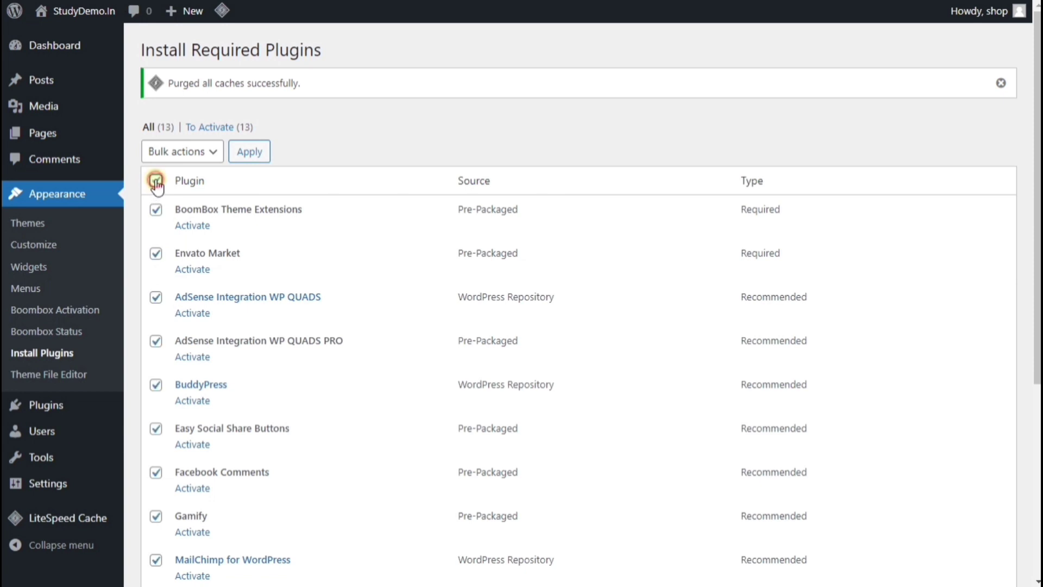
click(180, 151)
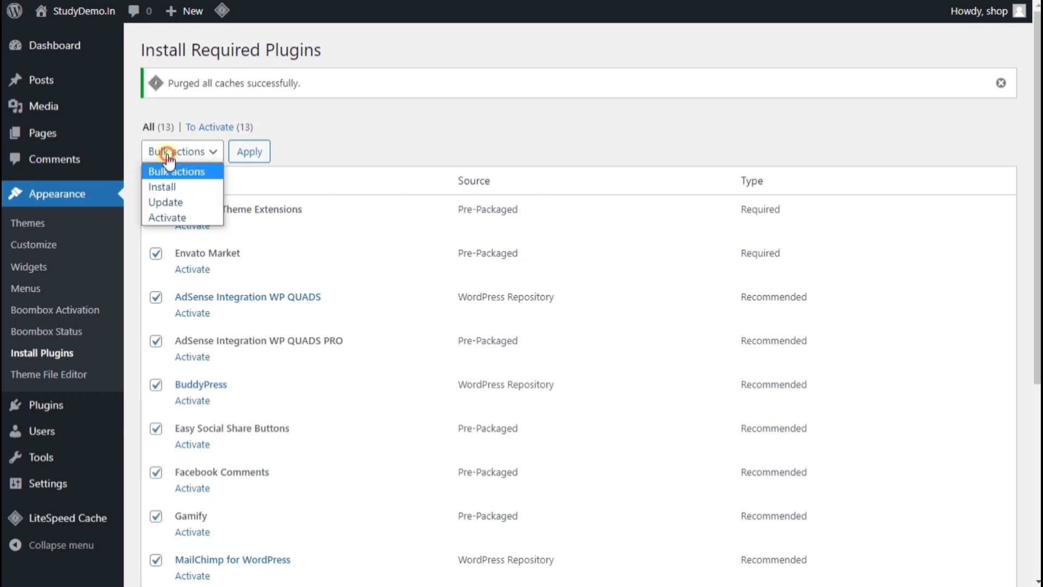
click(167, 217)
click(243, 158)
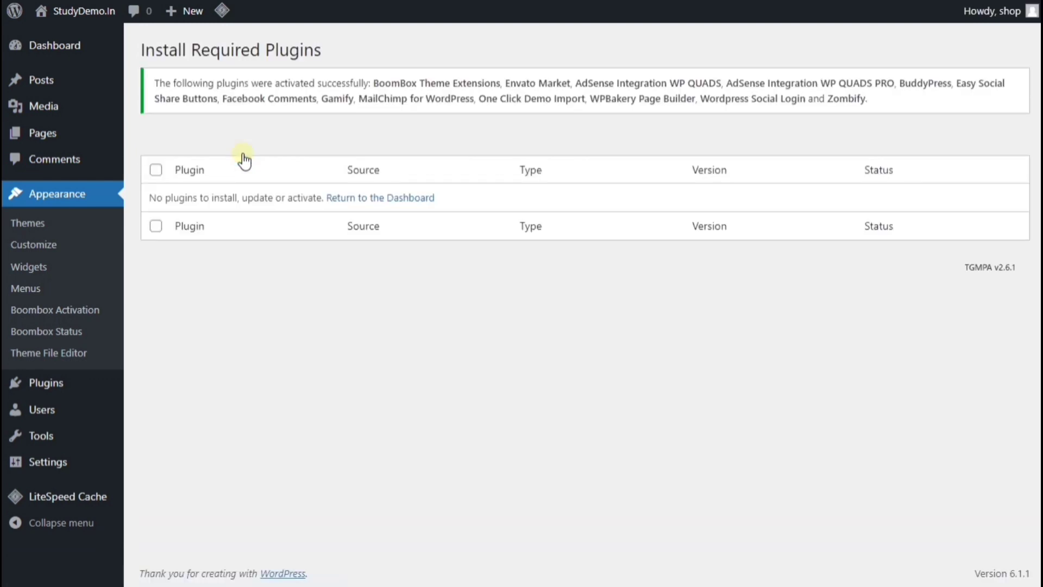
click(340, 204)
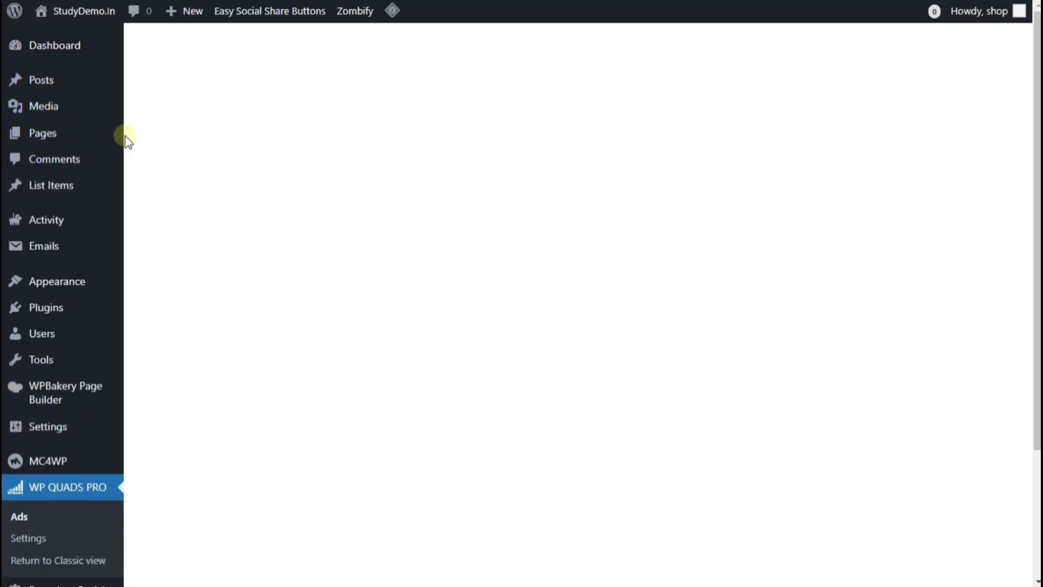
scroll(78, 218, down, 3)
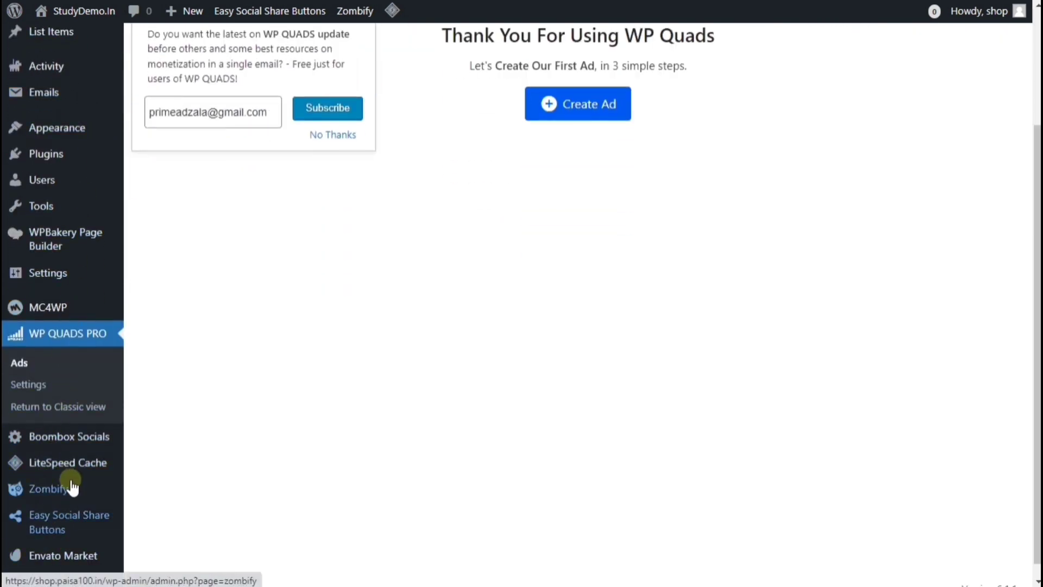
scroll(70, 299, up, 3)
- Decline the WP QUADS newsletter with No Thanks and head back to the Dashboard
mouse_move(72, 402)
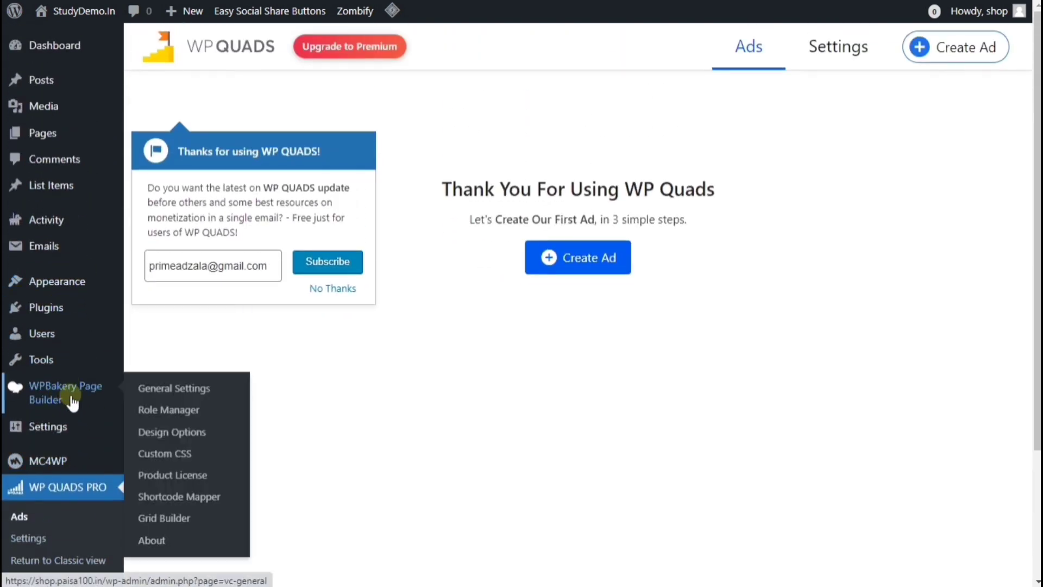
mouse_move(47, 465)
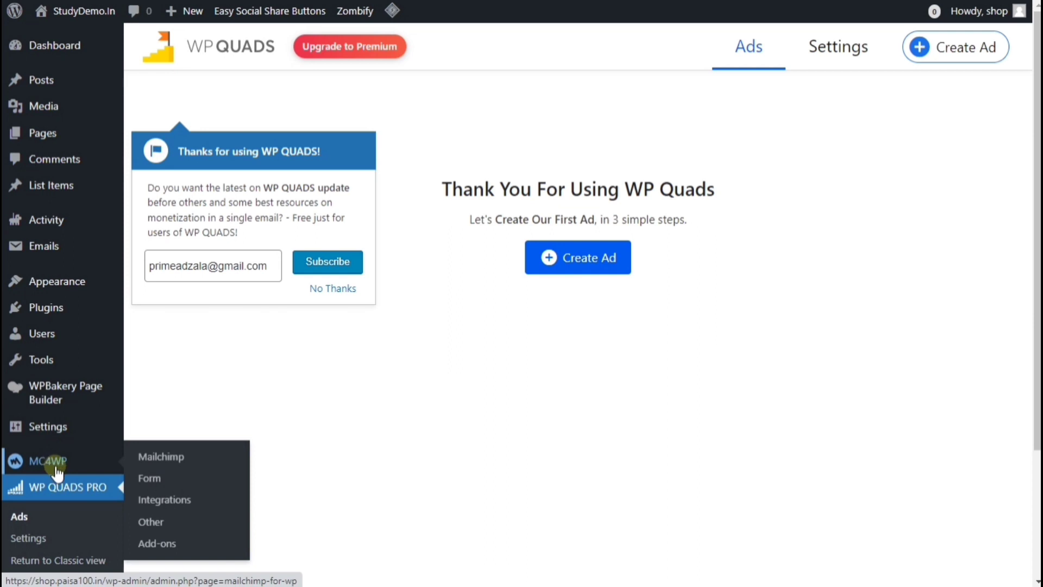
scroll(54, 497, down, 3)
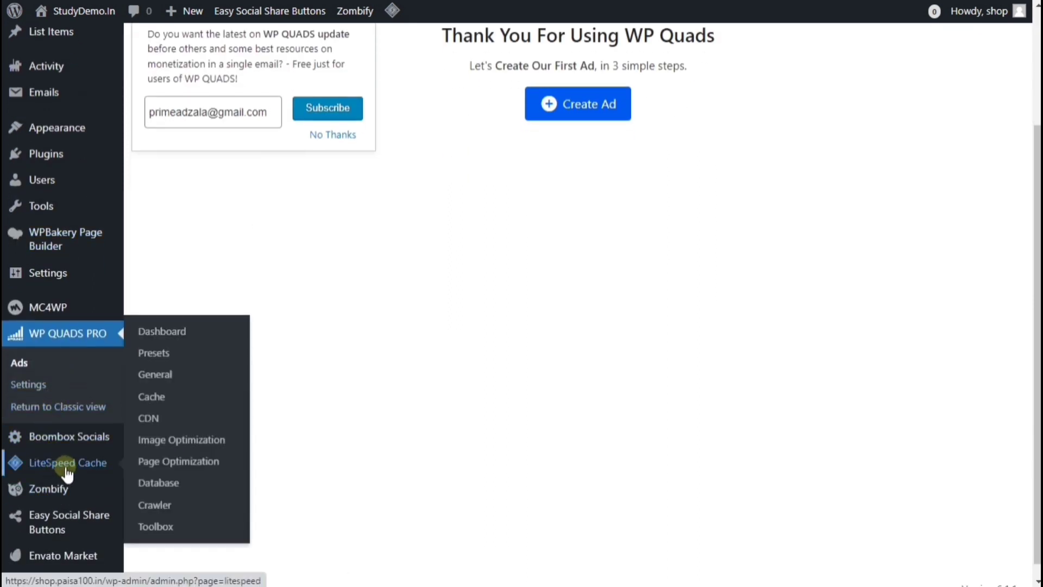
scroll(64, 461, down, 1)
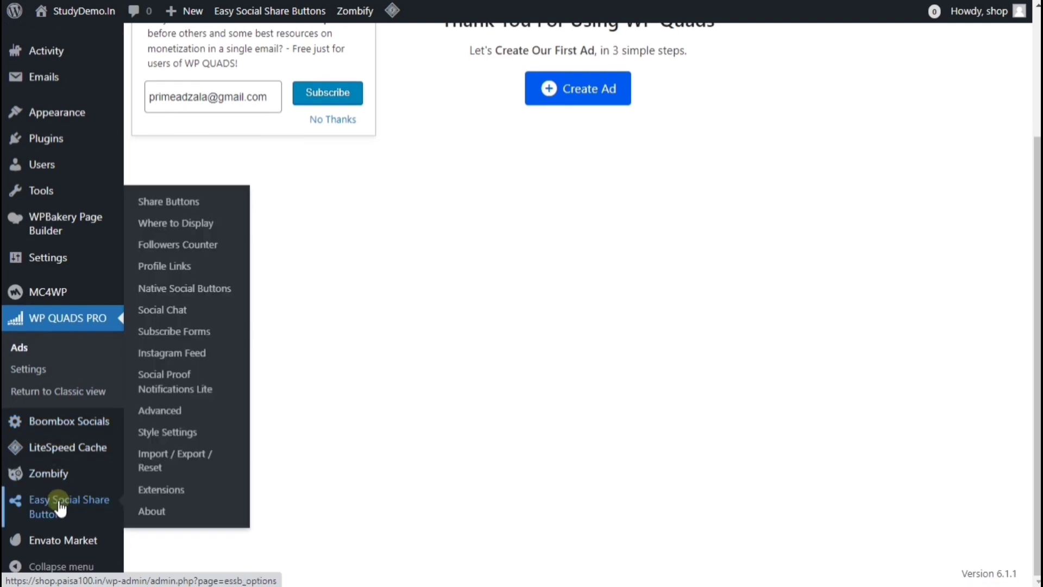
scroll(61, 395, up, 3)
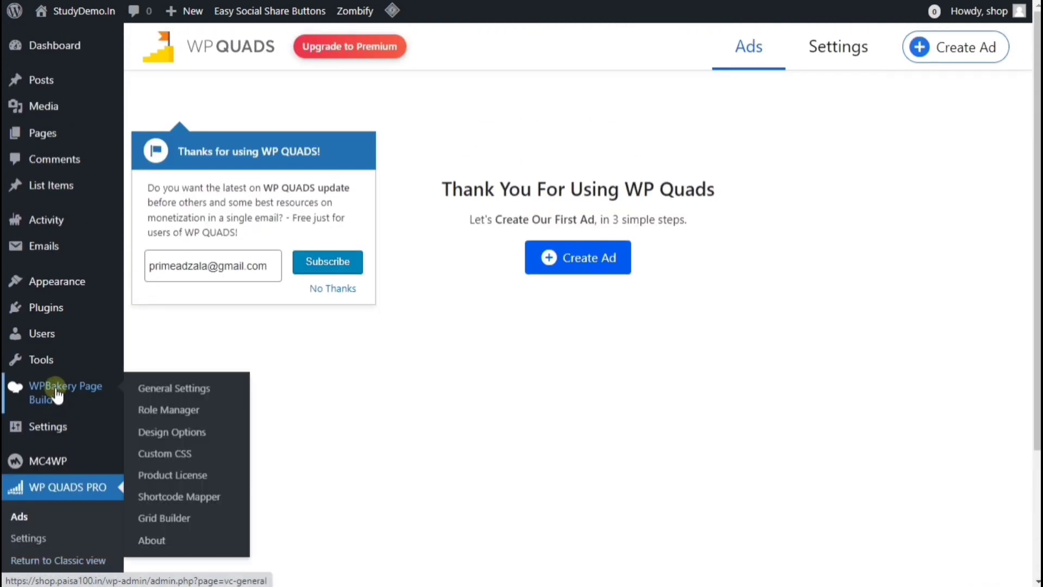
click(326, 291)
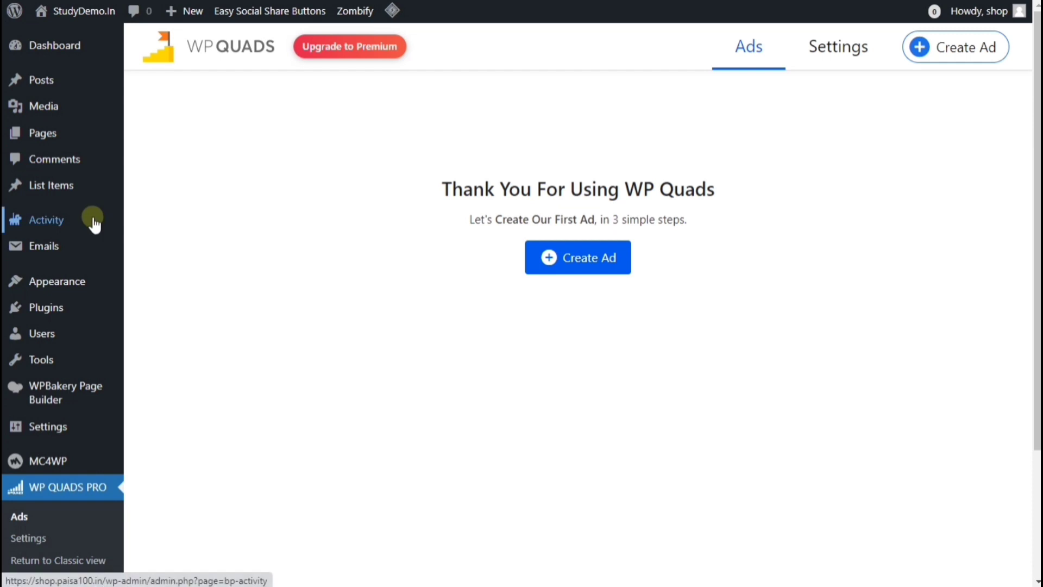
mouse_move(72, 50)
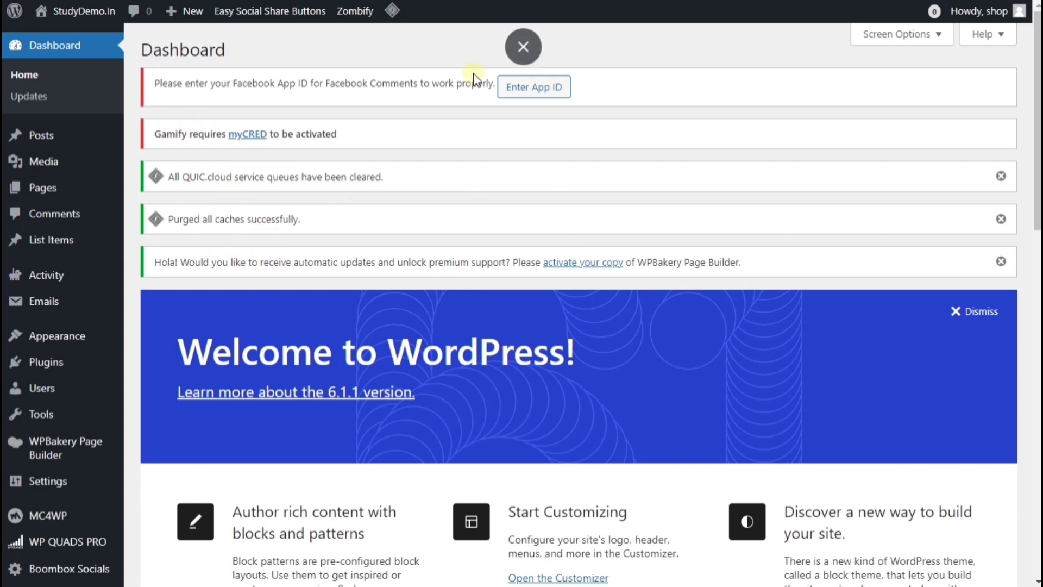
- Dismiss the QUIC.cloud queue, purged-caches and WPBakery notices on the Dashboard
click(1002, 177)
click(1001, 177)
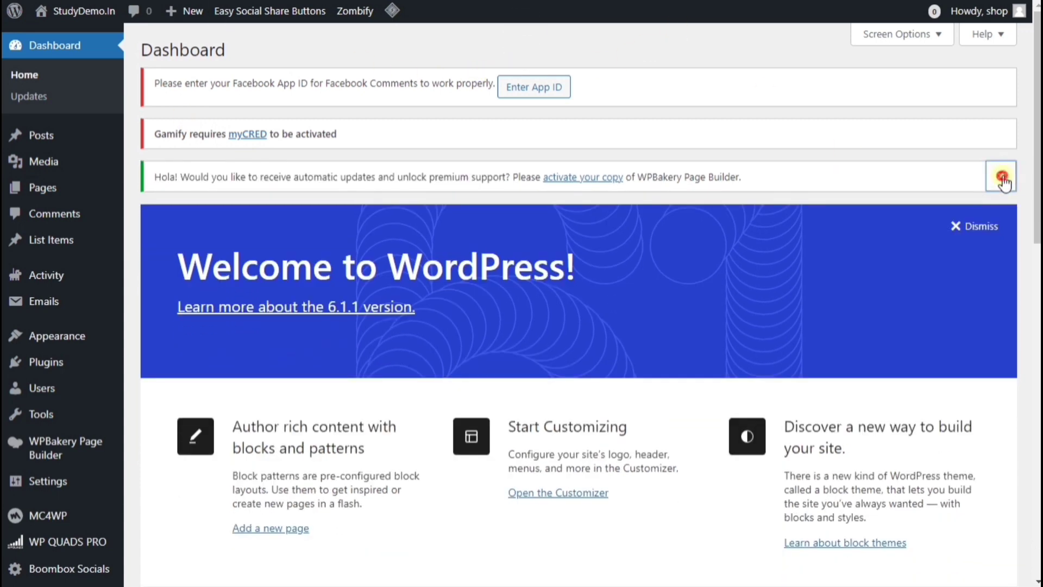
click(1002, 176)
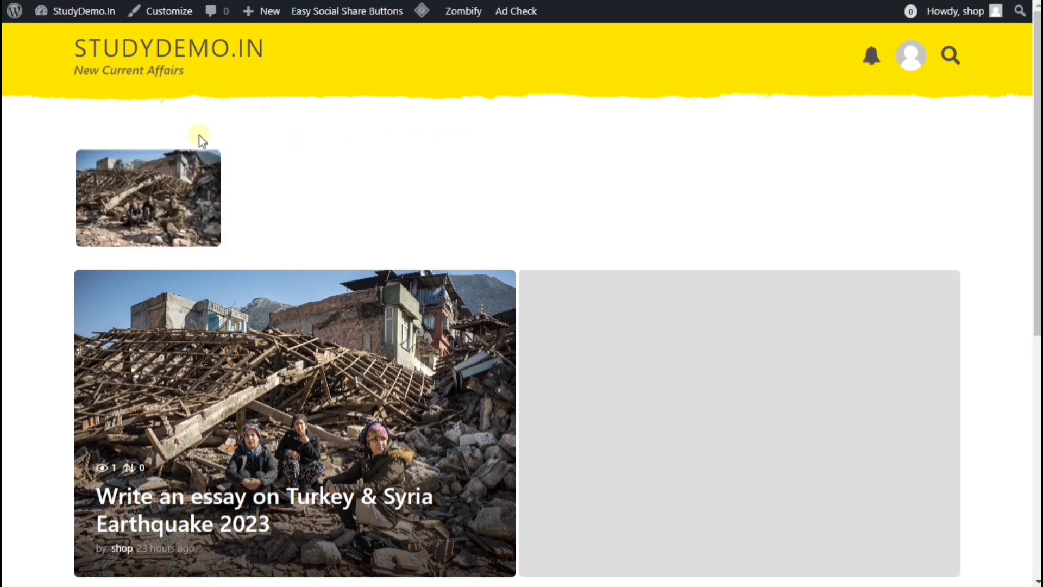
- Scroll through the live site's home page
scroll(221, 377, down, 5)
scroll(455, 381, up, 3)
scroll(455, 381, up, 2)
scroll(344, 182, down, 3)
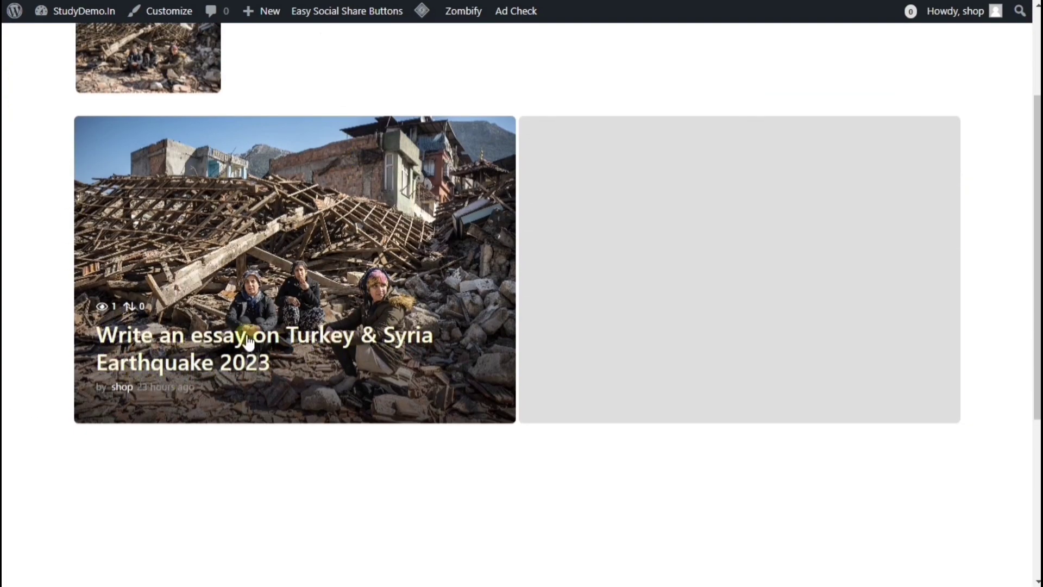
scroll(236, 250, down, 5)
scroll(236, 250, up, 4)
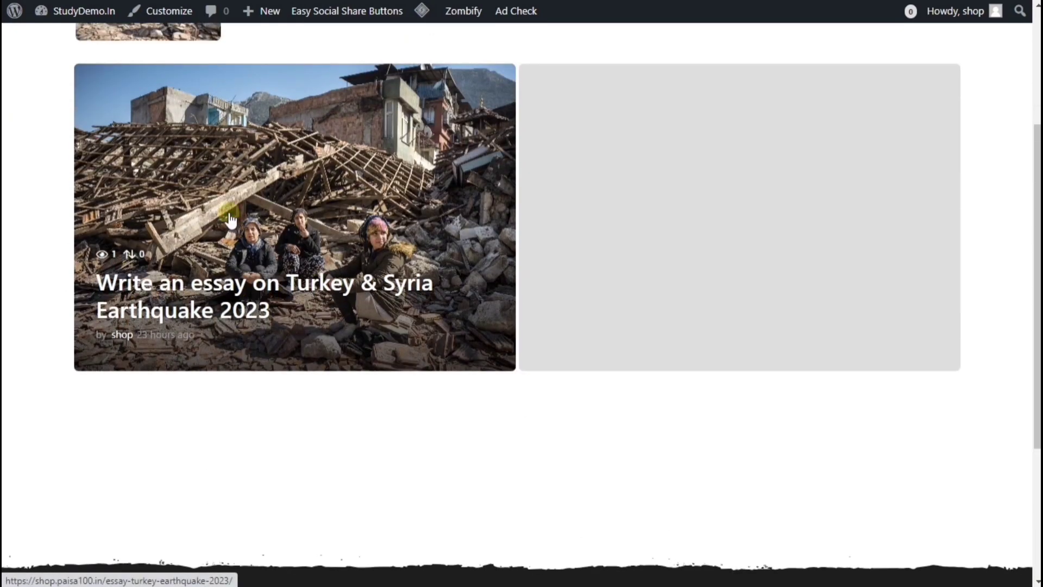
- Open the Turkey & Syria earthquake post, skim it, and return to the home page
click(230, 219)
scroll(226, 211, down, 7)
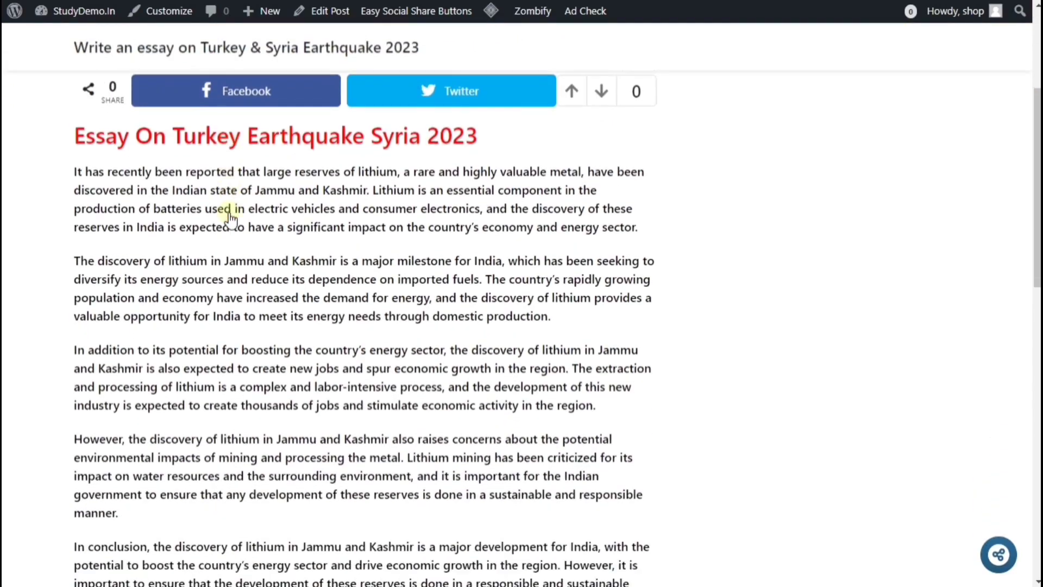
scroll(226, 217, up, 7)
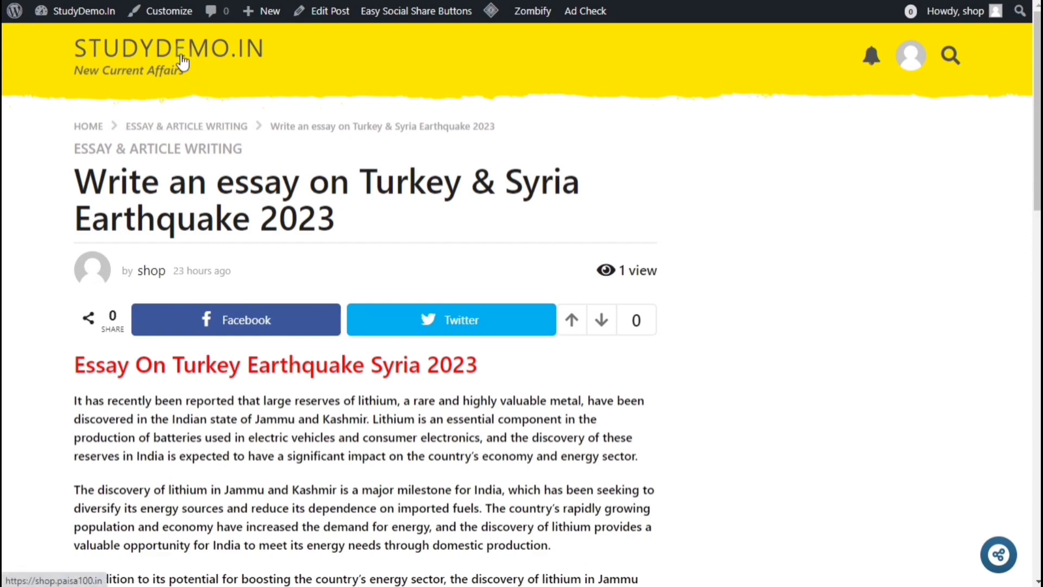
click(182, 61)
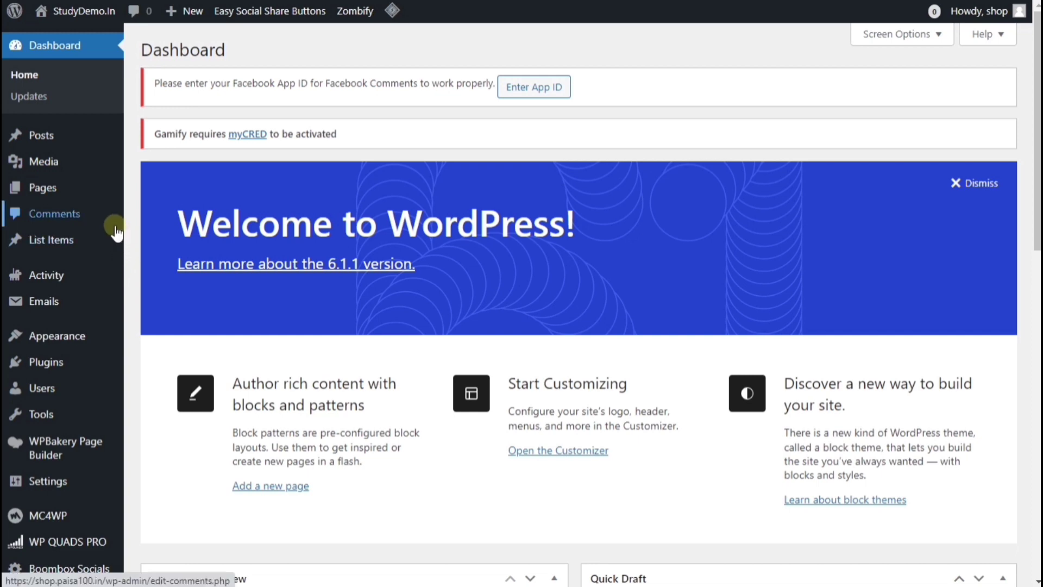
- Expand the Appearance menu in the admin sidebar to reveal Boombox Demo Import
scroll(114, 233, down, 3)
mouse_move(118, 234)
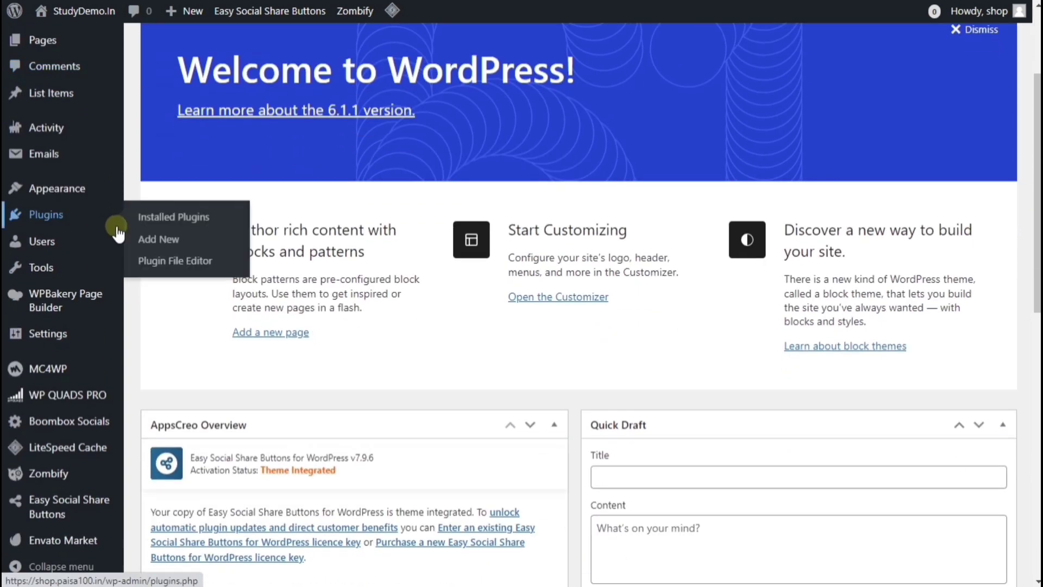
mouse_move(53, 251)
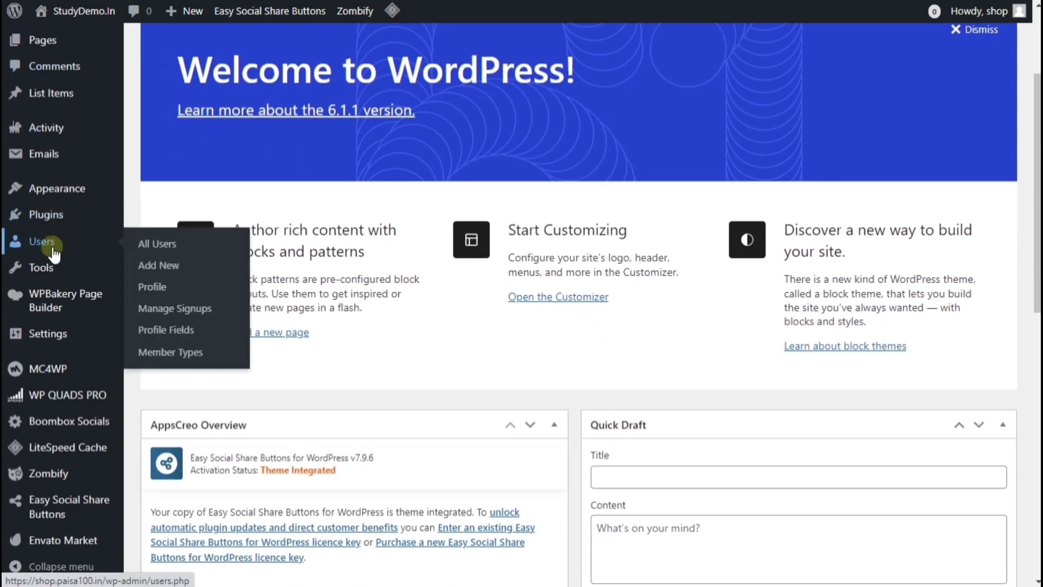
mouse_move(51, 276)
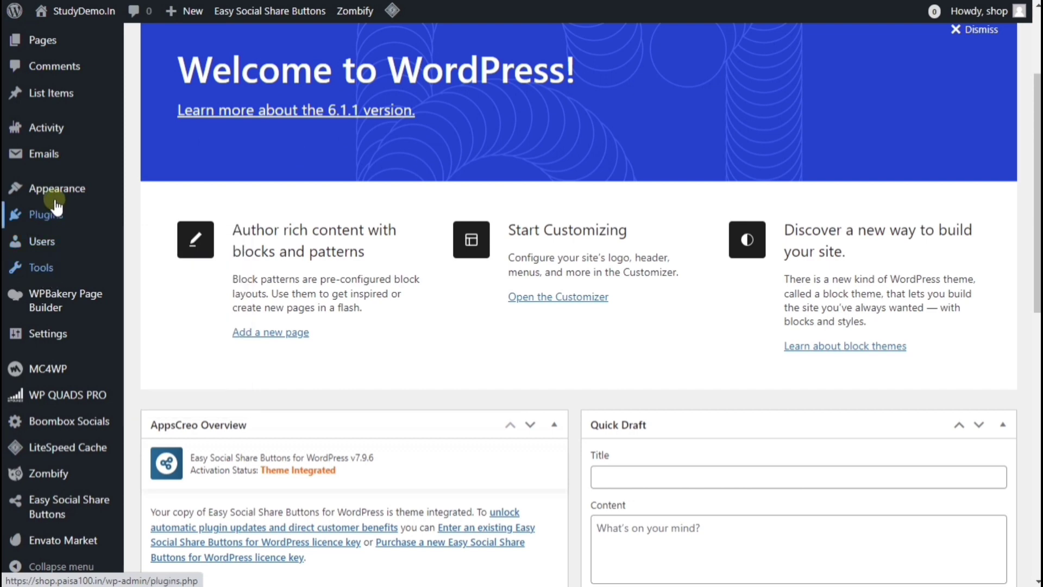
mouse_move(52, 202)
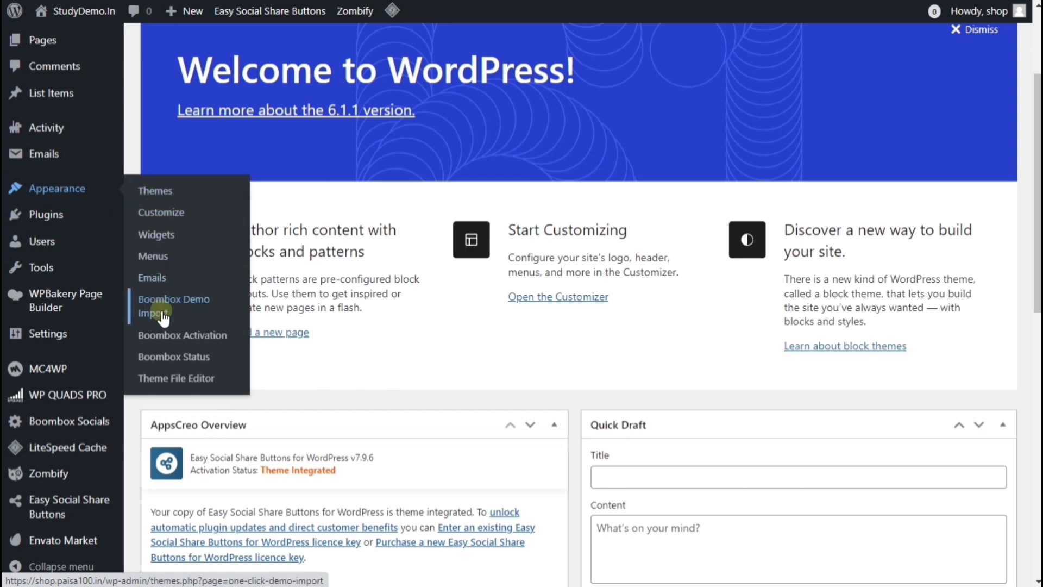
click(83, 193)
mouse_move(82, 190)
- Open Appearance > Boombox Demo Import and review the Boombox 2.8.0 demo on offer
click(197, 313)
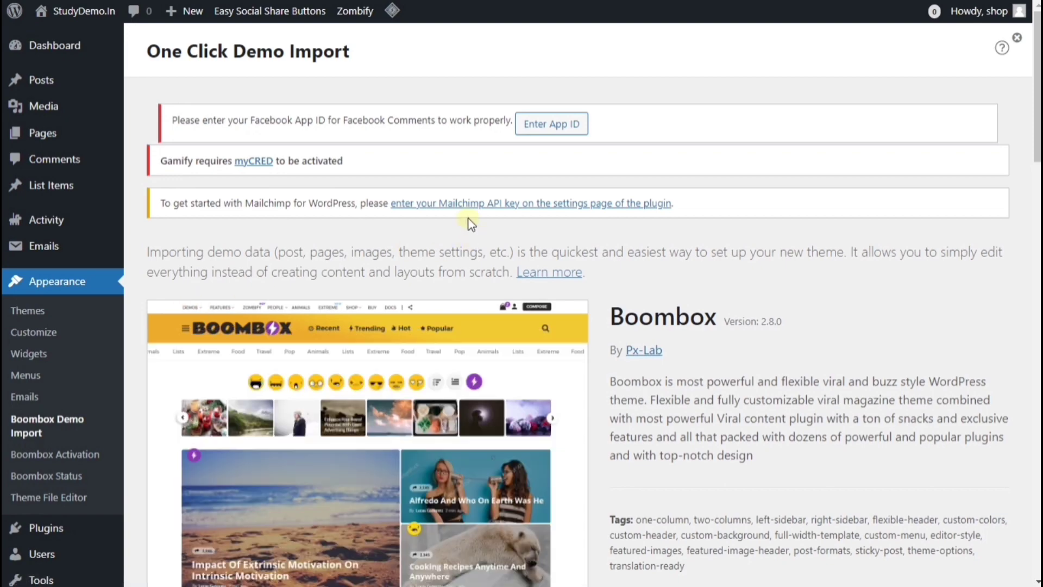
drag(152, 52, 422, 65)
click(425, 68)
scroll(425, 67, down, 5)
scroll(425, 68, up, 3)
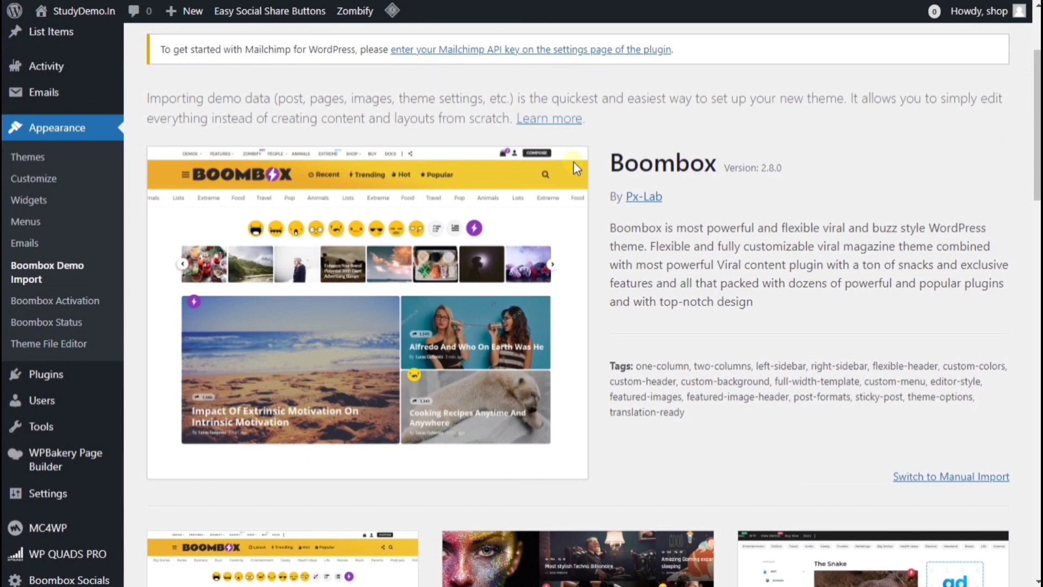
drag(607, 163, 731, 164)
click(748, 139)
click(63, 304)
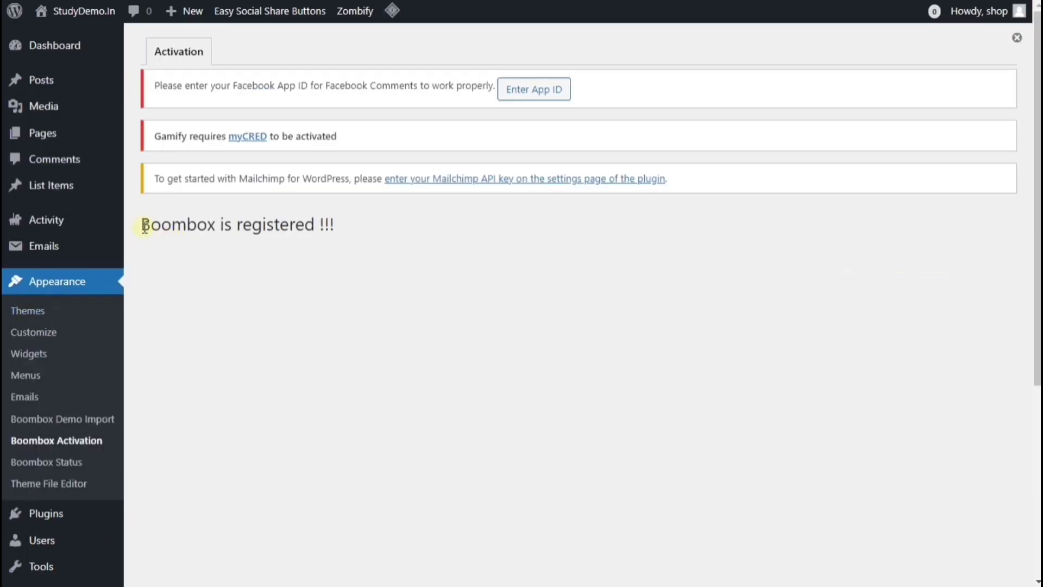
drag(143, 224, 328, 225)
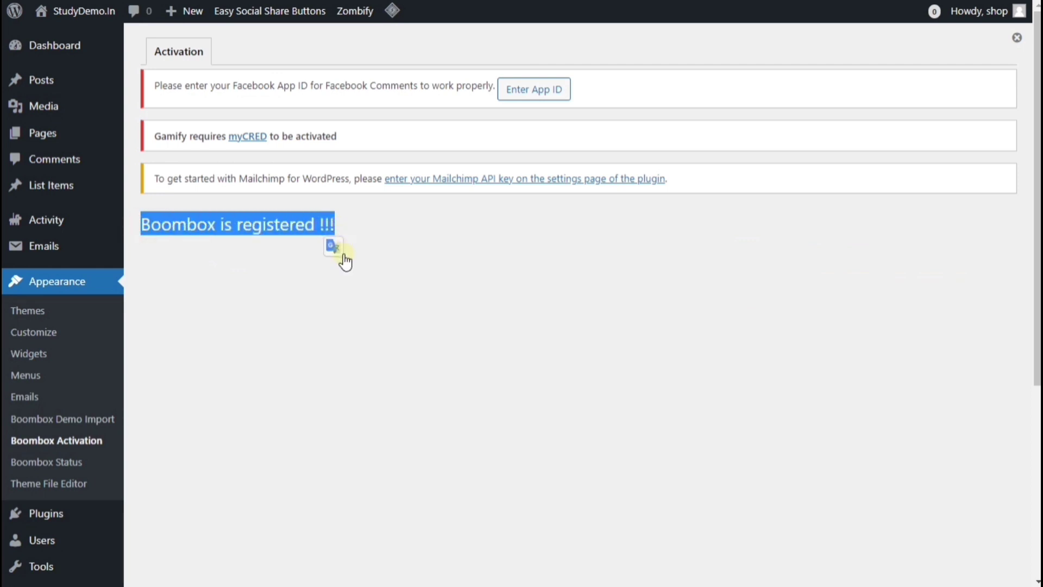
click(358, 282)
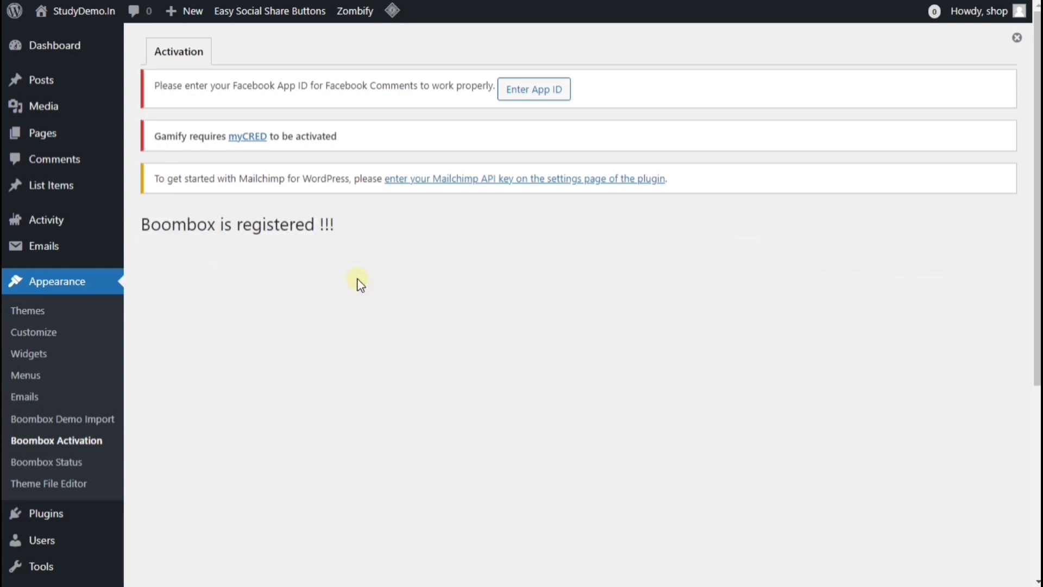
drag(142, 224, 334, 223)
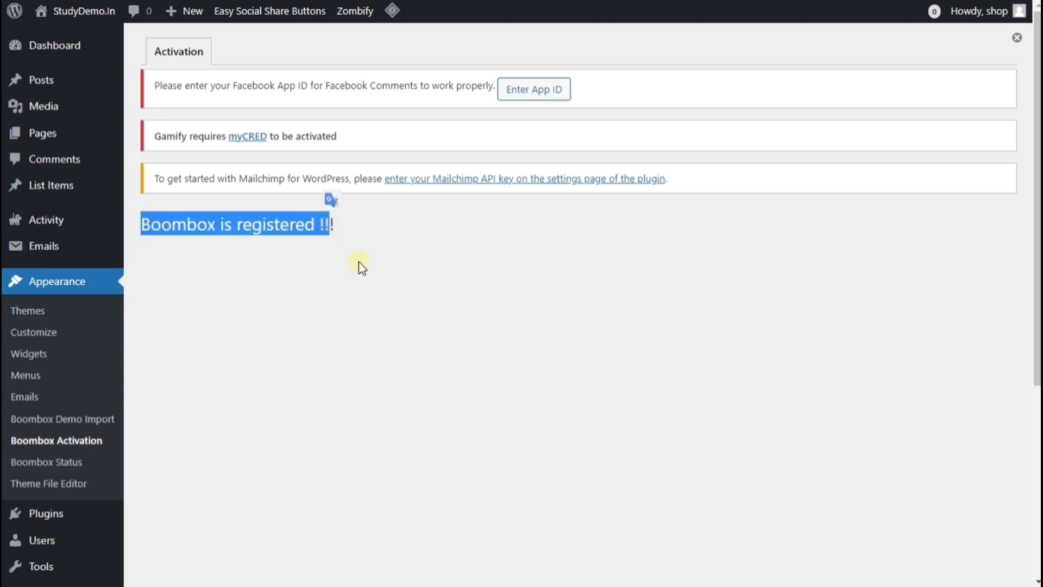
click(88, 420)
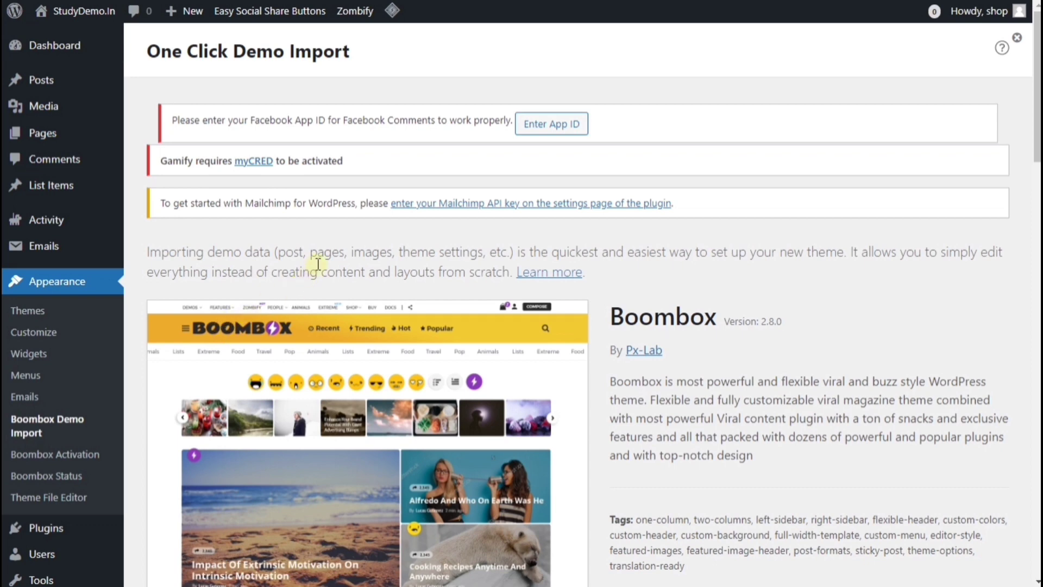
drag(163, 52, 363, 64)
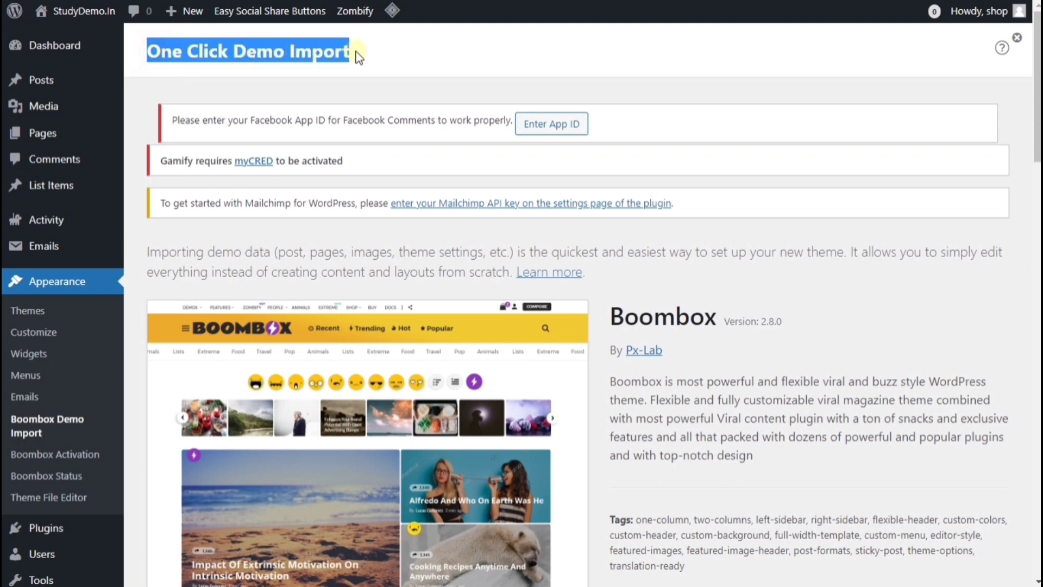
click(366, 68)
scroll(389, 154, down, 3)
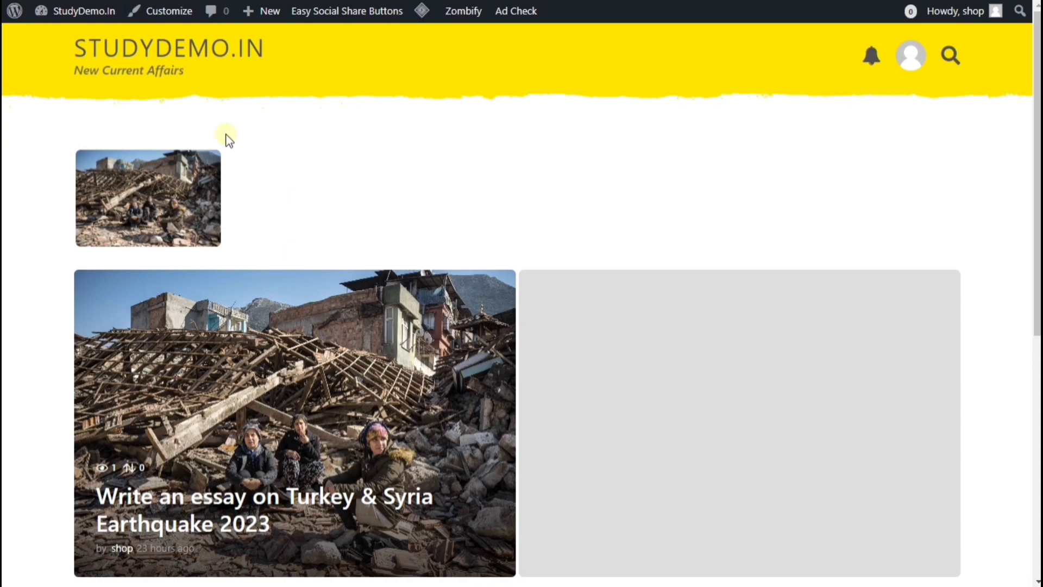
scroll(319, 302, down, 6)
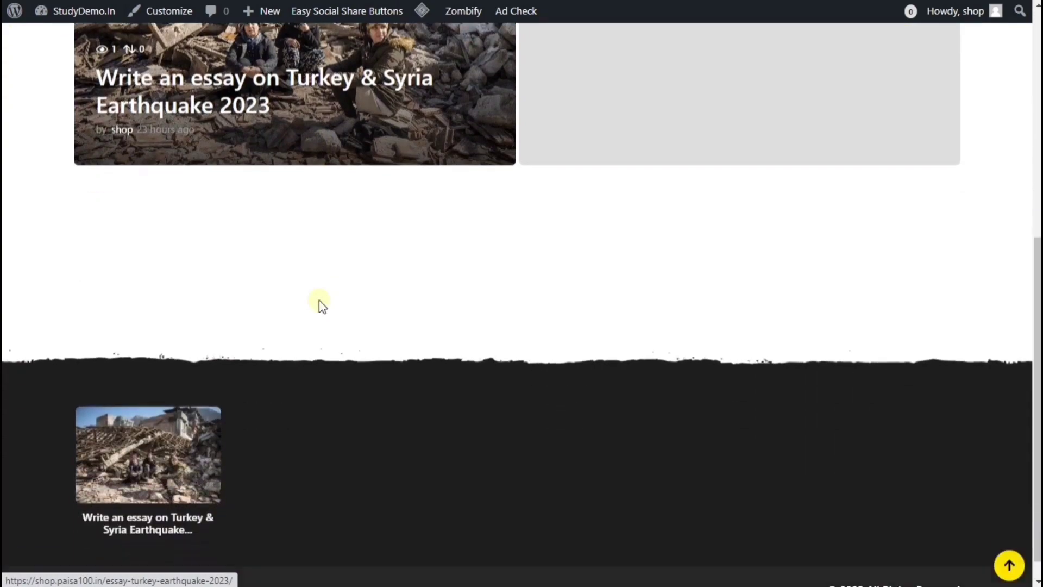
scroll(319, 300, up, 6)
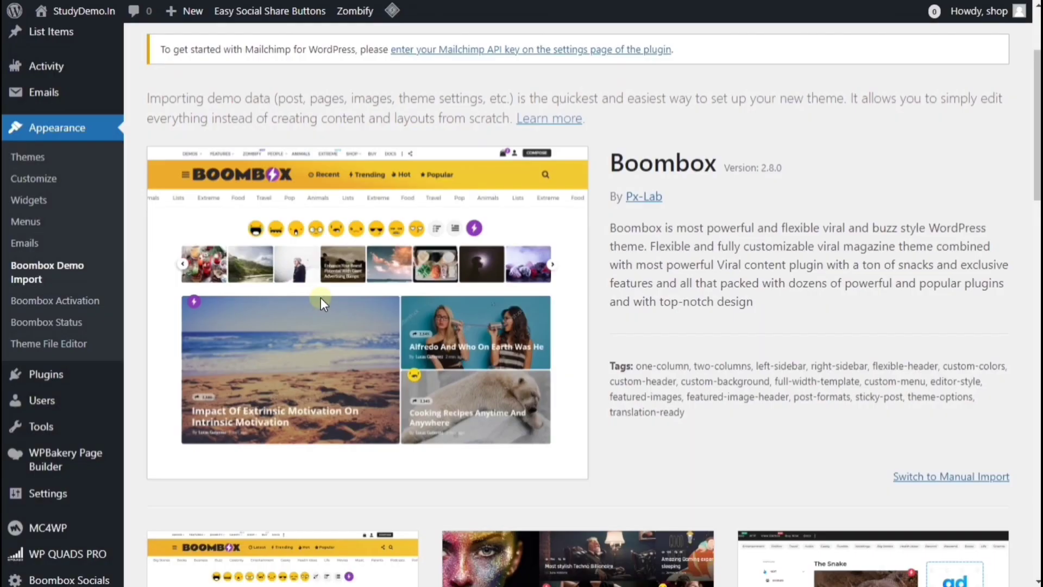
scroll(320, 297, down, 7)
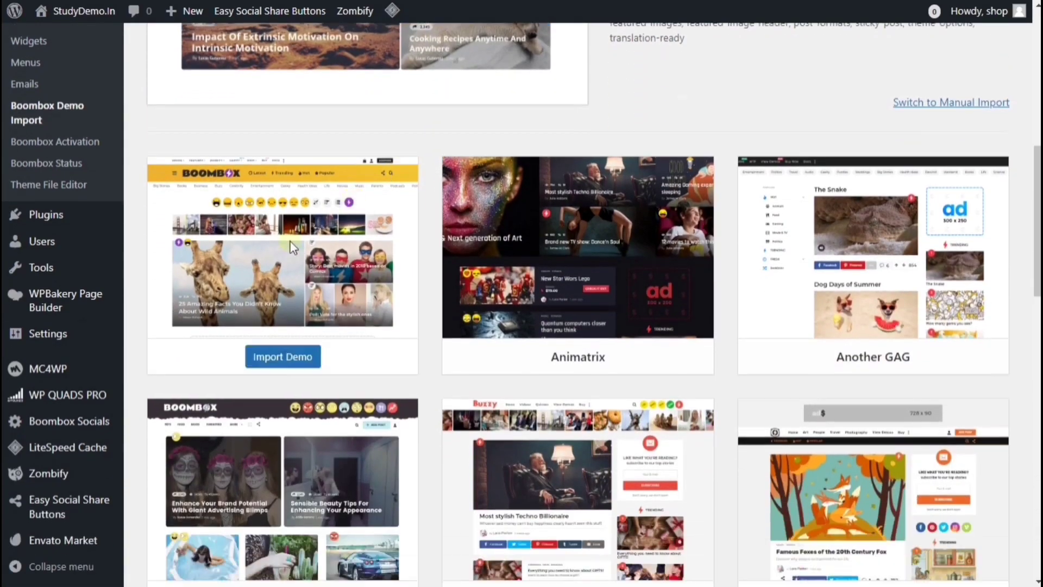
scroll(291, 247, down, 2)
scroll(326, 353, down, 3)
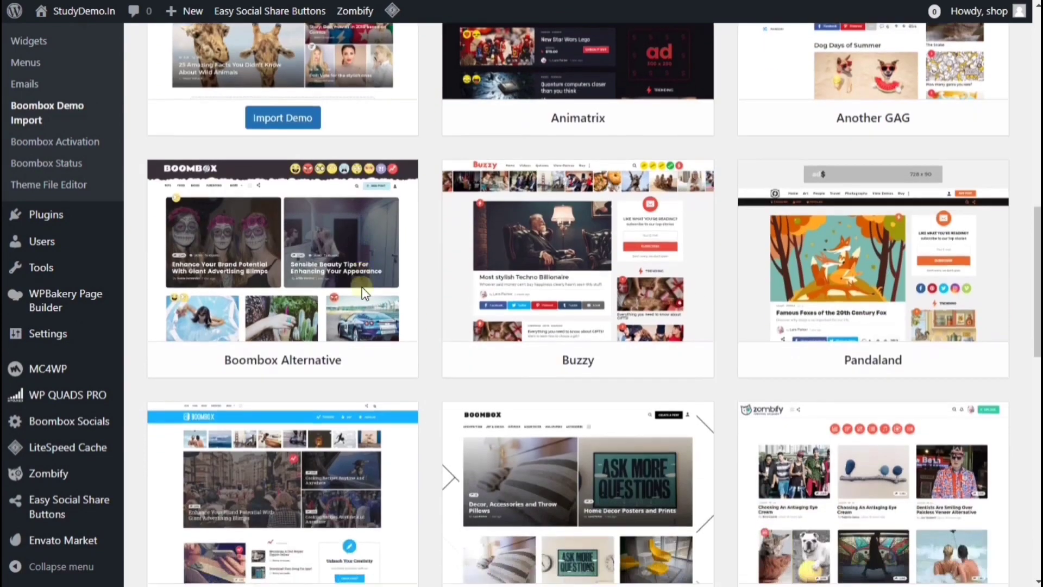
scroll(326, 291, down, 3)
scroll(826, 321, down, 3)
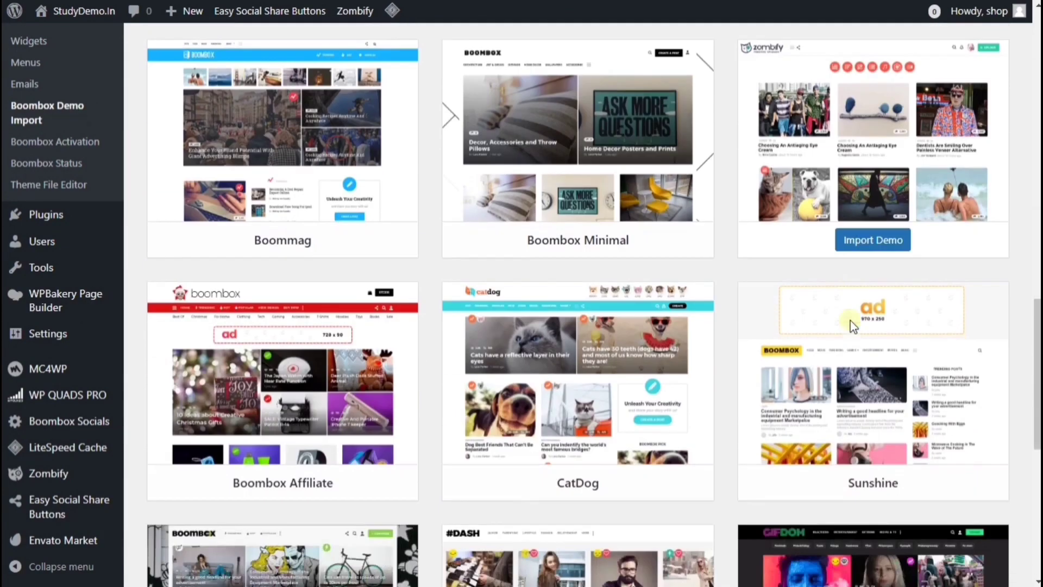
scroll(299, 334, down, 4)
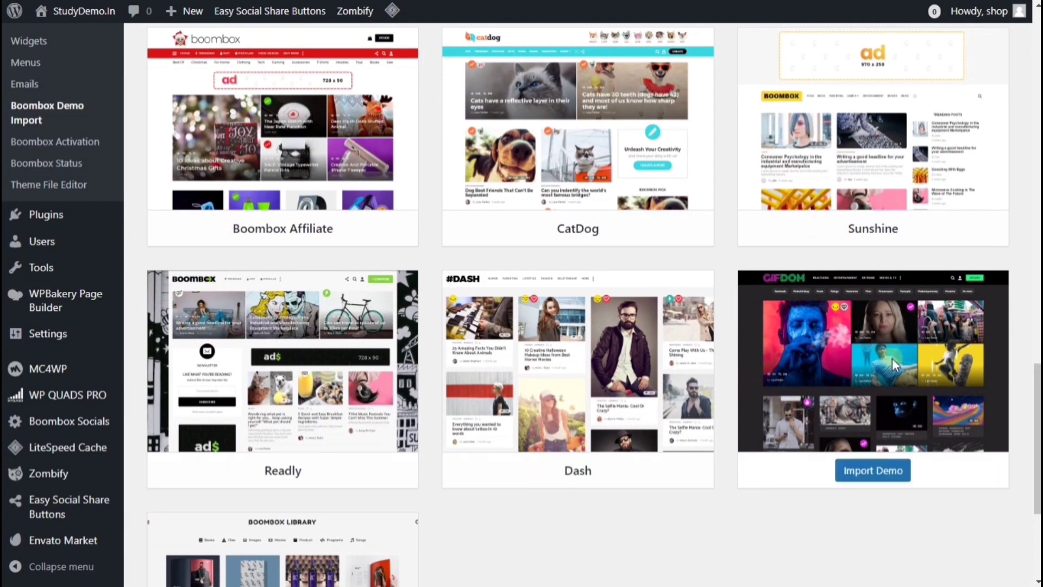
scroll(533, 340, down, 4)
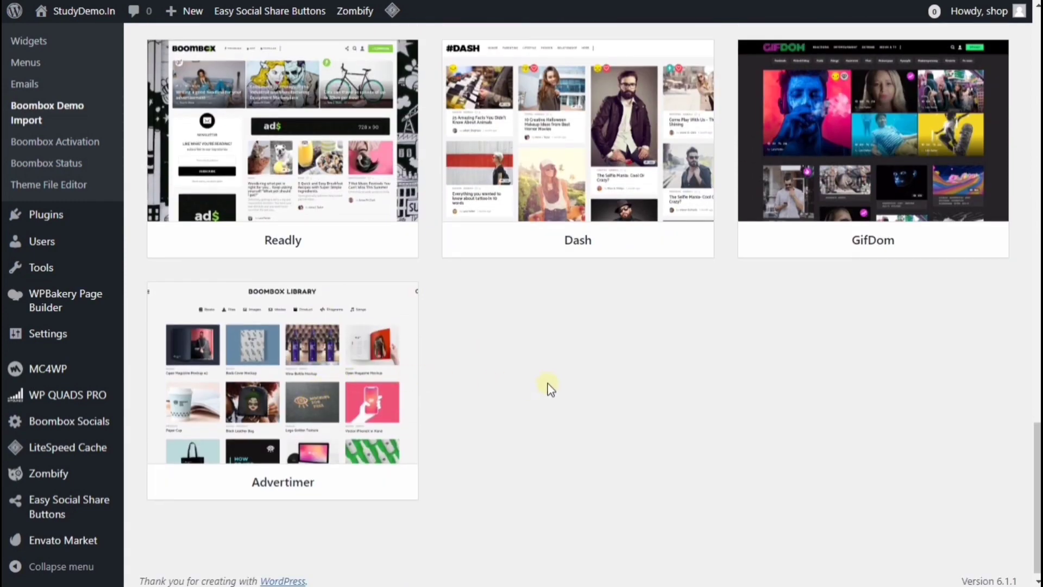
scroll(549, 386, up, 15)
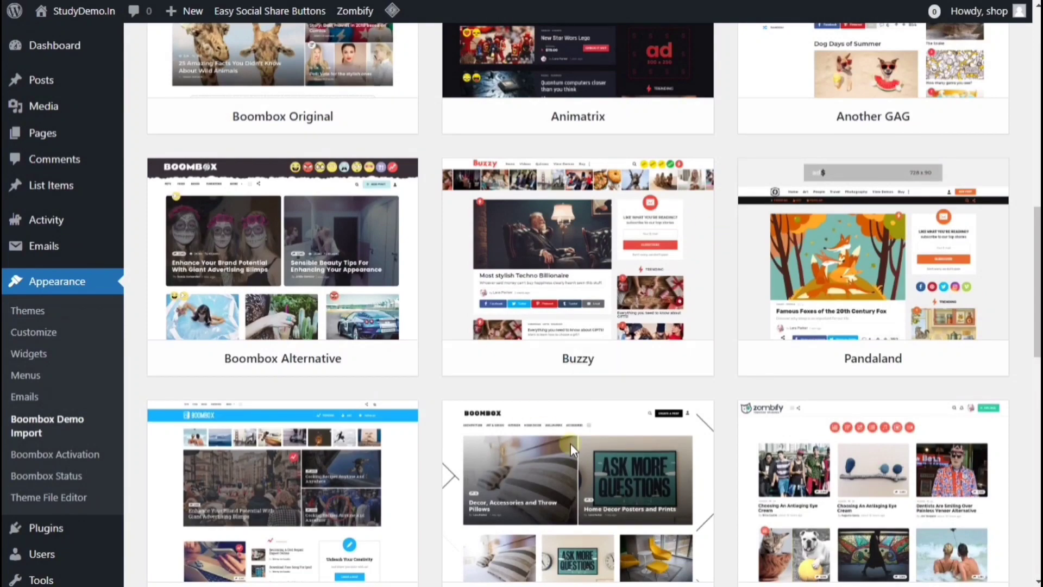
scroll(571, 443, up, 4)
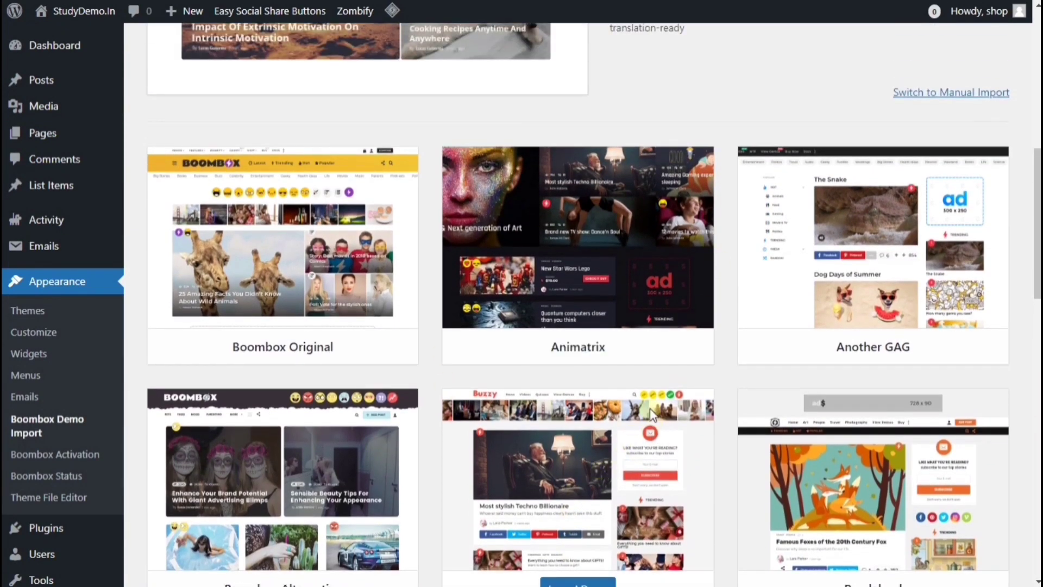
scroll(650, 409, up, 5)
scroll(353, 273, down, 5)
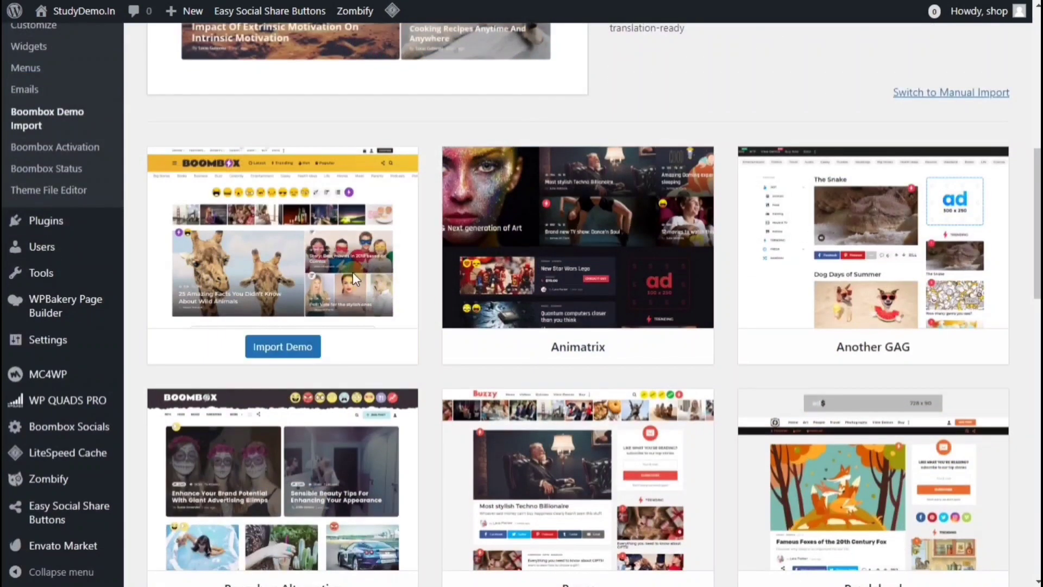
- Import the Boombox Original demo from its card, confirming with Continue & Import
click(278, 349)
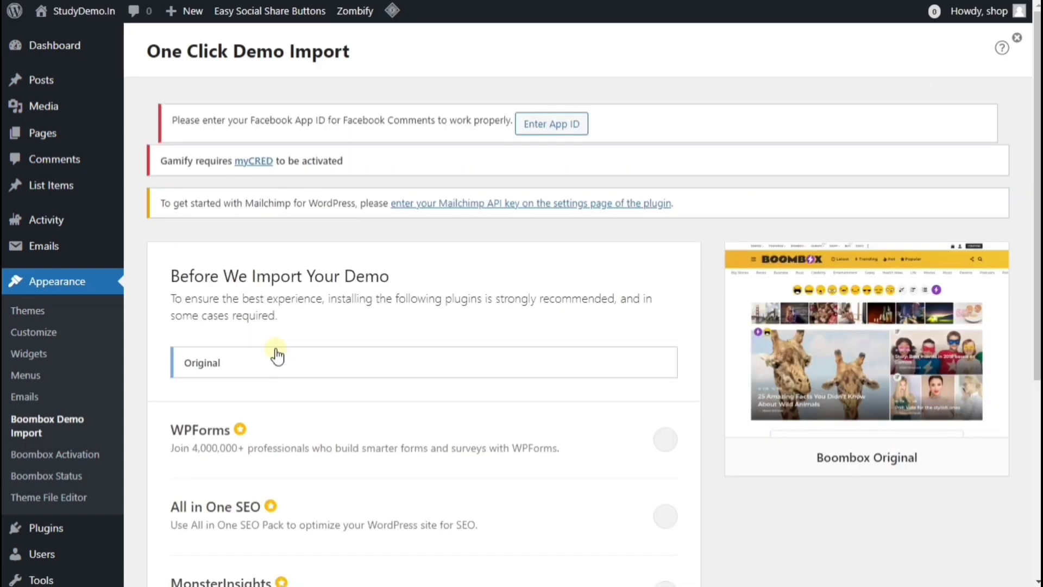
scroll(456, 262, down, 4)
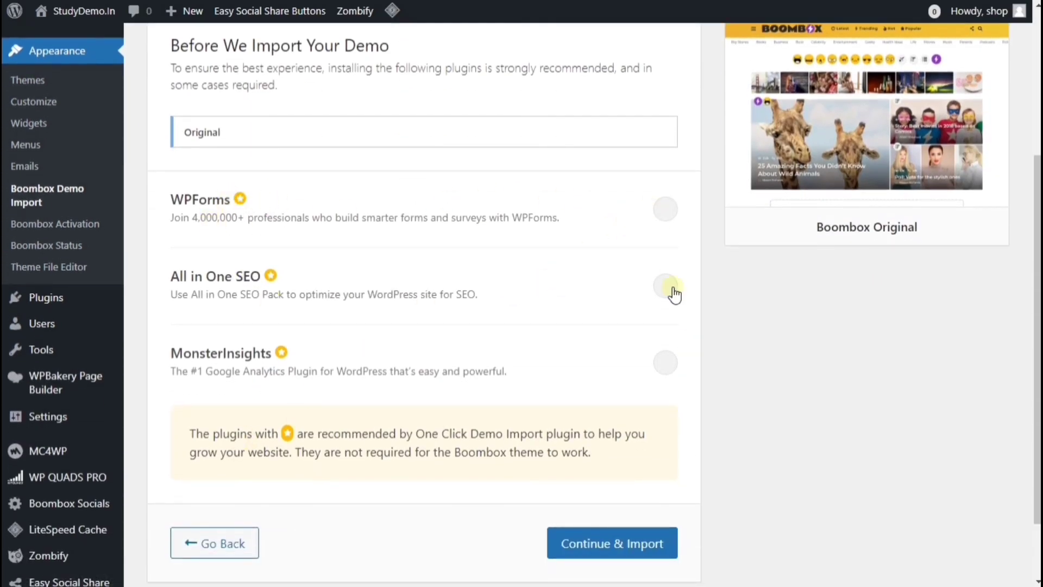
scroll(674, 277, down, 2)
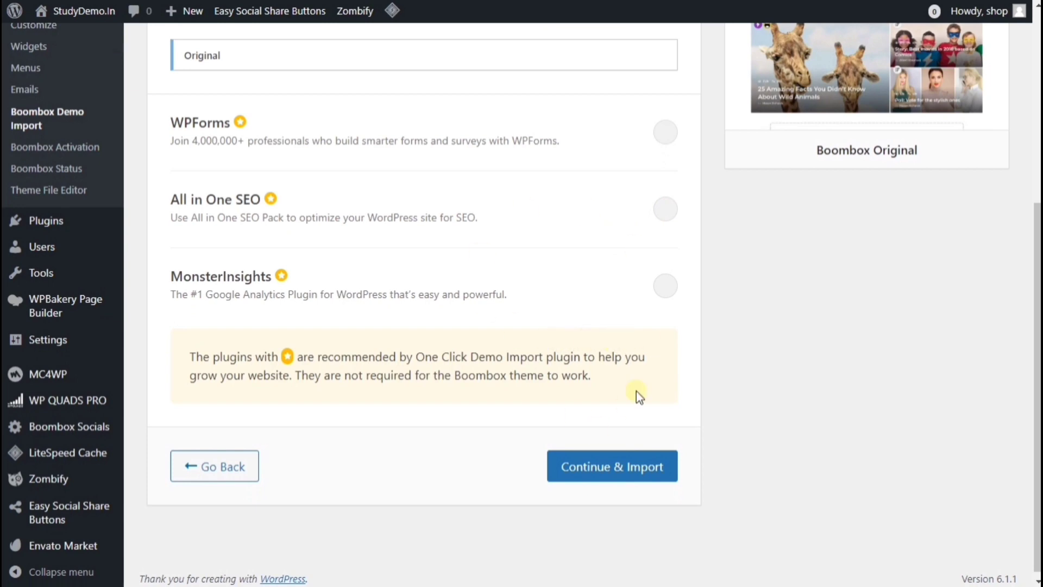
click(578, 473)
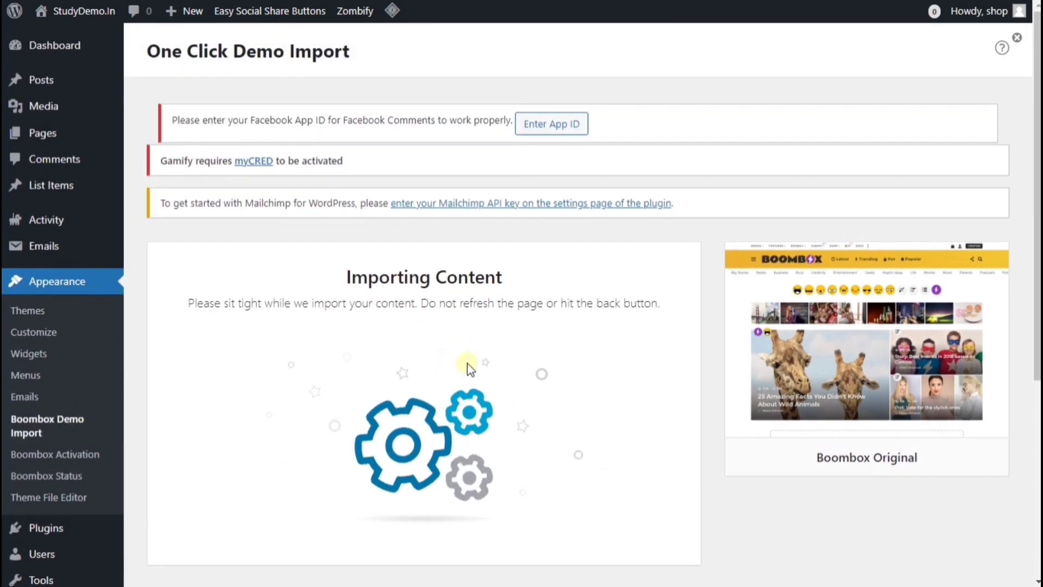
- Wait until the One Click Demo Import page shows Import Complete!
scroll(489, 424, down, 1)
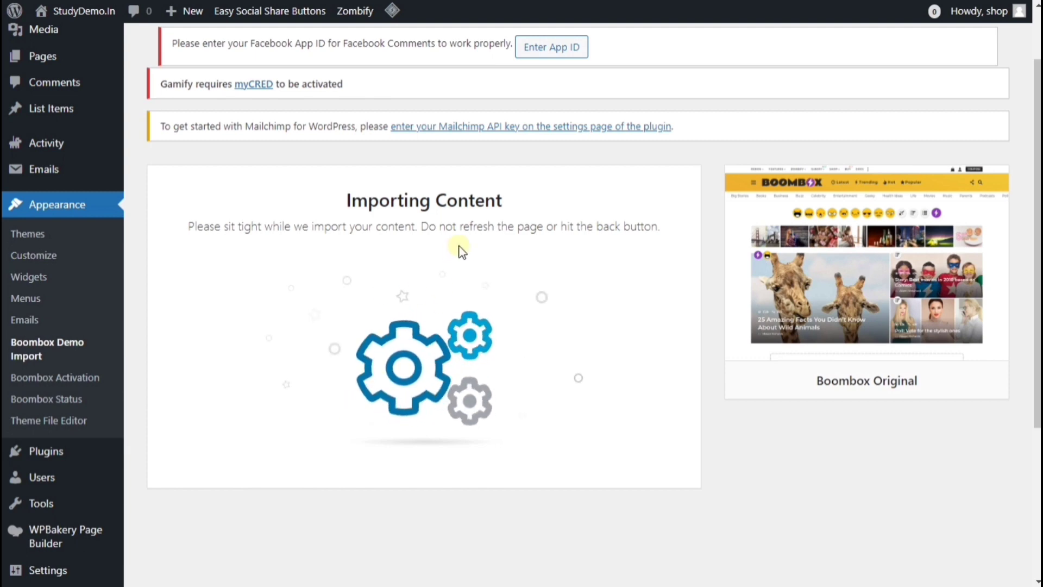
mouse_move(546, 6)
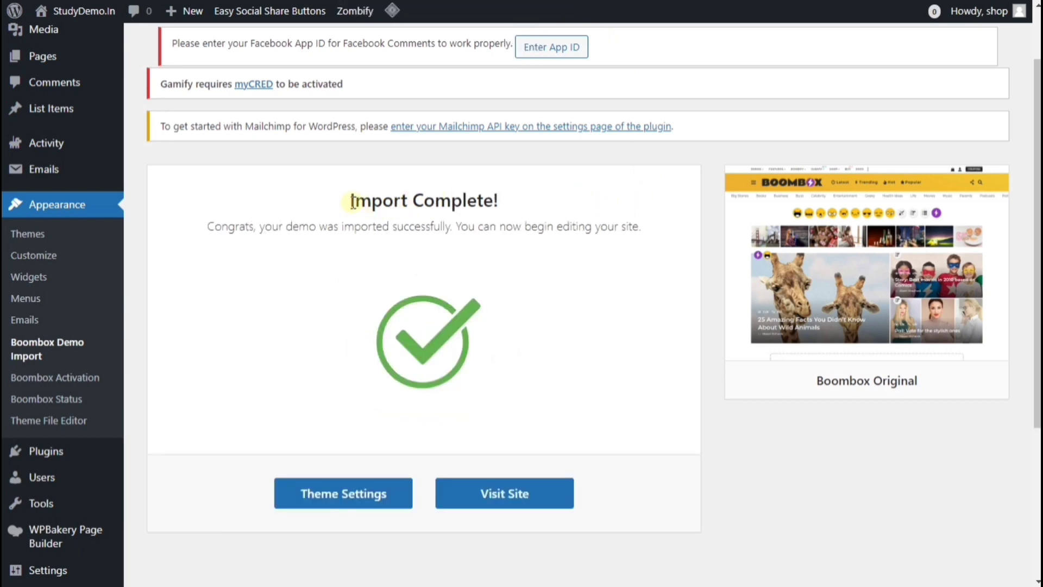
drag(410, 197, 499, 198)
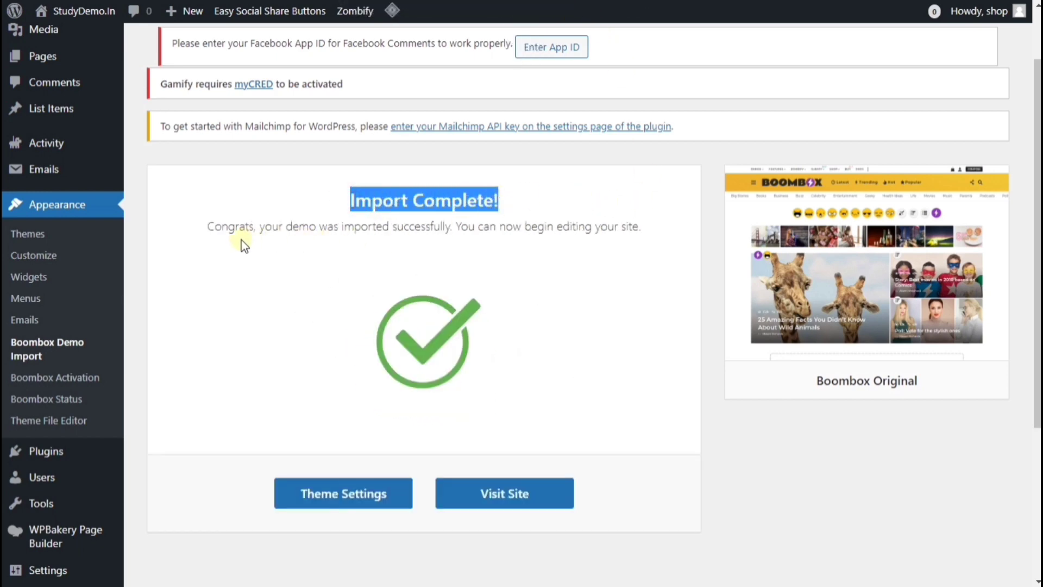
click(208, 225)
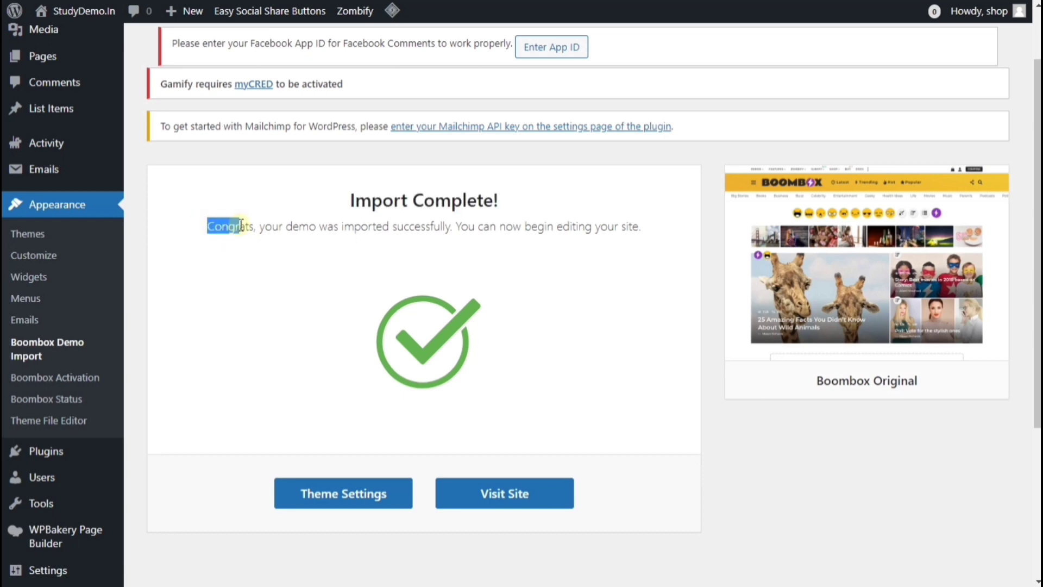
drag(241, 225, 445, 225)
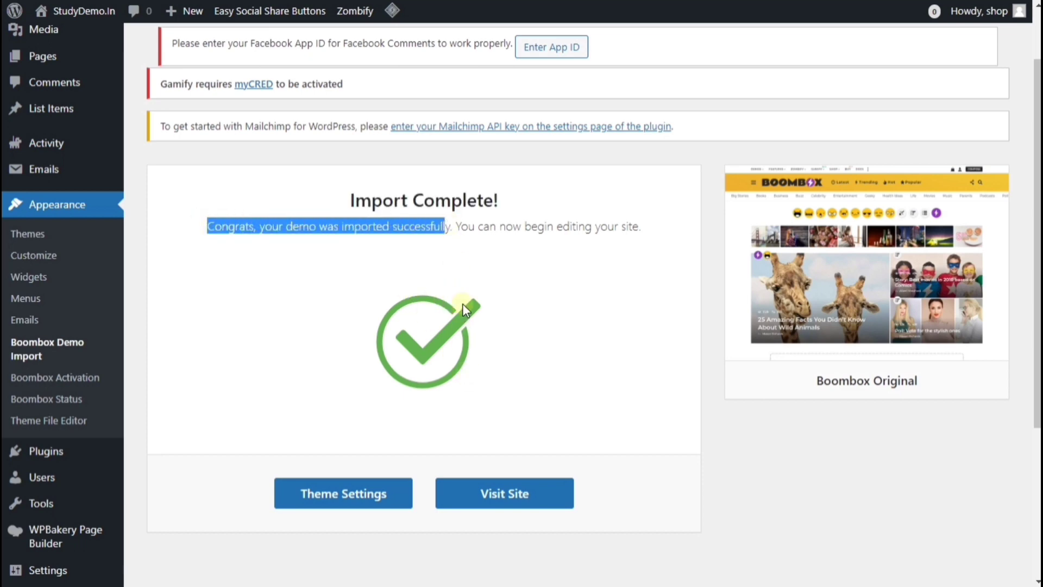
click(263, 194)
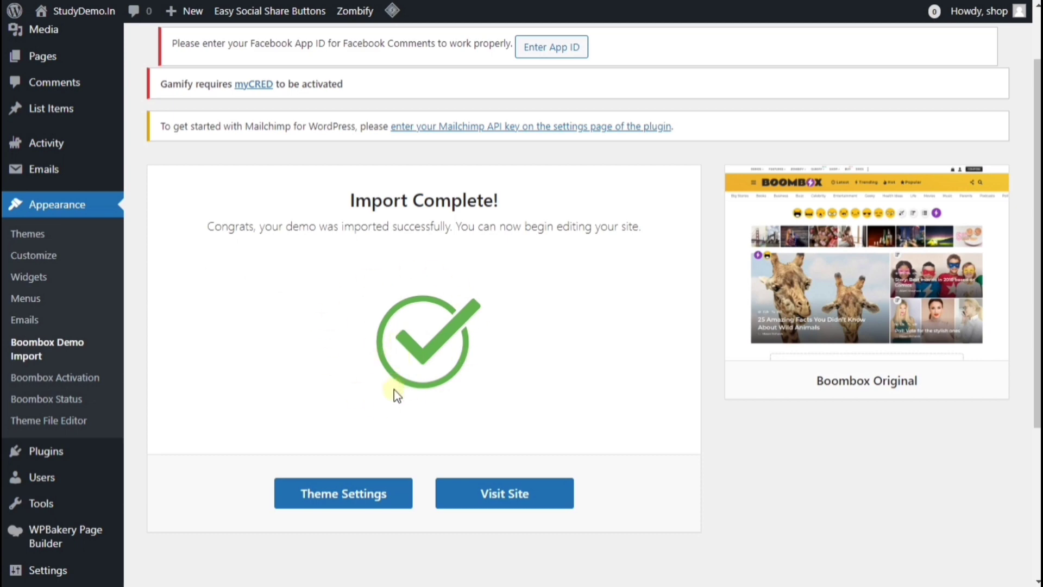
click(368, 497)
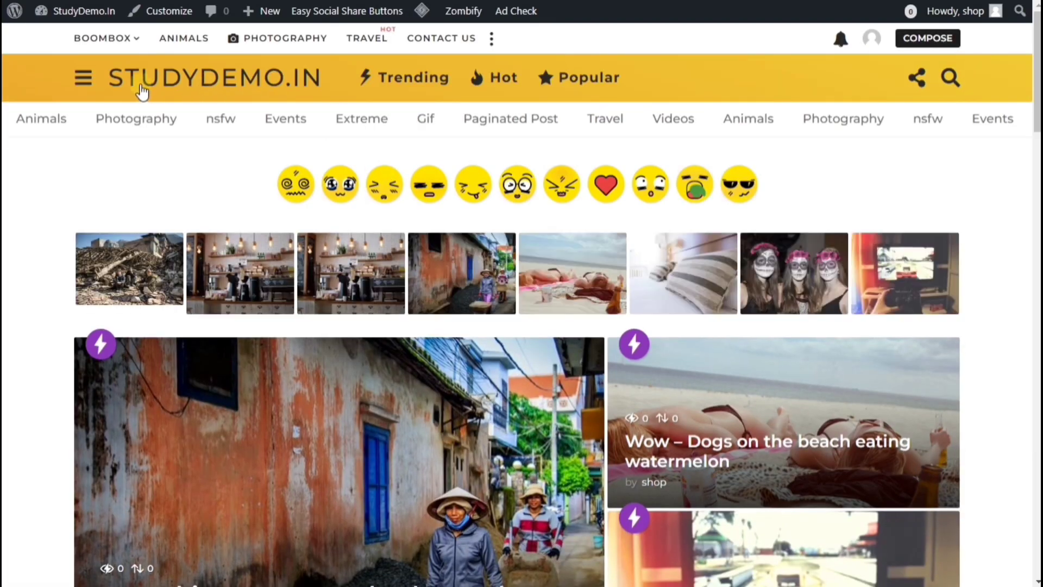
- Scroll the StudyDemo.in home page to review the imported demo posts and Trending sidebar
scroll(321, 226, down, 12)
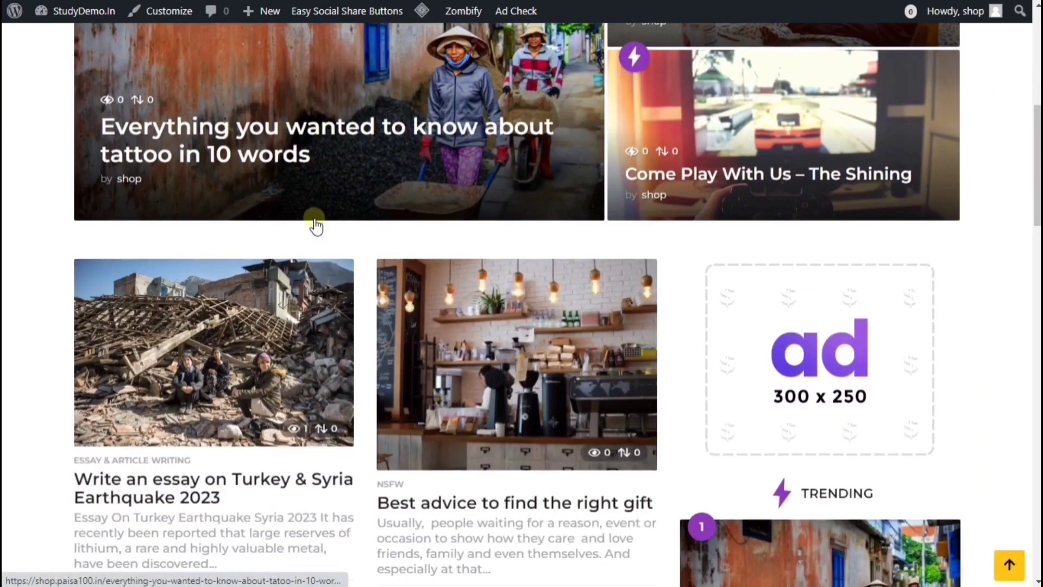
scroll(316, 219, up, 3)
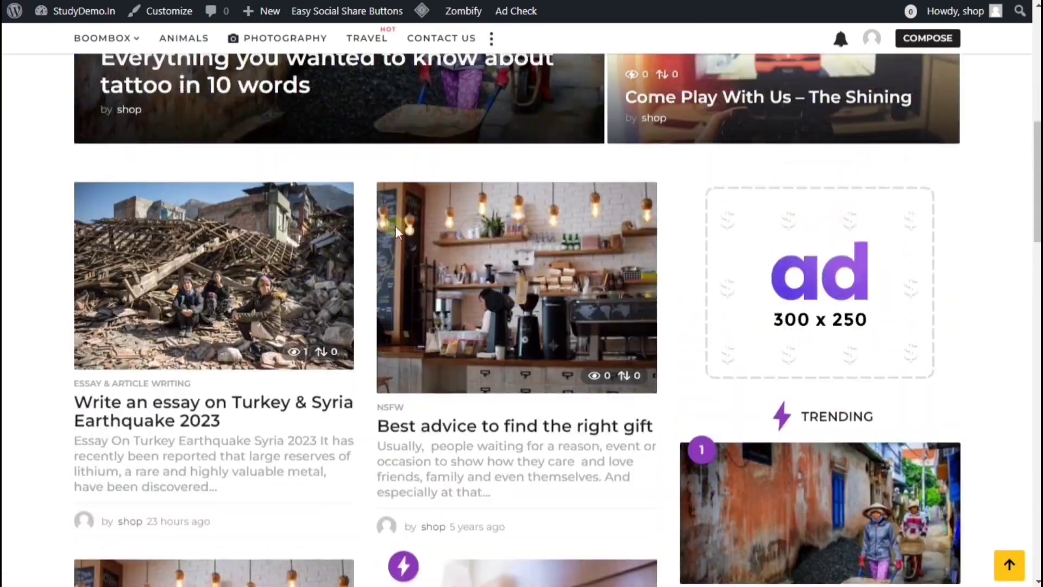
scroll(506, 139, down, 3)
scroll(554, 174, up, 3)
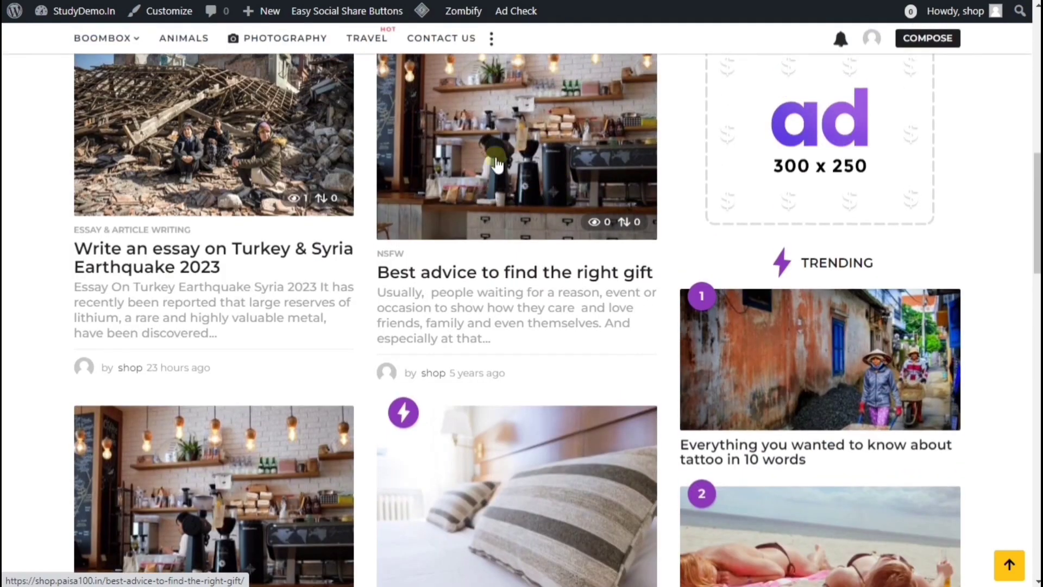
scroll(282, 350, down, 4)
scroll(266, 282, down, 8)
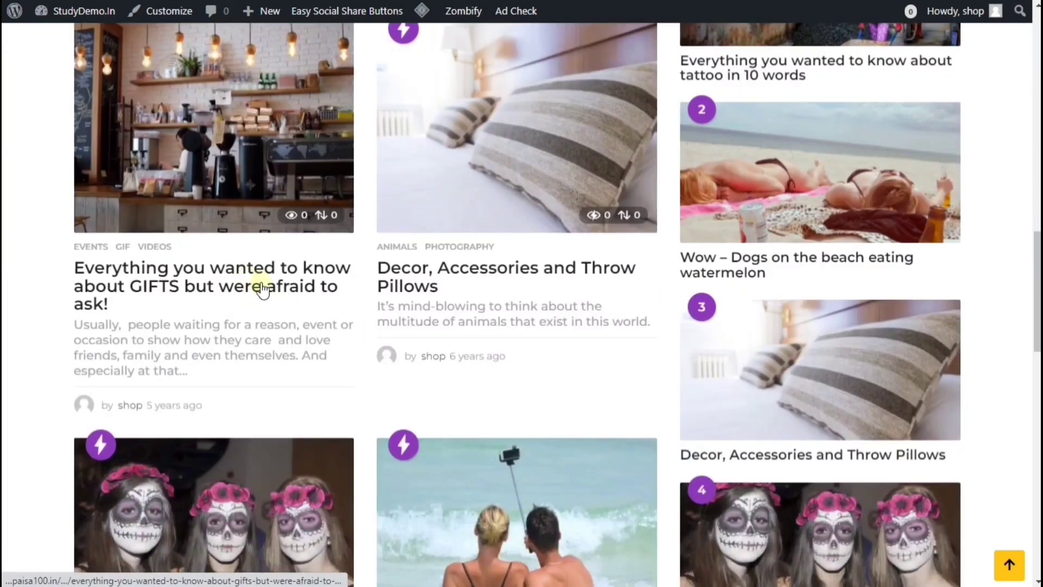
scroll(683, 356, down, 10)
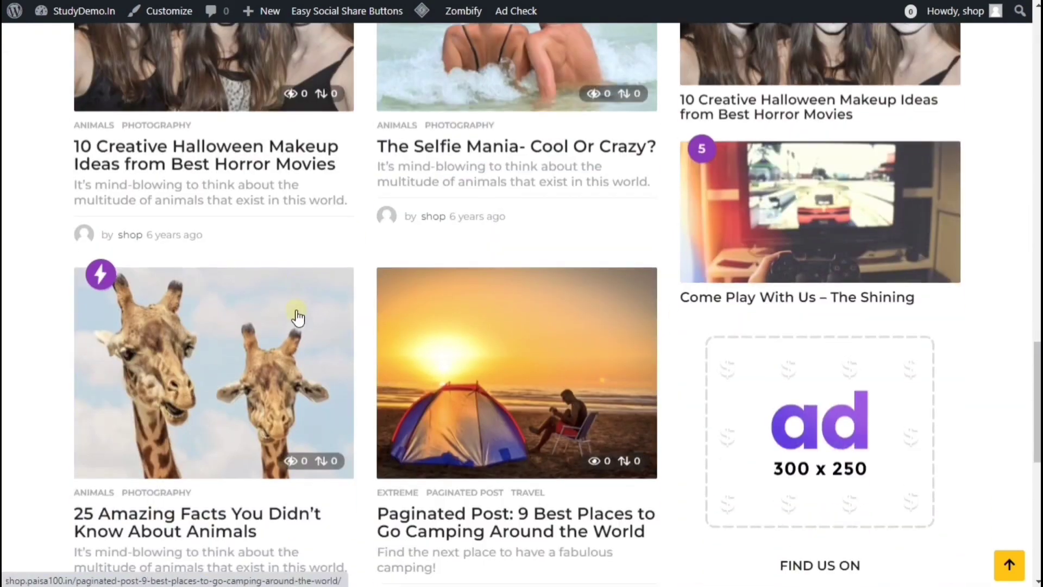
scroll(375, 379, up, 16)
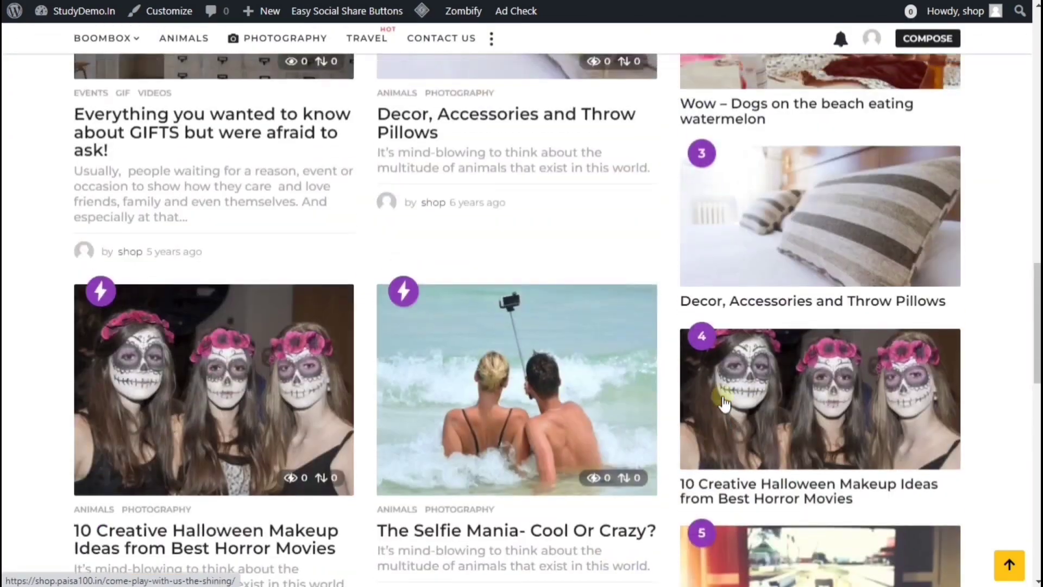
scroll(724, 405, up, 8)
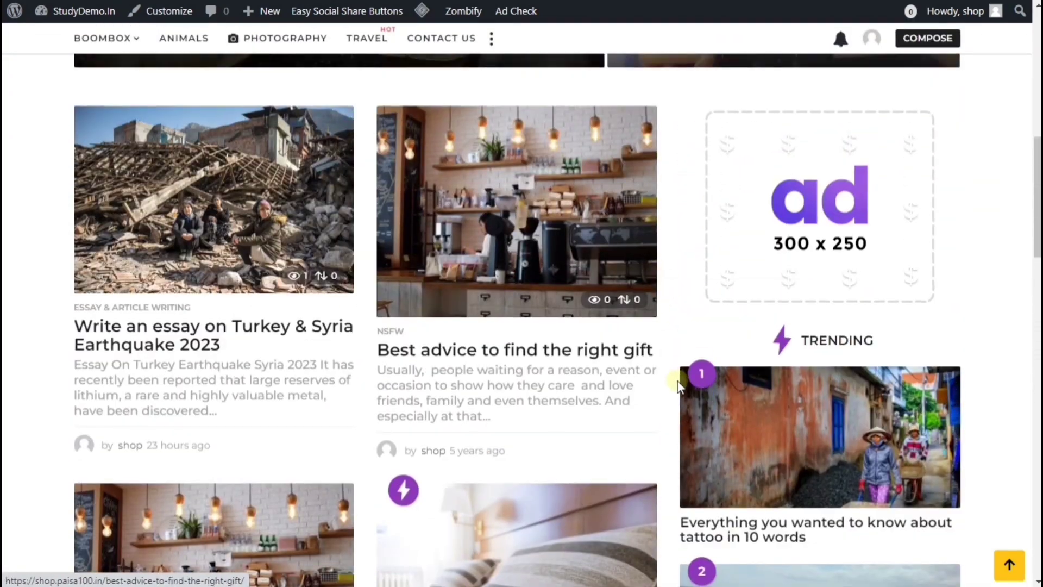
scroll(678, 382, up, 6)
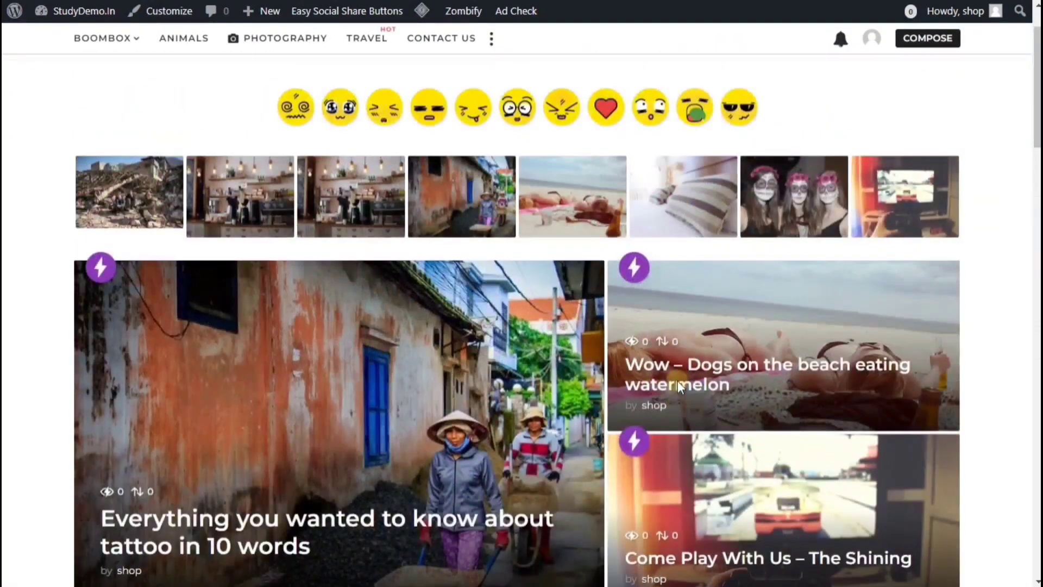
scroll(678, 382, down, 2)
scroll(679, 389, down, 1)
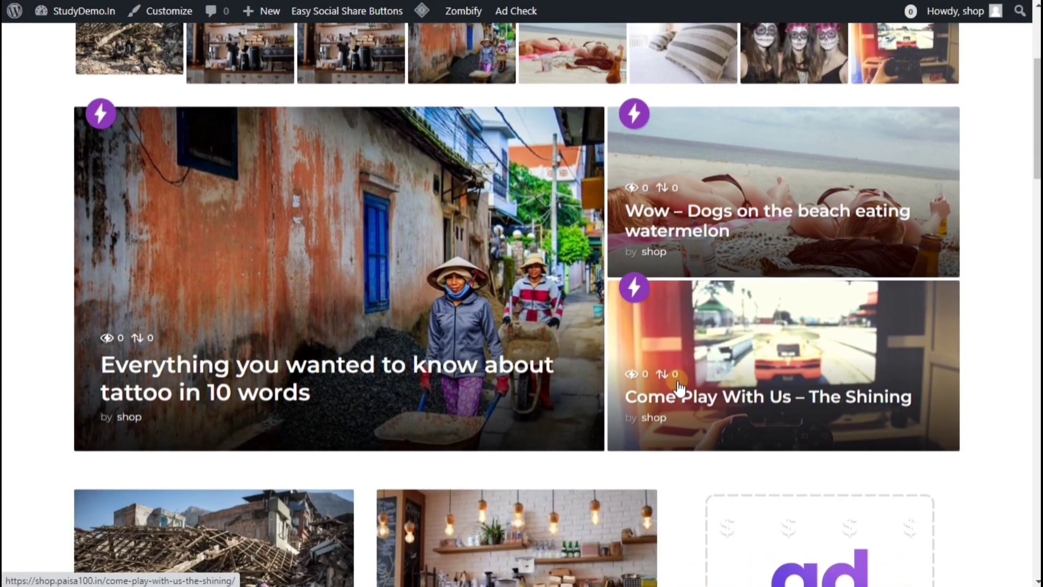
scroll(677, 383, down, 7)
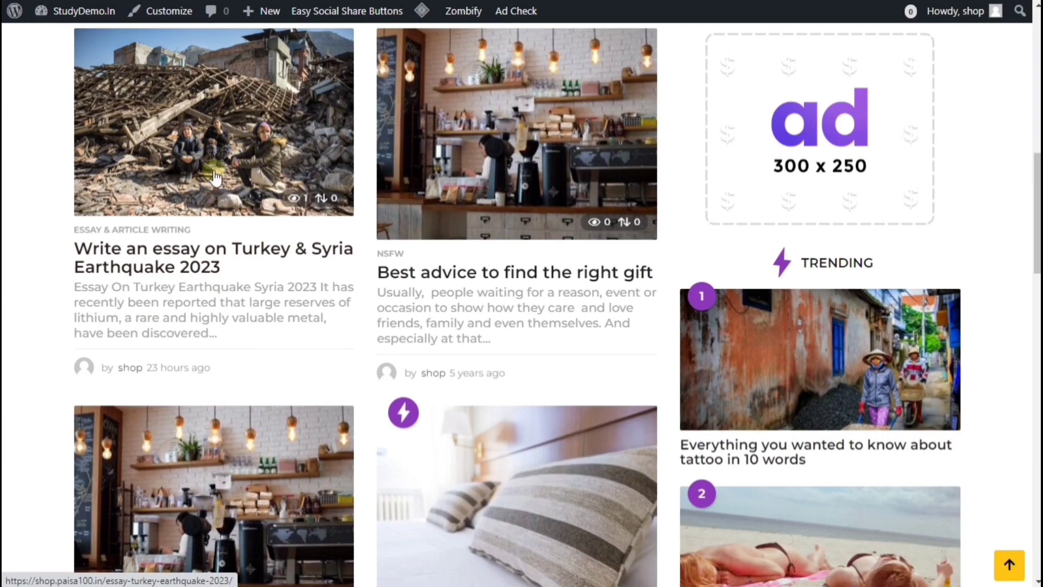
- Open the Turkey & Syria Earthquake 2023 essay and scroll through it
click(218, 159)
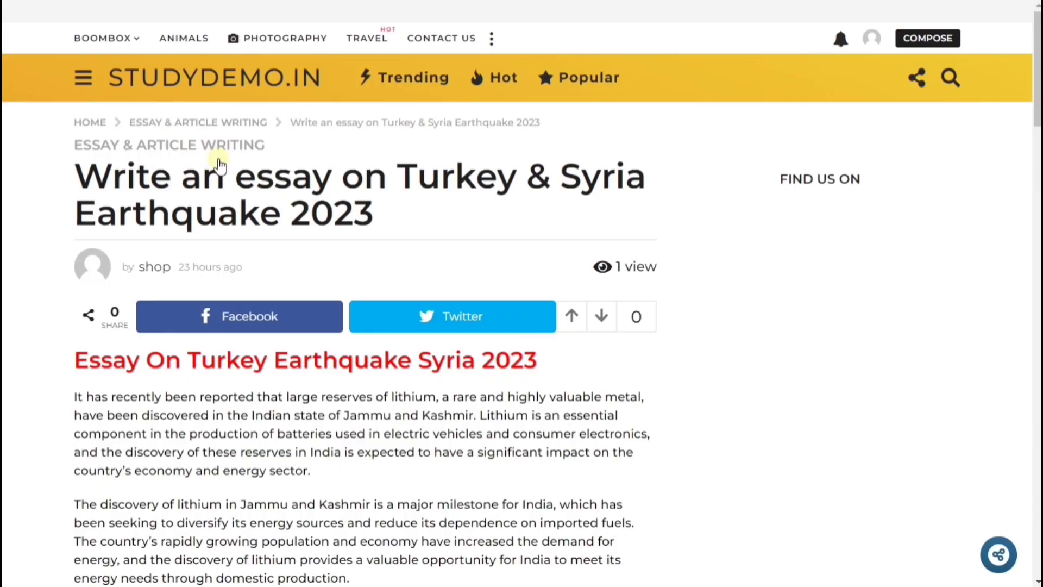
scroll(258, 162, down, 10)
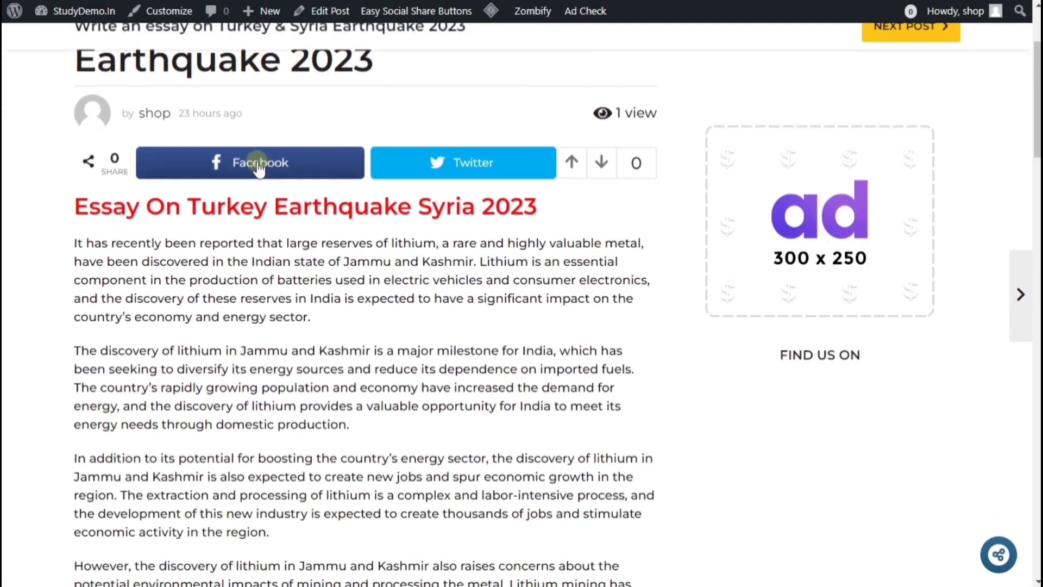
scroll(258, 162, down, 9)
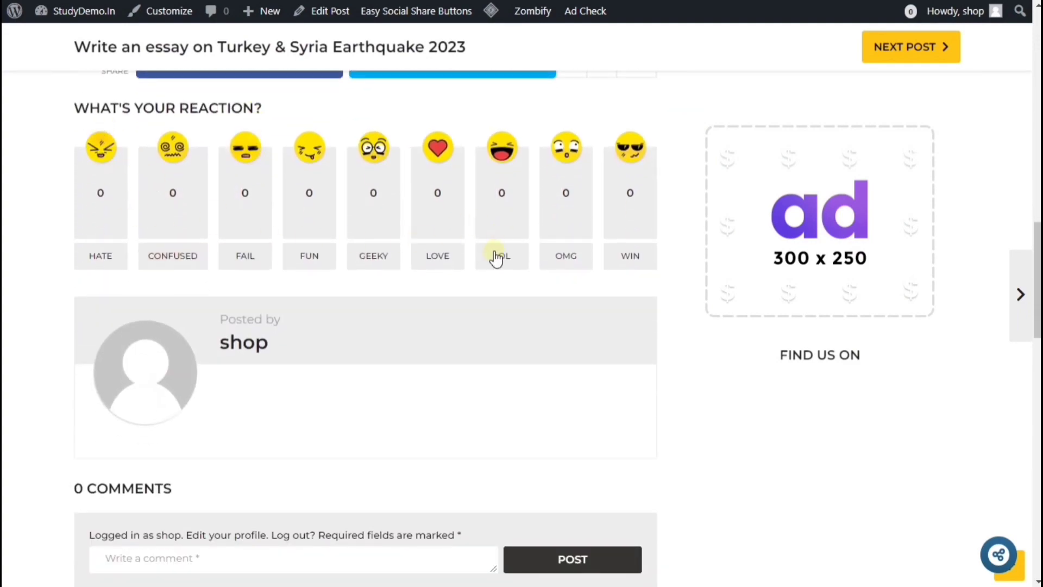
- Give the essay a LOVE reaction, then return home via the STUDYDEMO.IN logo
click(438, 260)
scroll(129, 203, down, 6)
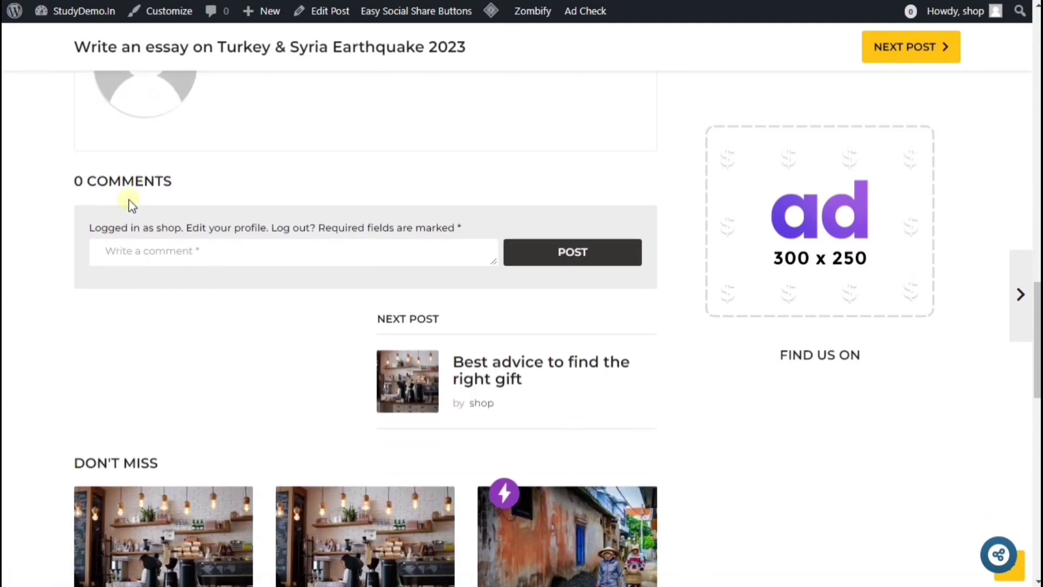
scroll(129, 201, down, 5)
scroll(129, 201, up, 20)
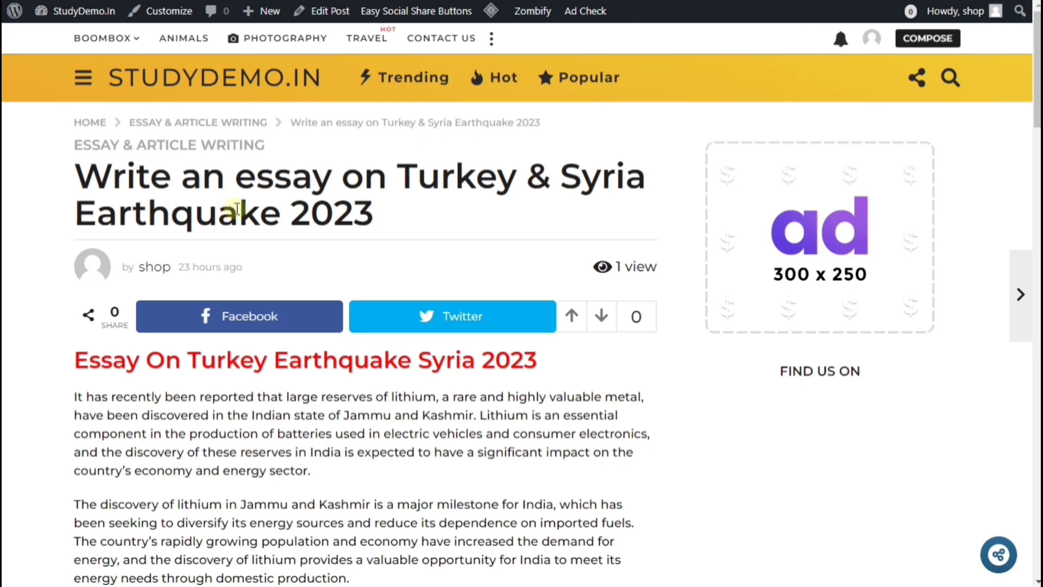
click(220, 81)
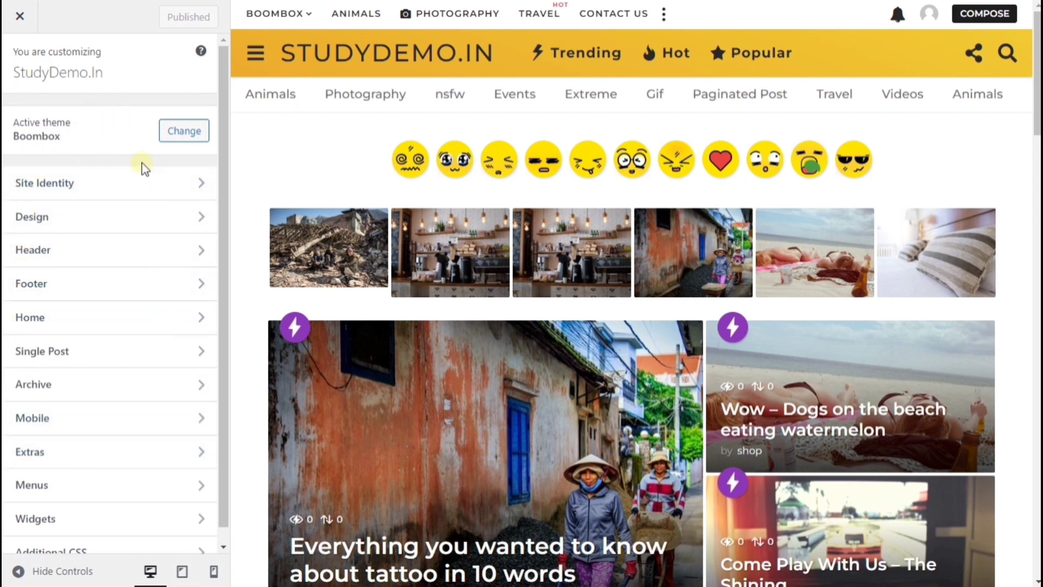
- Open Site Identity and review the site title and 'New Current Affairs' tagline fields
click(76, 183)
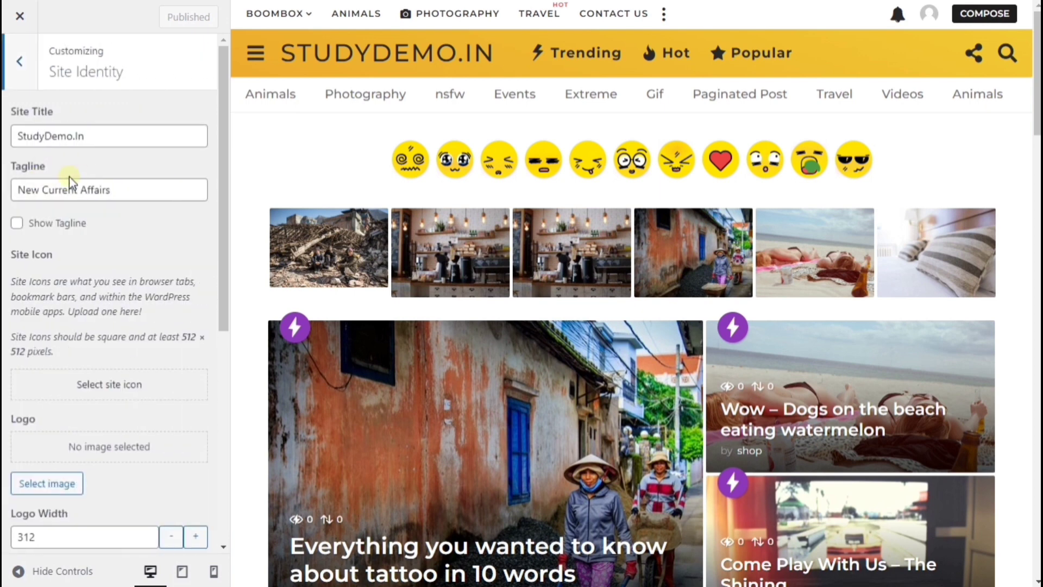
click(19, 61)
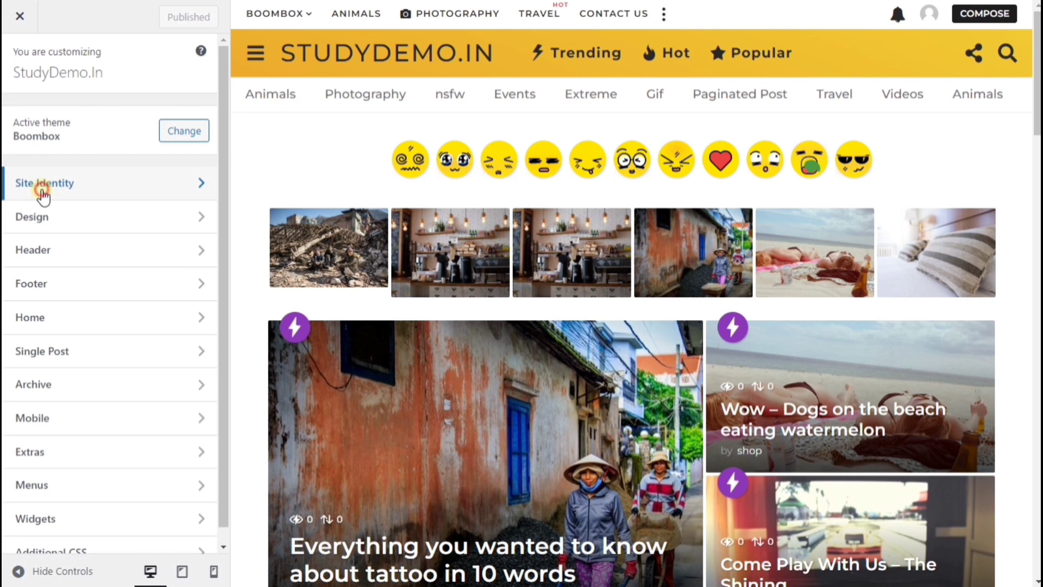
click(43, 185)
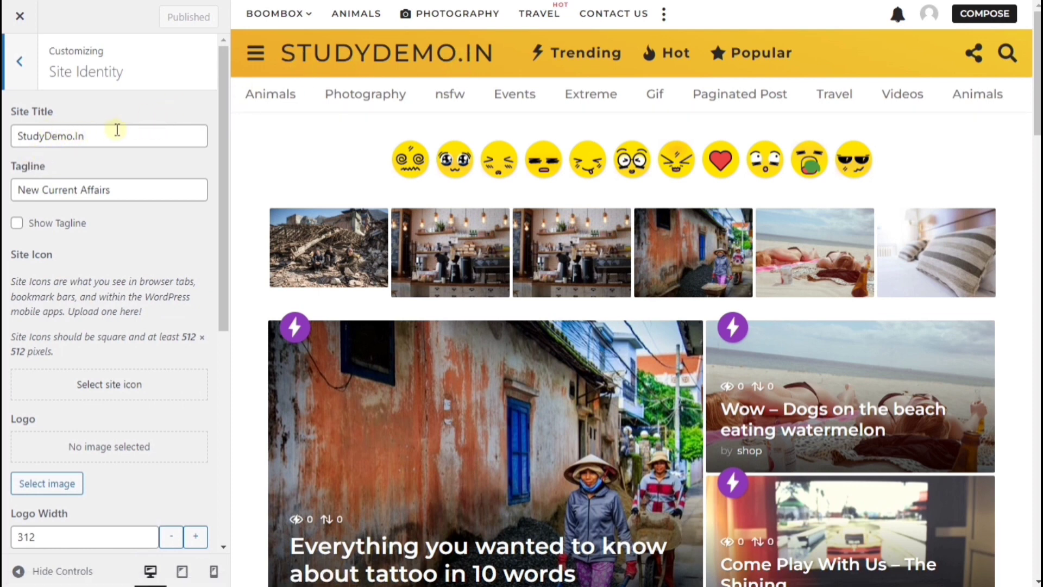
drag(110, 134, 14, 136)
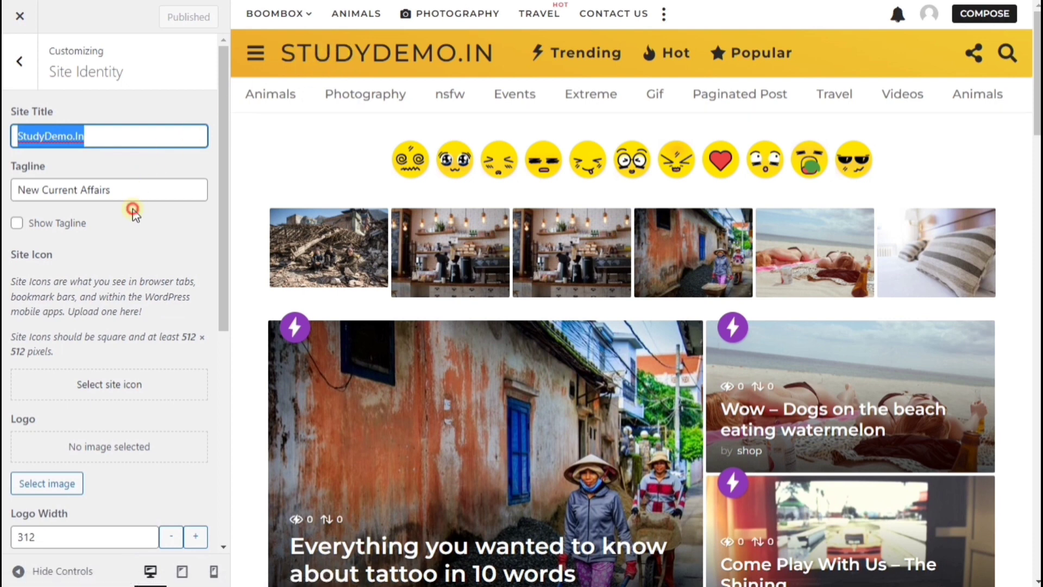
click(49, 196)
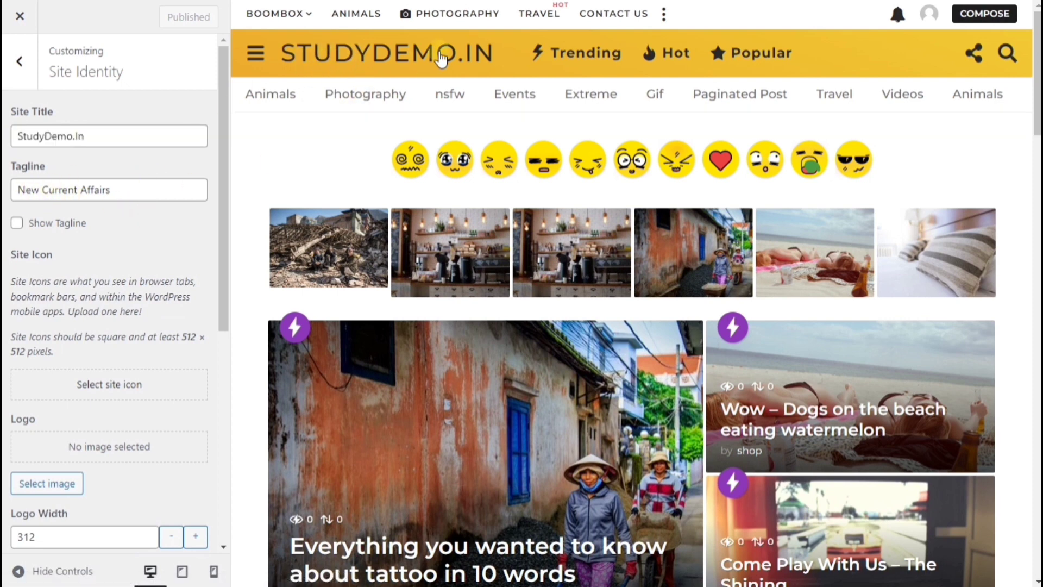
drag(125, 198, 16, 201)
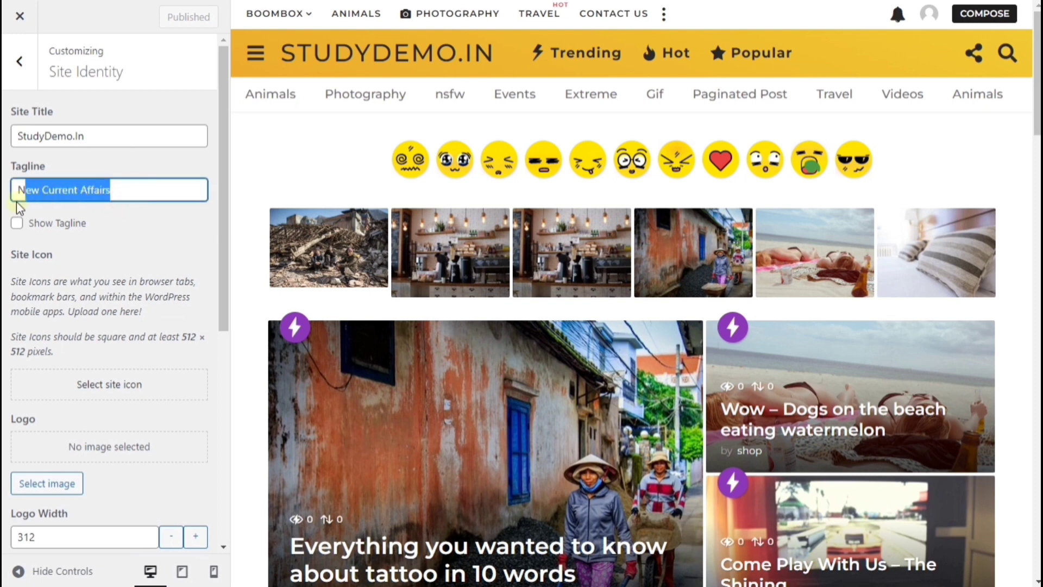
click(110, 220)
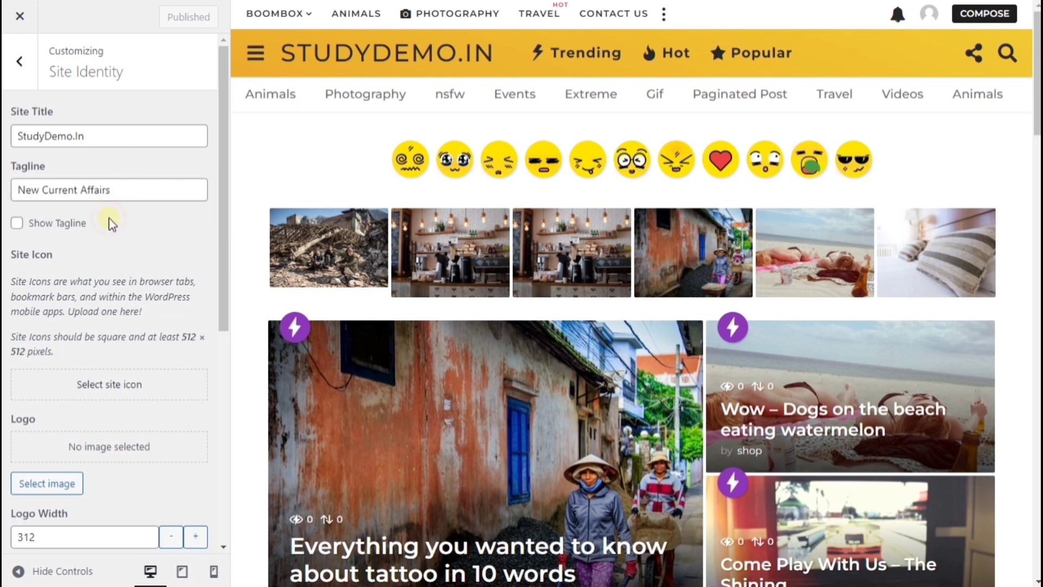
- Try the Show Tagline option, then leave the tagline hidden
click(16, 225)
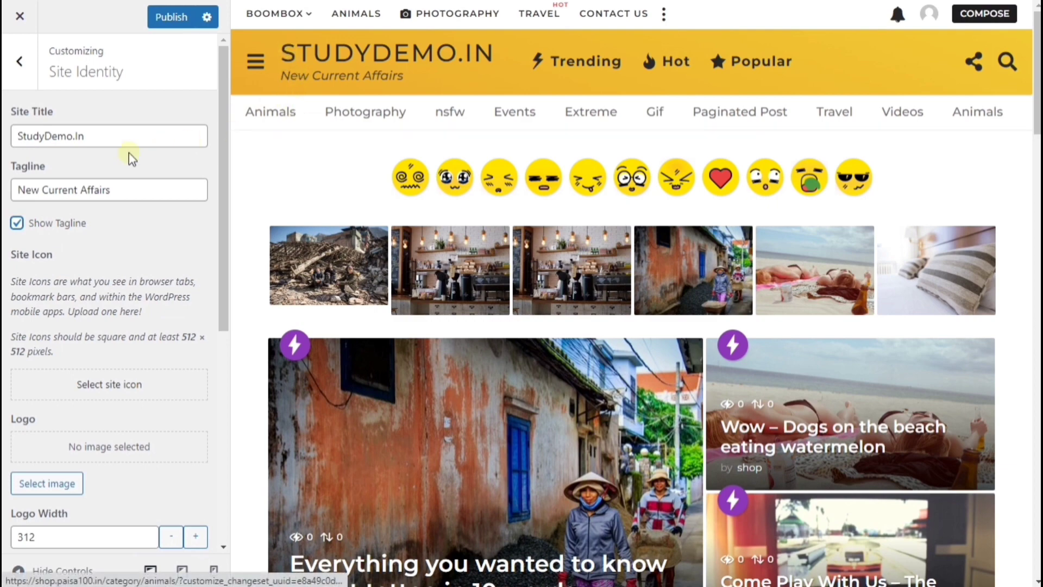
click(17, 223)
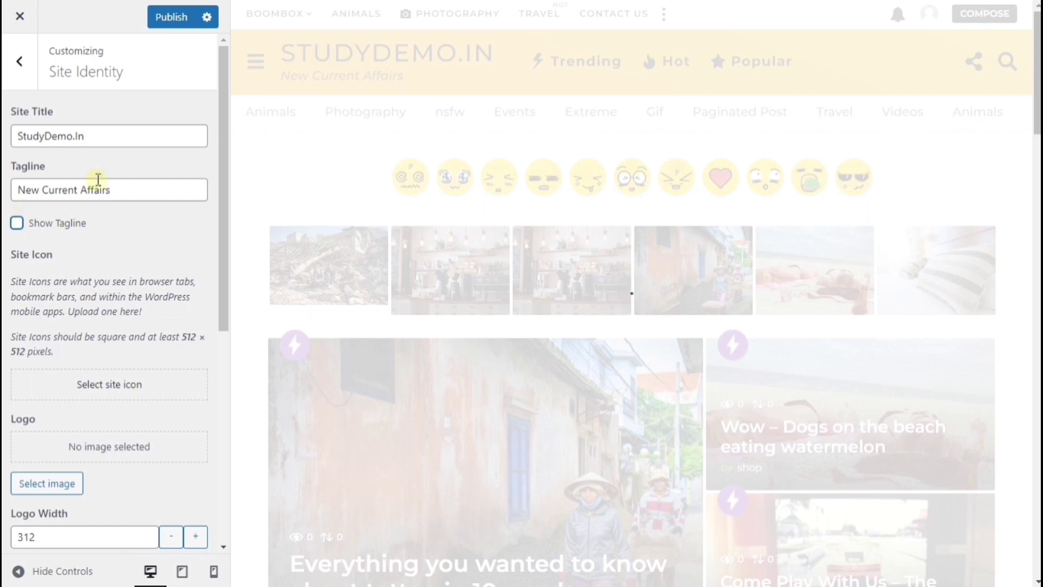
scroll(98, 179, down, 5)
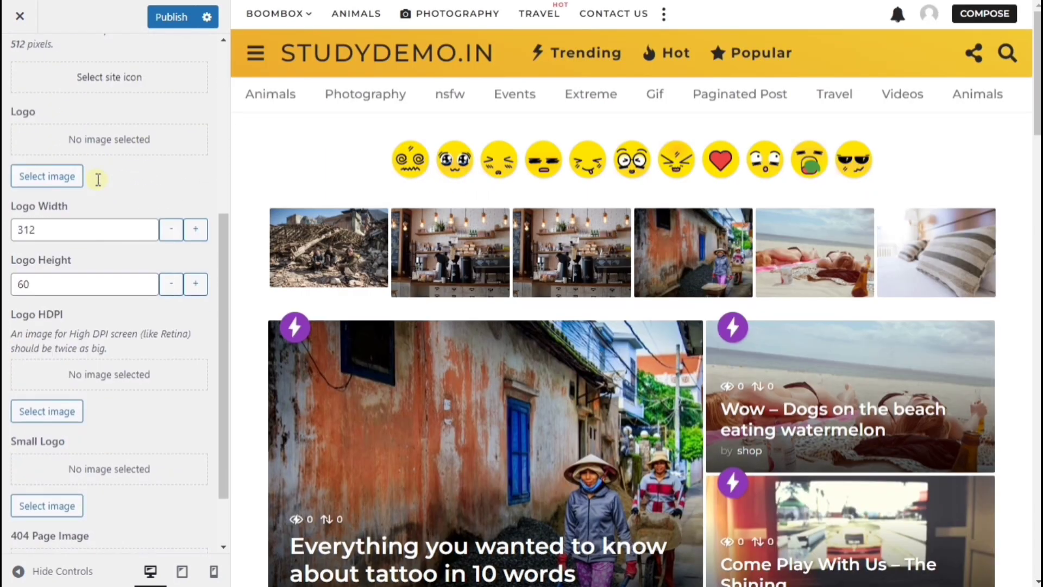
scroll(97, 180, up, 5)
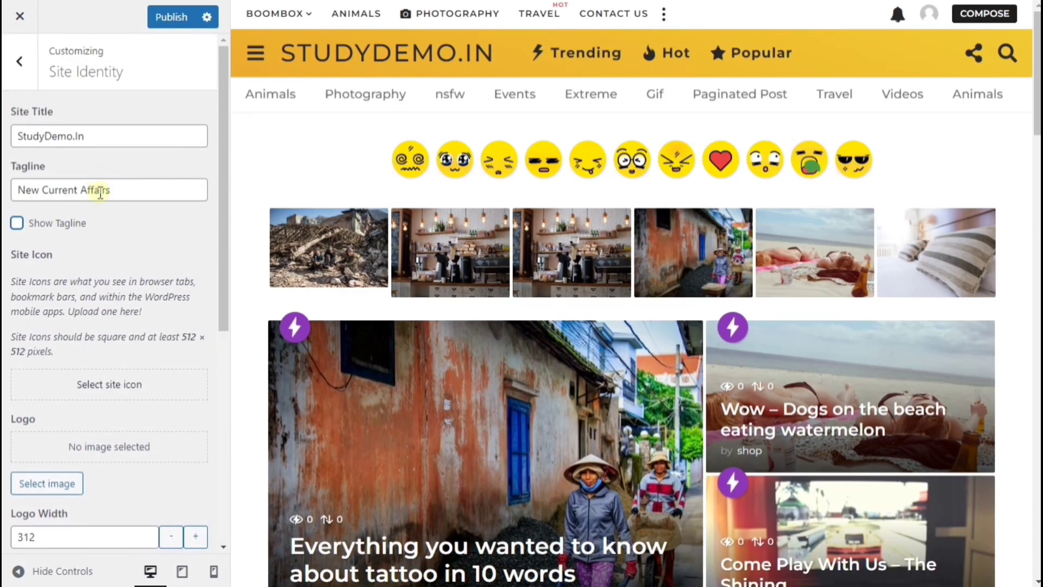
- Set the speaker image from the Media Library as the cropped site icon
click(99, 382)
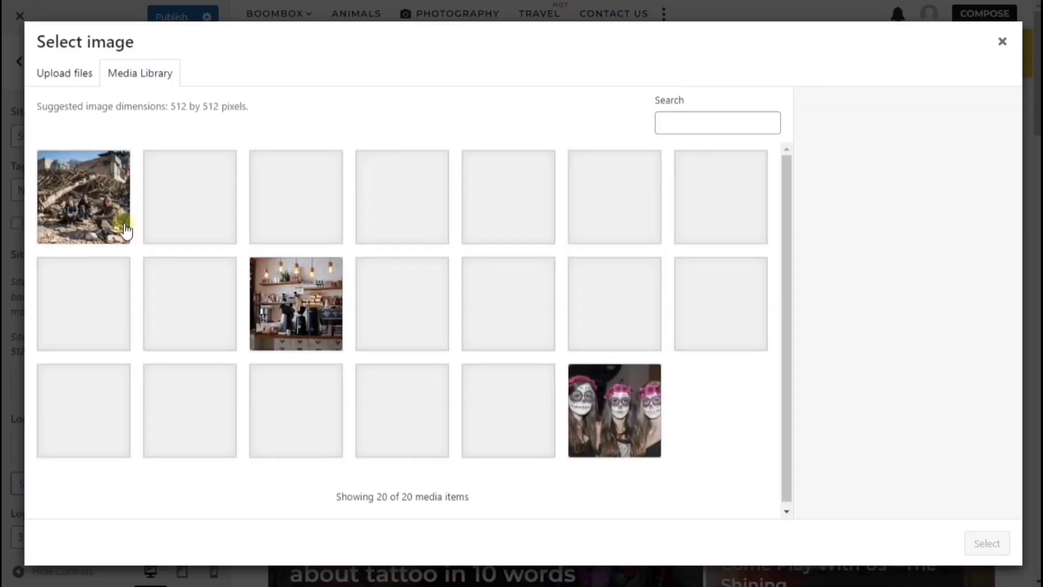
click(416, 228)
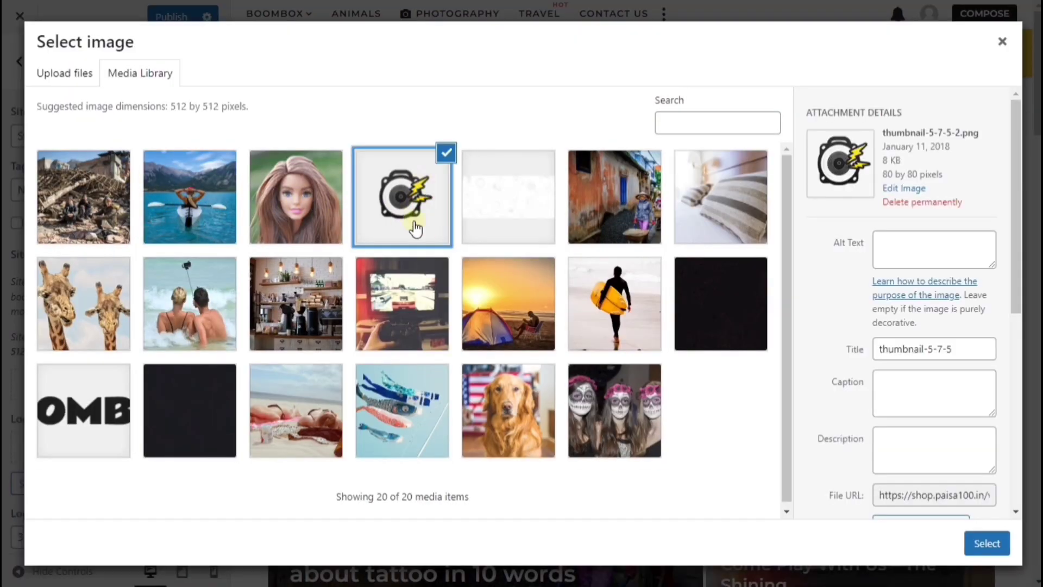
click(76, 83)
click(130, 67)
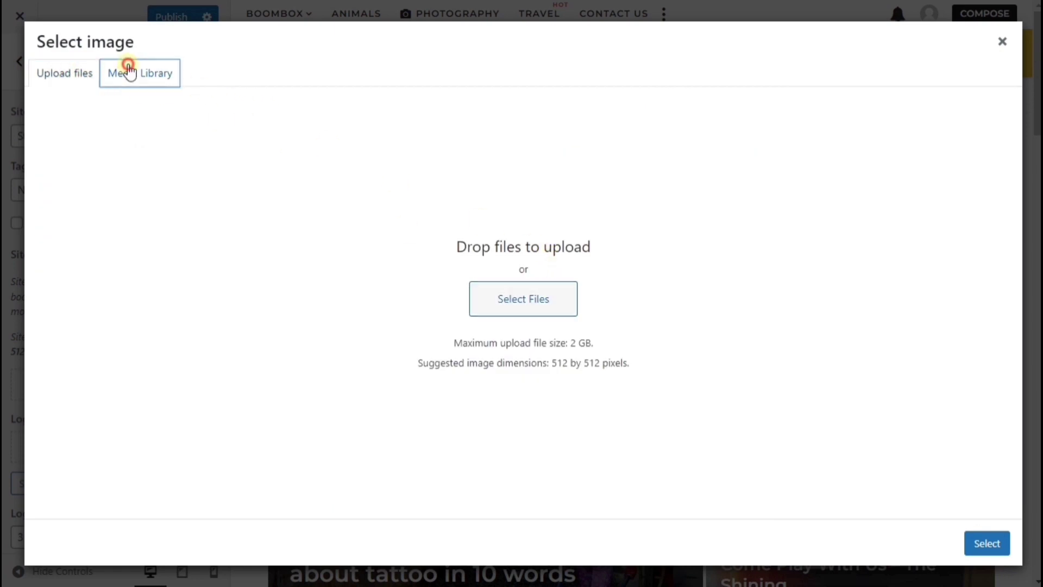
click(1005, 535)
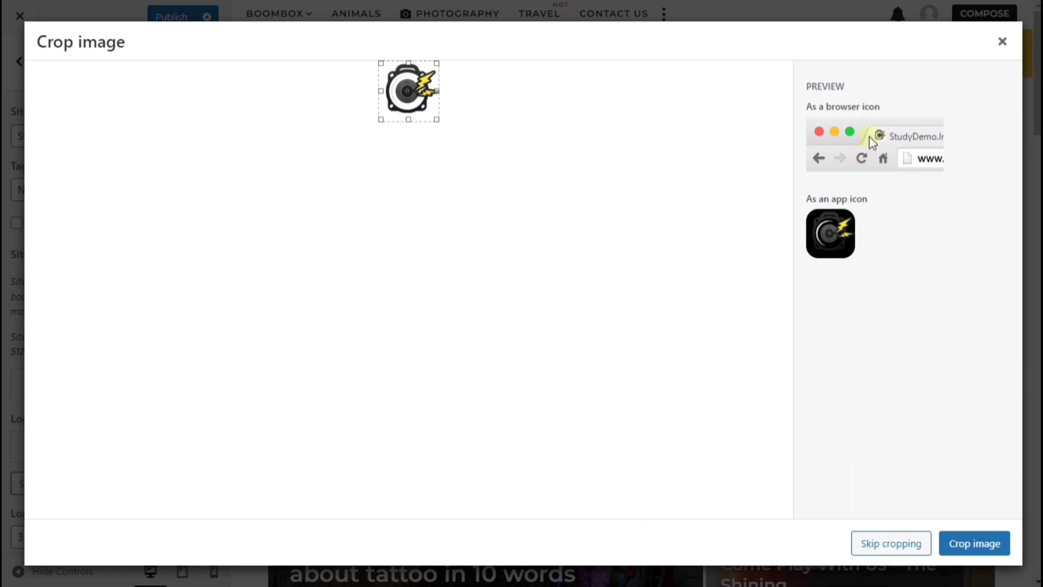
click(986, 552)
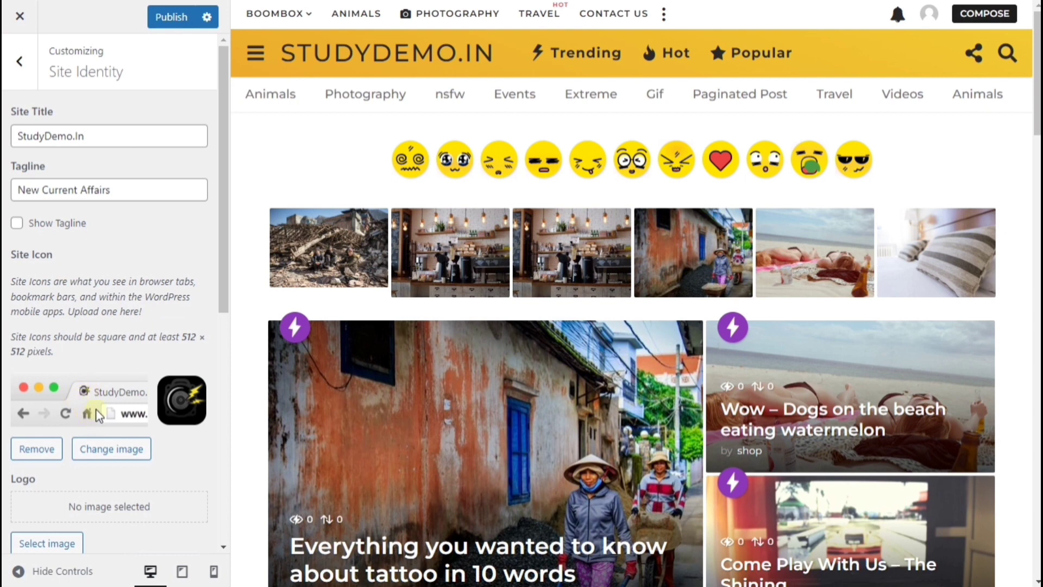
- Publish the site icon change and return to the main Customizer list
click(161, 21)
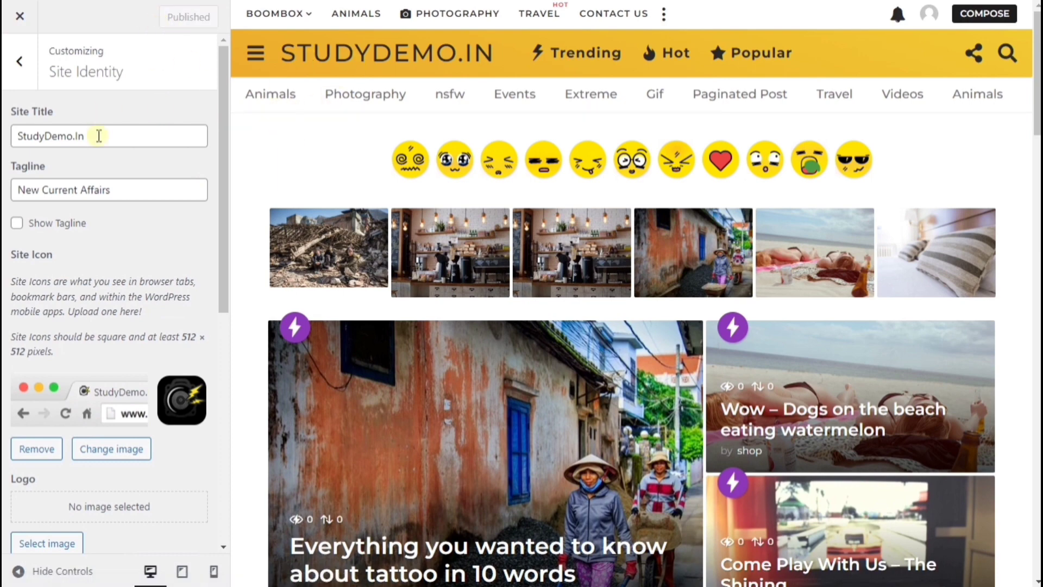
scroll(46, 235, down, 4)
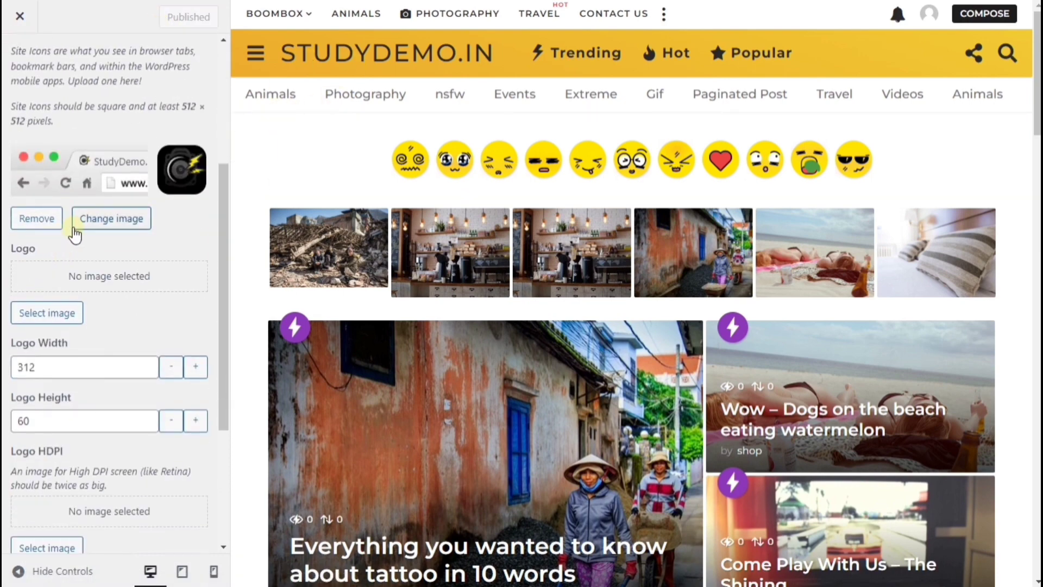
scroll(75, 233, up, 4)
click(21, 63)
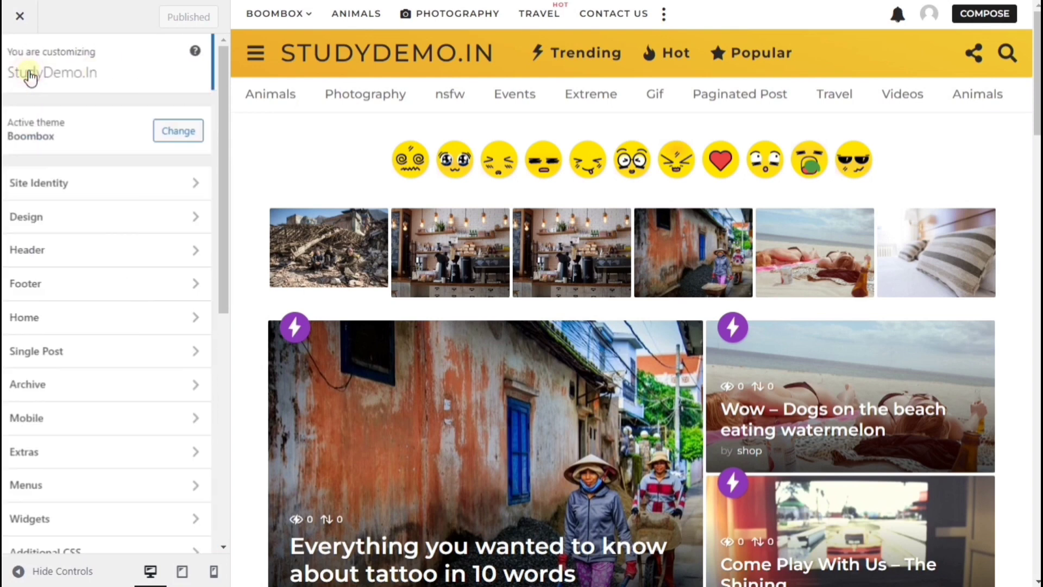
click(77, 228)
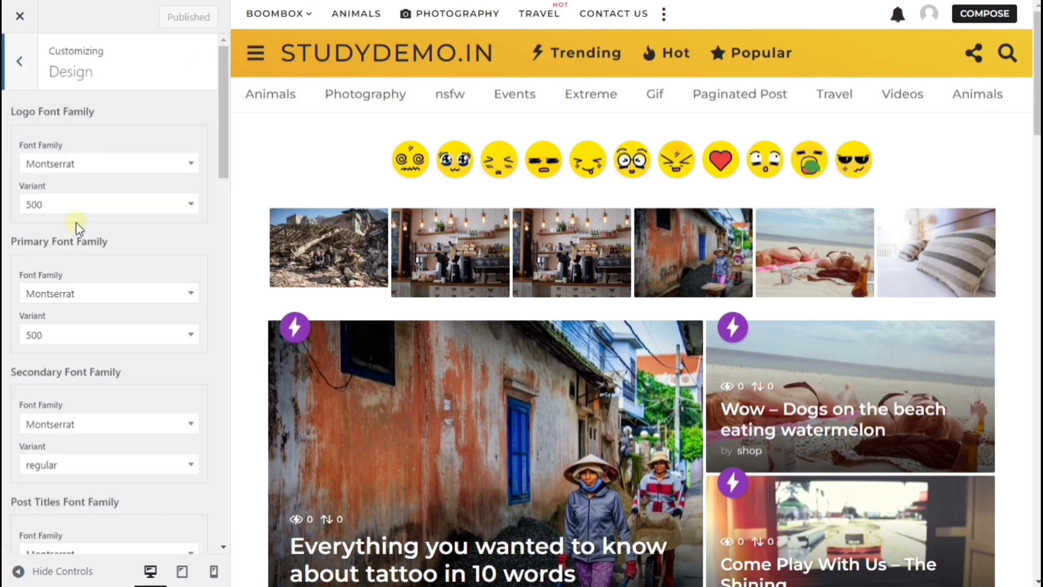
scroll(143, 201, down, 10)
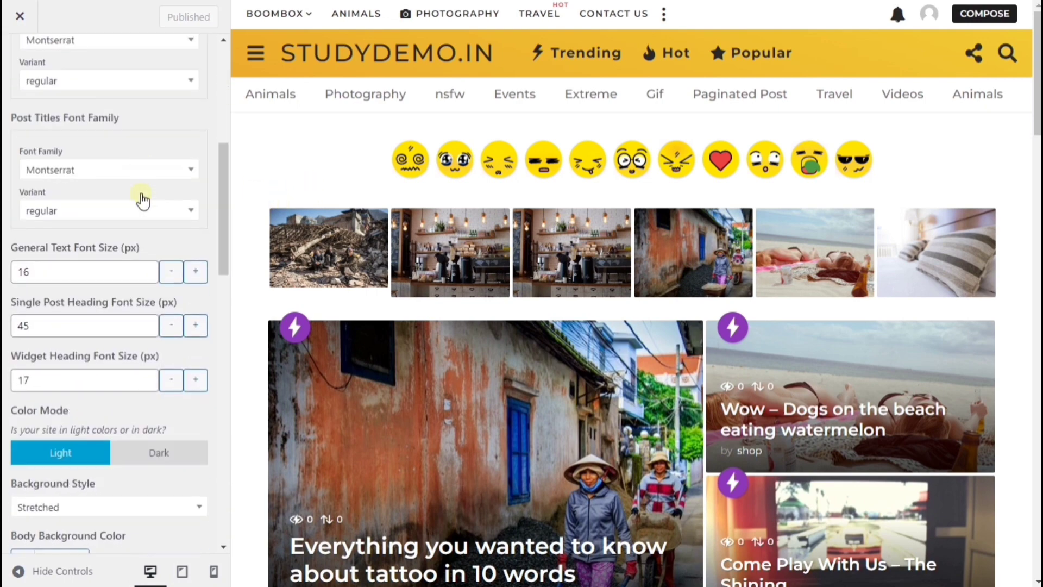
scroll(142, 201, down, 14)
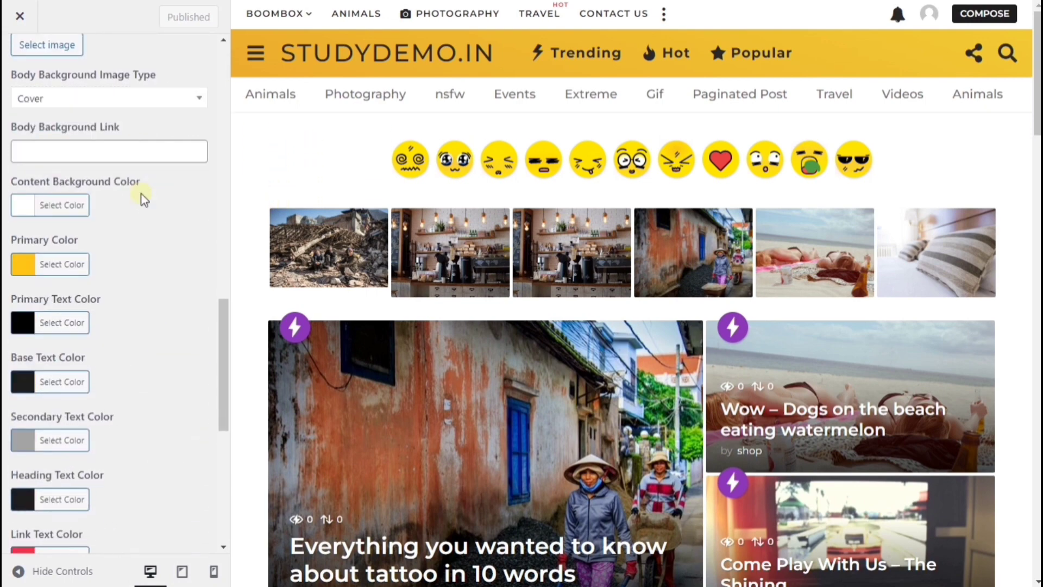
scroll(142, 201, up, 20)
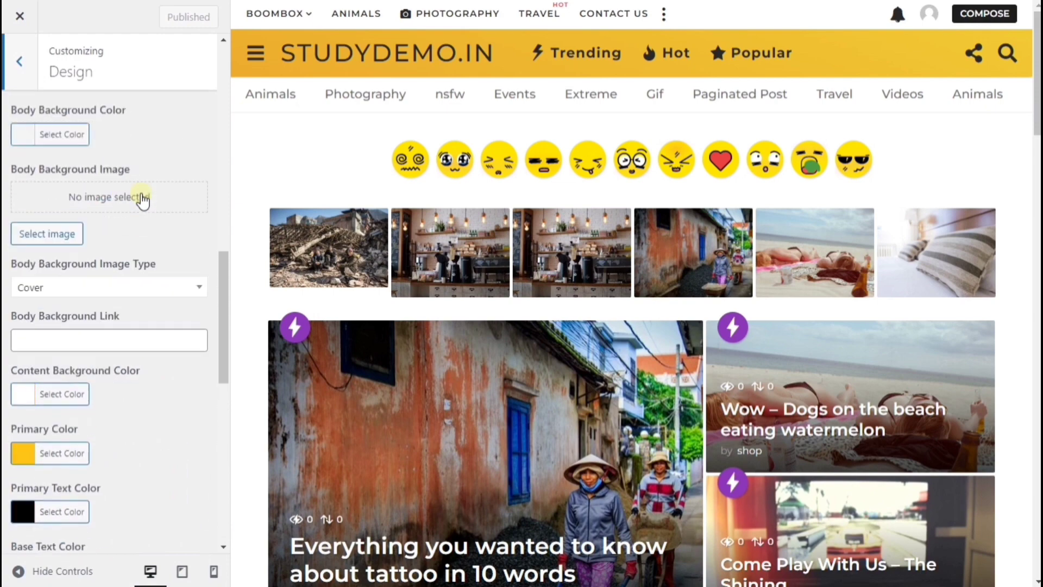
scroll(93, 215, up, 4)
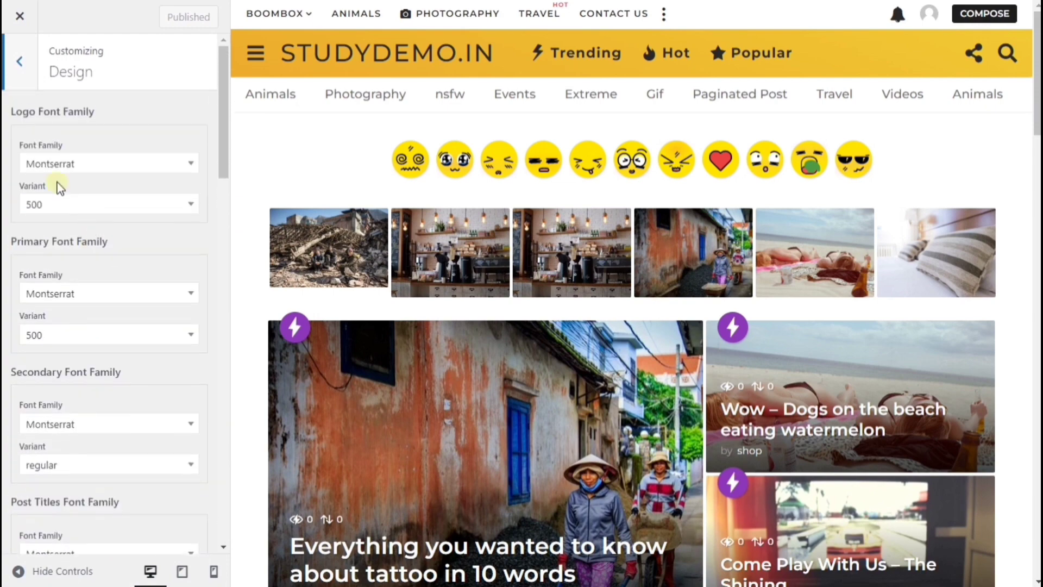
click(29, 81)
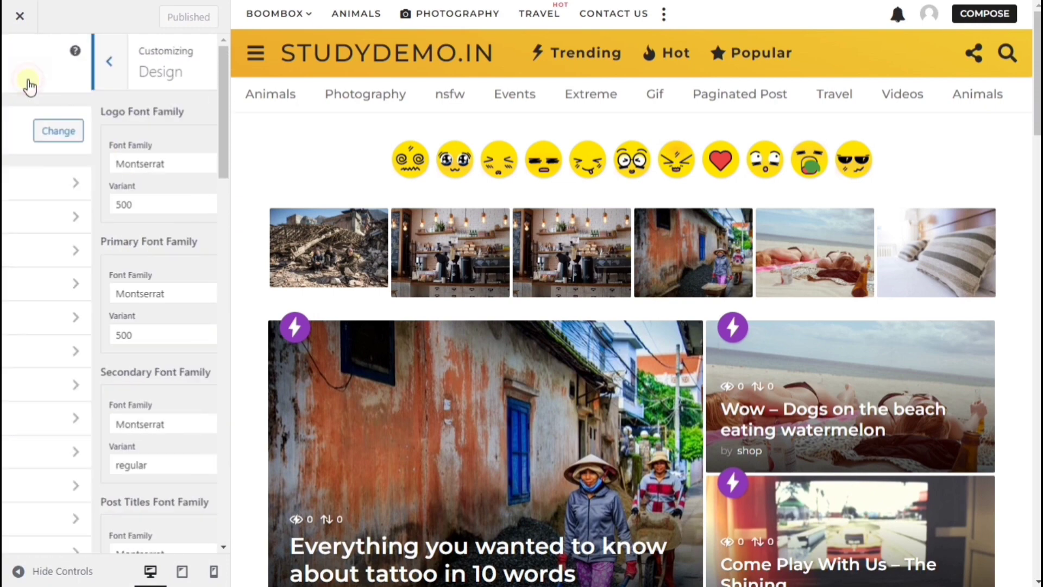
scroll(341, 257, down, 4)
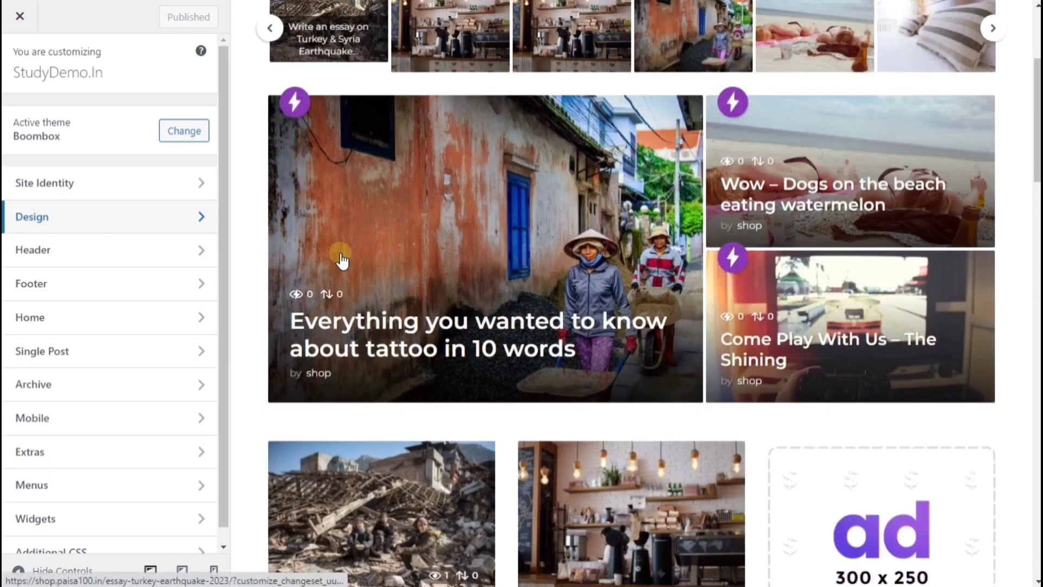
scroll(337, 322, down, 4)
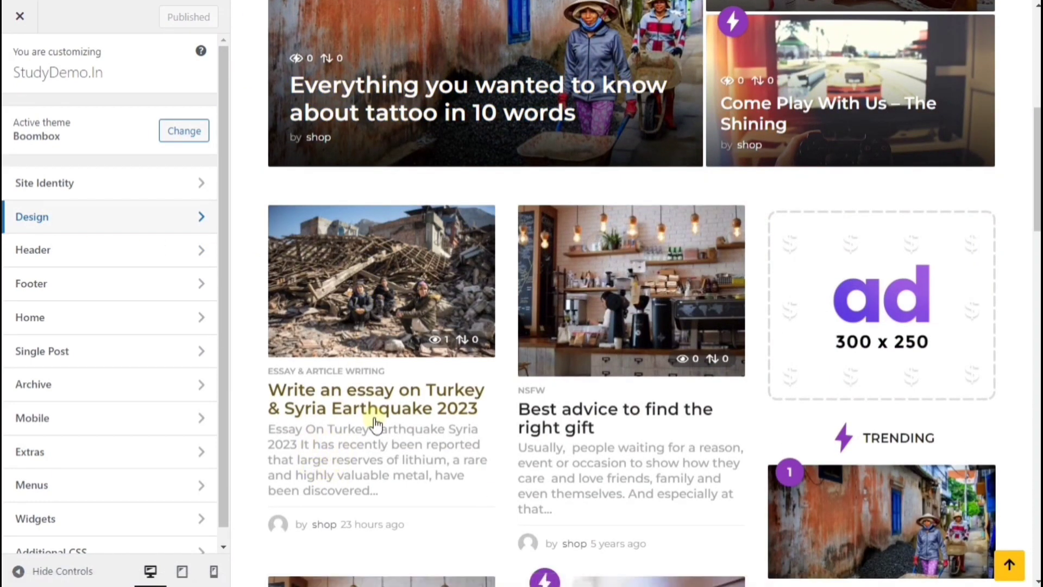
scroll(373, 421, up, 8)
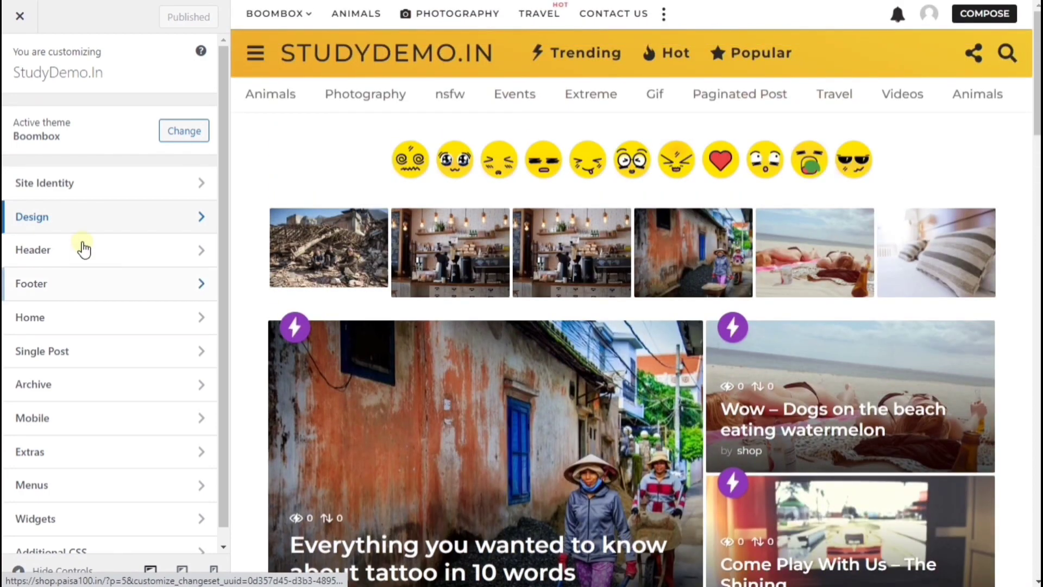
- Switch the header Top Layer off in Header > Layout
click(89, 255)
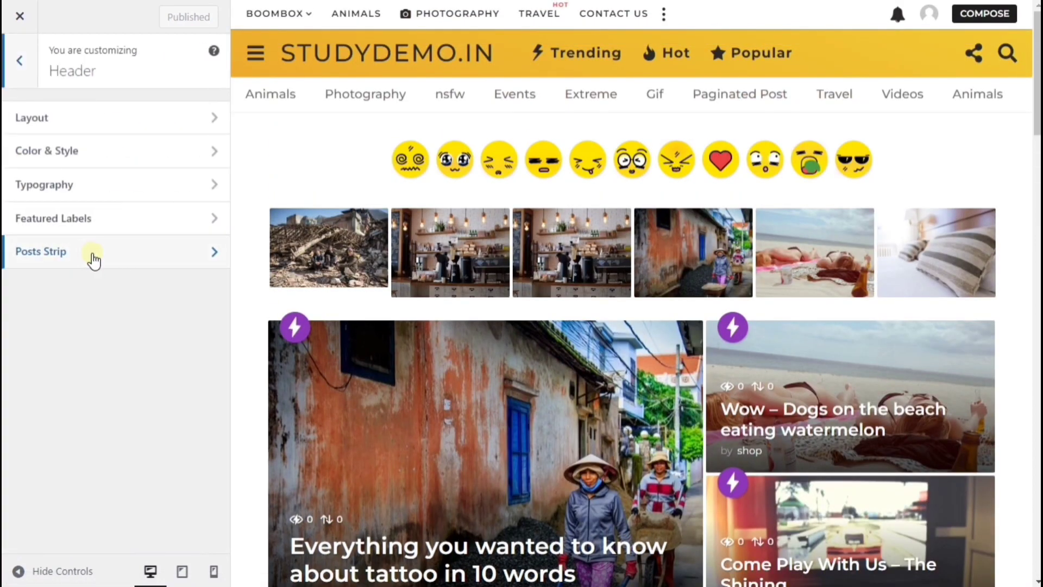
click(49, 125)
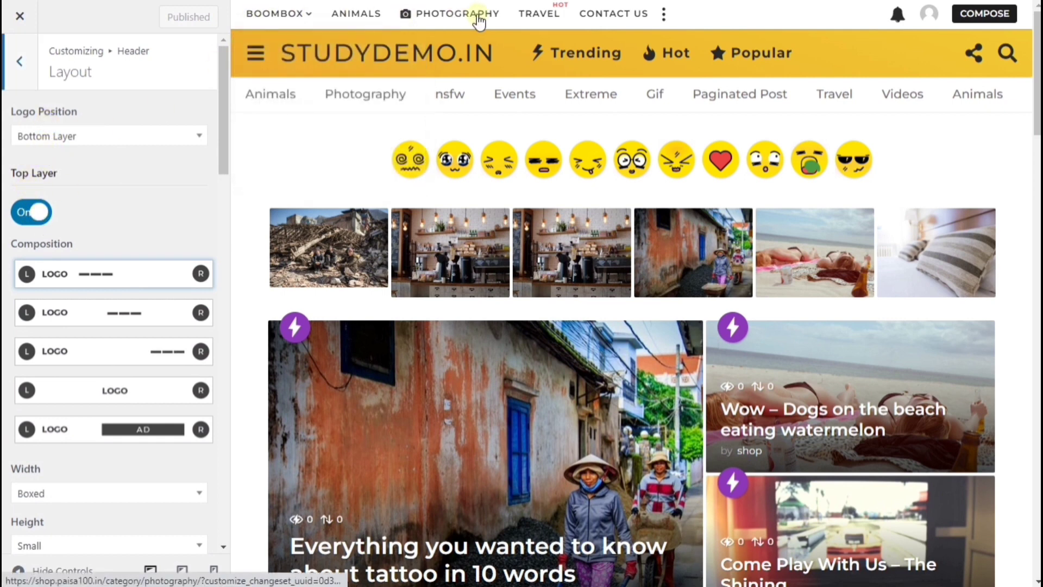
click(36, 218)
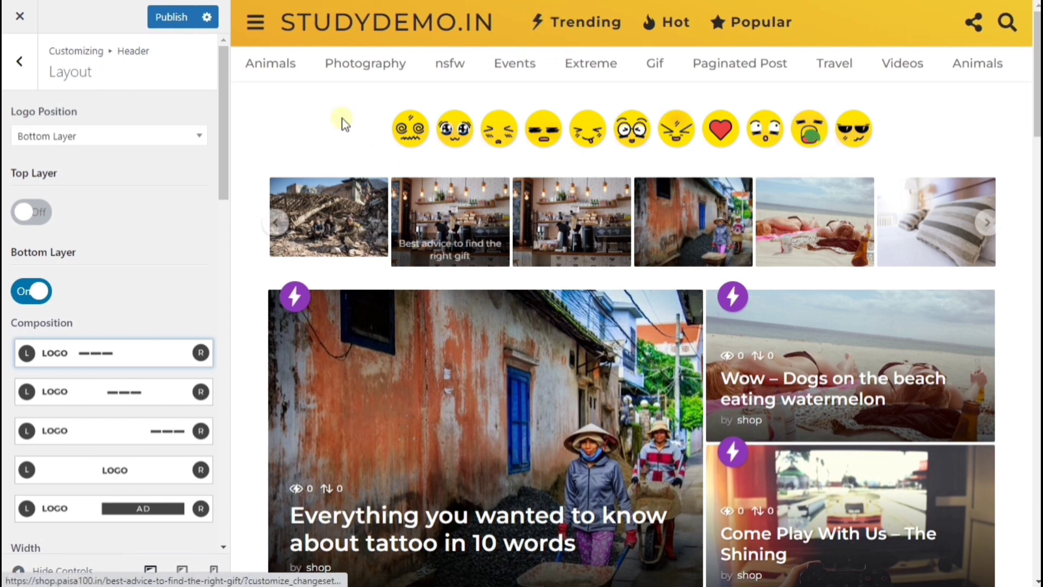
click(26, 213)
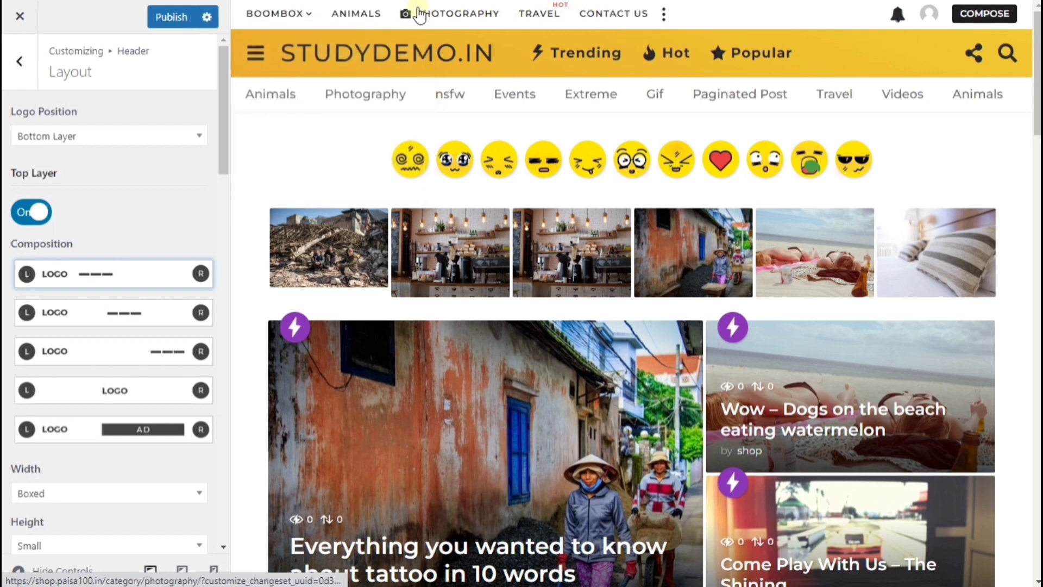
mouse_move(294, 13)
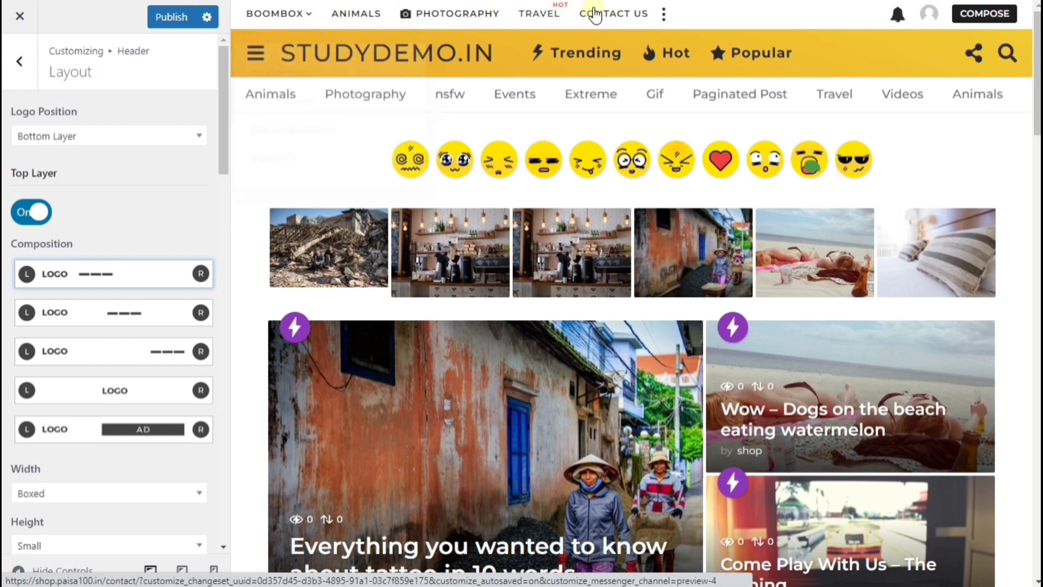
click(37, 218)
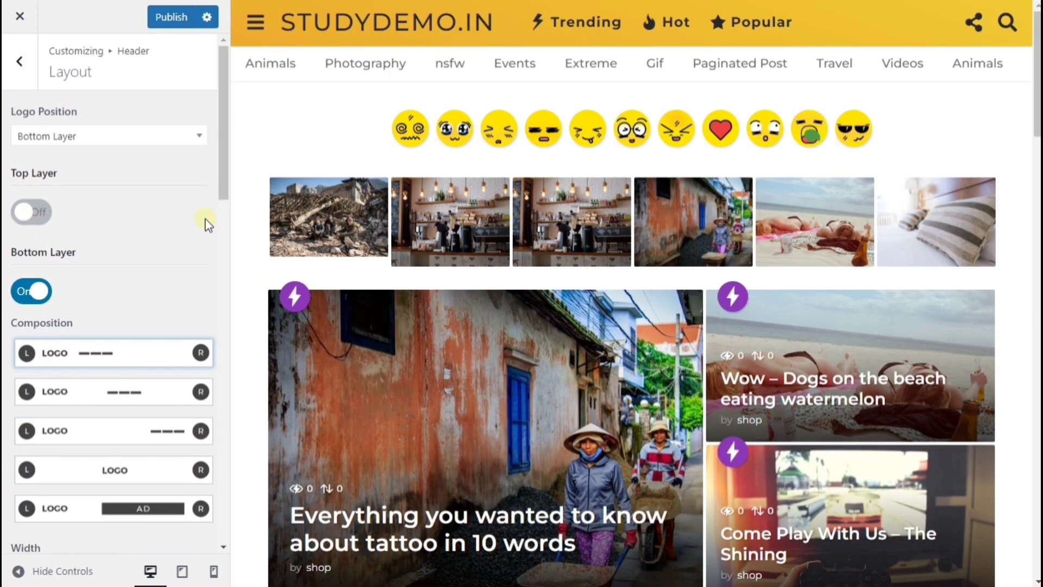
- Keep the header Bottom Layer on after briefly switching it off
scroll(326, 190, down, 20)
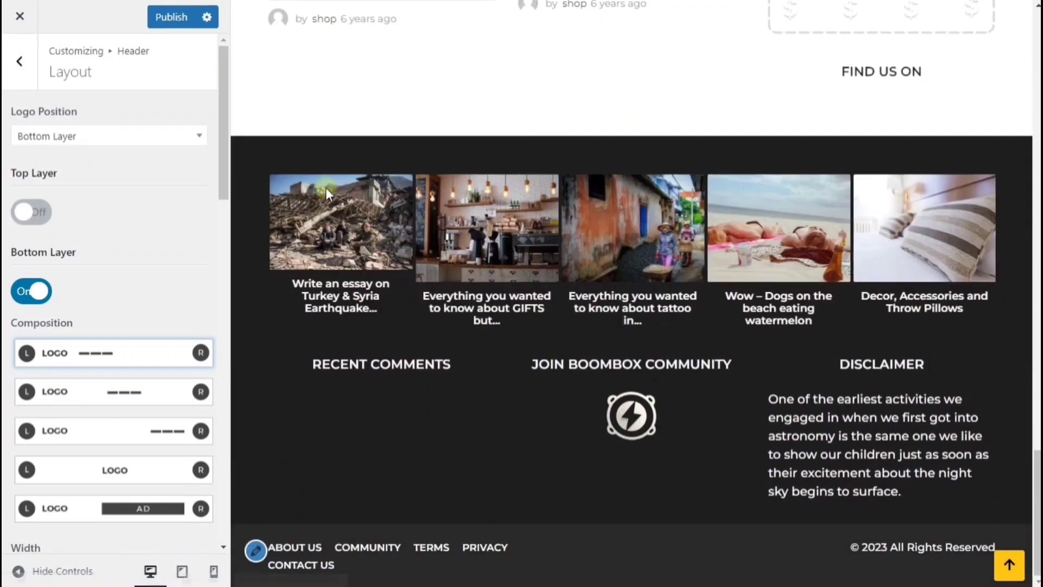
click(46, 293)
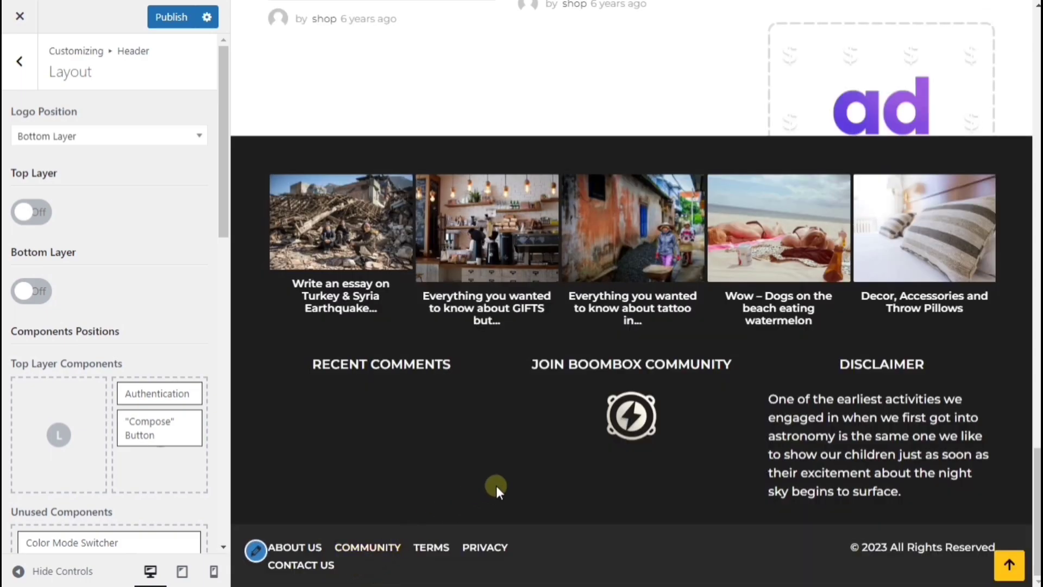
scroll(497, 485, up, 3)
scroll(496, 485, down, 3)
scroll(519, 392, up, 2)
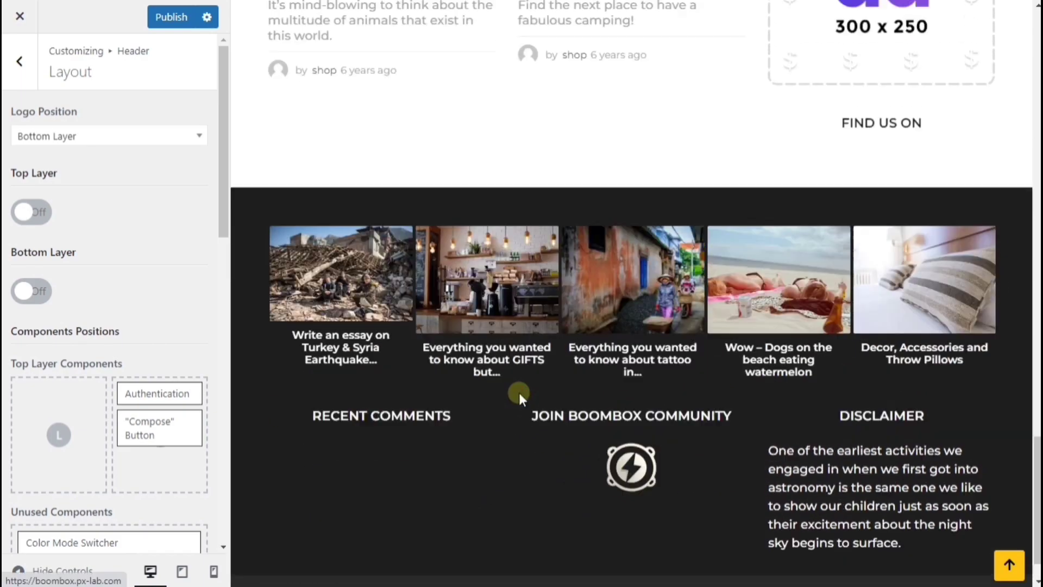
scroll(519, 393, up, 15)
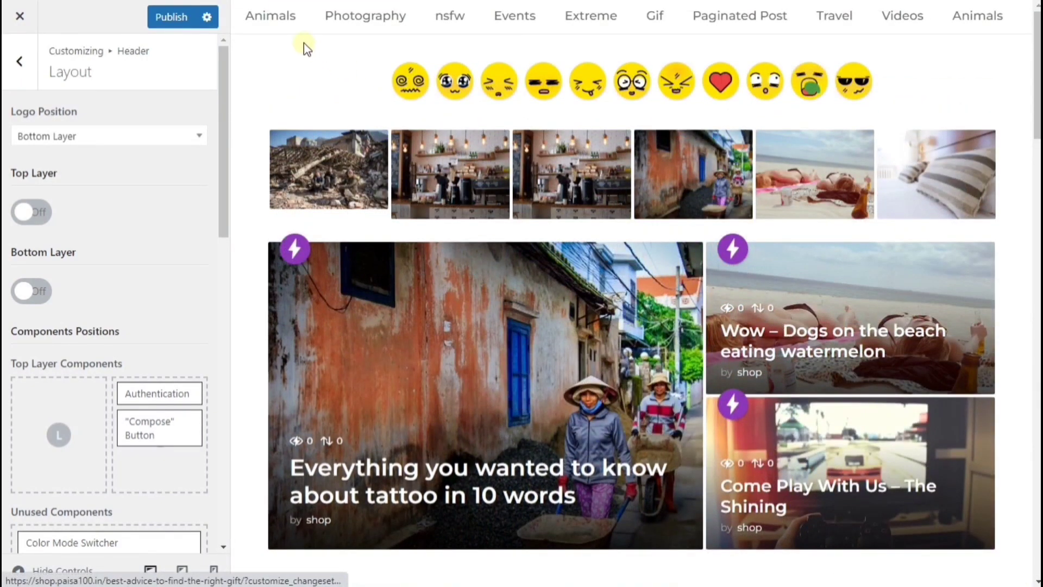
click(40, 297)
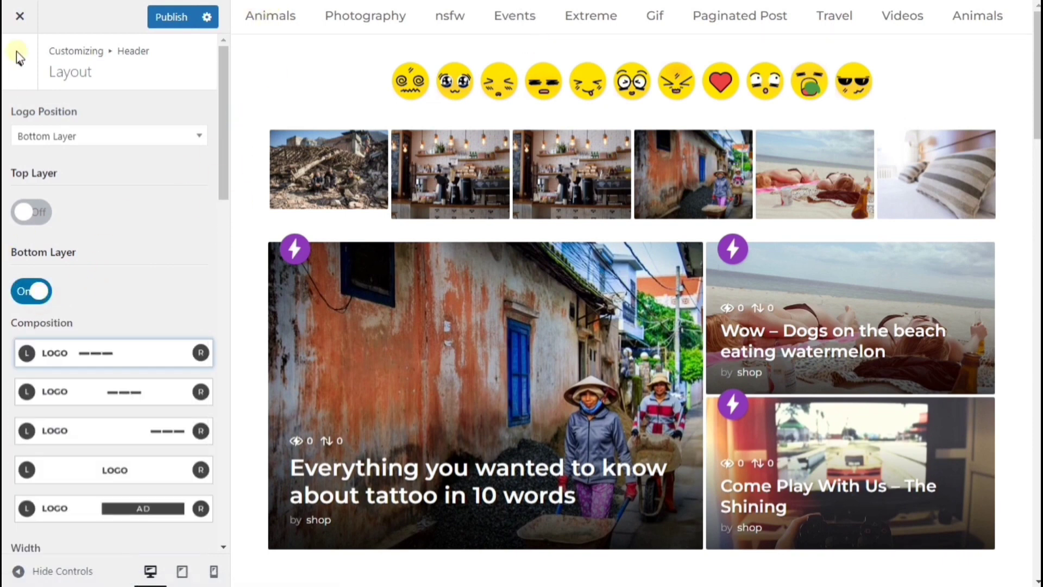
drag(50, 48, 163, 47)
click(163, 72)
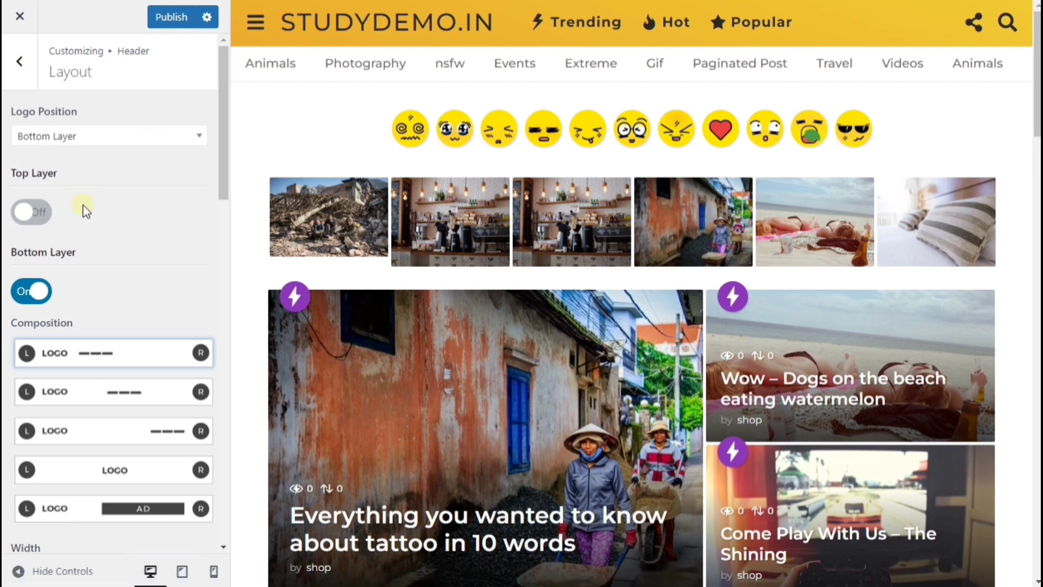
click(19, 61)
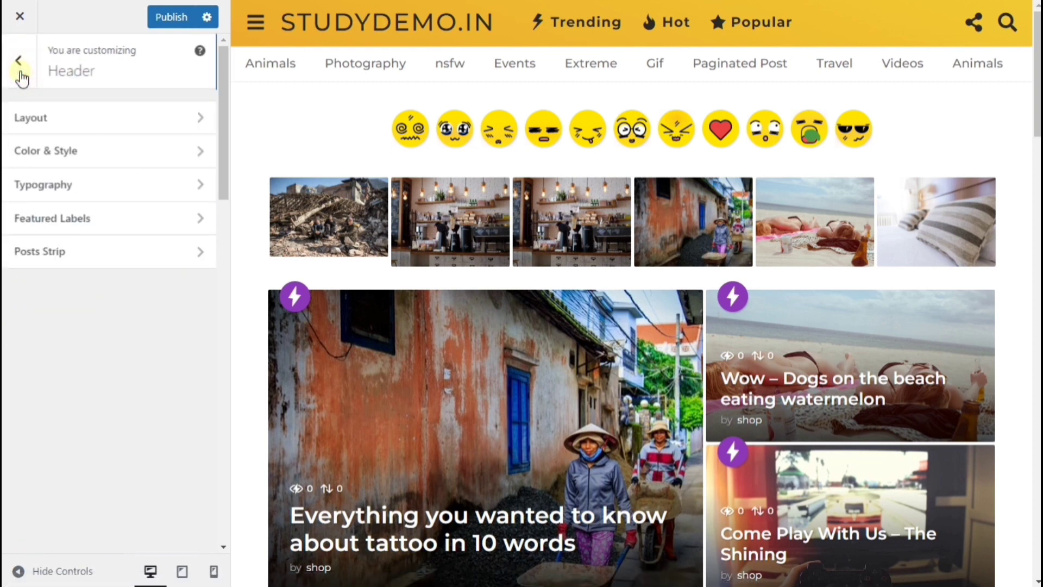
click(39, 155)
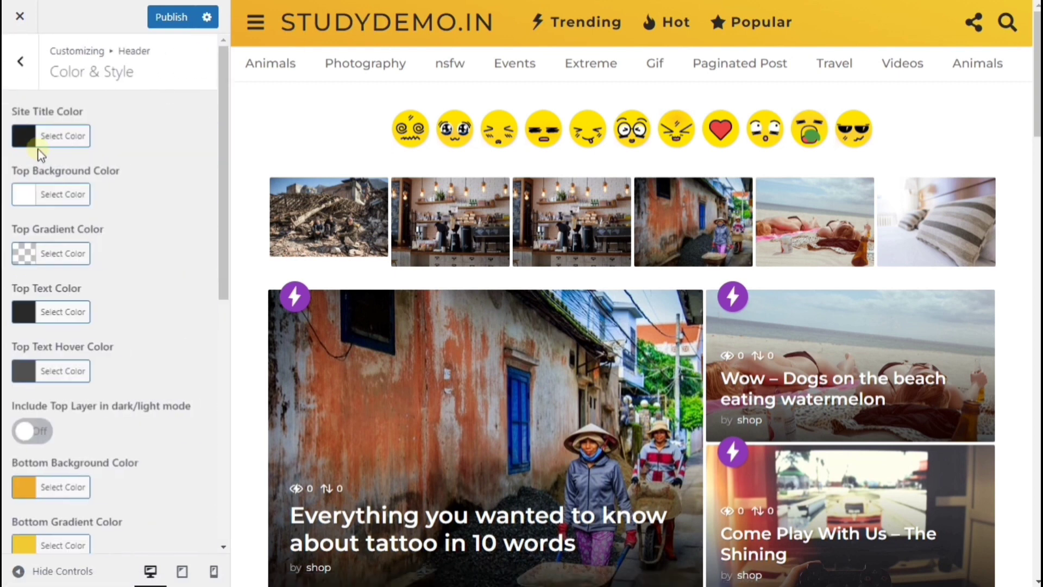
scroll(149, 194, down, 5)
scroll(151, 196, up, 5)
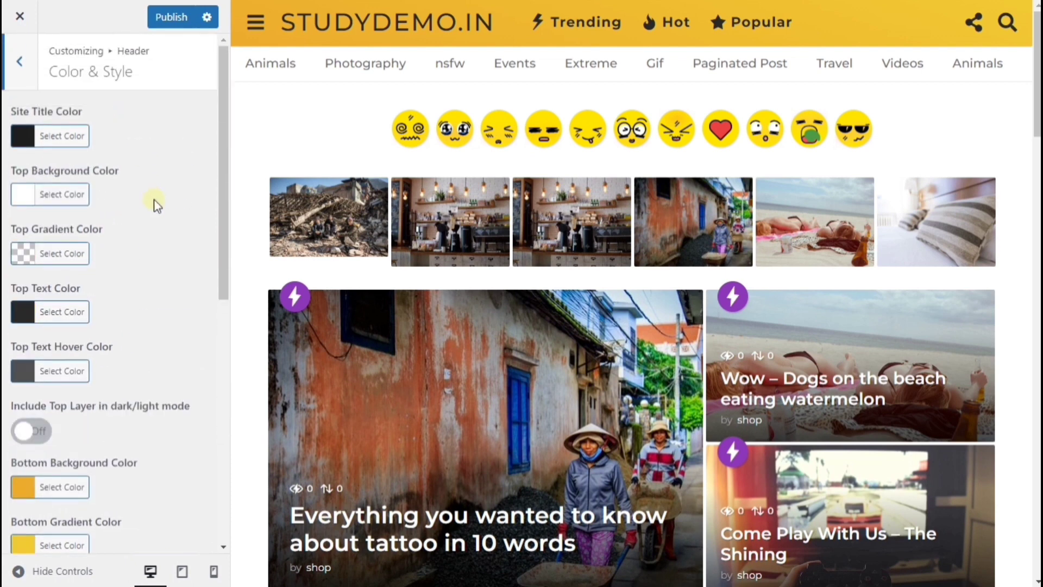
click(36, 69)
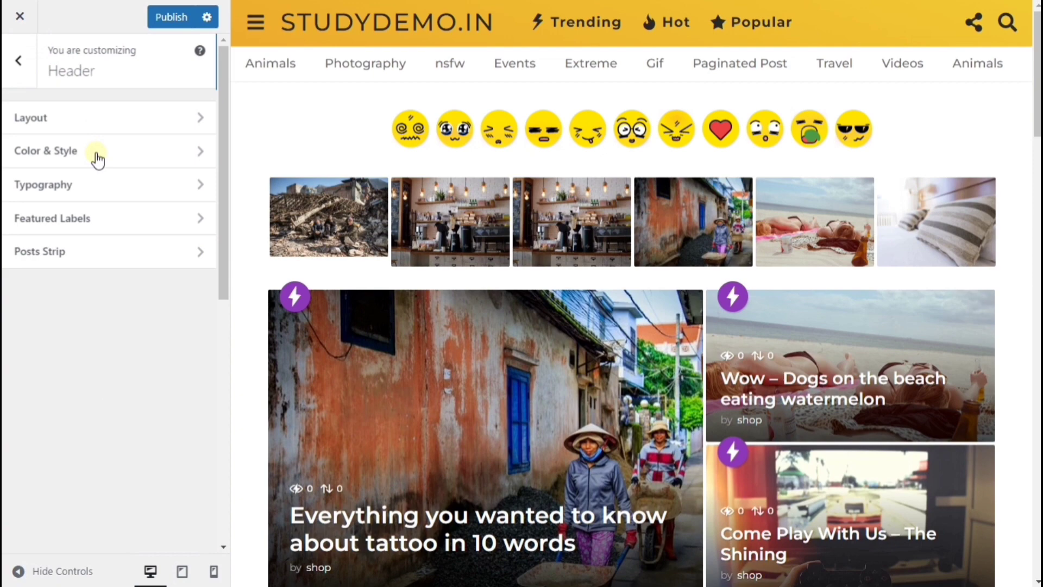
- Set the Top Menu Font Family in Header > Typography to Poppins by searching 'pop'
click(71, 186)
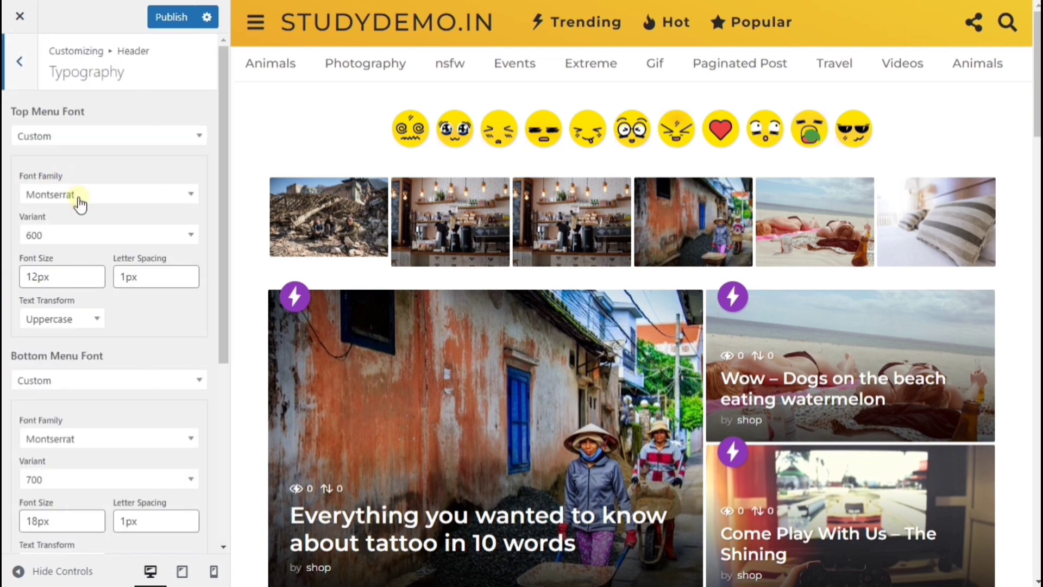
scroll(328, 205, down, 4)
scroll(327, 205, down, 2)
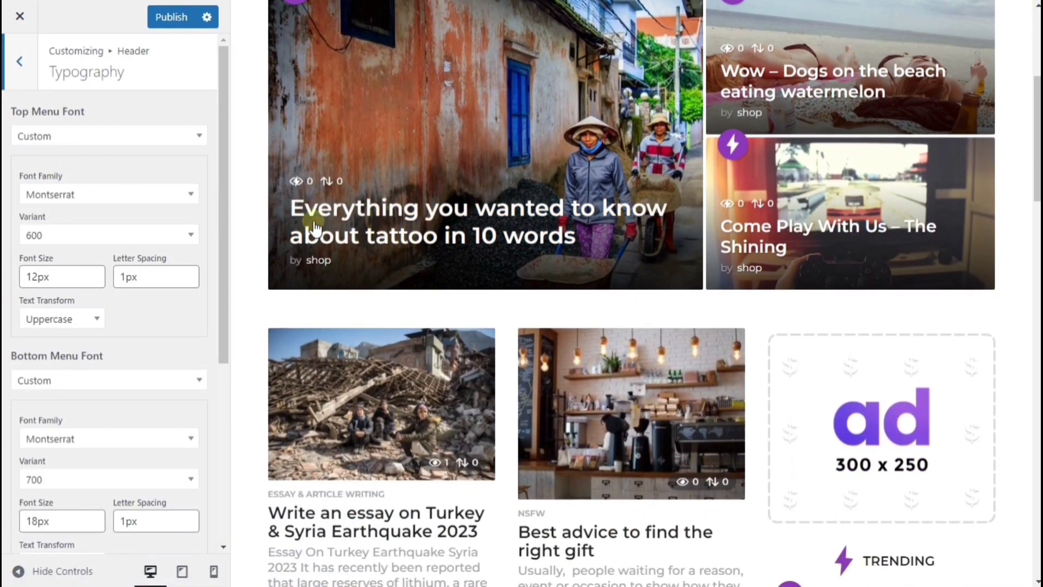
click(87, 196)
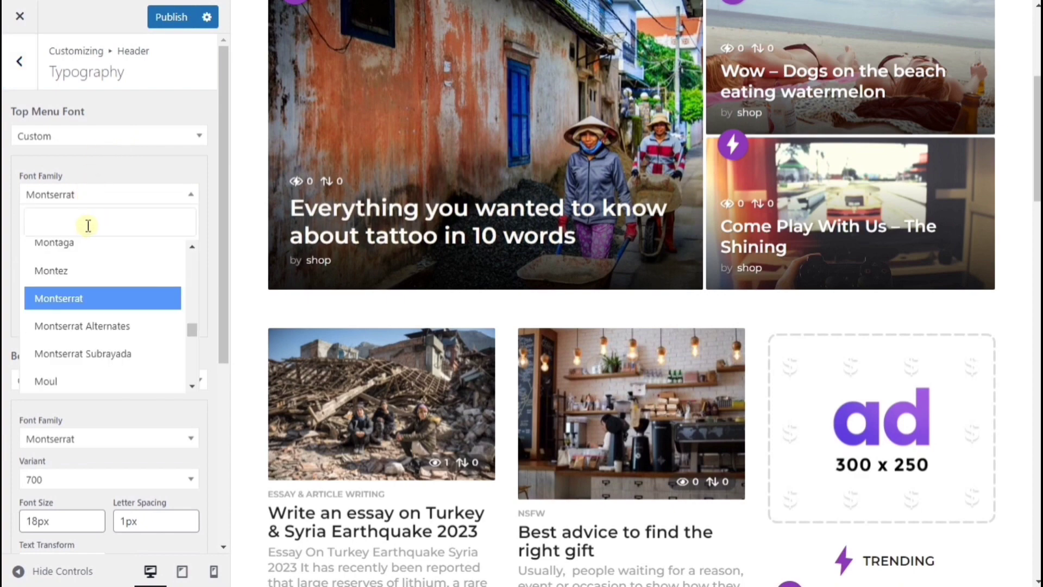
text(pop)
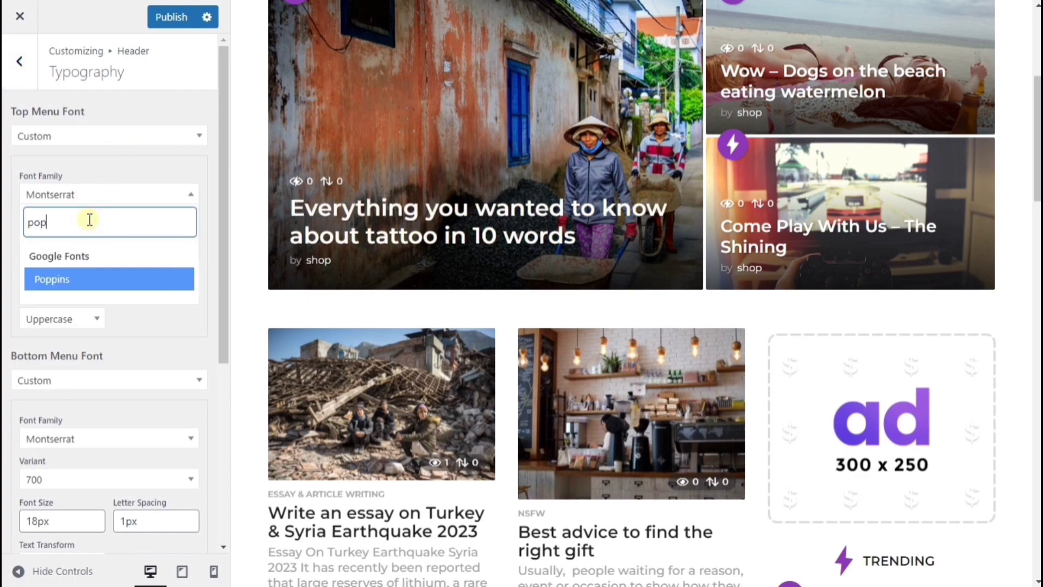
click(74, 276)
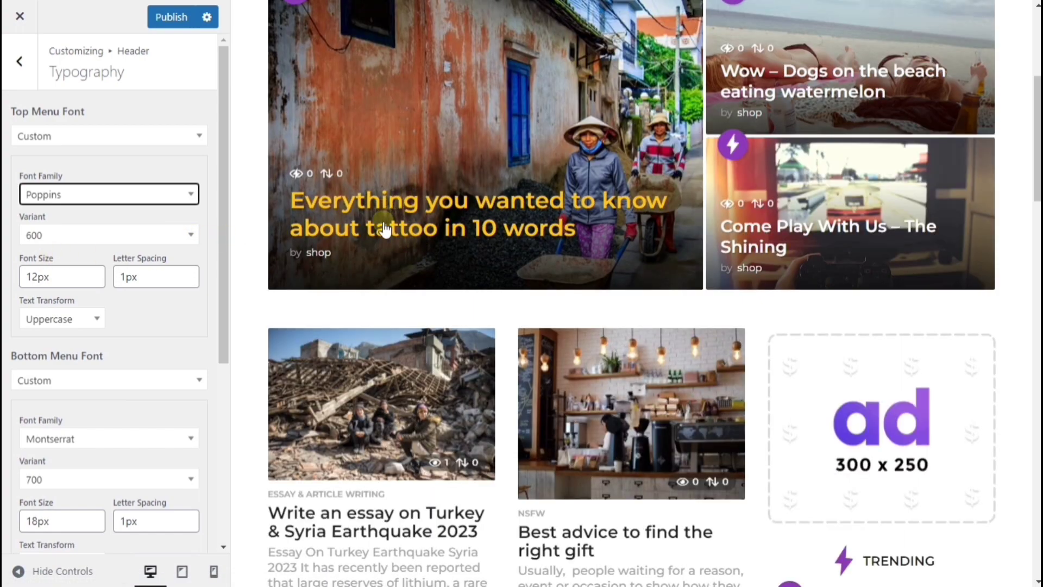
scroll(342, 201, down, 5)
scroll(360, 228, up, 6)
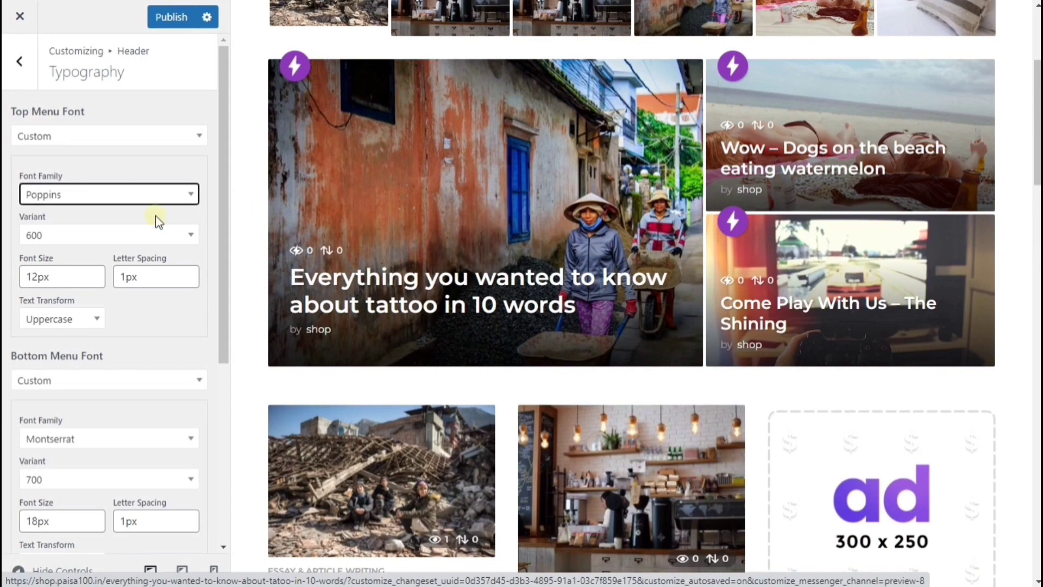
scroll(75, 342, down, 2)
scroll(92, 279, up, 2)
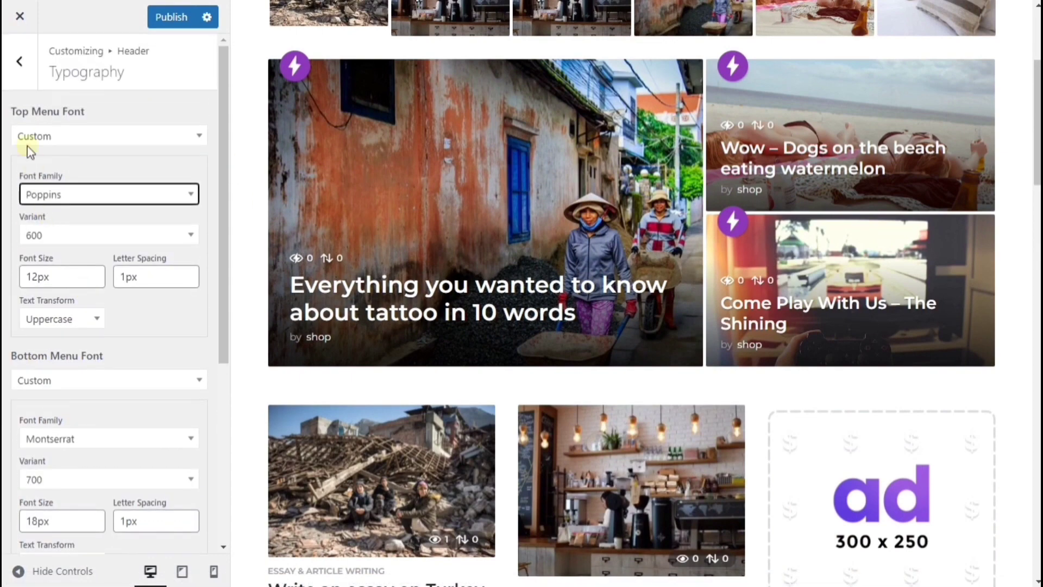
scroll(409, 202, up, 5)
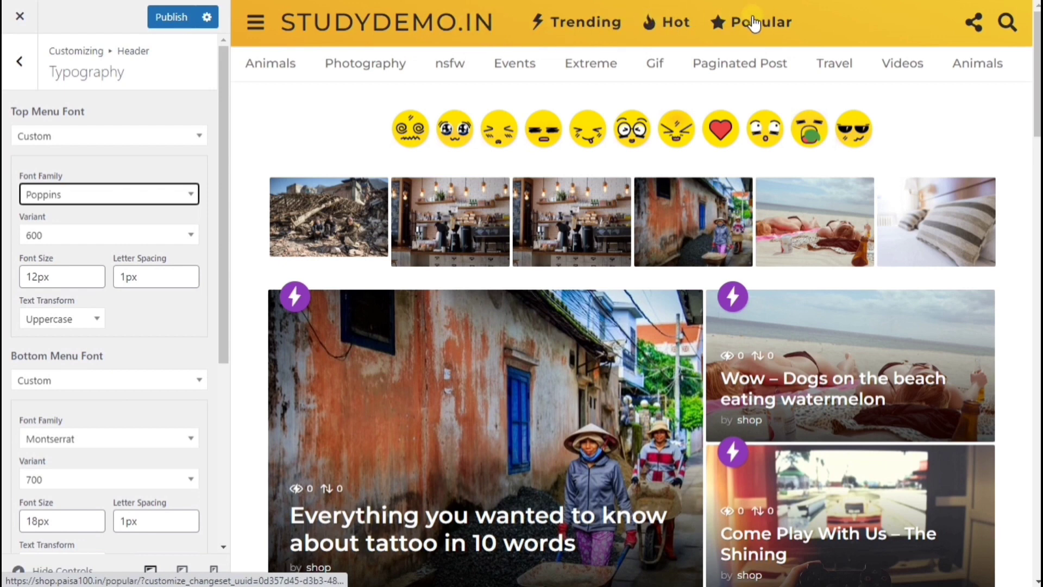
click(19, 68)
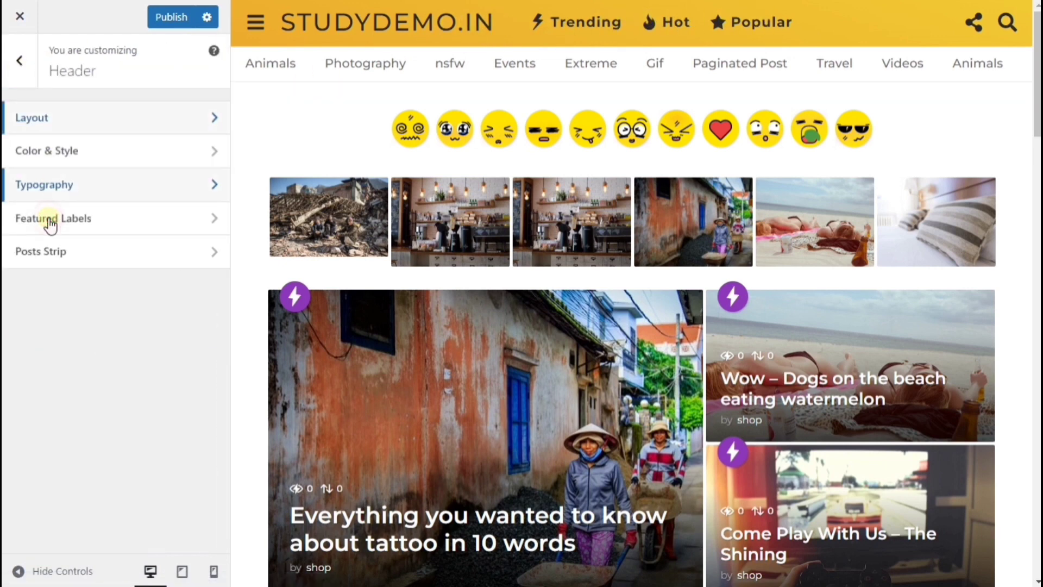
- Tick Home under Featured Labels visibility in the Header settings
click(51, 222)
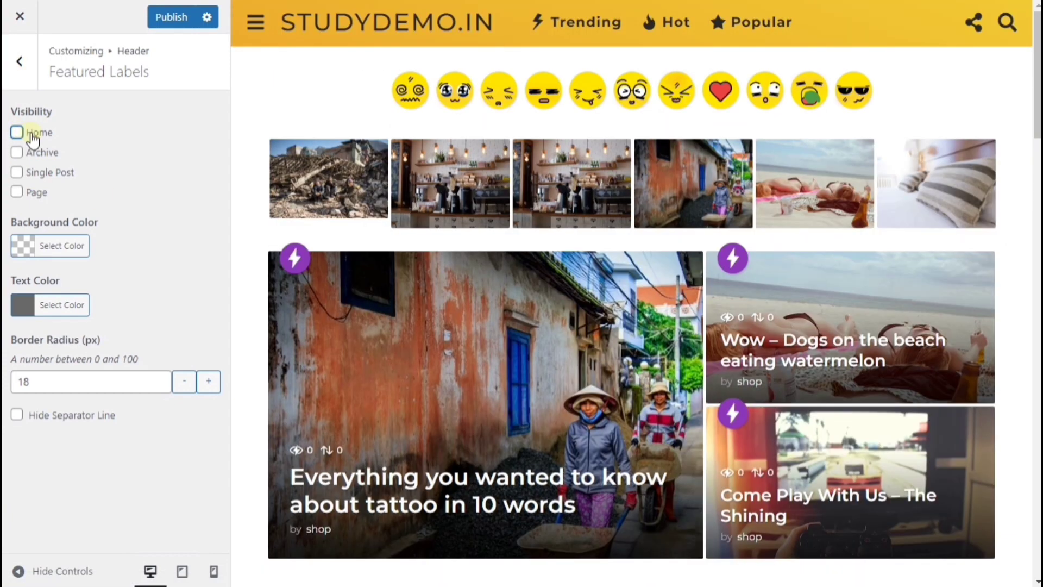
click(17, 132)
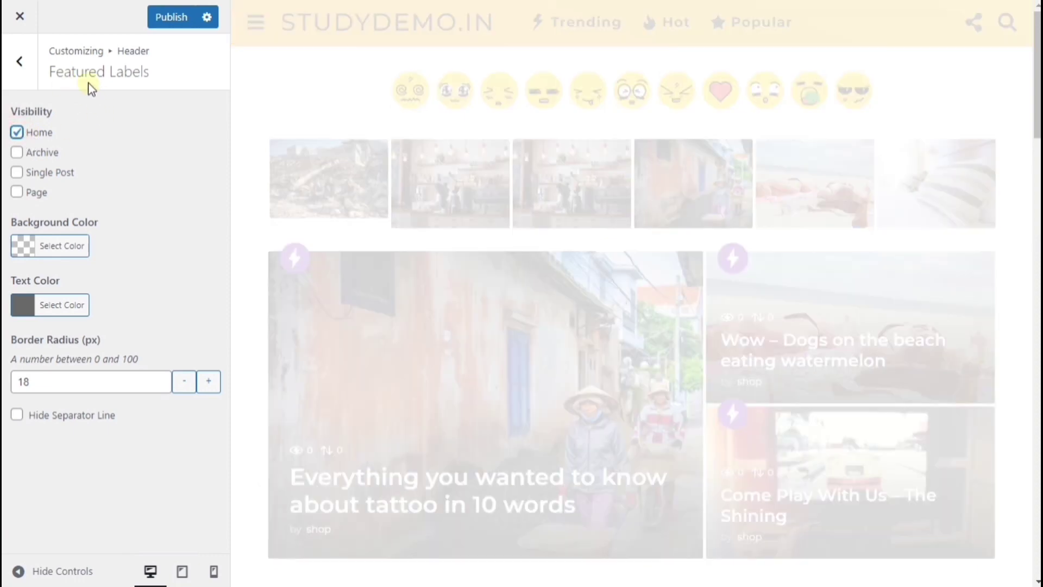
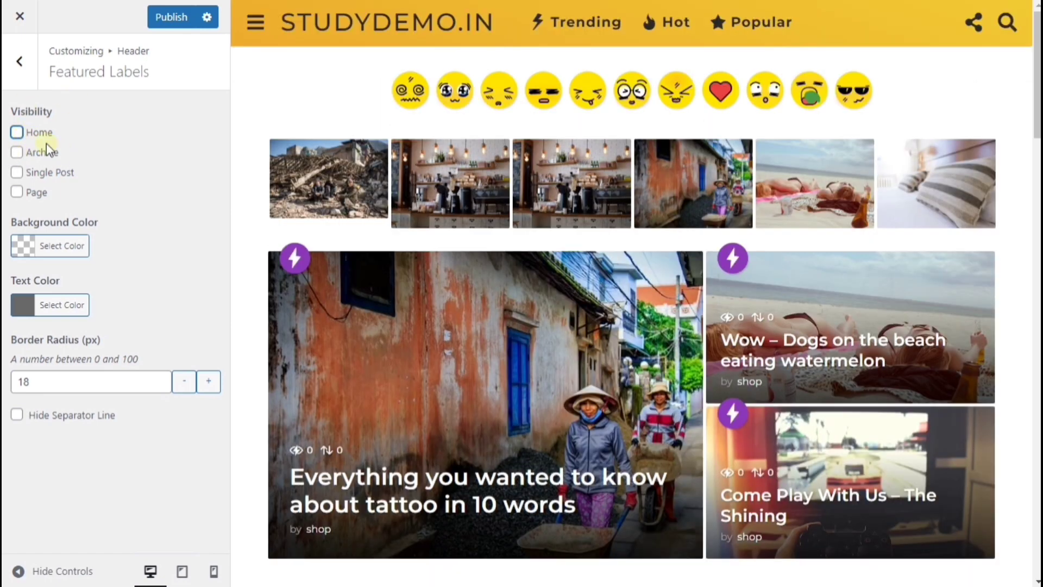
- Turn off the header Posts Strip for the Home page and for Pages
click(22, 82)
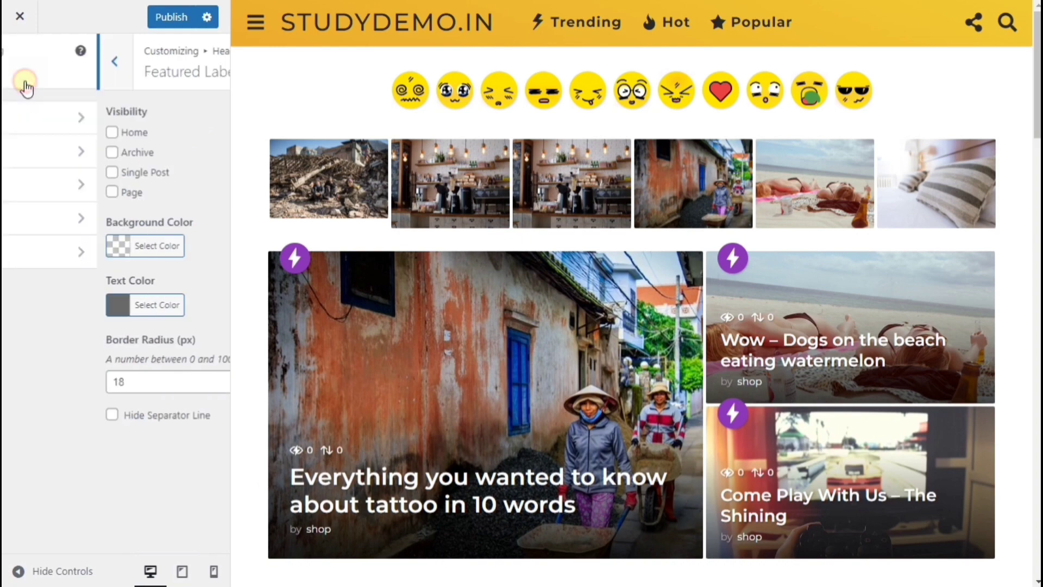
click(59, 253)
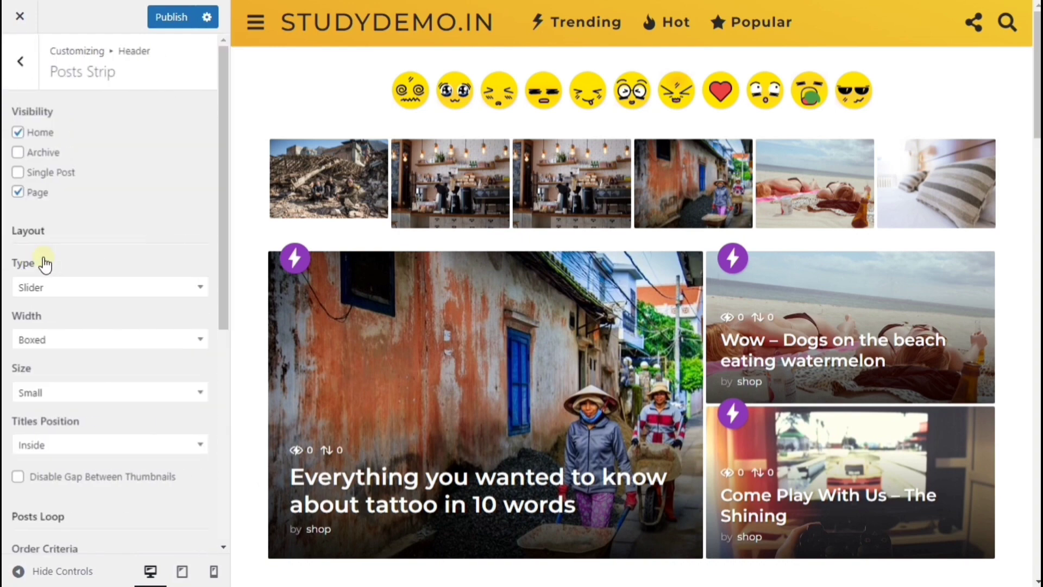
click(34, 139)
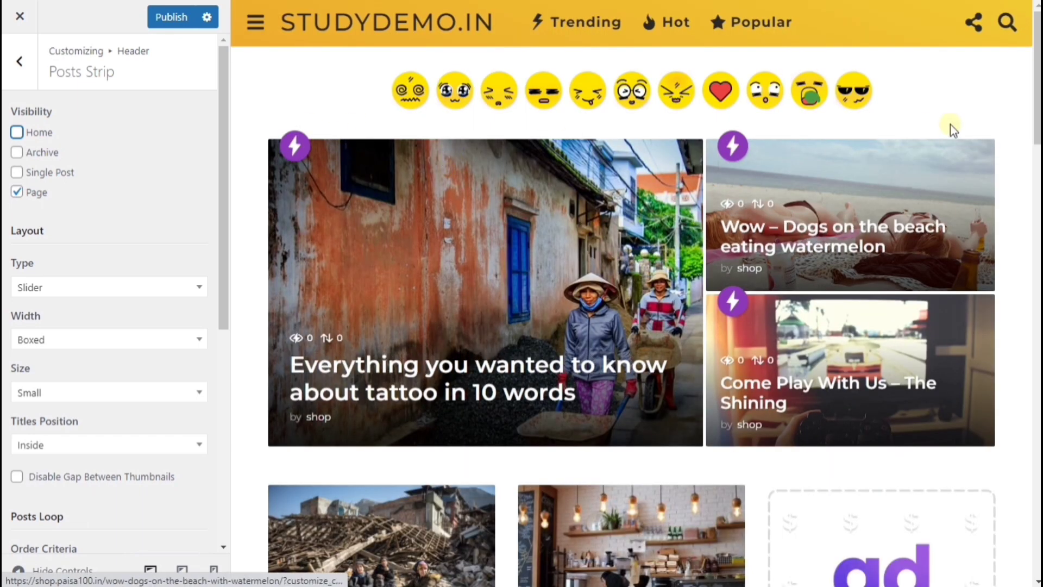
click(41, 198)
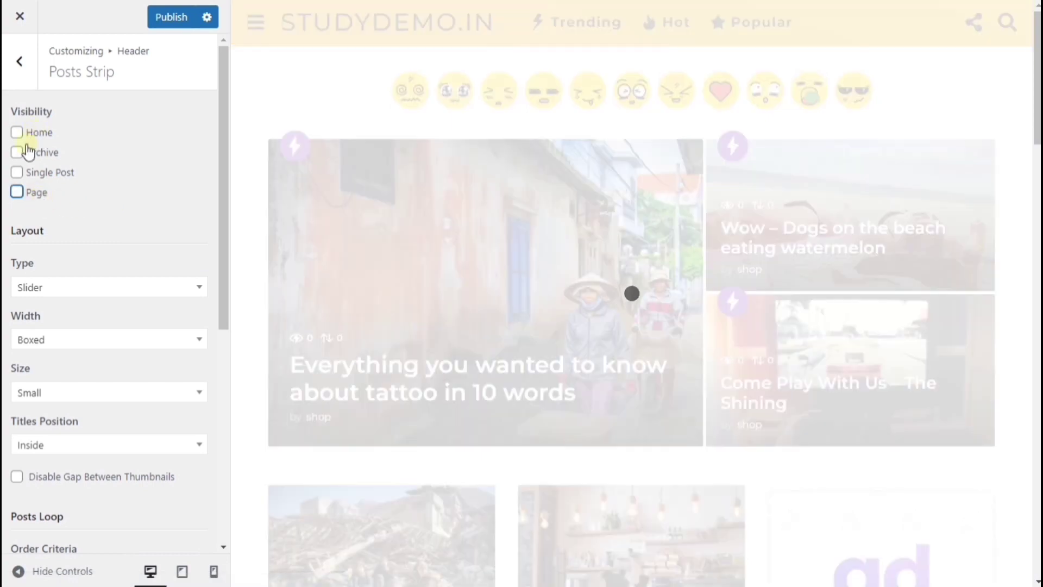
scroll(454, 144, down, 15)
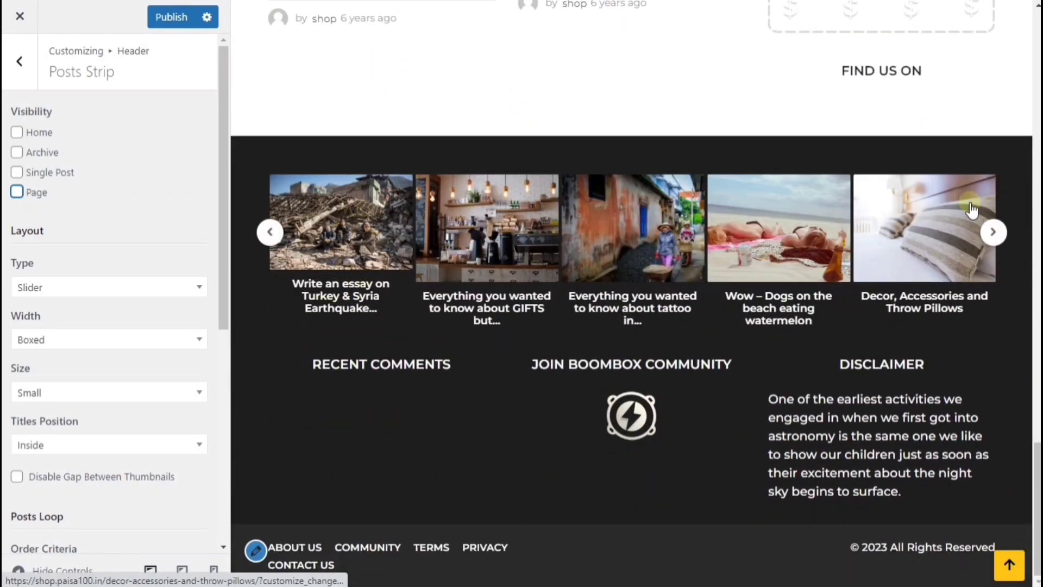
scroll(449, 190, up, 15)
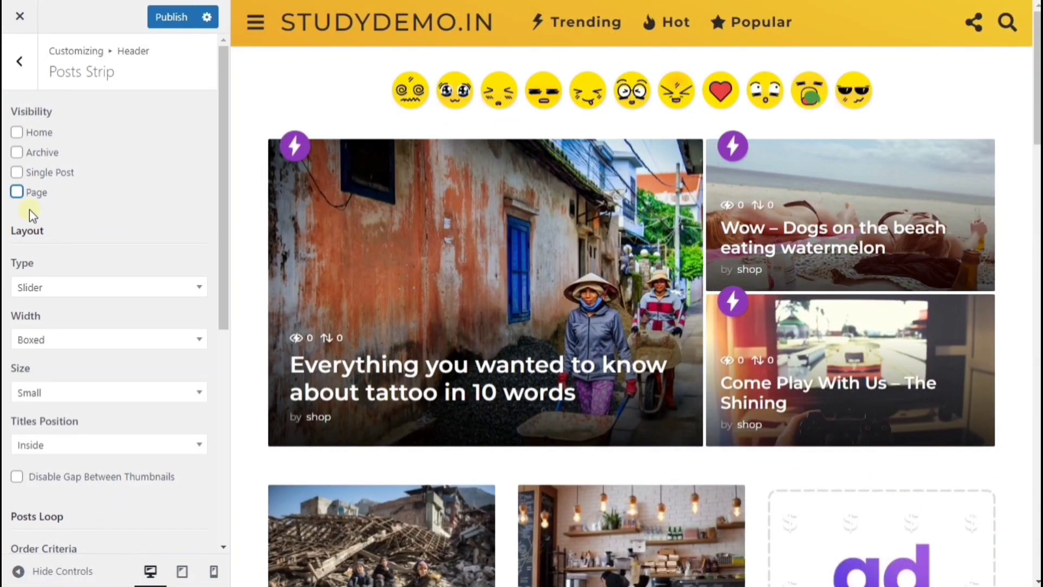
click(25, 80)
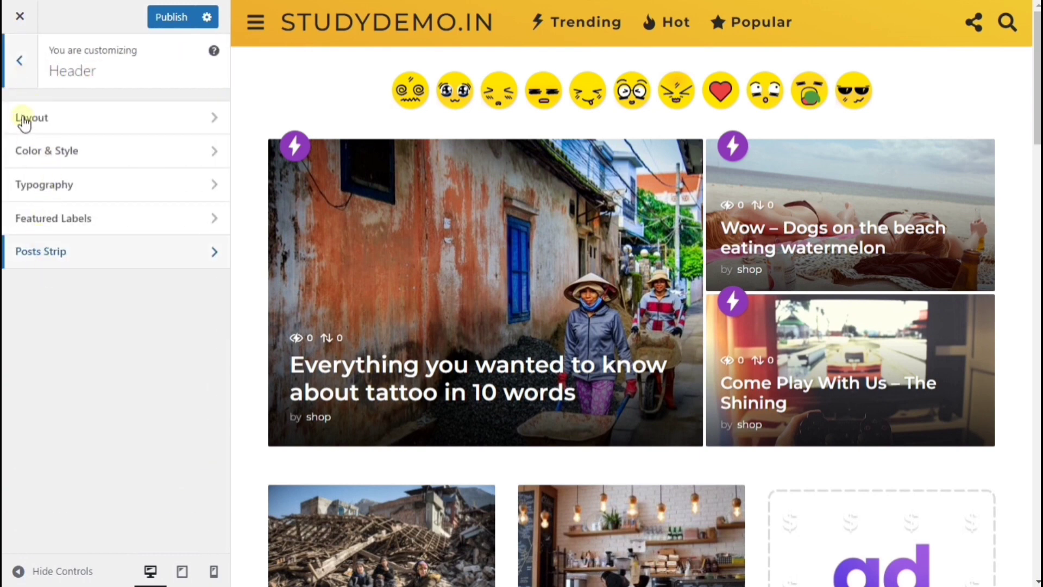
- In Footer > General, toggle the footer's Top Part off and back on
click(20, 61)
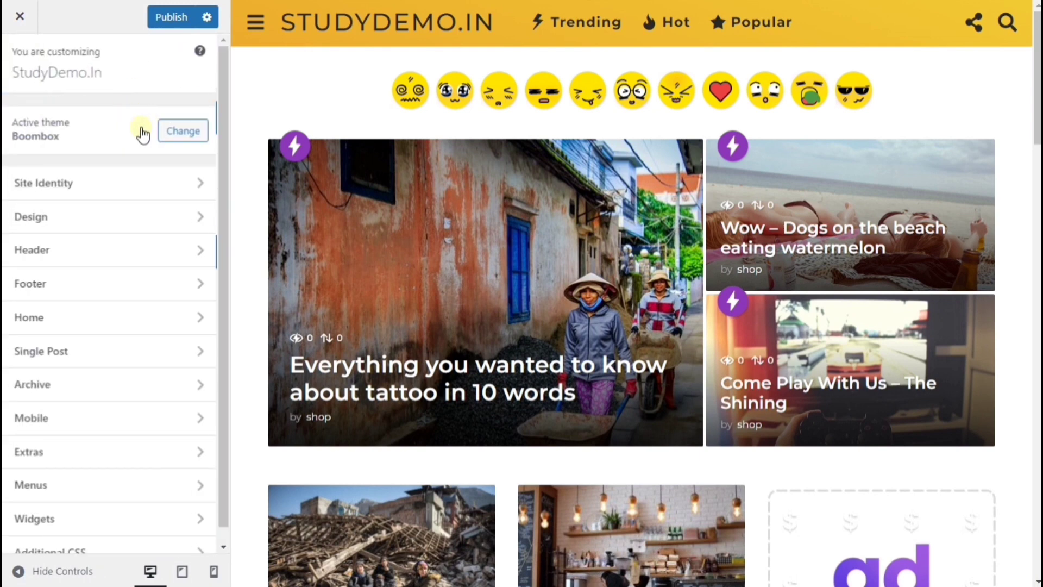
click(36, 288)
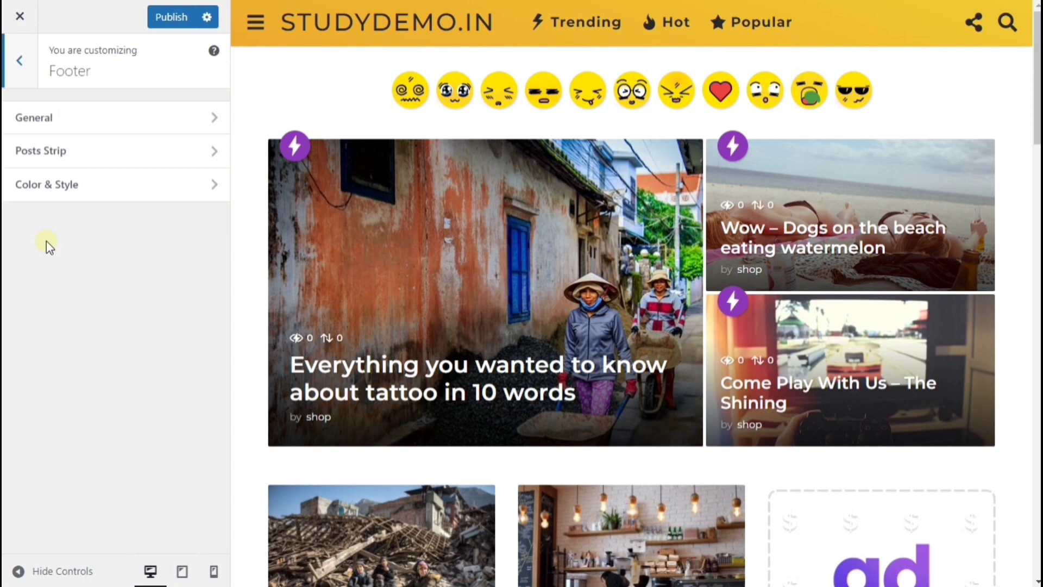
click(40, 128)
scroll(431, 244, down, 10)
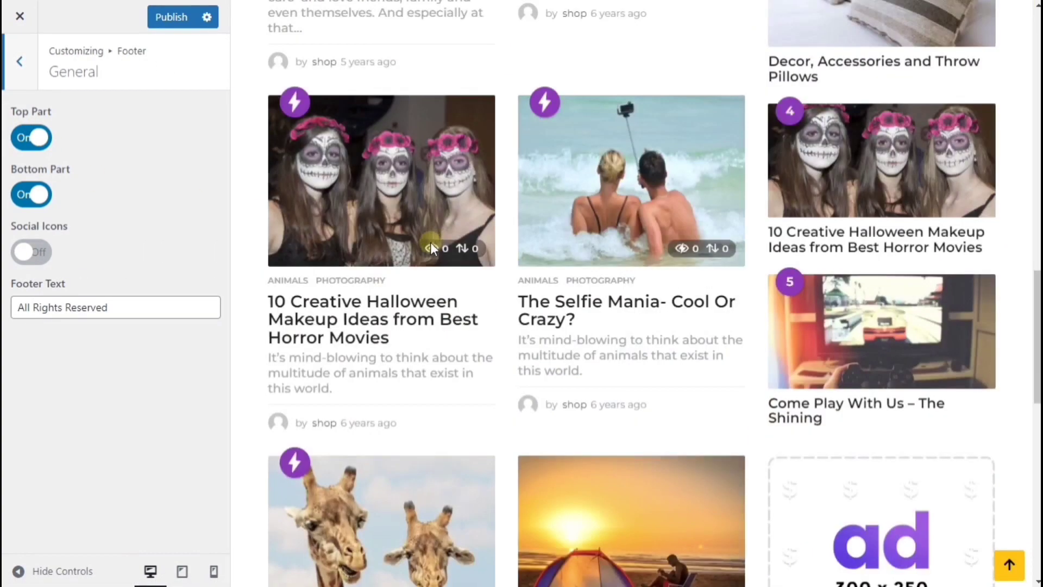
scroll(430, 247, down, 5)
click(41, 140)
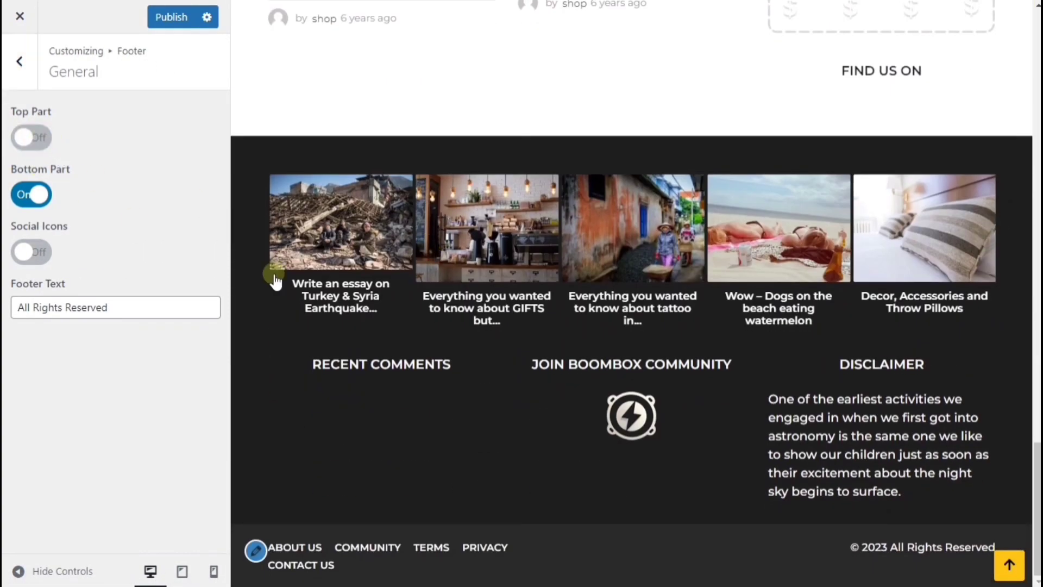
drag(387, 431, 554, 449)
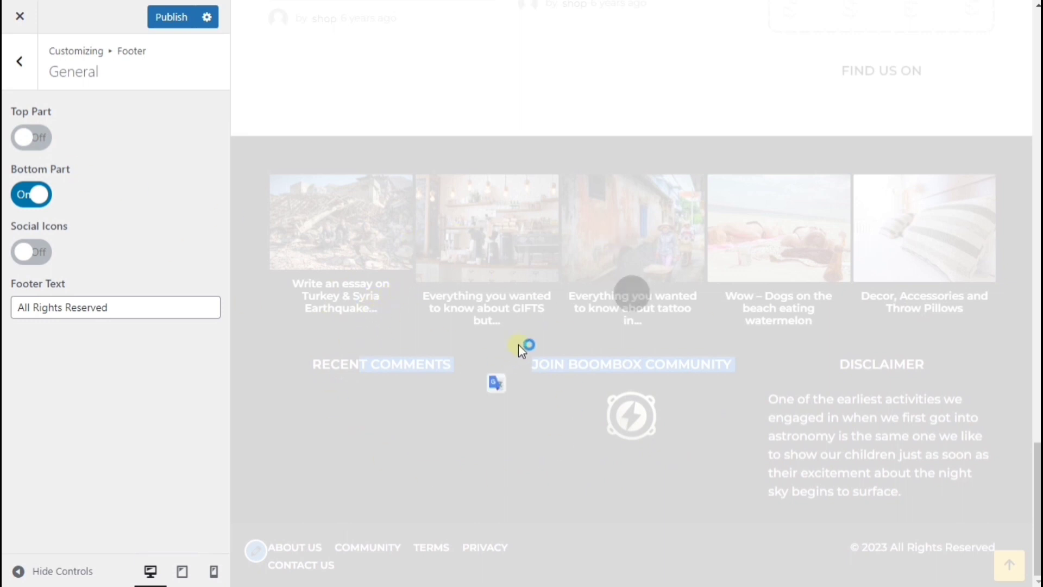
click(452, 468)
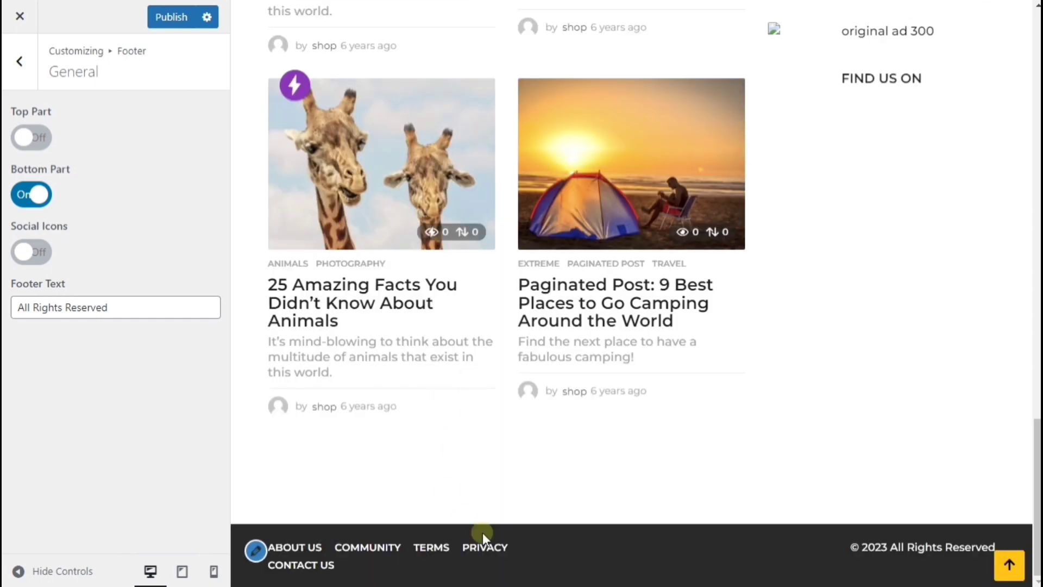
scroll(566, 481, up, 5)
scroll(565, 431, down, 6)
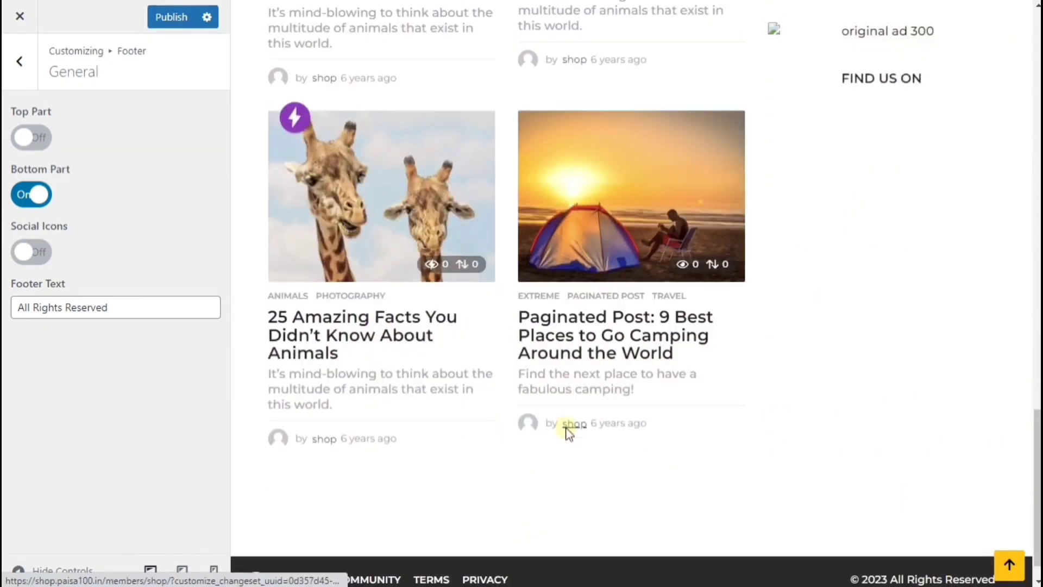
click(13, 136)
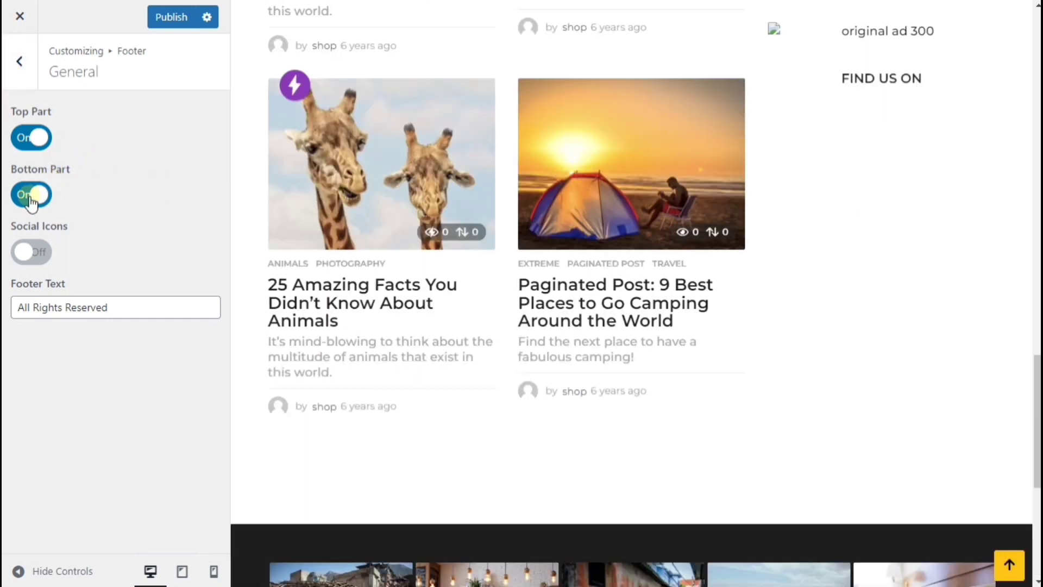
scroll(517, 369, down, 6)
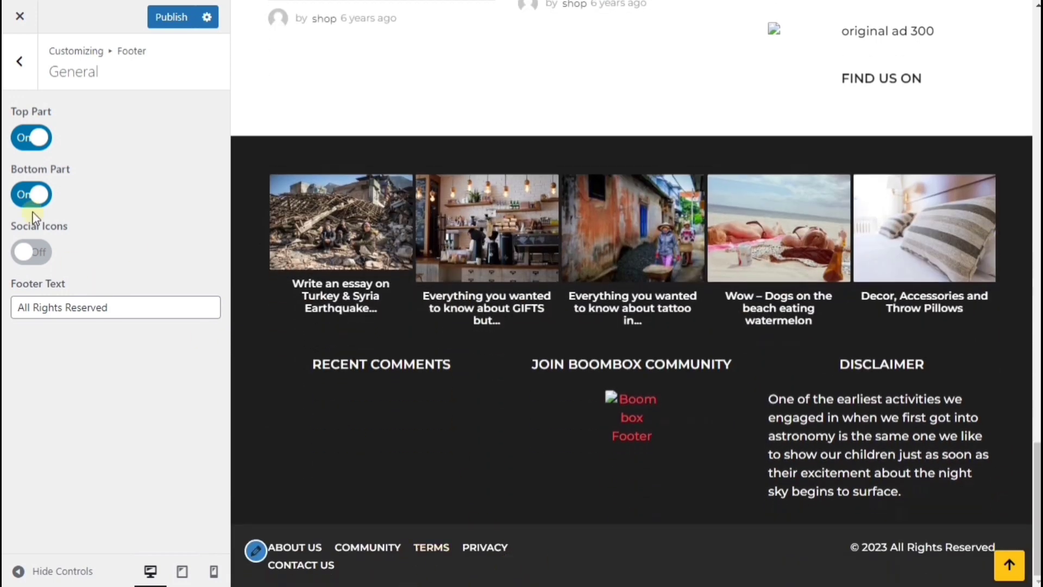
- Switch the footer Posts Strip off, then look over the footer colour and style settings
click(19, 65)
click(28, 151)
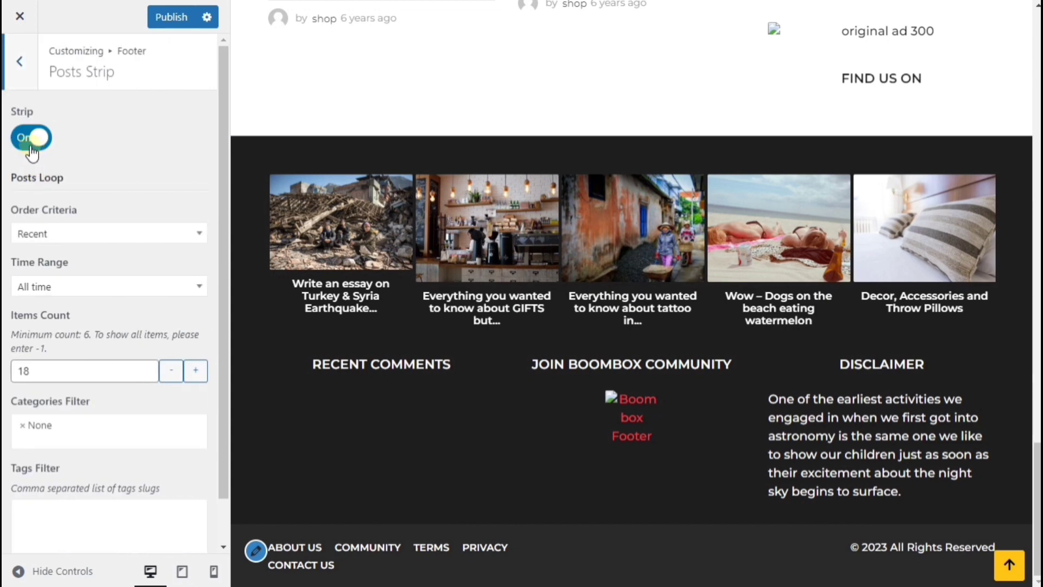
click(31, 140)
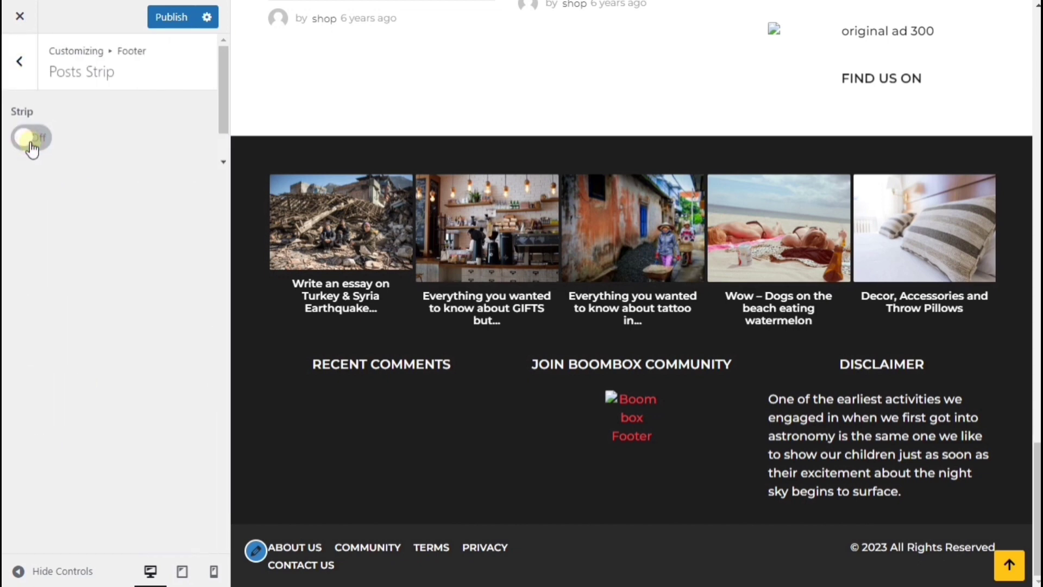
click(20, 64)
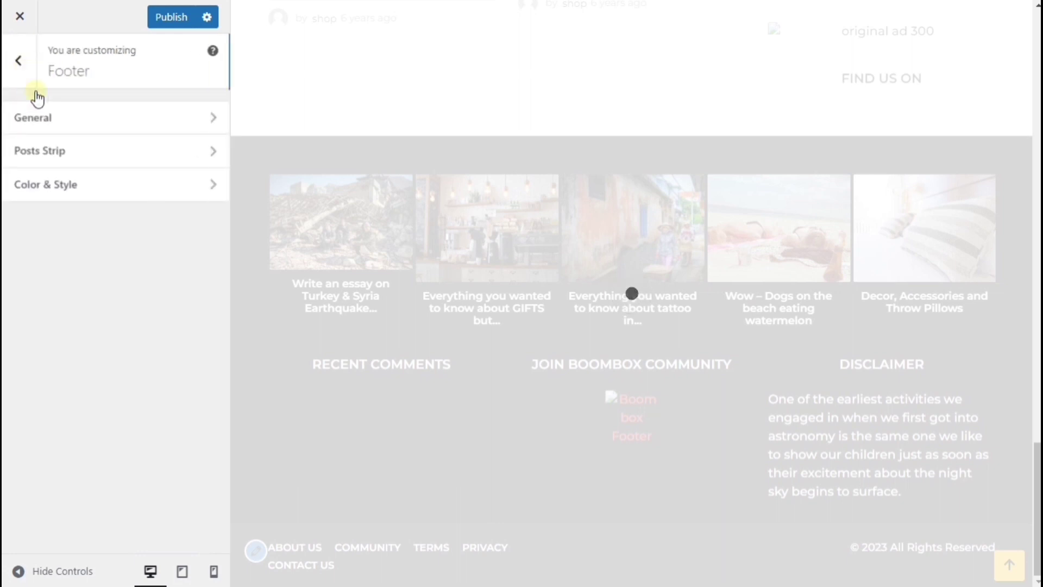
click(45, 191)
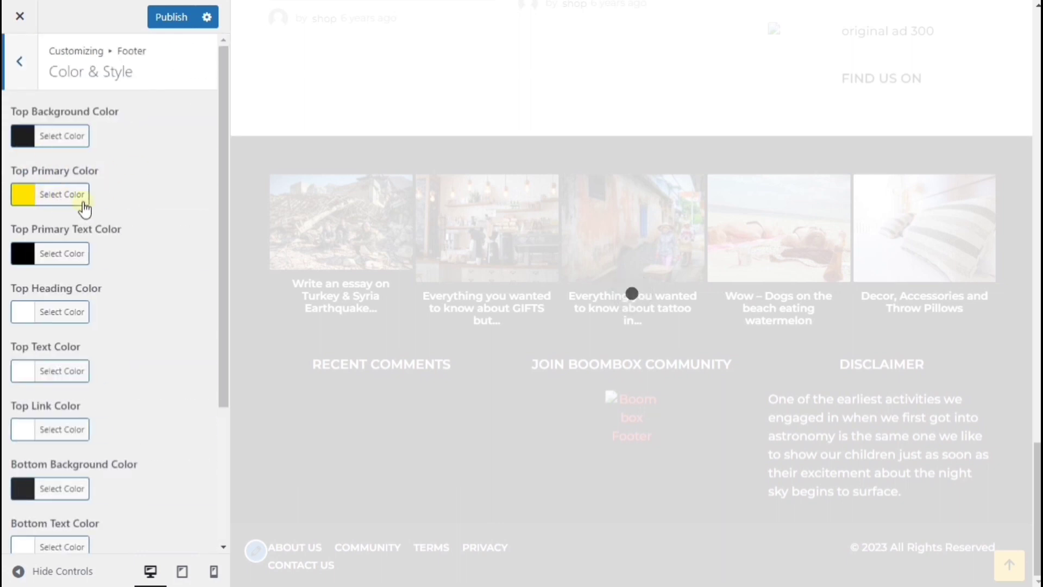
scroll(112, 260, down, 4)
scroll(142, 304, up, 4)
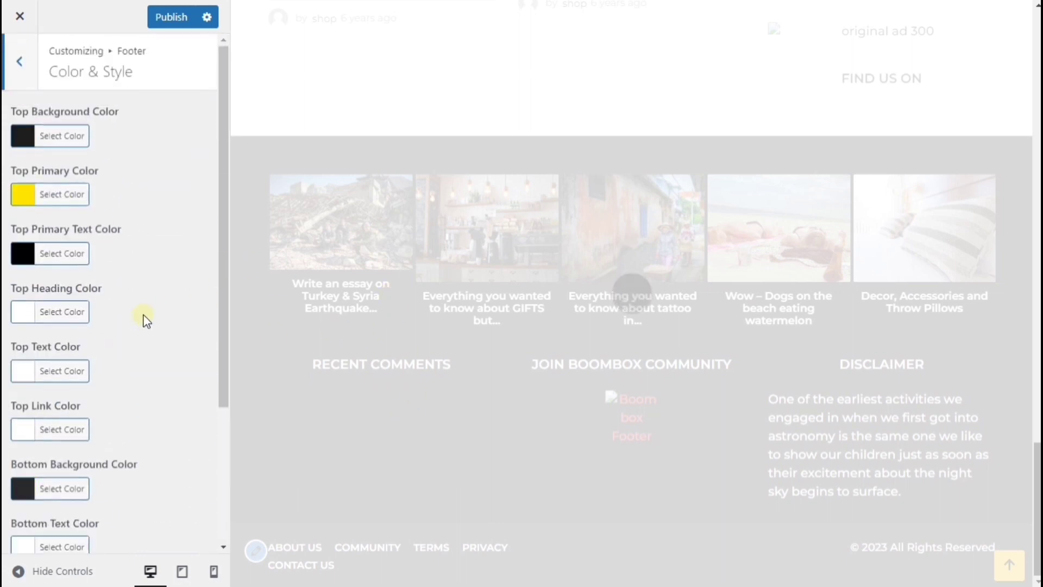
click(22, 84)
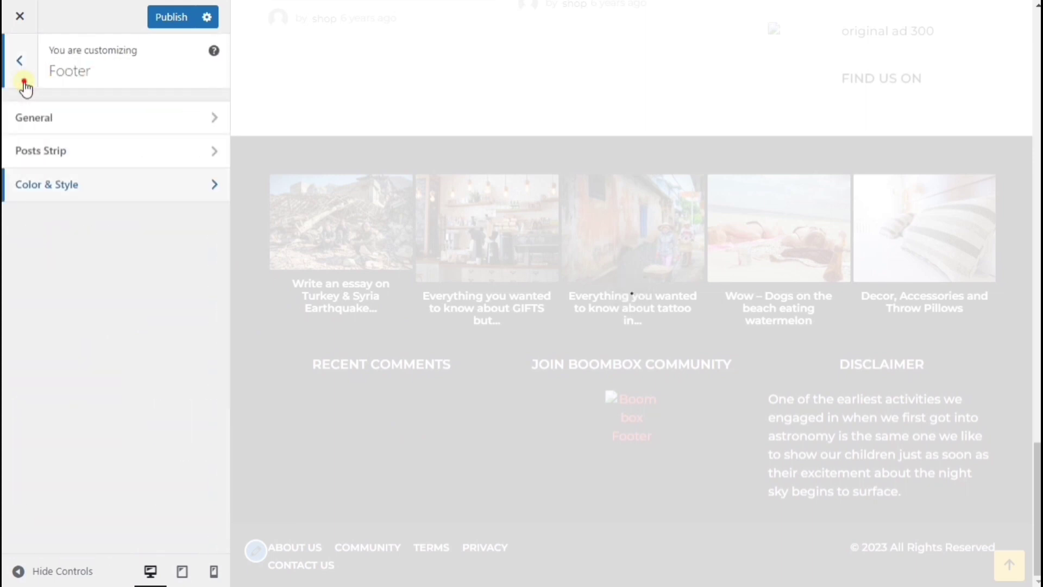
key(Escape)
- Publish the footer changes and bring up the Home page settings
click(163, 21)
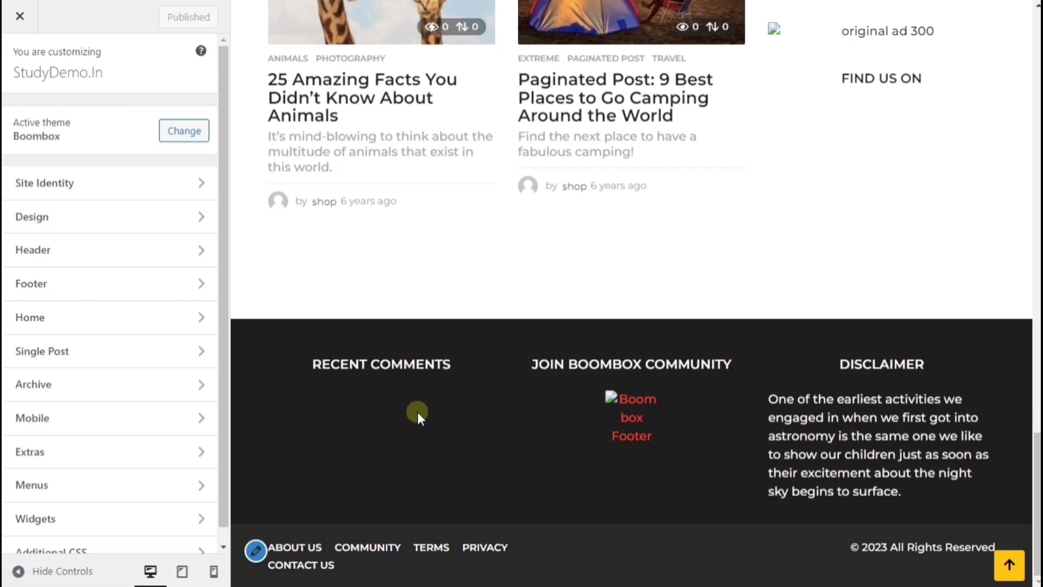
click(42, 321)
scroll(455, 320, up, 8)
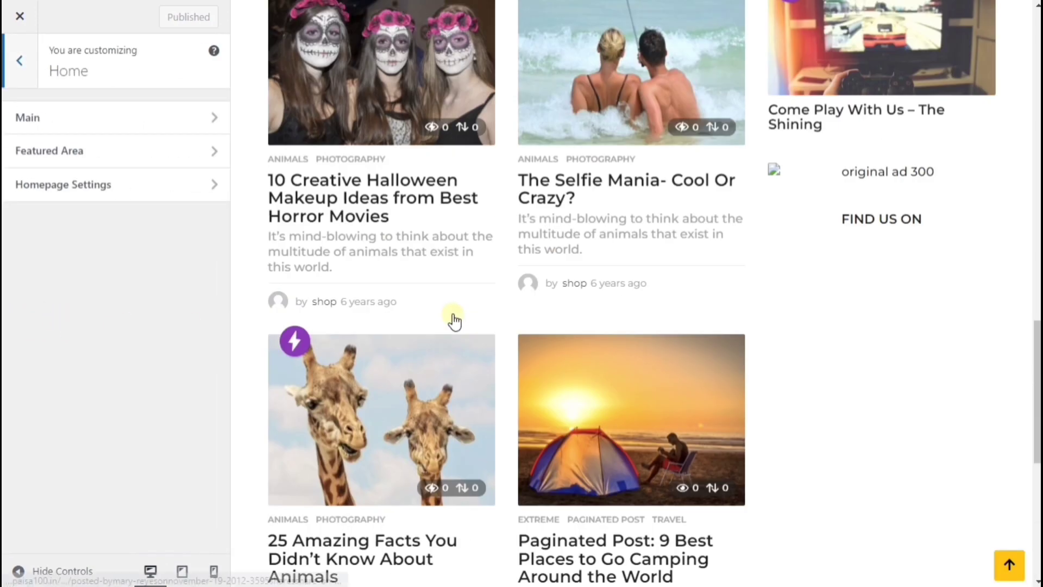
scroll(454, 321, up, 5)
scroll(598, 466, up, 5)
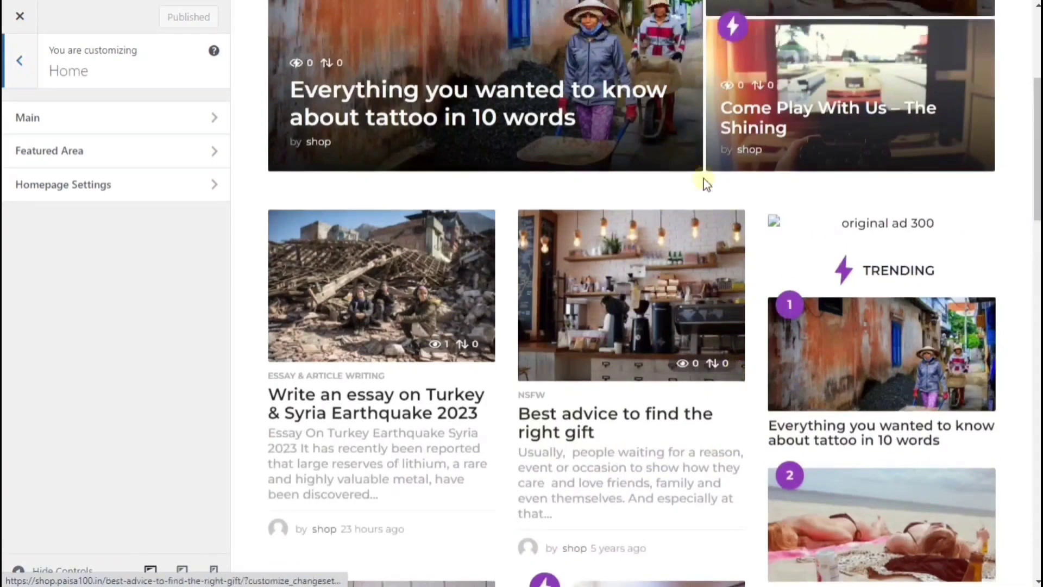
scroll(367, 263, up, 5)
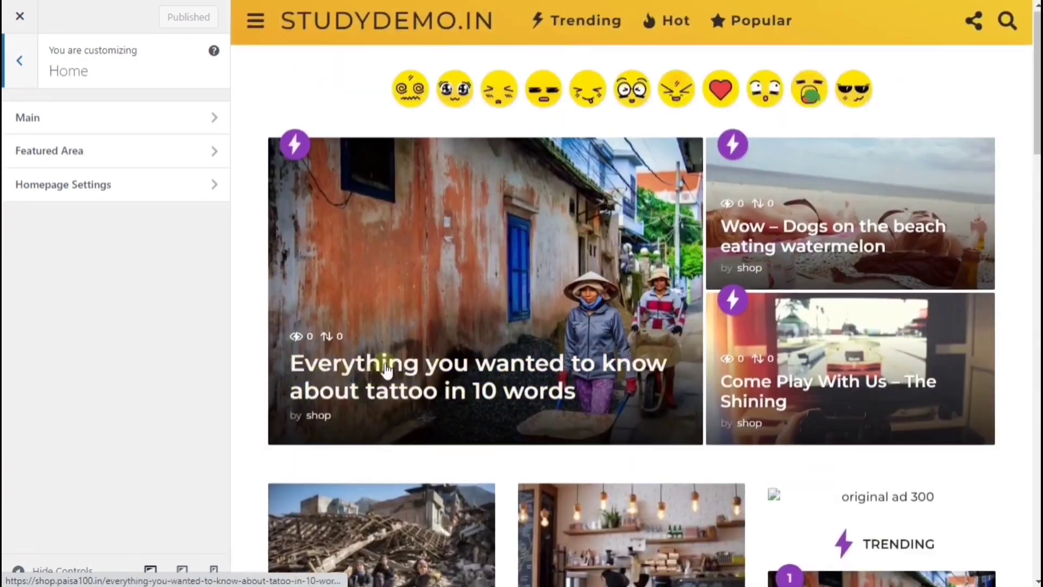
- Show Home > Main with the Posts Listing Type thumbnails in view
click(34, 120)
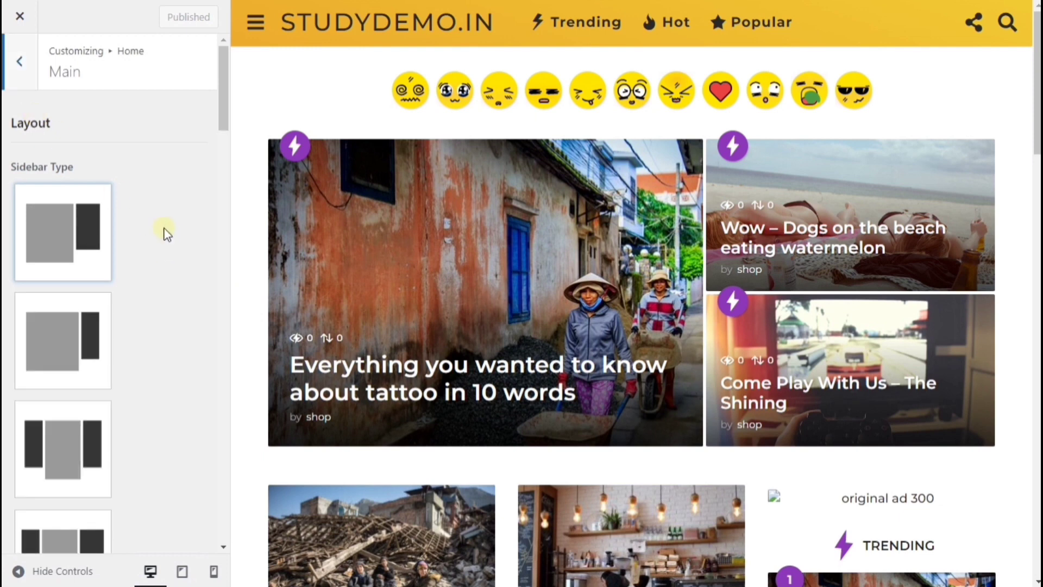
scroll(180, 203, down, 3)
scroll(140, 151, up, 3)
scroll(139, 208, down, 10)
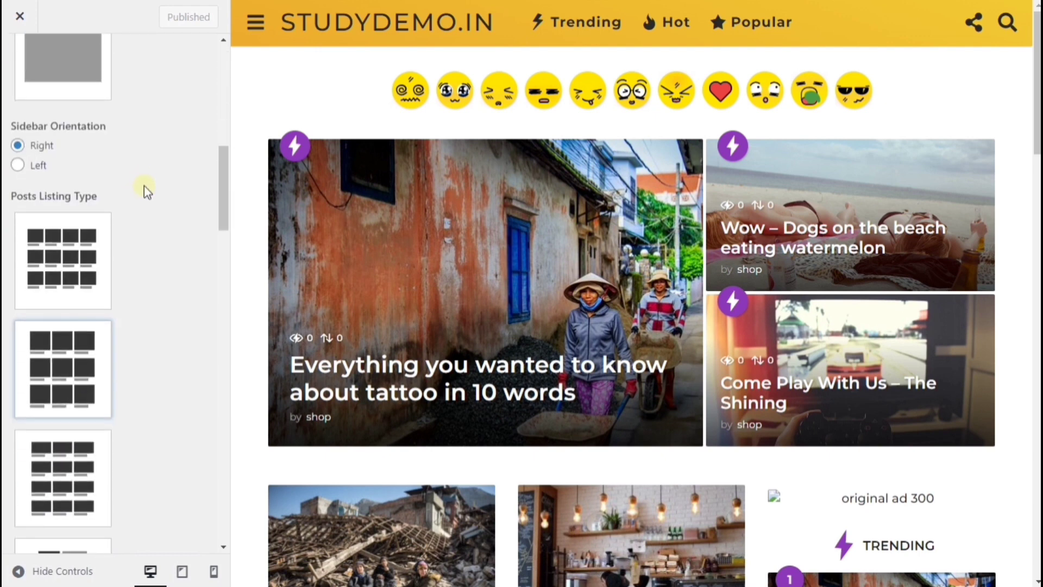
scroll(145, 191, up, 5)
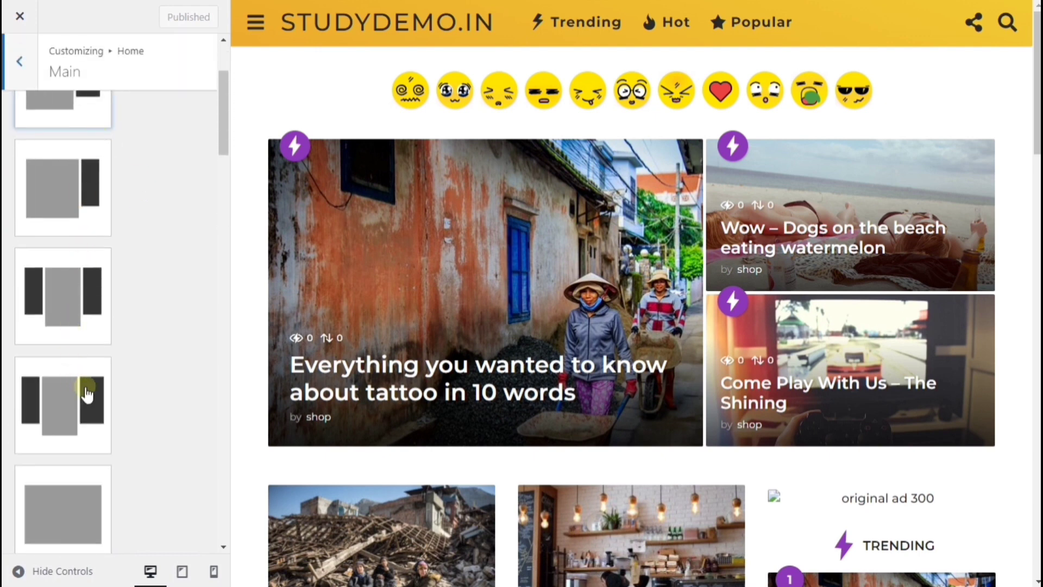
scroll(173, 222, down, 7)
scroll(173, 223, down, 3)
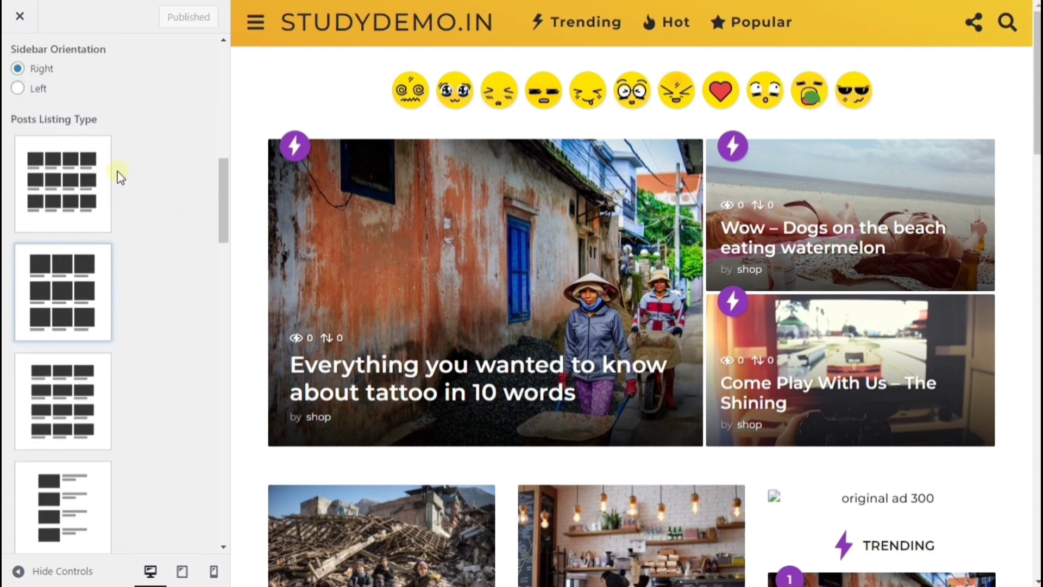
scroll(664, 297, down, 8)
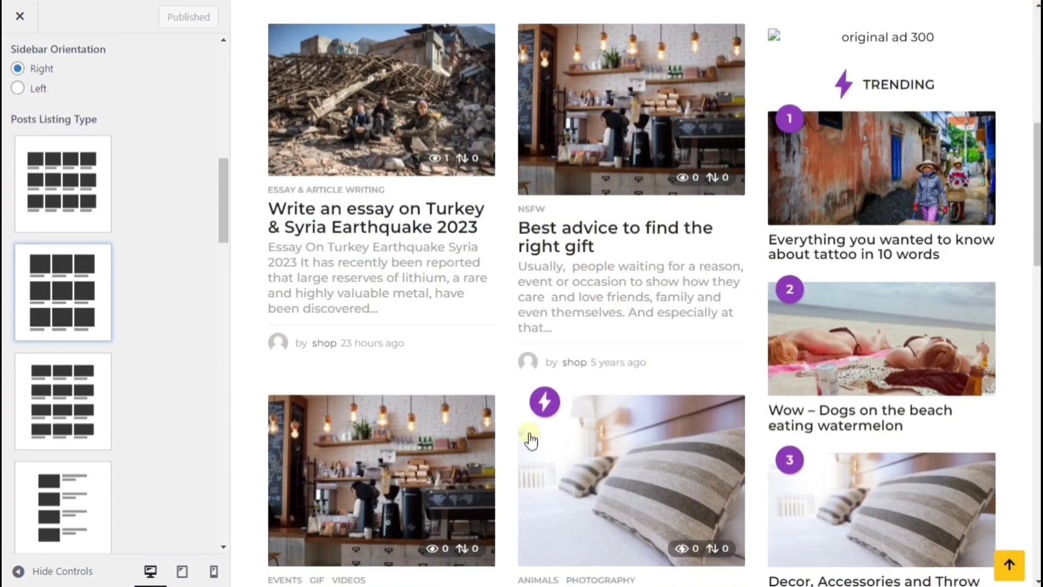
scroll(60, 233, down, 3)
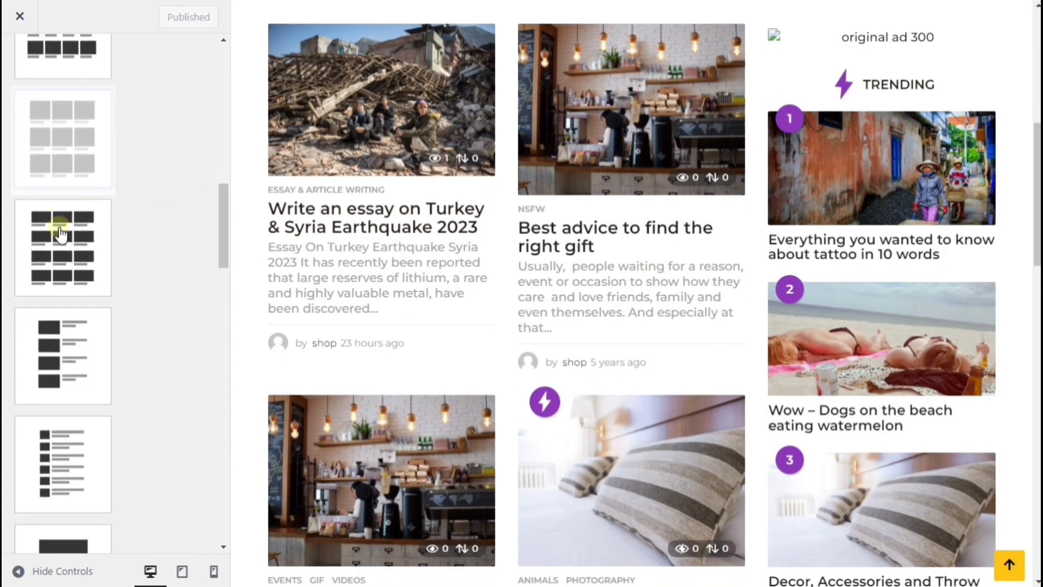
- Set the homepage Posts Listing Type to List
click(75, 365)
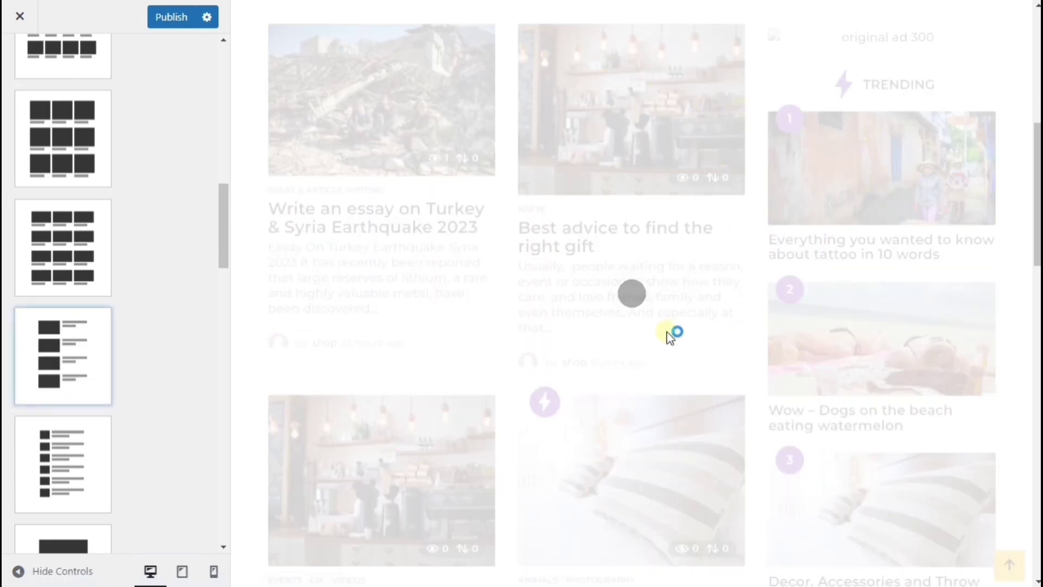
scroll(596, 279, down, 4)
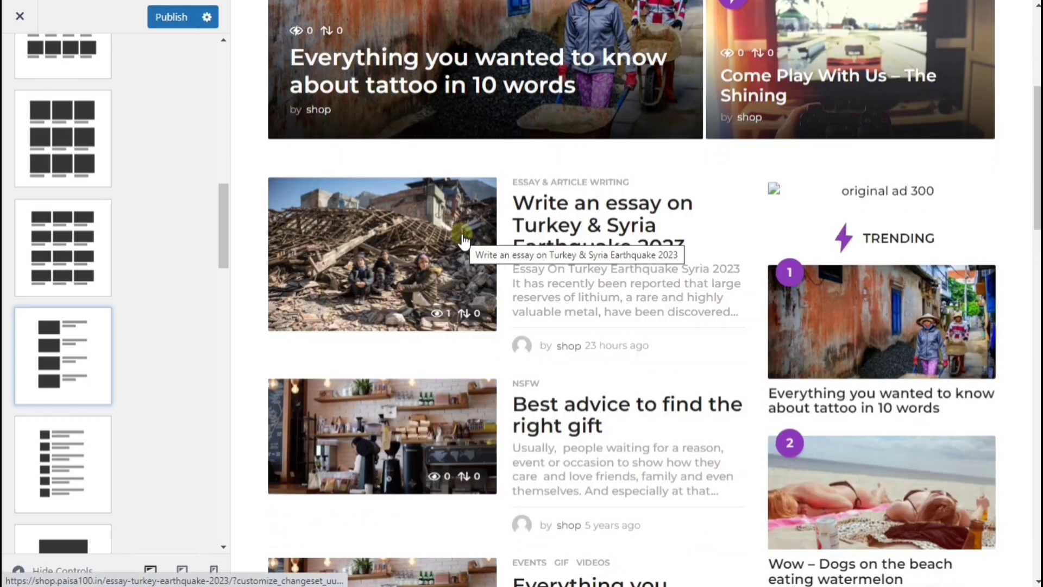
scroll(462, 239, down, 9)
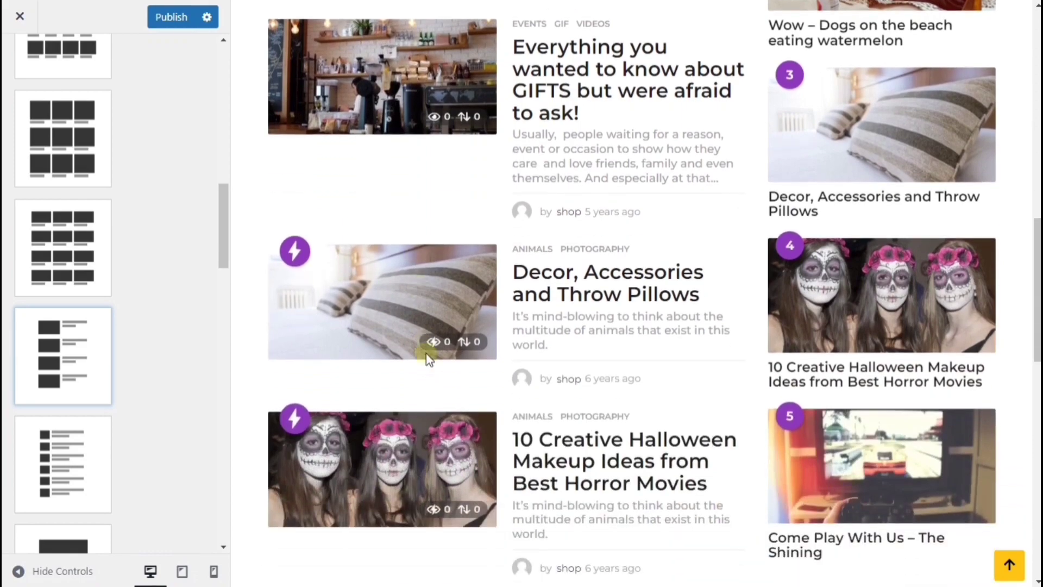
scroll(429, 360, down, 13)
scroll(429, 357, up, 4)
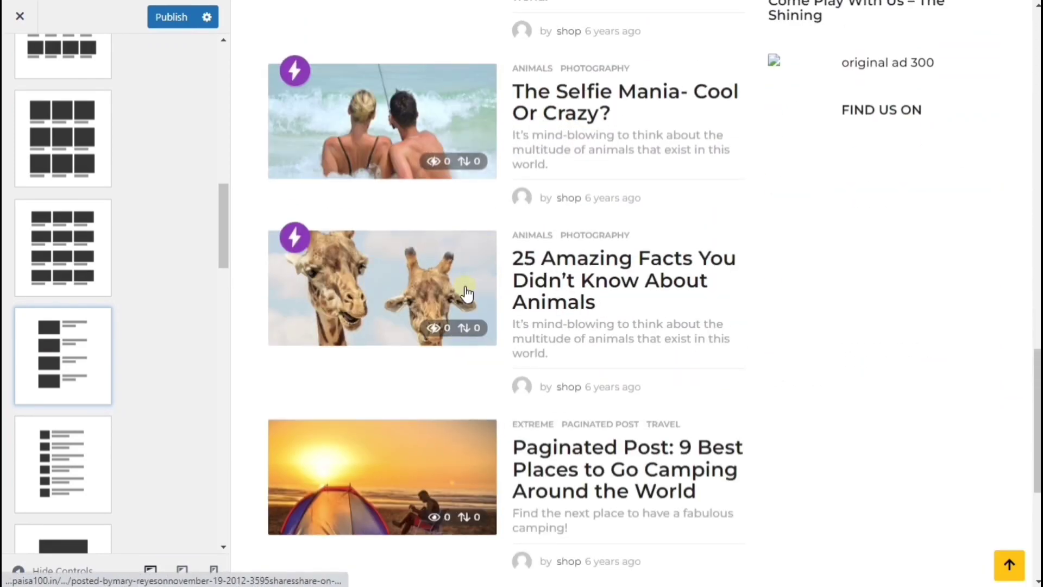
scroll(466, 293, up, 15)
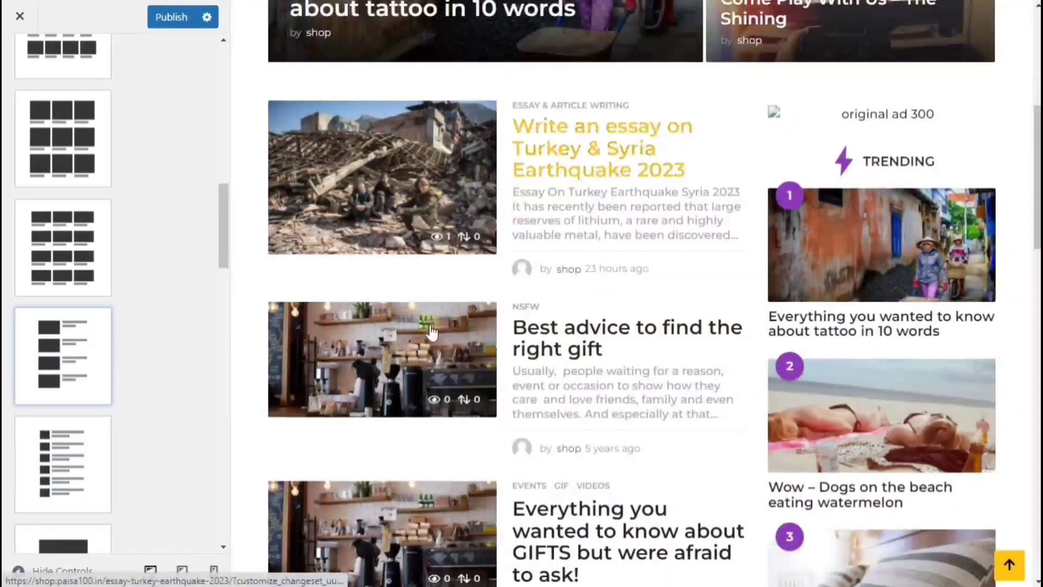
scroll(431, 332, up, 6)
scroll(414, 297, down, 5)
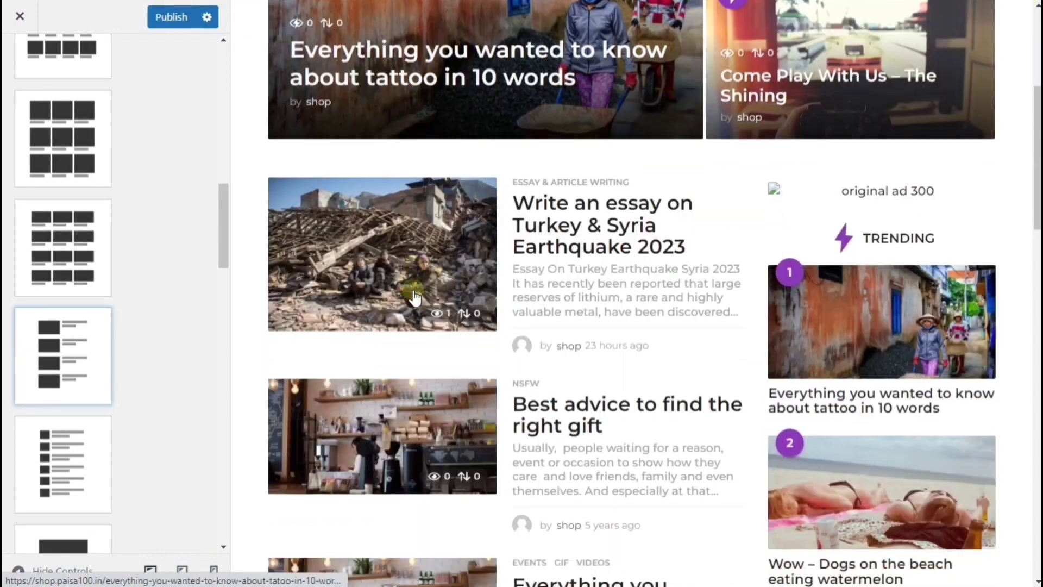
scroll(81, 303, down, 5)
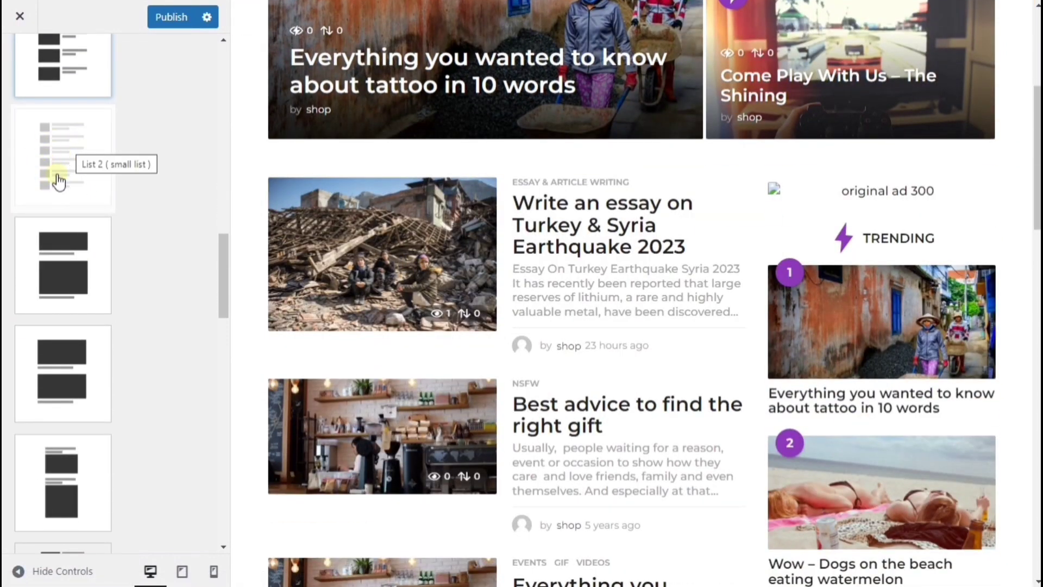
- Try List 2 (small list), revert to List, and publish the homepage layout
click(60, 171)
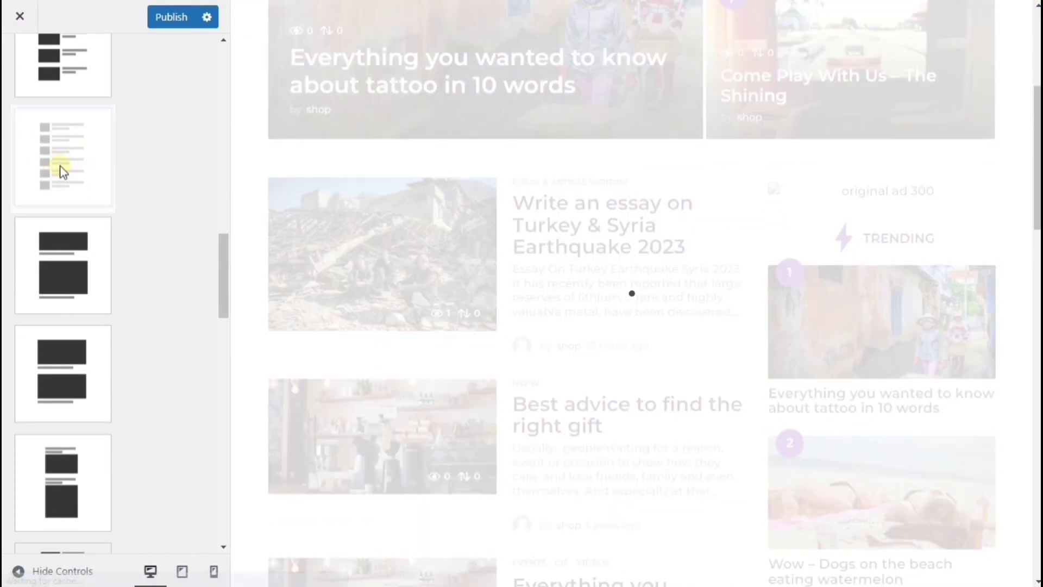
scroll(82, 330, up, 3)
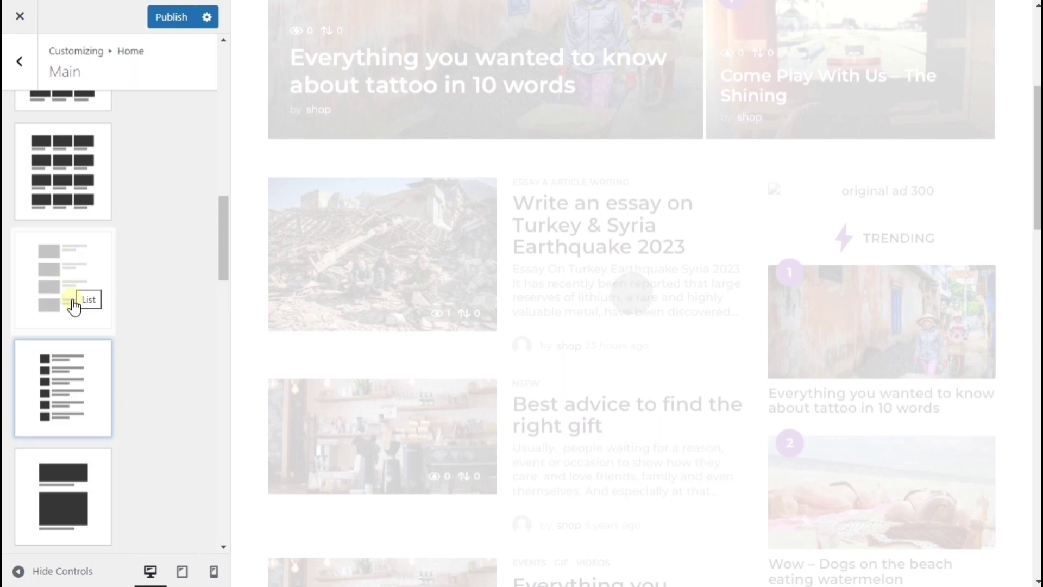
scroll(454, 194, down, 2)
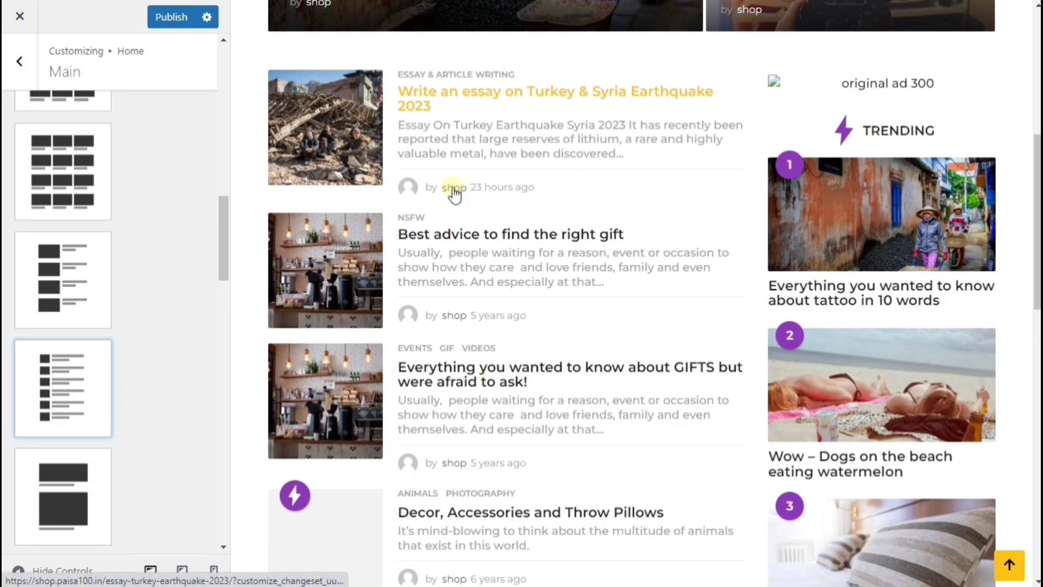
scroll(374, 188, down, 4)
scroll(373, 188, up, 5)
scroll(98, 296, up, 2)
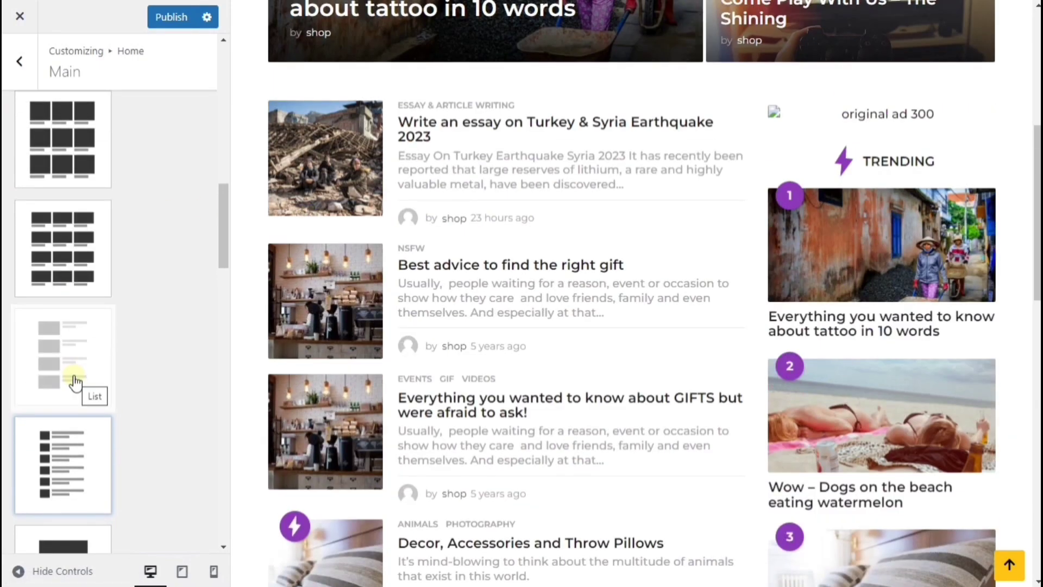
click(75, 383)
scroll(51, 163, down, 5)
click(175, 22)
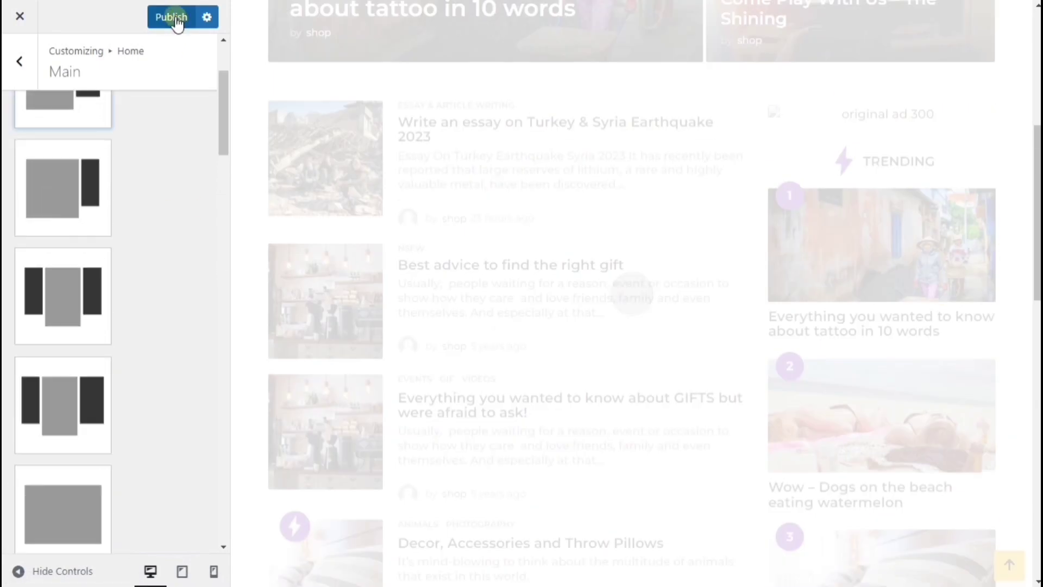
click(19, 62)
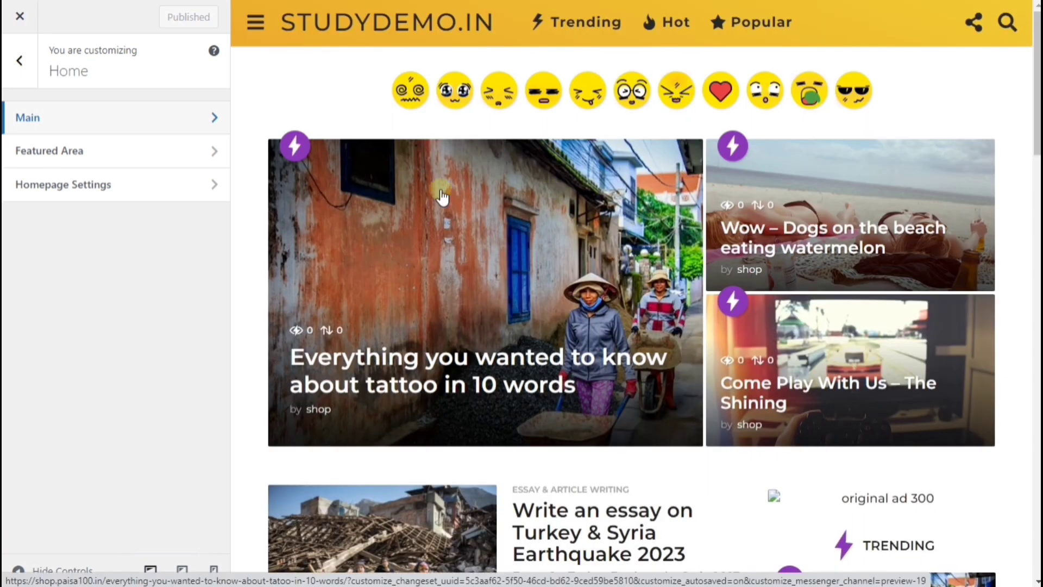
- Set the homepage Featured Area type to Disable
click(185, 158)
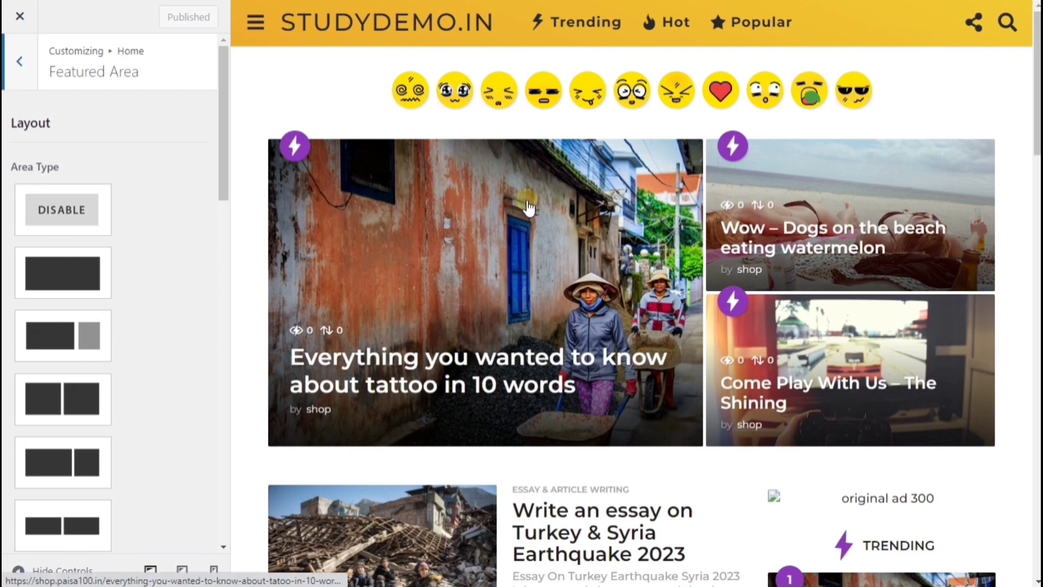
click(75, 218)
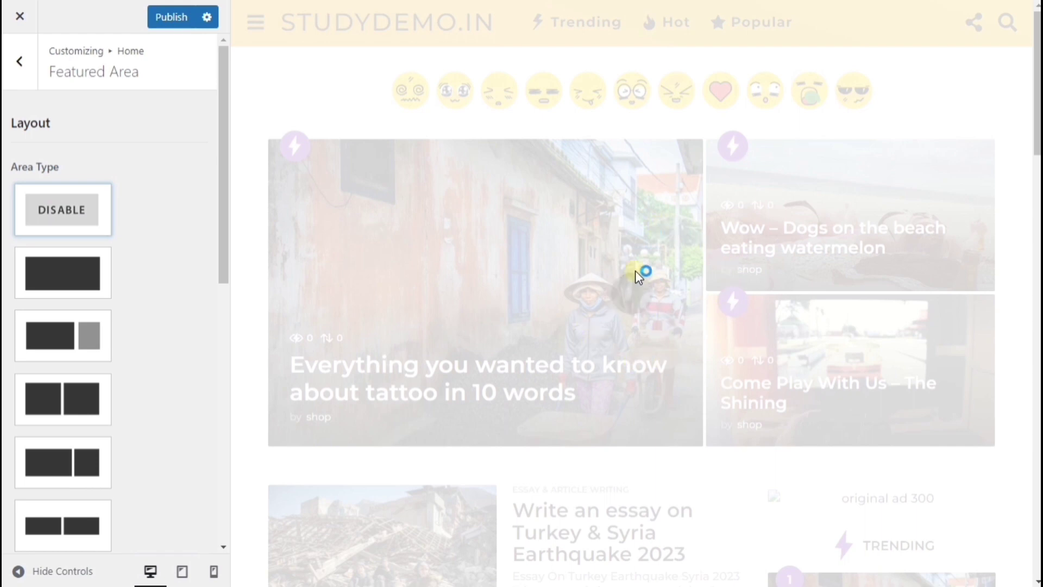
scroll(568, 288, down, 5)
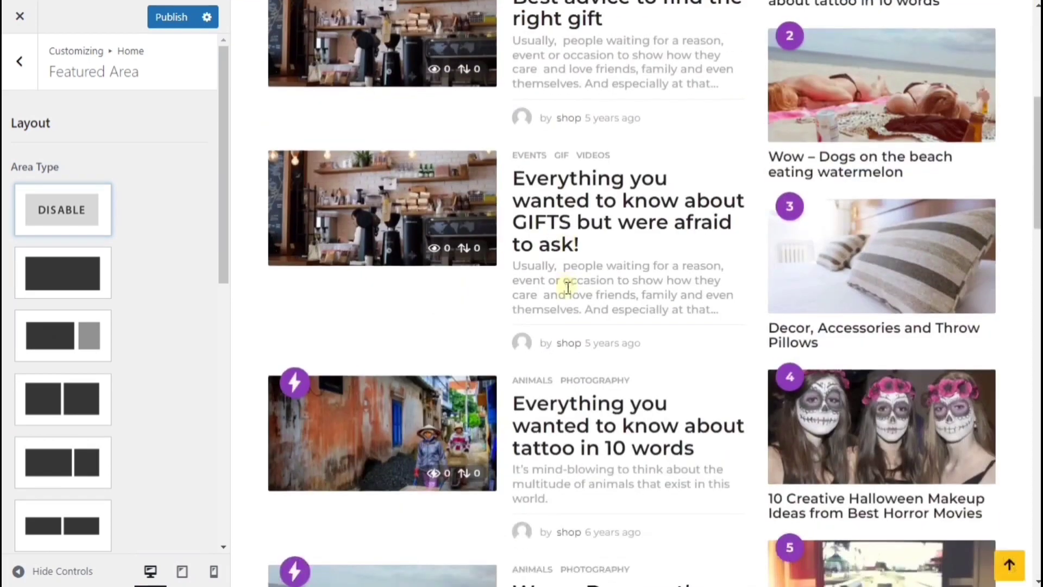
scroll(567, 288, up, 5)
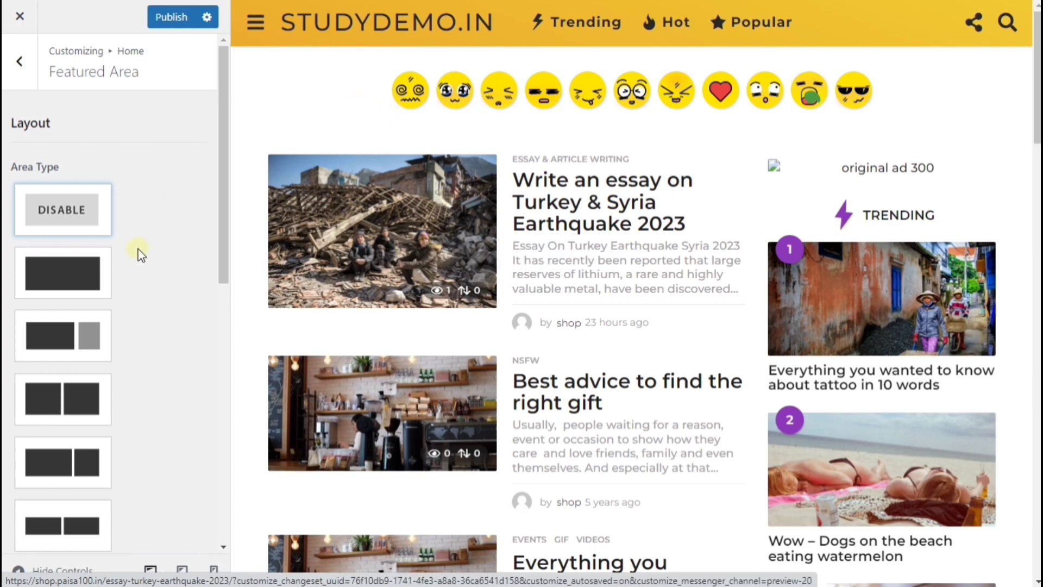
scroll(138, 248, down, 4)
scroll(136, 244, up, 4)
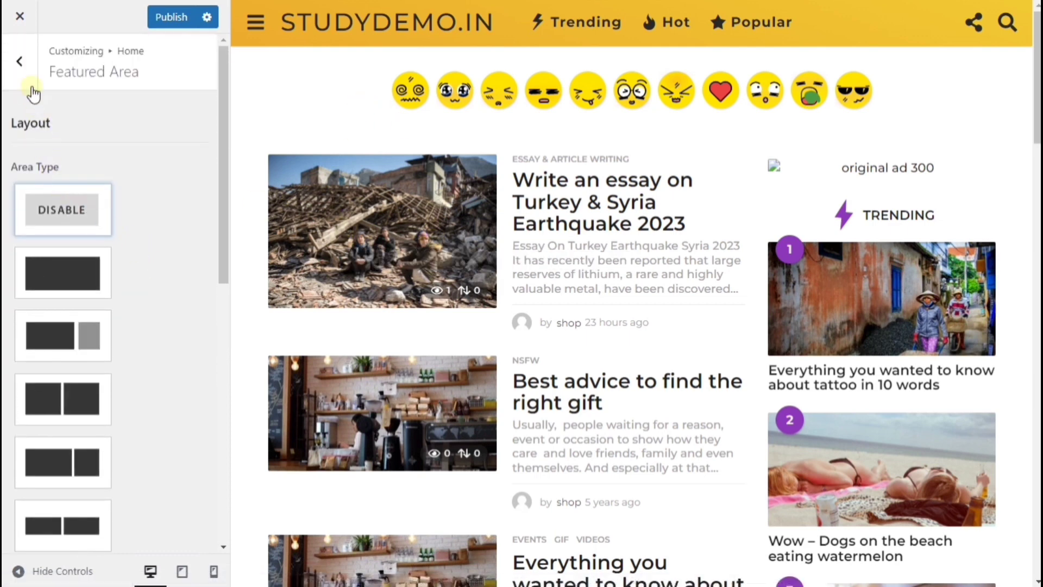
click(20, 61)
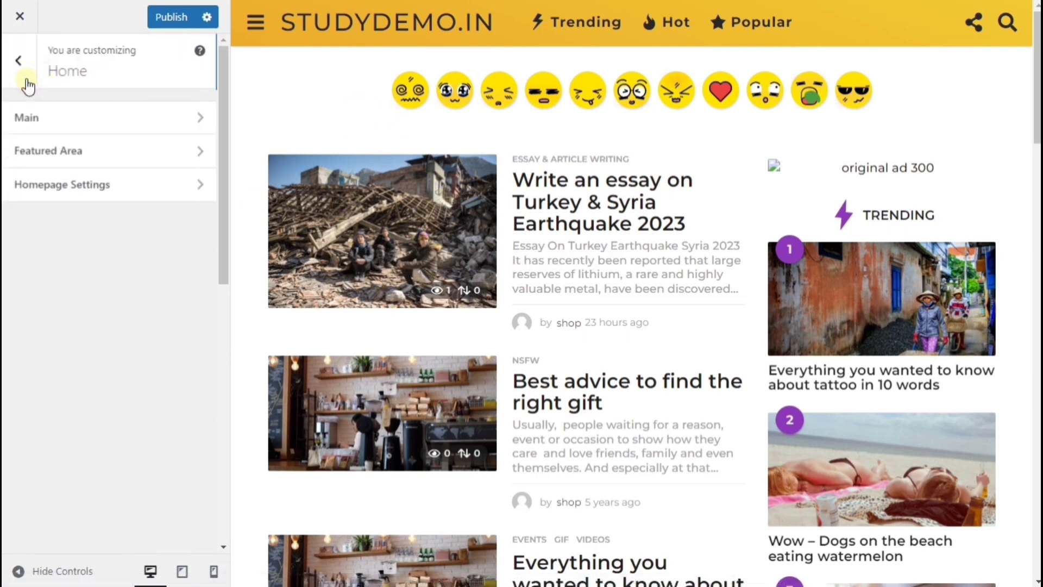
- Go to the Single Post options and preview the Turkey & Syria Earthquake 2023 essay
click(59, 198)
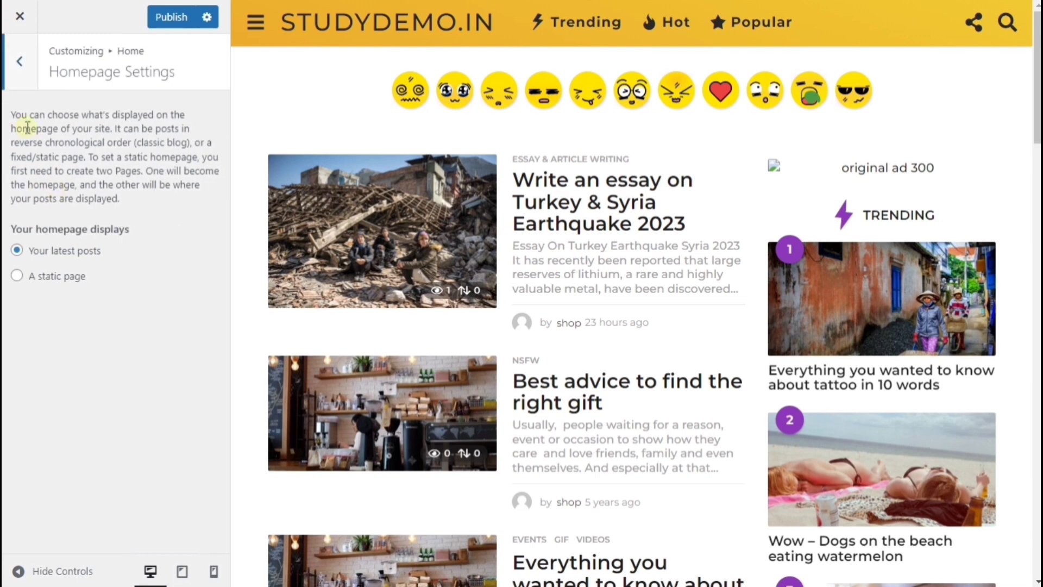
click(21, 59)
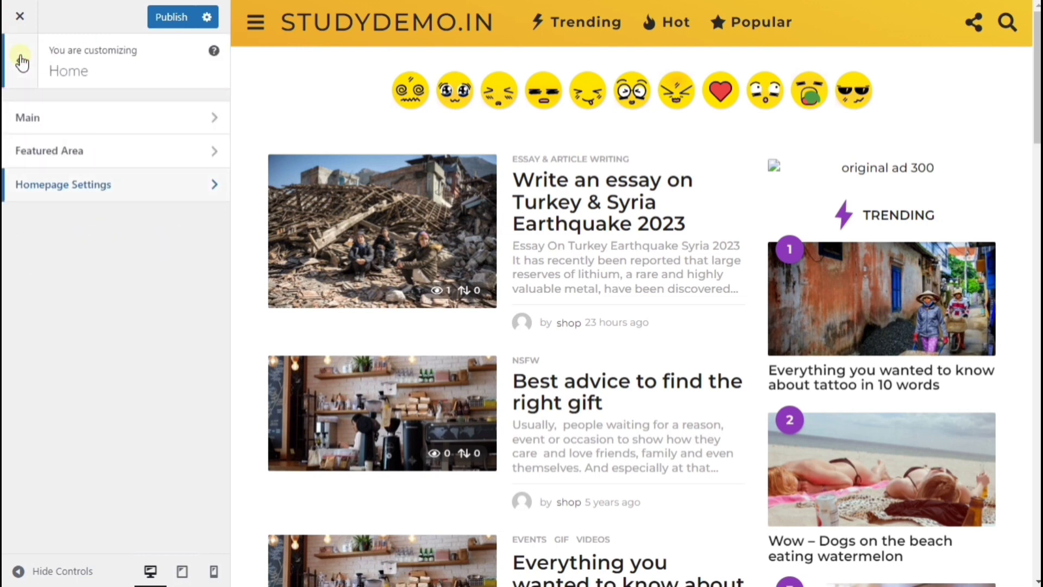
click(21, 56)
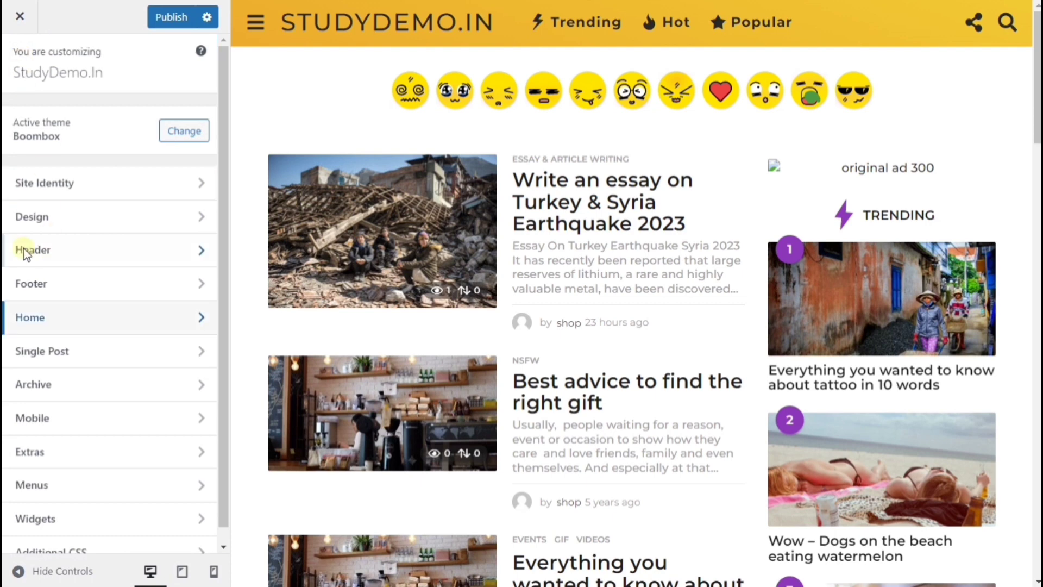
scroll(59, 326, down, 1)
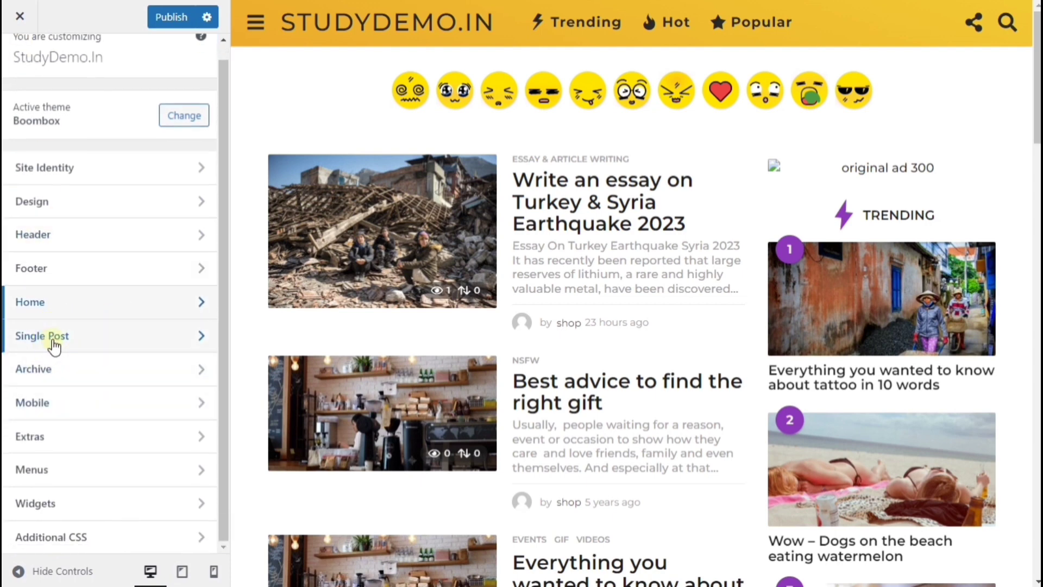
click(54, 340)
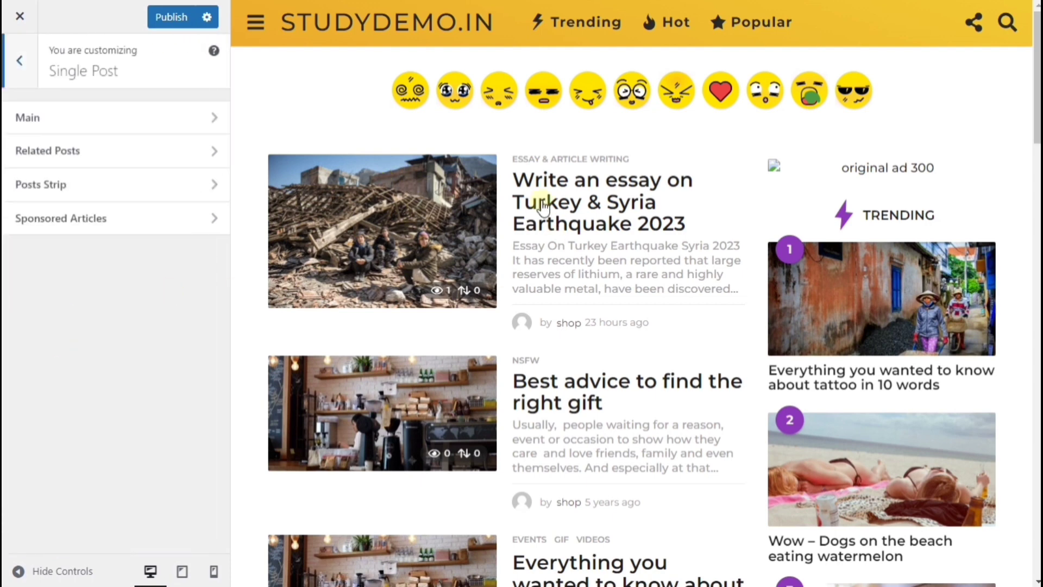
click(526, 211)
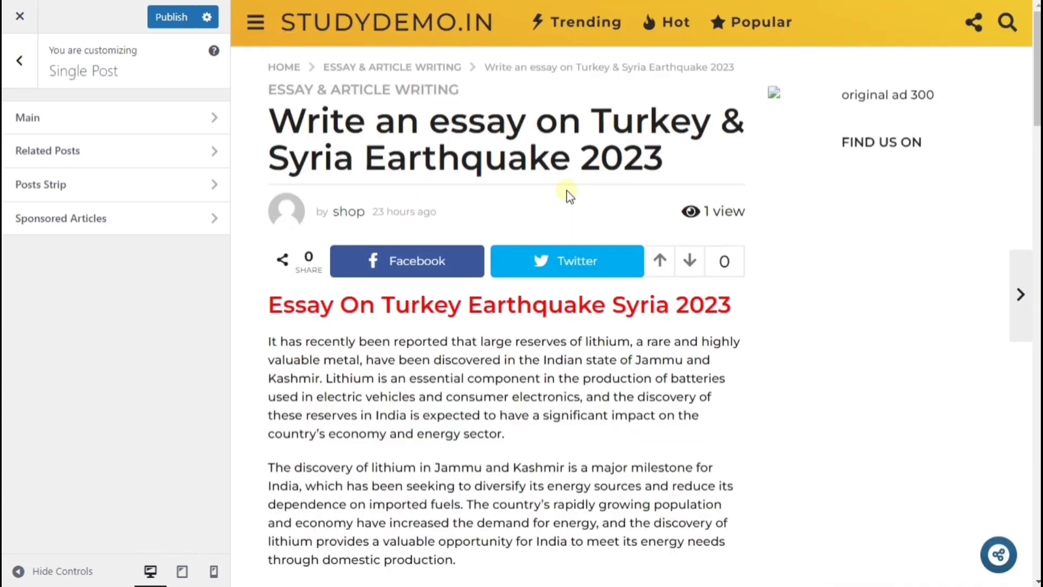
- Show Single Post > Main with the Sidebar Orientation, Featured Media and Template settings in view
scroll(645, 333, down, 3)
scroll(616, 326, up, 3)
click(58, 117)
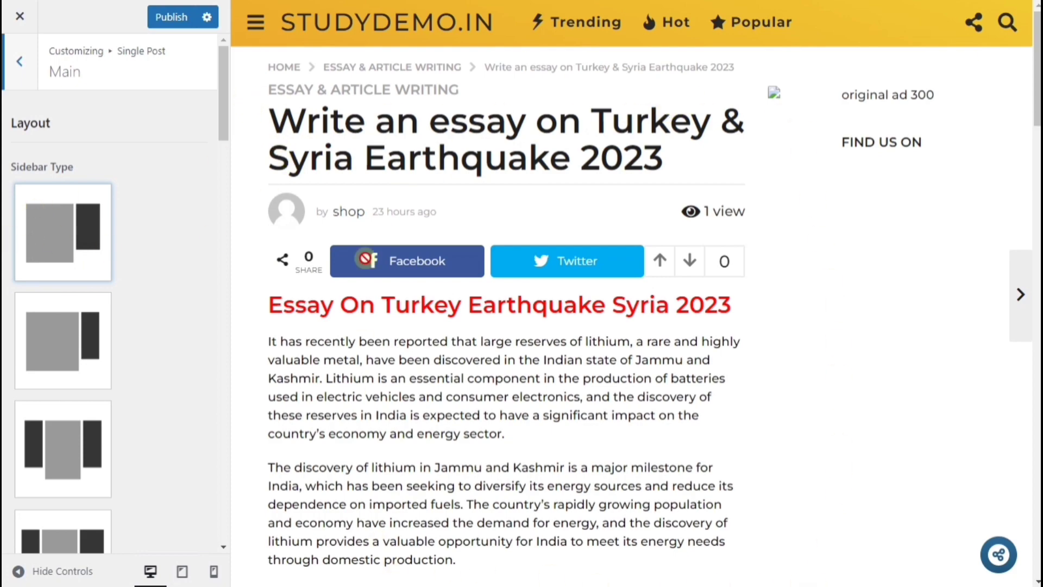
scroll(902, 228, down, 5)
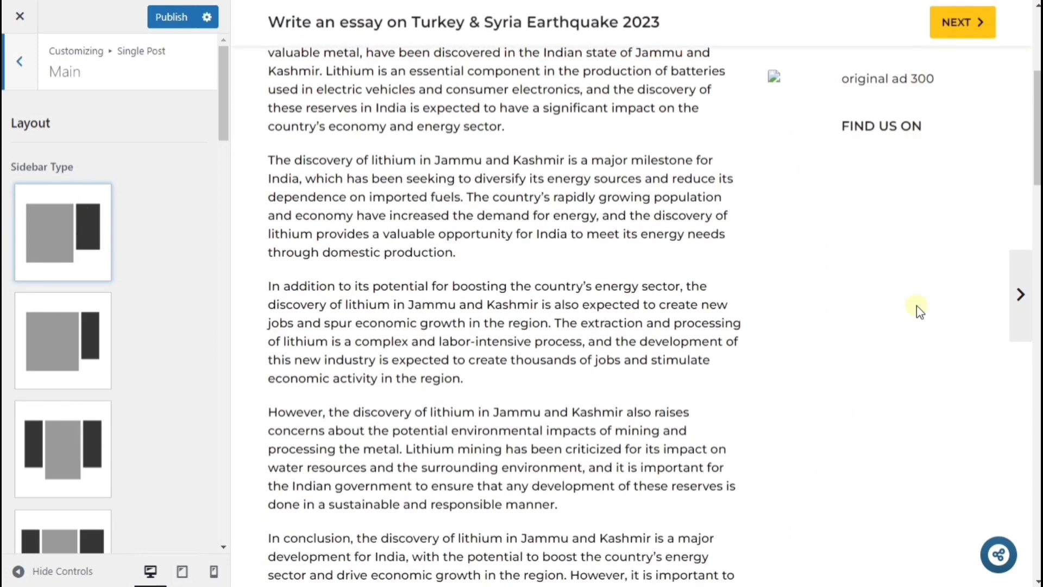
scroll(870, 392, down, 4)
scroll(858, 380, up, 9)
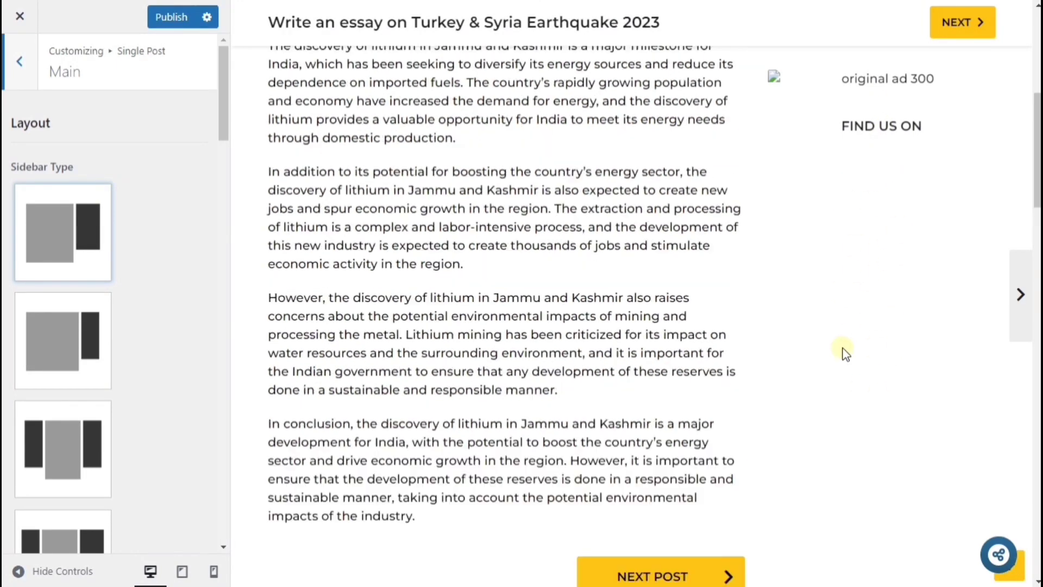
scroll(41, 245, down, 6)
scroll(45, 266, down, 4)
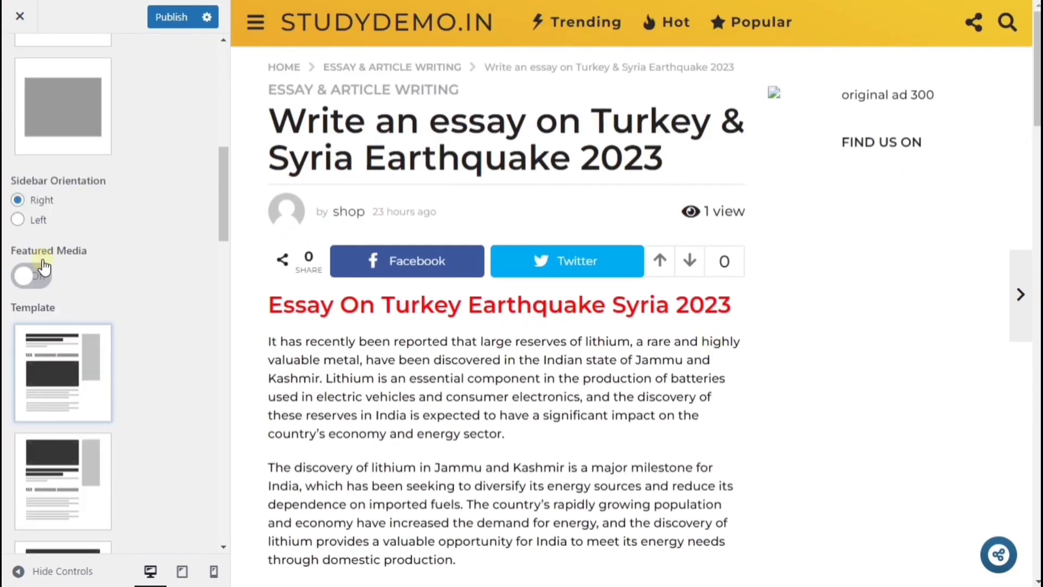
scroll(131, 256, down, 1)
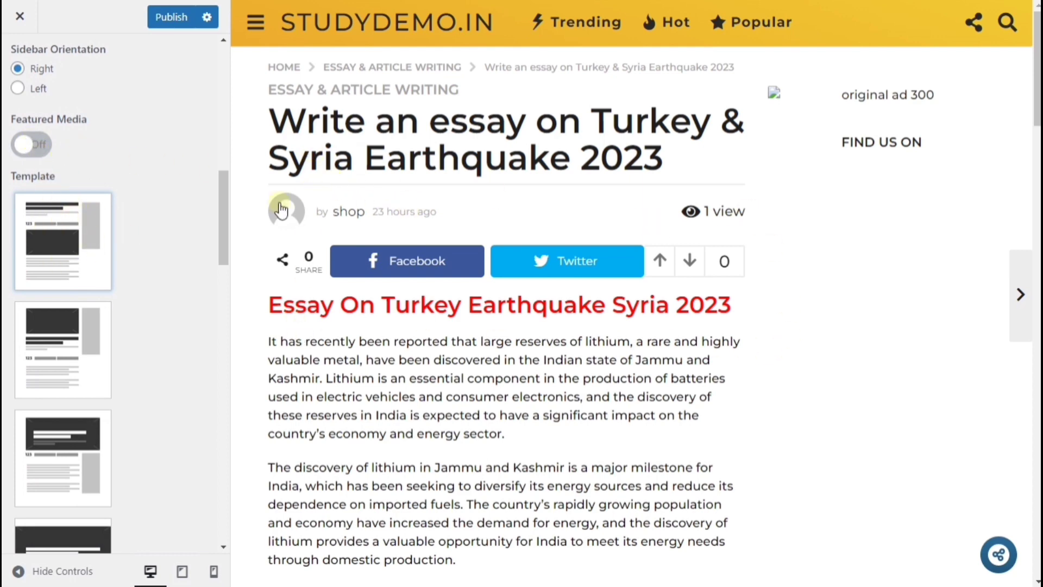
- Switch single-post Featured Media to On
click(27, 145)
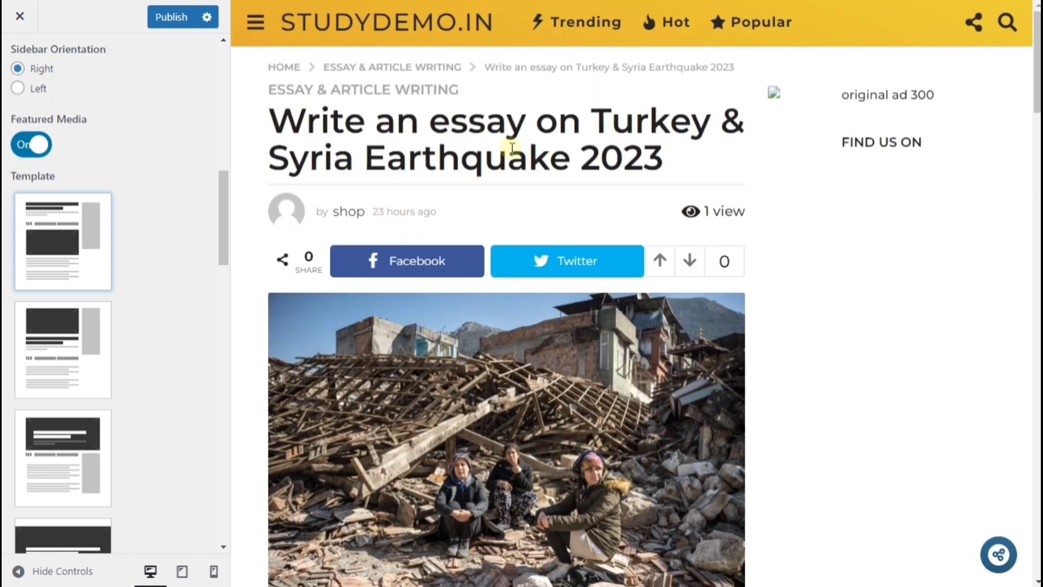
scroll(494, 237, down, 4)
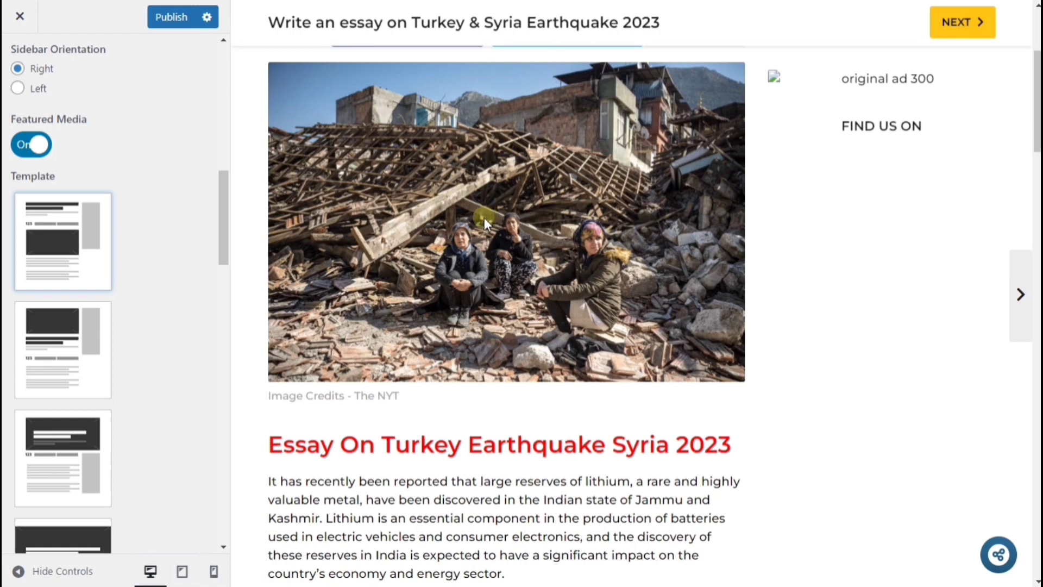
scroll(484, 217, up, 5)
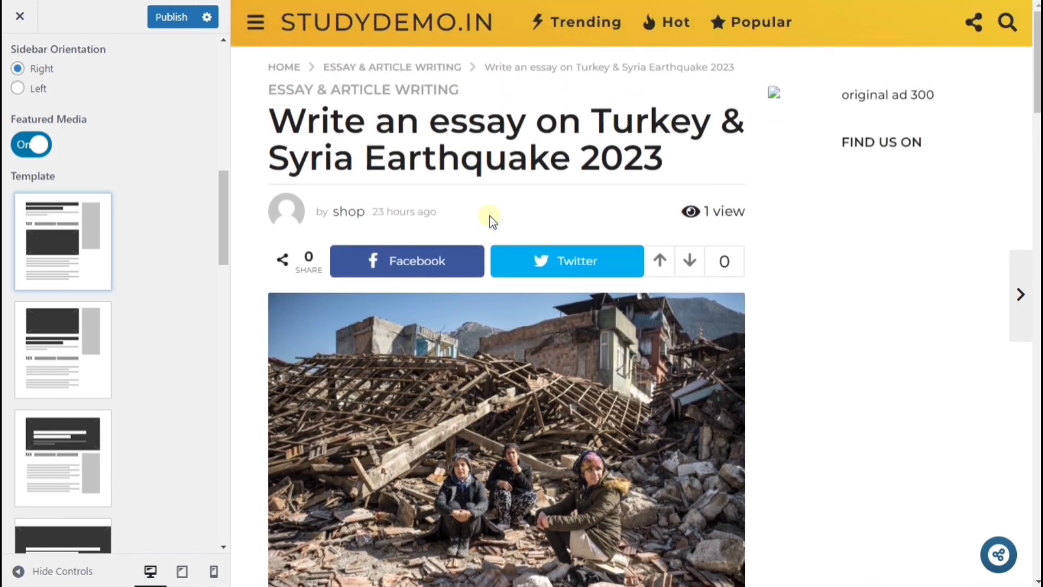
scroll(508, 197, down, 6)
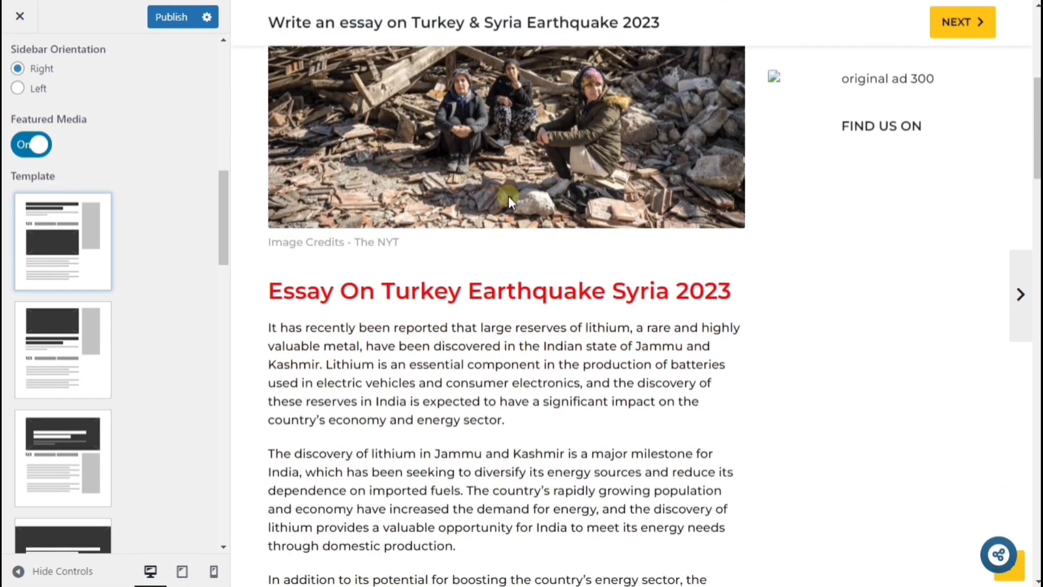
scroll(380, 107, up, 3)
scroll(565, 337, down, 3)
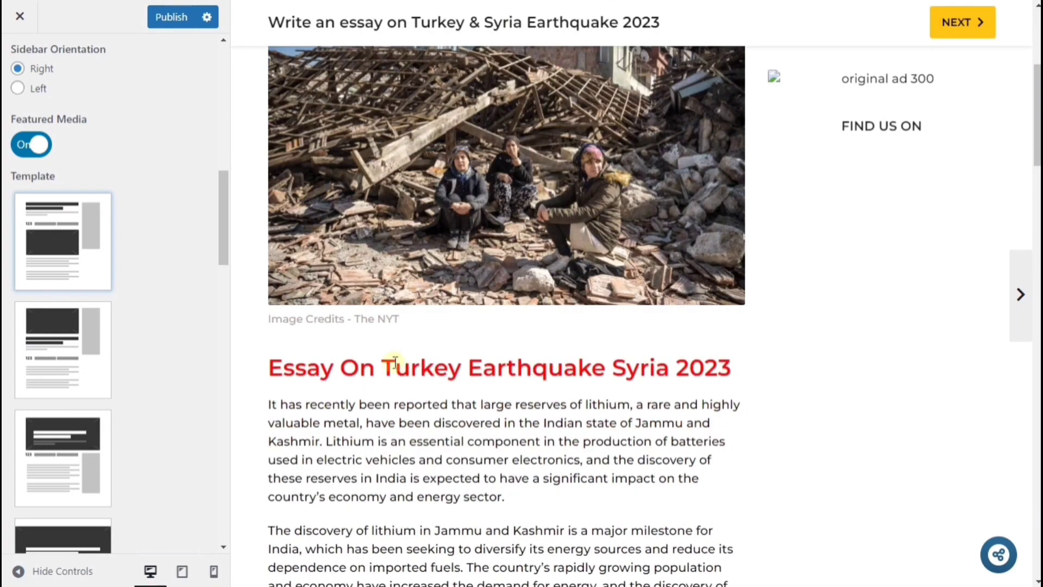
- Check the preview's earthquake featured image and its Image Credits caption
drag(401, 321, 283, 320)
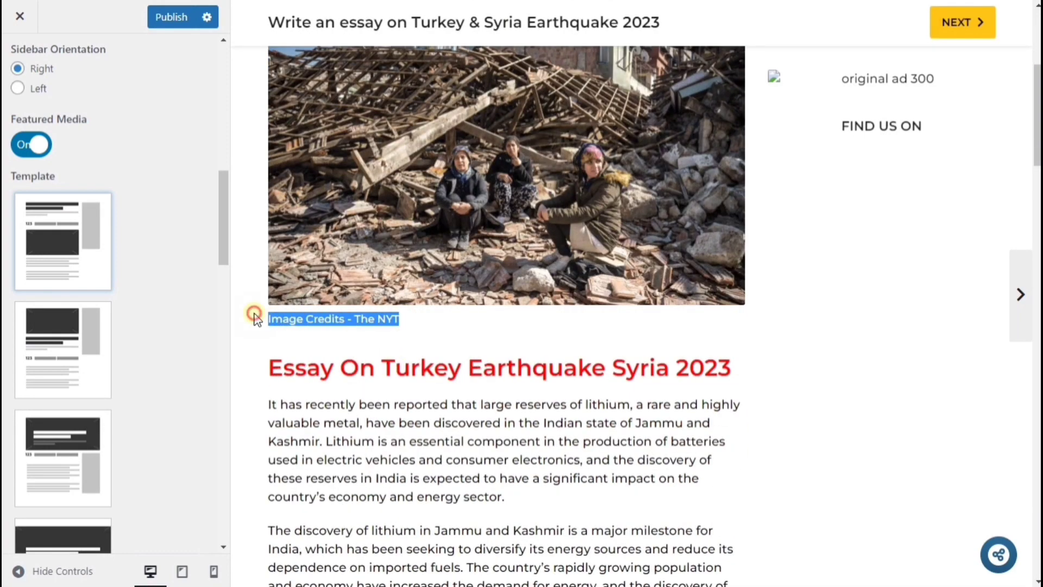
click(257, 317)
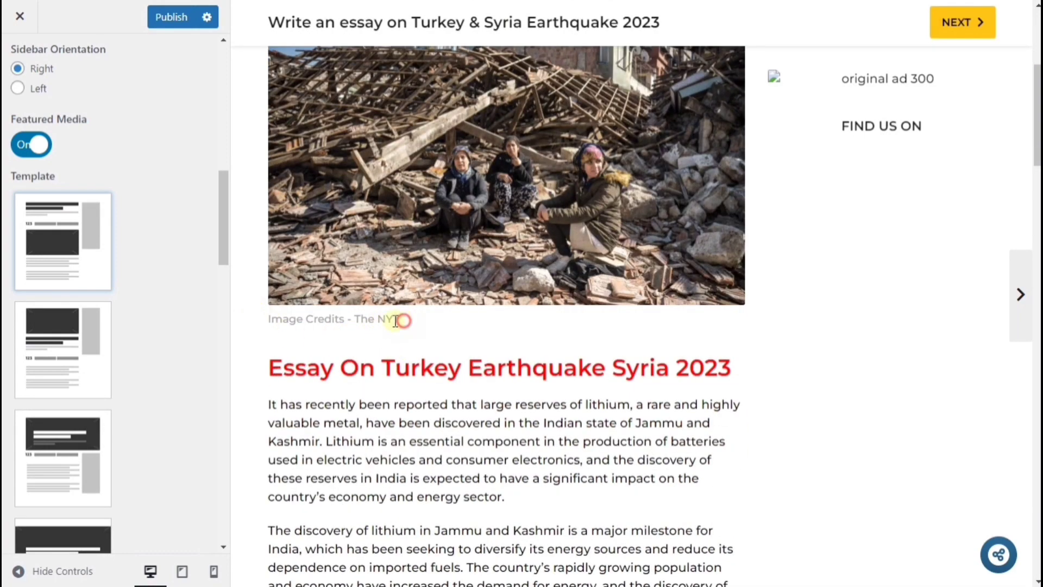
drag(396, 321, 272, 322)
click(439, 328)
scroll(367, 230, up, 3)
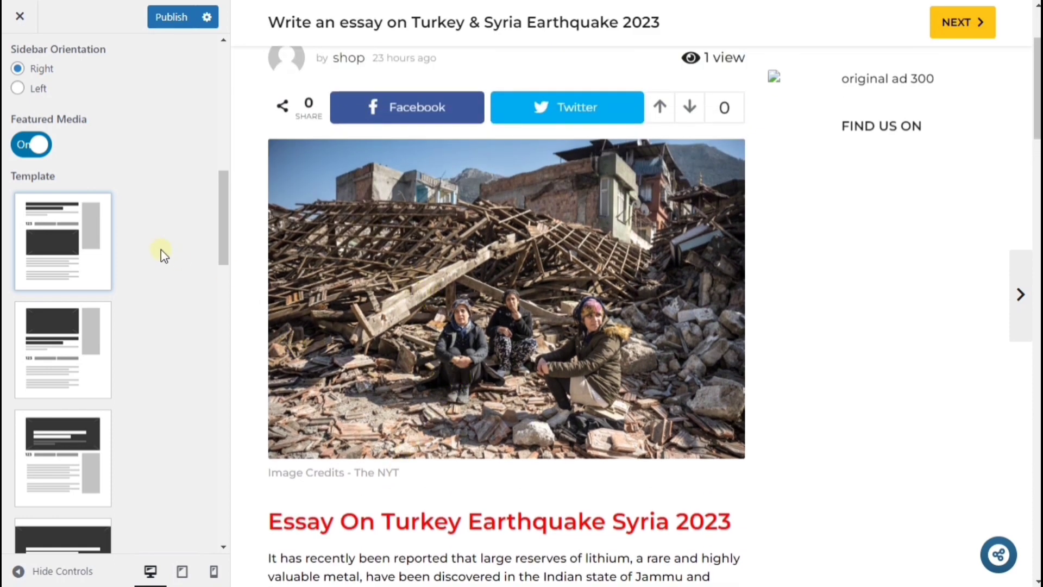
scroll(82, 240, down, 1)
scroll(82, 239, down, 5)
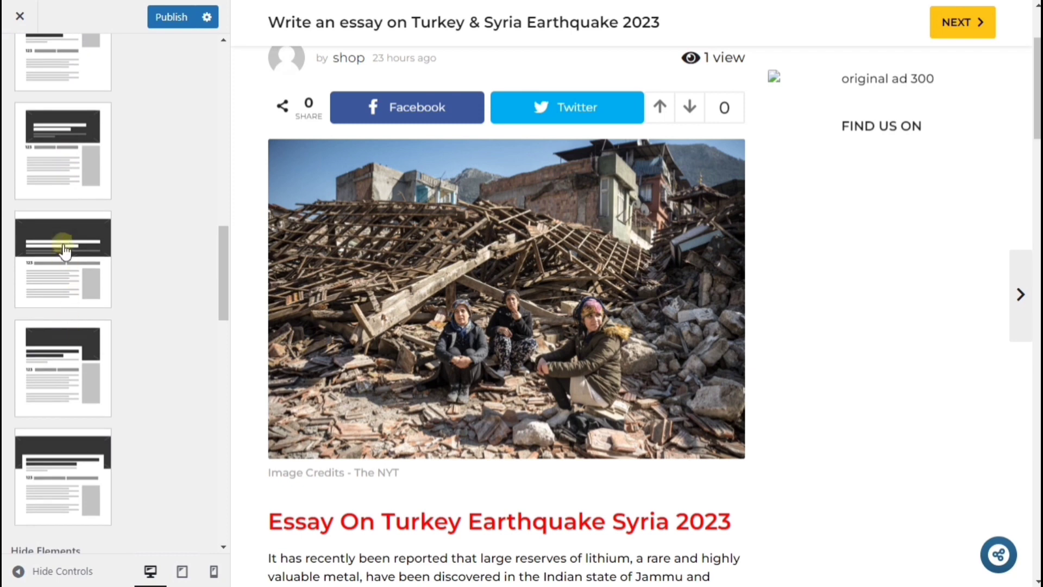
scroll(71, 229, down, 4)
scroll(87, 255, up, 3)
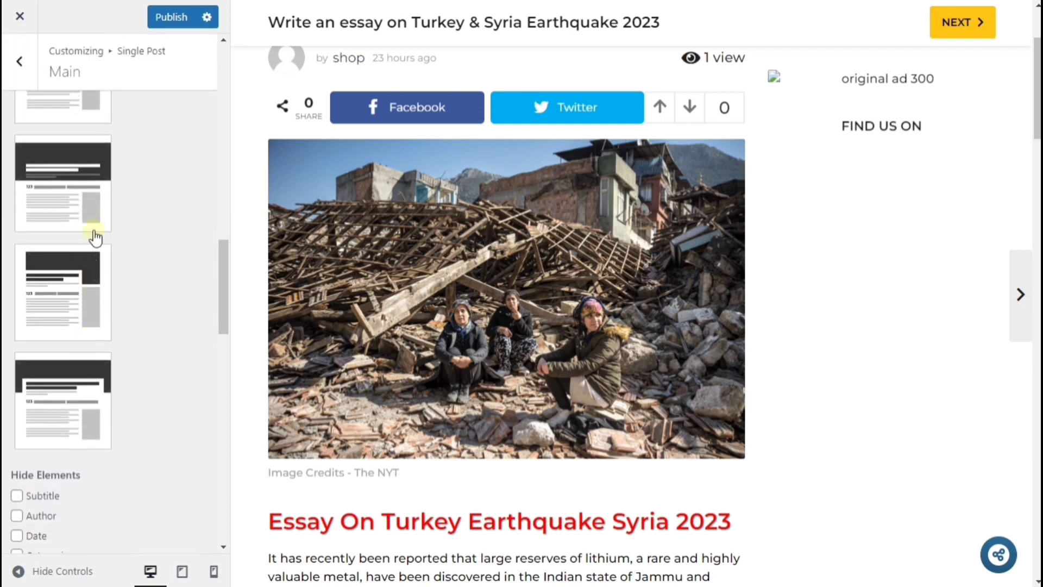
click(76, 172)
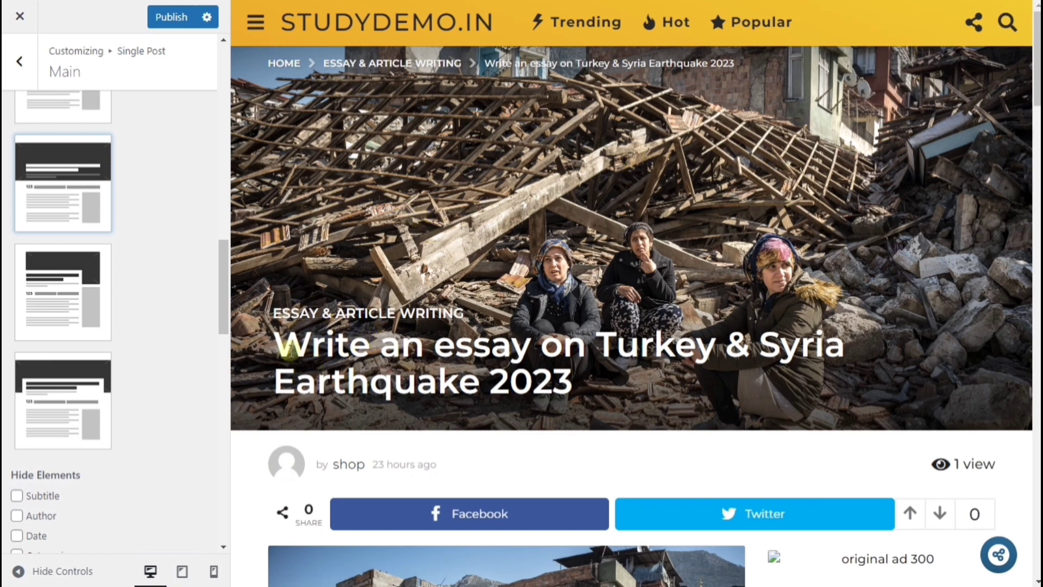
triple_click(470, 358)
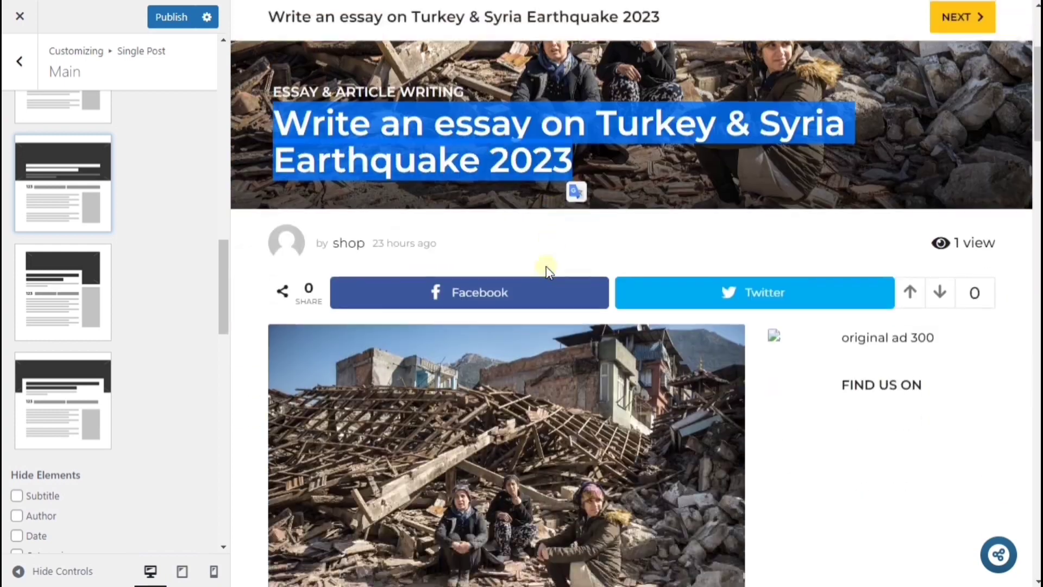
scroll(550, 265, down, 4)
scroll(550, 254, down, 4)
scroll(429, 282, up, 8)
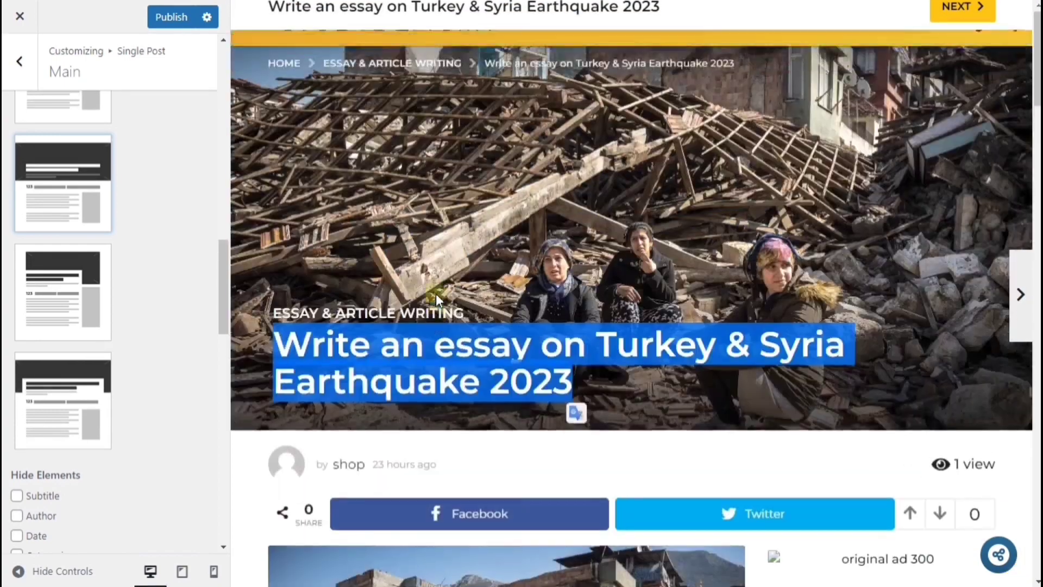
click(552, 190)
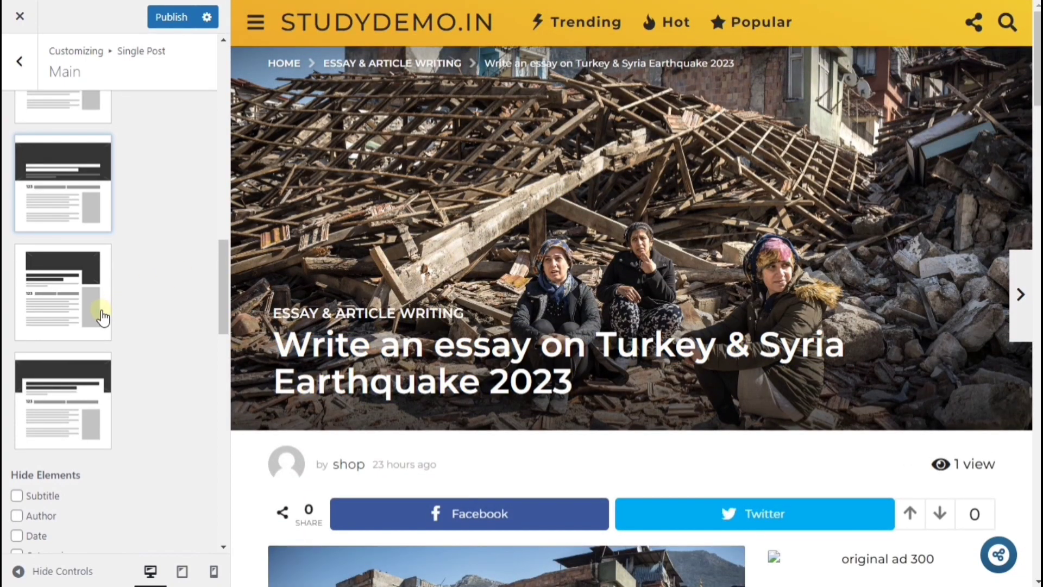
scroll(103, 318, up, 5)
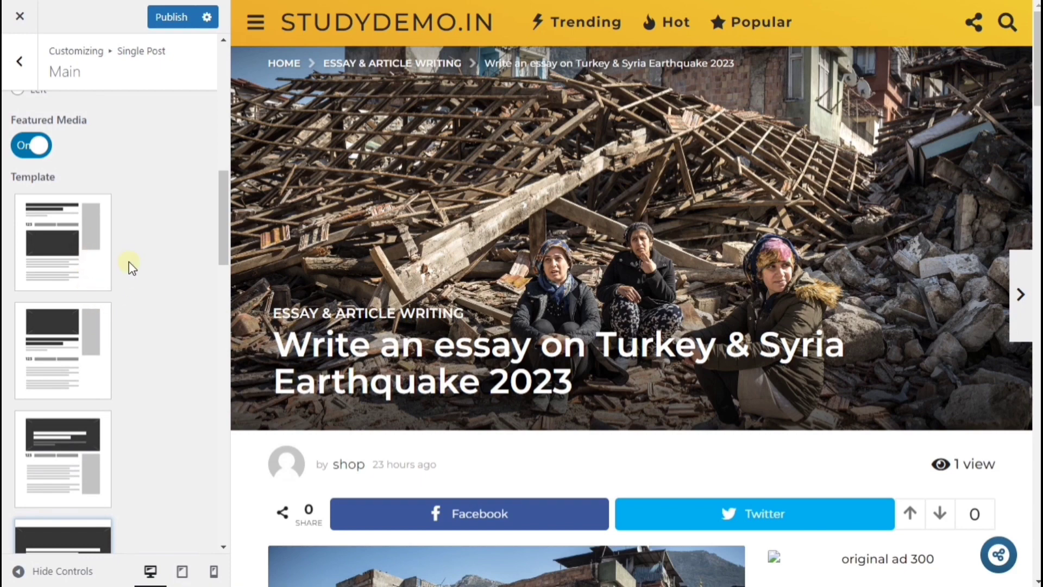
scroll(130, 266, up, 2)
click(71, 323)
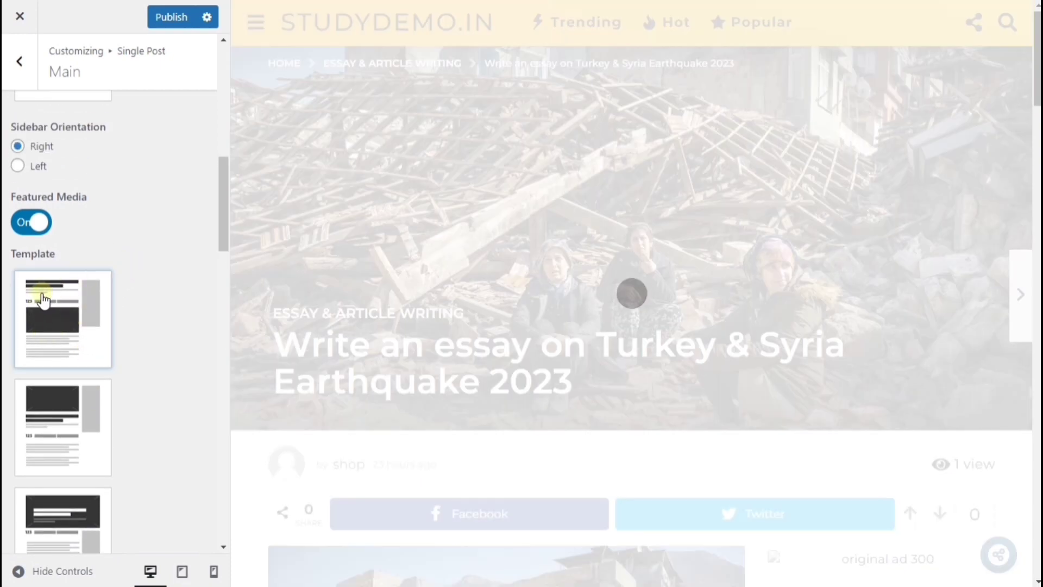
scroll(163, 268, down, 9)
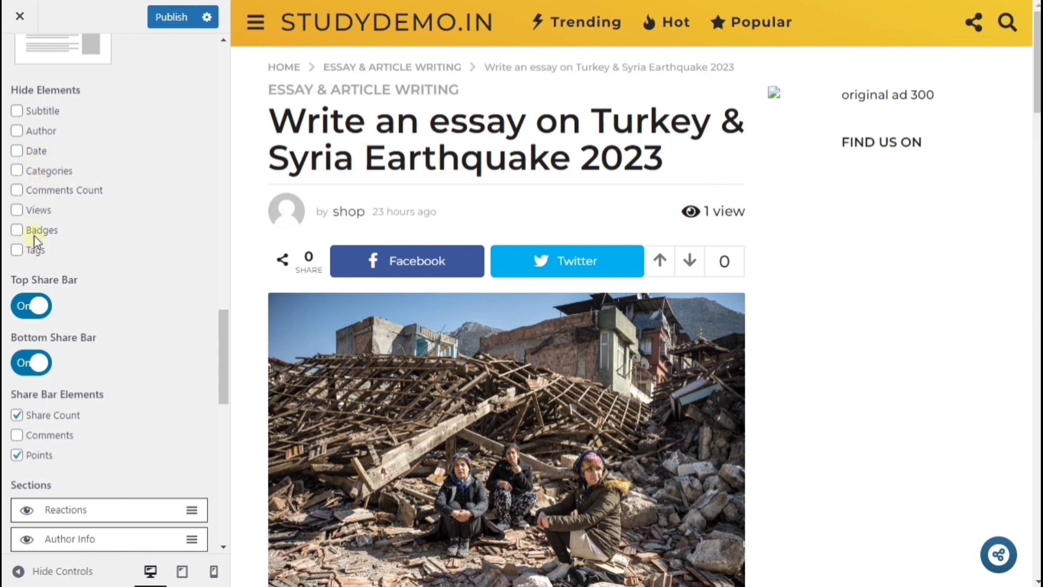
- Hide the view counter on single posts
click(17, 210)
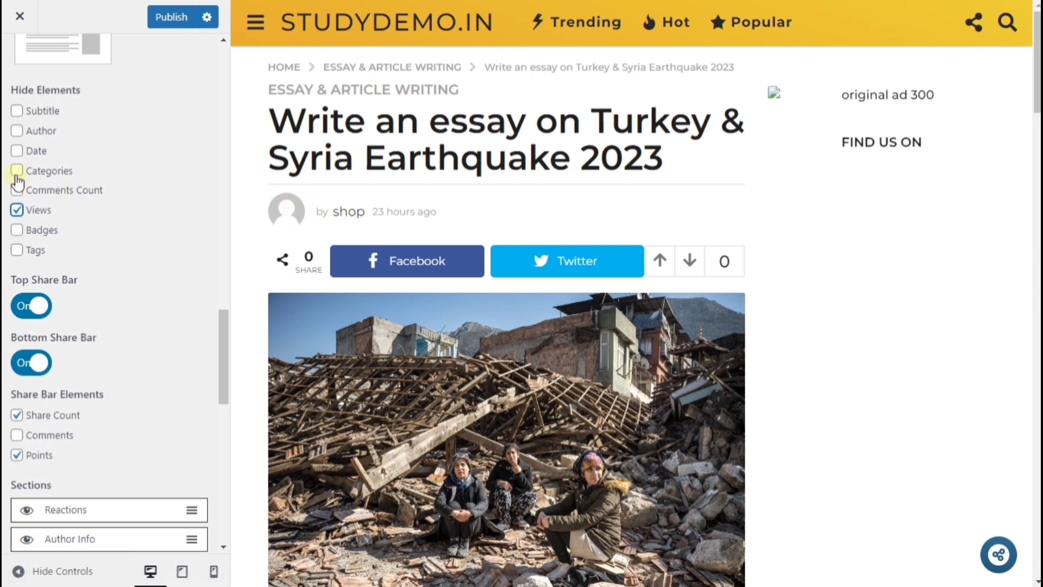
scroll(525, 202, down, 8)
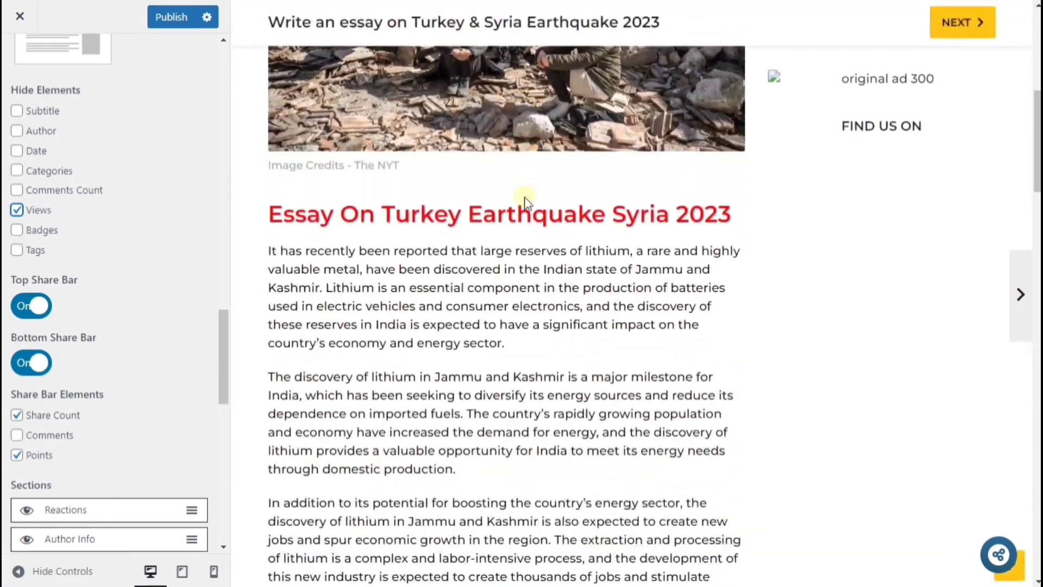
scroll(522, 202, up, 8)
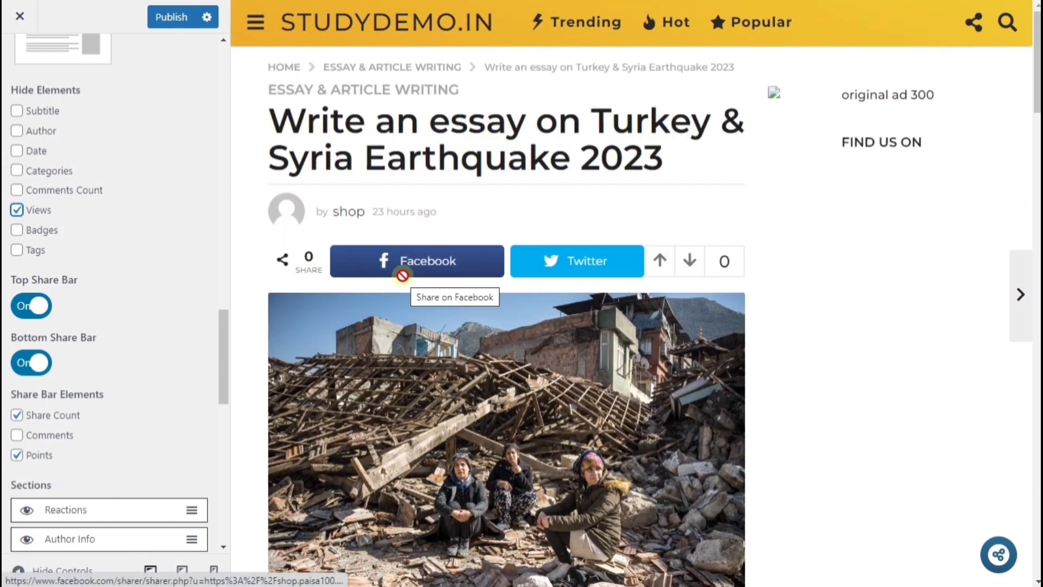
scroll(326, 261, down, 2)
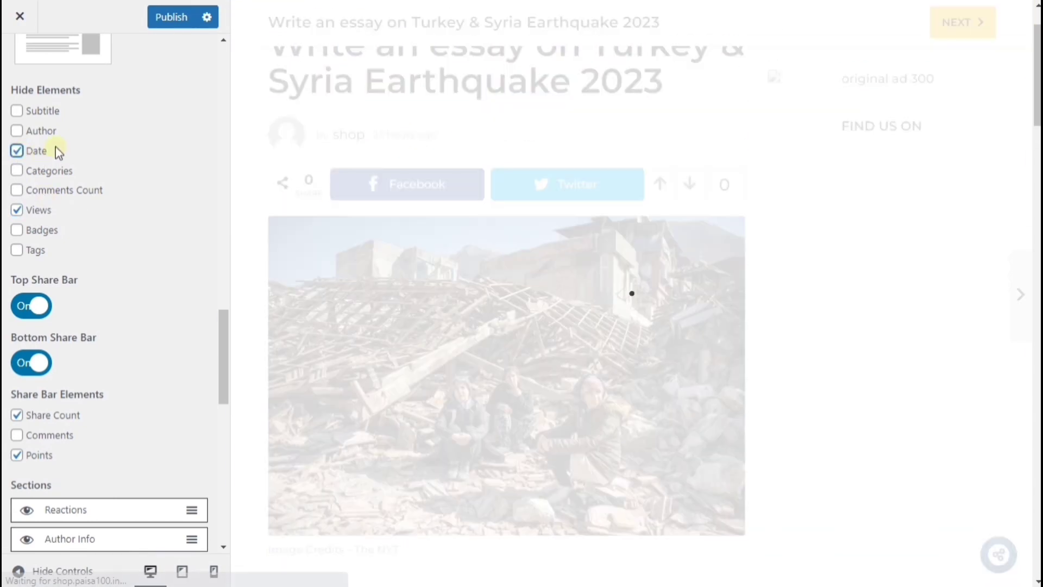
scroll(100, 177, down, 3)
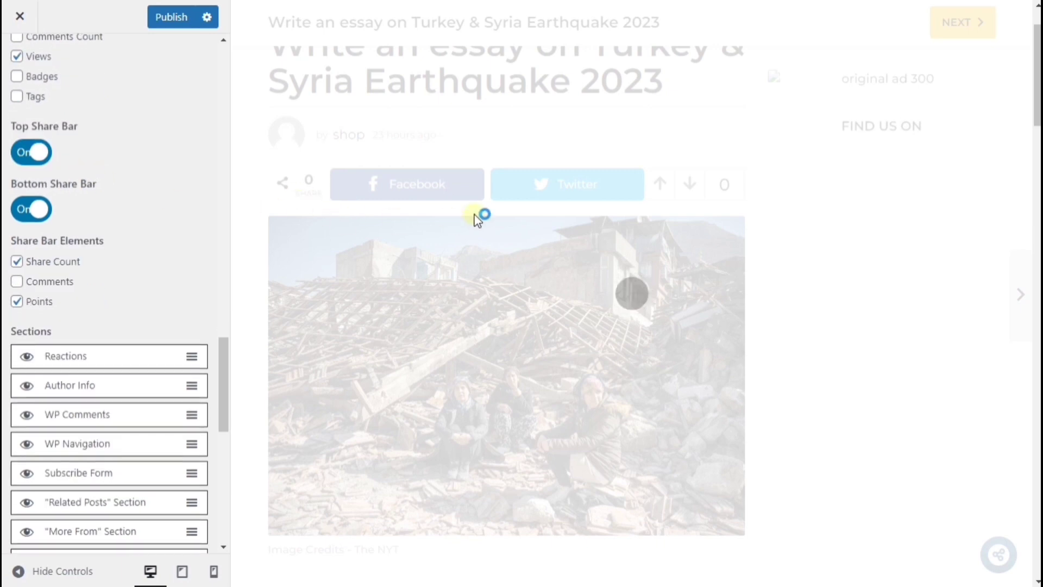
scroll(28, 263, up, 5)
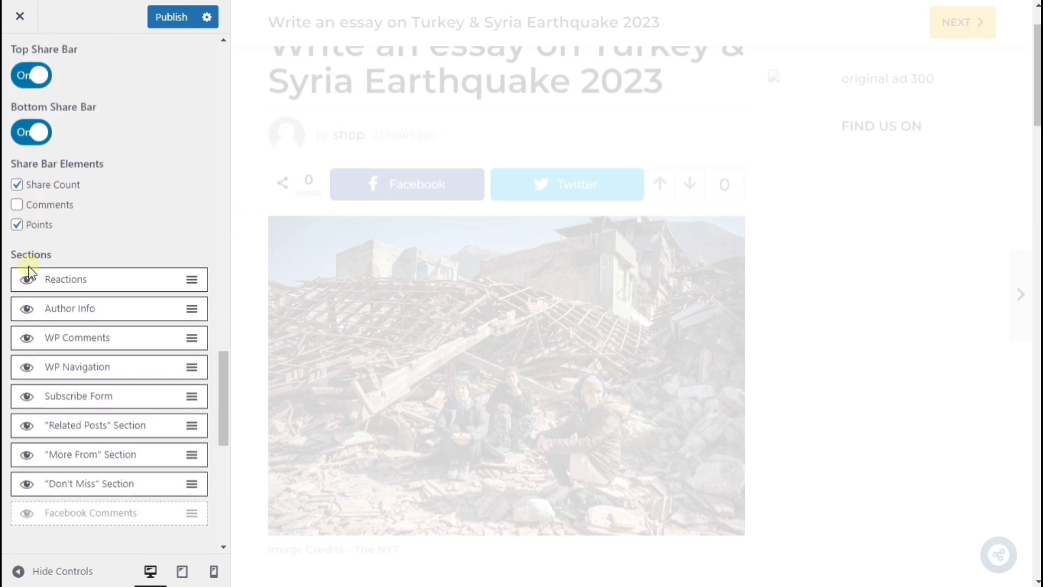
- Hide the Date on single posts and review the Next/Prev, Floating Navbar and Side Navigation toggles
click(13, 286)
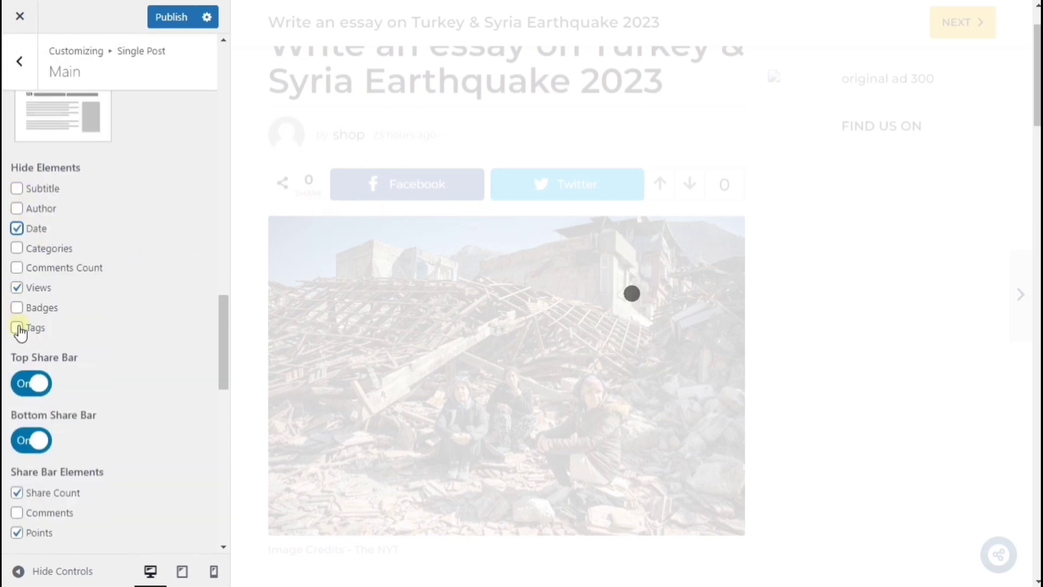
scroll(97, 206, down, 3)
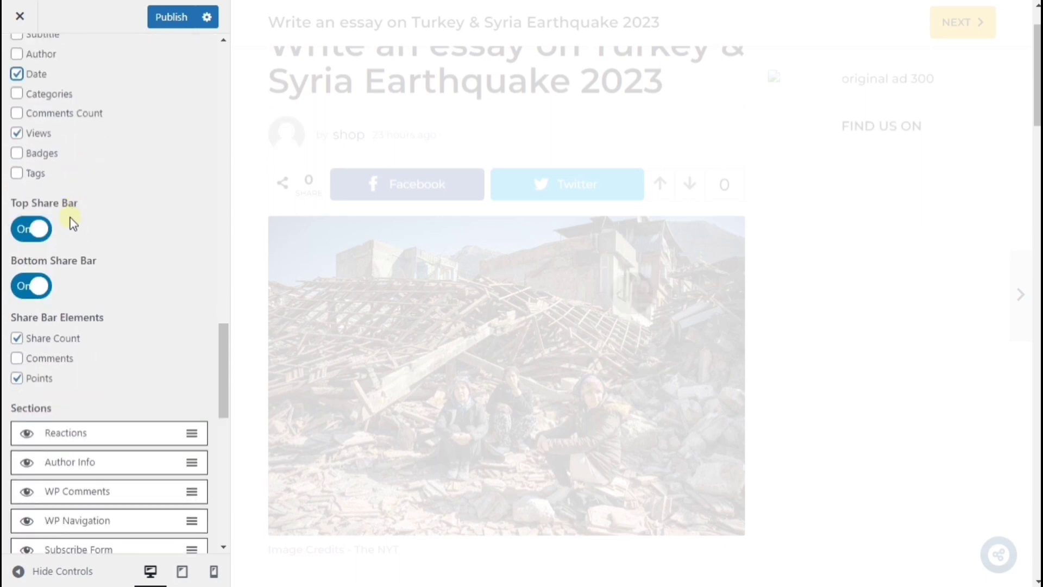
scroll(63, 232, down, 2)
scroll(553, 272, up, 2)
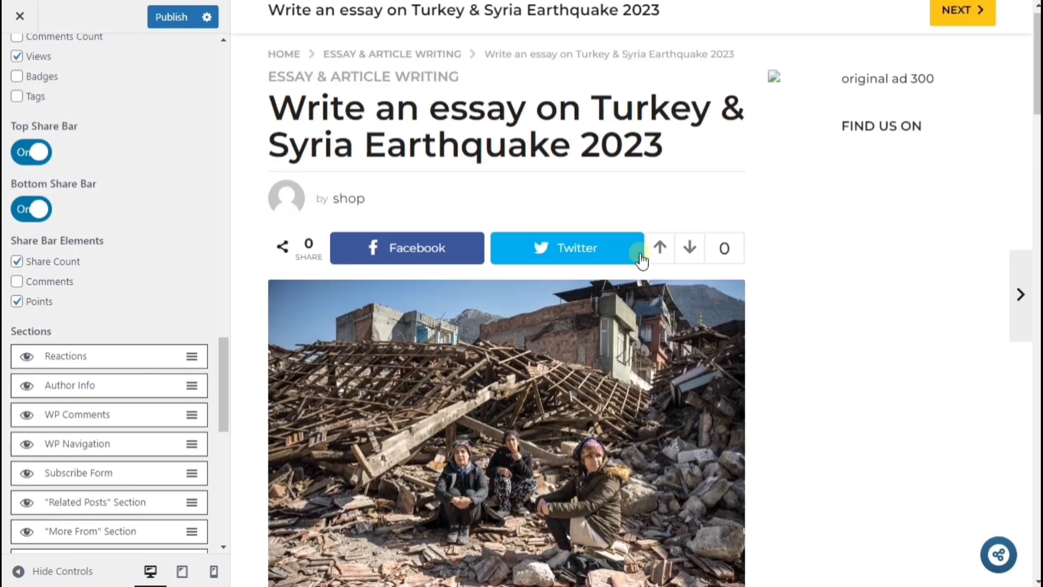
scroll(99, 214, down, 3)
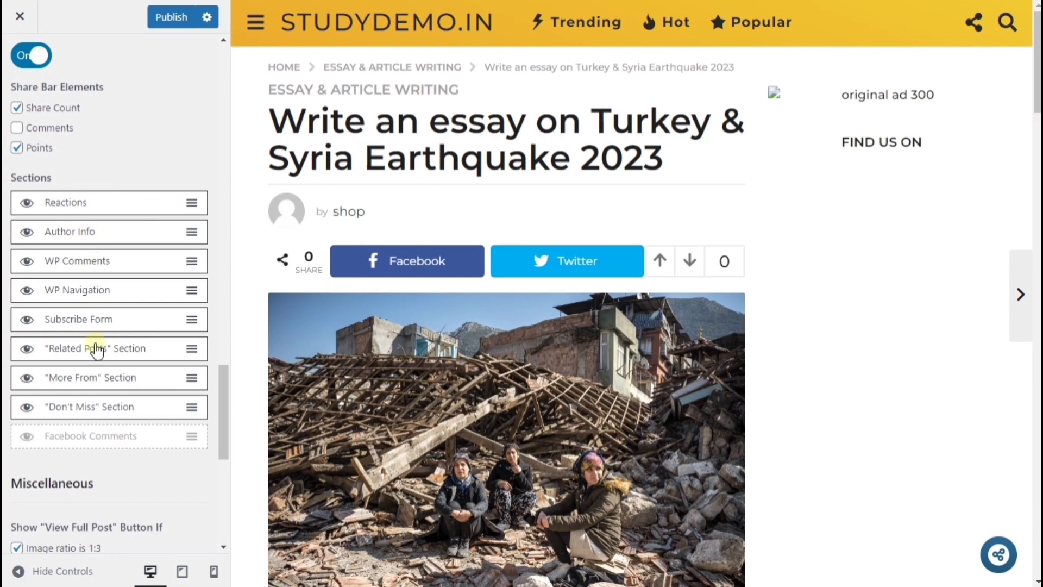
scroll(344, 278, down, 15)
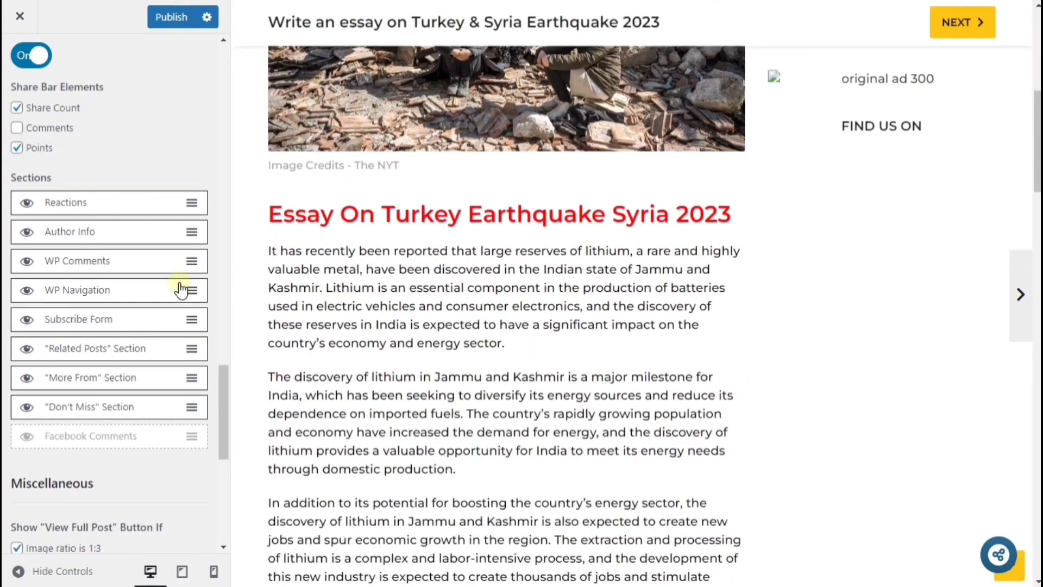
scroll(164, 338, down, 6)
scroll(164, 338, down, 2)
scroll(407, 280, down, 2)
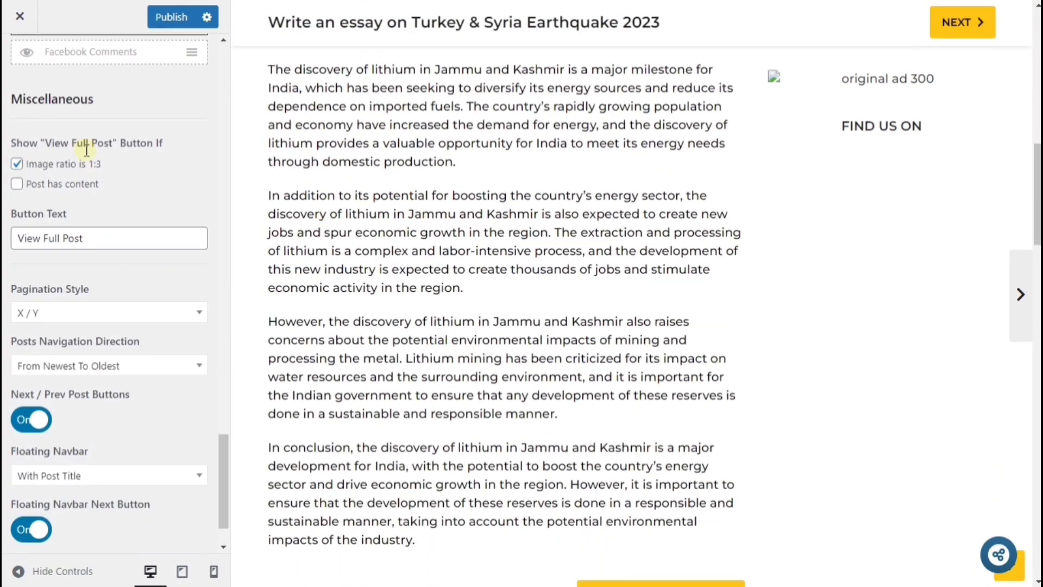
scroll(75, 210, down, 2)
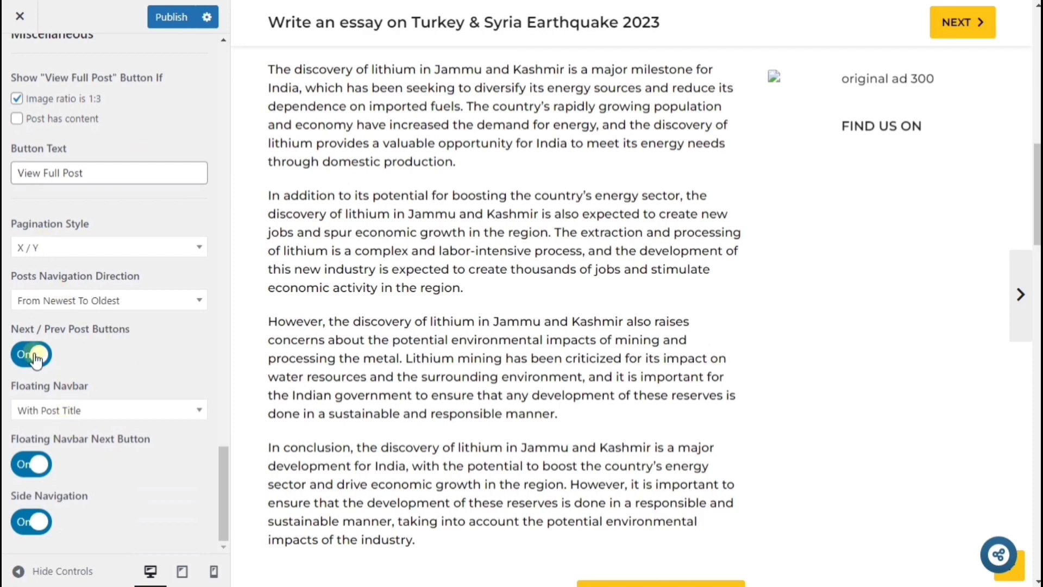
scroll(464, 263, up, 15)
scroll(49, 195, up, 13)
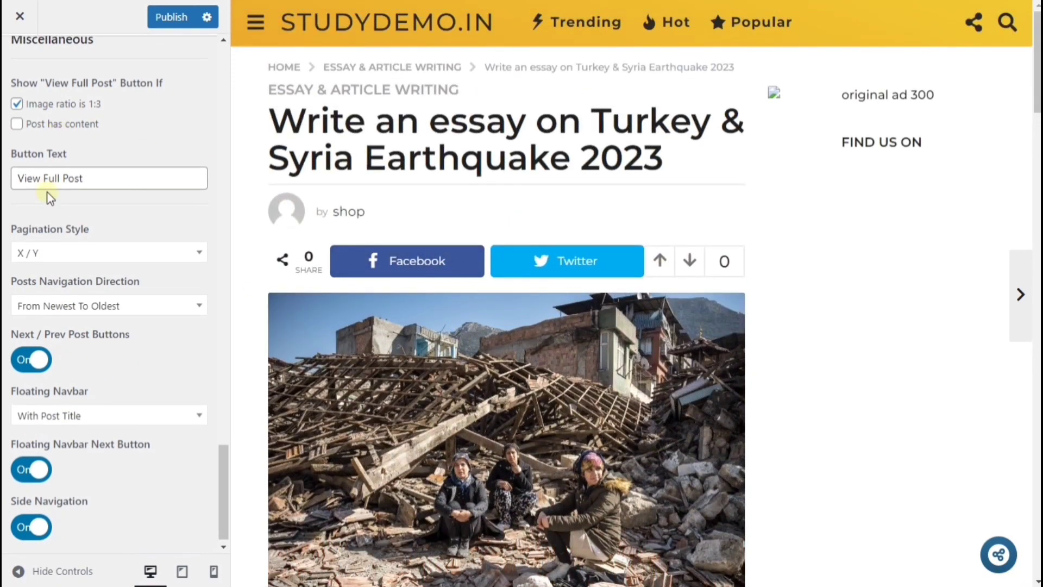
- Leave Single Post > Main and scroll the preview to the Don't Miss heading
click(19, 60)
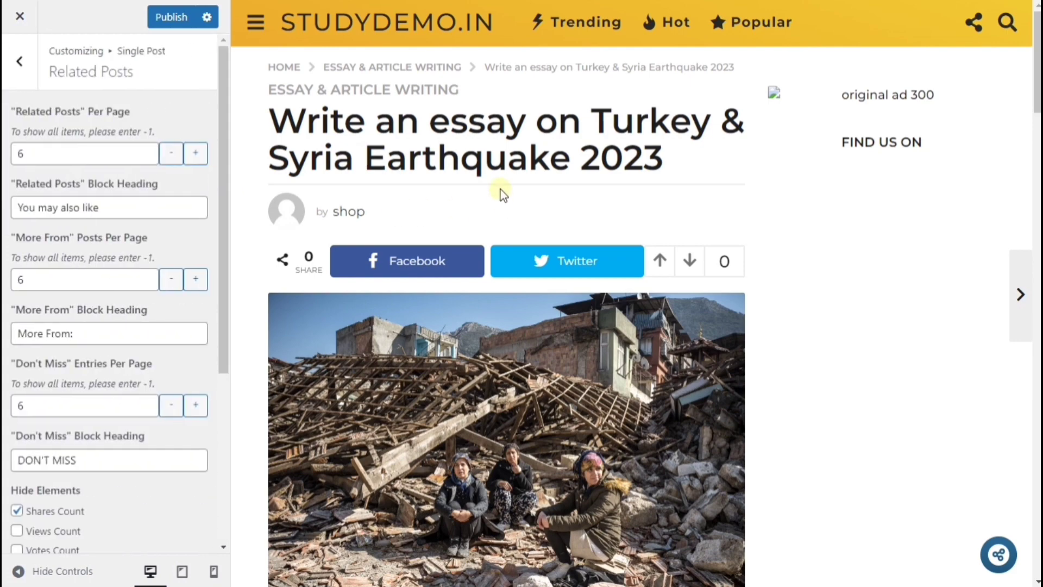
scroll(485, 226, down, 10)
scroll(485, 226, down, 20)
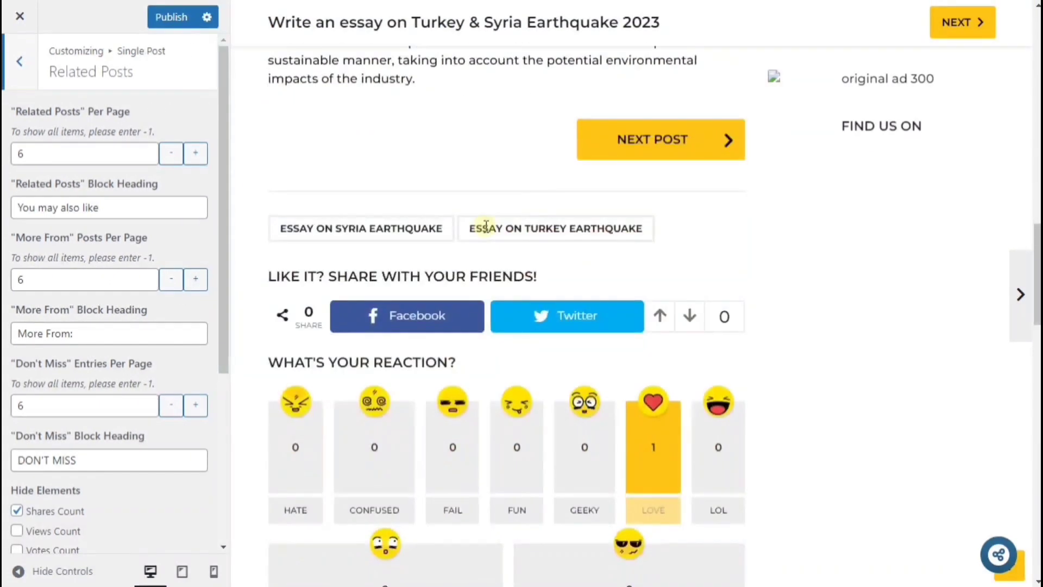
scroll(487, 232, down, 6)
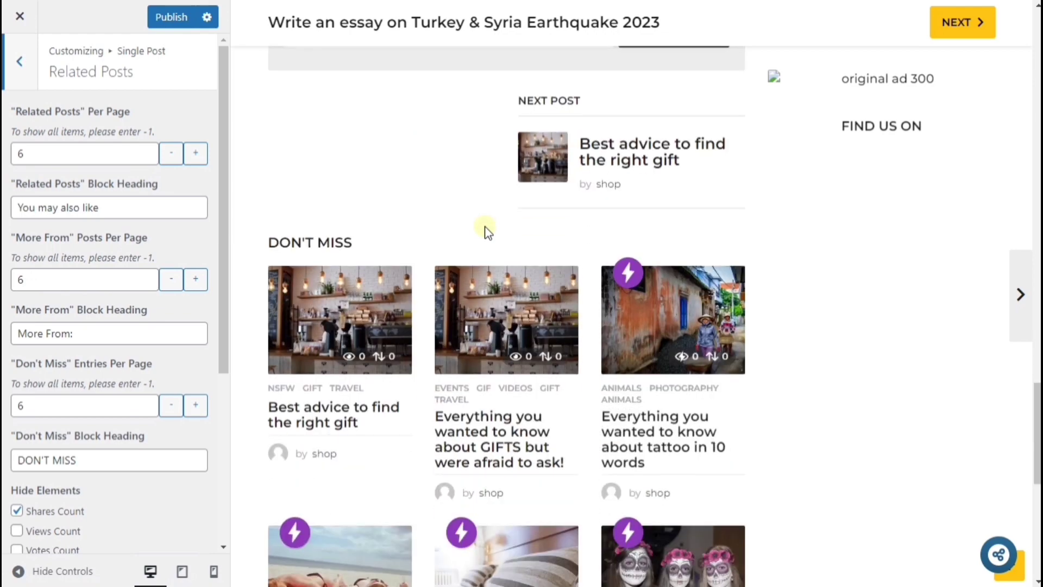
scroll(355, 195, down, 8)
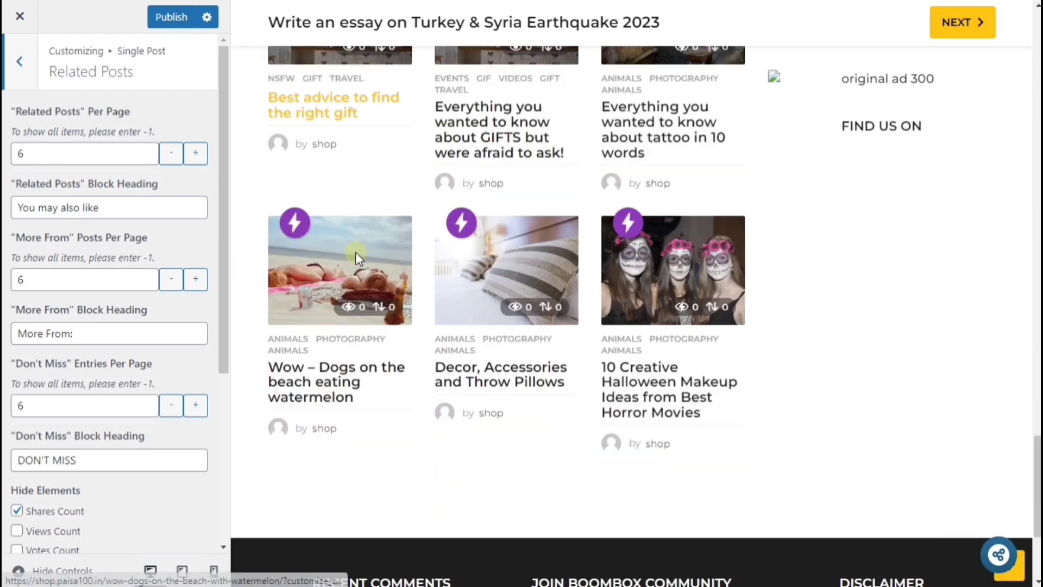
scroll(304, 196, up, 10)
drag(270, 172, 366, 172)
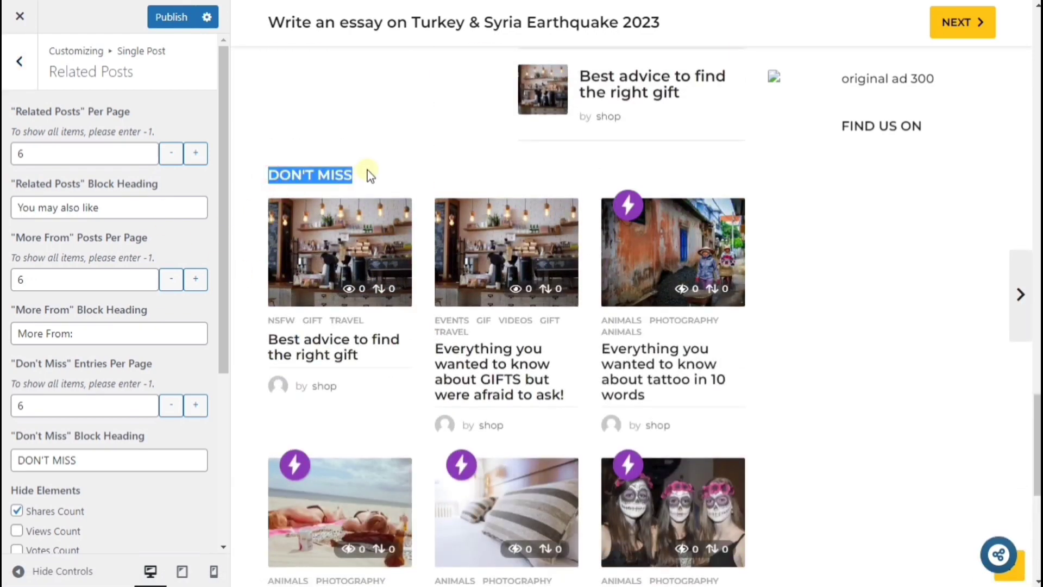
click(383, 178)
- Review the Don't Miss grid of 6 related posts and return to the Single Post list
scroll(374, 182, up, 8)
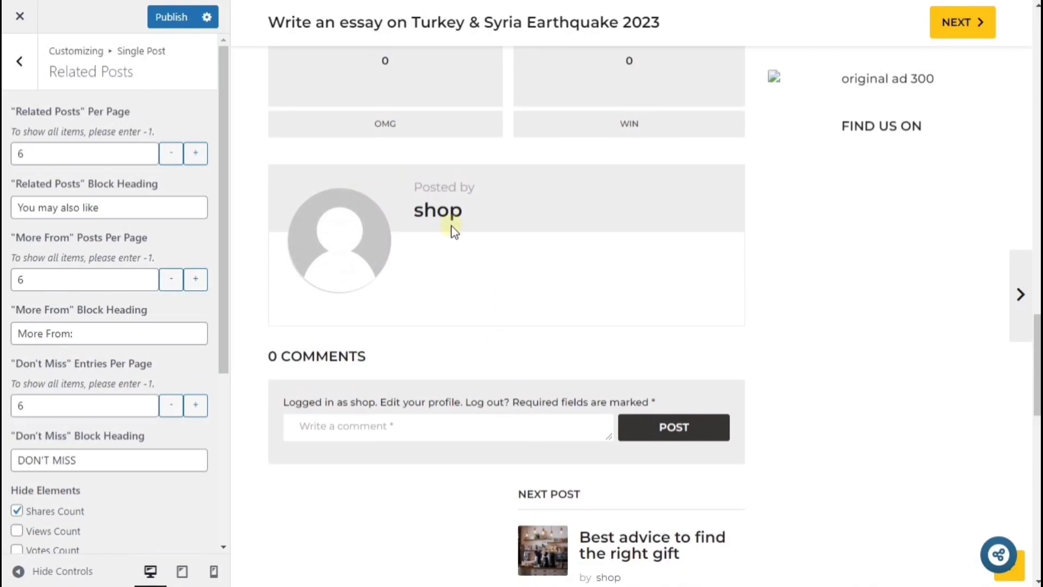
scroll(455, 227, down, 8)
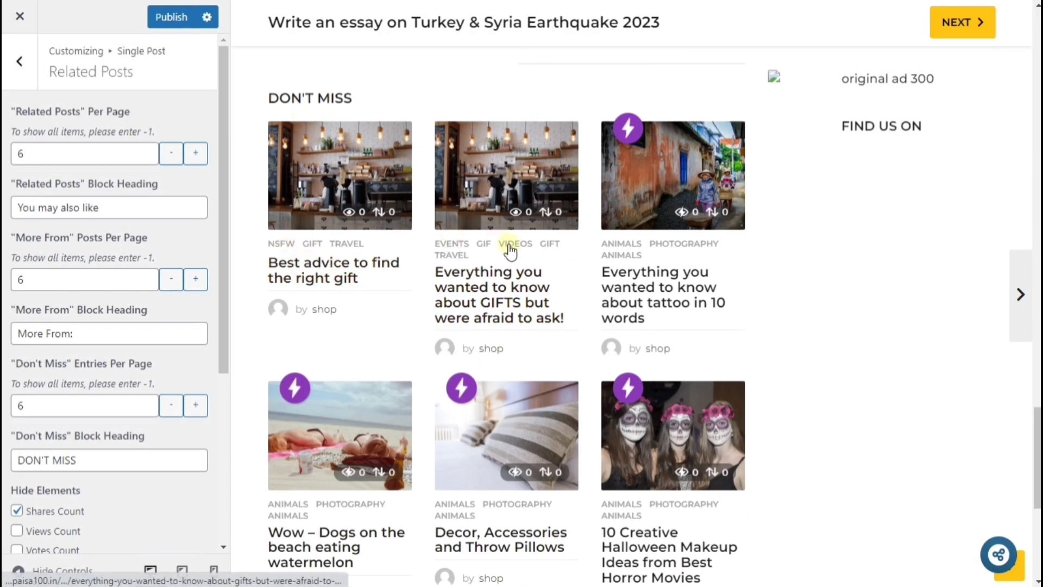
scroll(407, 163, up, 8)
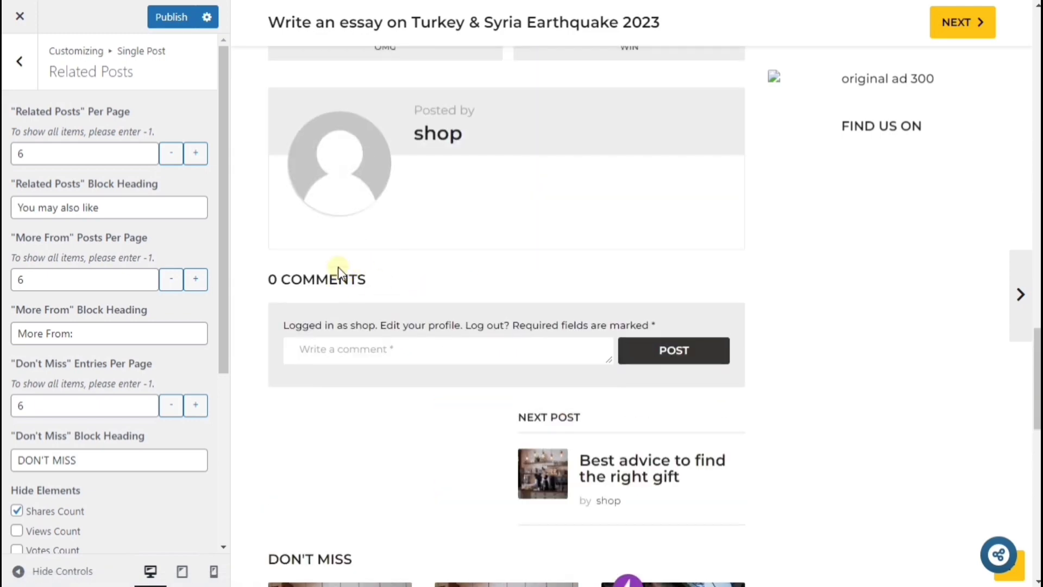
scroll(98, 261, down, 5)
scroll(65, 303, up, 5)
scroll(408, 298, down, 8)
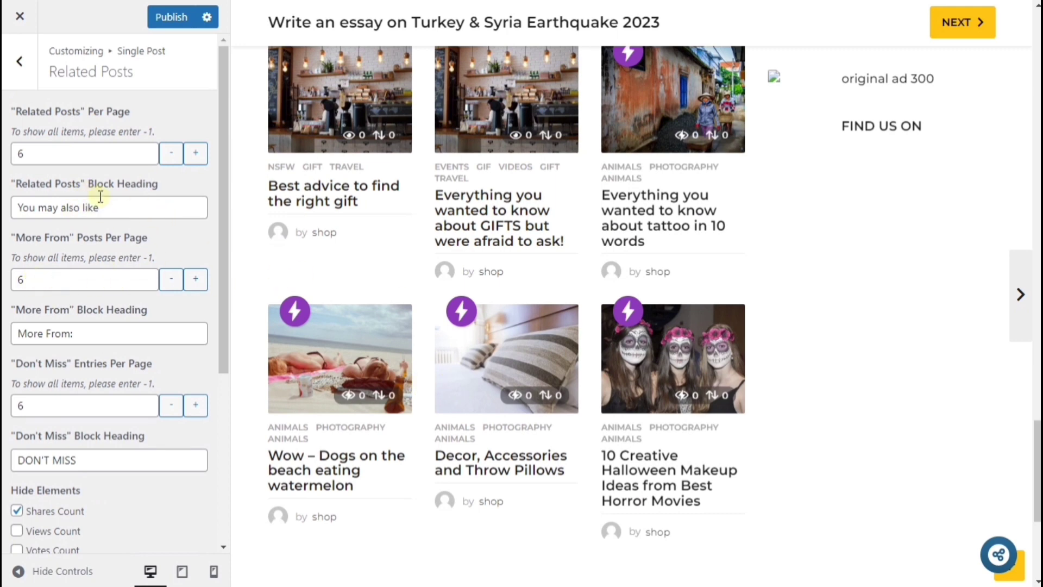
scroll(323, 183, up, 8)
click(12, 76)
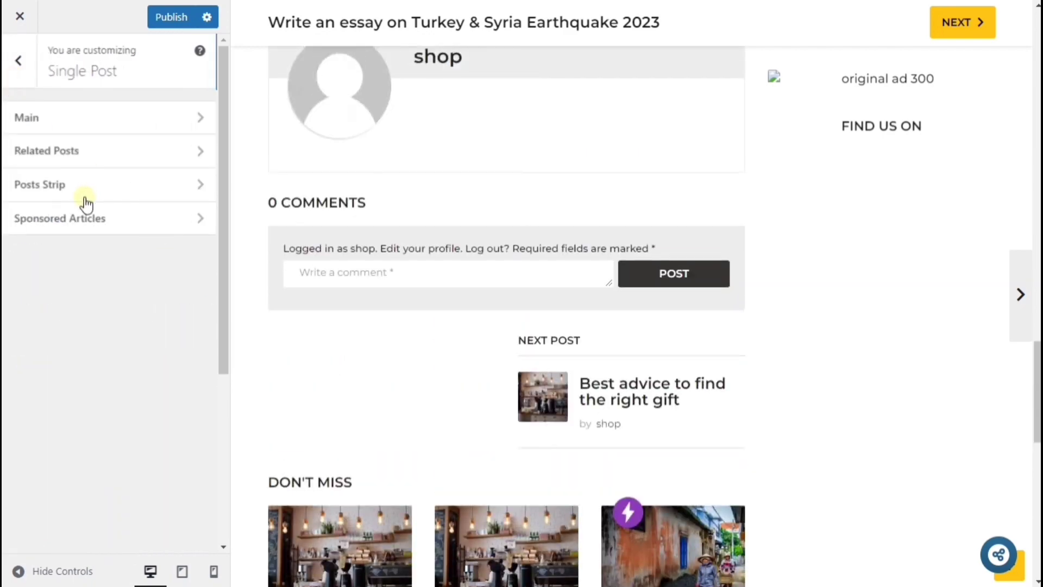
scroll(375, 183, up, 15)
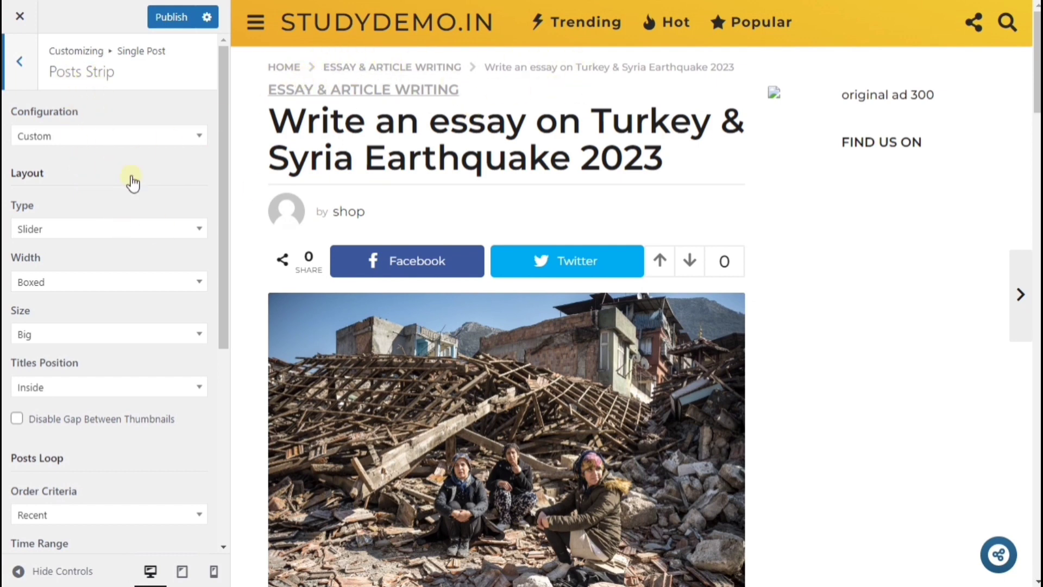
scroll(95, 154, down, 6)
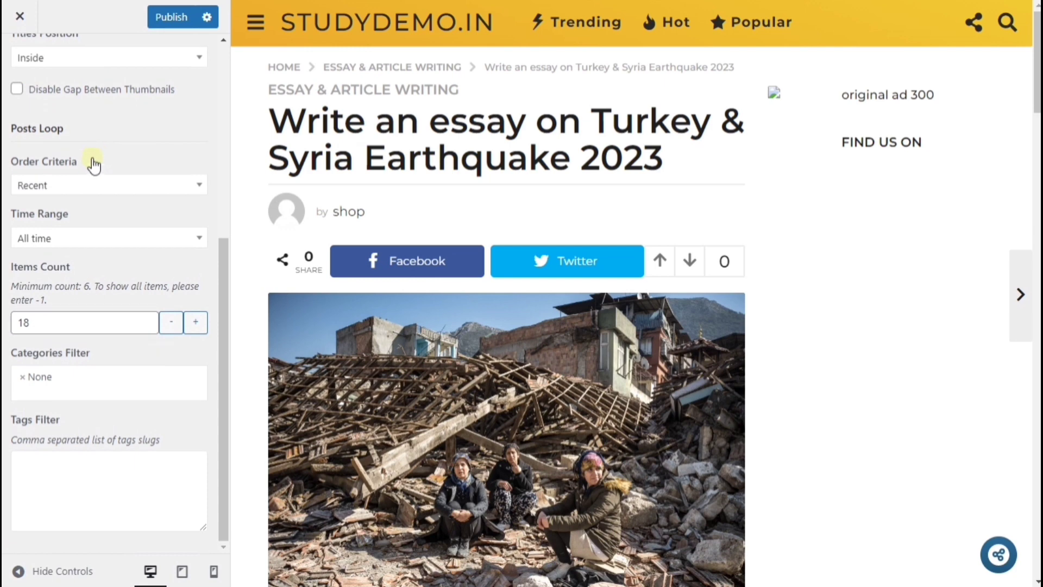
scroll(90, 169, up, 6)
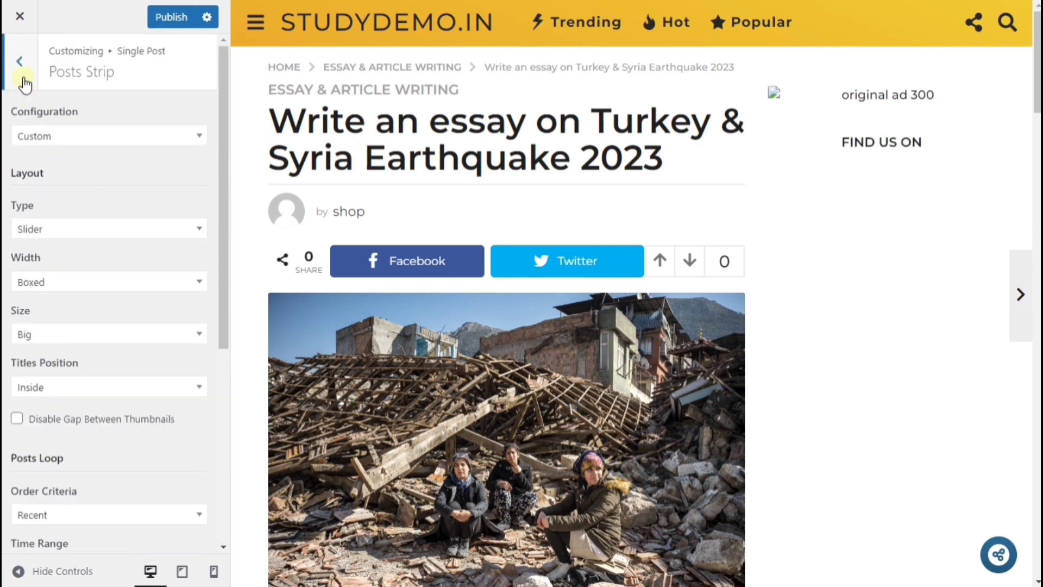
click(24, 82)
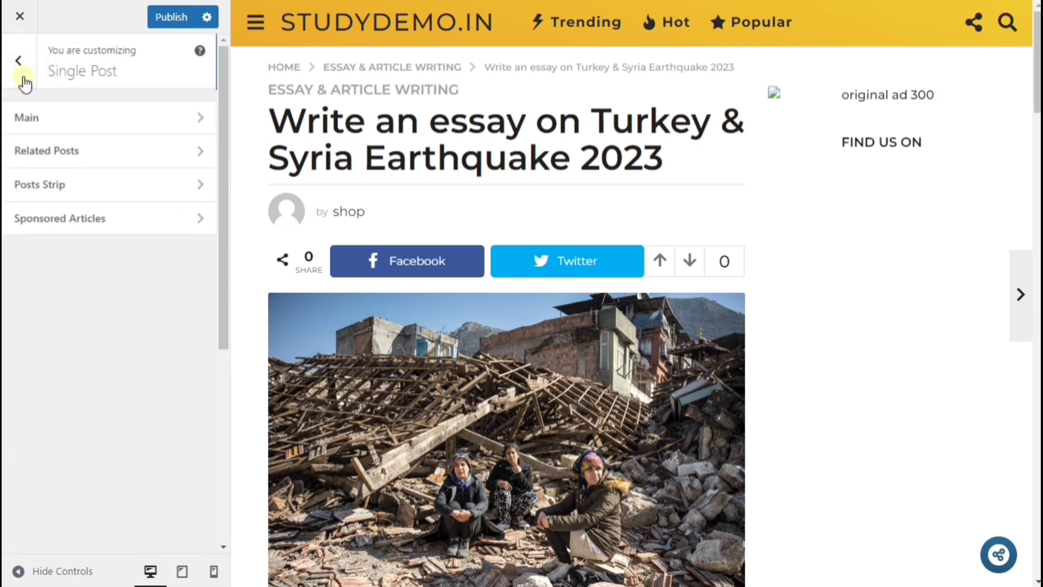
click(78, 227)
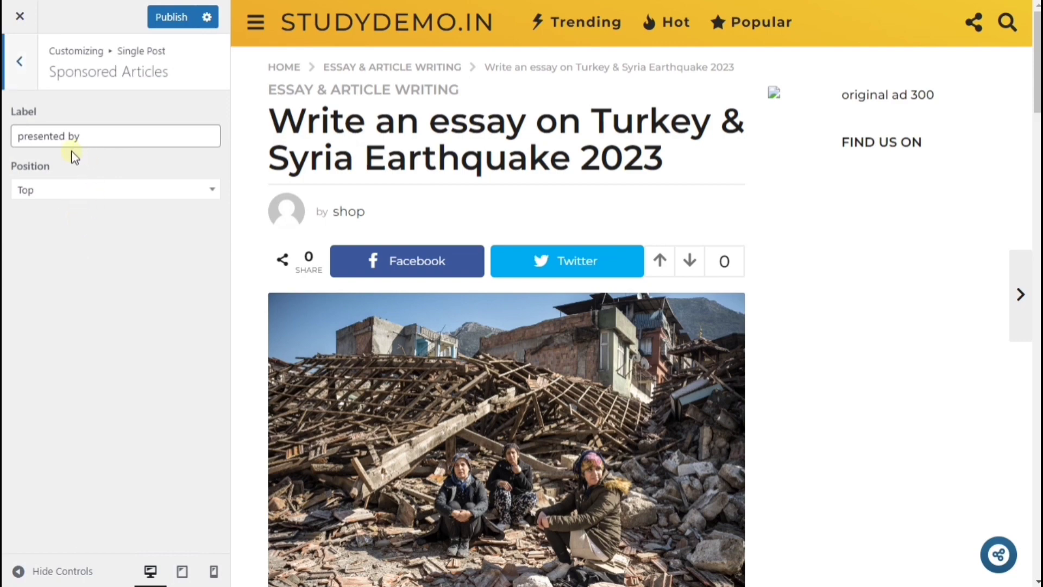
triple_click(87, 136)
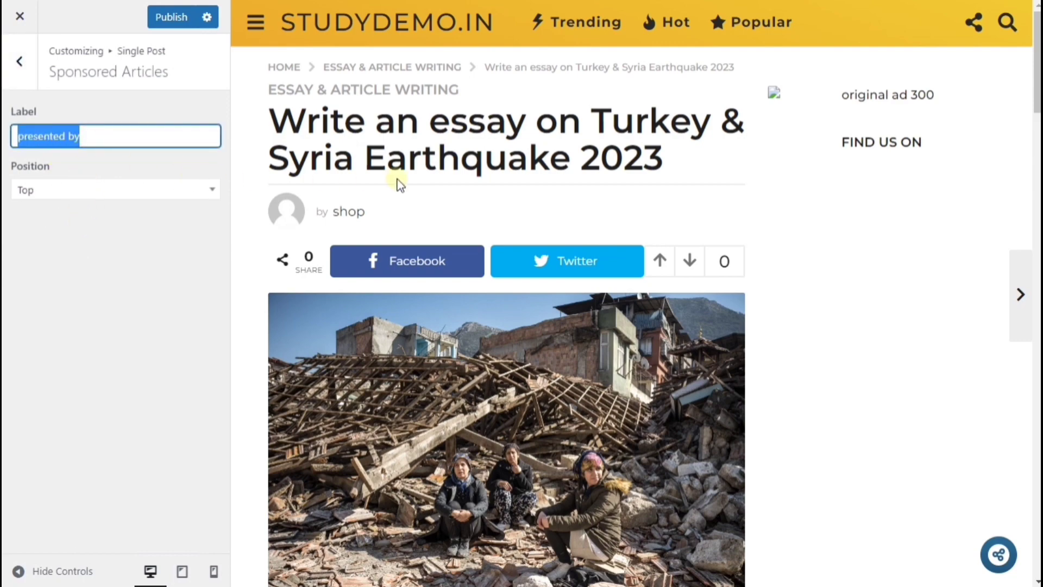
scroll(396, 178, down, 5)
click(31, 84)
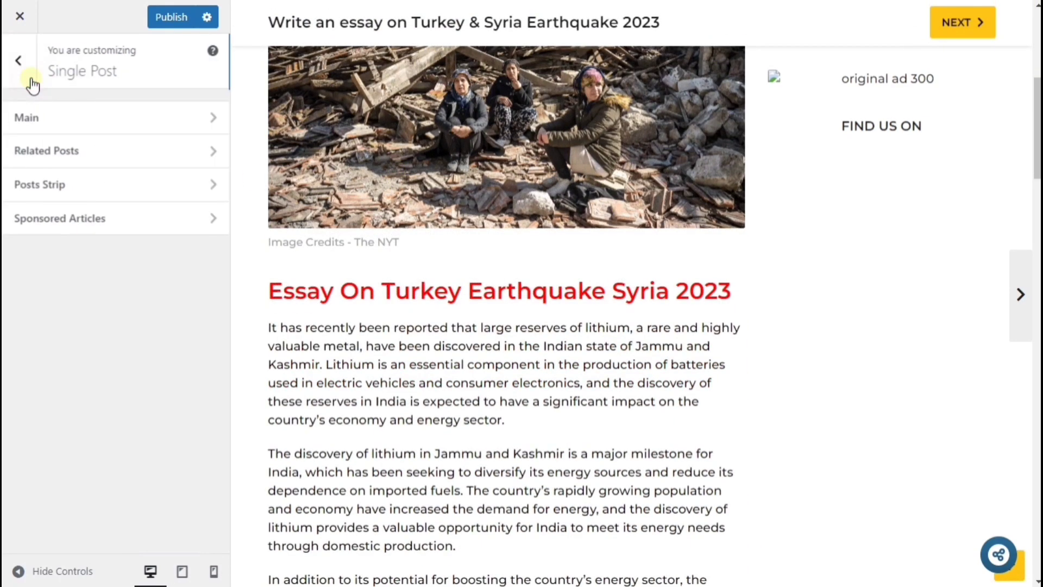
- Return to the top-level settings list and publish the changes
click(31, 85)
click(31, 85)
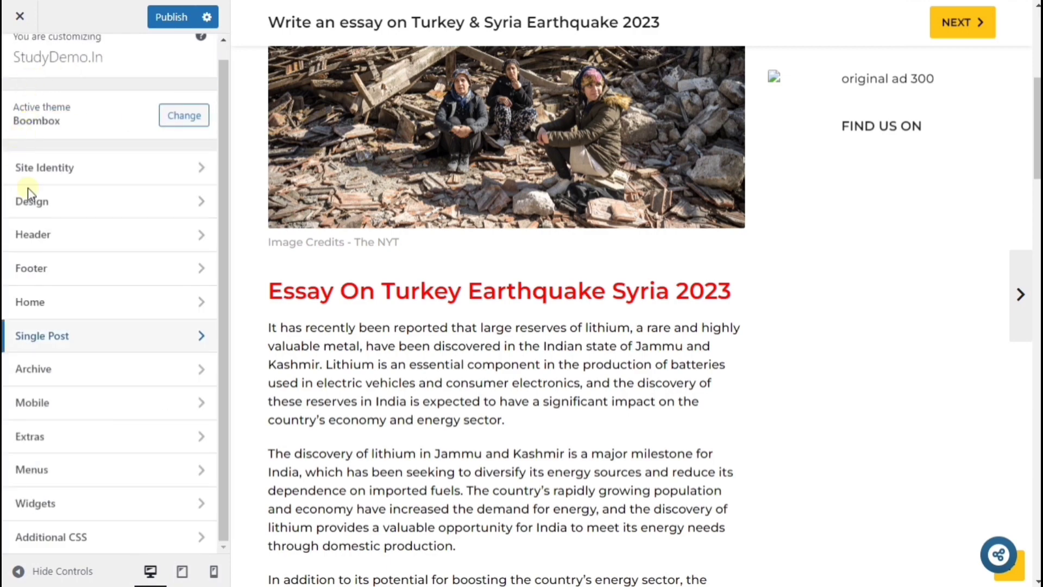
click(164, 26)
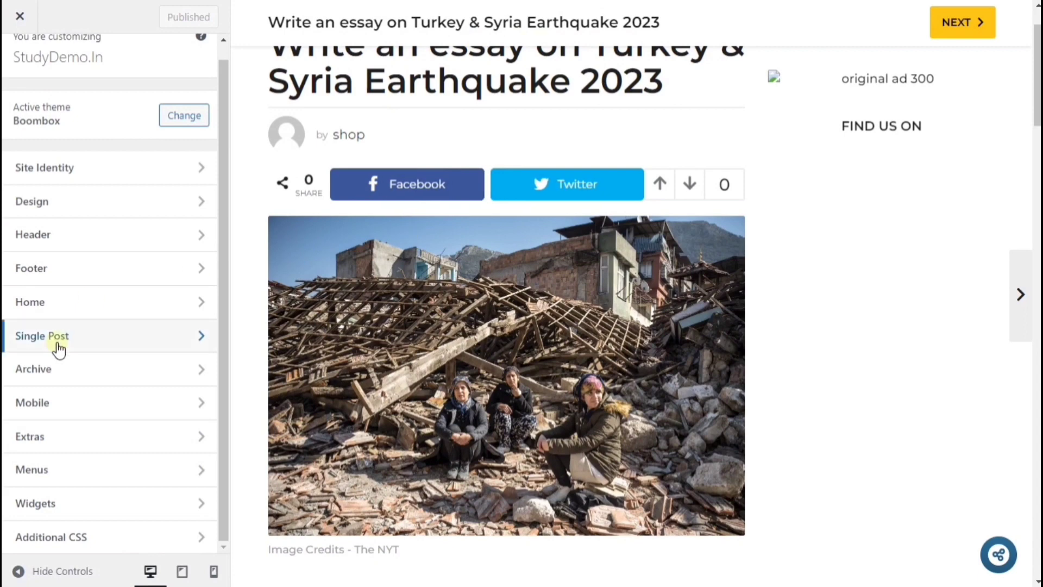
- Briefly look at Archive > Main, then return to the main Customizer menu
click(47, 370)
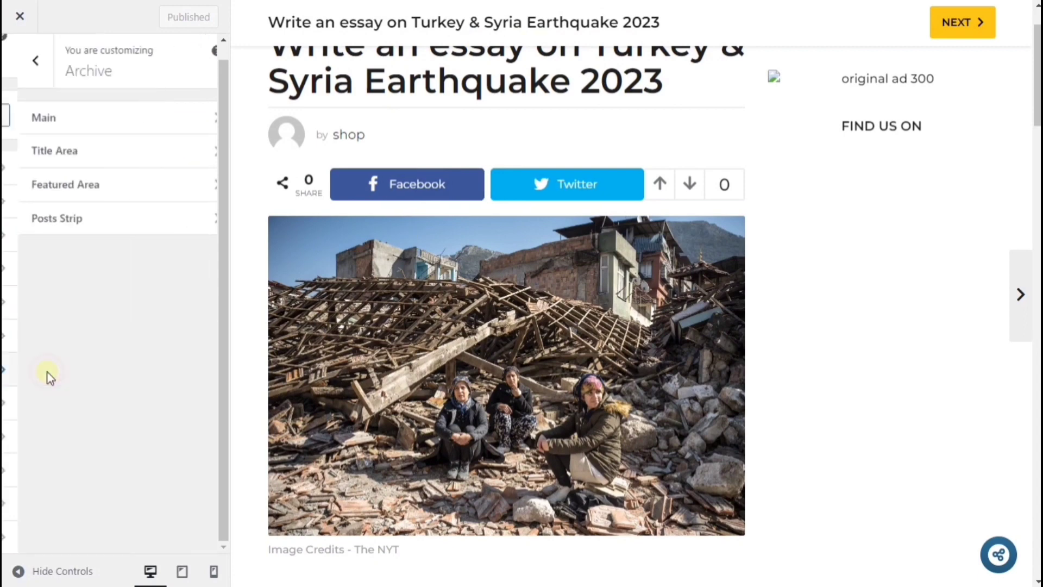
click(77, 129)
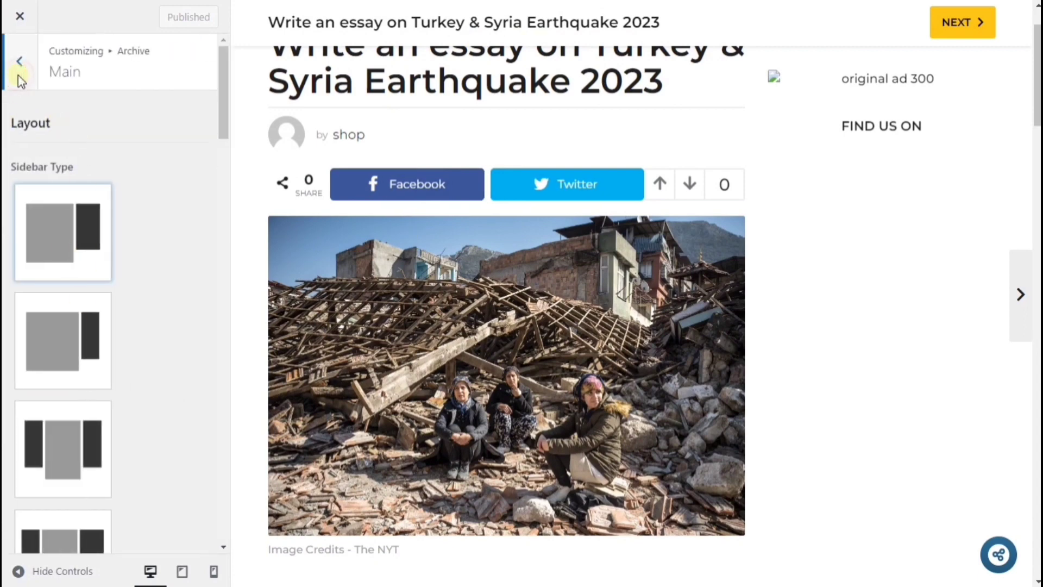
click(19, 76)
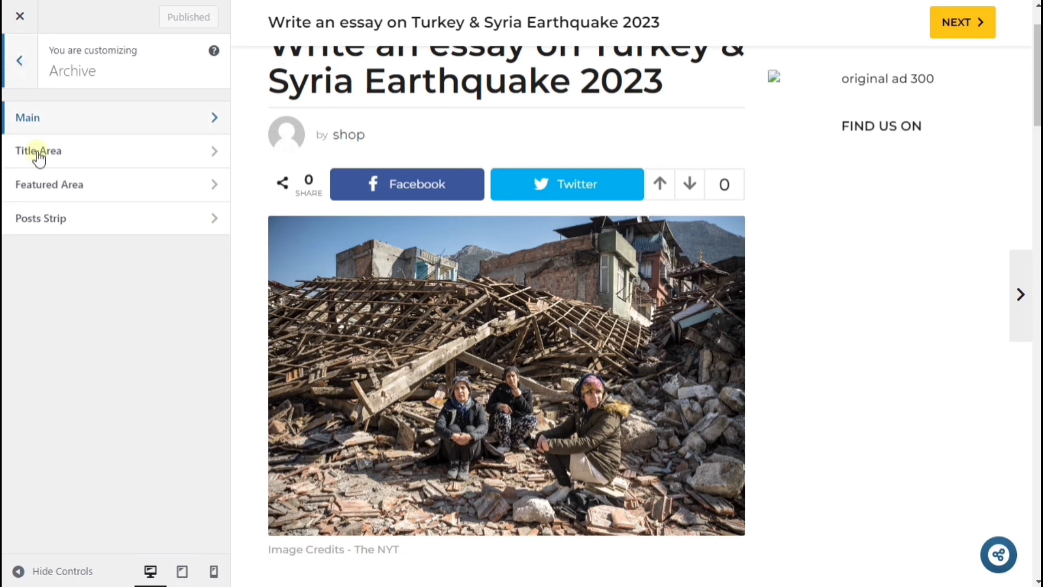
key(Escape)
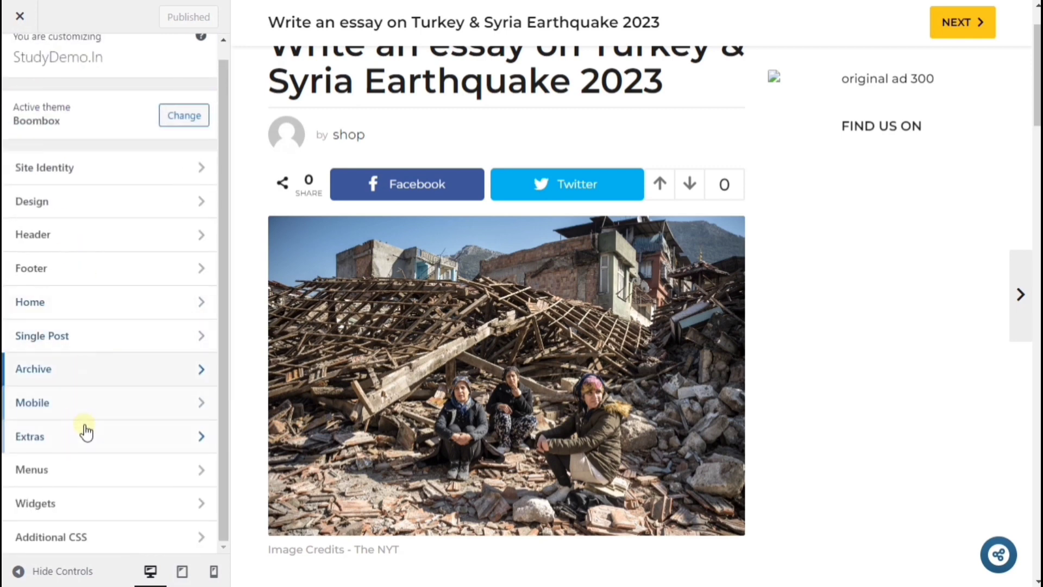
- Open the Mobile > Global settings and preview the site at phone width
click(55, 417)
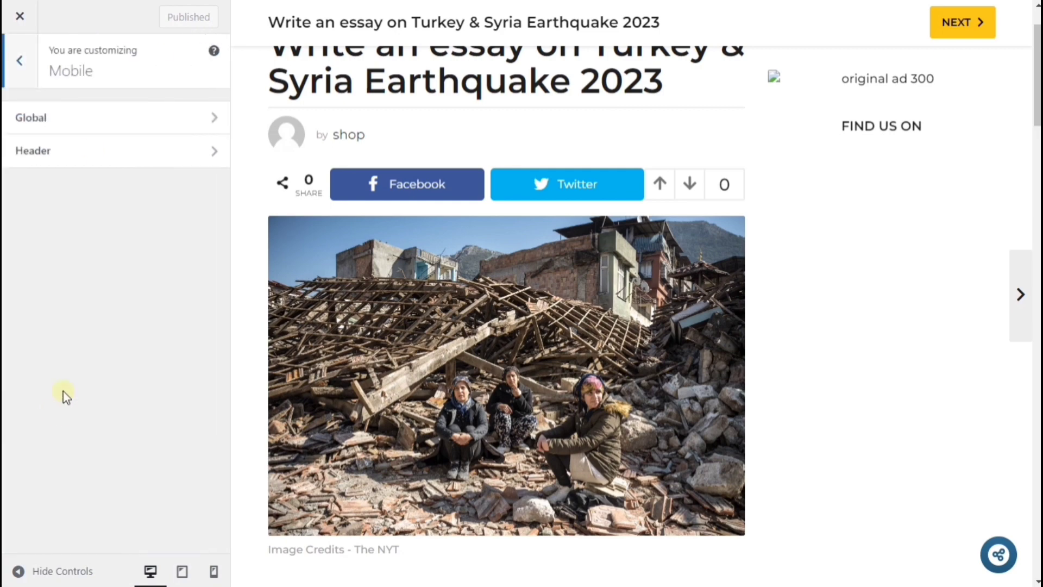
click(43, 130)
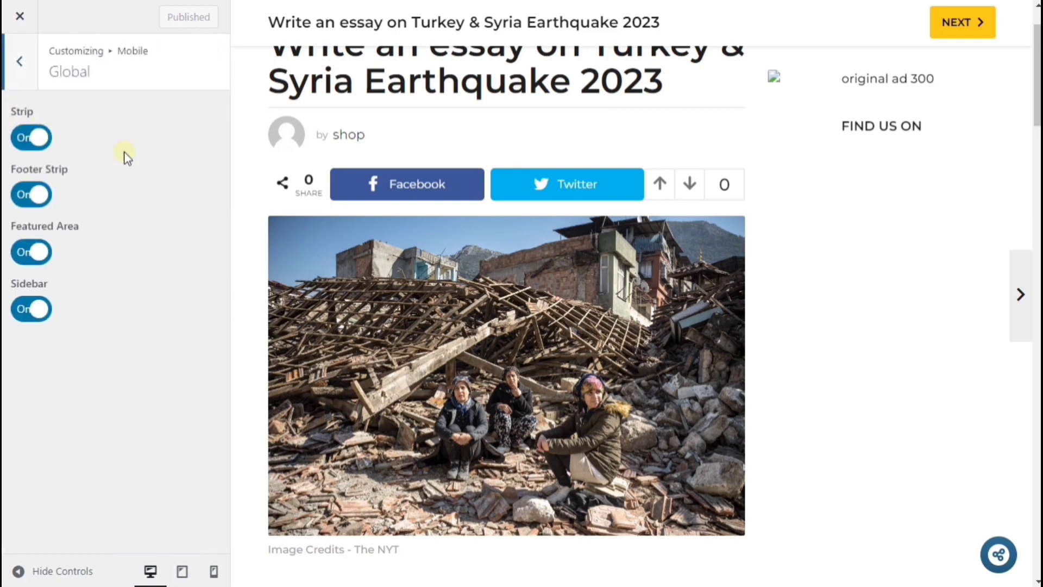
scroll(389, 202, up, 2)
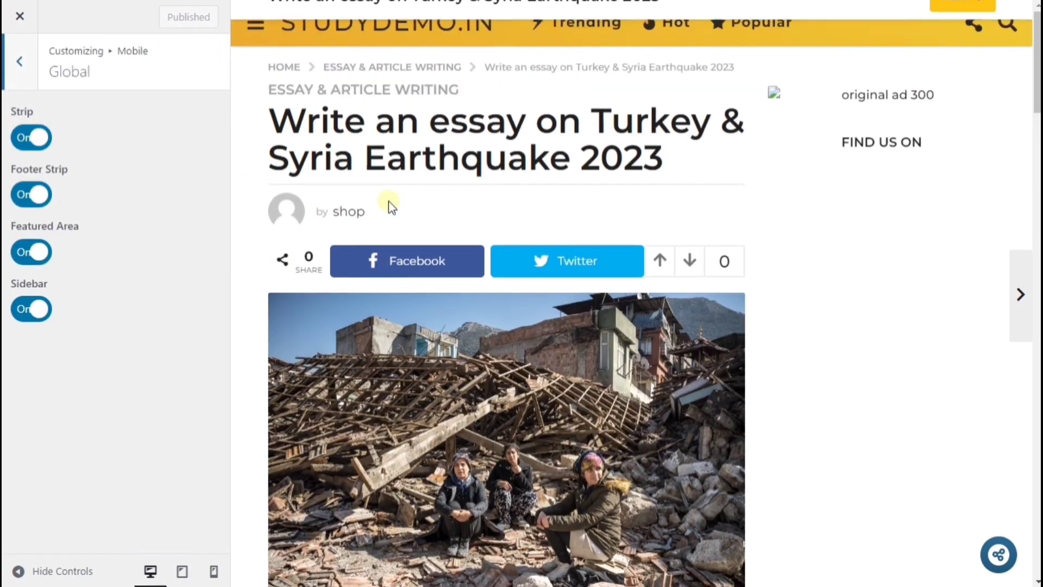
click(215, 572)
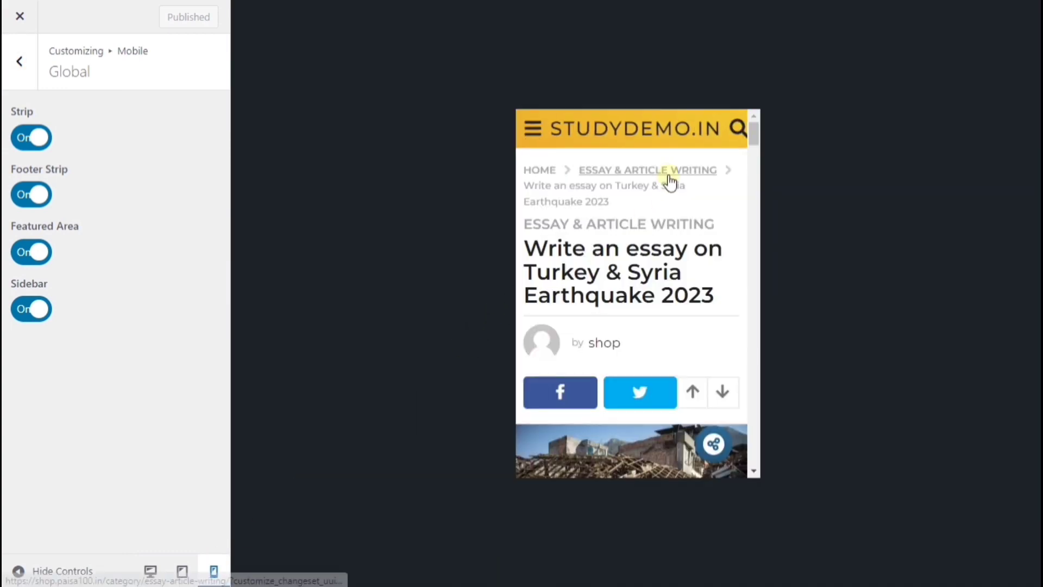
scroll(669, 179, down, 5)
scroll(671, 180, up, 5)
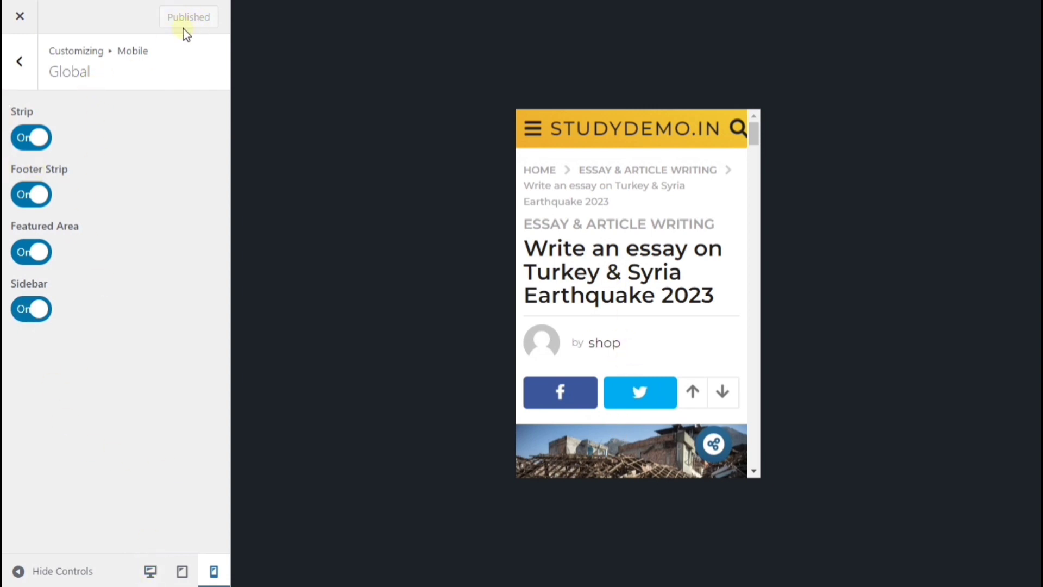
- Return the preview to desktop size and check the mobile Header settings
click(151, 570)
click(12, 66)
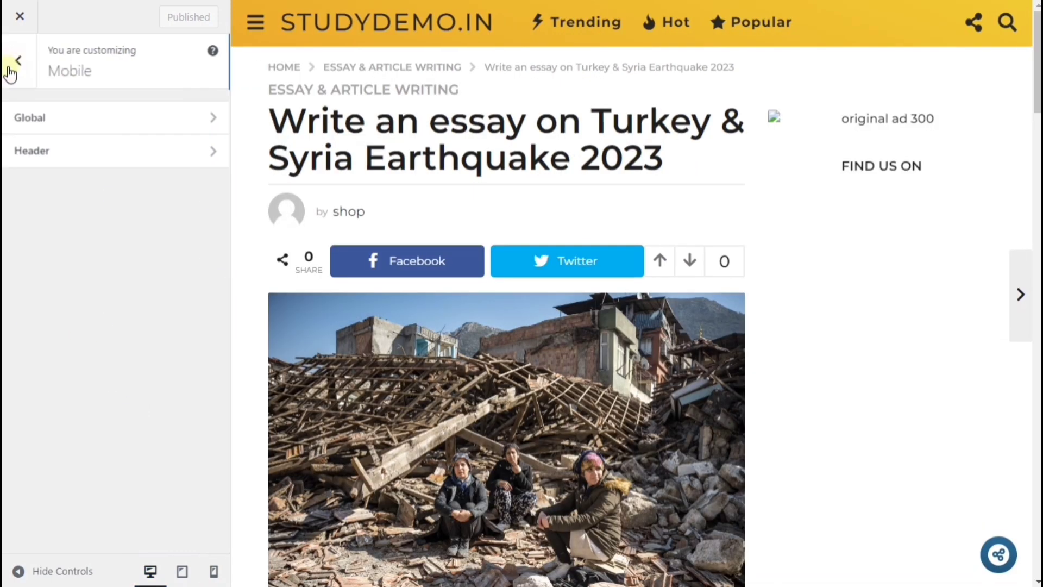
click(51, 152)
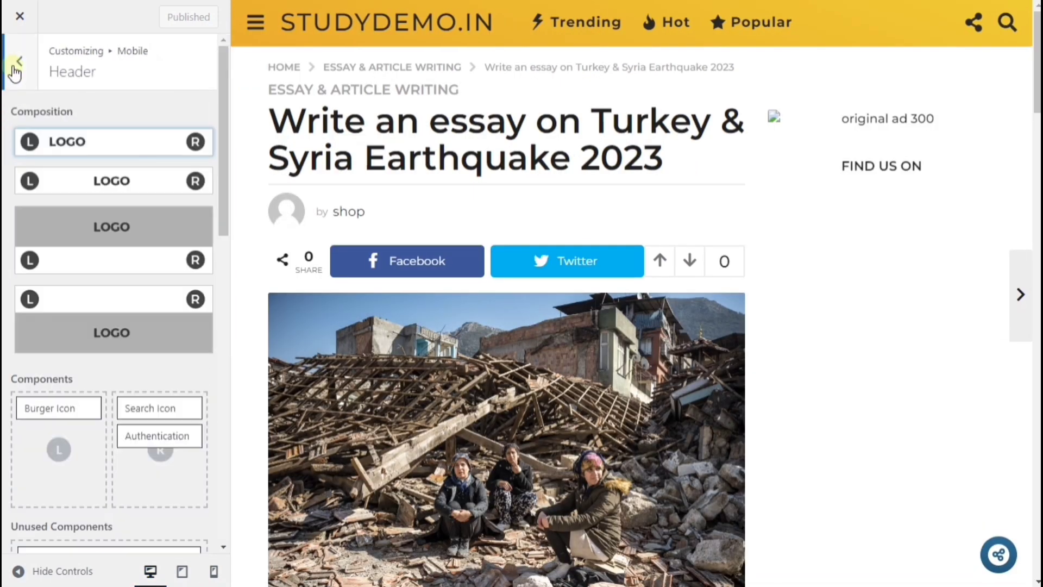
click(15, 68)
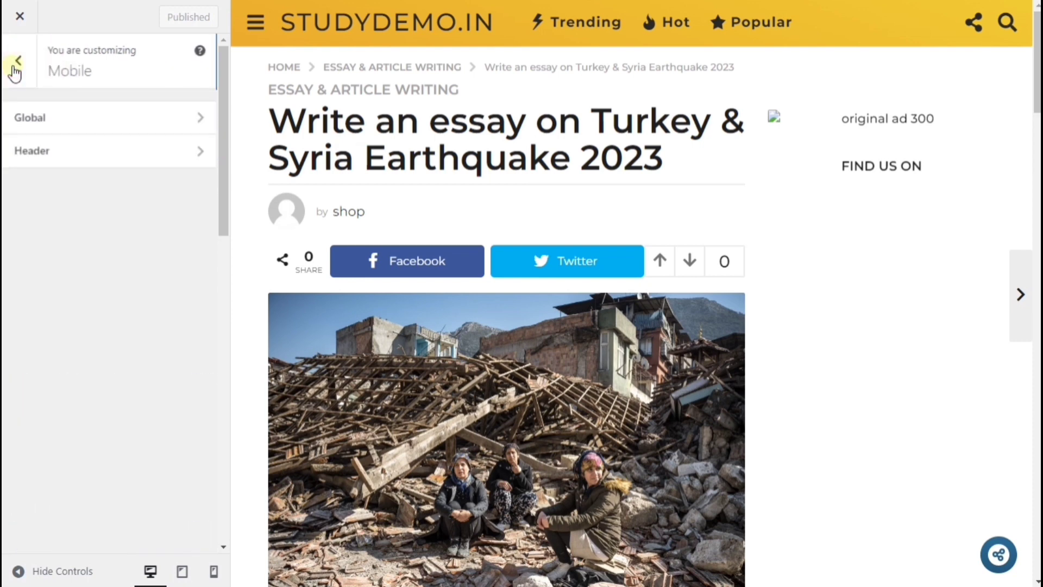
- Turn off Reactions Badges in Extras > Badges
click(15, 68)
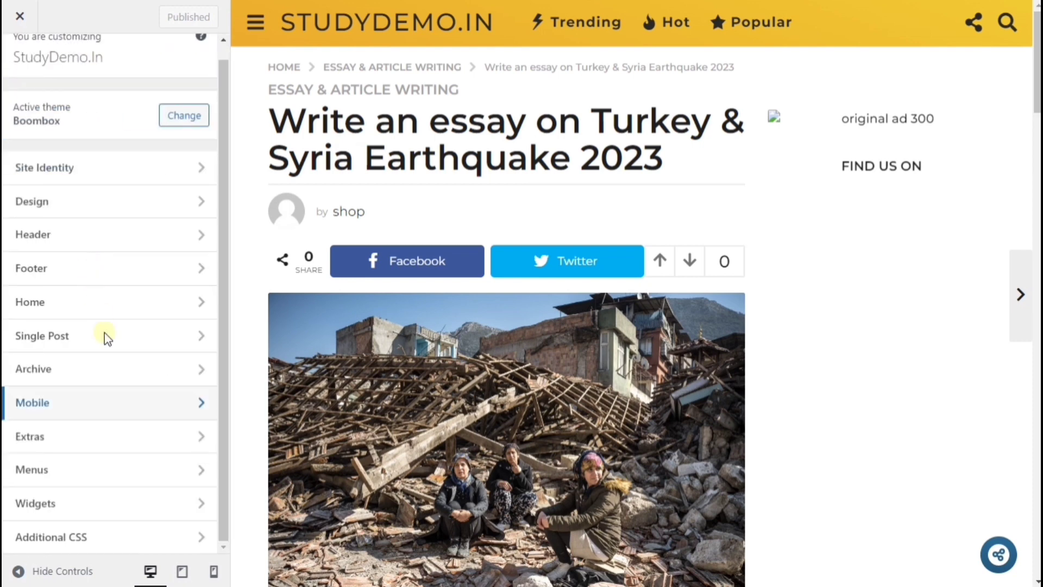
click(78, 443)
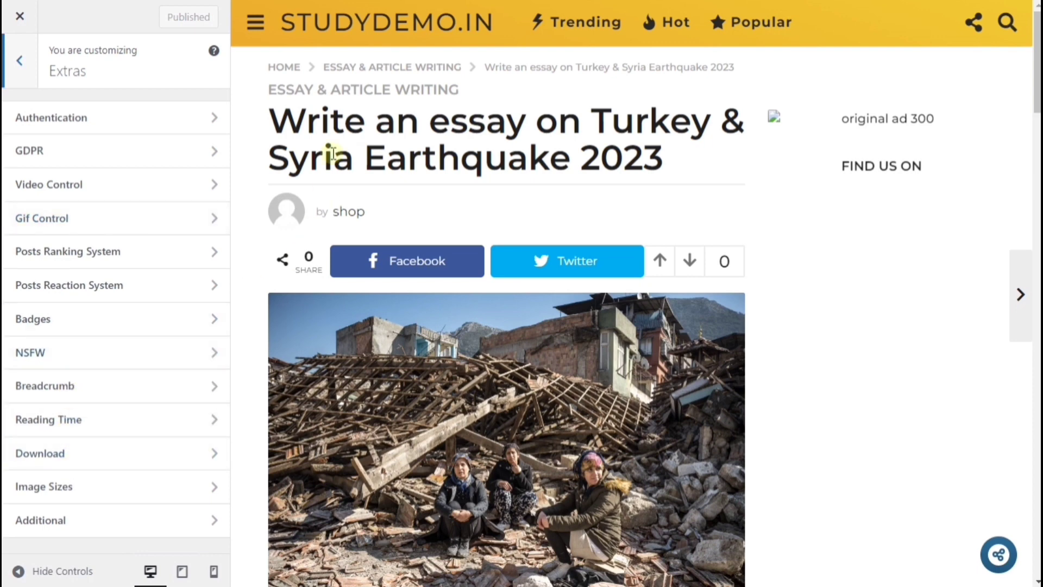
click(303, 25)
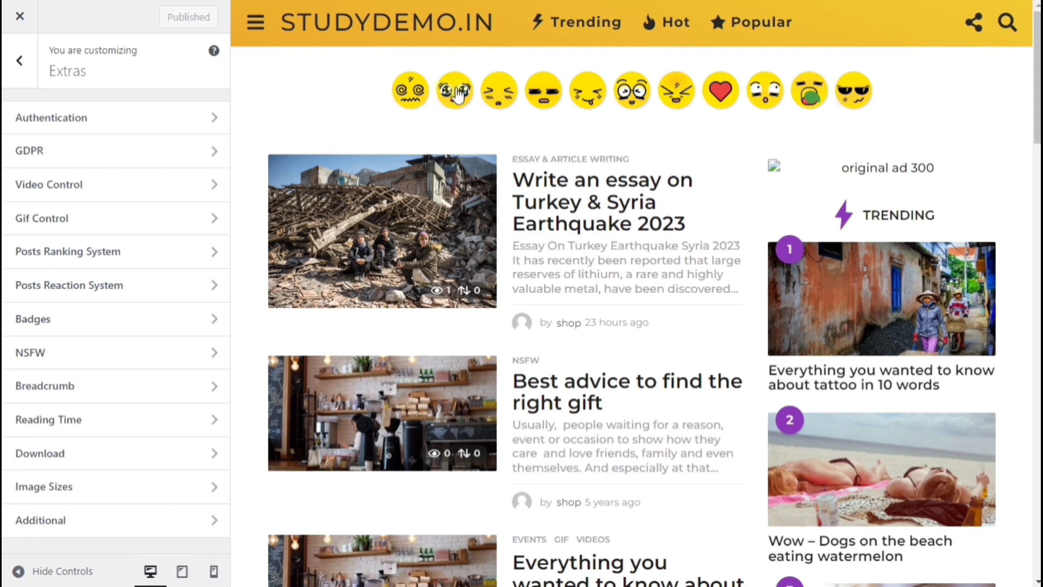
click(39, 326)
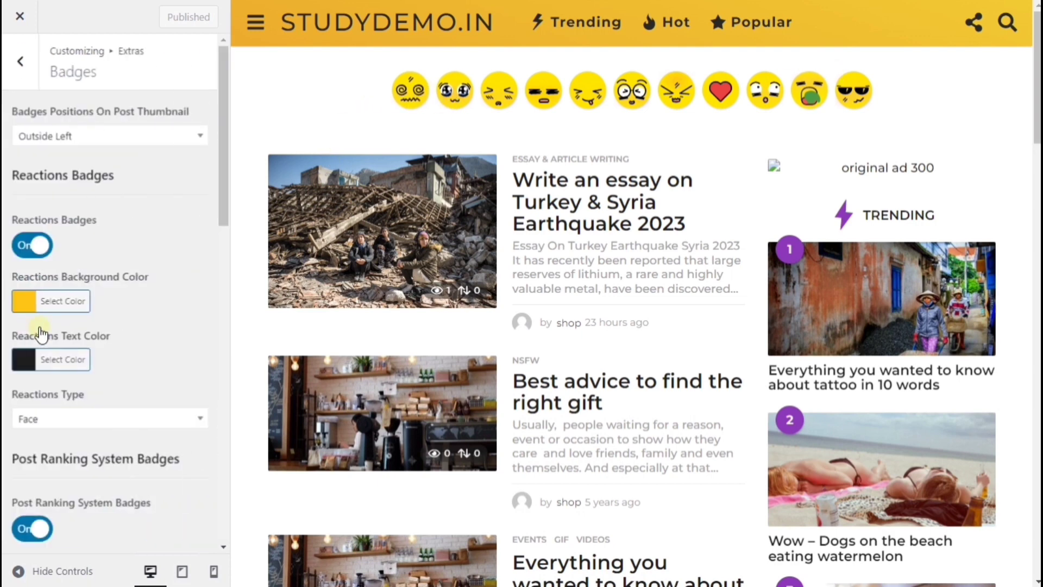
click(33, 245)
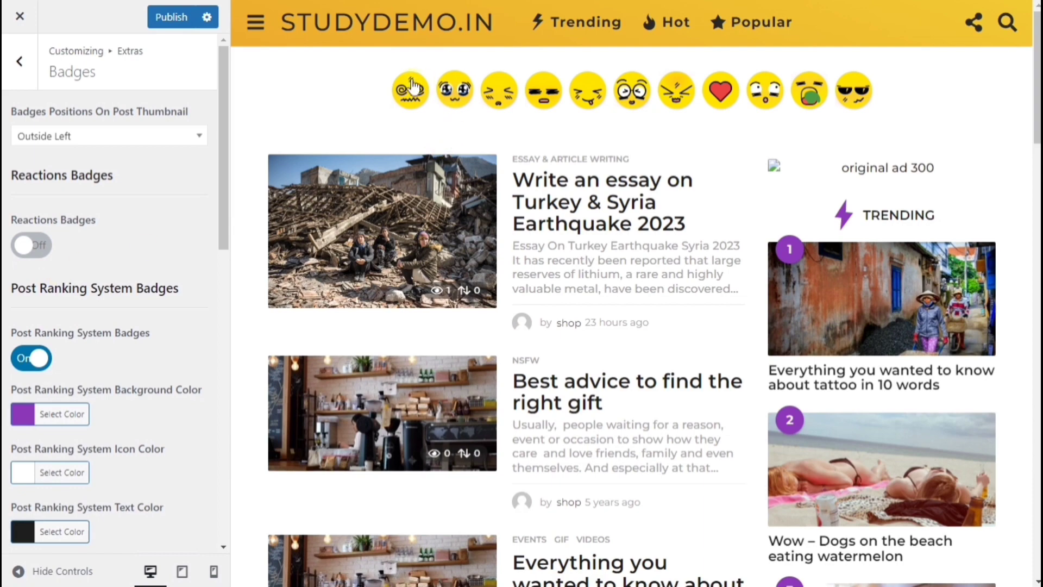
click(31, 246)
- Publish the customizer changes and close the Customizer
click(19, 61)
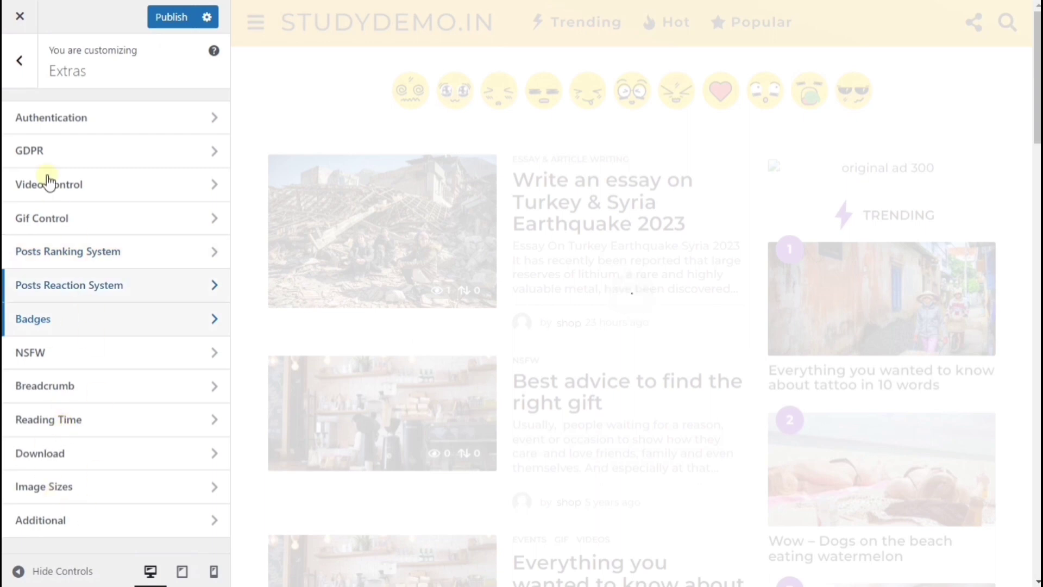
click(34, 62)
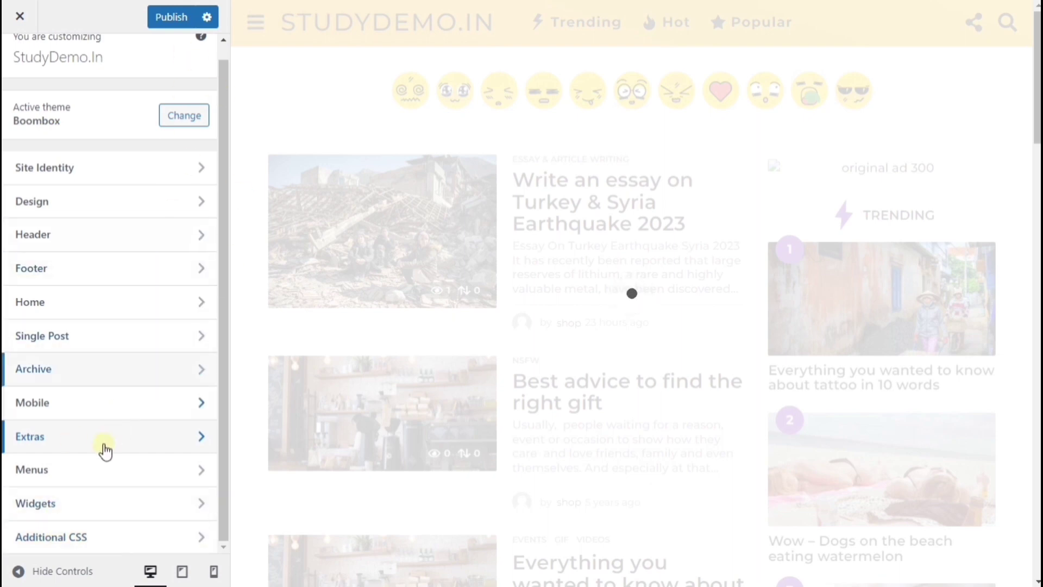
click(173, 19)
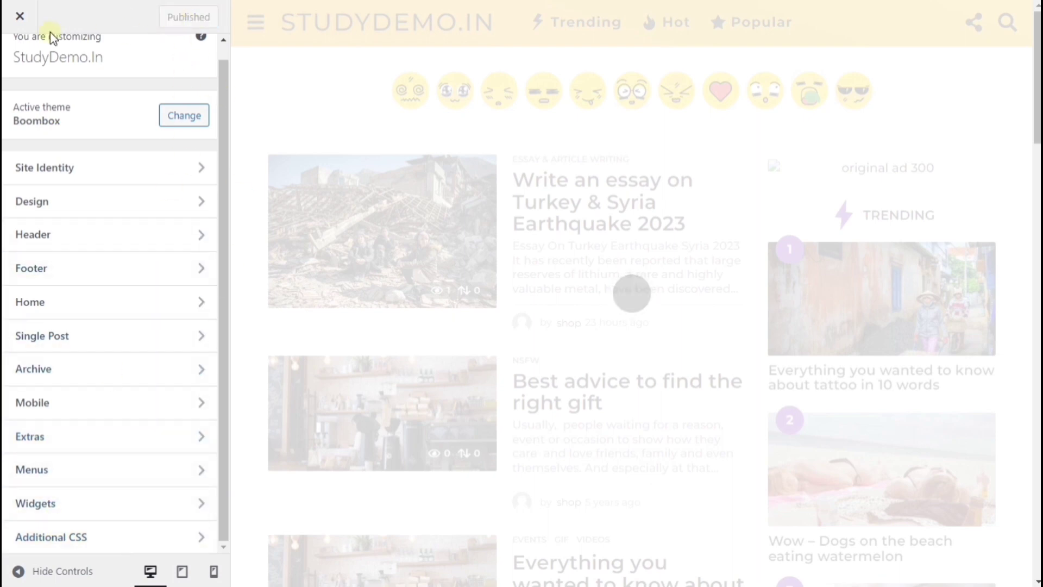
click(19, 20)
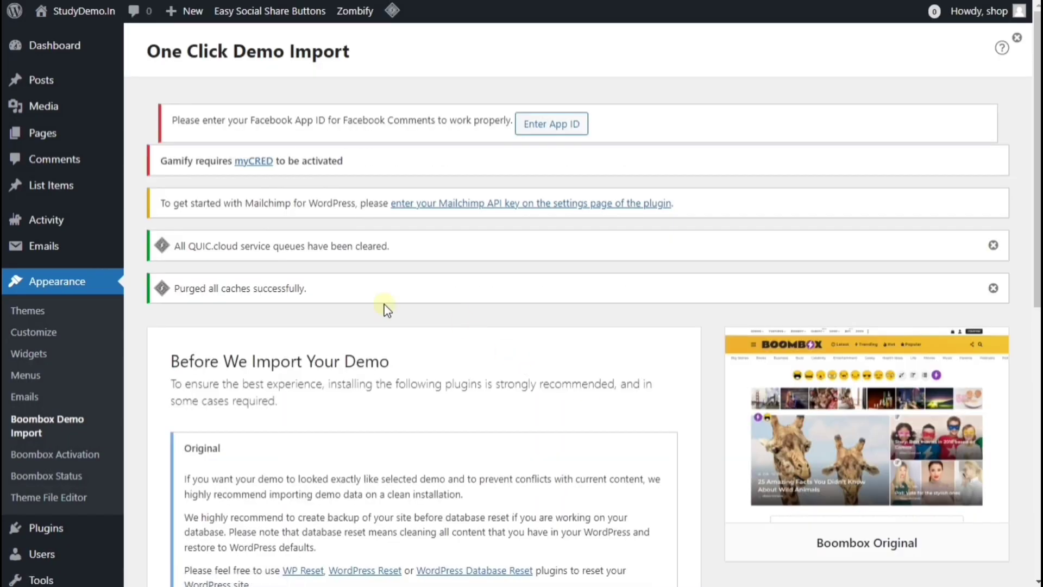
- Hide the Real Views, Shares, Social and Zombify columns in the All Posts list
mouse_move(42, 81)
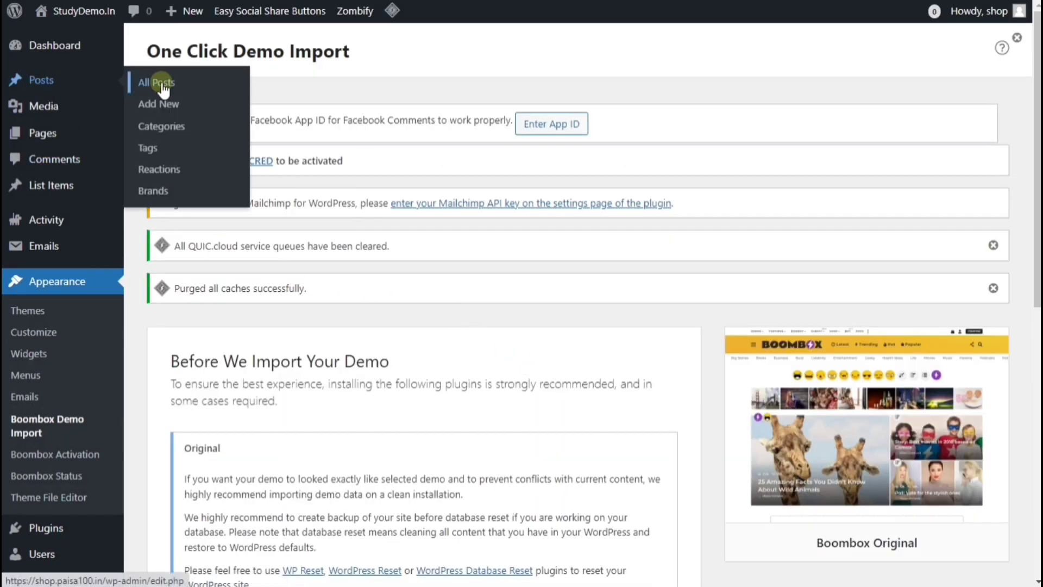
click(162, 84)
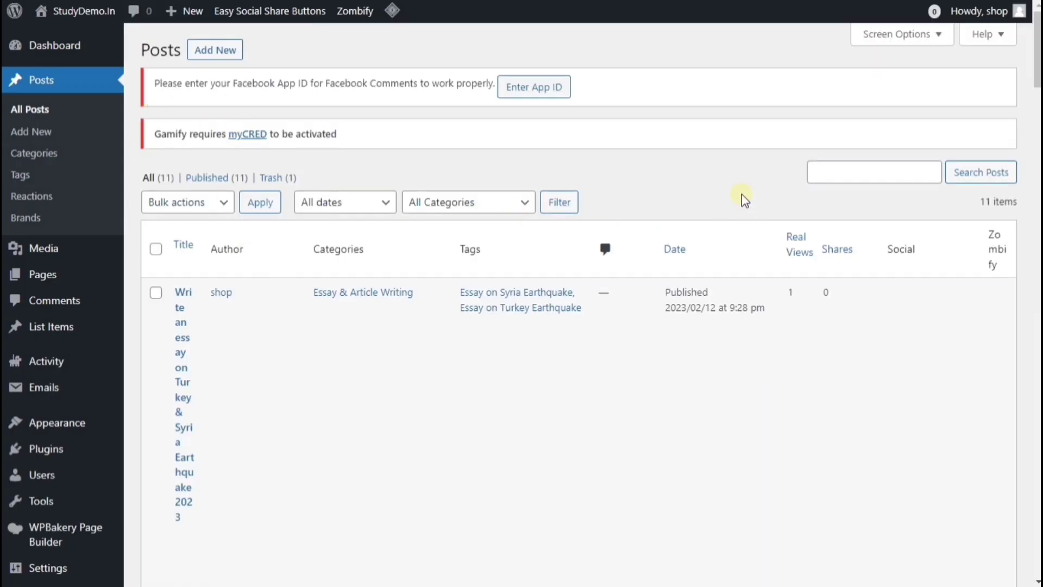
scroll(198, 147, down, 8)
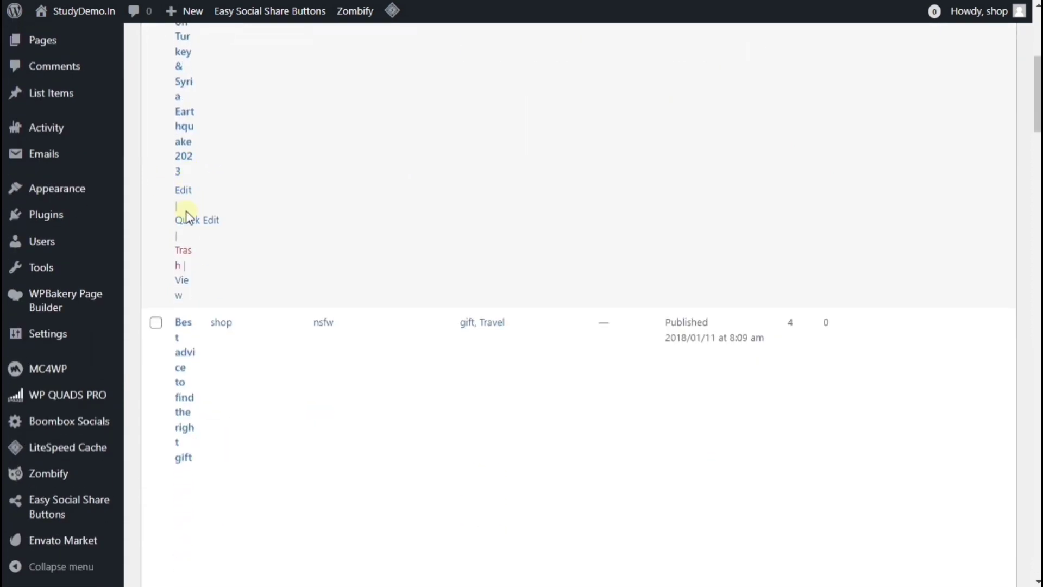
scroll(426, 329, up, 8)
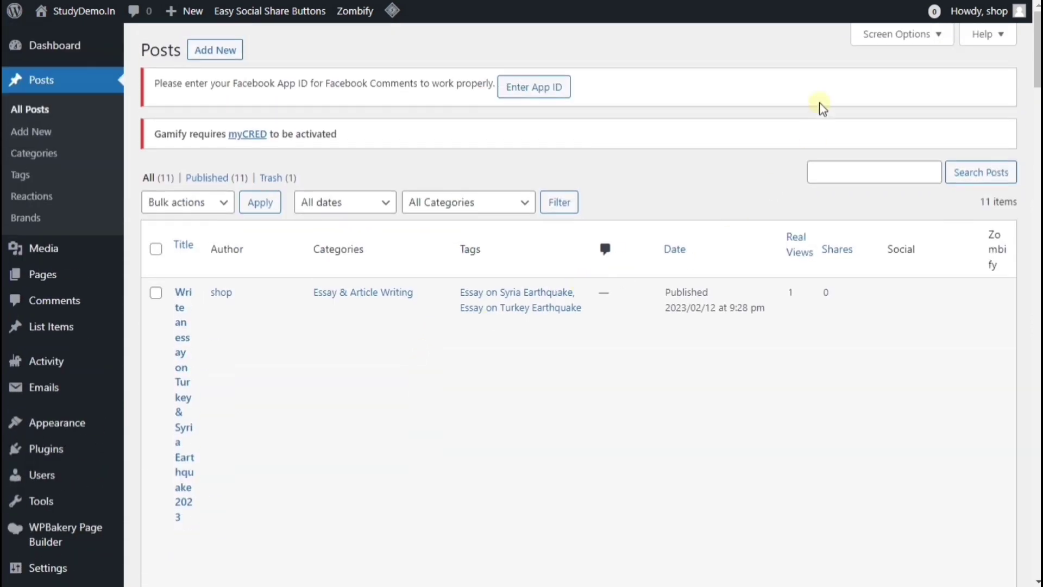
click(886, 38)
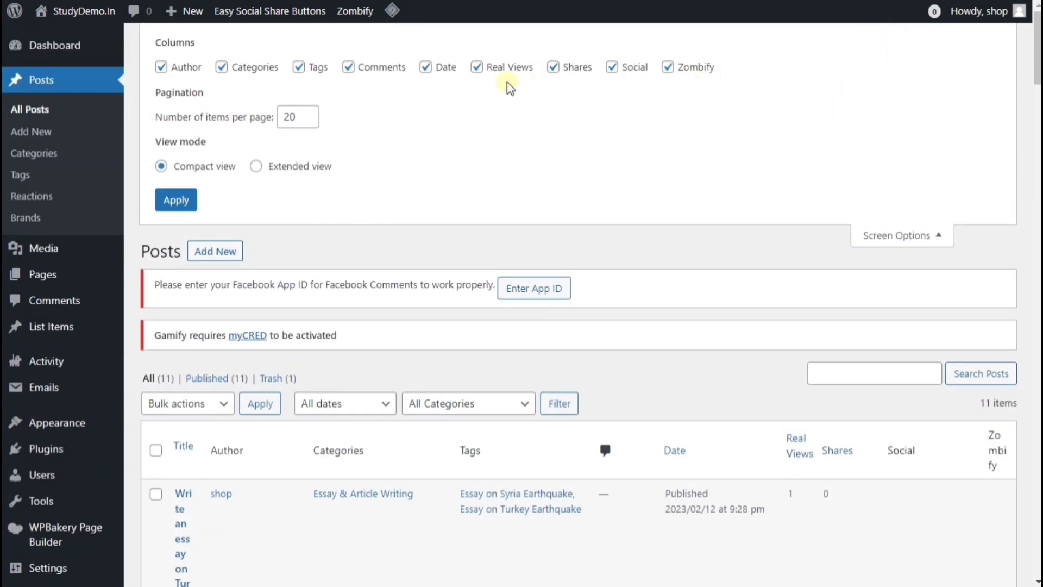
click(493, 81)
click(564, 68)
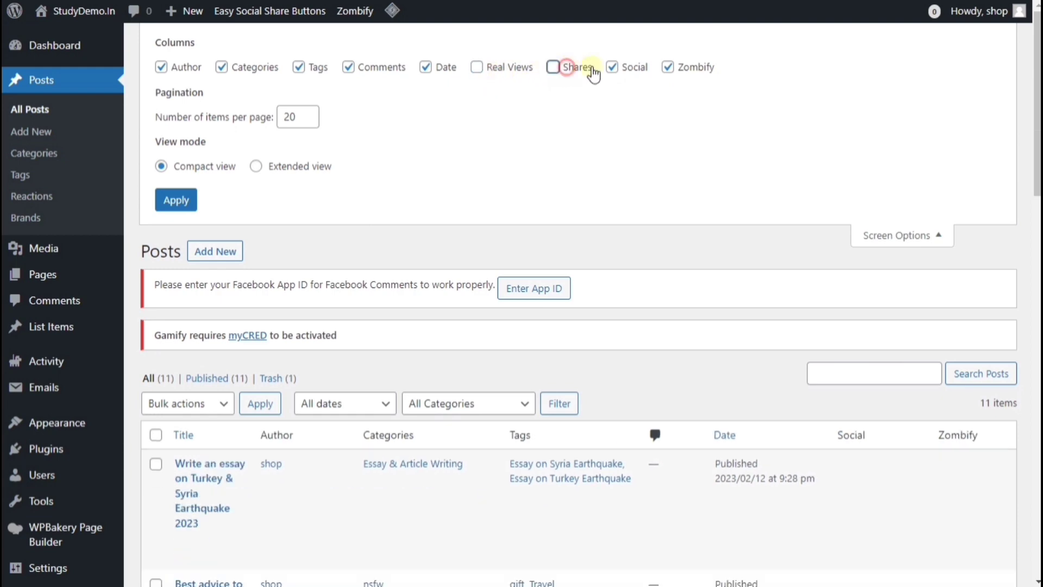
click(619, 68)
click(680, 68)
click(188, 201)
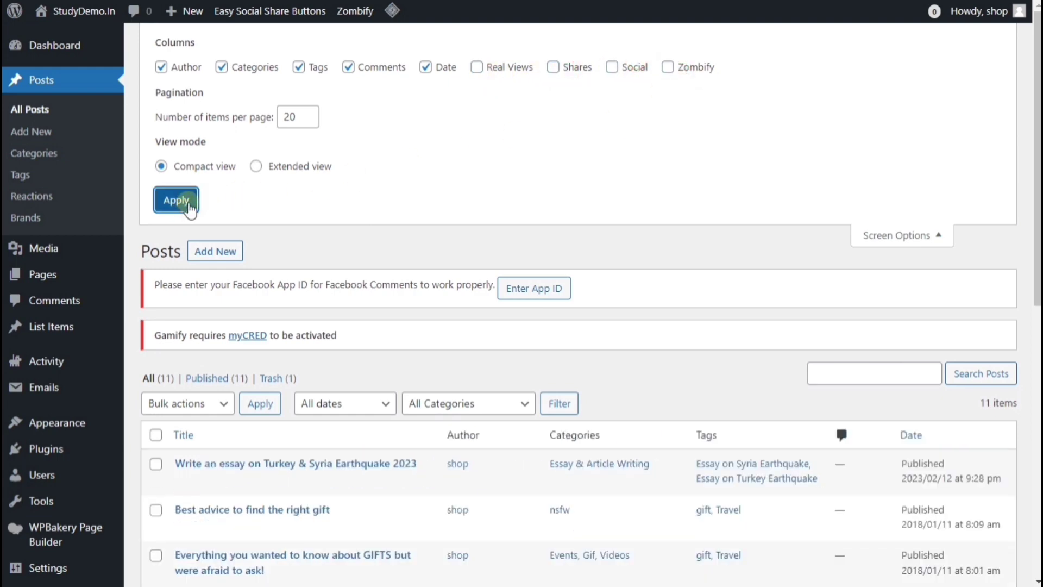
- Move every post except the Turkey & Syria earthquake essay to Trash
scroll(455, 200, down, 2)
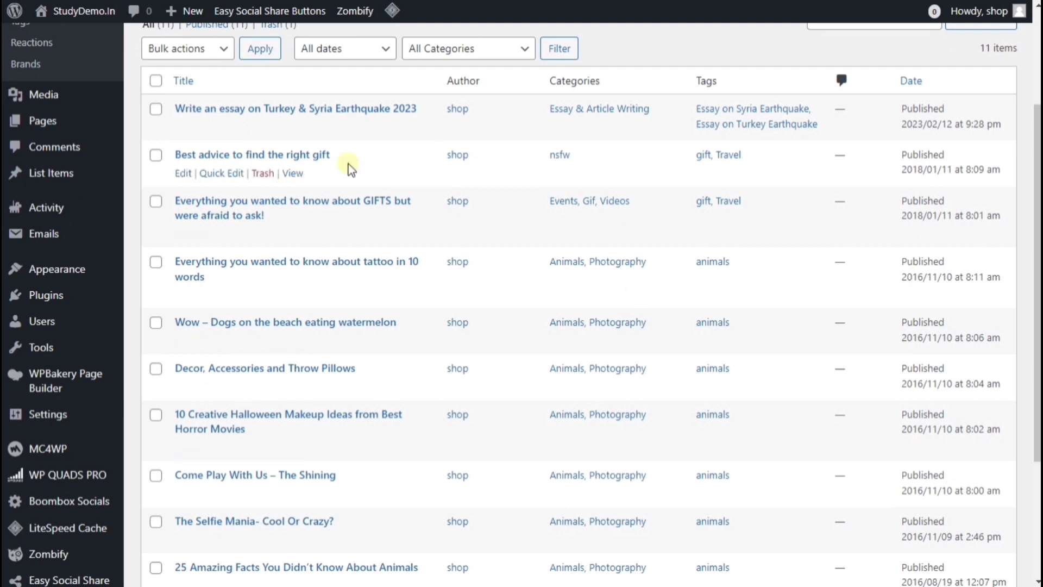
scroll(359, 363, up, 1)
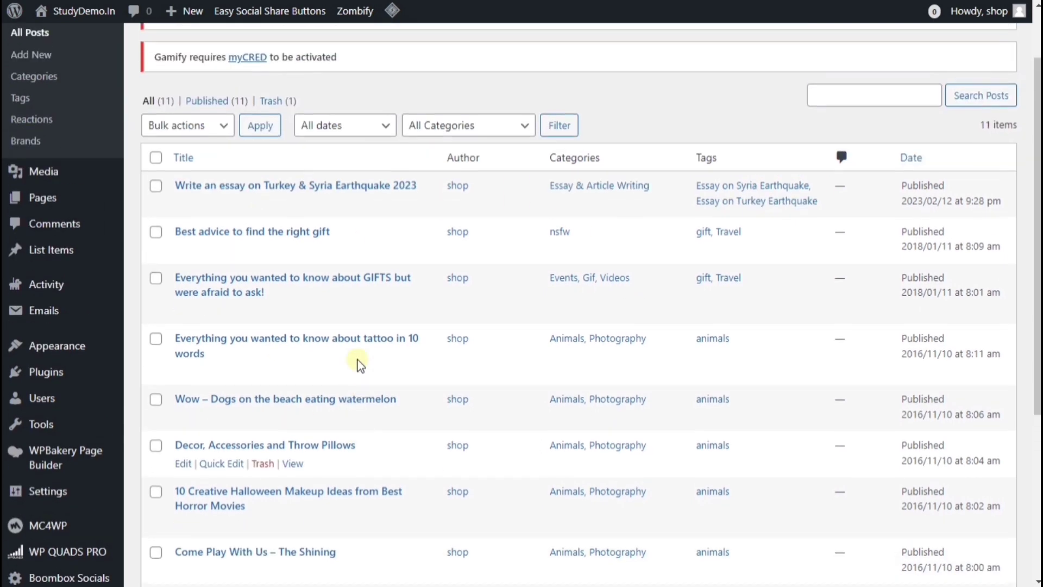
click(155, 160)
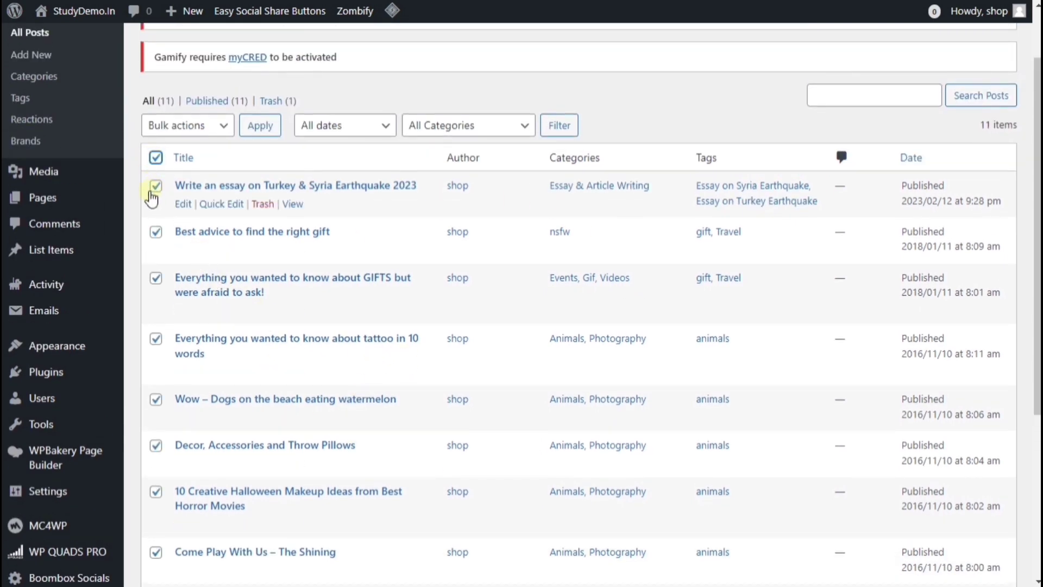
click(223, 126)
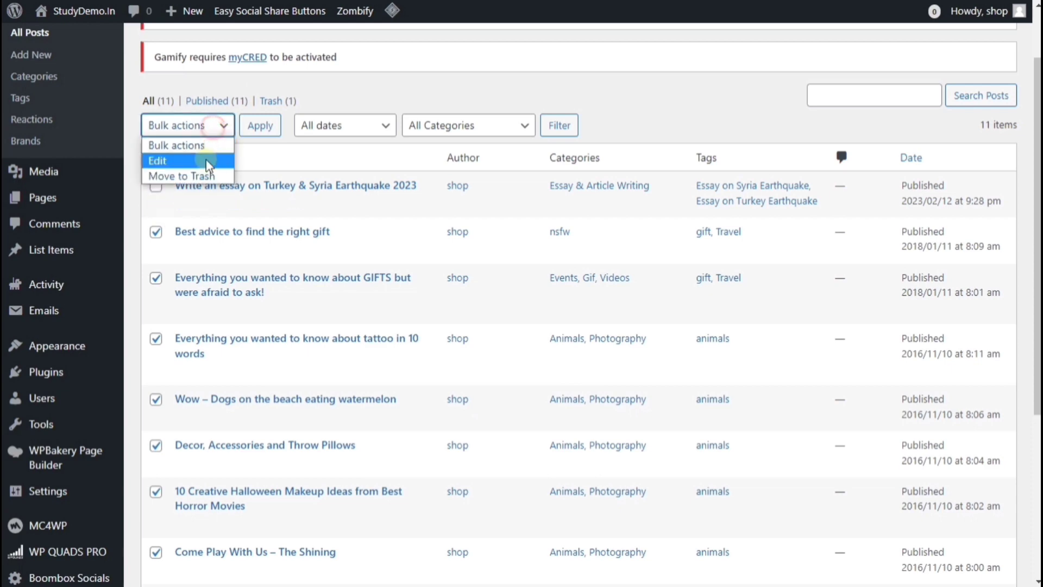
click(163, 140)
click(268, 132)
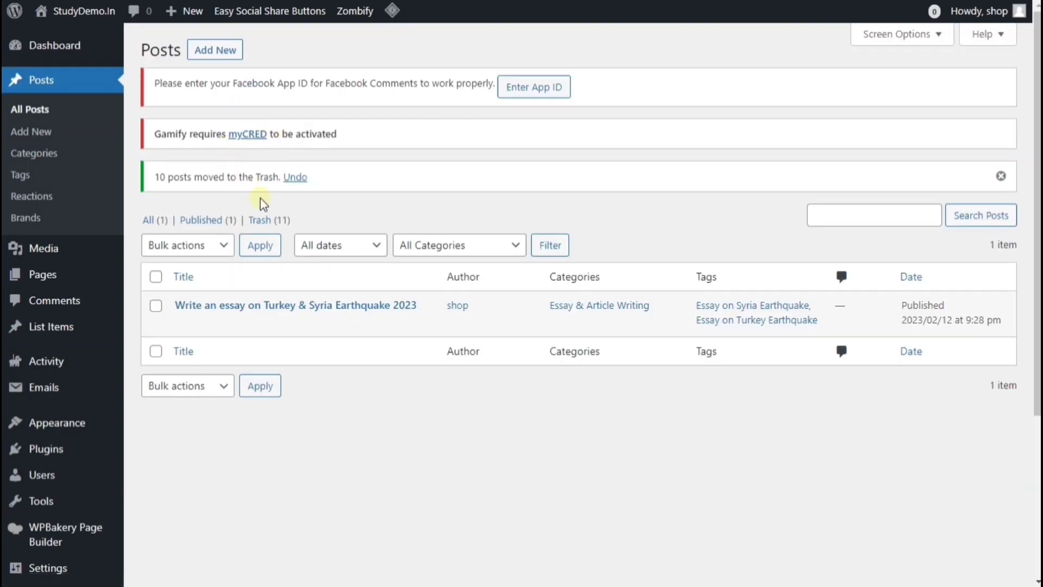
- View the live site homepage to check that only the earthquake essay remains
click(223, 303)
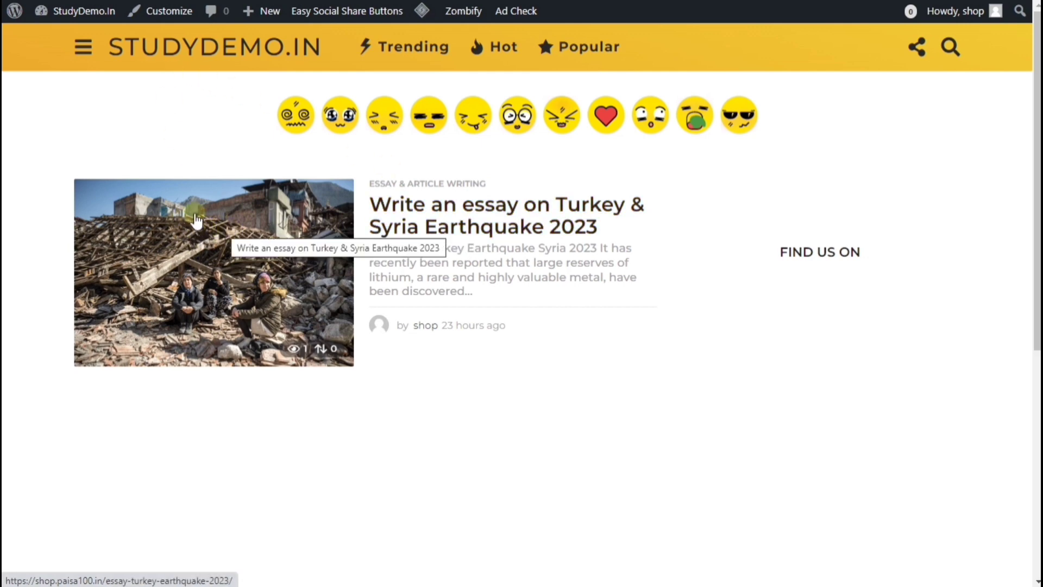
scroll(596, 146, down, 4)
scroll(652, 244, down, 3)
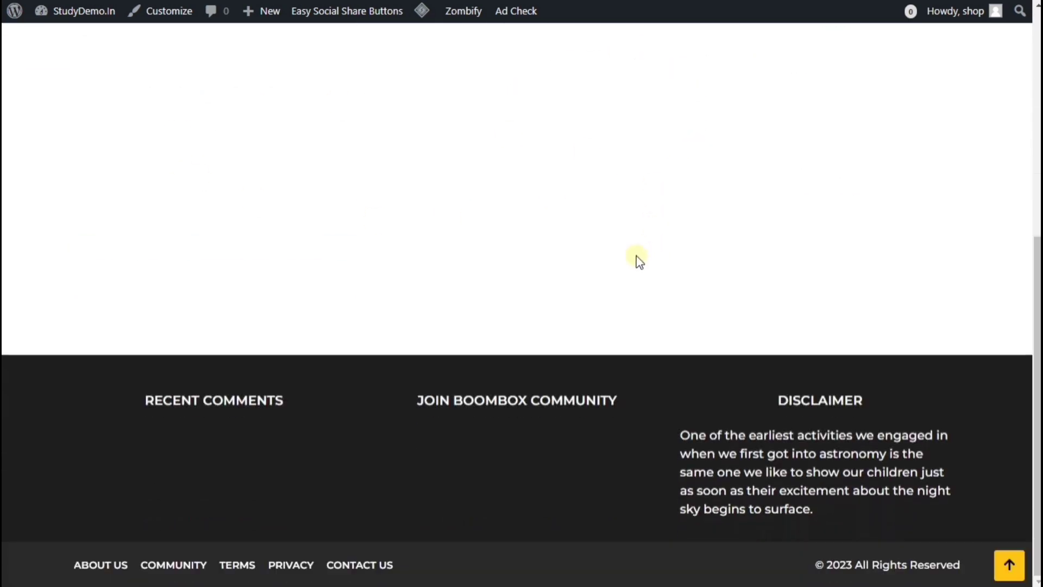
scroll(644, 244, up, 7)
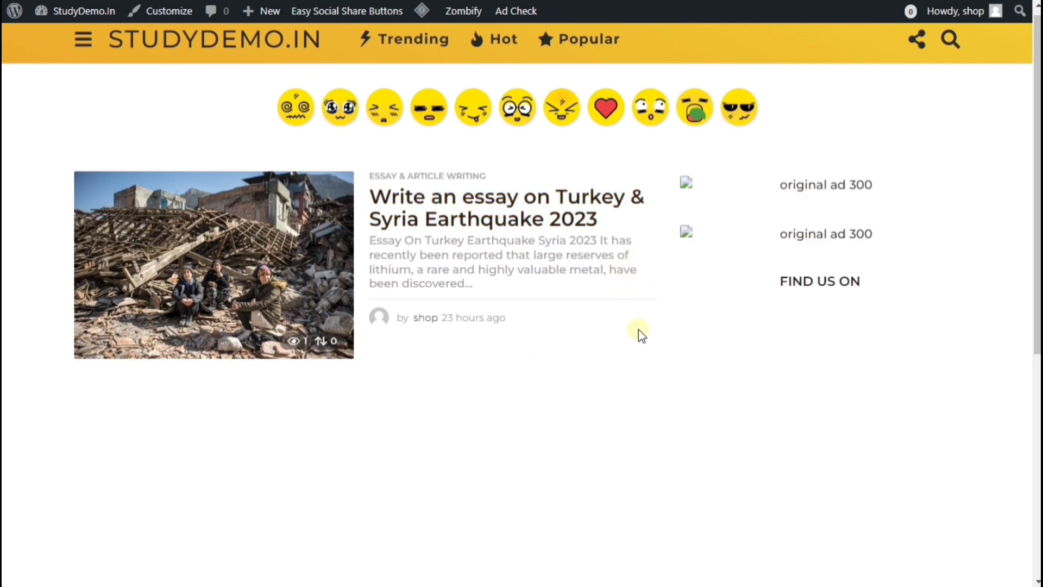
scroll(97, 231, down, 5)
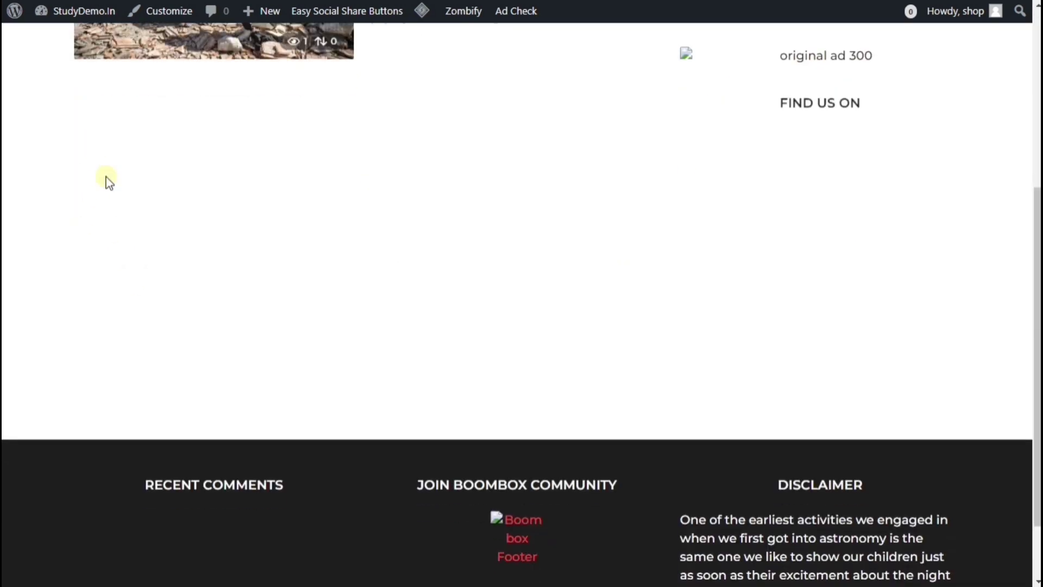
scroll(199, 334, up, 6)
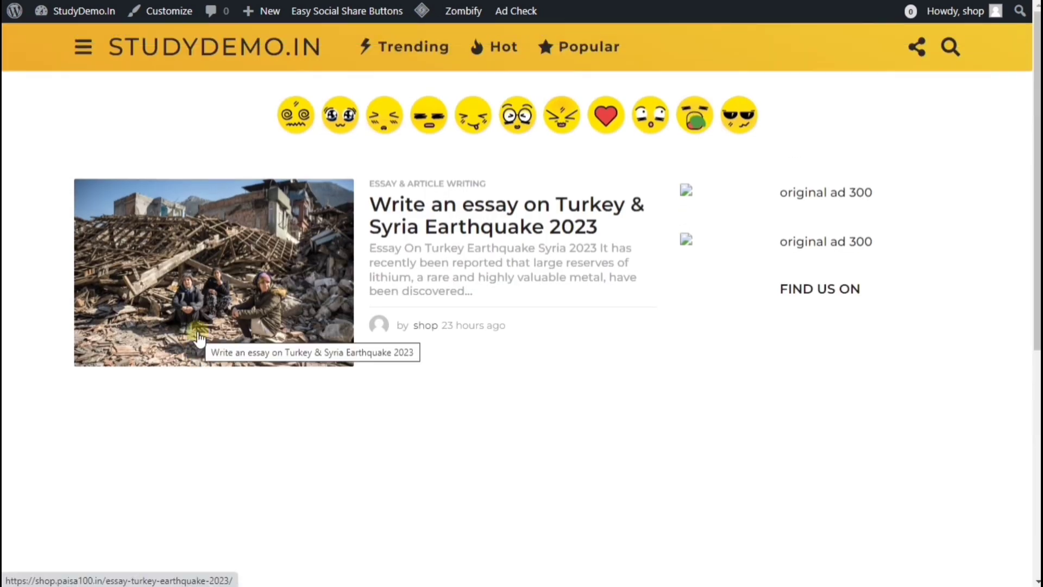
scroll(198, 334, down, 7)
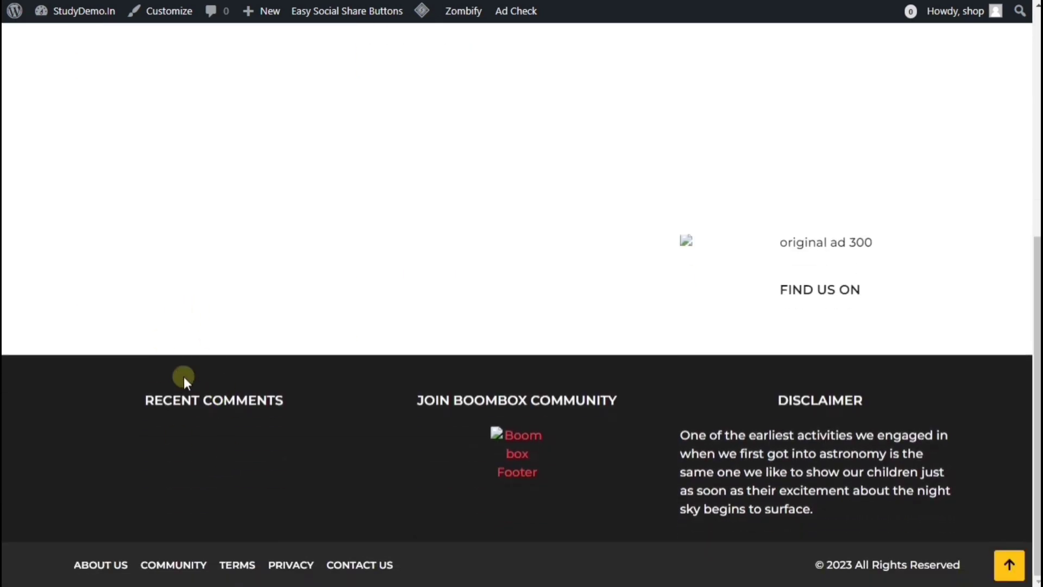
scroll(435, 337, up, 6)
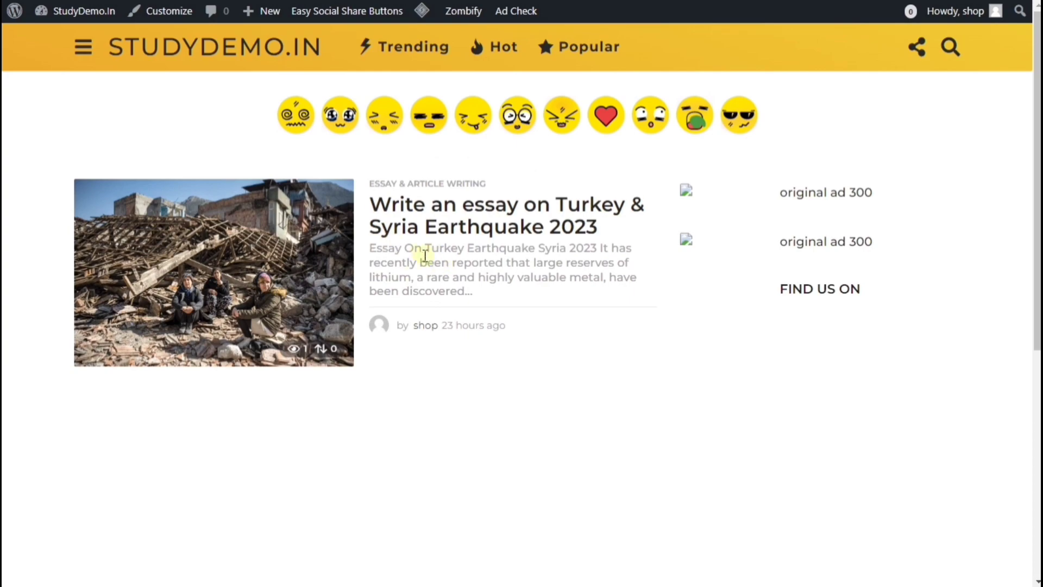
- Open the earthquake essay post, then return to the homepage via the logo
click(444, 220)
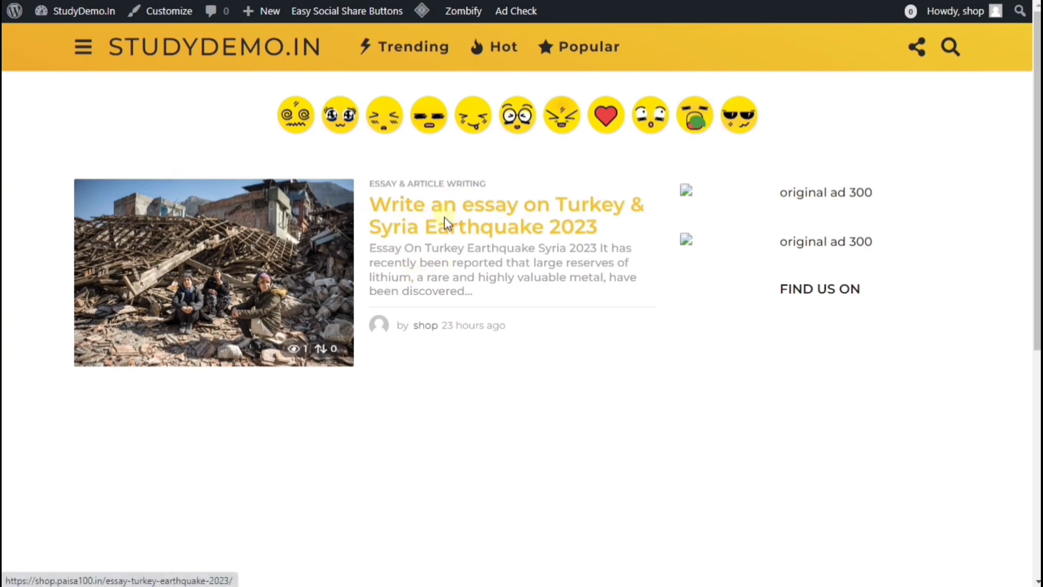
scroll(453, 268, down, 6)
scroll(453, 269, down, 10)
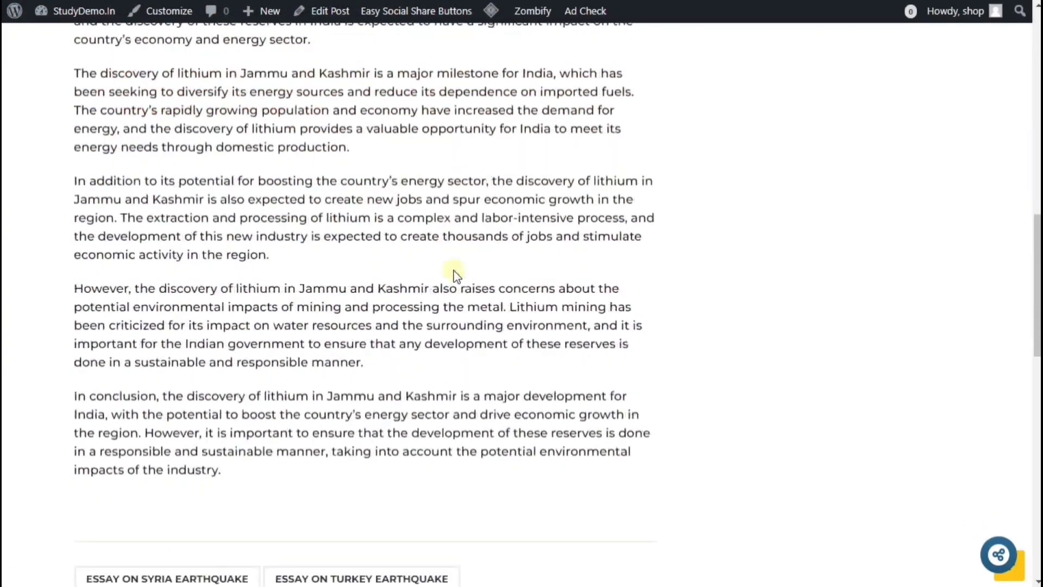
scroll(453, 269, up, 15)
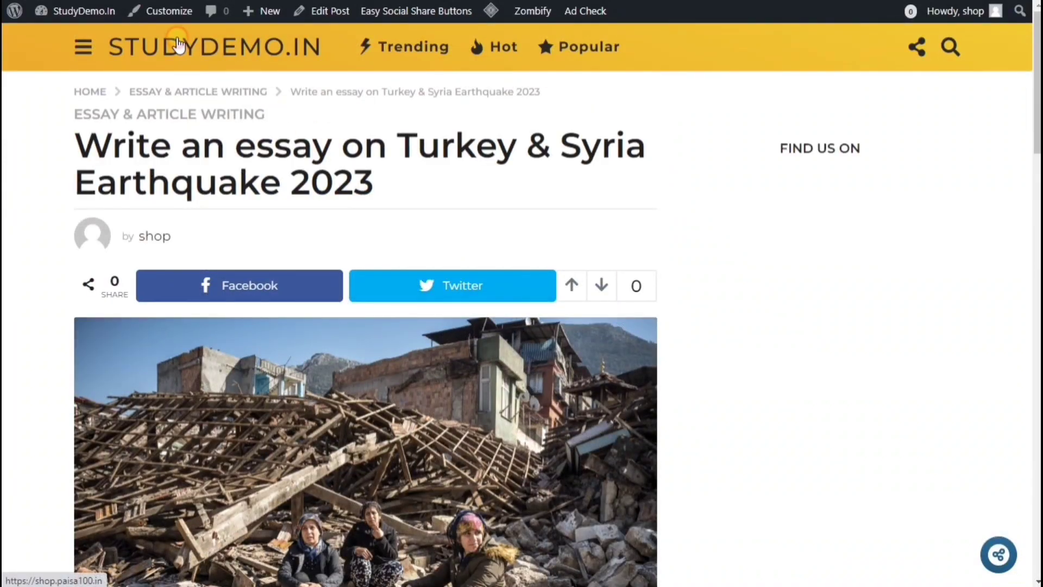
click(179, 43)
scroll(836, 190, down, 4)
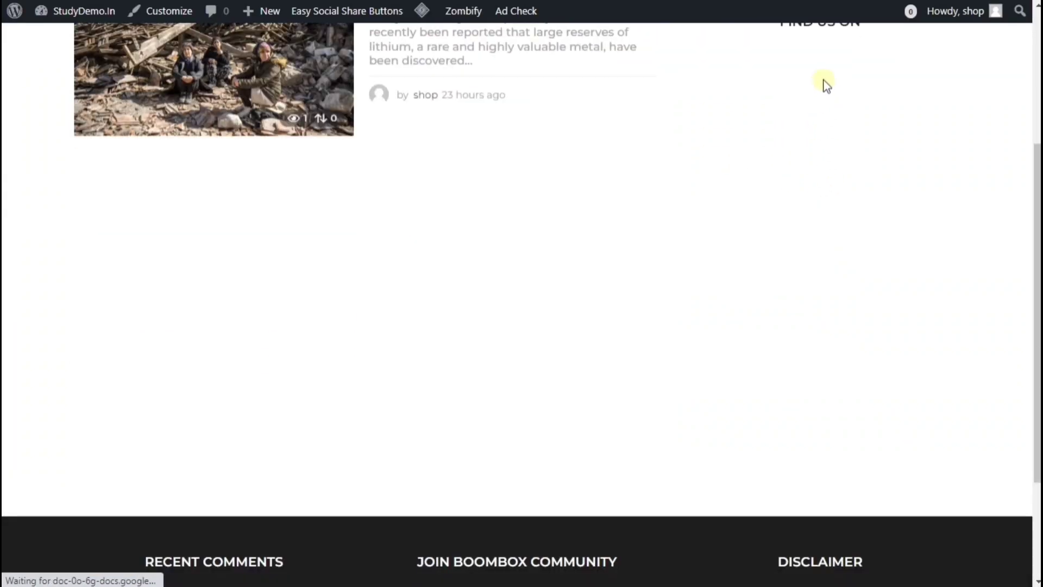
scroll(825, 156, down, 3)
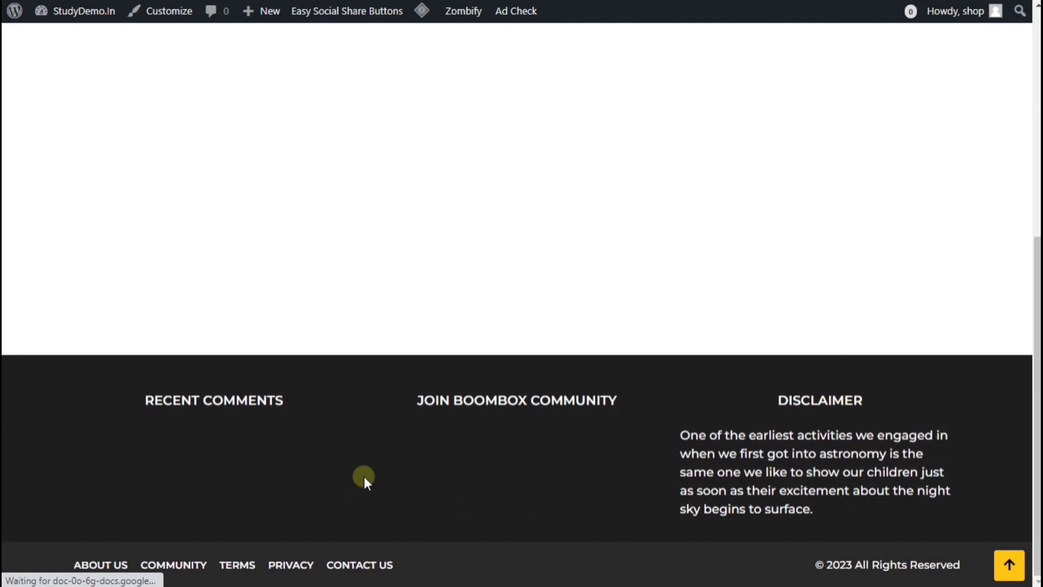
scroll(370, 259, up, 7)
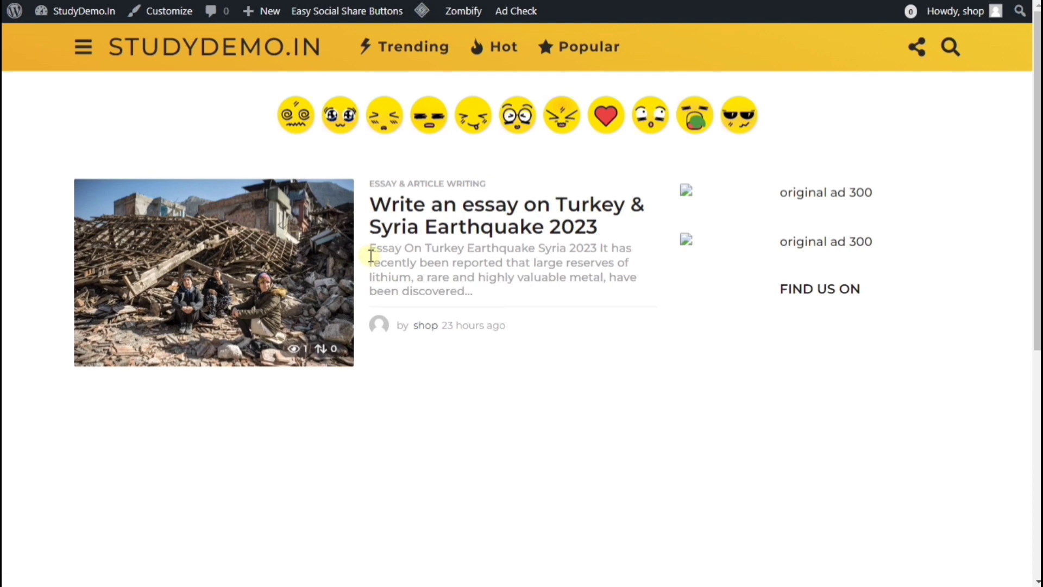
- Open the live site in a new tab from the admin's Visit Site link
key(ctrl+Tab)
mouse_move(72, 38)
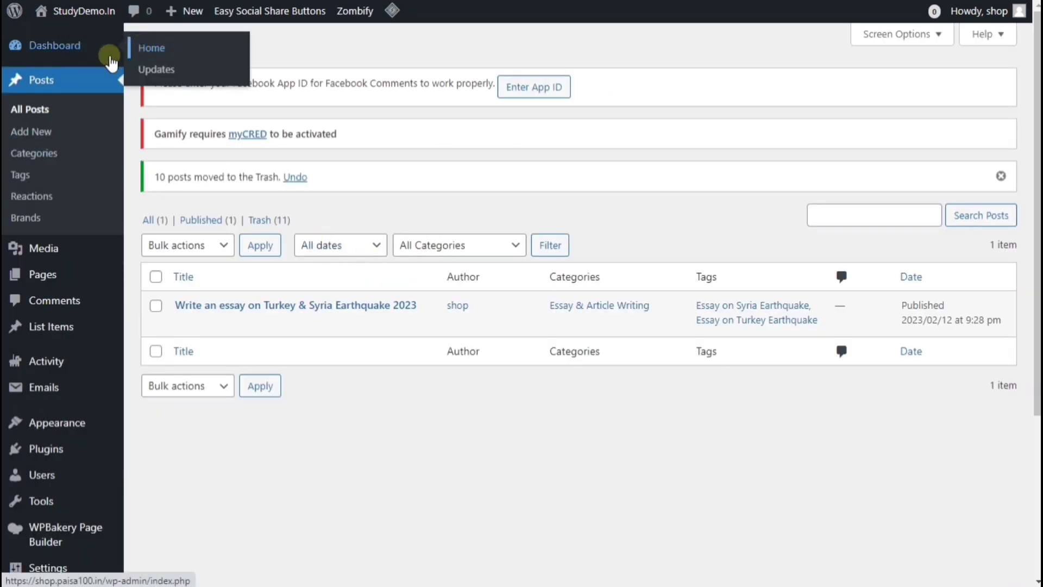
mouse_move(59, 12)
right_click(70, 38)
click(75, 48)
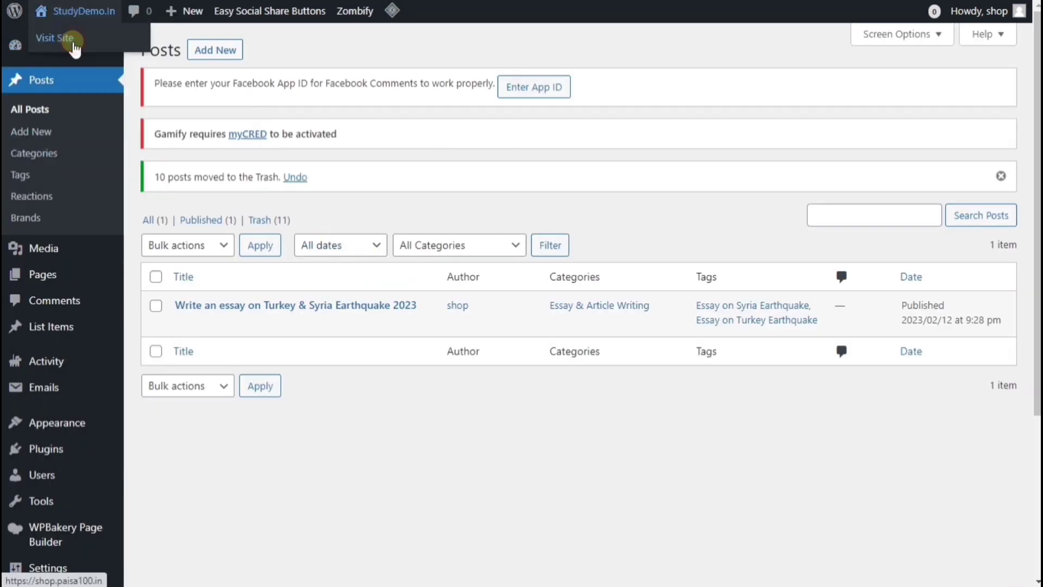
key(ctrl+Tab)
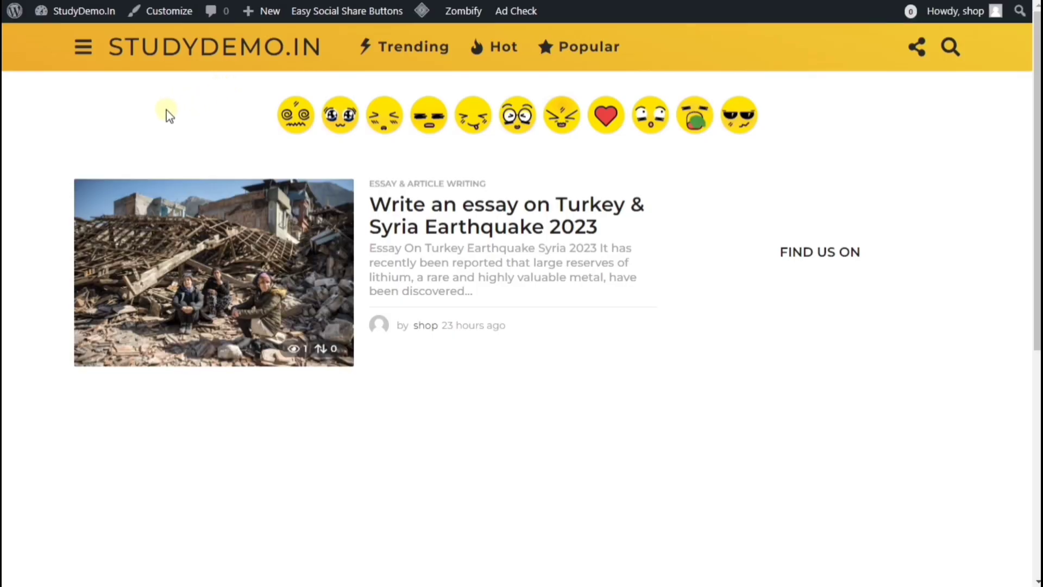
key(ctrl+Tab)
key(ctrl+Tab)
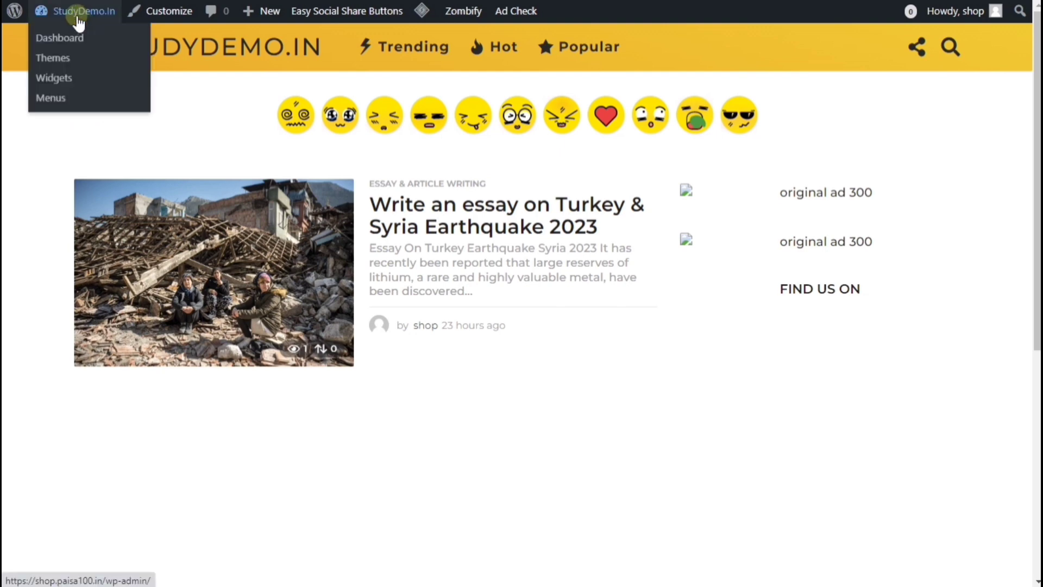
- Go to the Customizer's Widgets > Default widget area
click(169, 17)
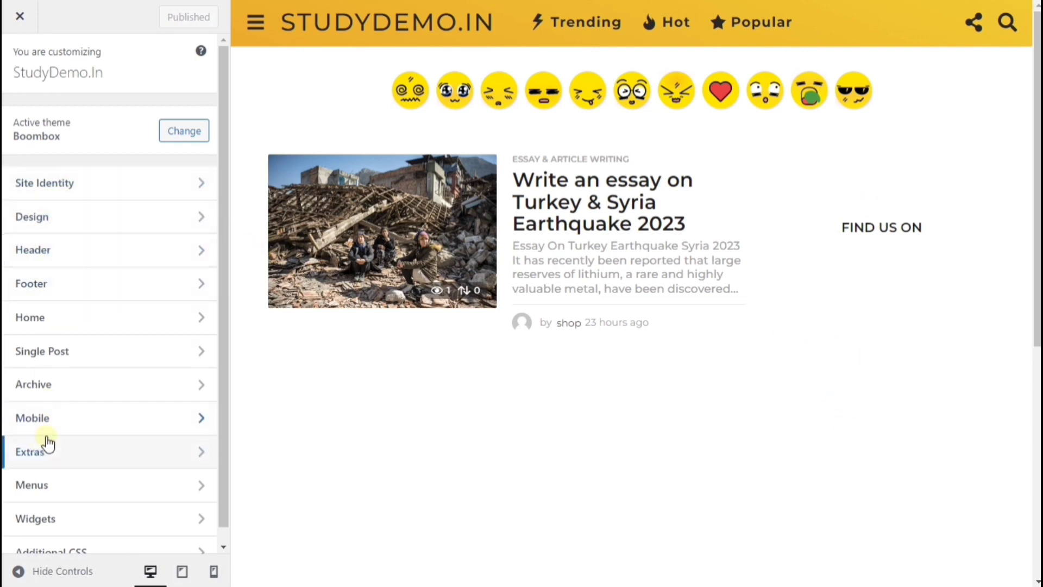
scroll(43, 489, down, 1)
click(44, 497)
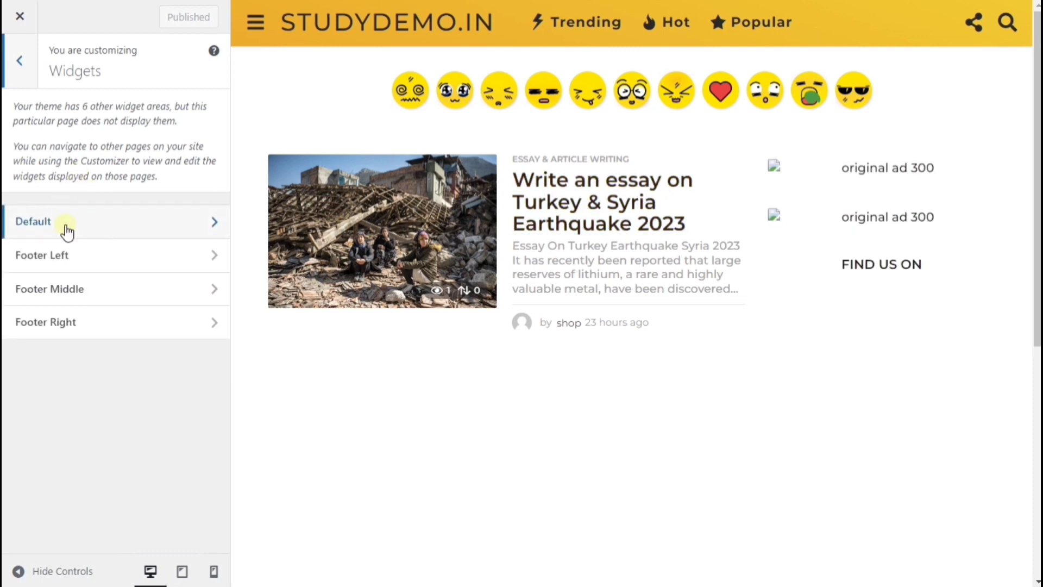
click(67, 232)
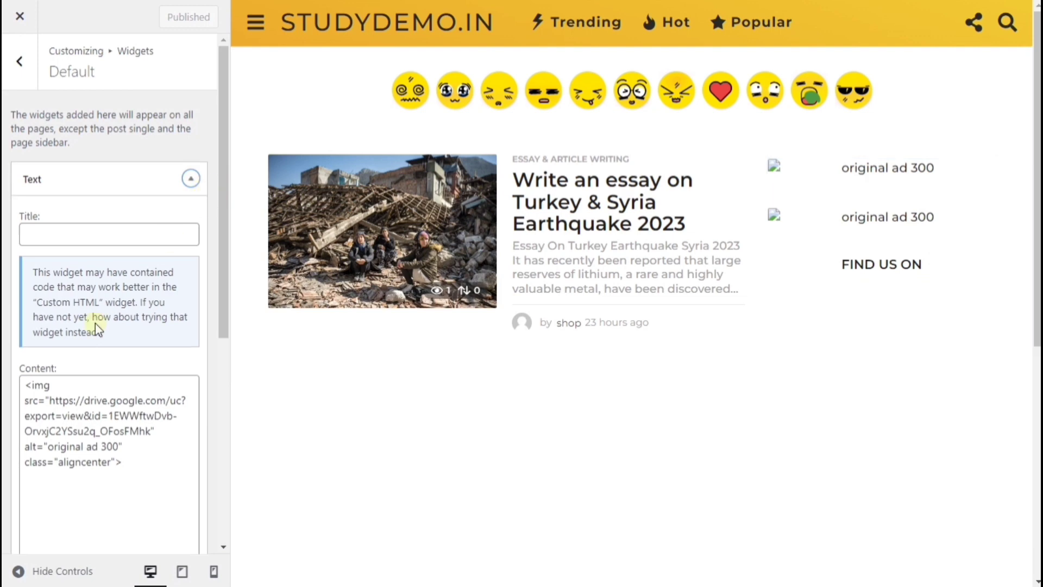
scroll(93, 329, down, 5)
- Remove both Text widgets plus the Trending Posts, Sticky Sidebar and Social widgets
click(38, 366)
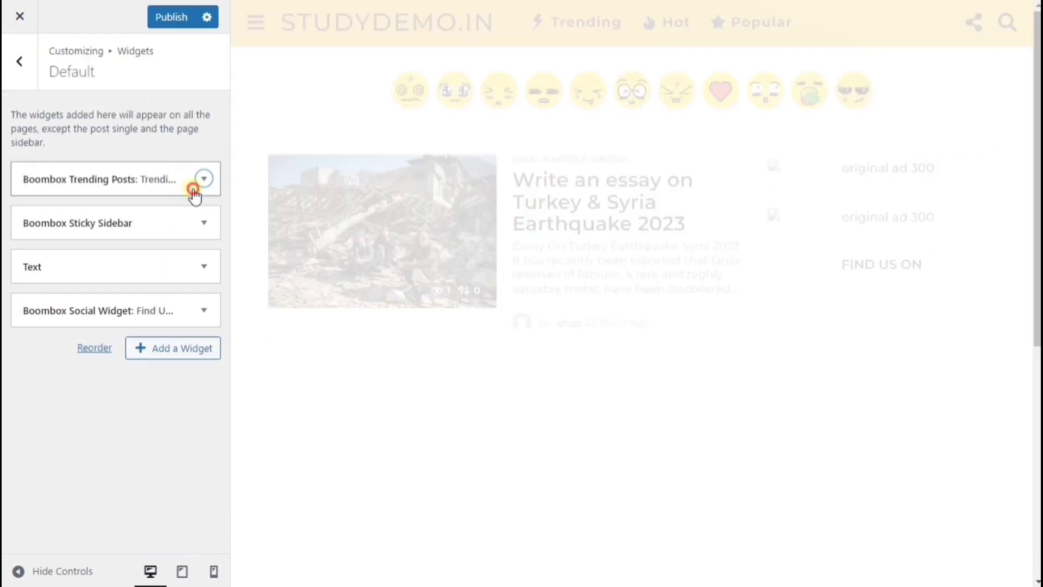
click(203, 178)
click(36, 441)
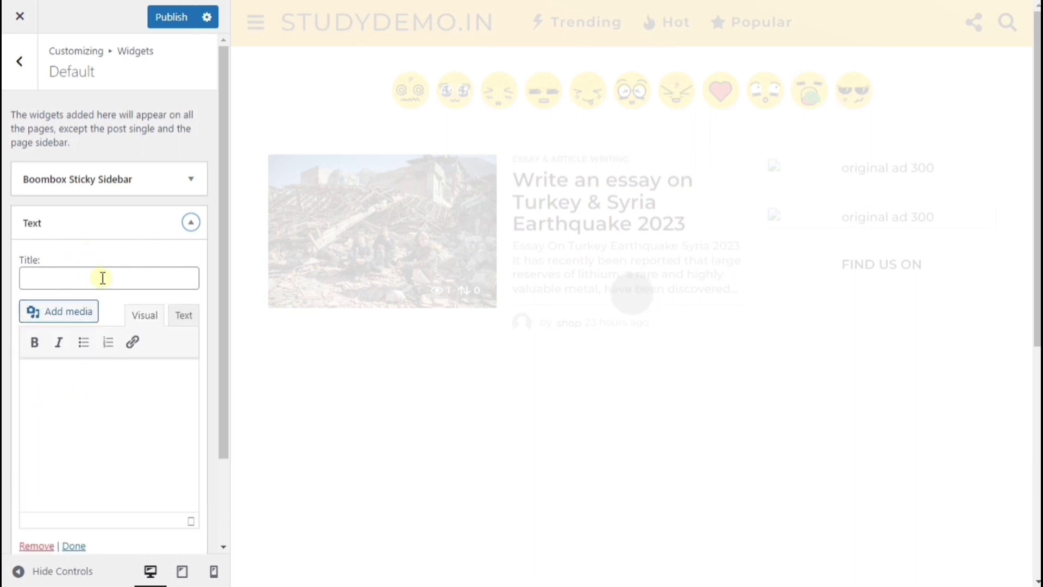
click(37, 442)
click(185, 176)
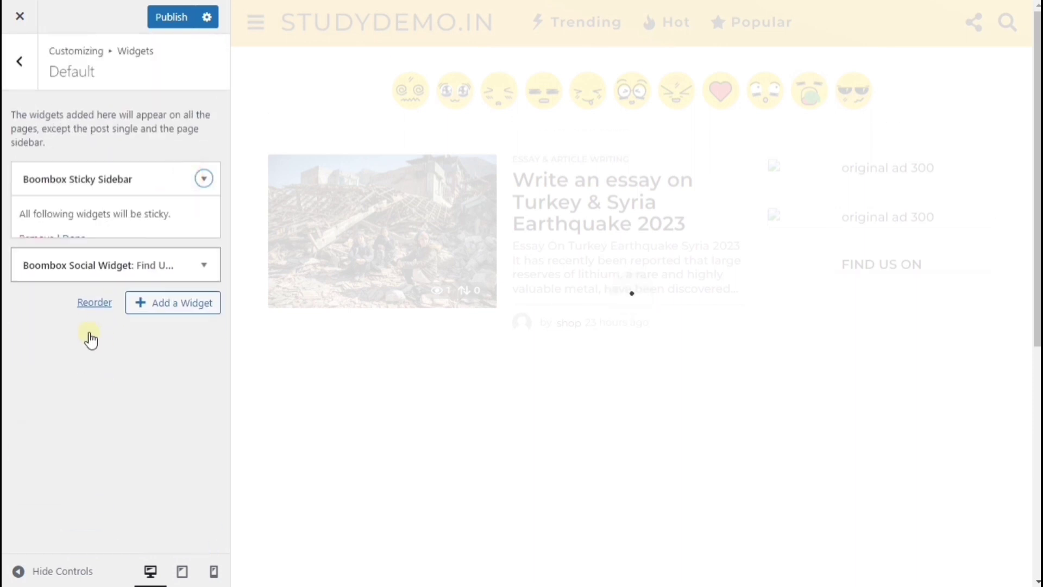
click(36, 239)
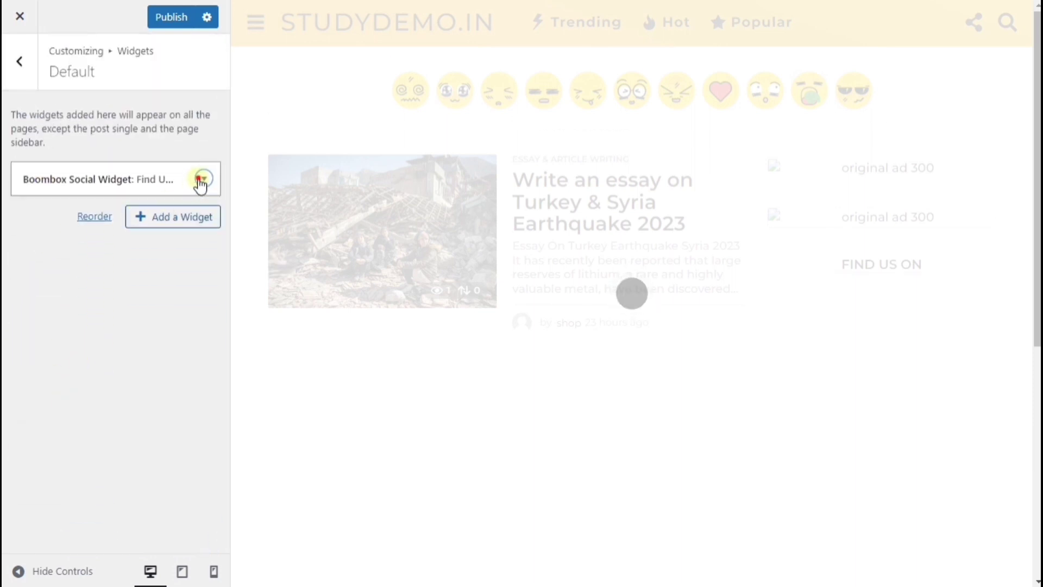
click(202, 179)
click(36, 313)
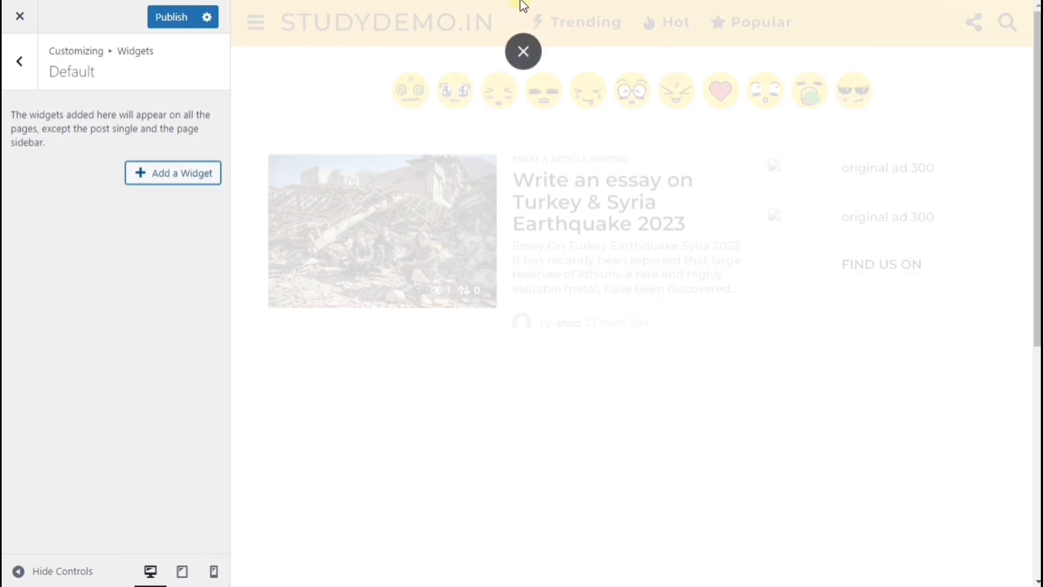
mouse_move(522, 6)
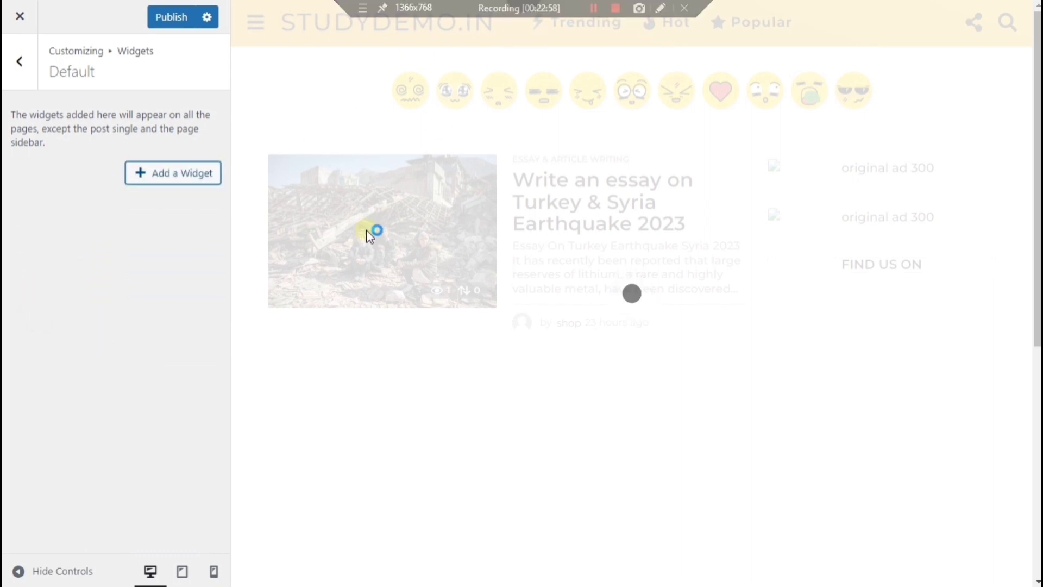
click(190, 179)
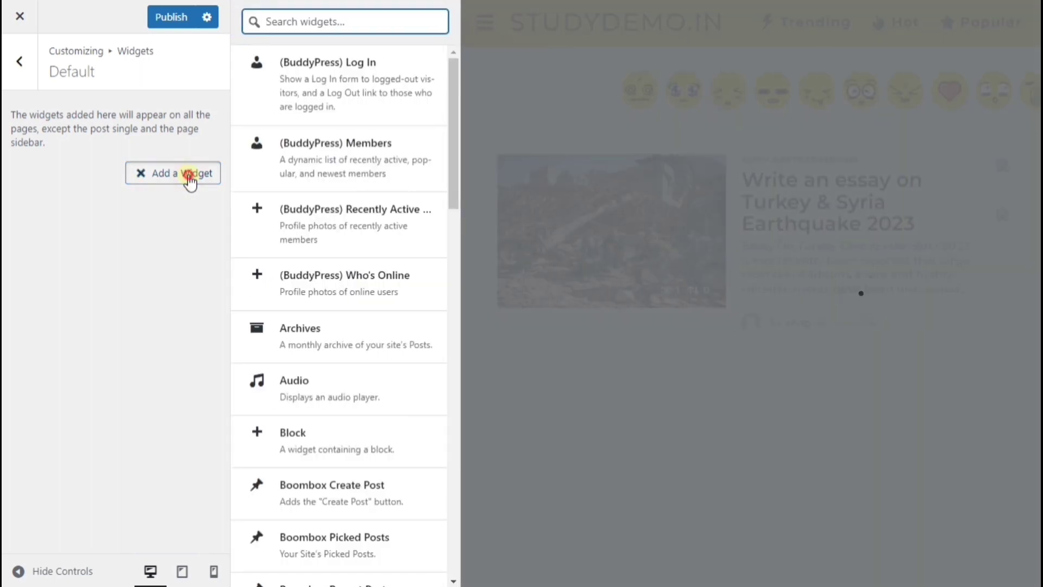
click(188, 175)
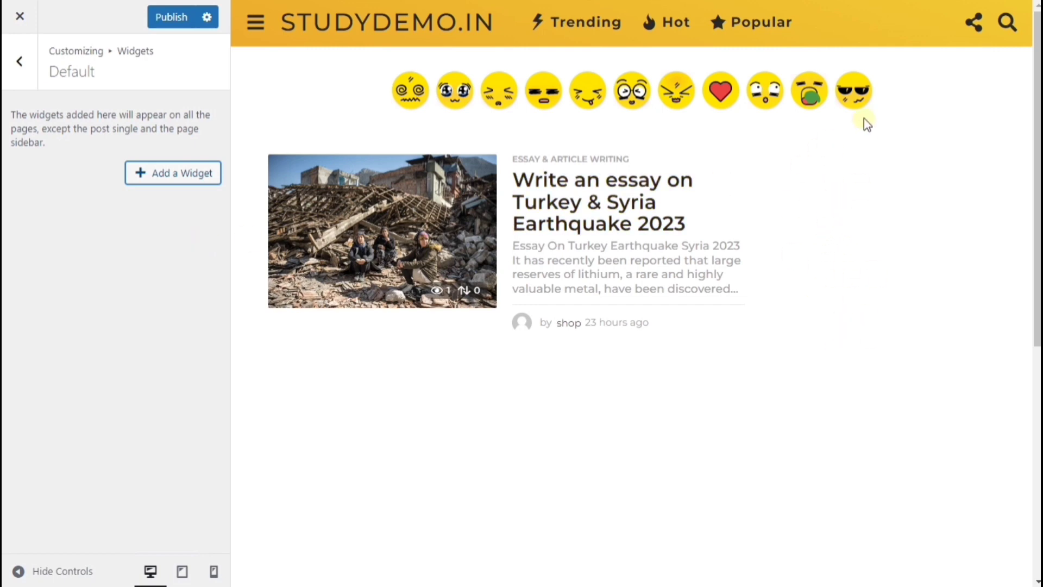
- Add a Search widget to the Default area and title it 'Search Here'
scroll(860, 200, down, 5)
scroll(860, 200, up, 5)
click(151, 185)
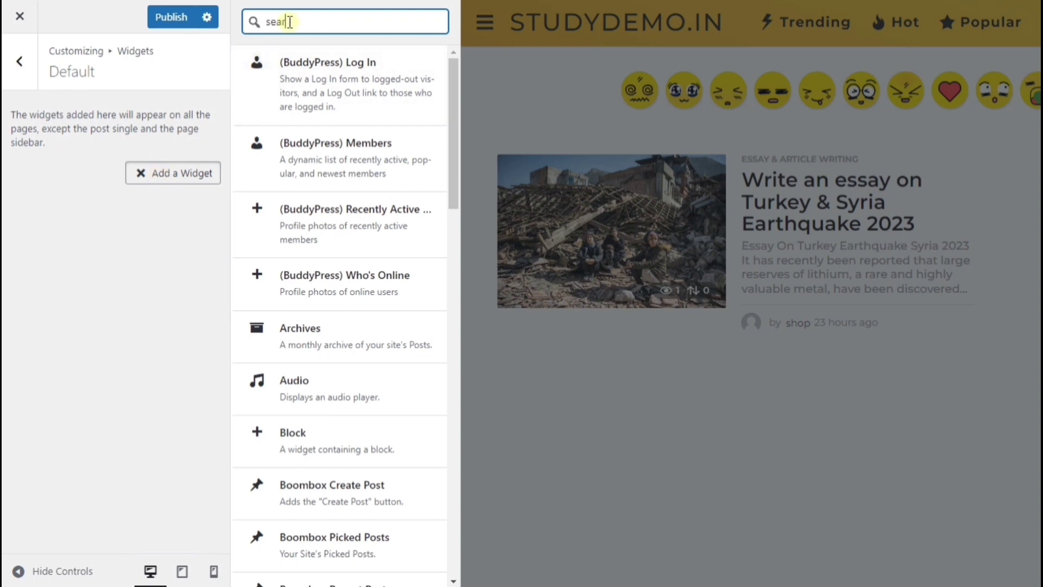
text(h)
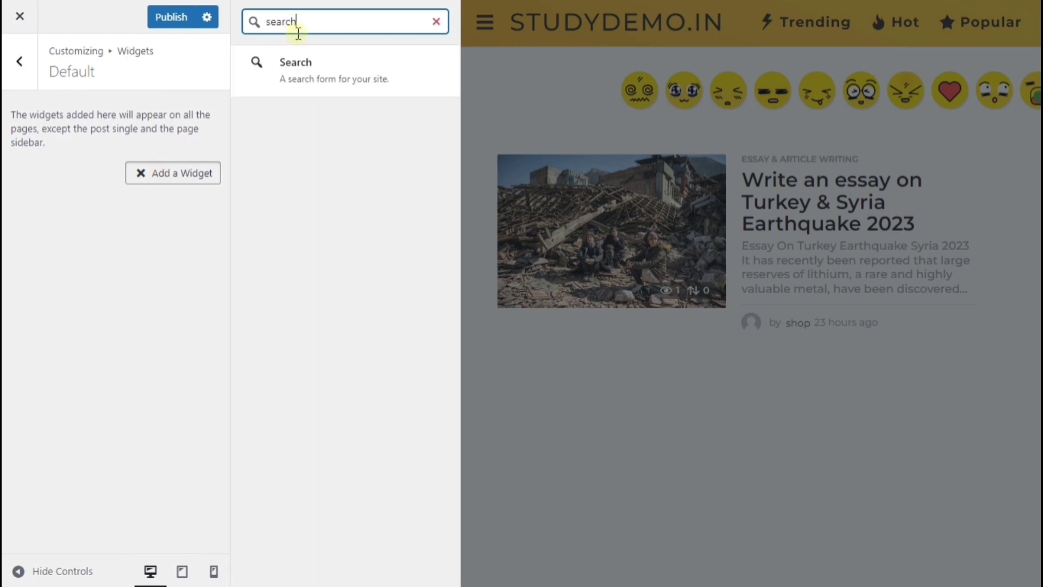
click(303, 86)
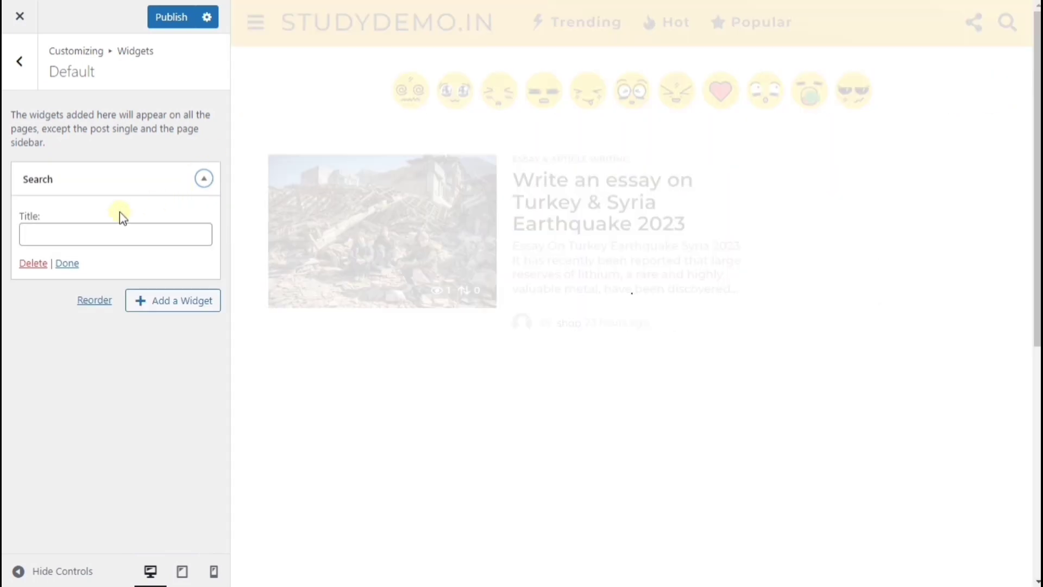
click(55, 240)
text(S)
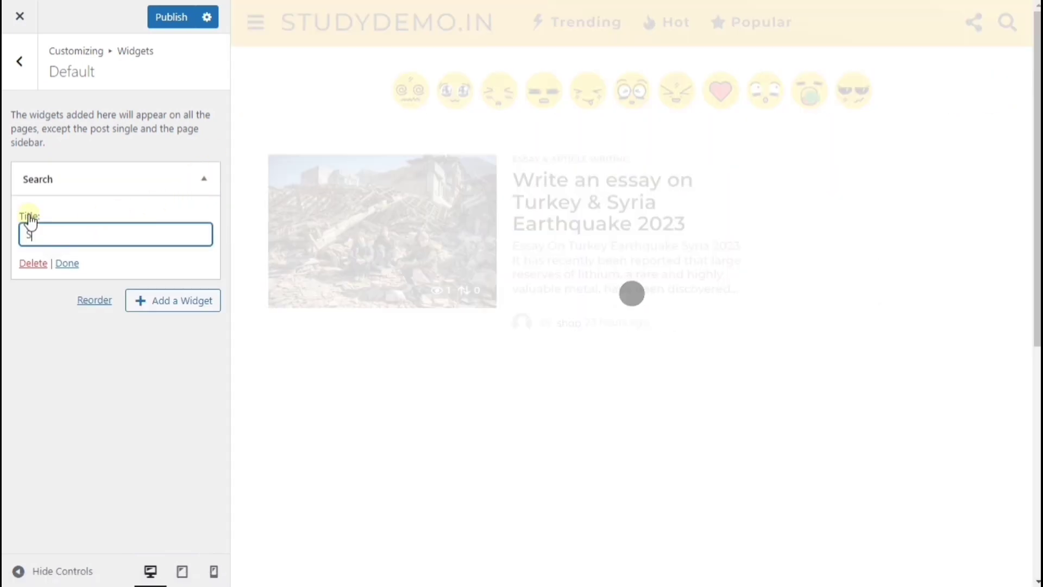
text(earchH)
key(BackSpace)
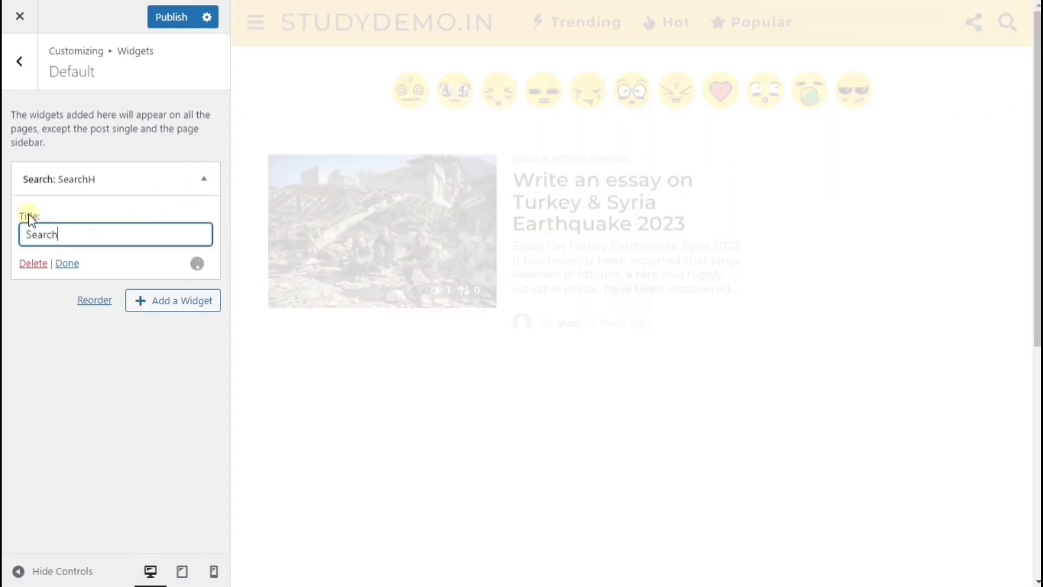
text(Here)
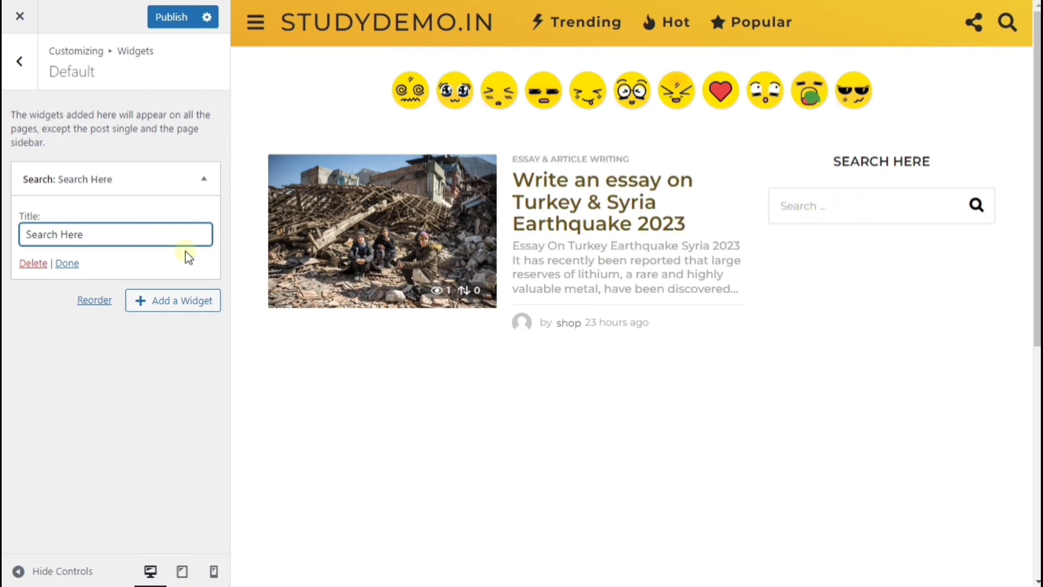
click(170, 303)
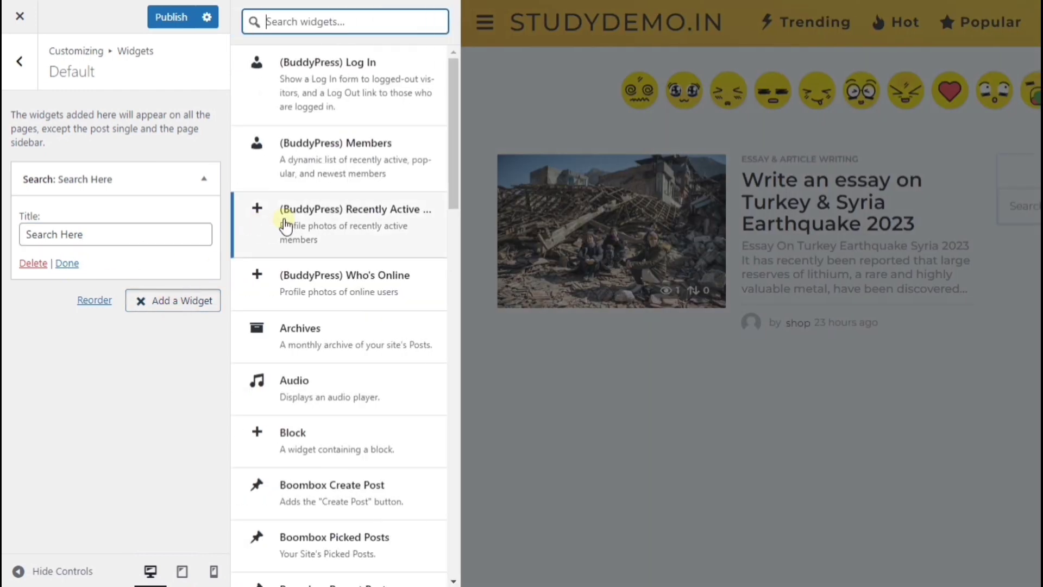
- Add a Boombox Recent Posts widget titled 'Latest Updates' to Default and collapse it
scroll(294, 209, down, 8)
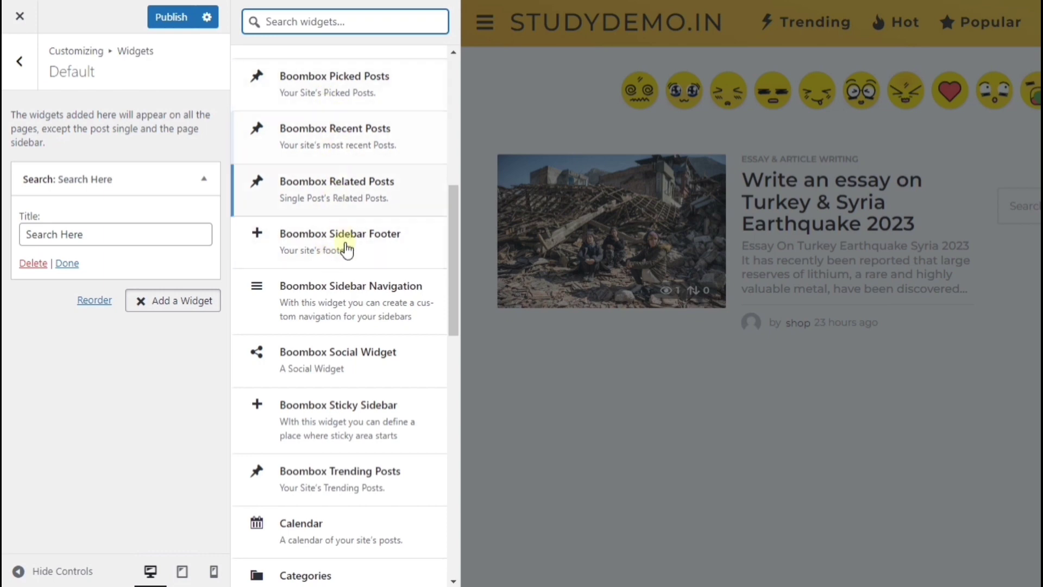
click(320, 147)
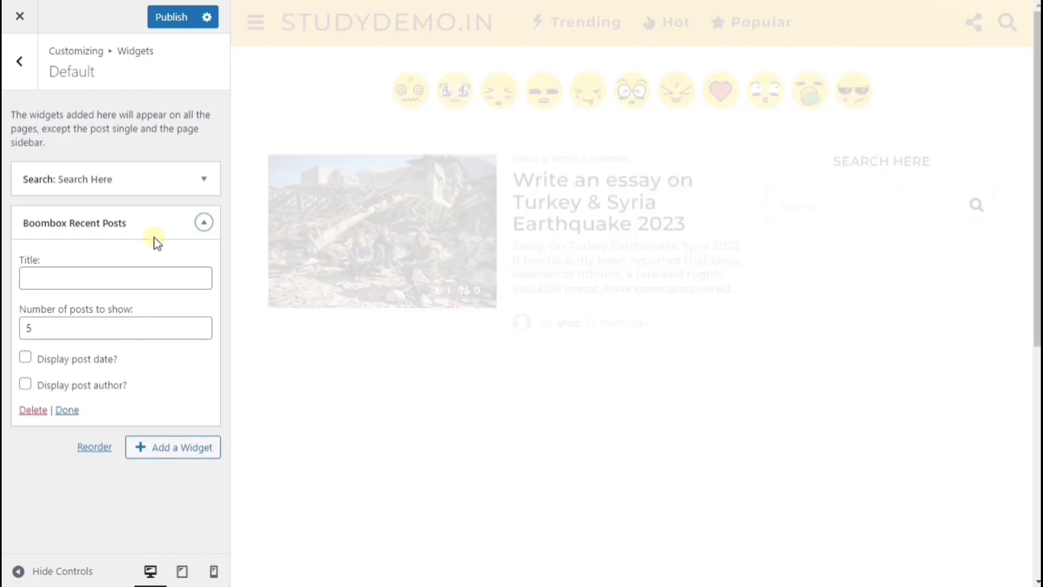
click(69, 288)
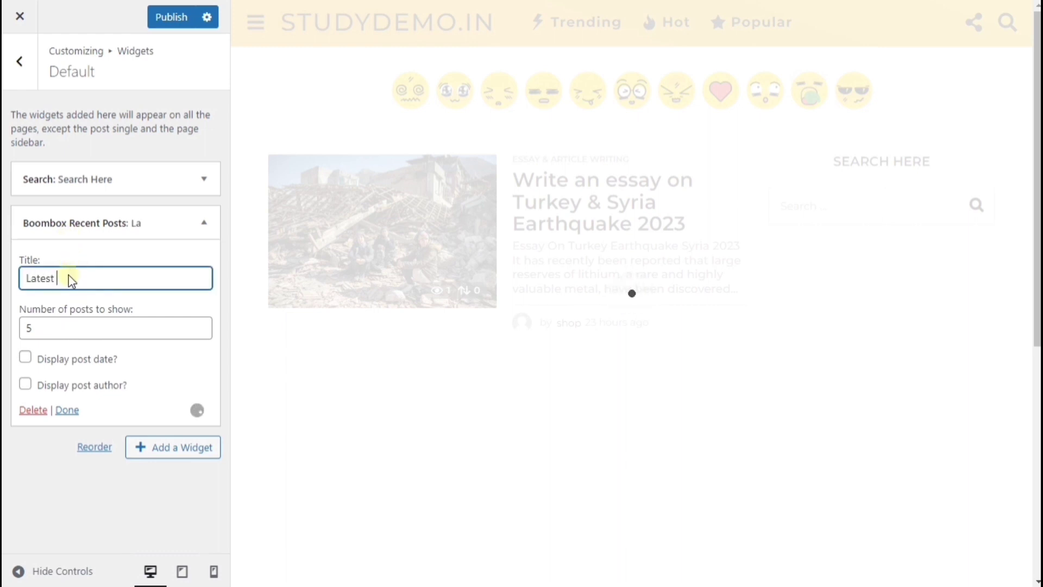
text(Latest Updates)
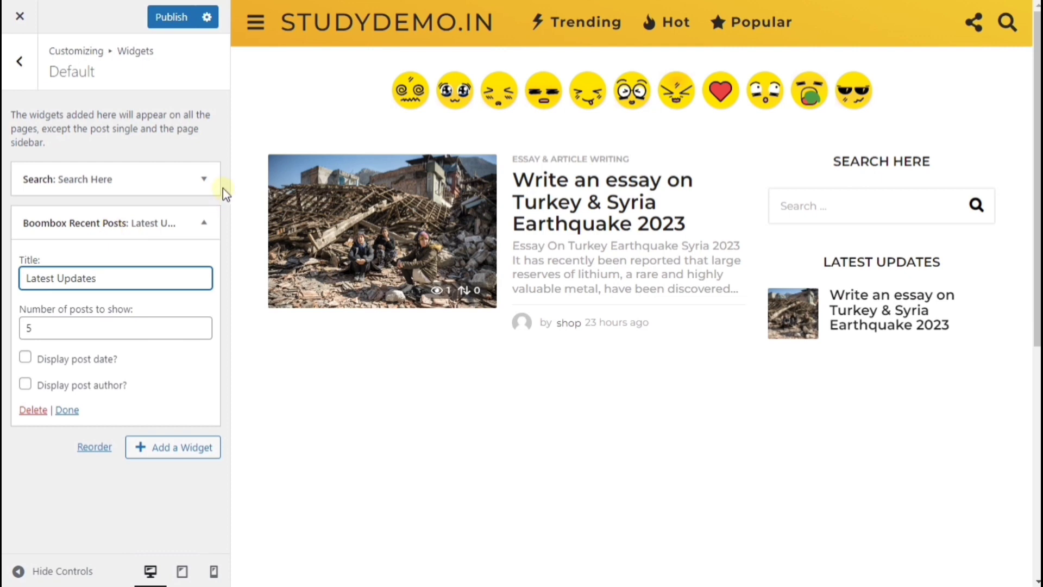
click(202, 222)
click(177, 265)
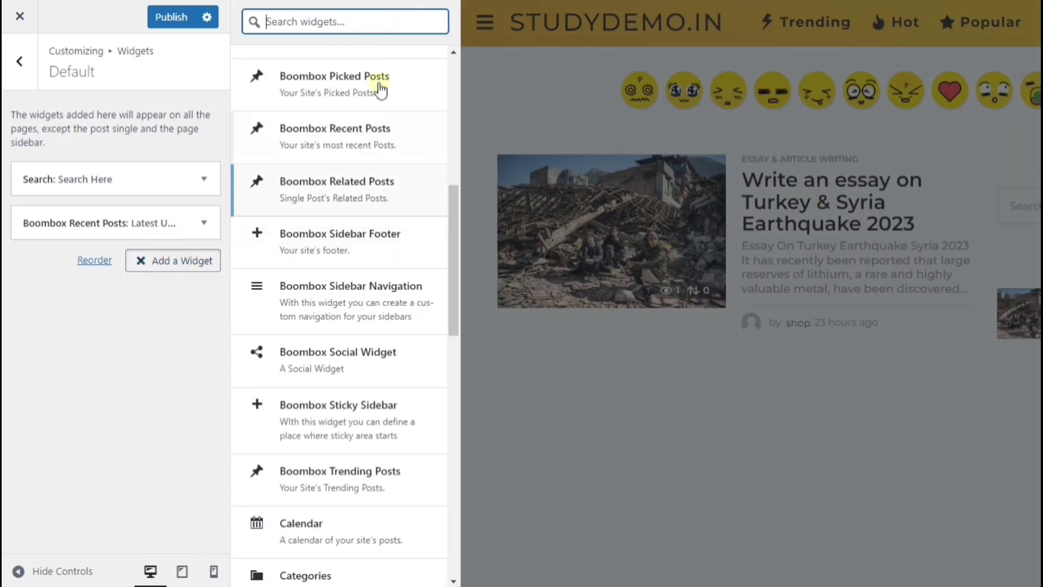
text(rec)
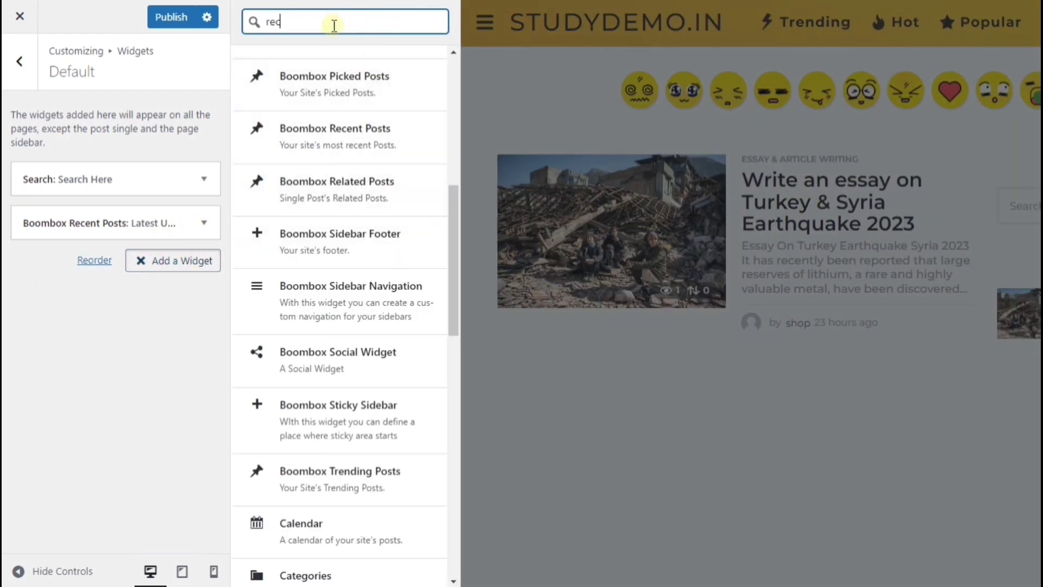
text(ent post)
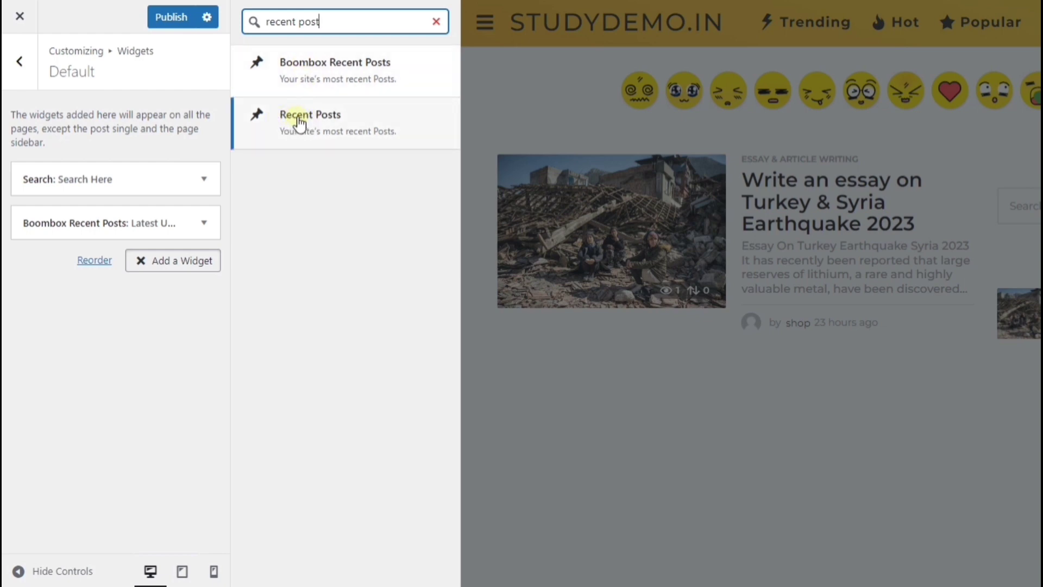
click(326, 130)
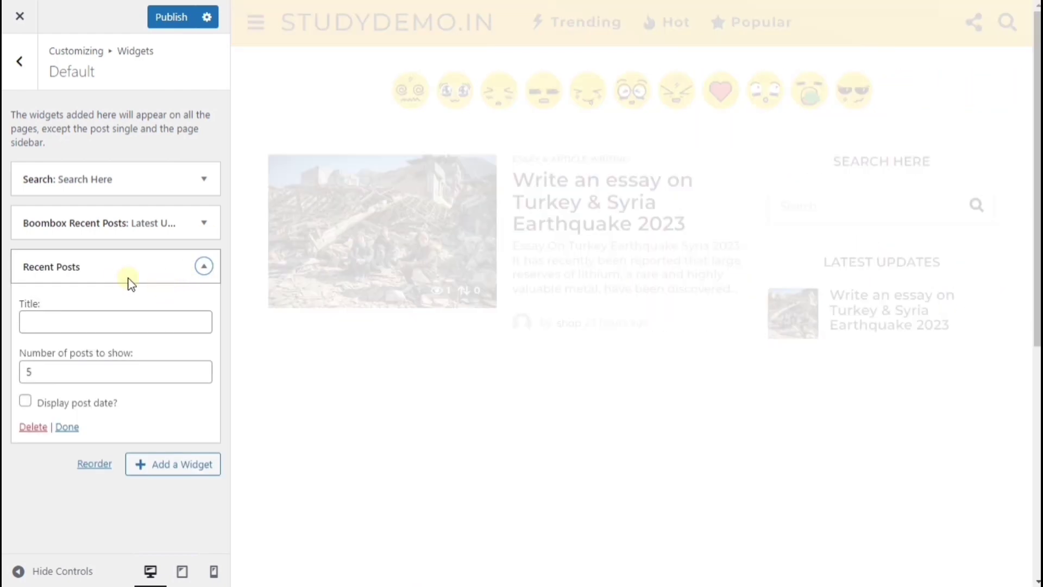
click(102, 322)
text(Lat)
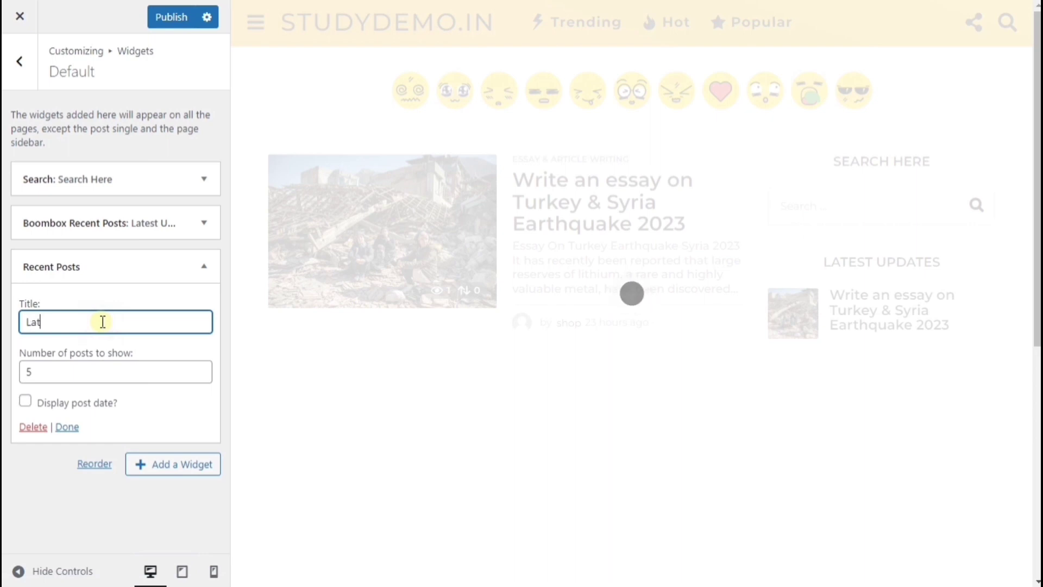
text(est Updates)
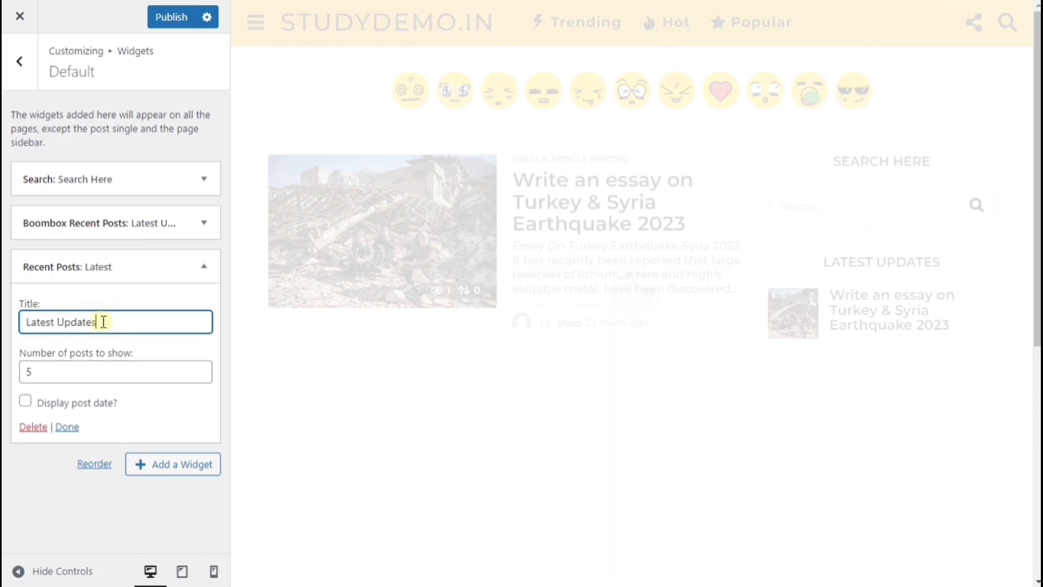
click(83, 272)
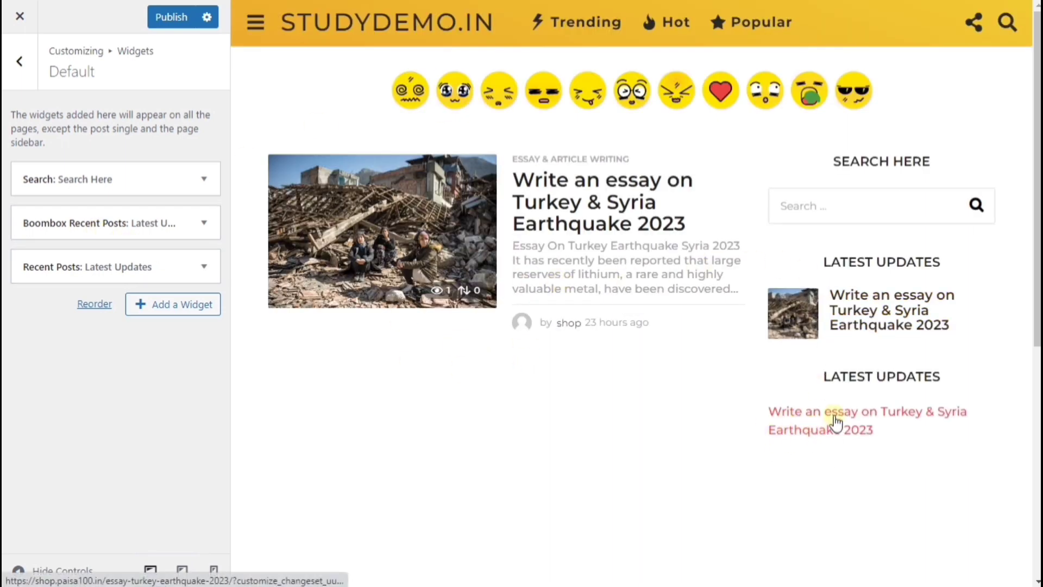
scroll(833, 421, down, 3)
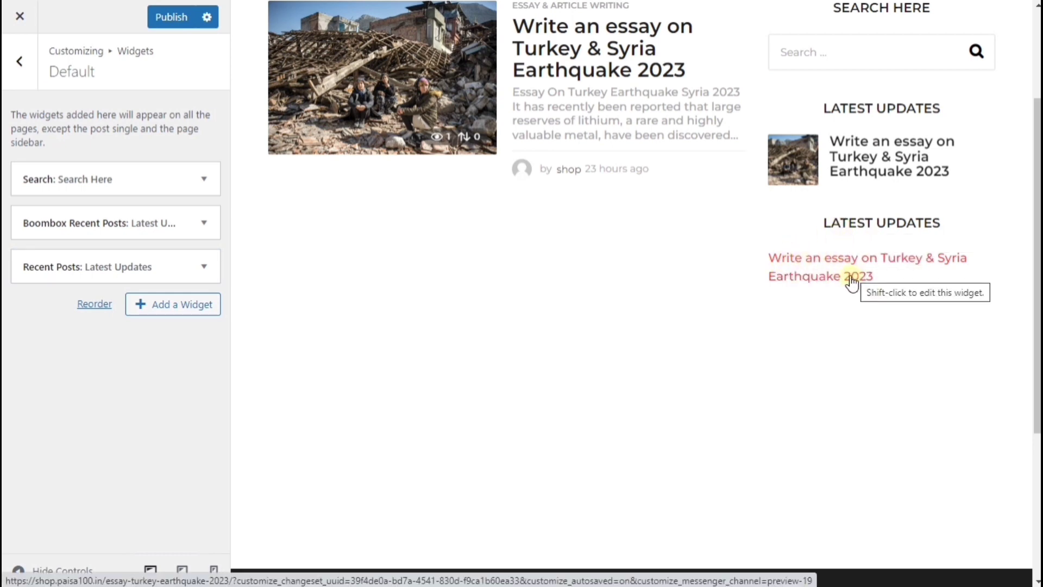
scroll(855, 278, up, 1)
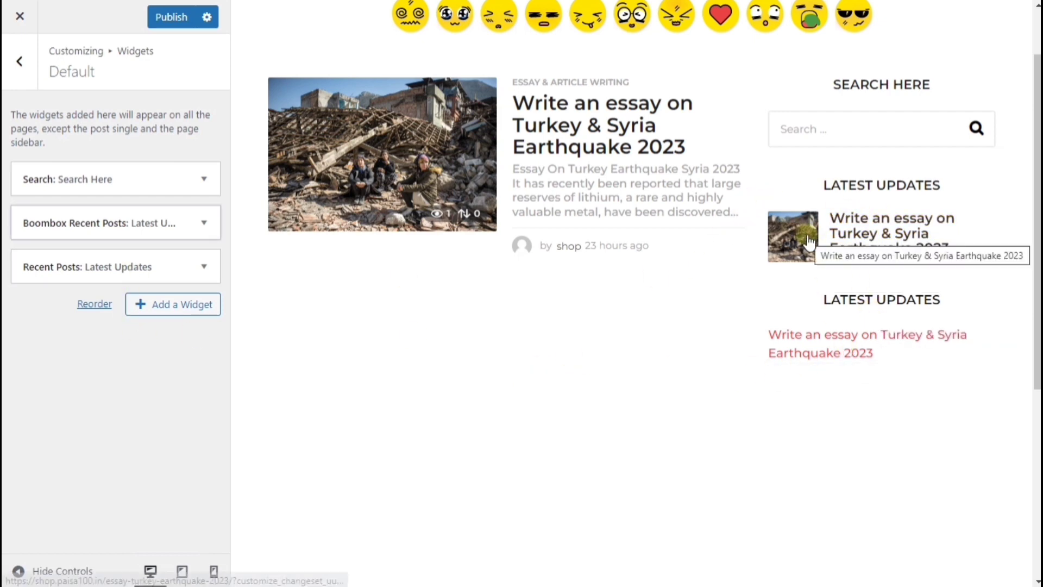
click(201, 269)
click(32, 426)
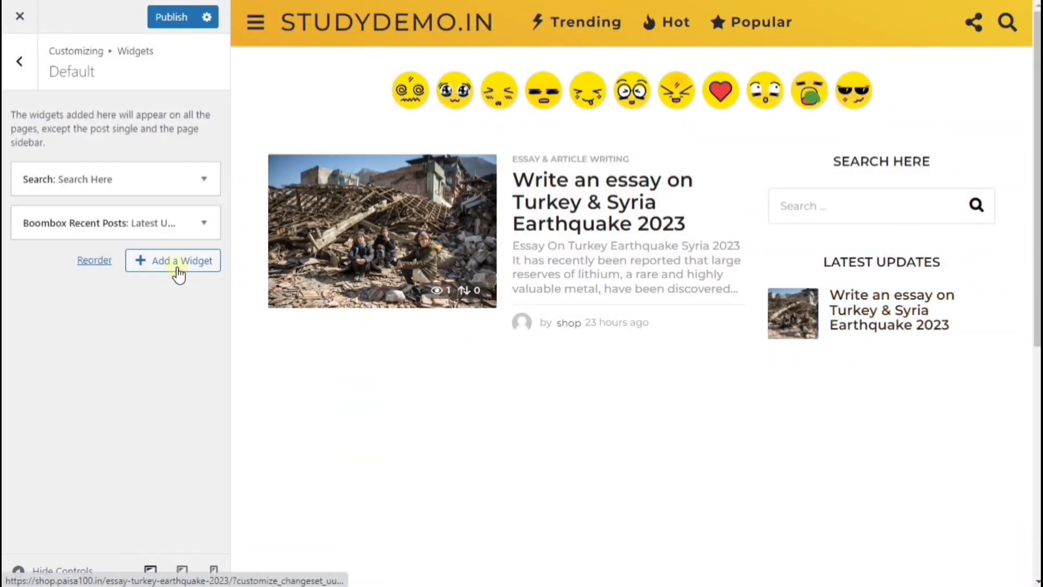
- Add a Categories widget titled 'Our Menu' below Latest Updates
click(203, 222)
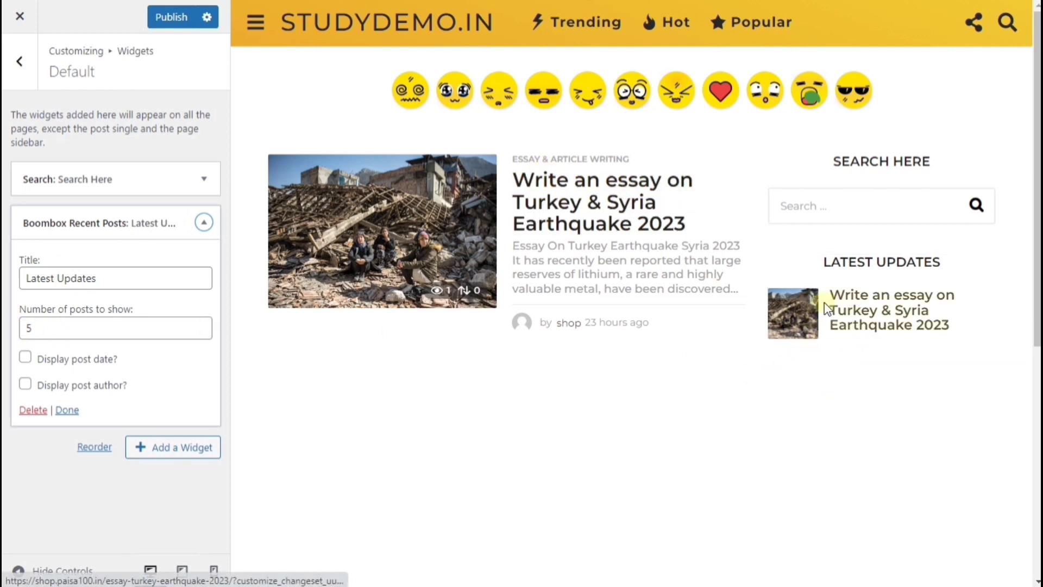
click(204, 222)
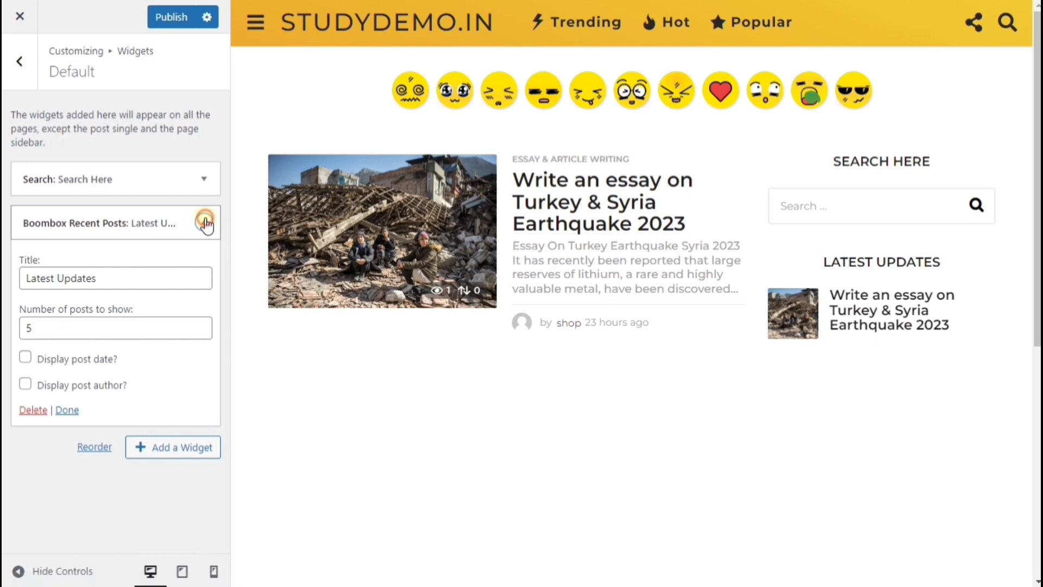
click(191, 261)
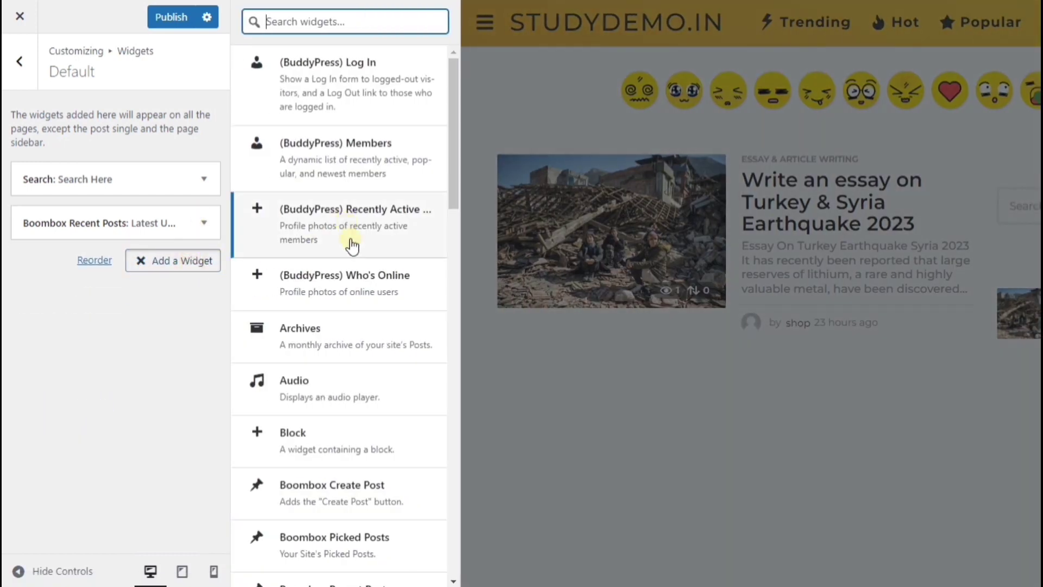
scroll(350, 250, down, 3)
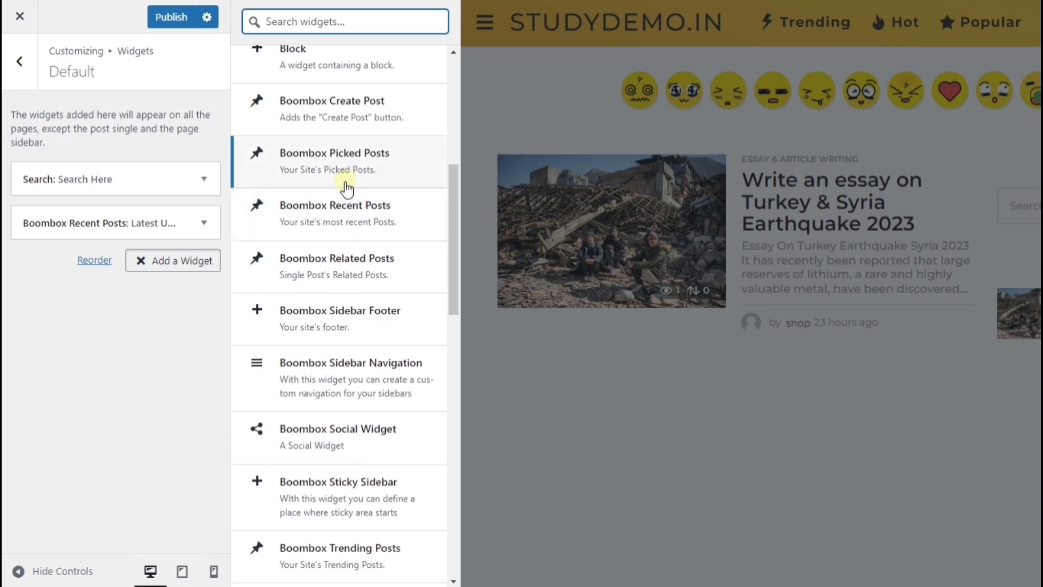
scroll(347, 189, down, 4)
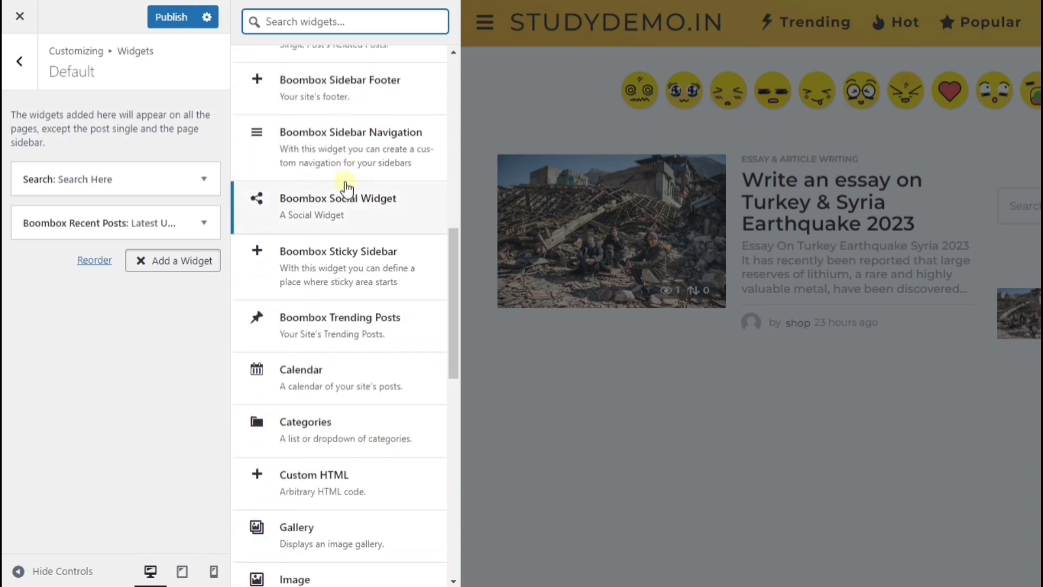
scroll(345, 187, down, 3)
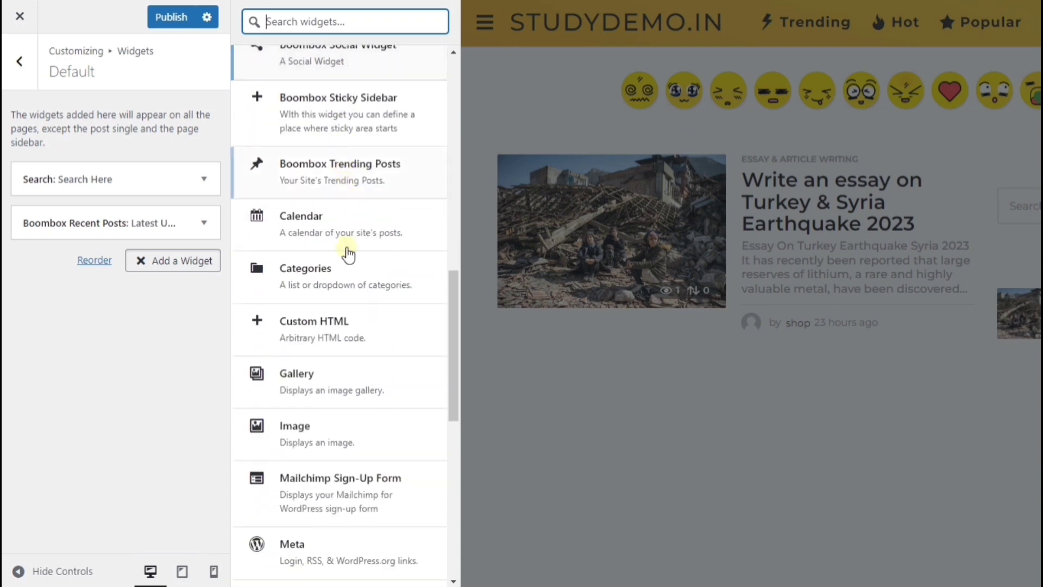
click(331, 274)
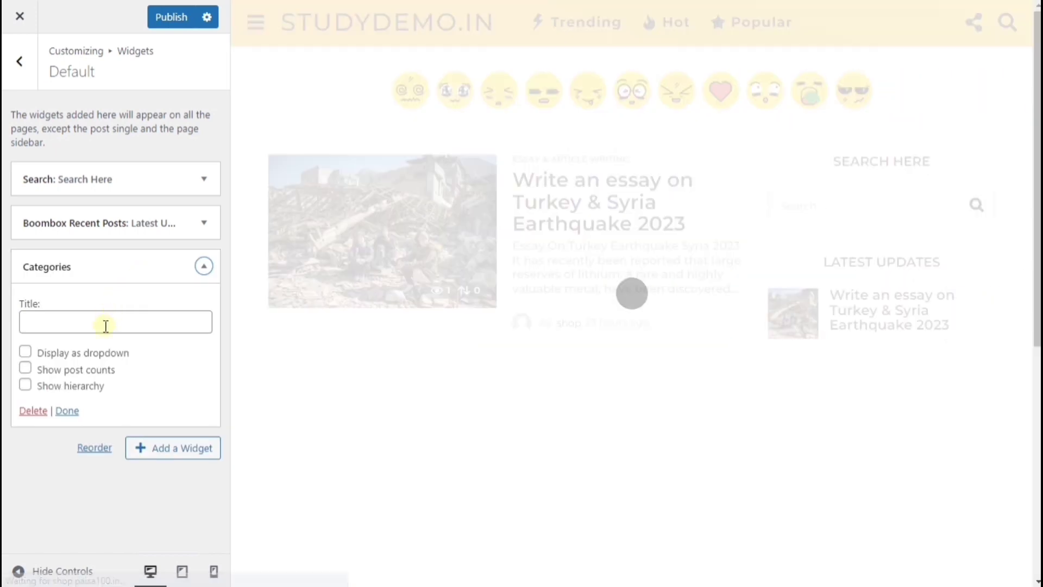
click(105, 324)
text(Our Menu)
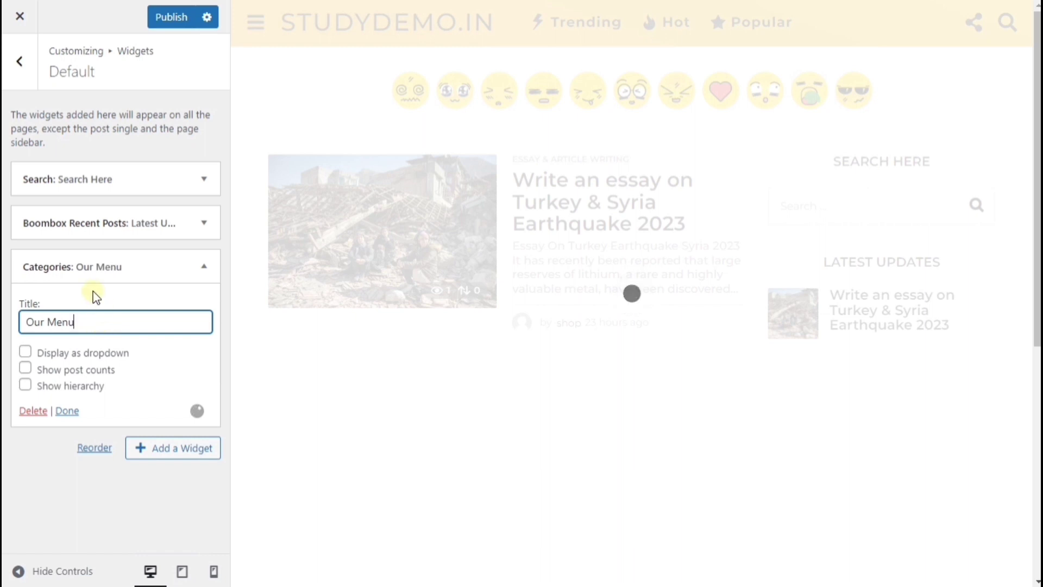
click(83, 269)
- Delete the 'Our Menu' Categories widget and add a fresh untitled Categories widget
click(83, 269)
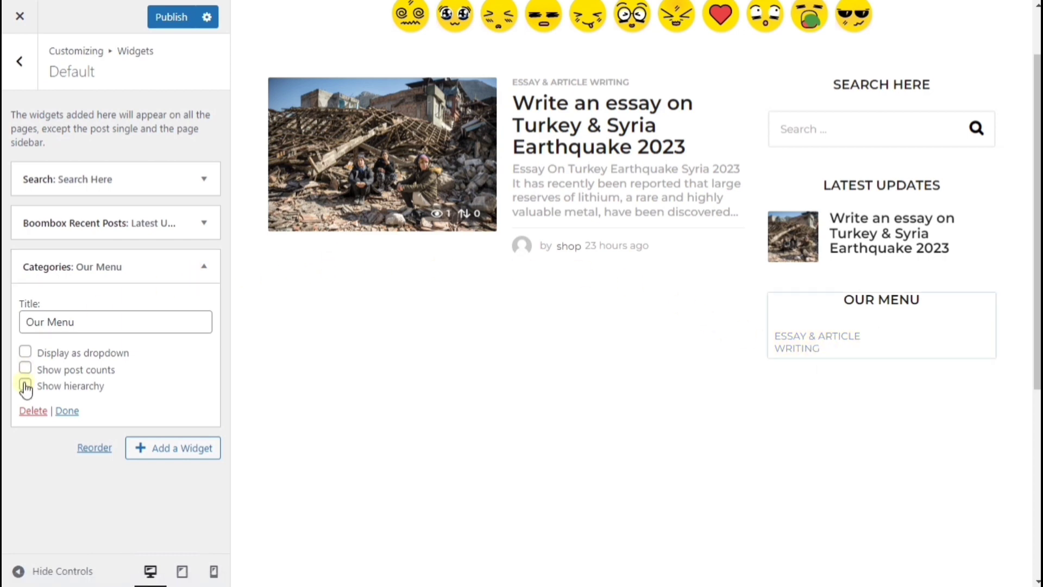
click(30, 411)
click(186, 259)
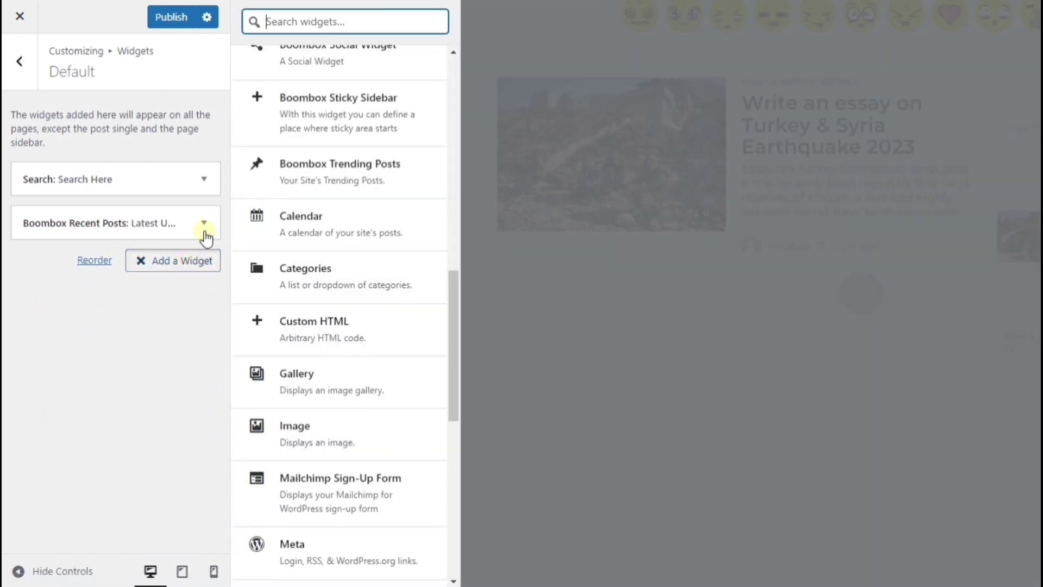
scroll(366, 309, up, 4)
scroll(359, 316, down, 3)
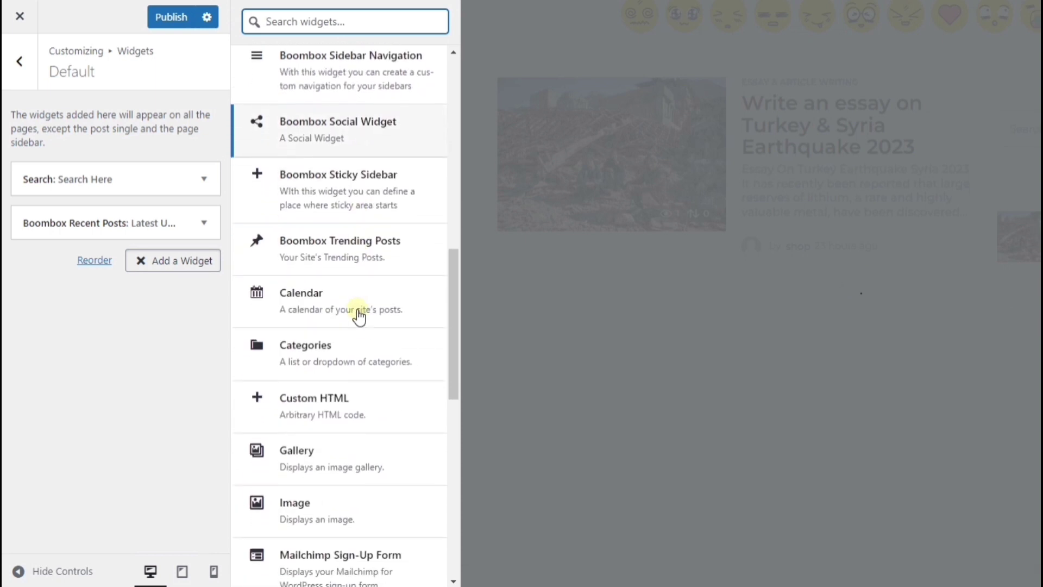
click(337, 355)
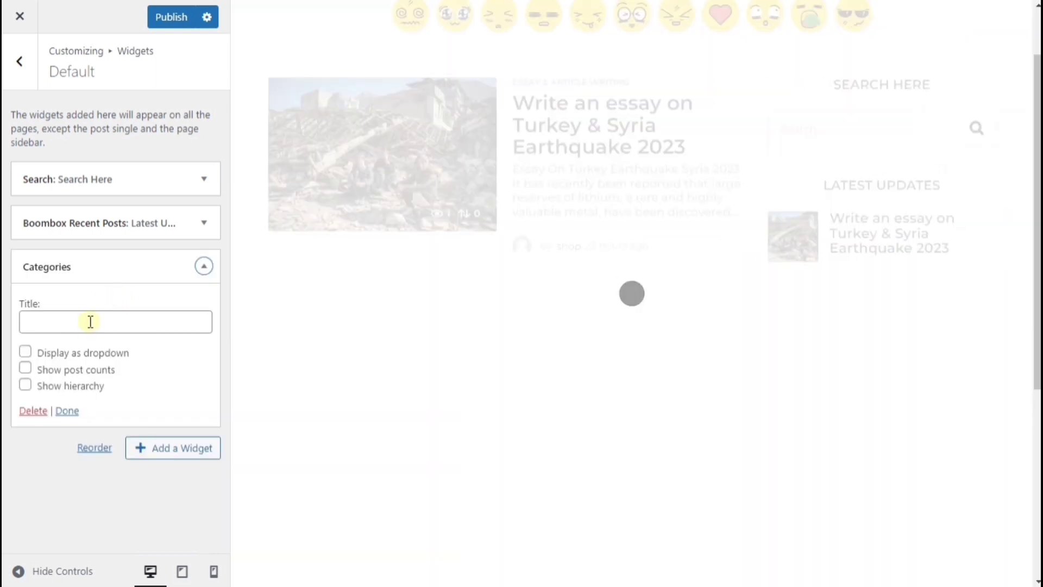
click(202, 267)
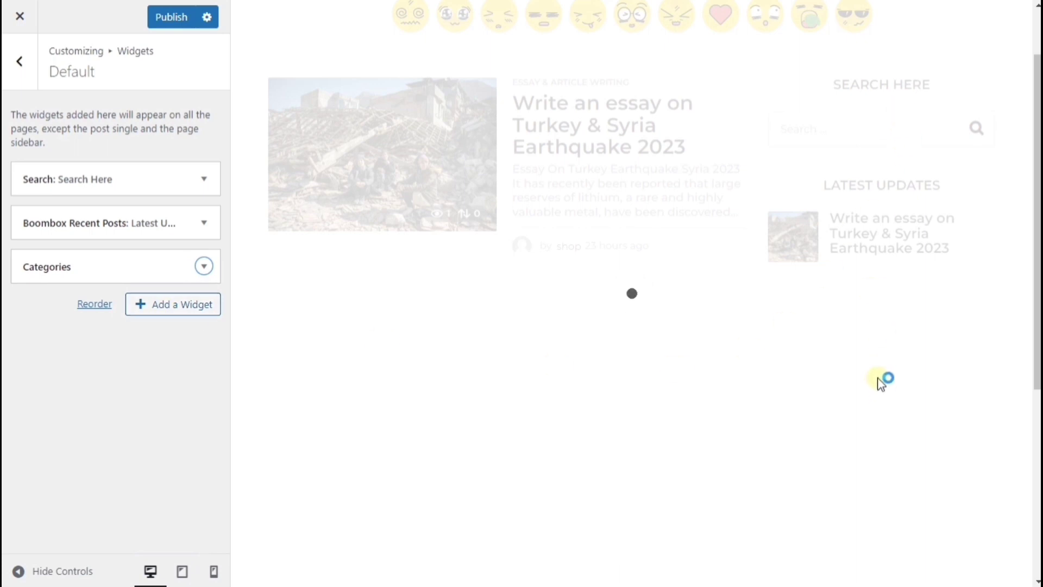
scroll(501, 336, down, 8)
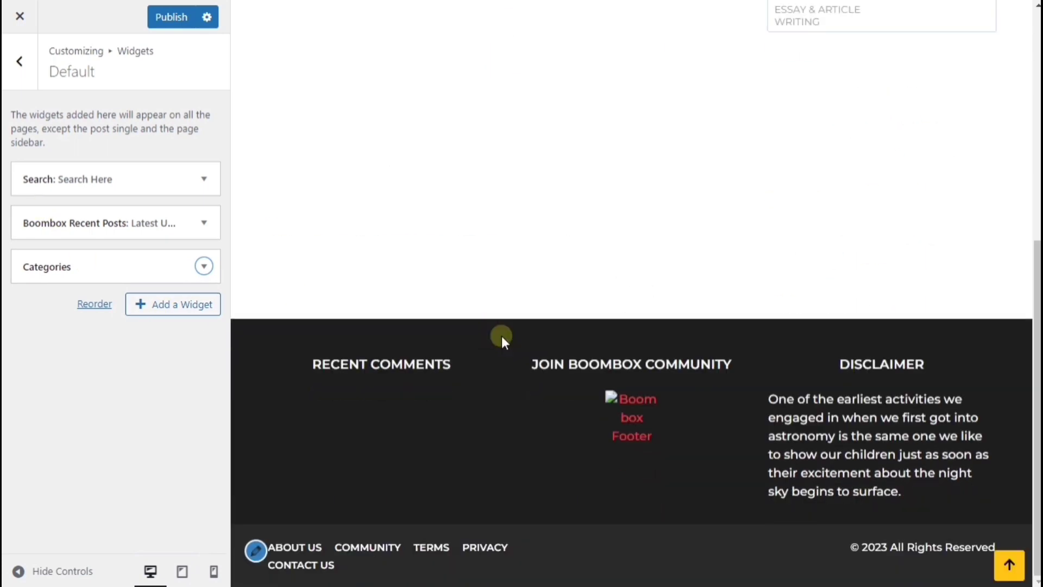
scroll(501, 335, up, 7)
scroll(760, 383, down, 1)
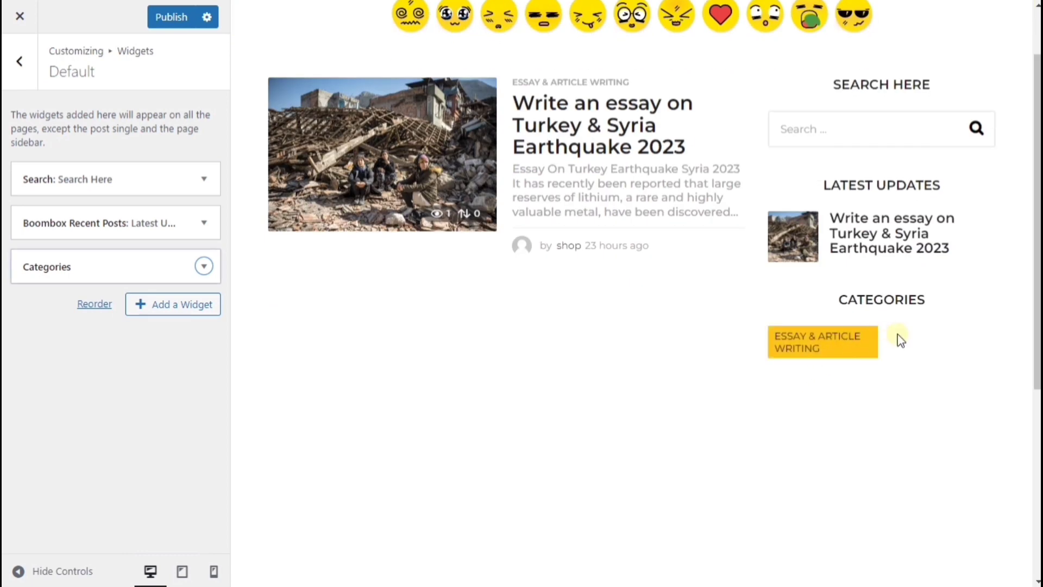
scroll(505, 312, down, 6)
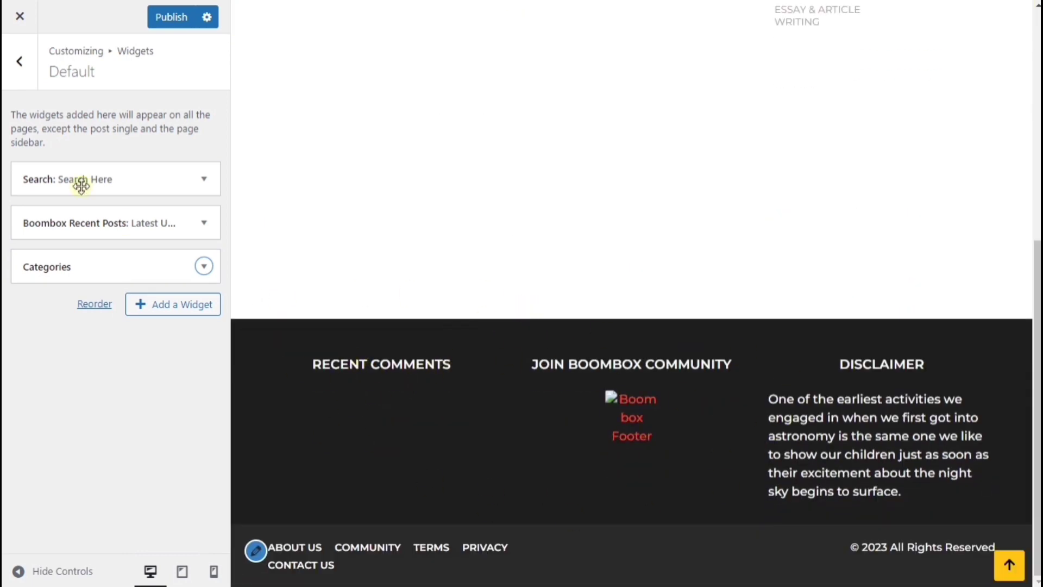
- Set Footer Left's Recent Comments widget to show 3 comments
click(20, 80)
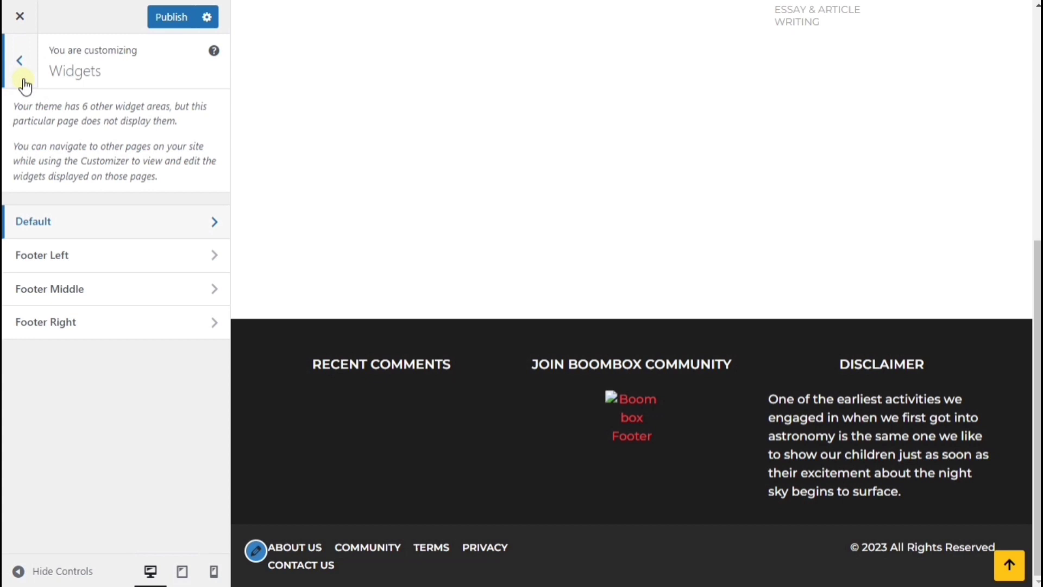
click(57, 266)
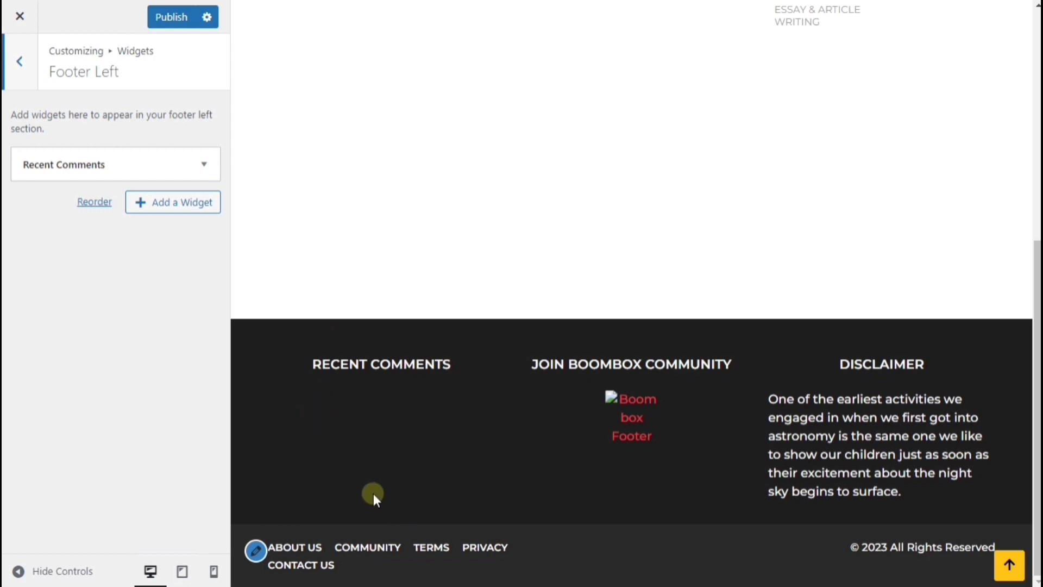
click(204, 163)
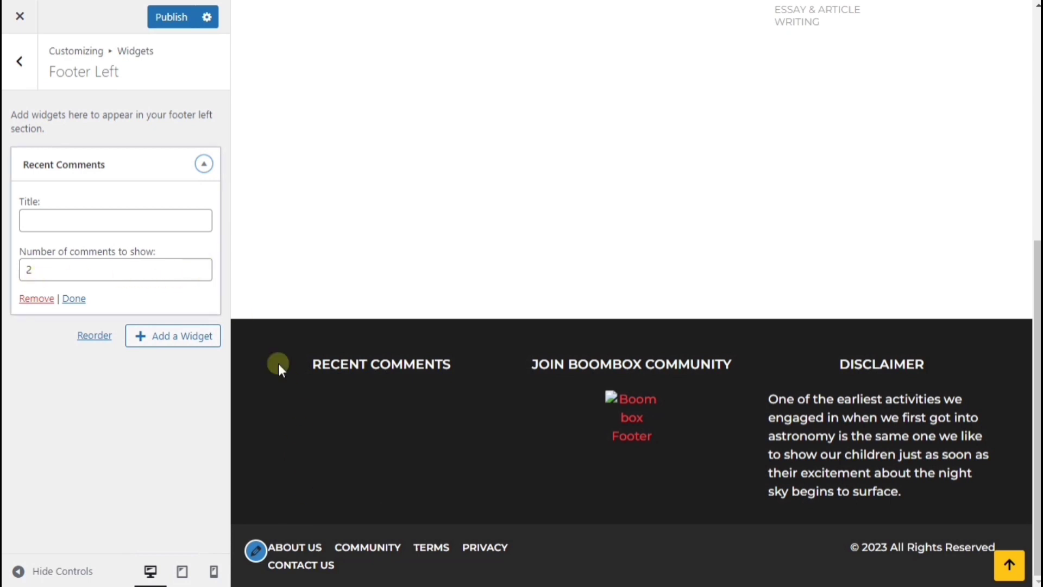
click(206, 266)
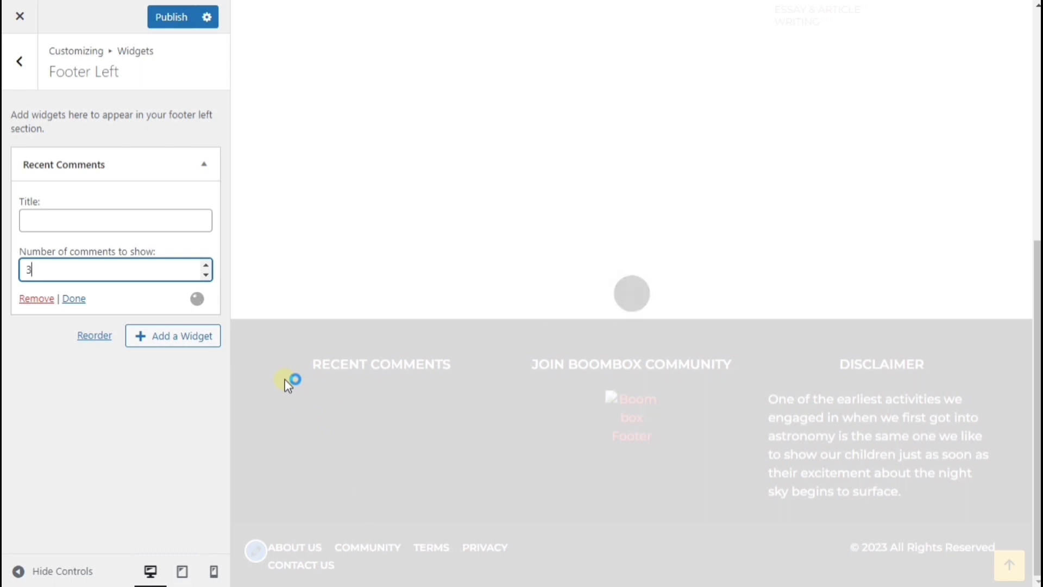
click(18, 66)
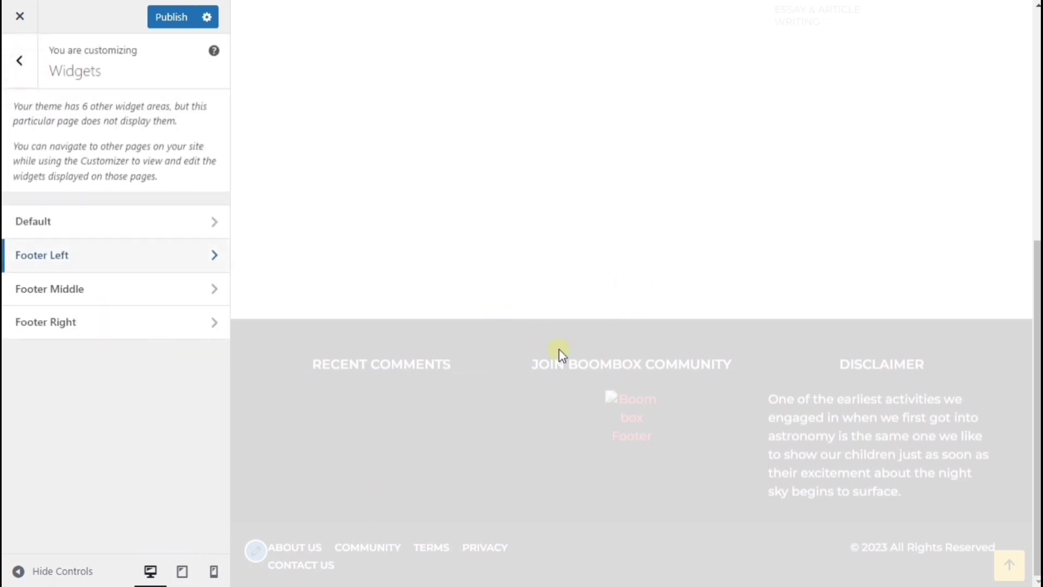
- Remove the Join Boombox Community HTML and Boombox Social widgets from Footer Middle
click(90, 299)
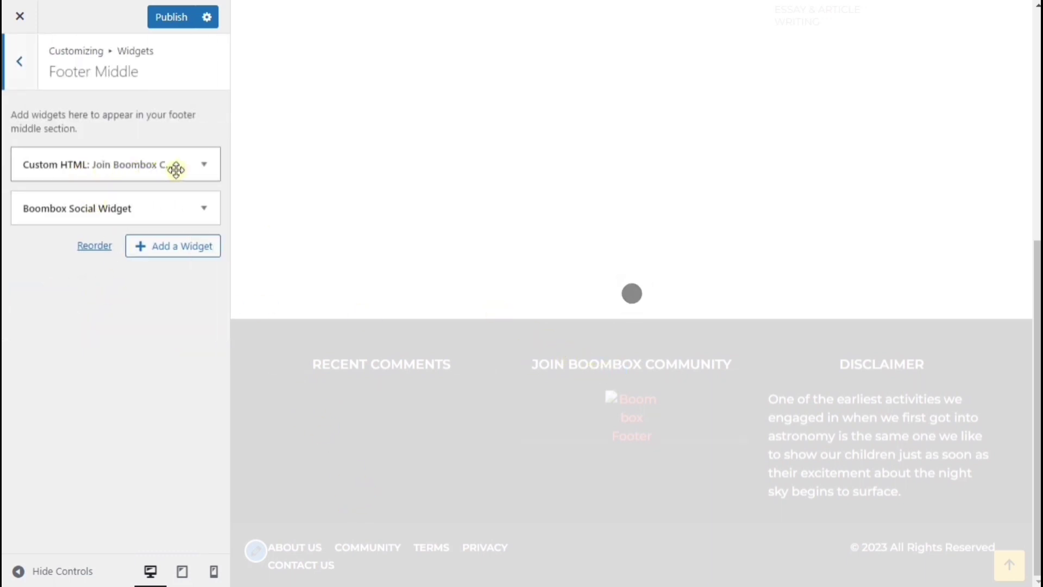
click(201, 165)
click(31, 441)
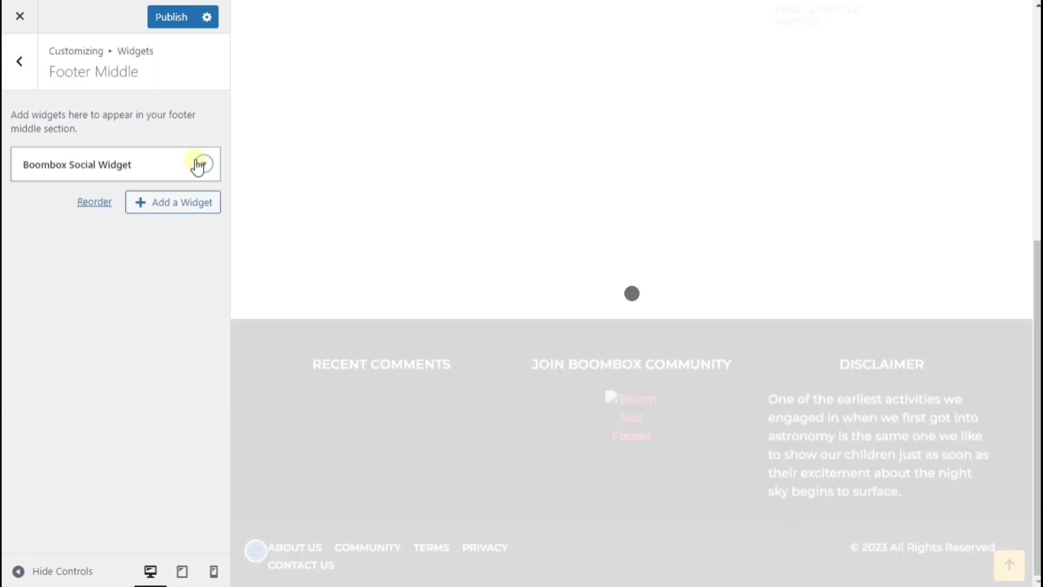
click(200, 164)
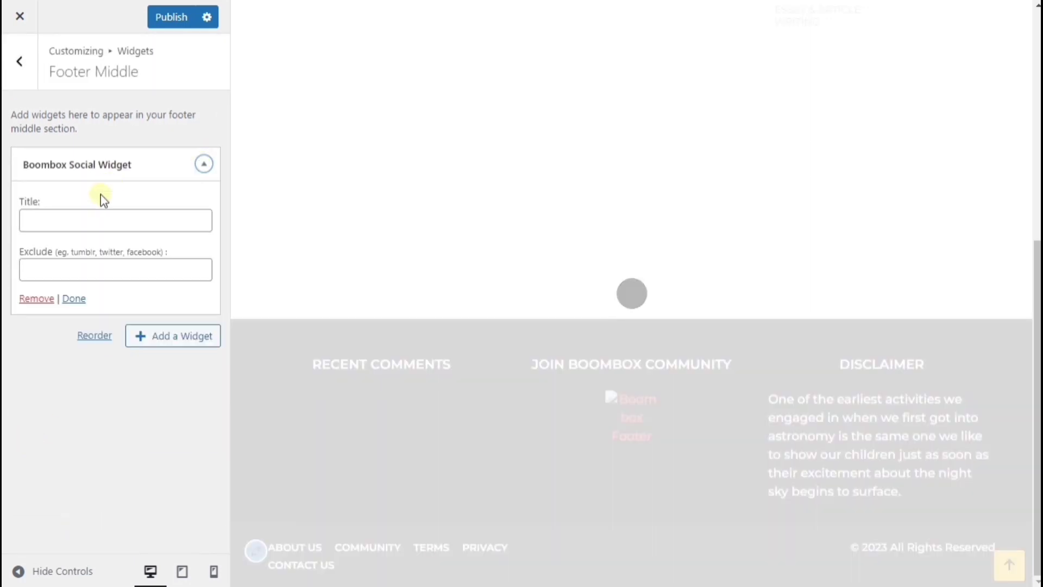
click(35, 298)
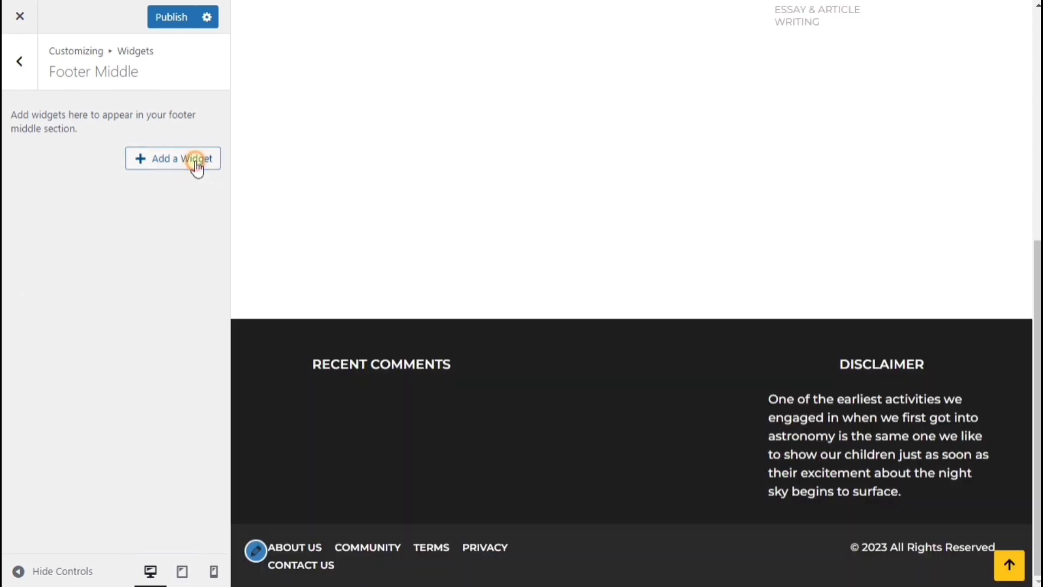
- Add a Tag Cloud widget using the Tags taxonomy with tag counts shown
click(195, 163)
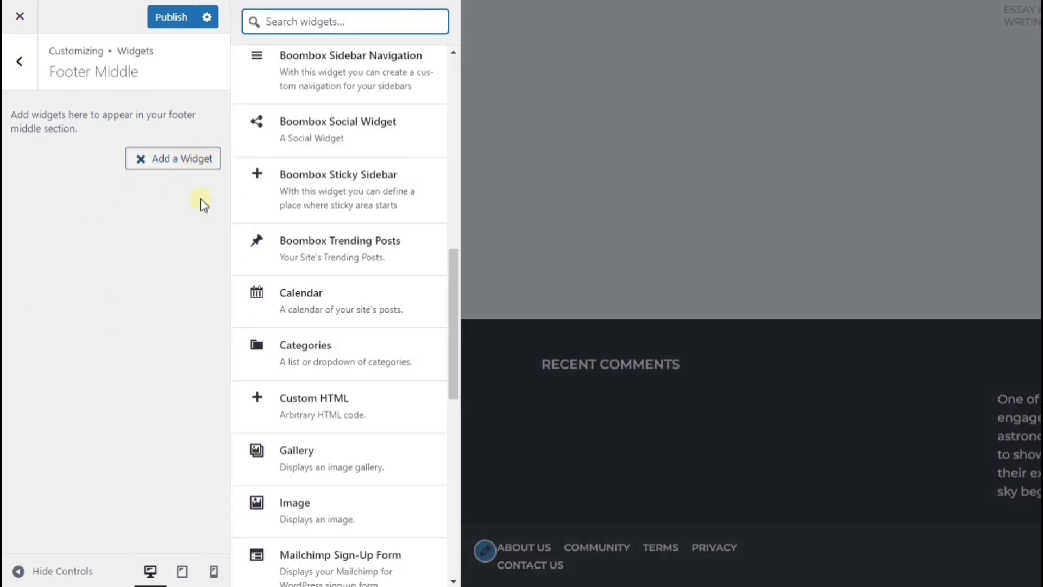
scroll(356, 217, down, 3)
scroll(365, 255, down, 5)
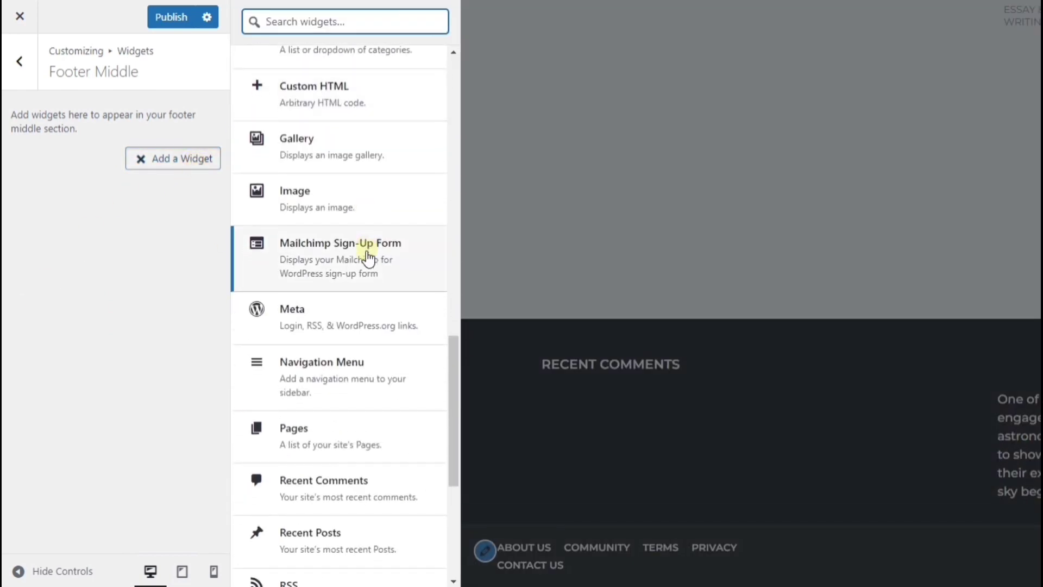
scroll(352, 328, down, 3)
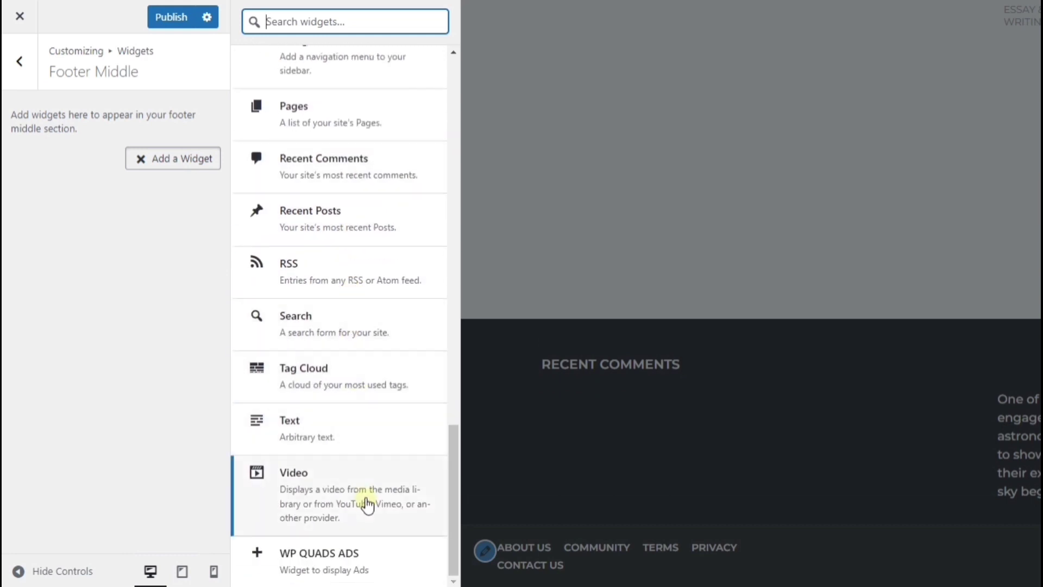
scroll(342, 371, up, 3)
scroll(342, 371, down, 3)
click(333, 360)
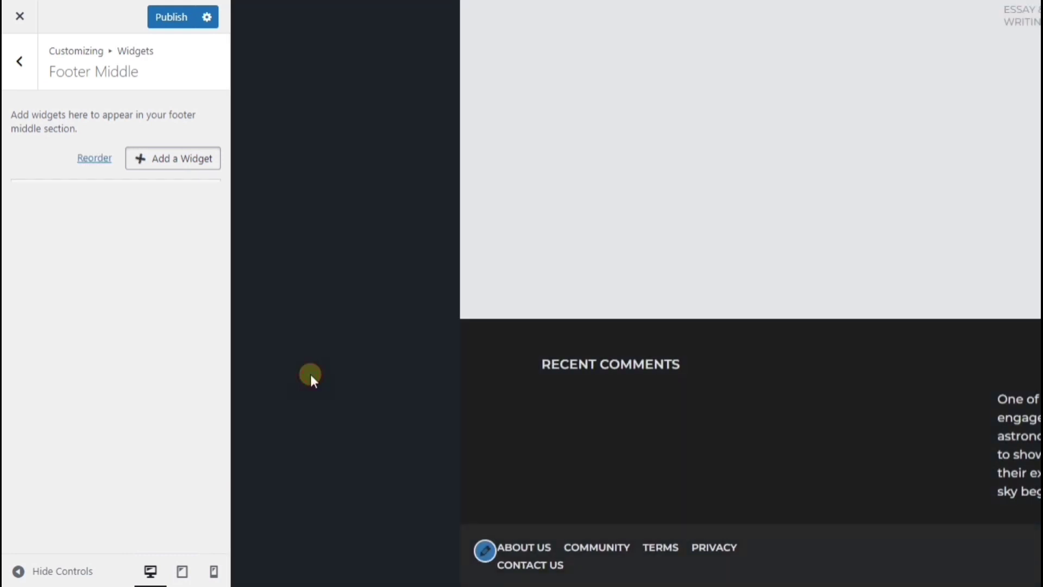
click(81, 270)
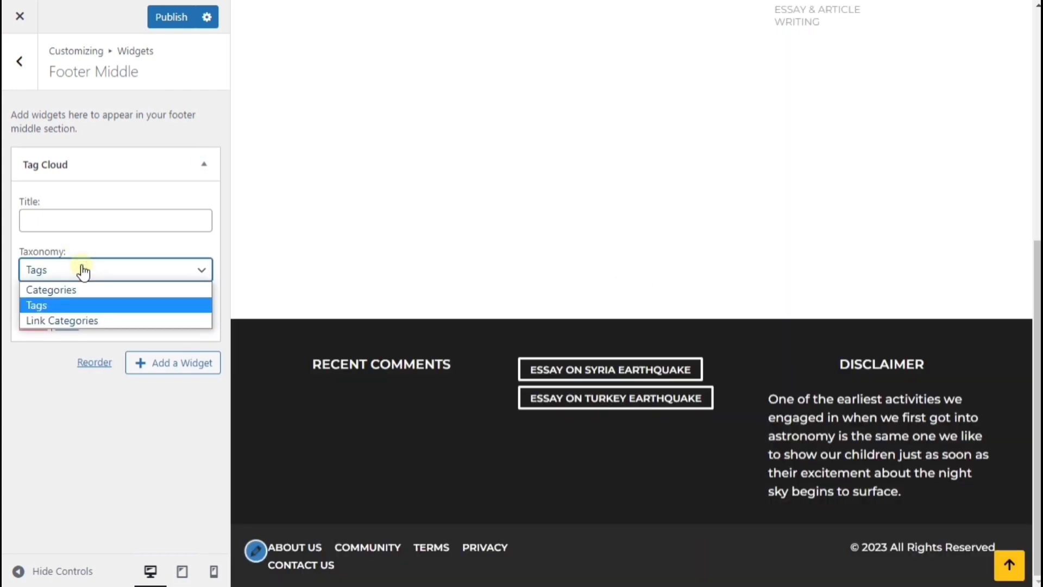
click(82, 269)
click(148, 215)
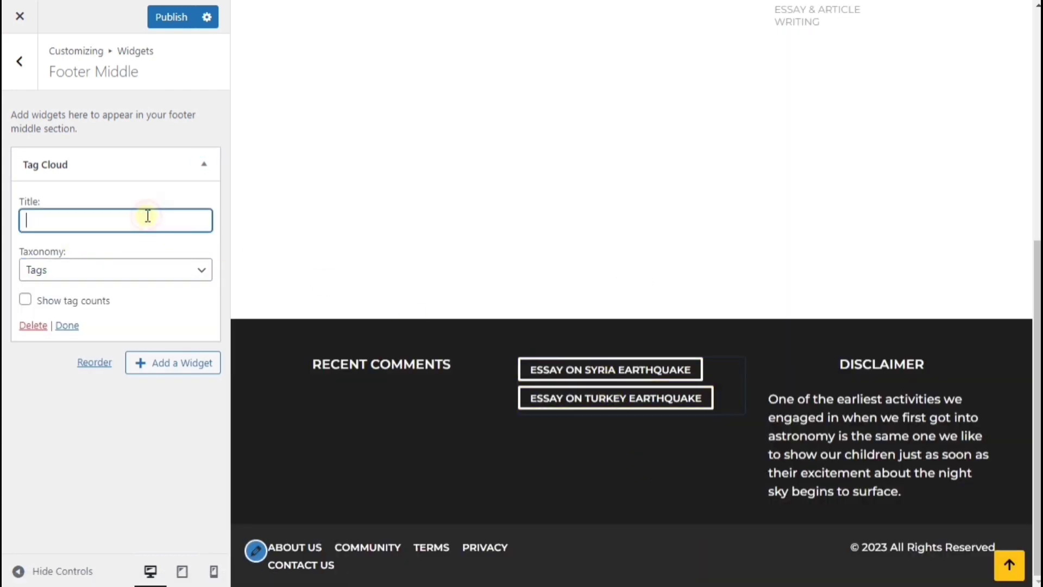
click(76, 307)
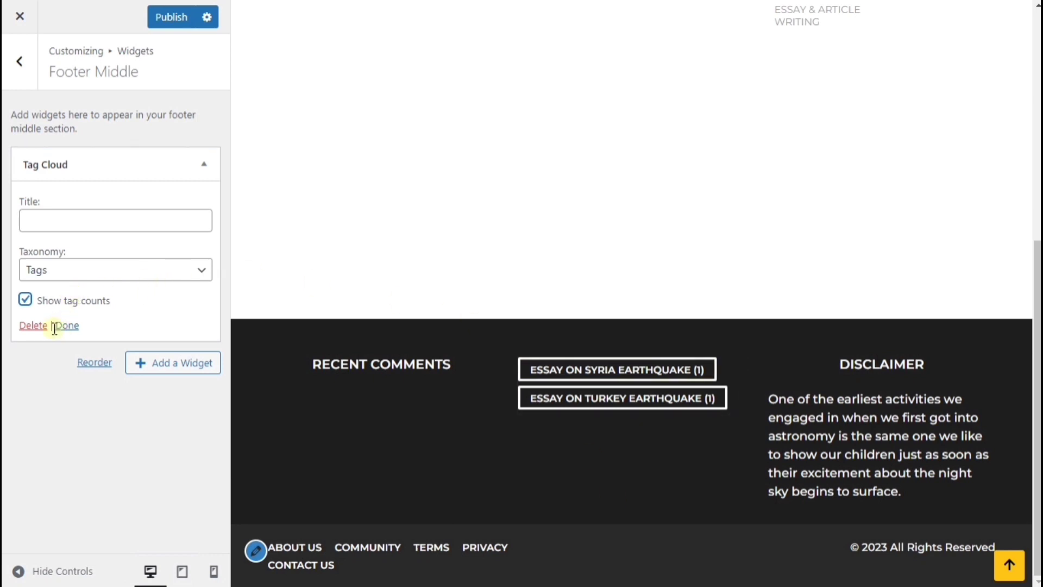
click(37, 325)
- Add a Pages widget to Footer Middle in place of the tag cloud, listing pages under PAGES
click(184, 163)
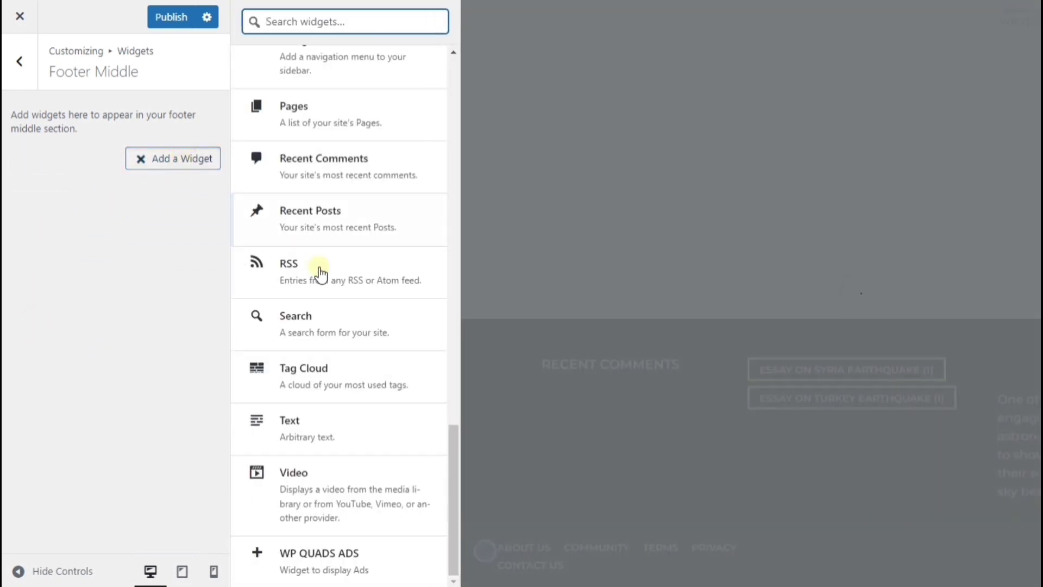
scroll(320, 274, up, 2)
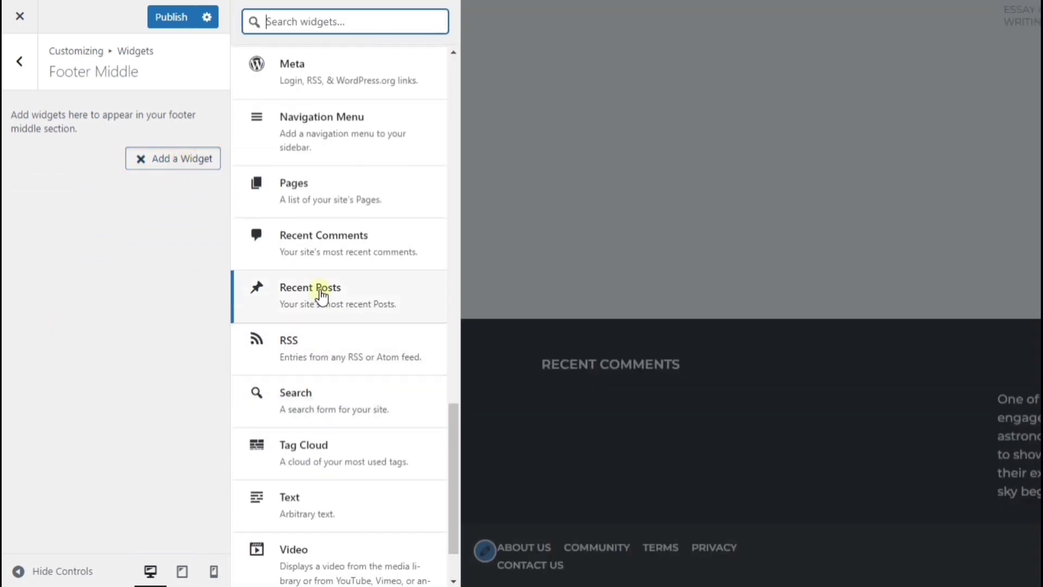
scroll(318, 297, up, 2)
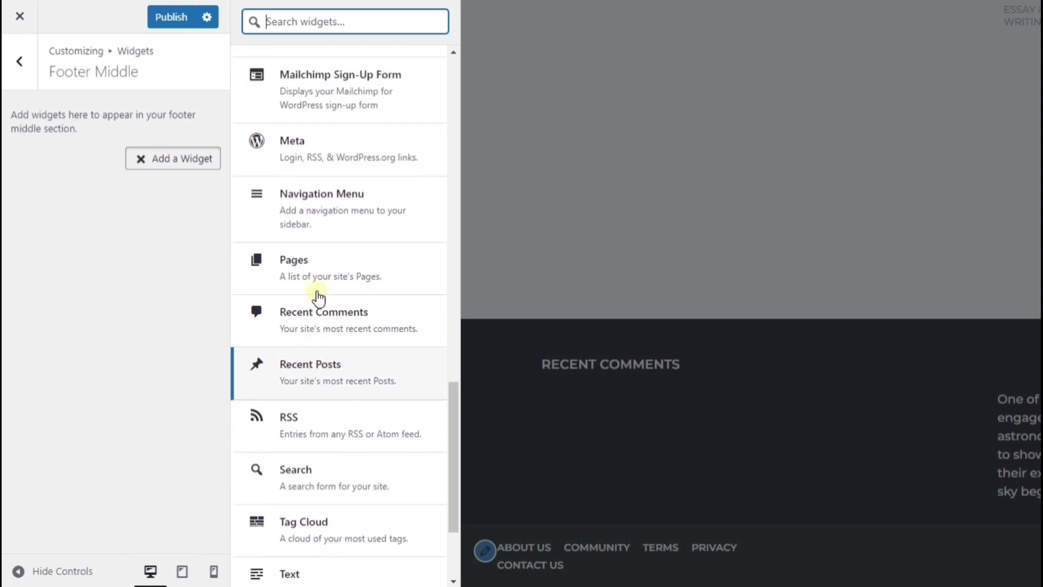
click(309, 270)
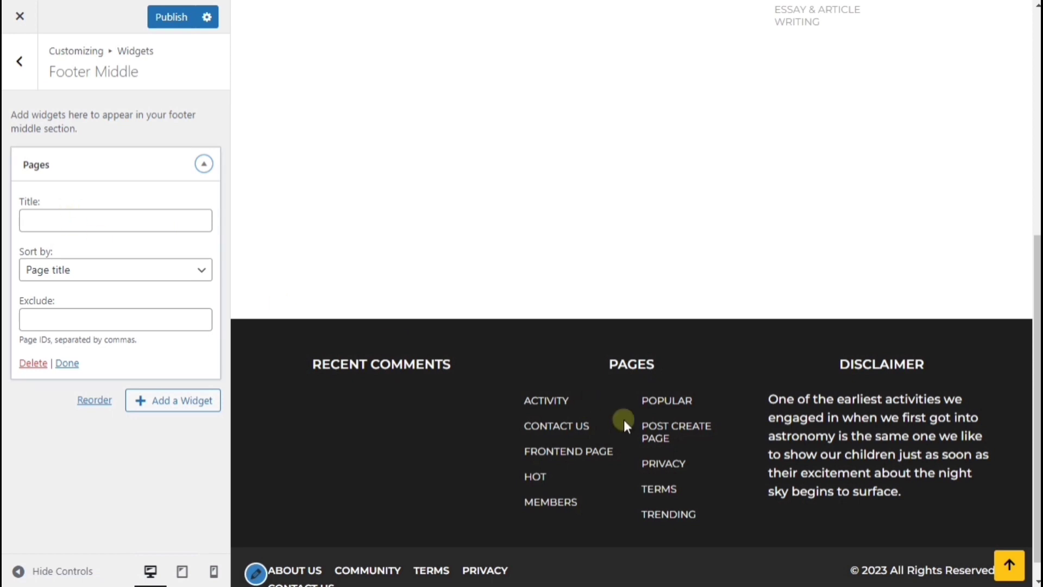
drag(606, 356, 643, 358)
click(662, 359)
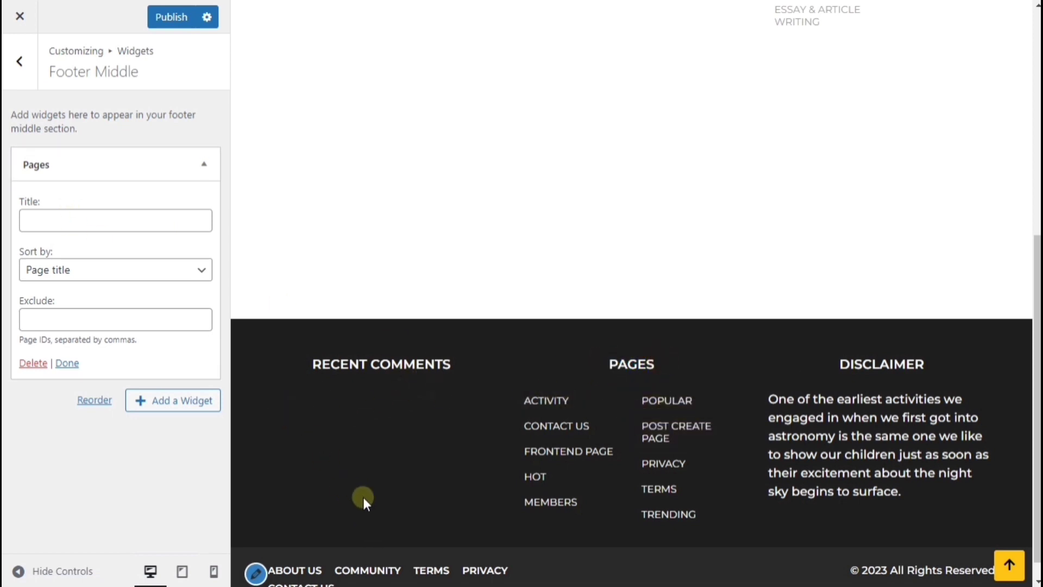
click(19, 83)
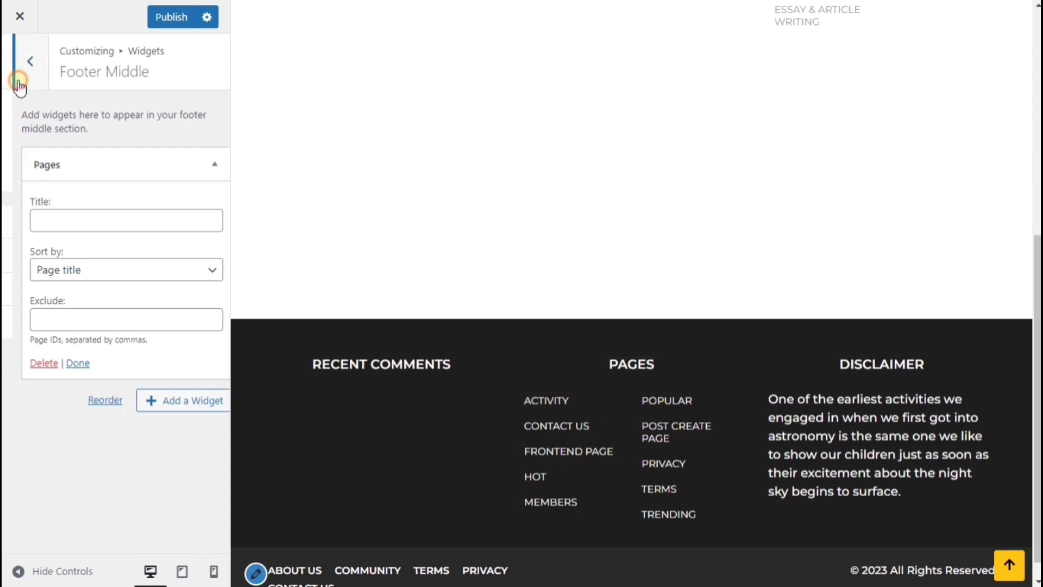
- Retitle the Footer Right Disclaimer text widget to 'About Our Site'
click(98, 323)
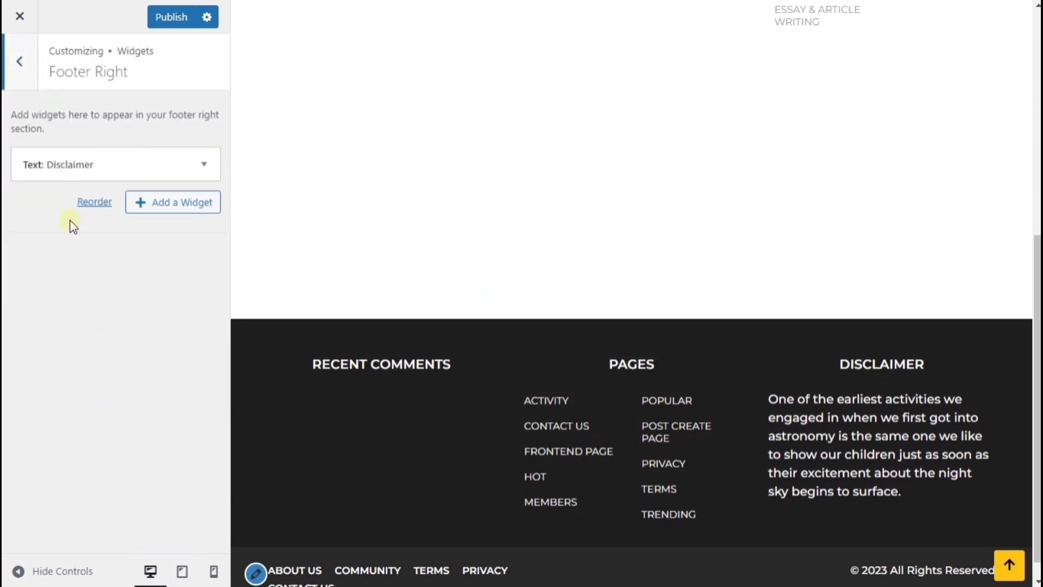
click(81, 160)
drag(28, 371, 168, 448)
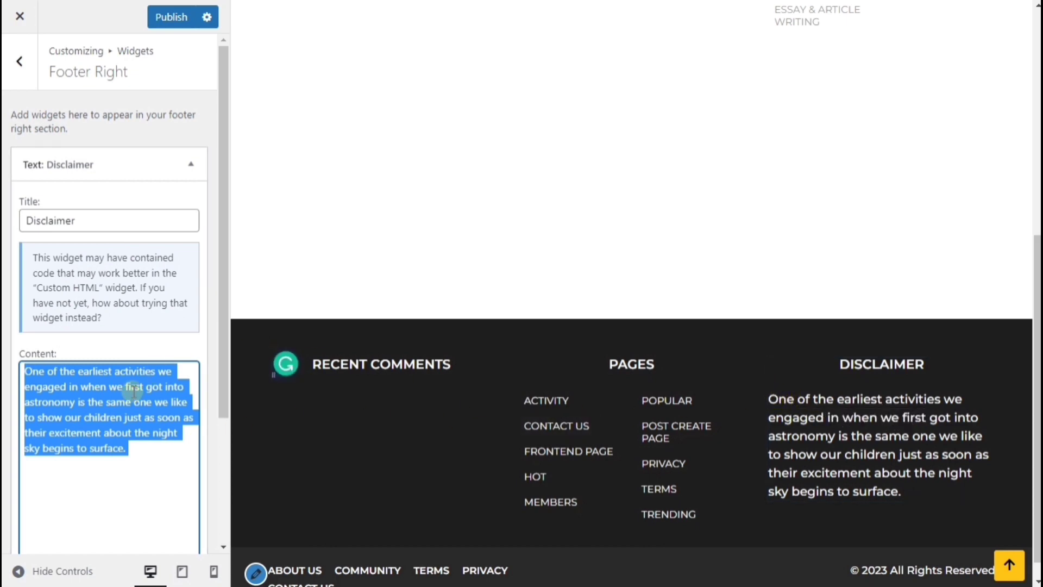
scroll(94, 305, down, 1)
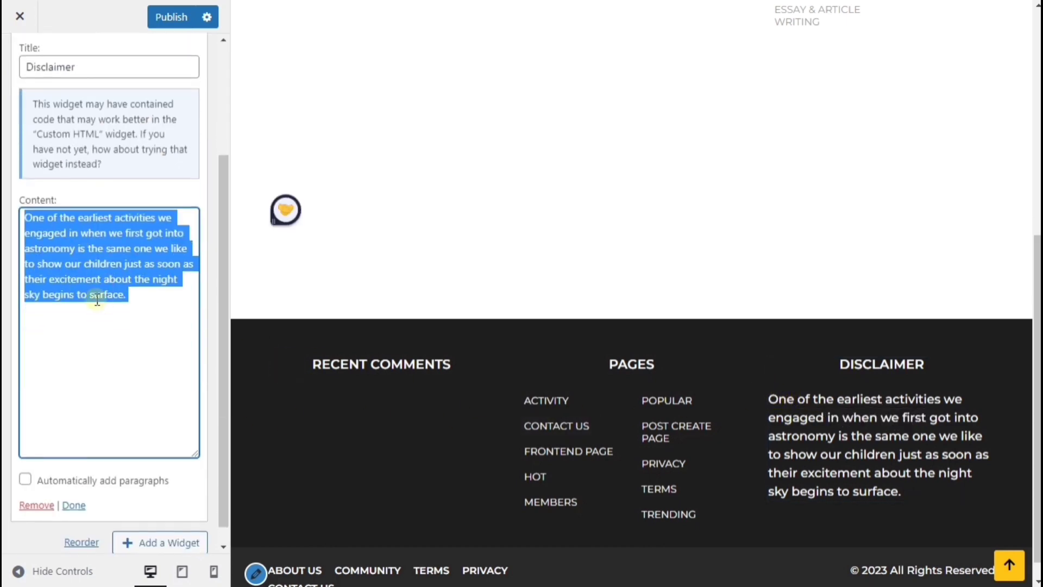
scroll(95, 297, up, 1)
drag(86, 223, 11, 216)
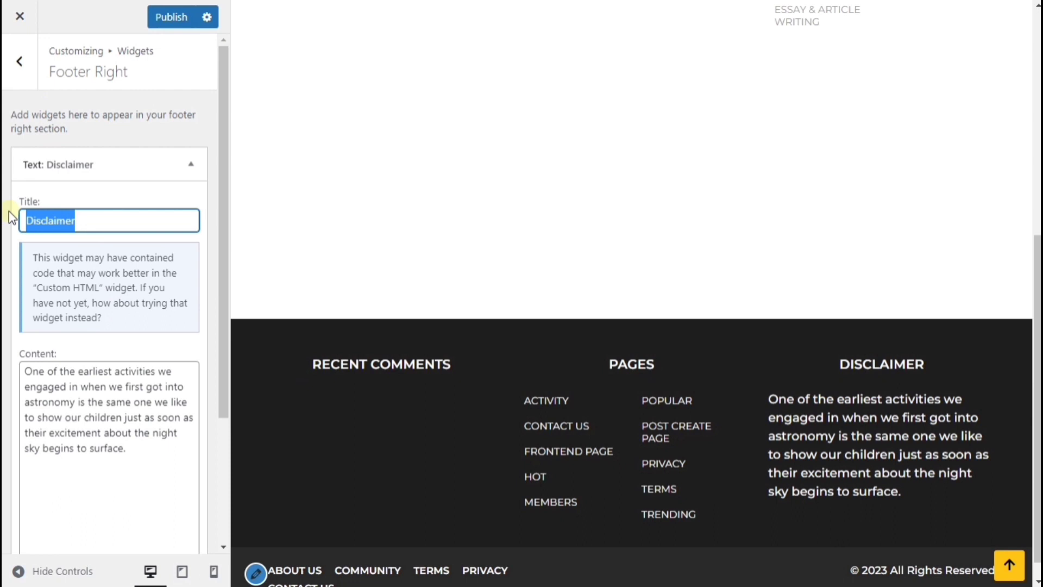
text(About )
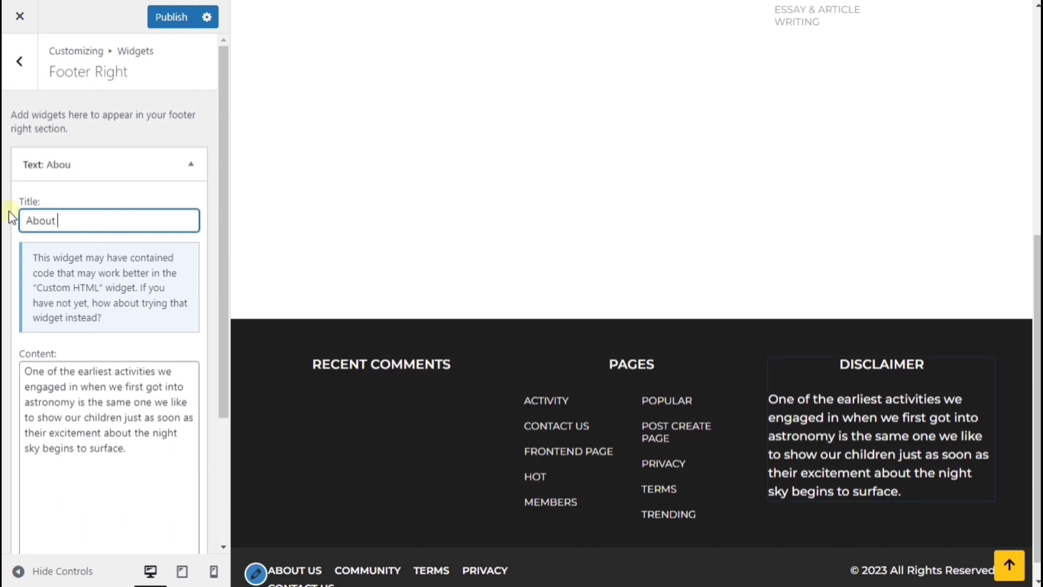
text(Our Site)
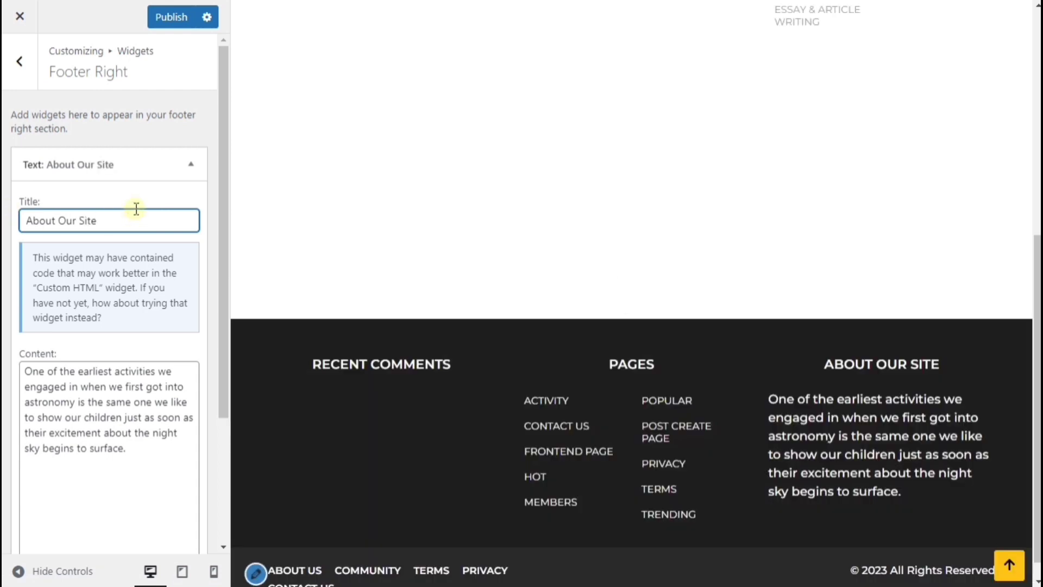
- Publish the Footer Left, Middle and Right widget changes to the live site
drag(780, 400, 903, 459)
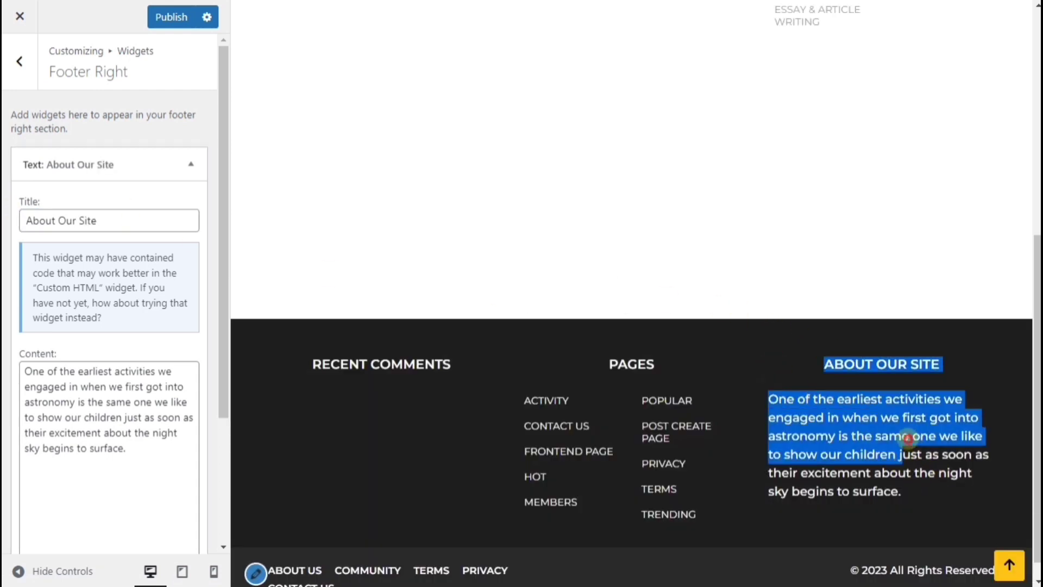
click(903, 435)
scroll(503, 300, down, 1)
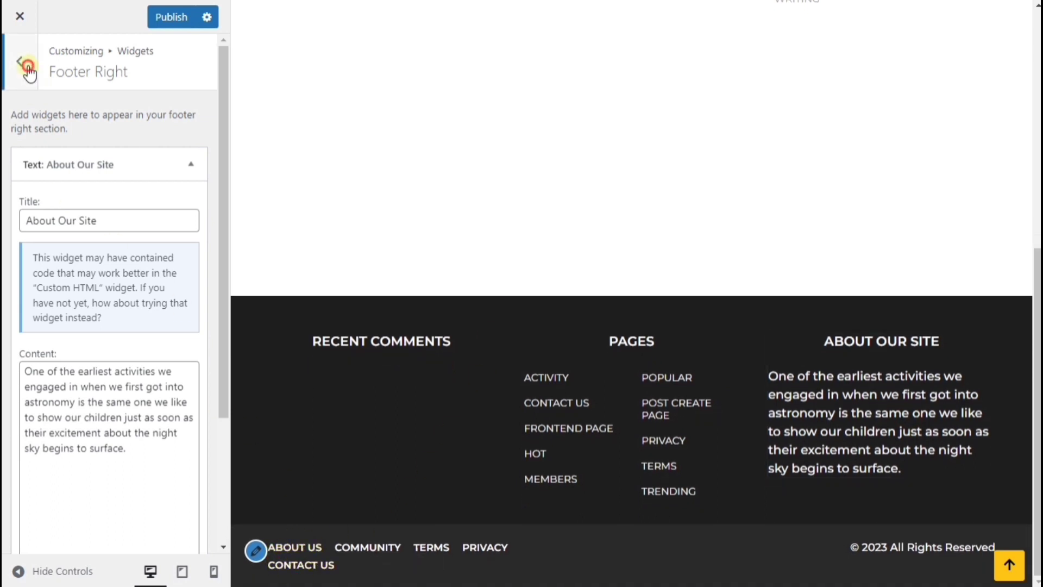
click(19, 61)
click(171, 17)
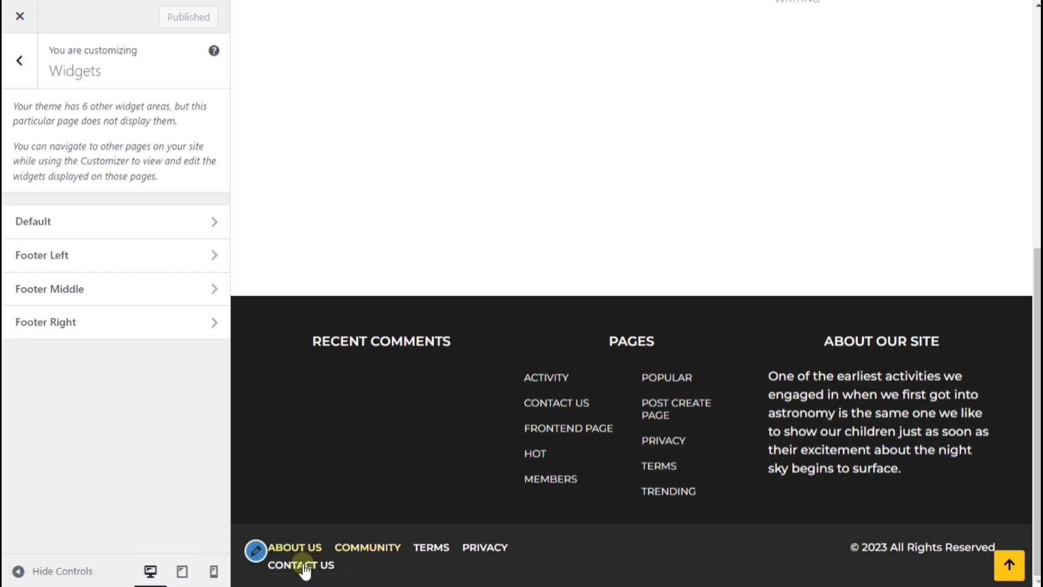
- Remove the Community item from the Footer Menu
click(255, 551)
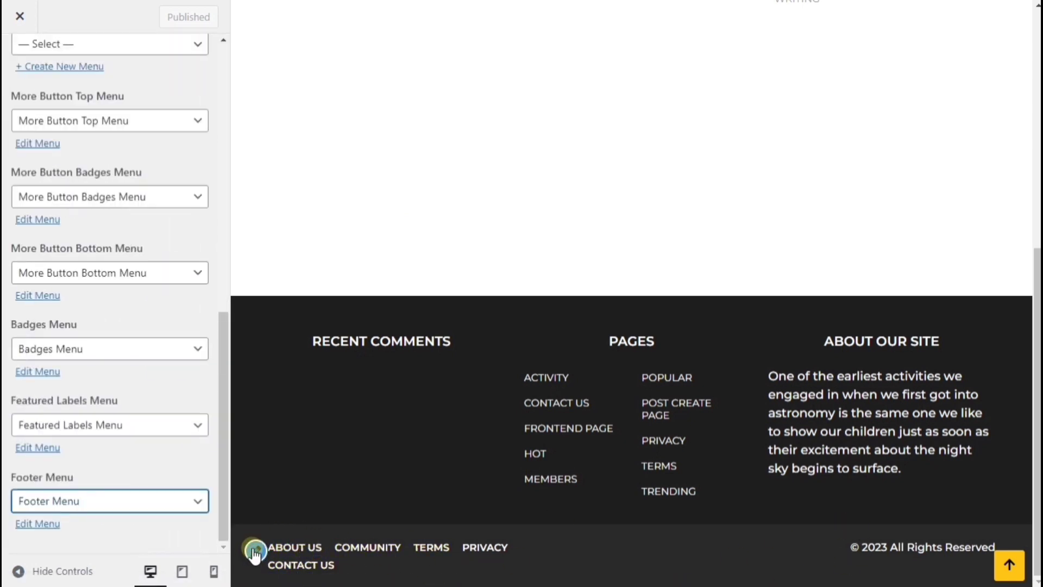
click(35, 524)
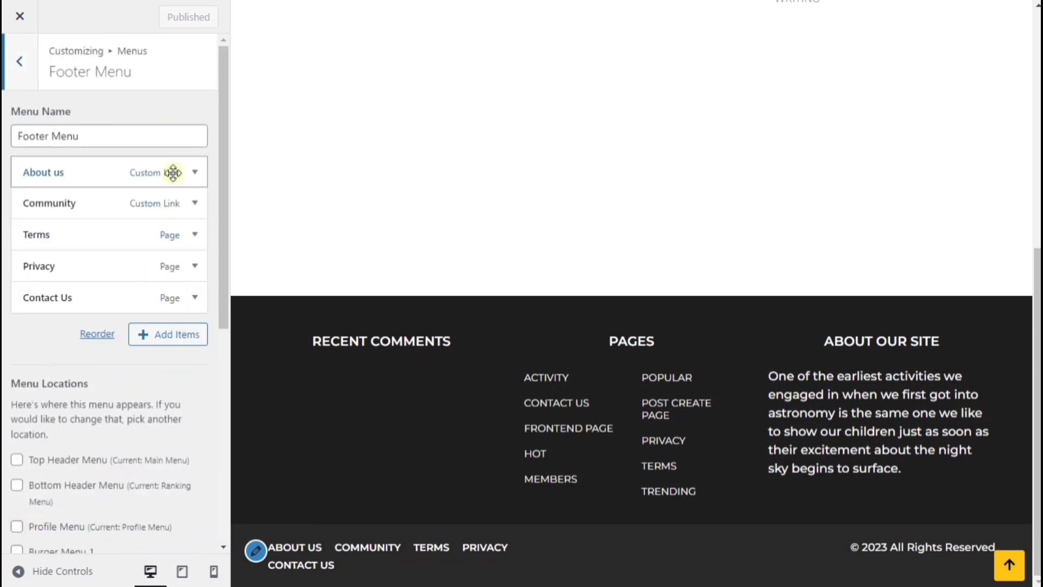
click(193, 203)
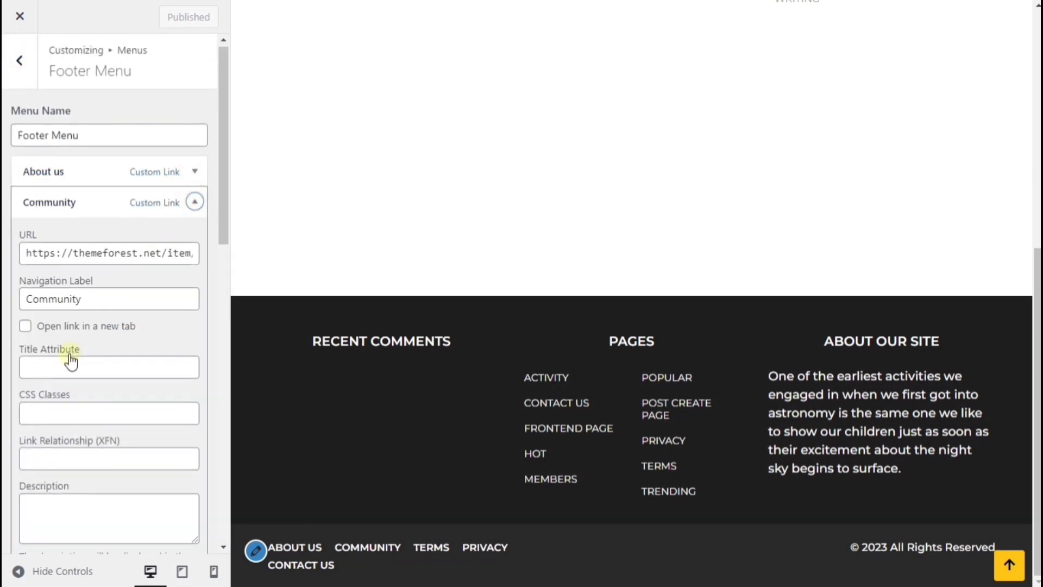
scroll(59, 364, down, 4)
click(36, 369)
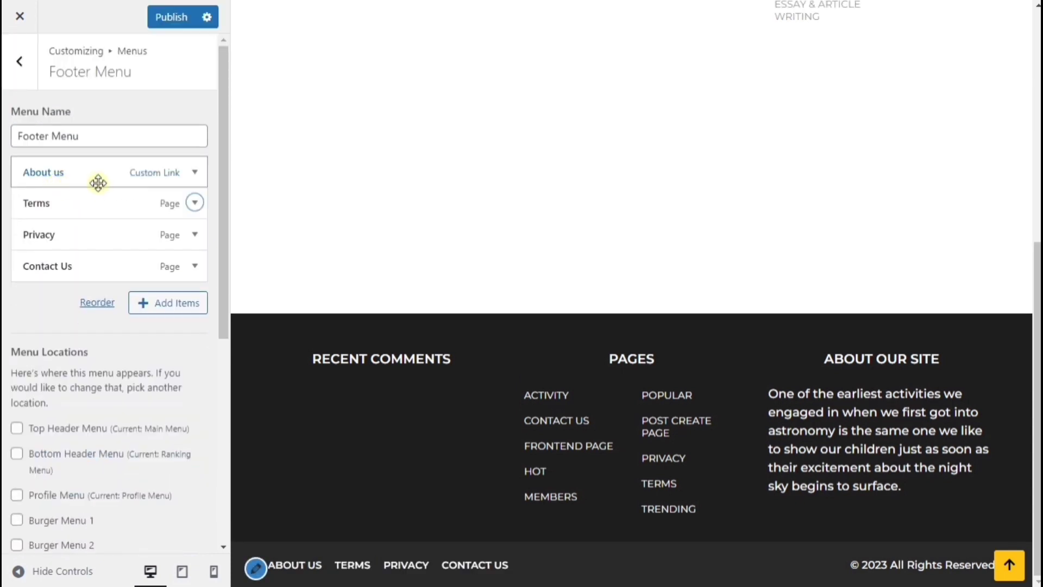
- Delete the old URL from the Footer Menu's About us item
click(193, 174)
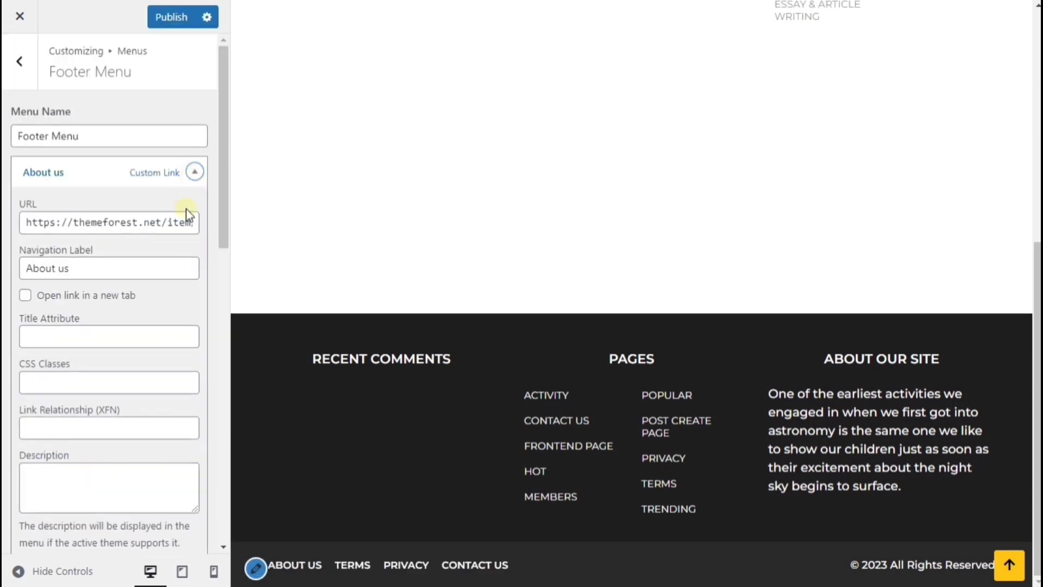
triple_click(98, 220)
key(BackSpace)
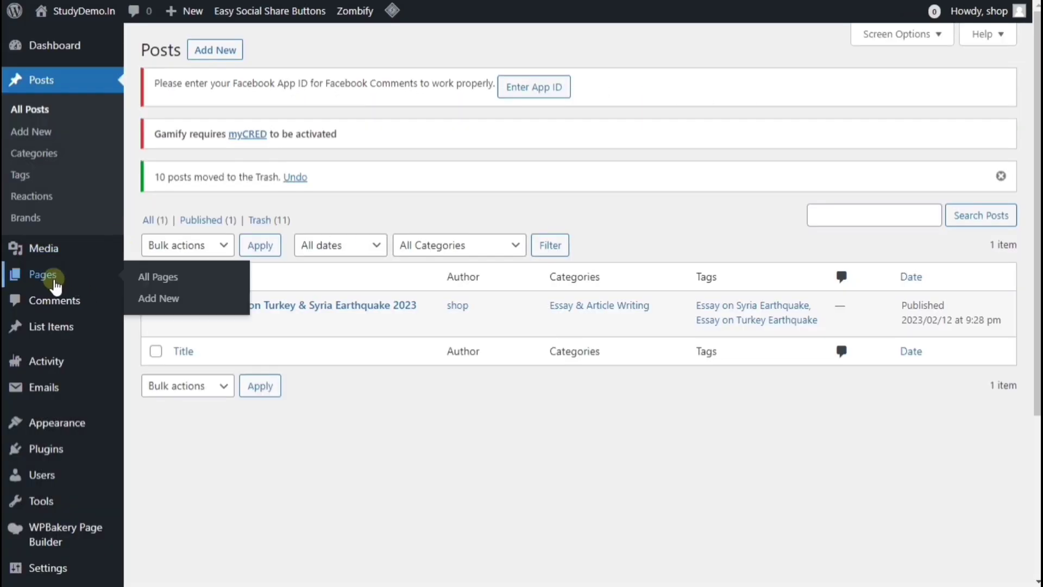
- Create a new page titled 'About Us' with the line 'Apko Apke Website Ke Bare Mein Likhna Hai !'
click(55, 281)
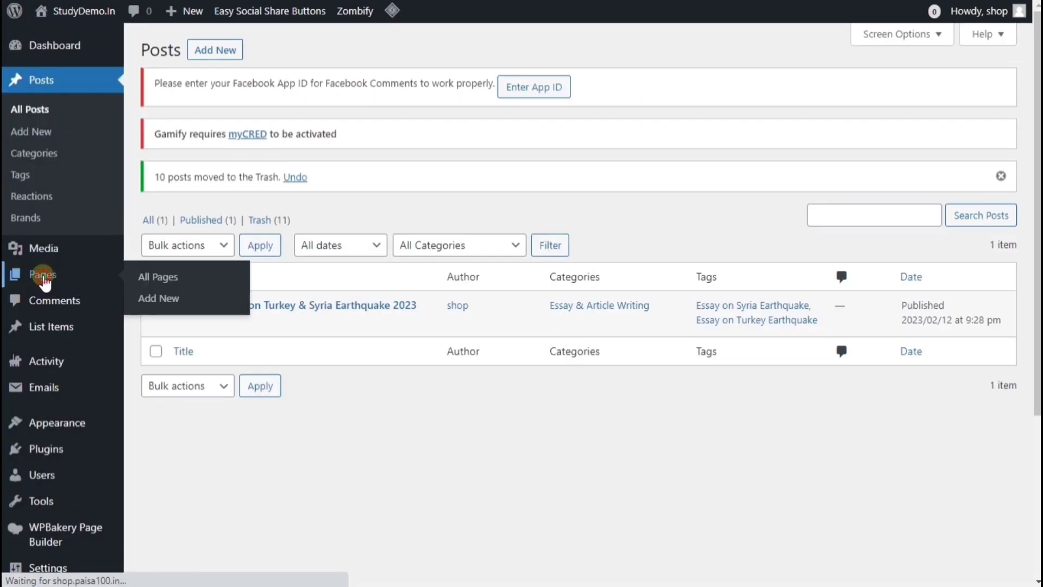
scroll(228, 204, down, 1)
scroll(225, 196, down, 3)
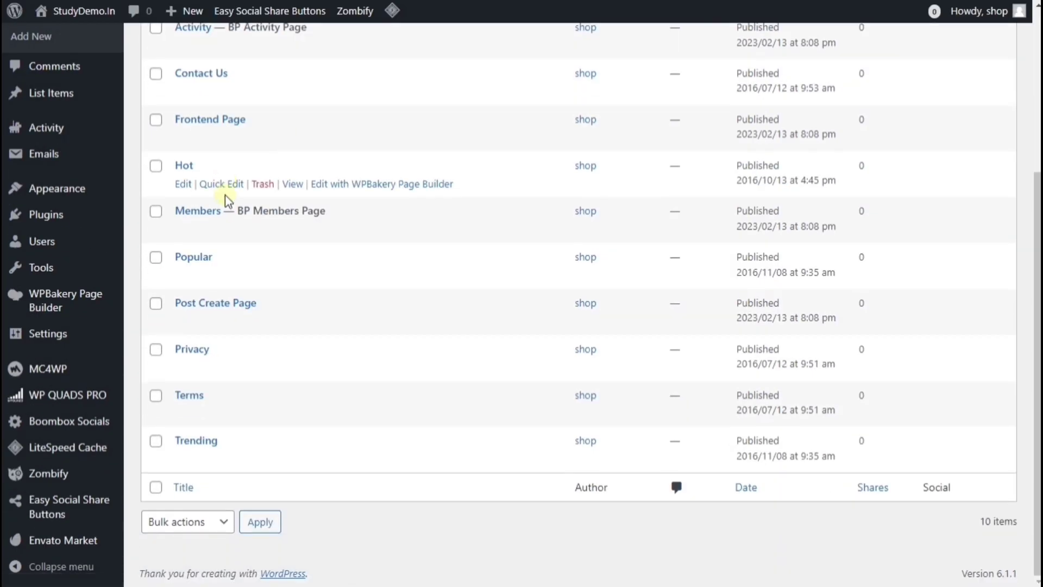
scroll(224, 201, up, 4)
click(232, 58)
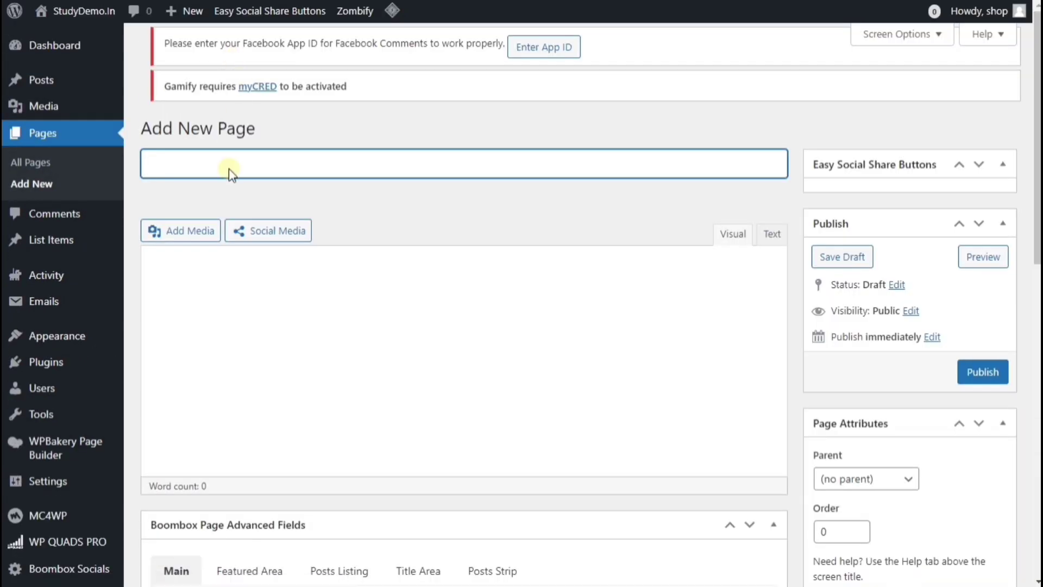
click(230, 168)
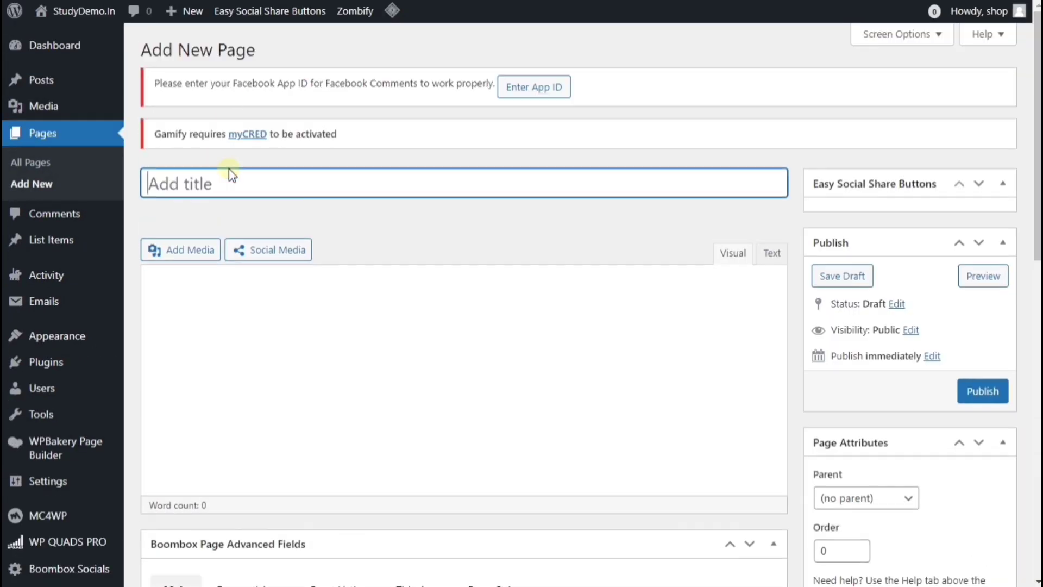
text(About Us)
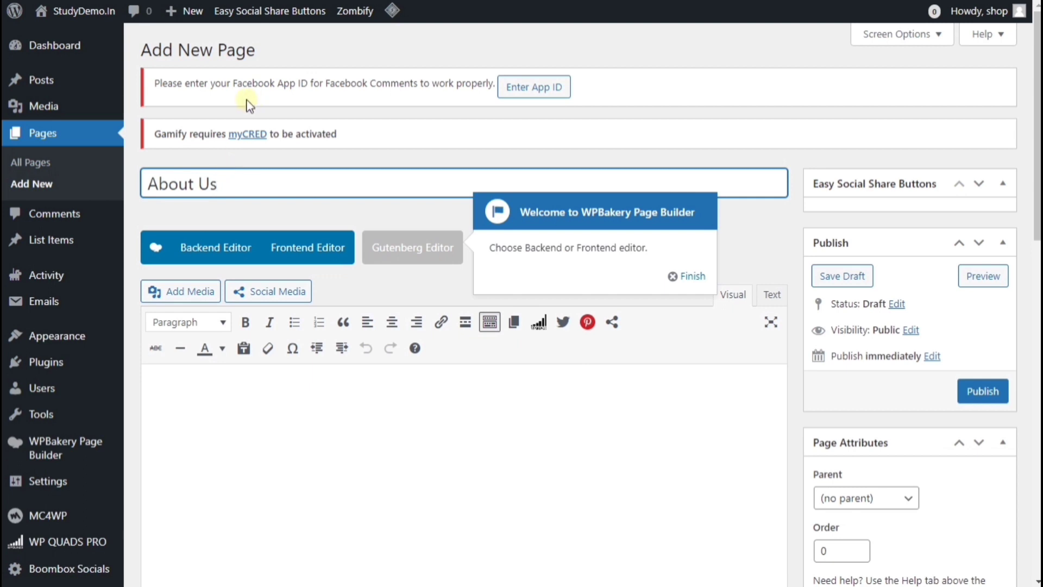
click(481, 440)
text(Apko Apke Website Ke Bare Mein Likhna Hai !)
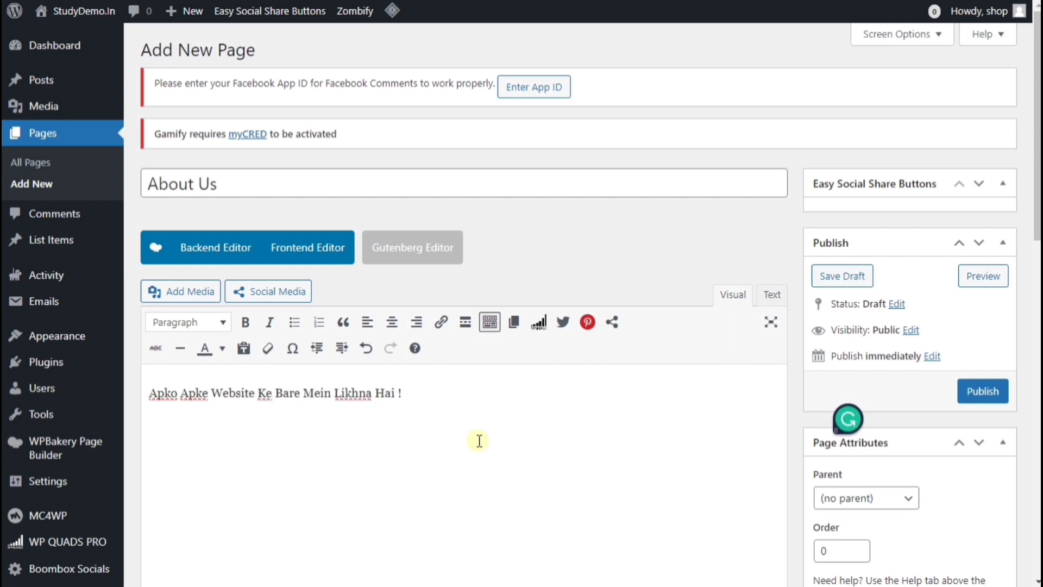
- Bold the content line and publish the About Us page at /about-us/
click(166, 182)
key(ctrl+a)
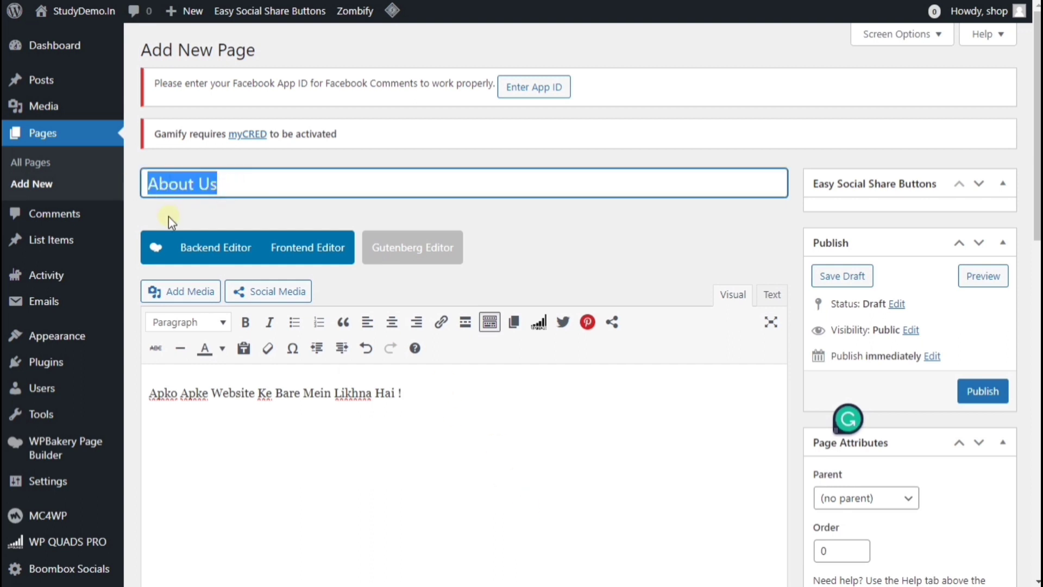
click(158, 367)
drag(148, 397, 411, 400)
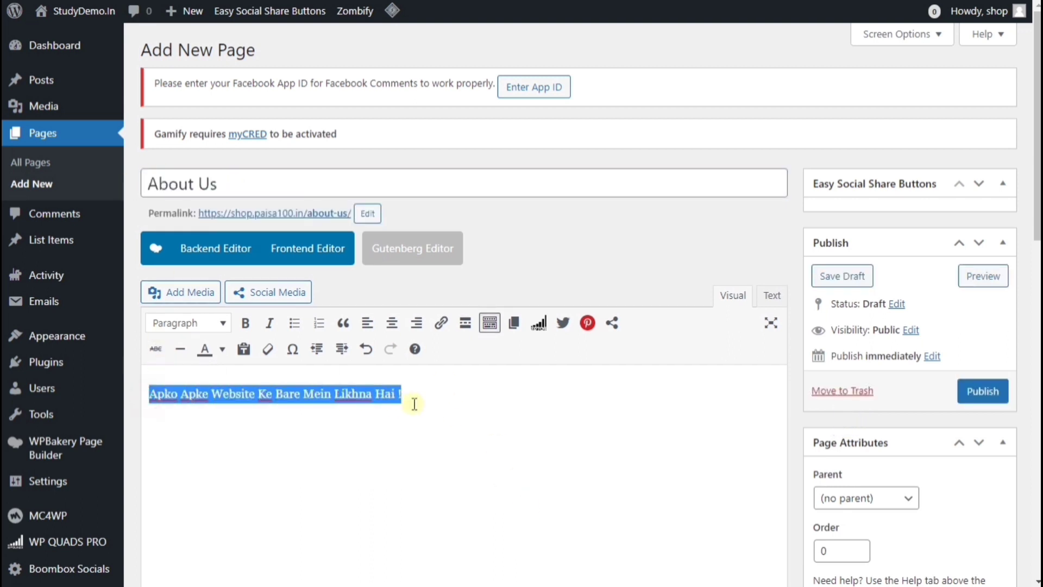
click(222, 349)
click(435, 396)
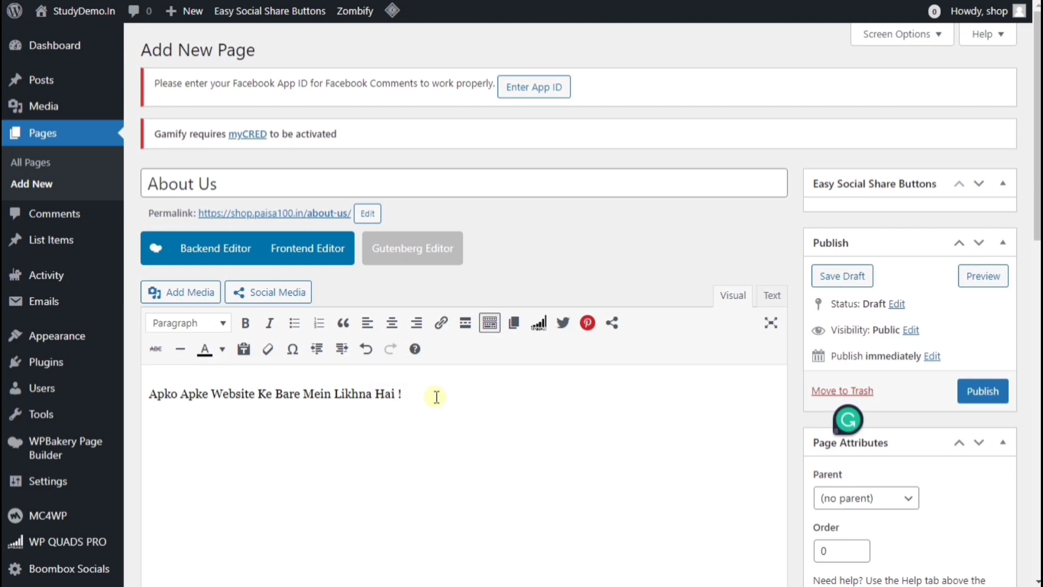
scroll(436, 396, down, 1)
drag(419, 315, 154, 329)
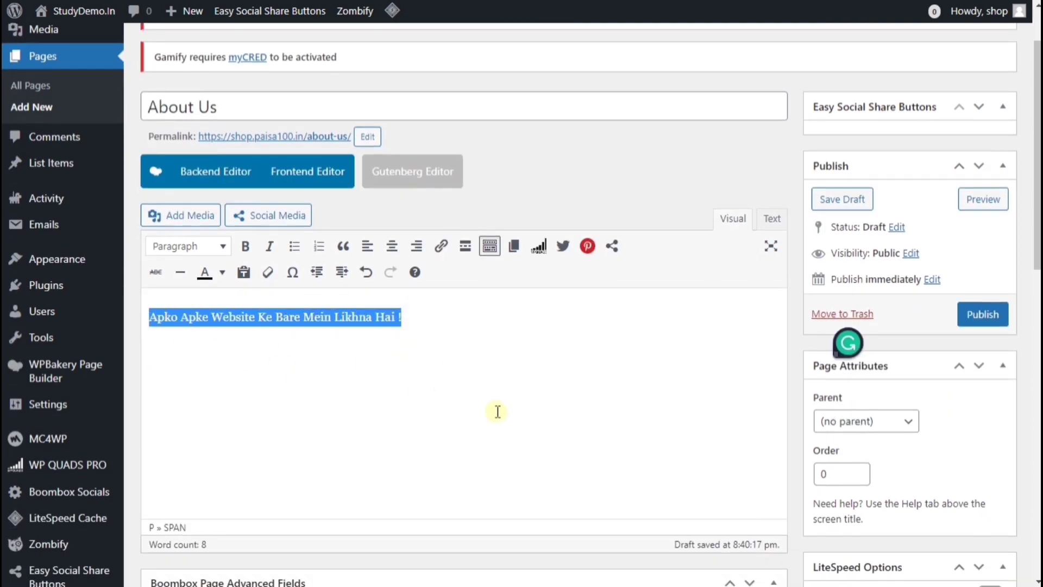
click(983, 315)
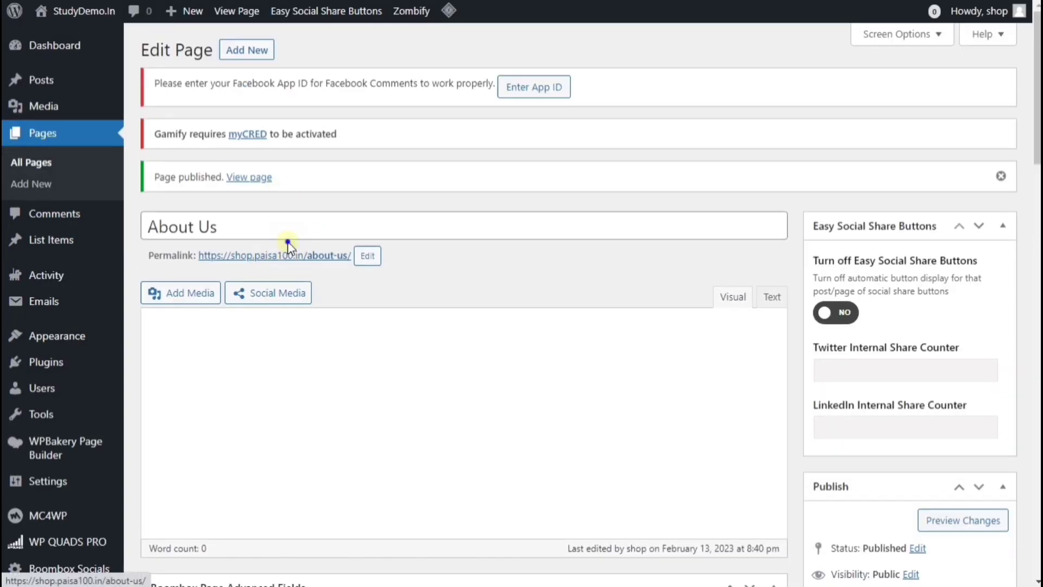
right_click(288, 243)
- Paste the /about-us/ permalink into the footer About us item's URL and publish
key(Escape)
right_click(254, 256)
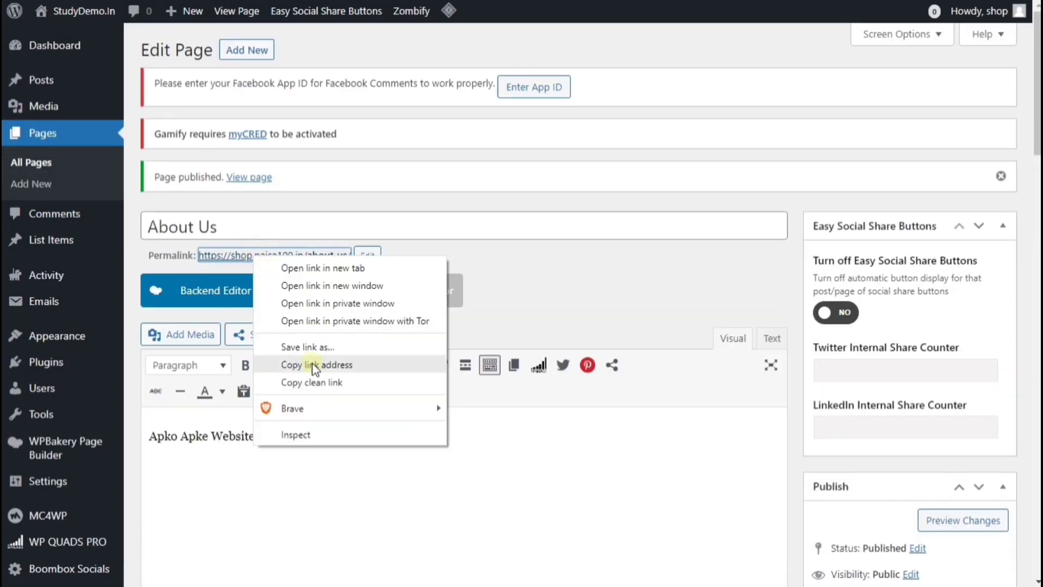
click(310, 367)
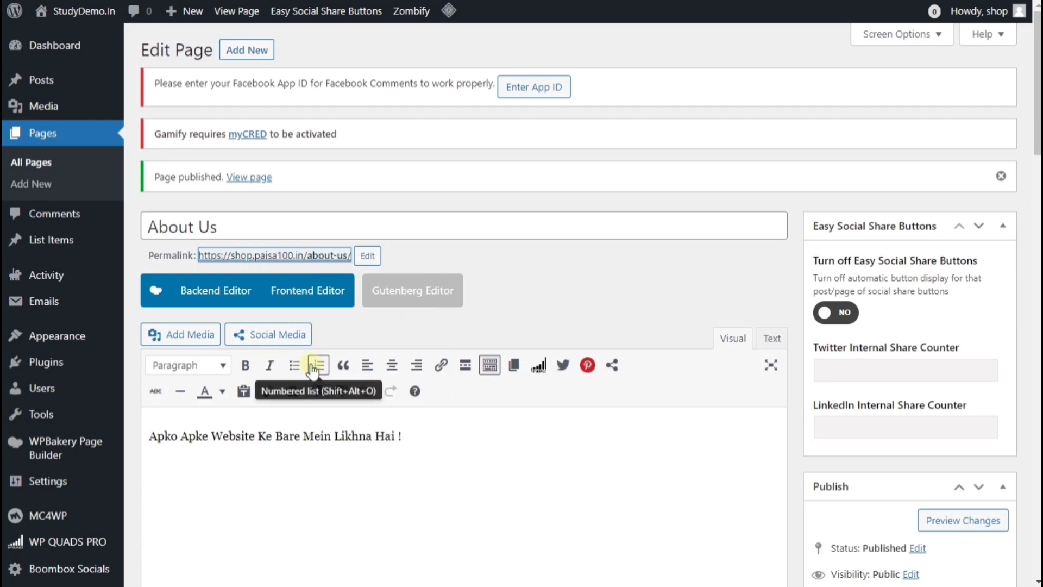
key(ctrl+Tab)
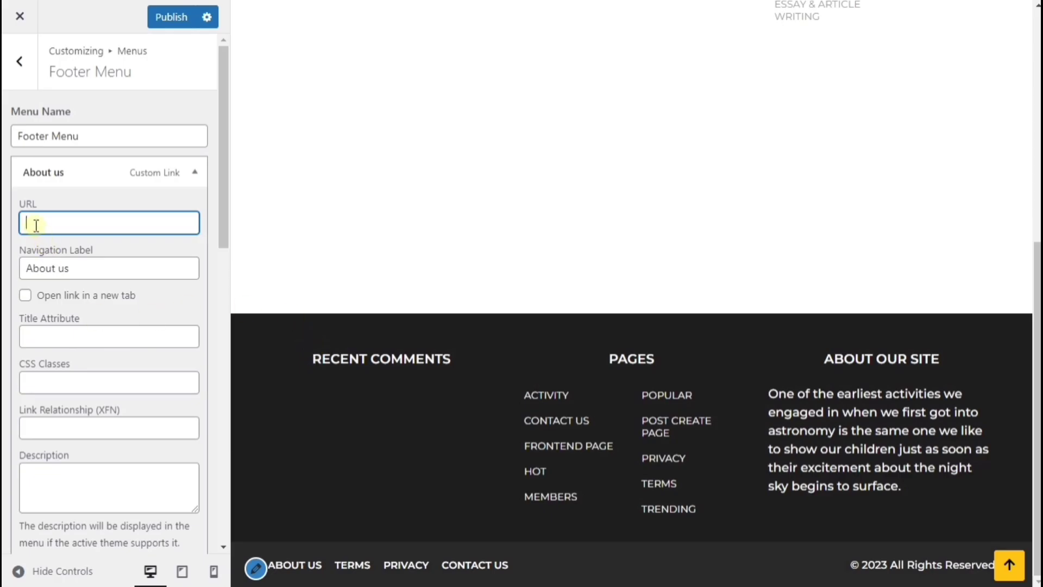
right_click(35, 225)
click(68, 338)
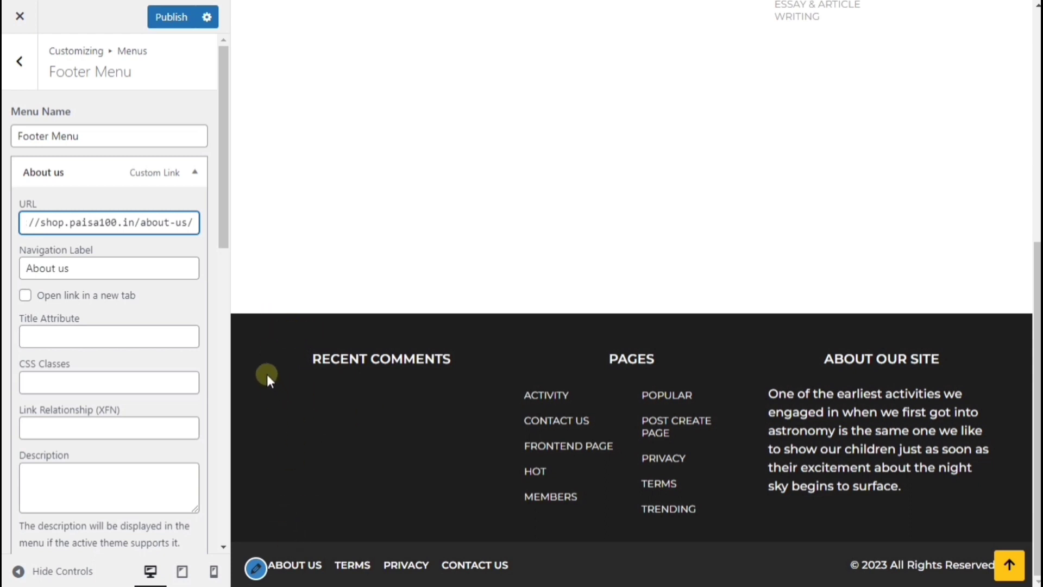
click(173, 16)
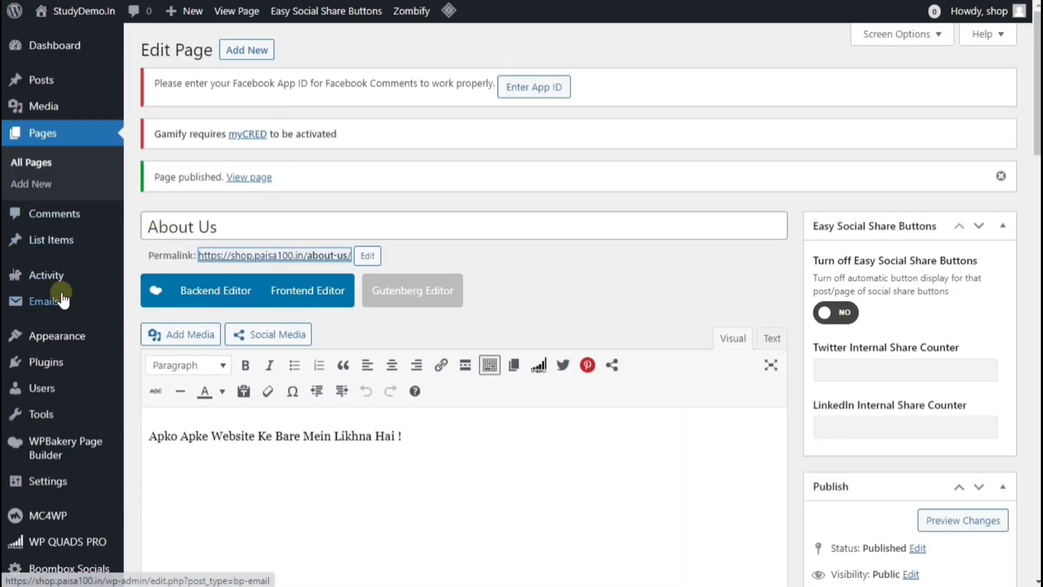
- Delete the Contact Us page's fill-out paragraph and form shortcode, then update the page
click(49, 130)
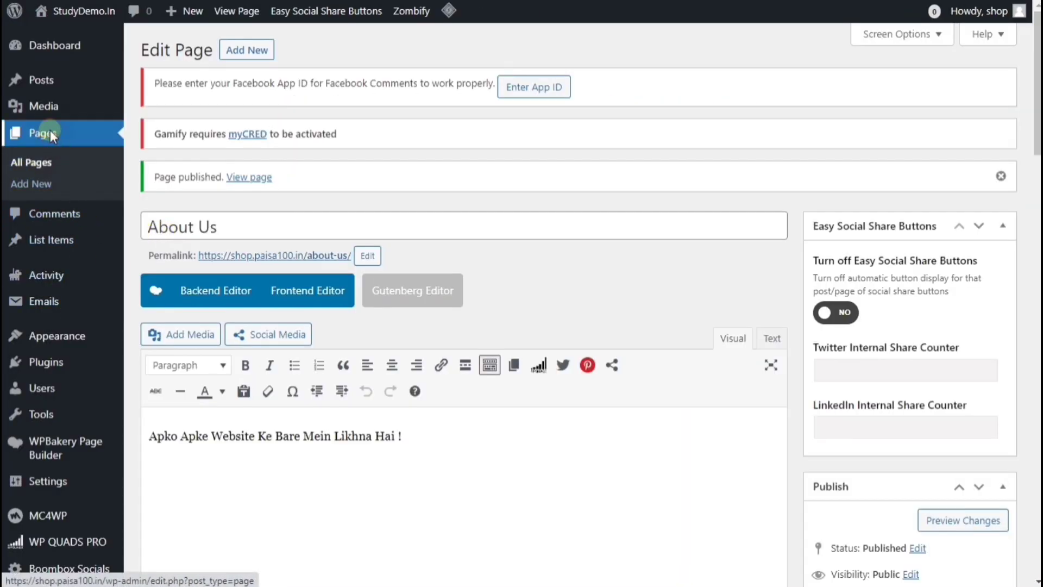
scroll(304, 215, down, 1)
scroll(304, 210, down, 3)
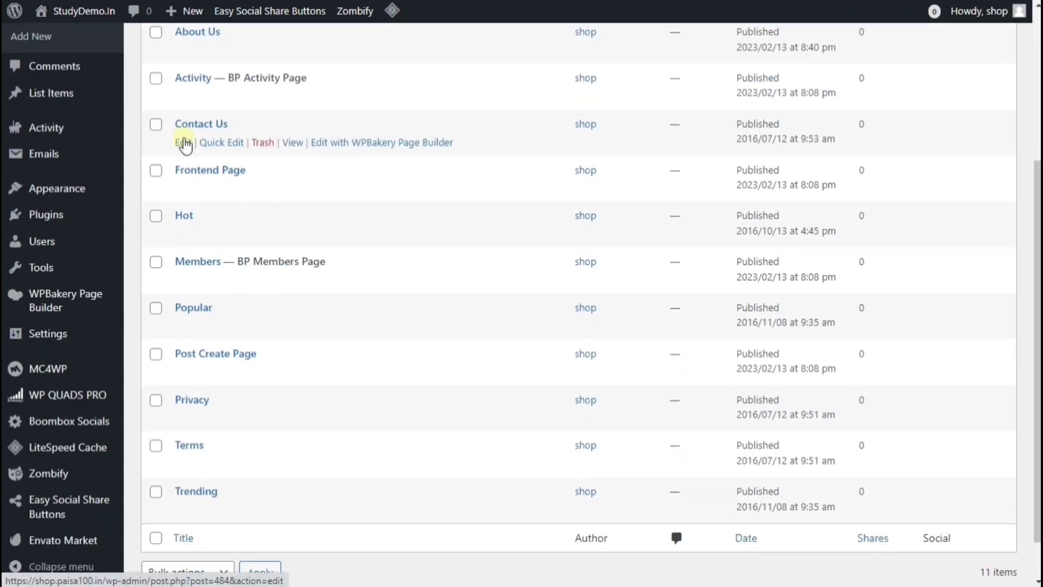
click(183, 144)
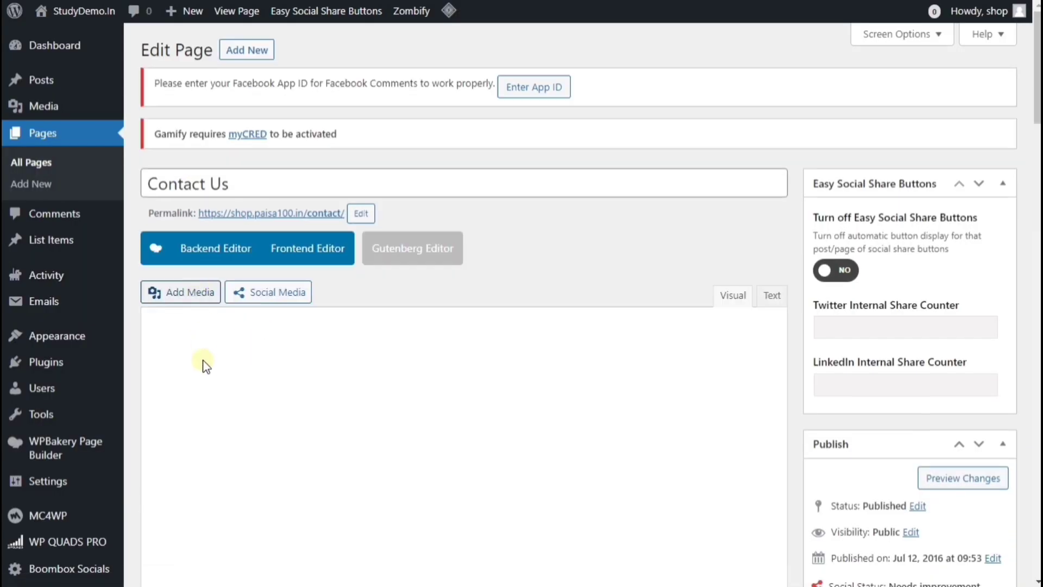
scroll(205, 326, down, 1)
drag(362, 406, 138, 357)
key(BackSpace)
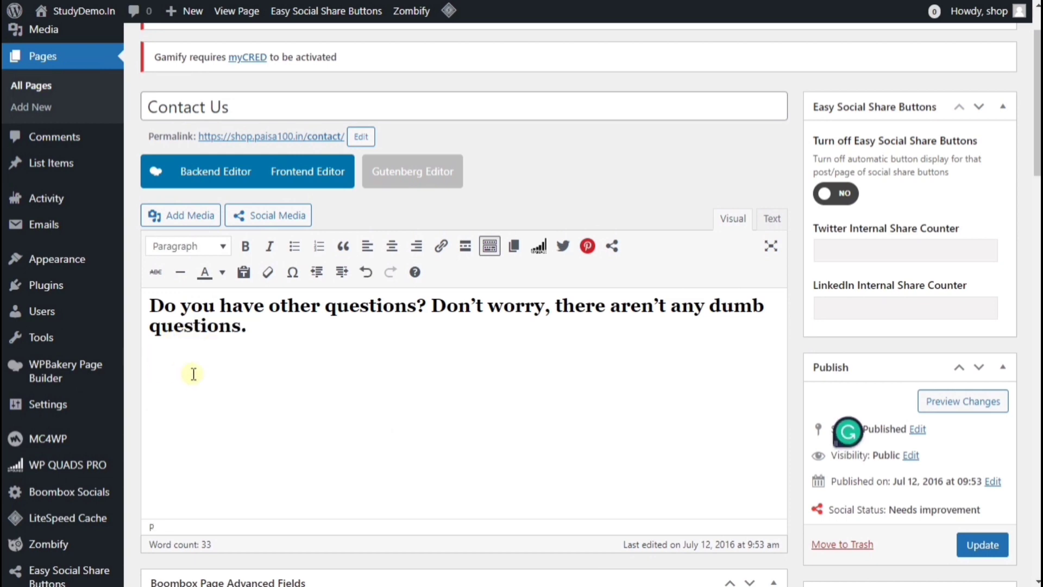
click(992, 546)
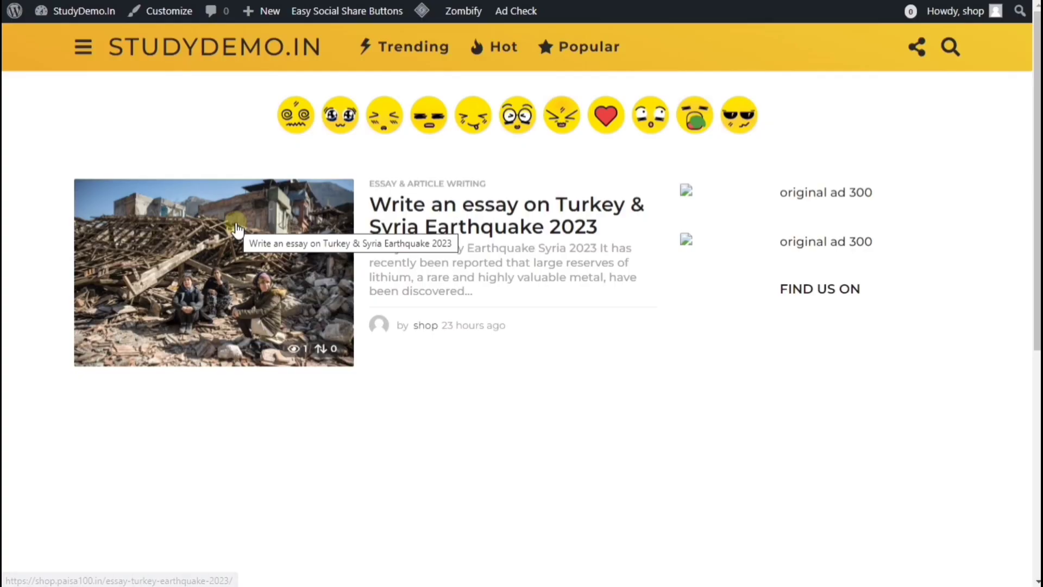
- Open About Us from the footer menu and check its placeholder sentence
scroll(390, 203, down, 5)
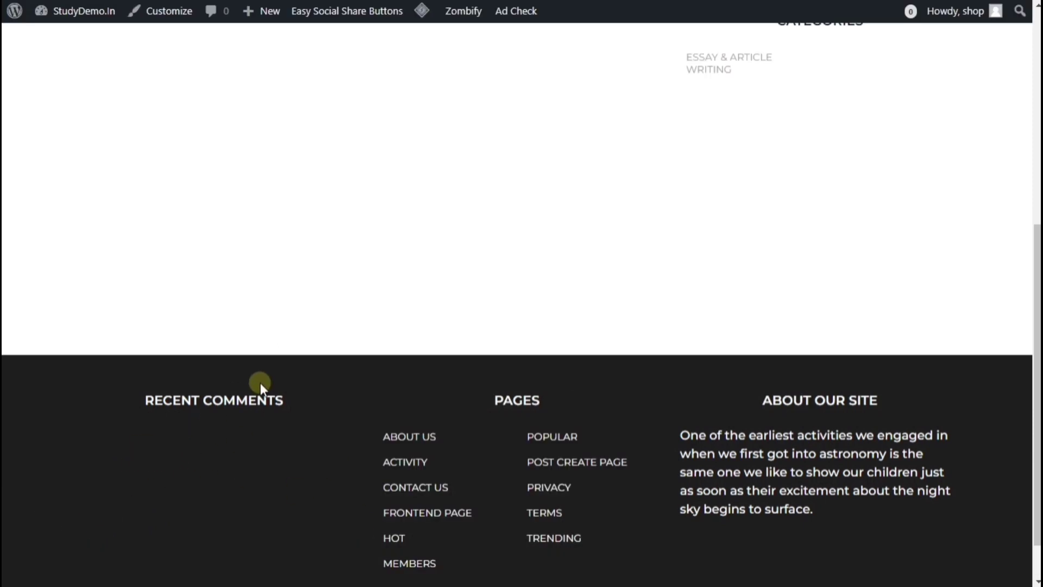
scroll(260, 383, down, 1)
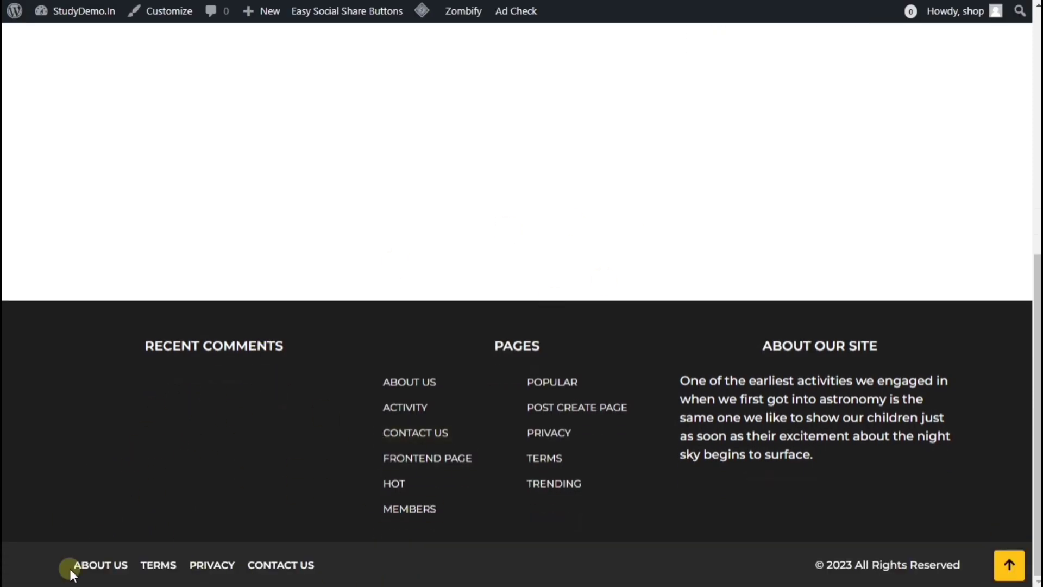
click(94, 571)
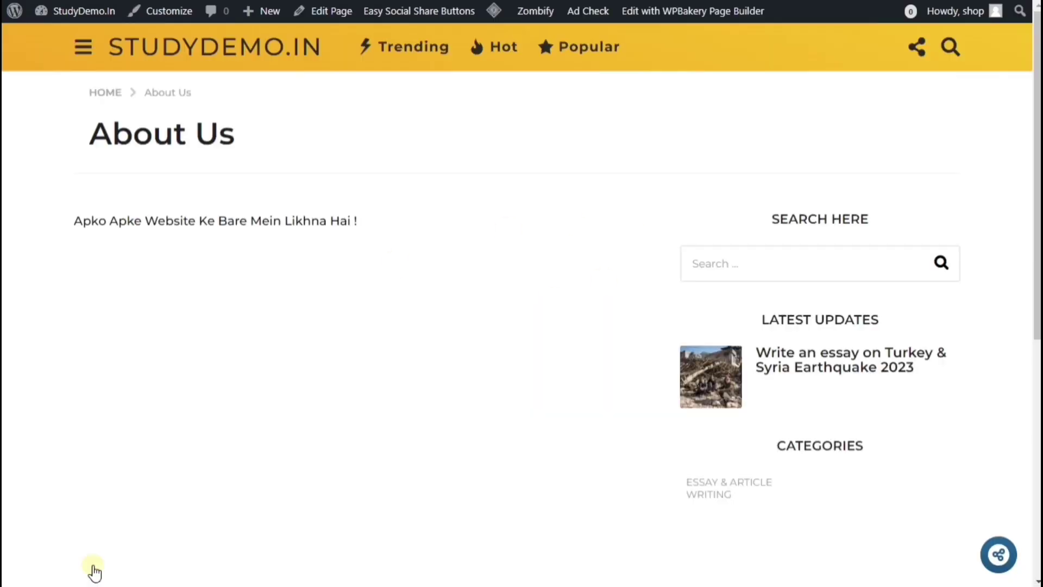
drag(72, 221, 368, 222)
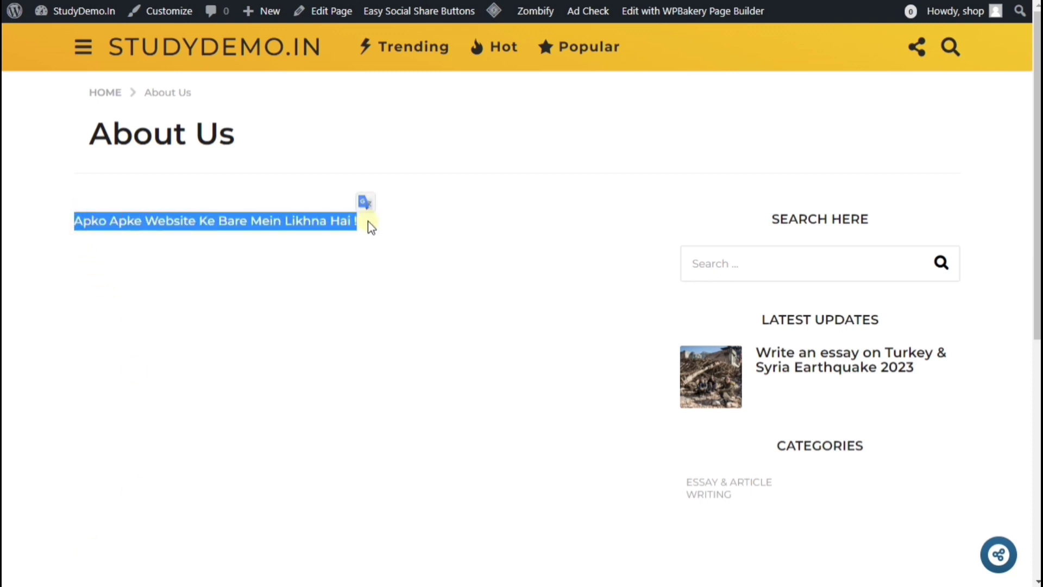
click(377, 249)
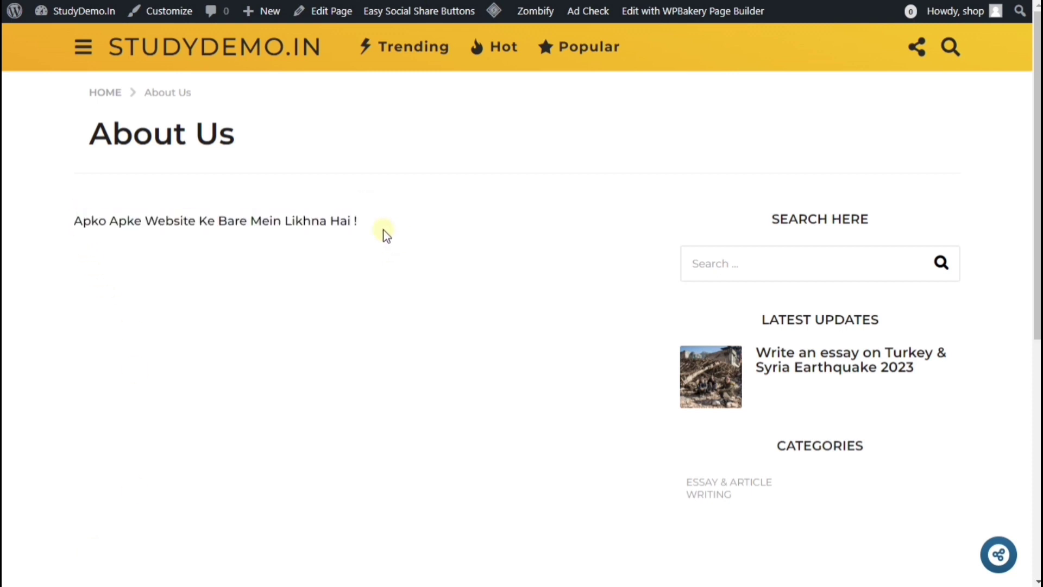
drag(63, 191, 400, 364)
click(377, 338)
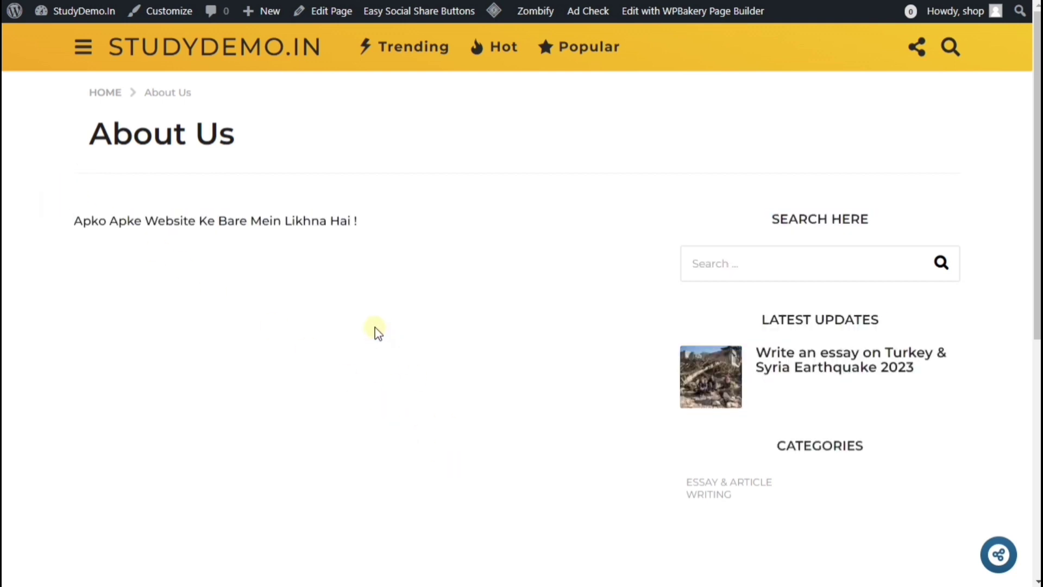
- Open Contact Us from the footer bar, then switch to its page editor
scroll(347, 359, down, 8)
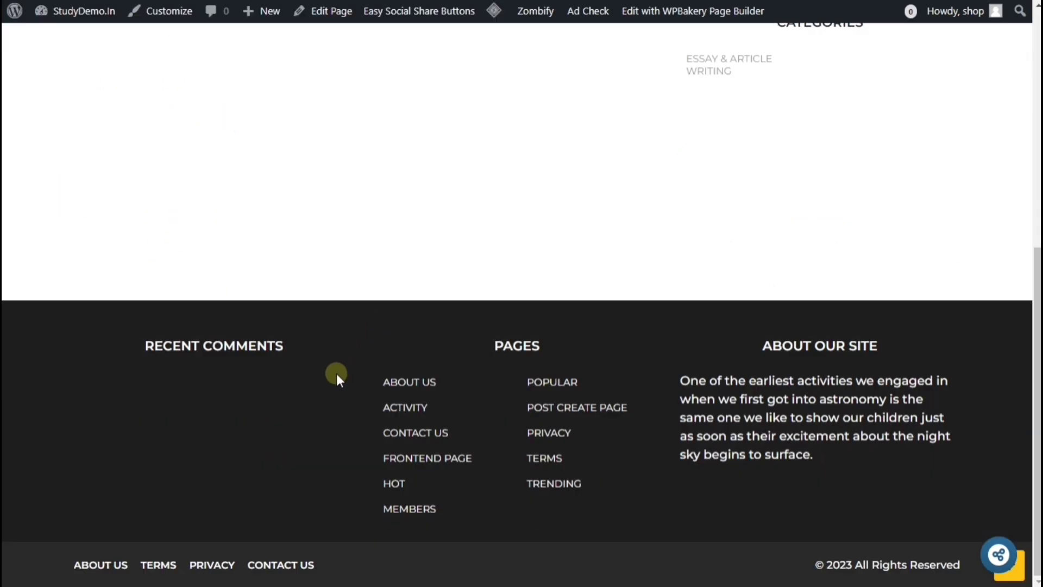
click(278, 565)
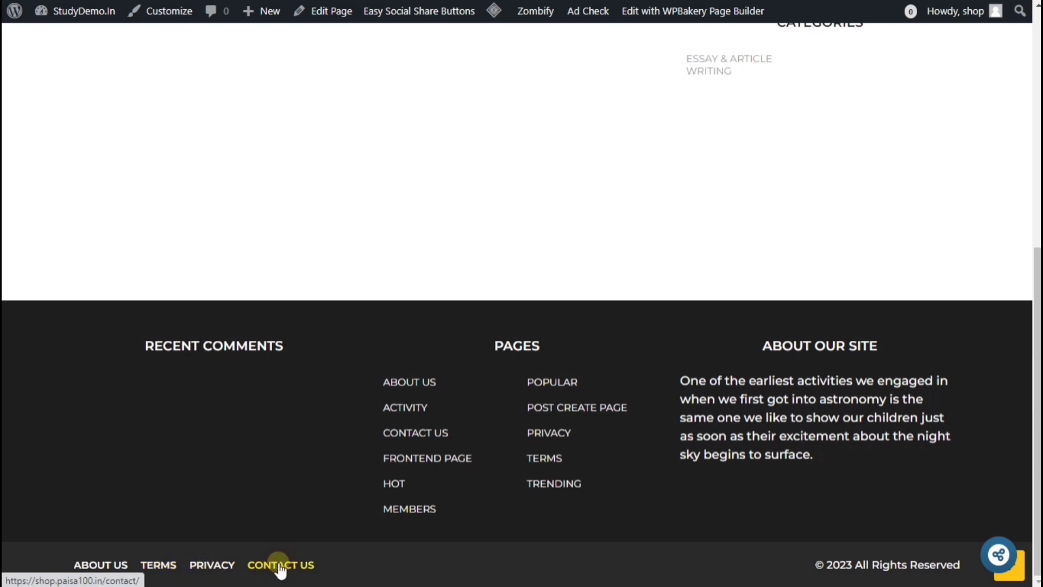
drag(70, 210, 397, 370)
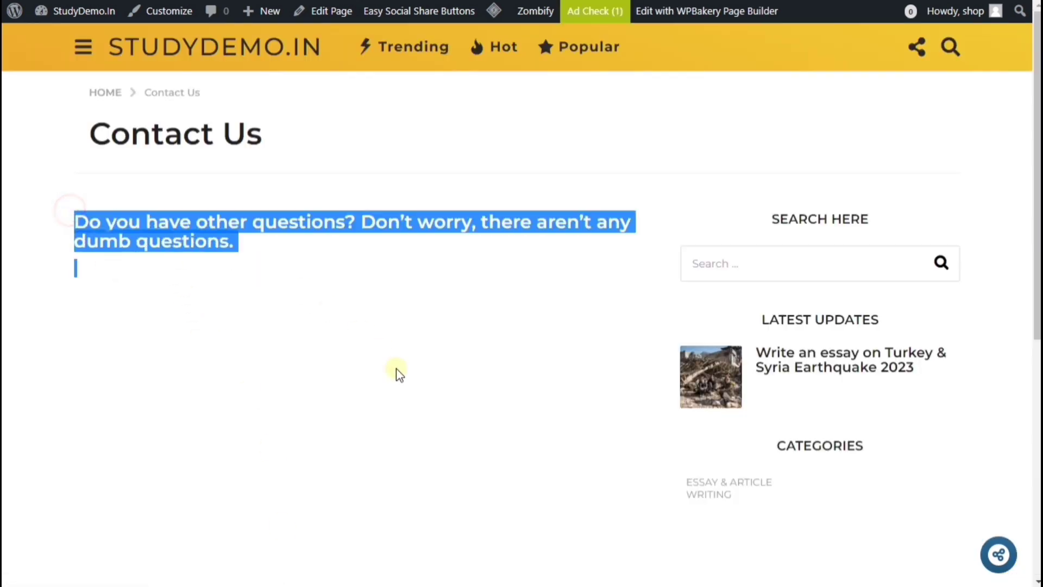
key(ctrl+Tab)
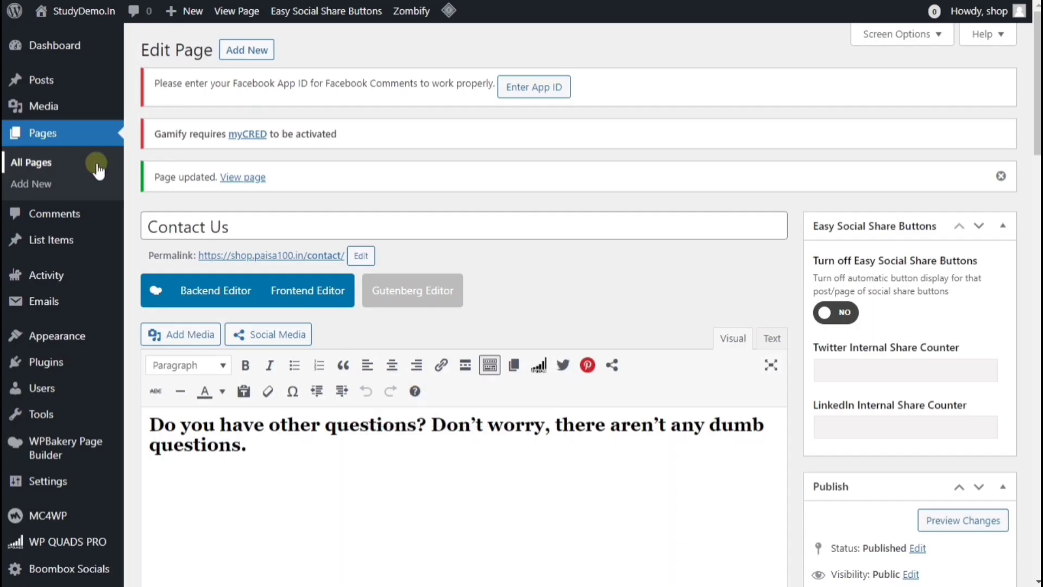
- Color the Contact Us questions heading blue
click(33, 137)
scroll(214, 235, down, 3)
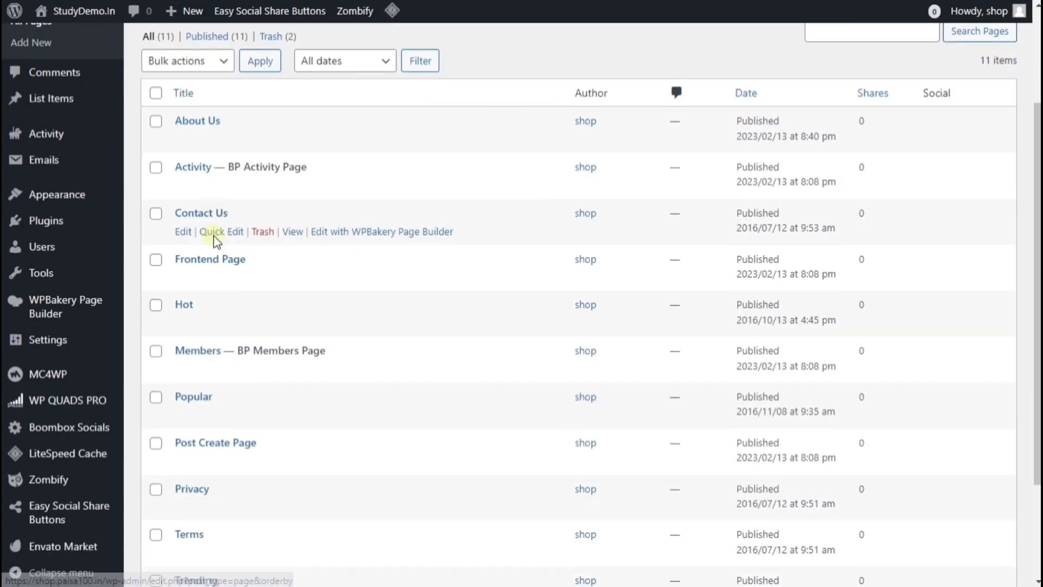
click(183, 220)
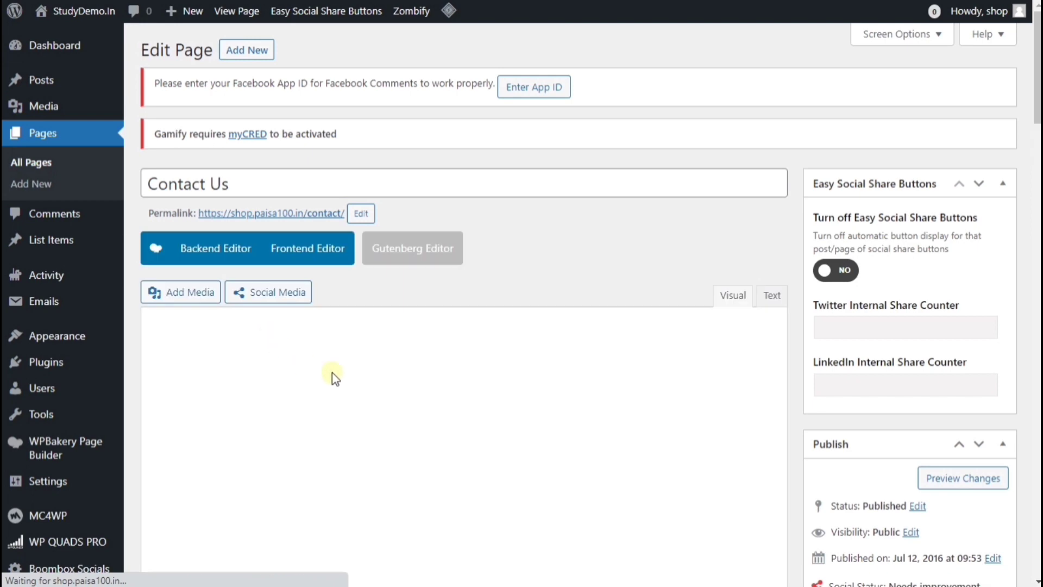
click(262, 414)
triple_click(211, 390)
click(222, 349)
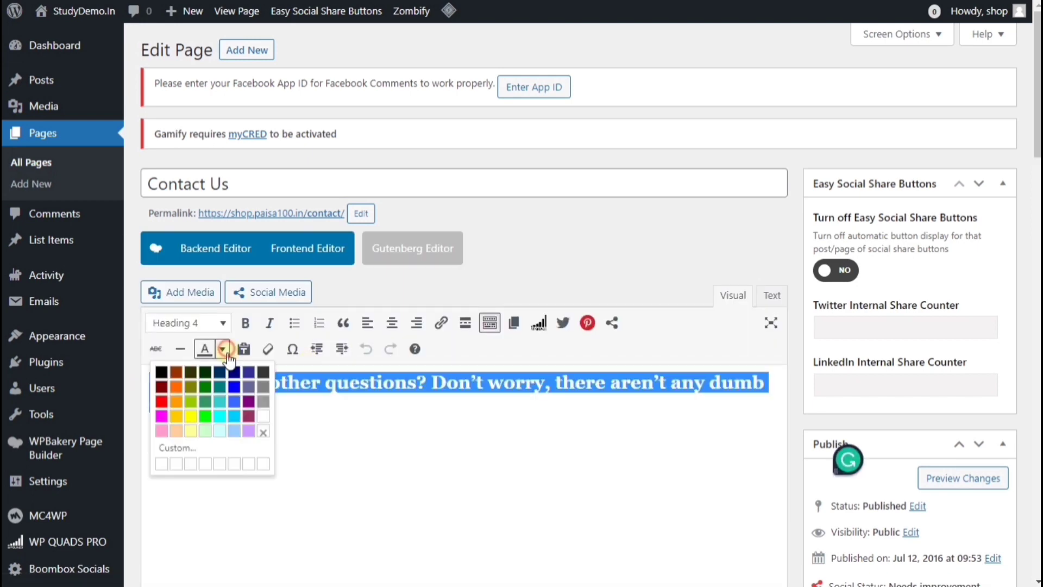
click(241, 396)
click(356, 407)
- Update the Contact Us page and view the blue heading on the live page
scroll(966, 380, down, 5)
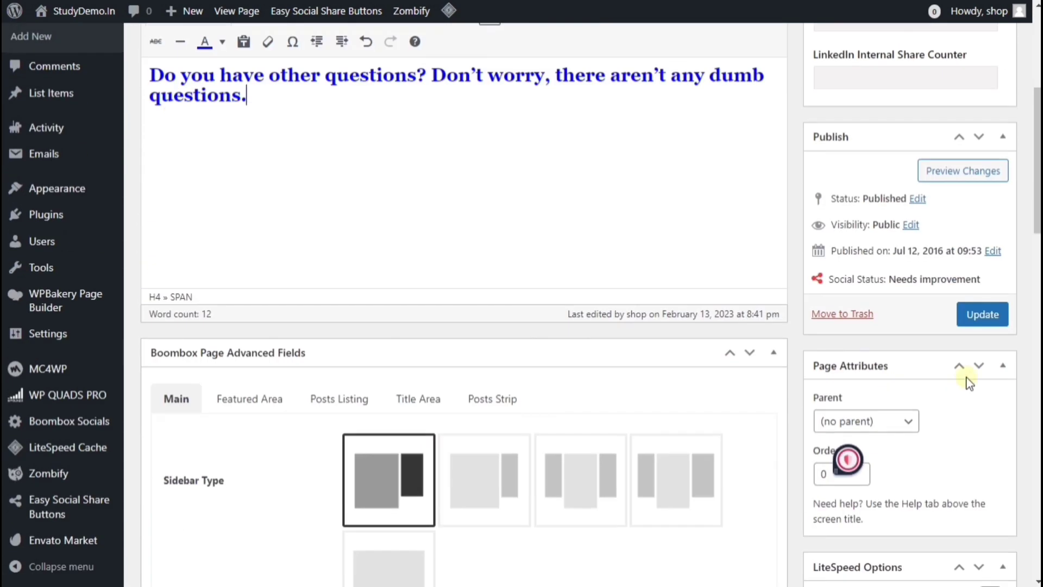
click(986, 315)
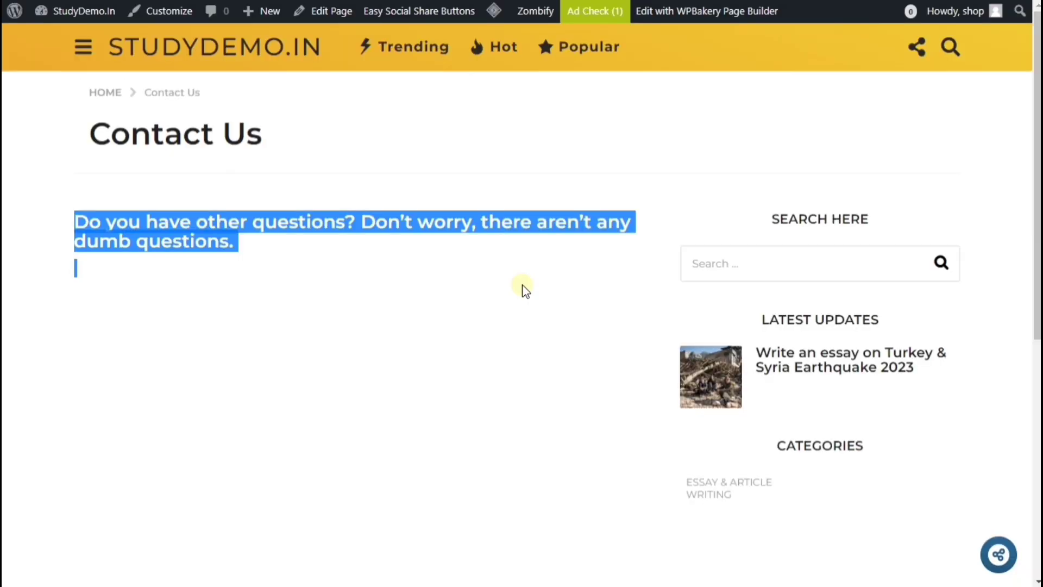
click(521, 287)
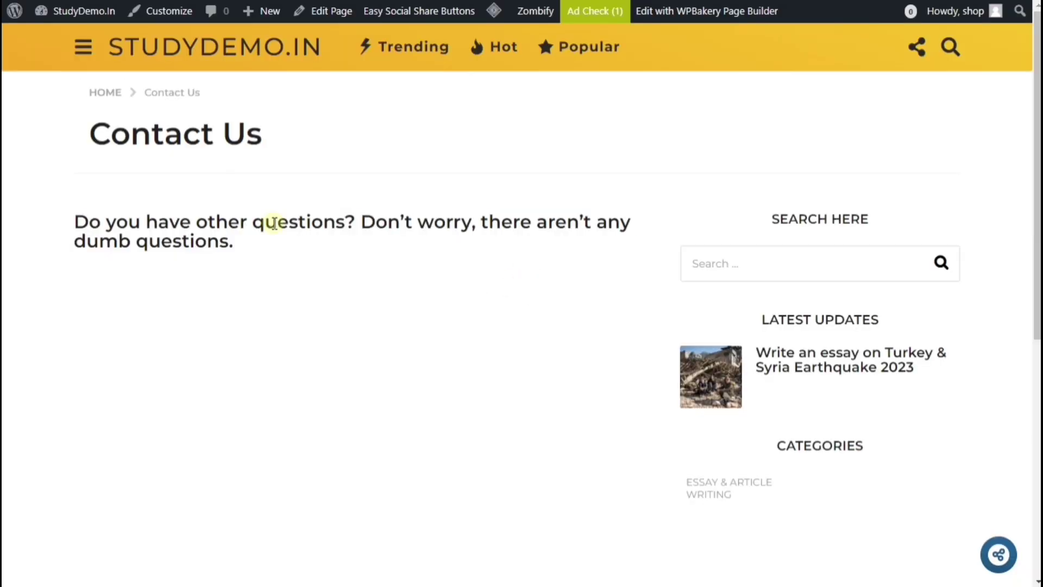
click(266, 253)
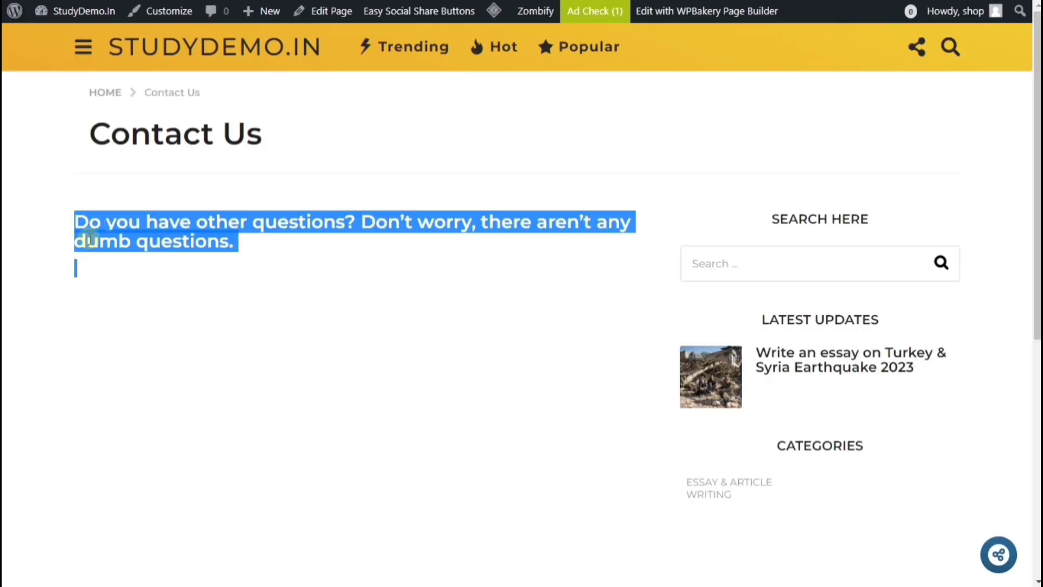
click(149, 329)
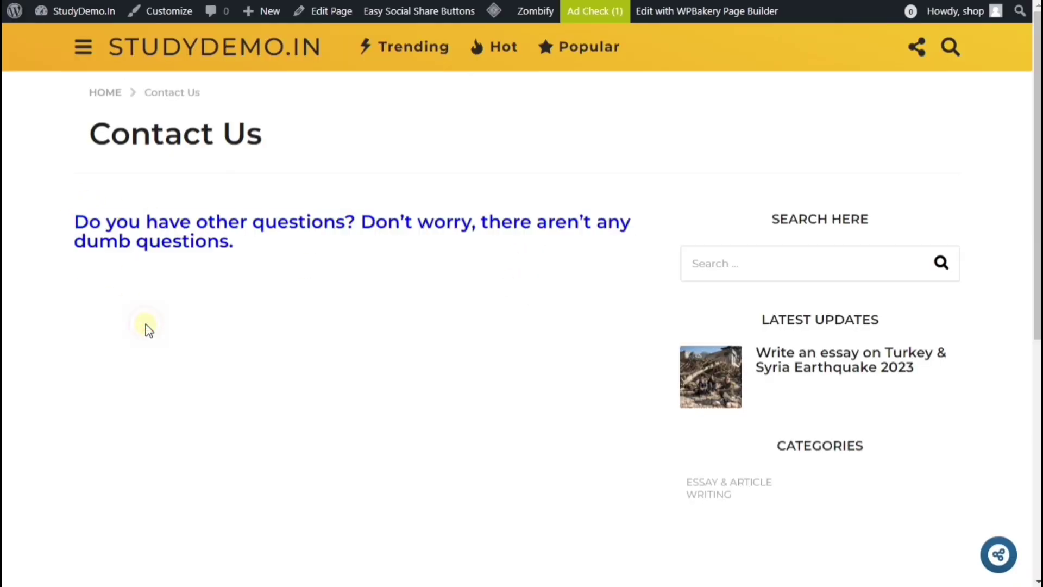
scroll(142, 314, down, 8)
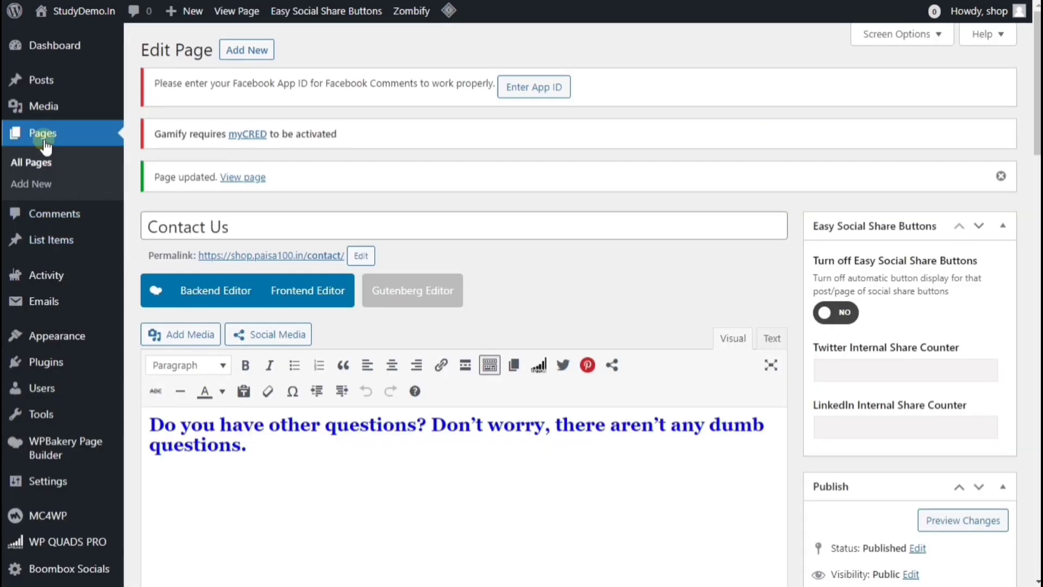
- Scroll through the All Pages list to review the site's pages
click(46, 135)
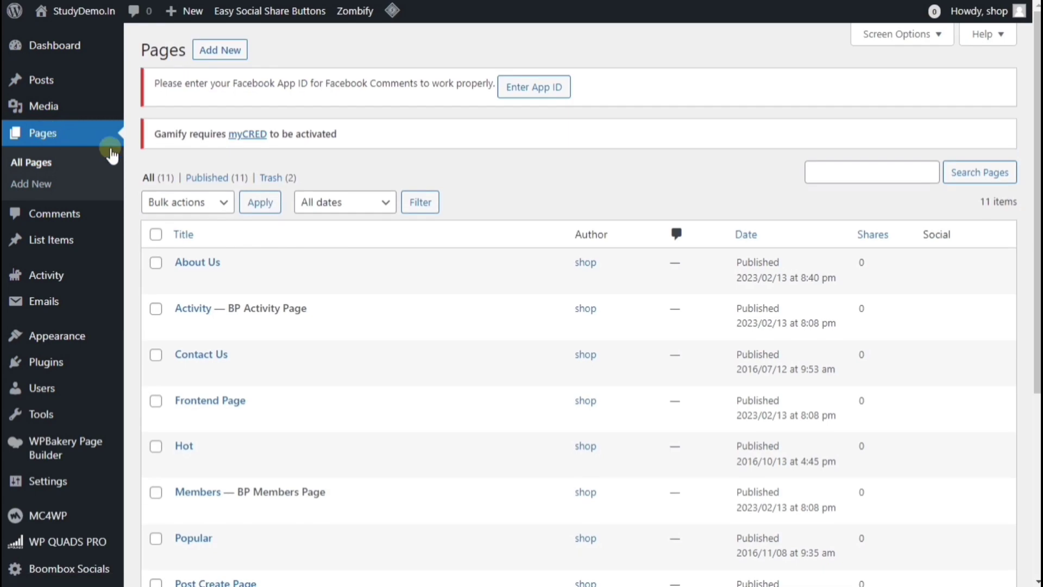
scroll(223, 380, down, 3)
scroll(223, 430, down, 3)
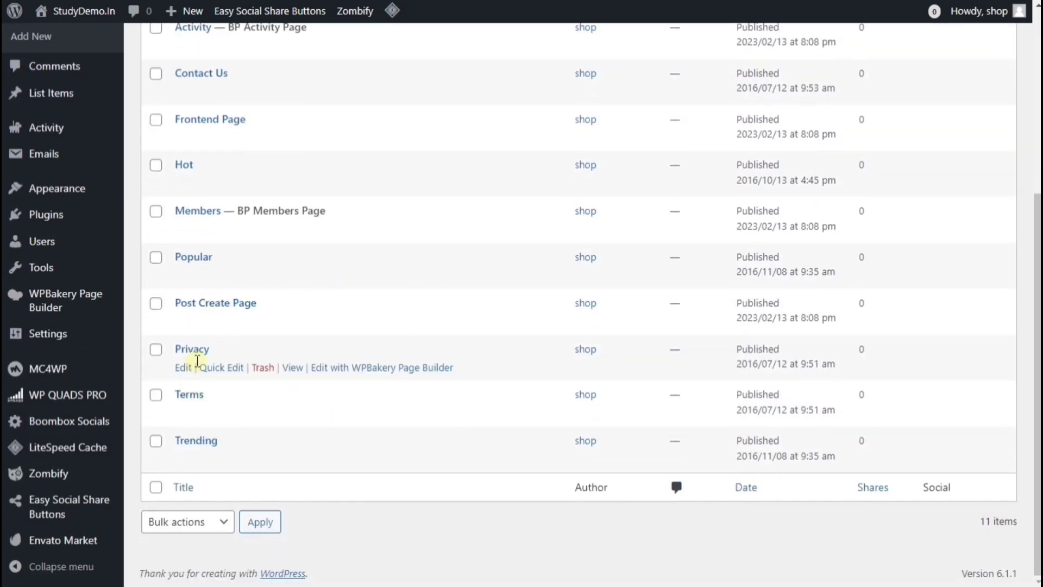
scroll(197, 361, up, 3)
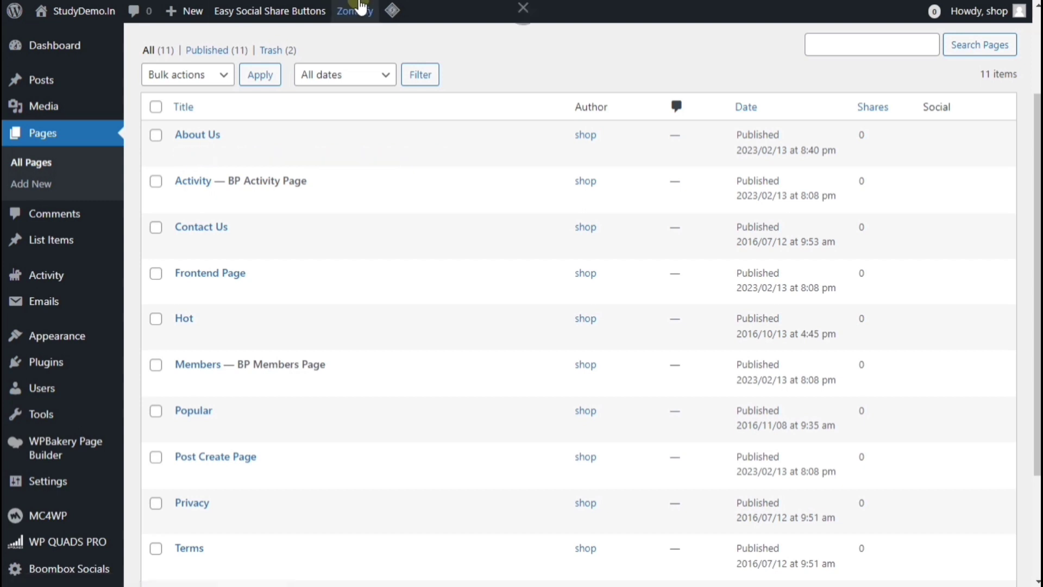
mouse_move(517, 5)
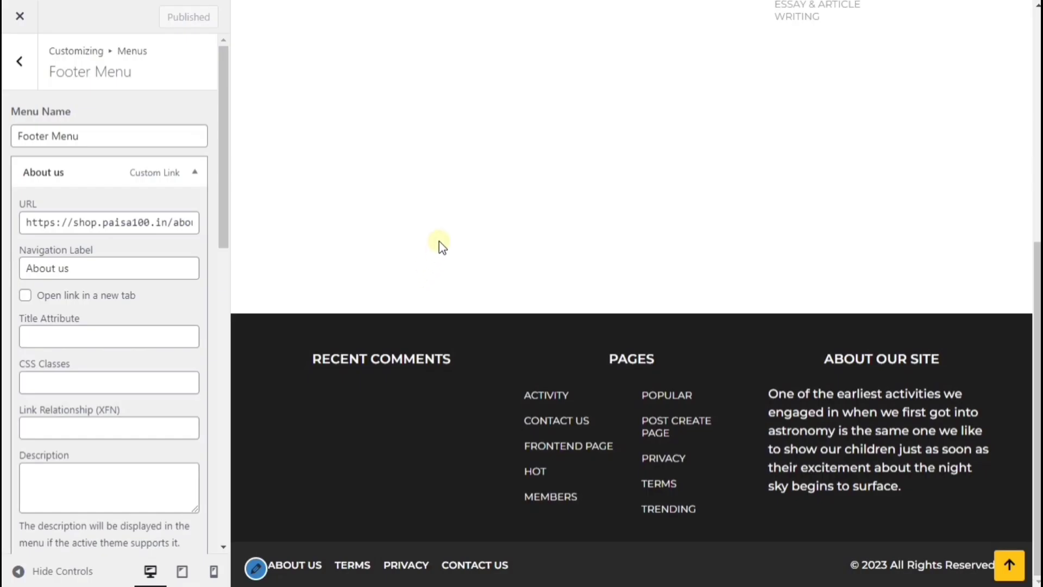
scroll(381, 220, up, 8)
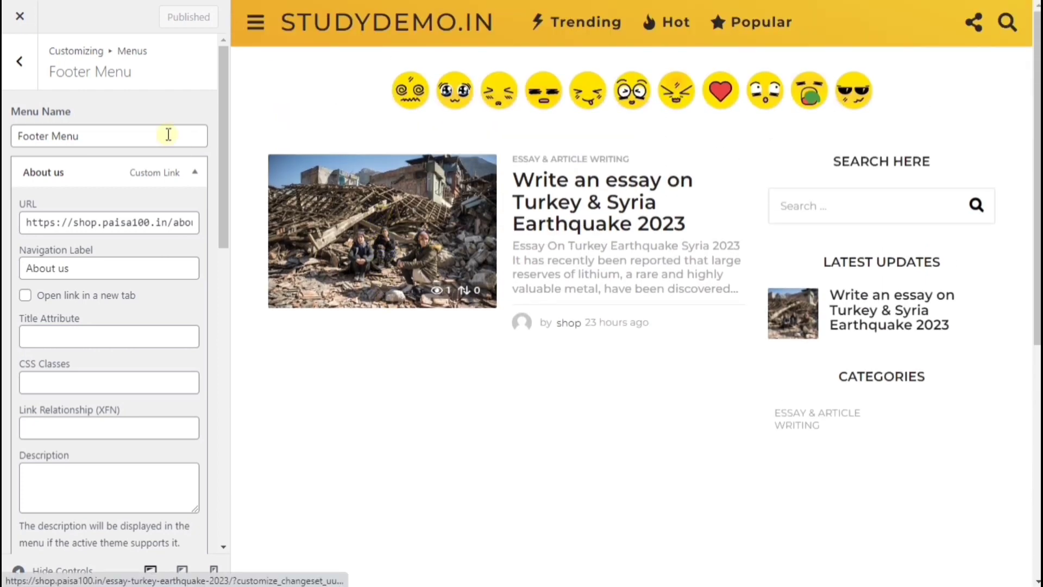
- Exit the Customizer and scroll the home page to check the footer menu links
click(27, 24)
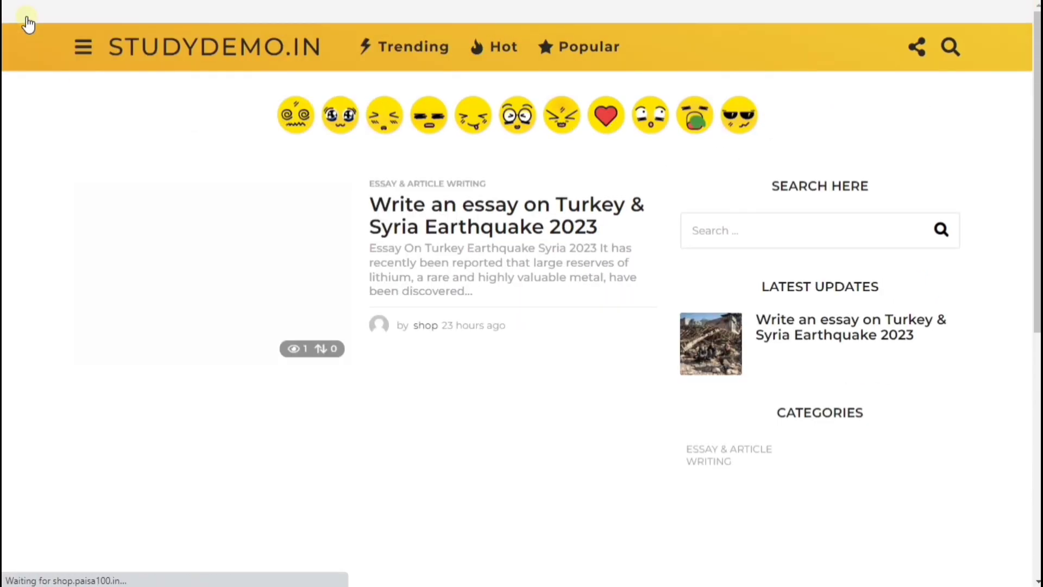
scroll(304, 185, down, 3)
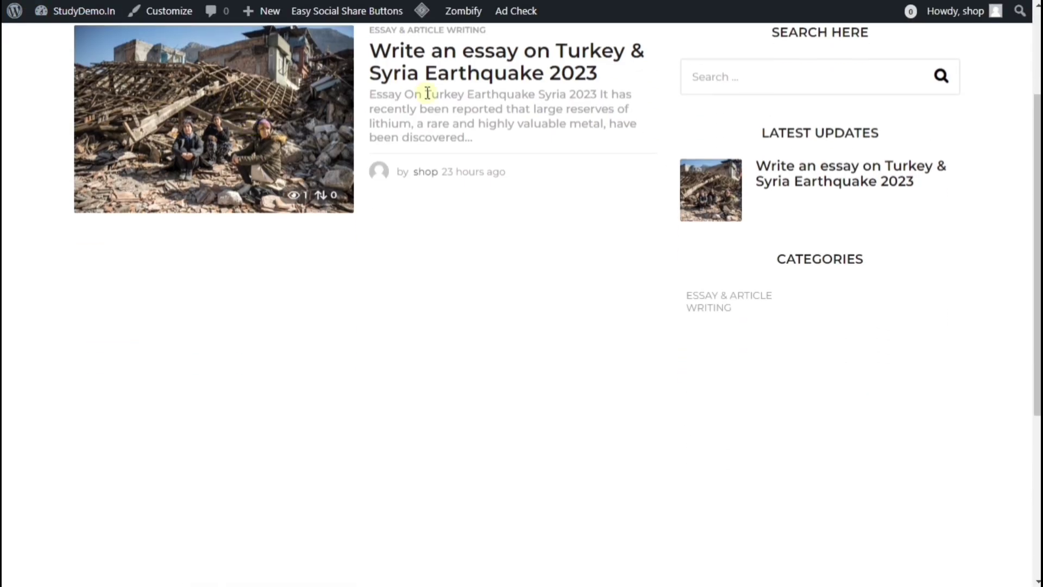
scroll(438, 240, down, 2)
scroll(440, 242, down, 3)
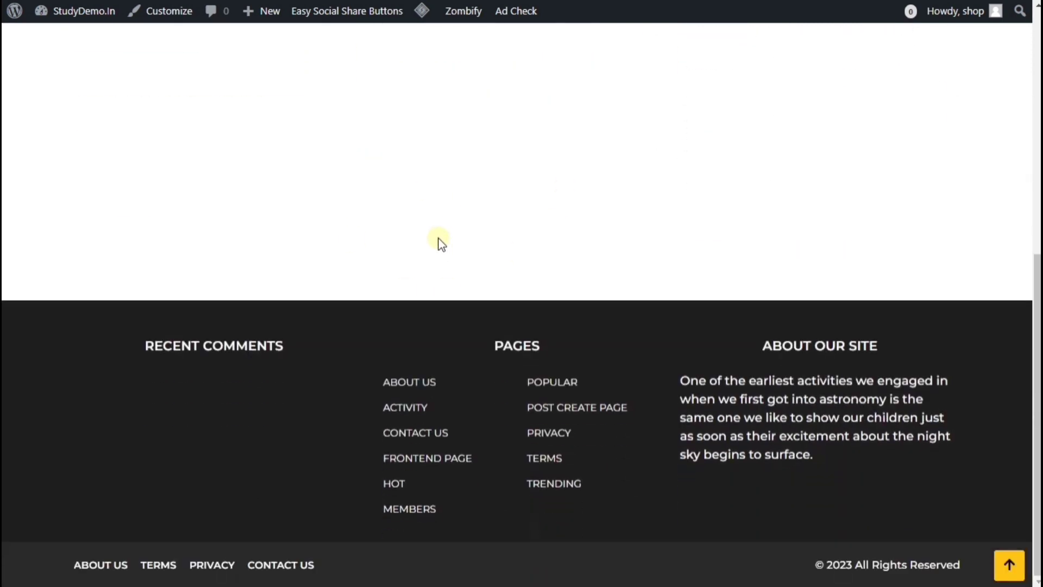
scroll(440, 243, up, 8)
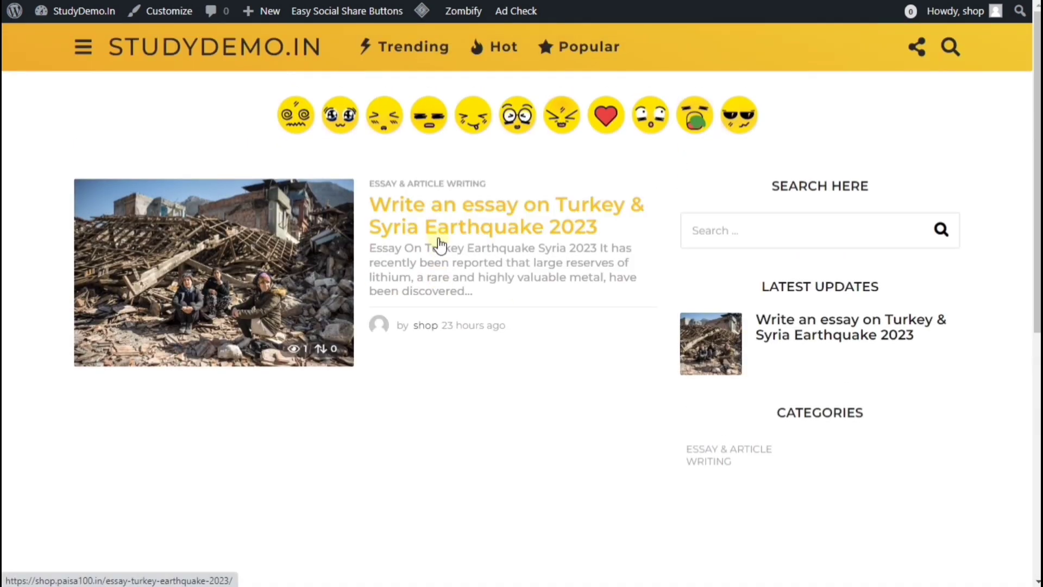
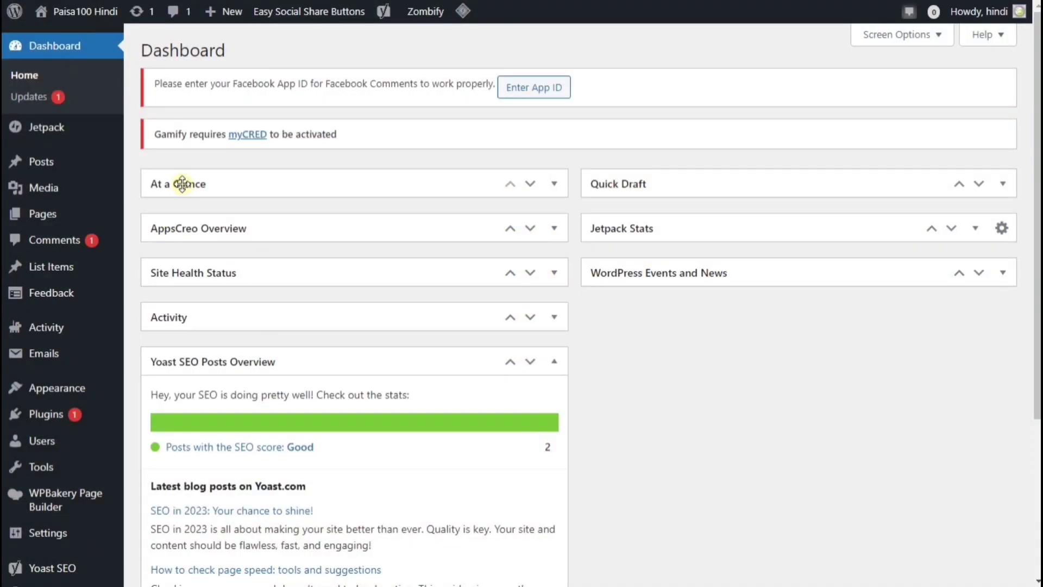
- Open Yoast SEO's General settings from the WordPress admin sidebar
scroll(136, 239, down, 2)
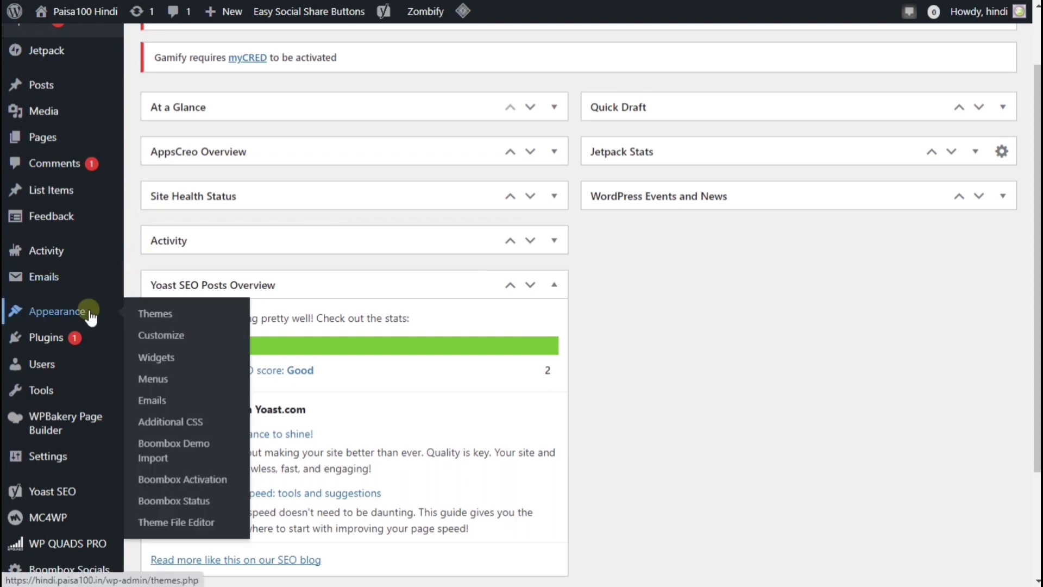
scroll(218, 255, down, 2)
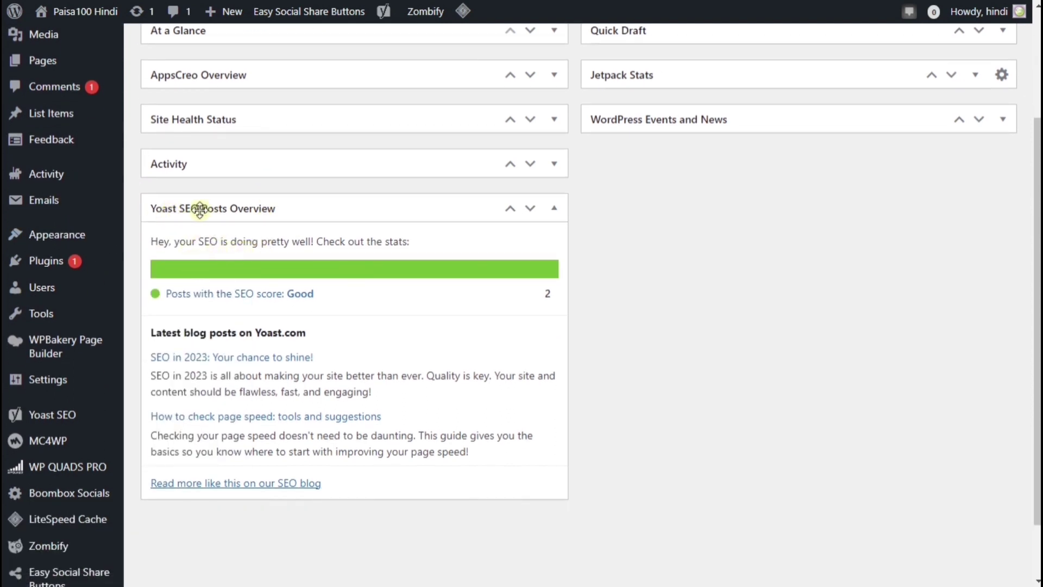
mouse_move(76, 264)
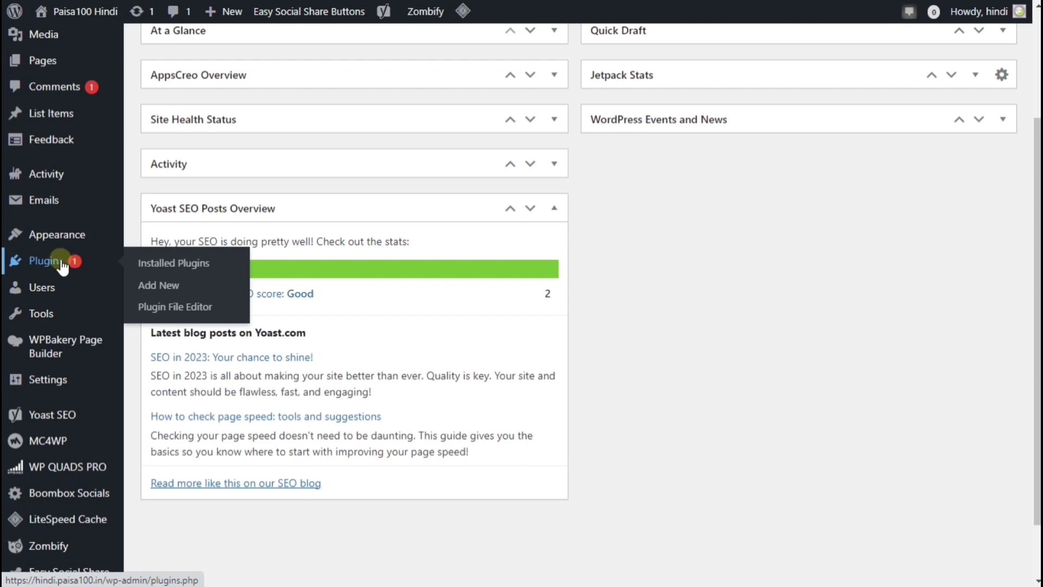
mouse_move(56, 345)
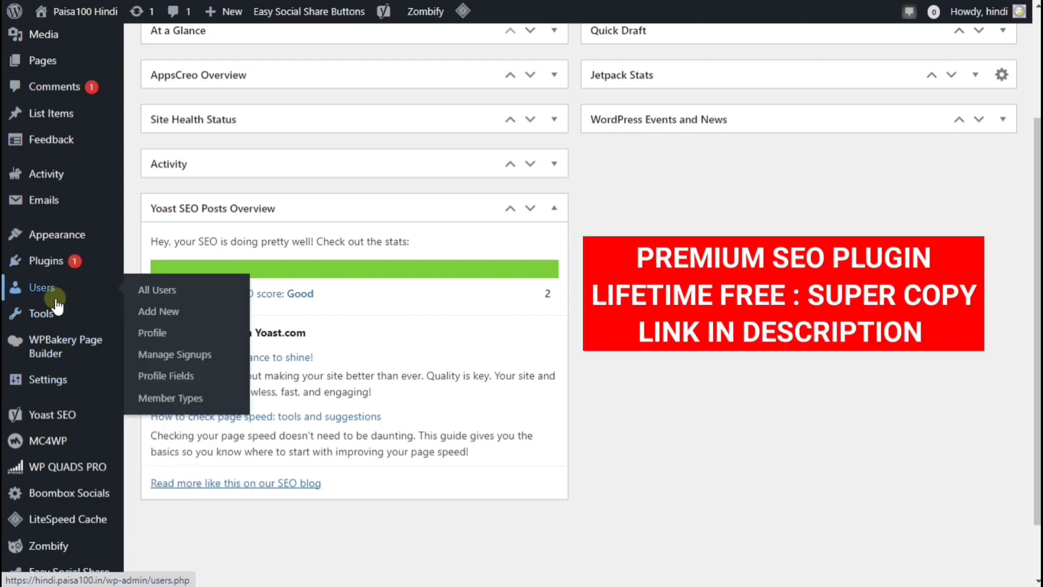
mouse_move(53, 418)
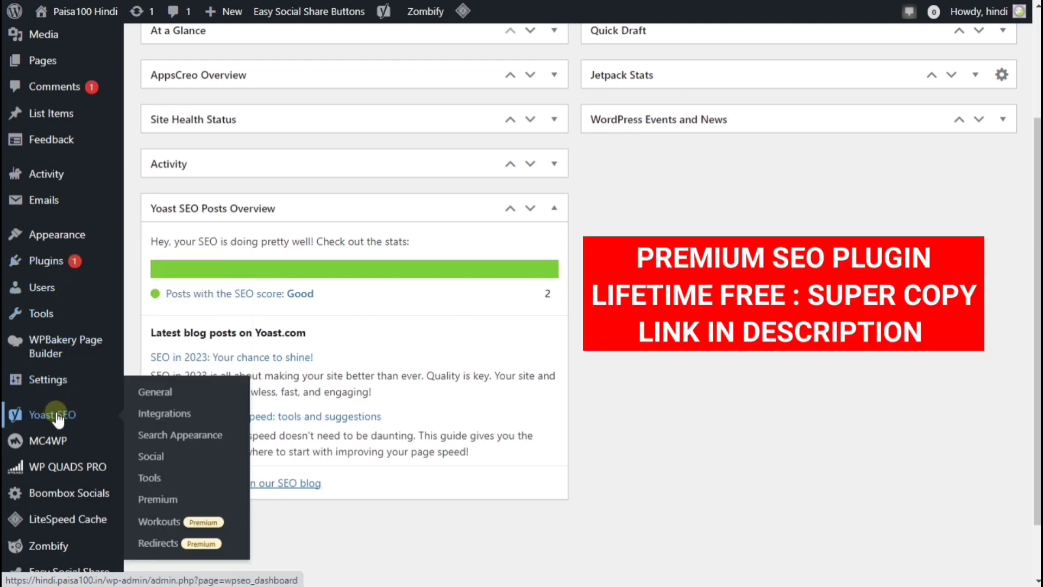
click(68, 417)
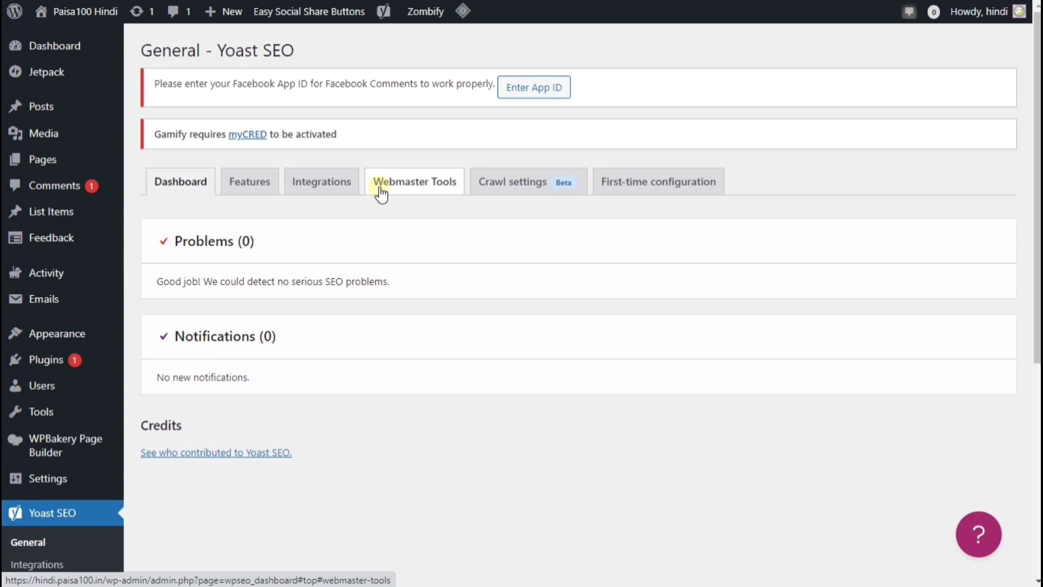
- Show the Webmaster Tools verification settings and follow the Google Search Console link
click(381, 193)
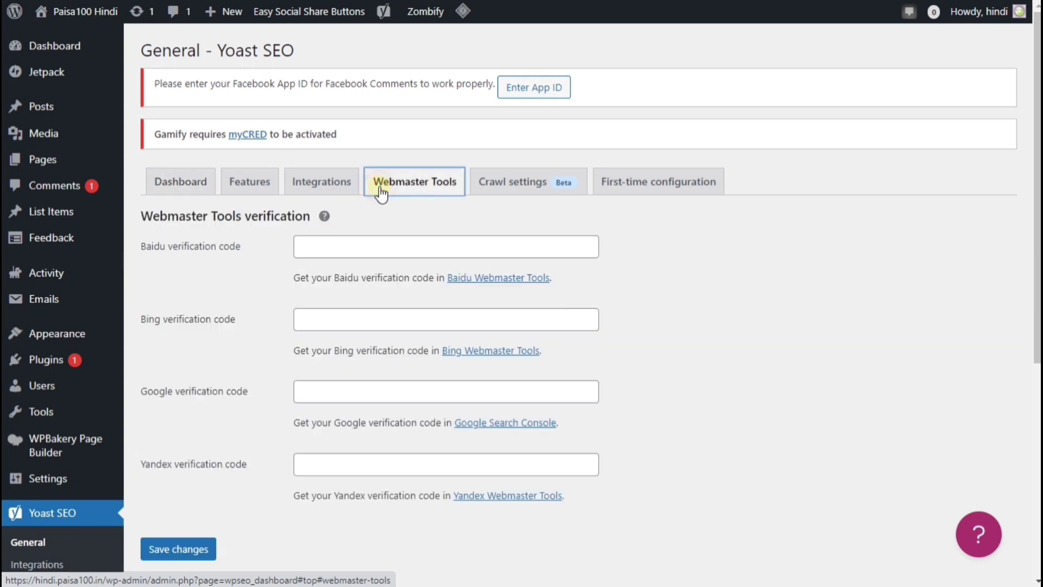
scroll(304, 200, down, 2)
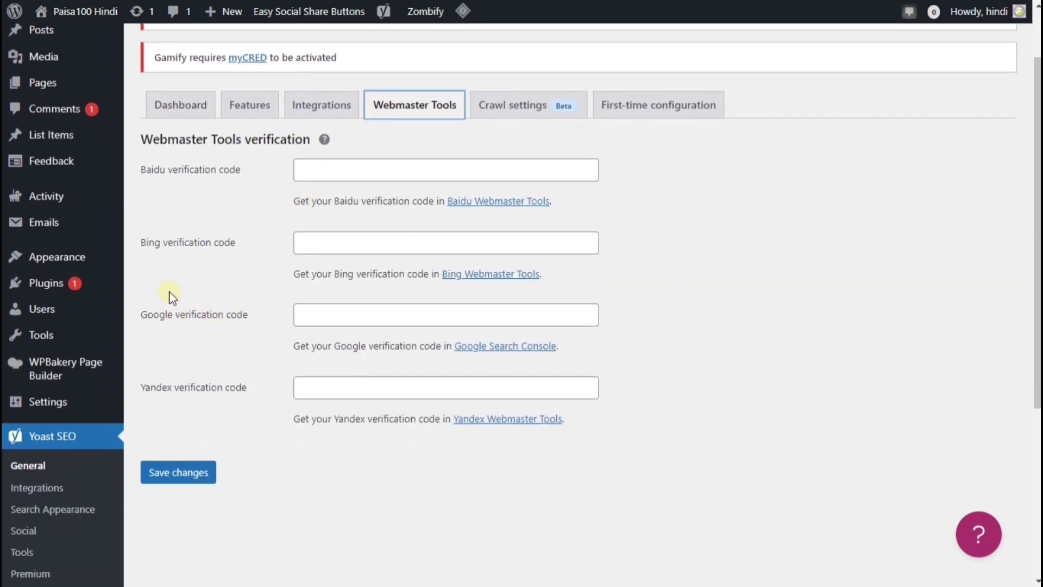
click(471, 353)
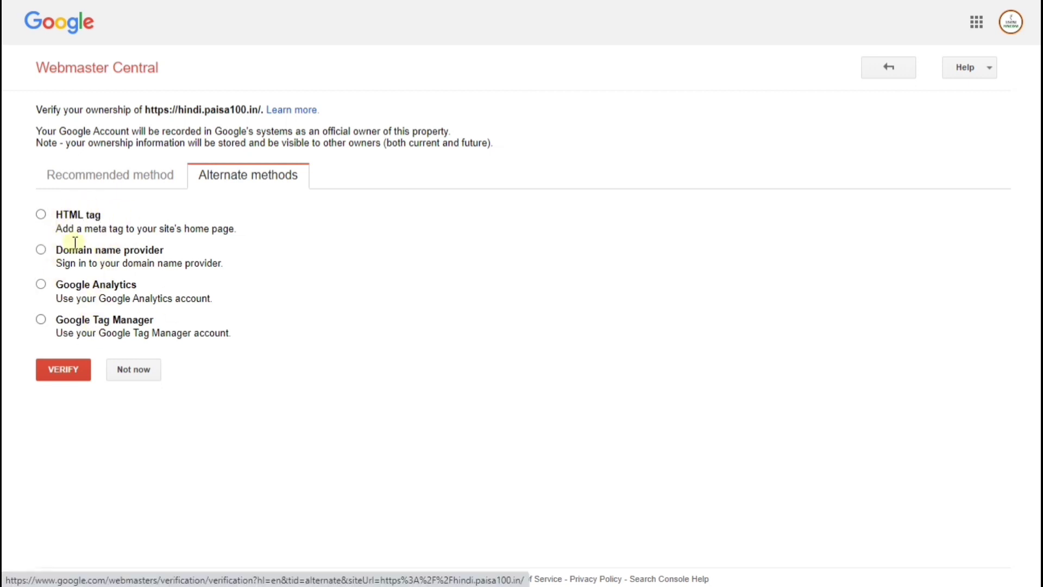
click(67, 220)
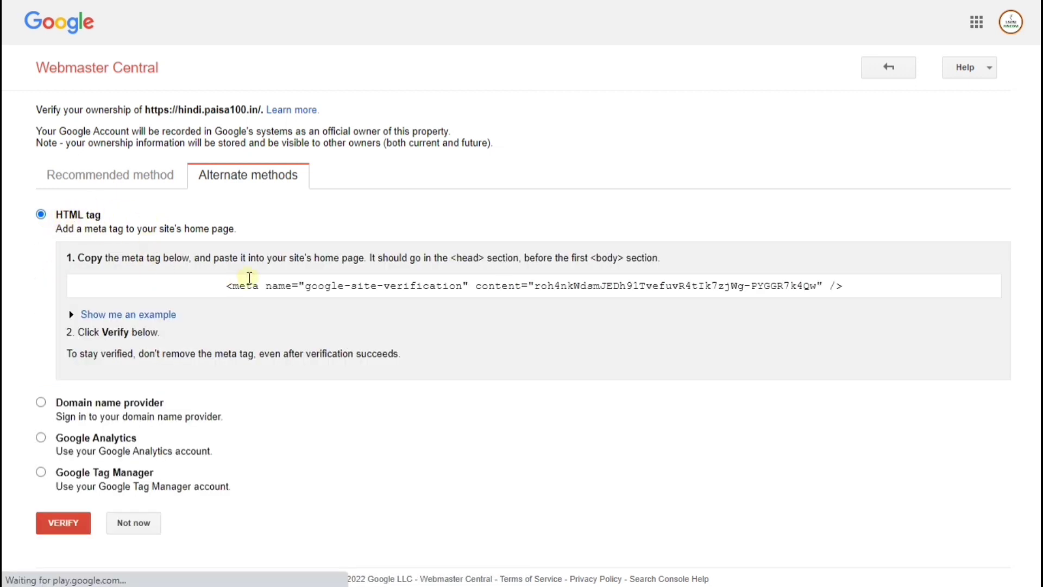
drag(226, 286, 845, 286)
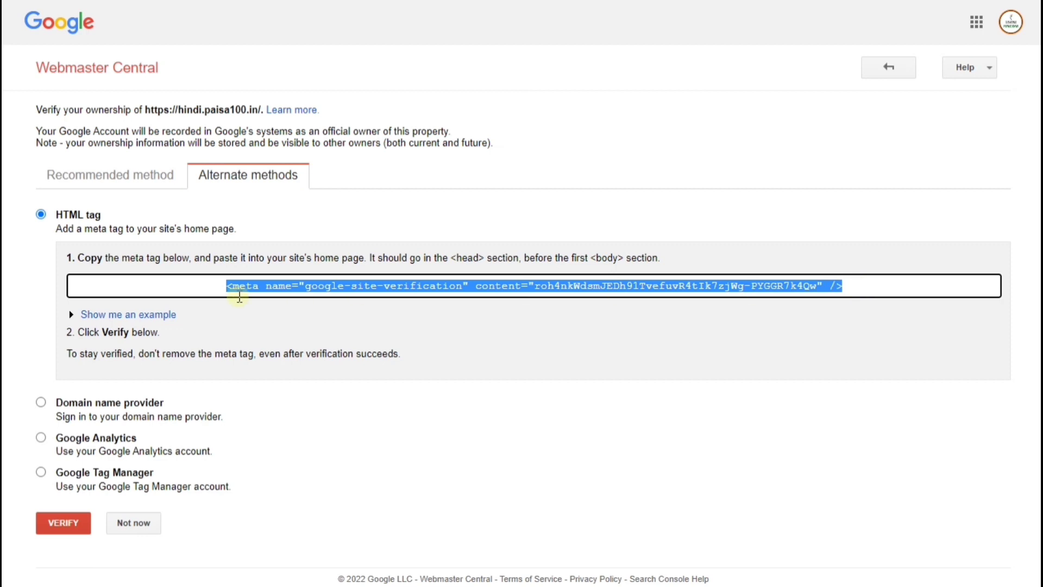
right_click(265, 285)
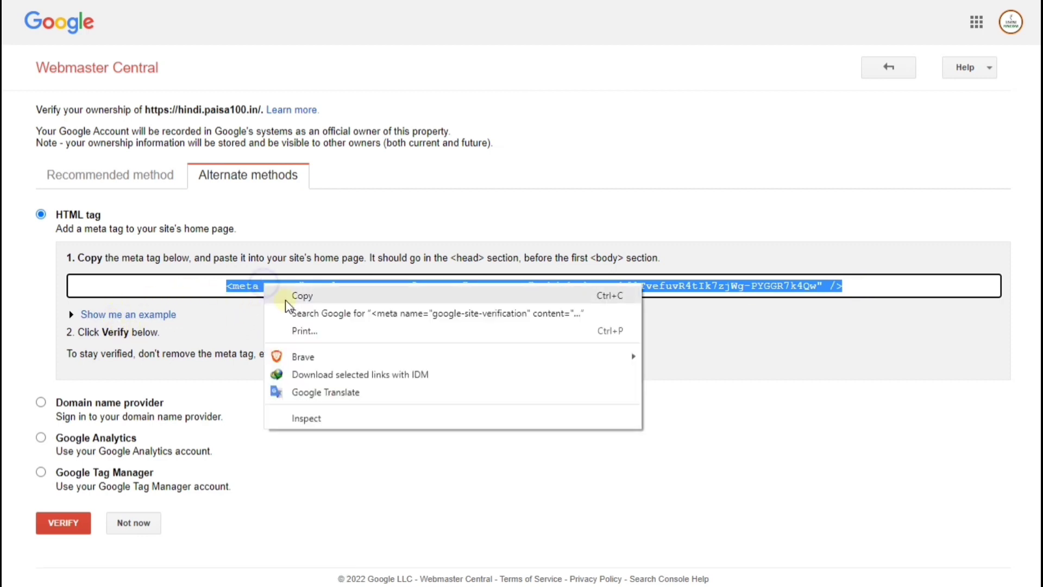
click(289, 301)
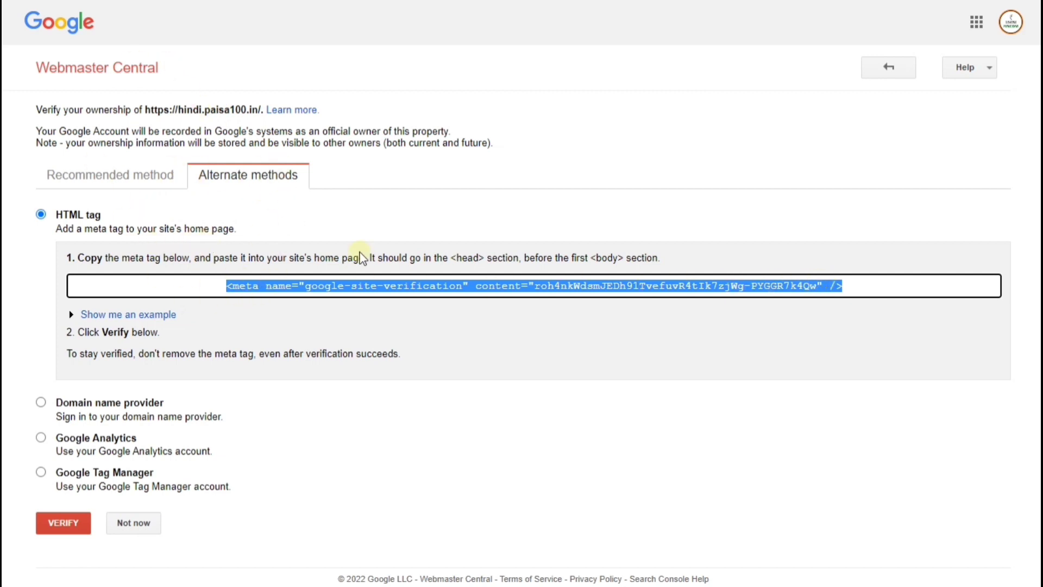
key(ctrl+Tab)
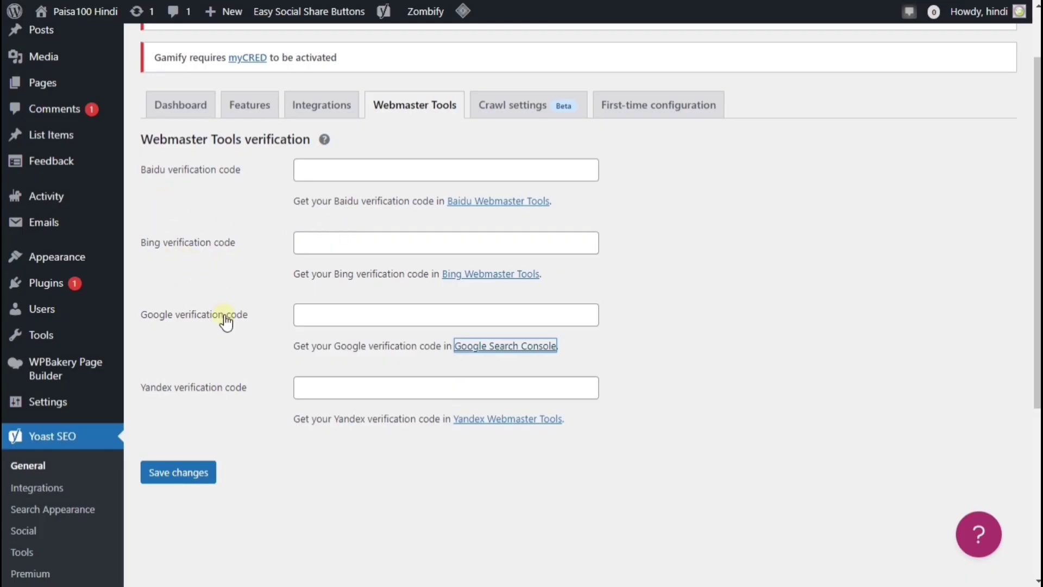
- Paste the meta tag into Yoast's Google verification code field, save, and go back to Google
click(314, 318)
key(ctrl+v)
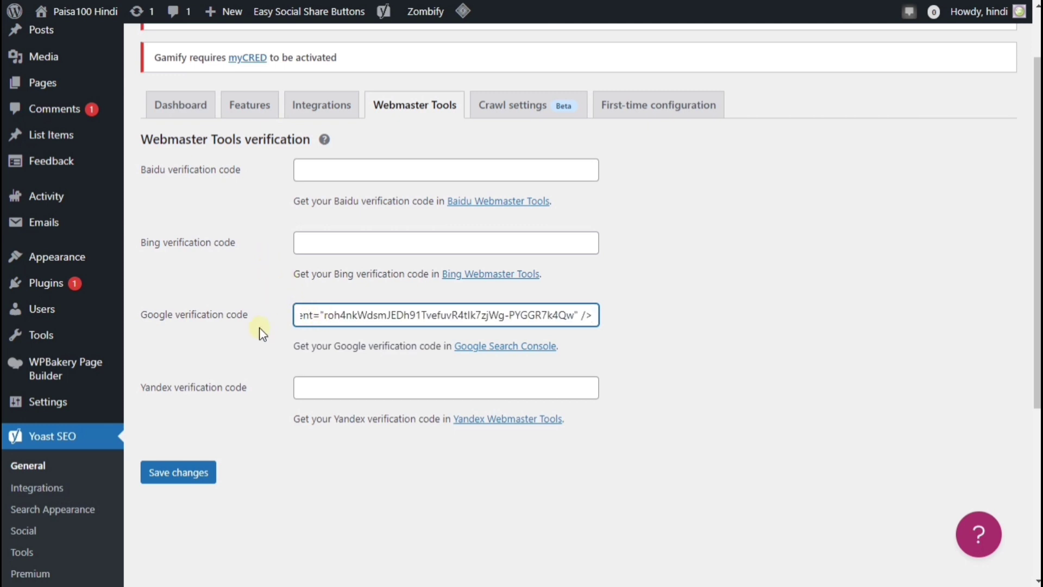
click(198, 478)
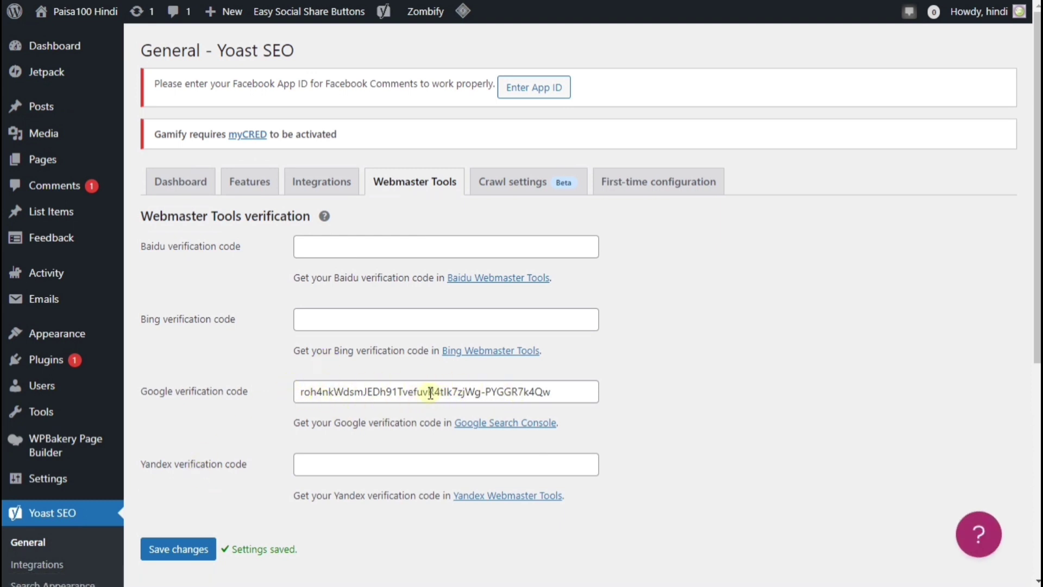
key(ctrl+Tab)
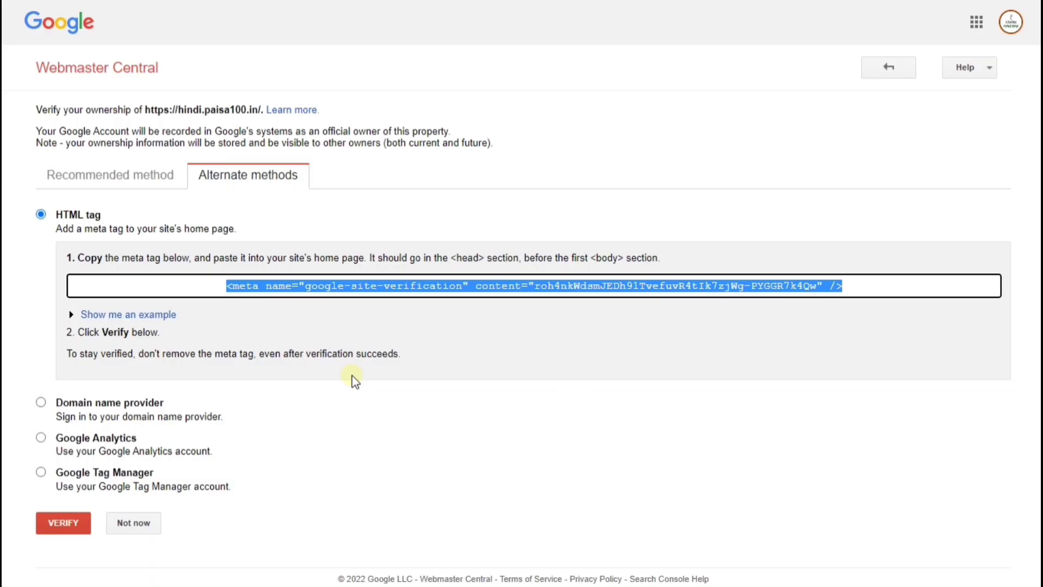
click(59, 522)
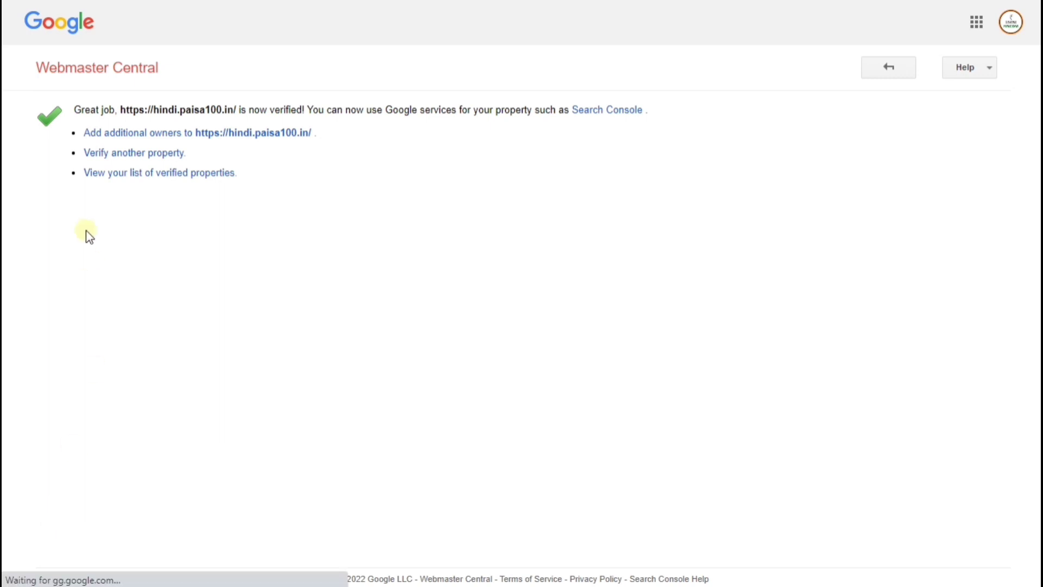
drag(76, 107, 305, 112)
click(360, 144)
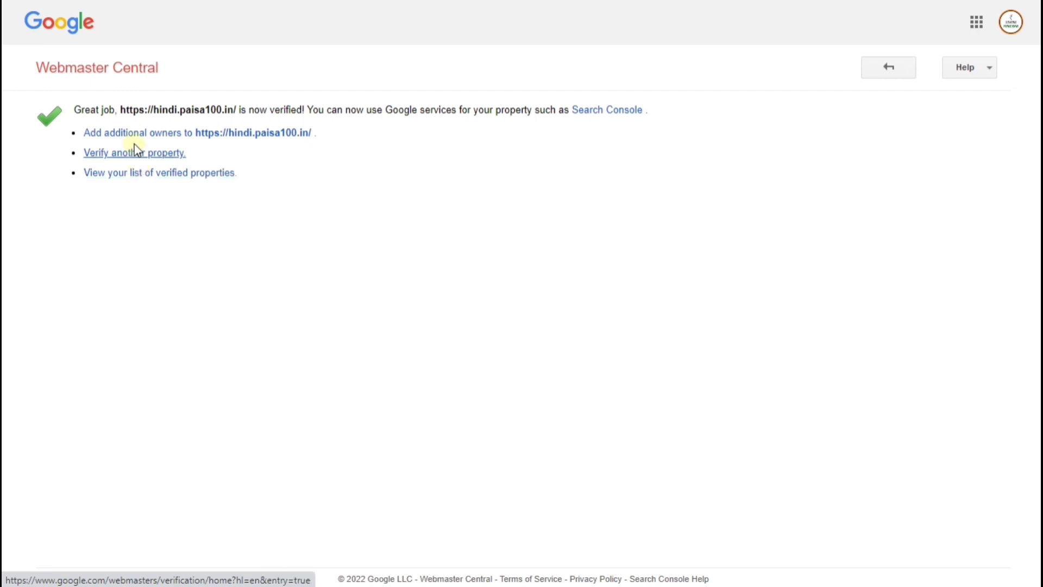
click(113, 175)
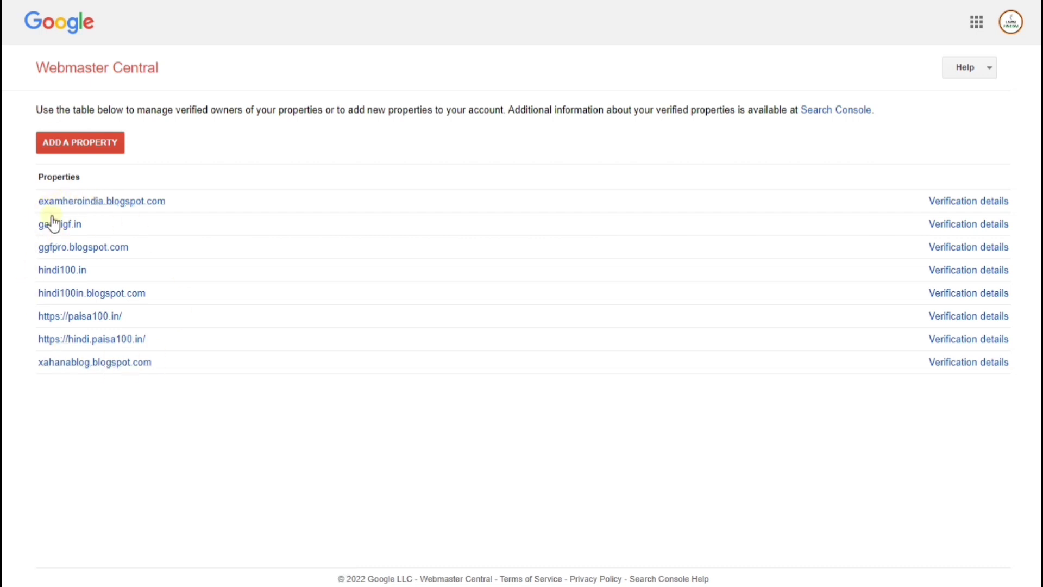
click(40, 37)
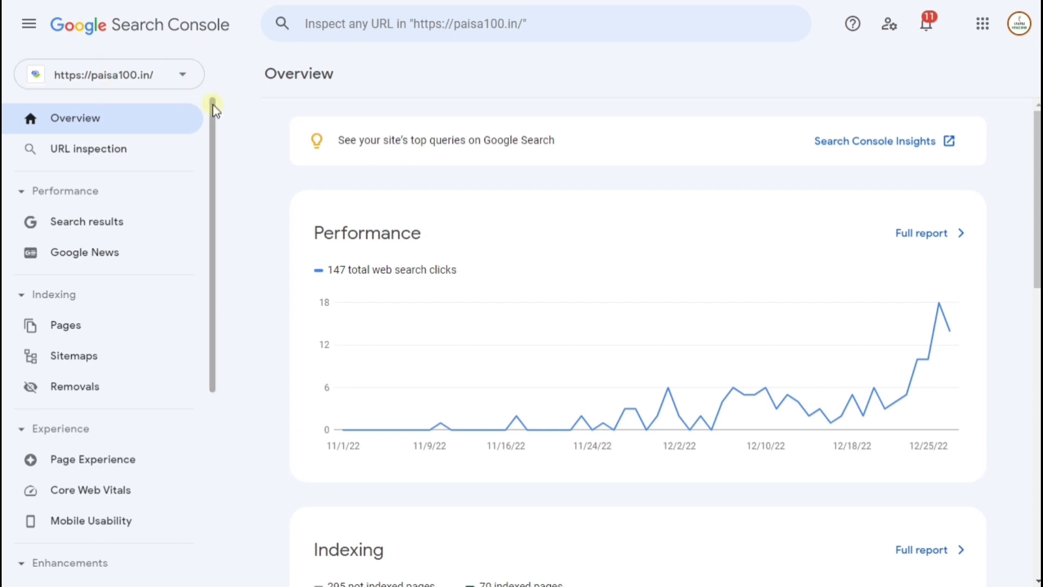
- Reload the Search Console overview, leave full-screen view, and bring up the property list
click(117, 34)
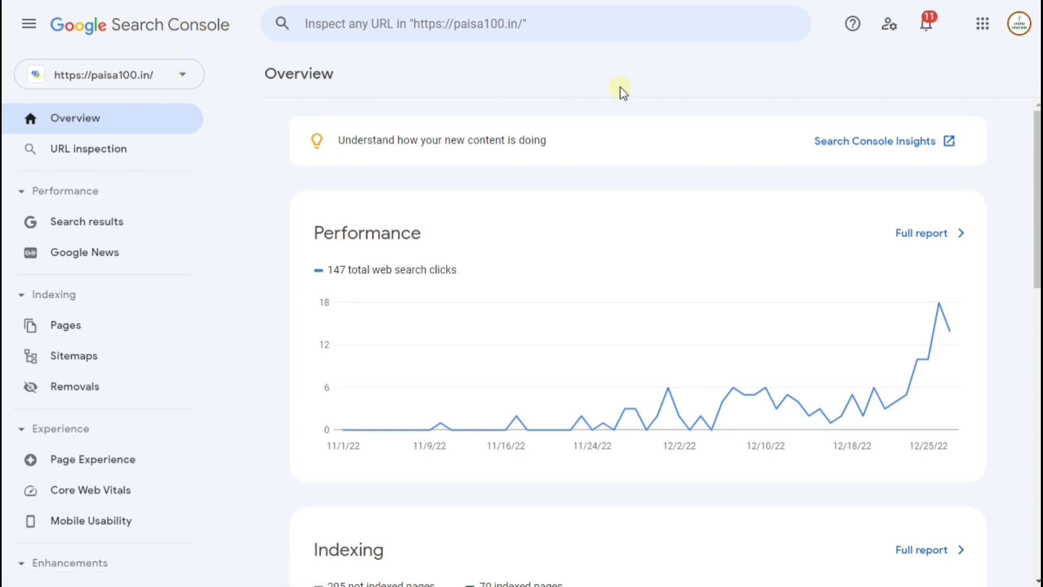
click(183, 80)
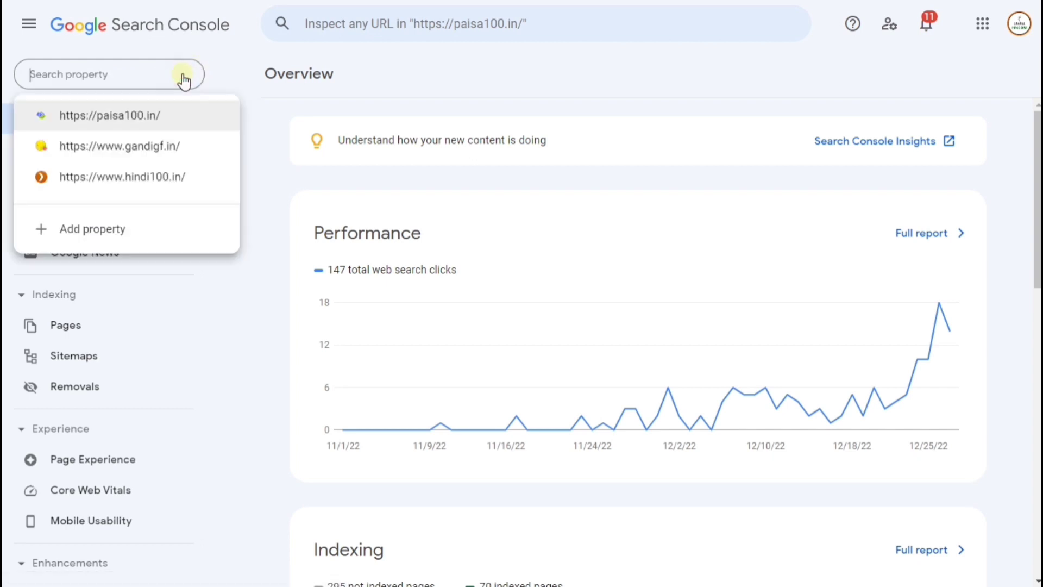
click(225, 81)
key(F11)
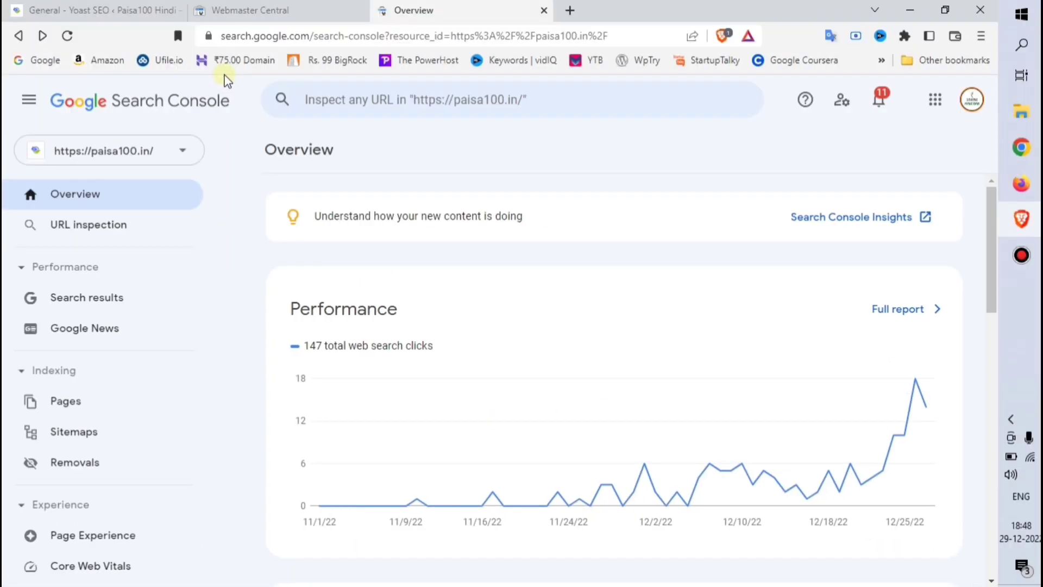
click(116, 152)
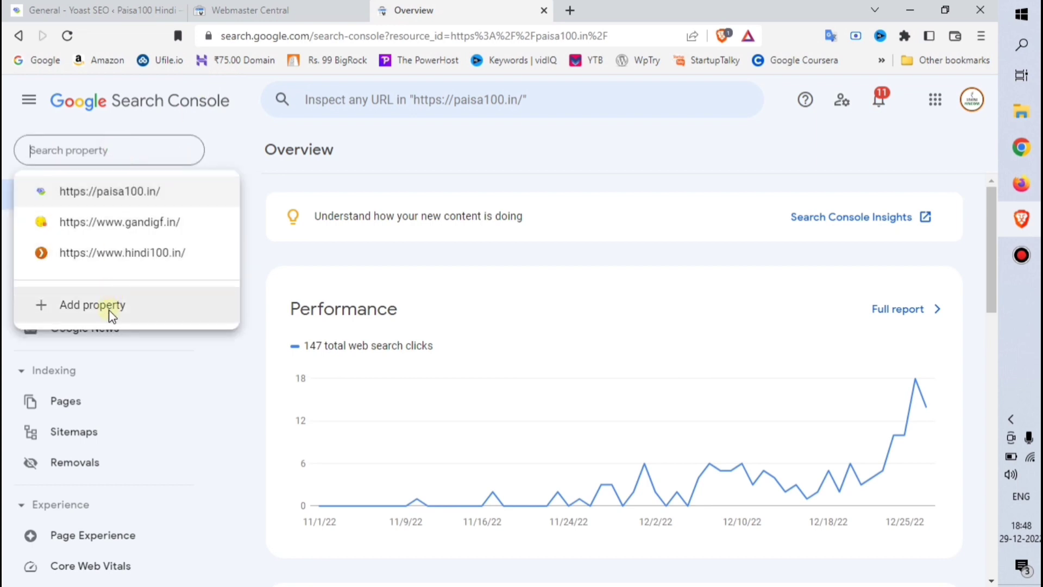
click(101, 305)
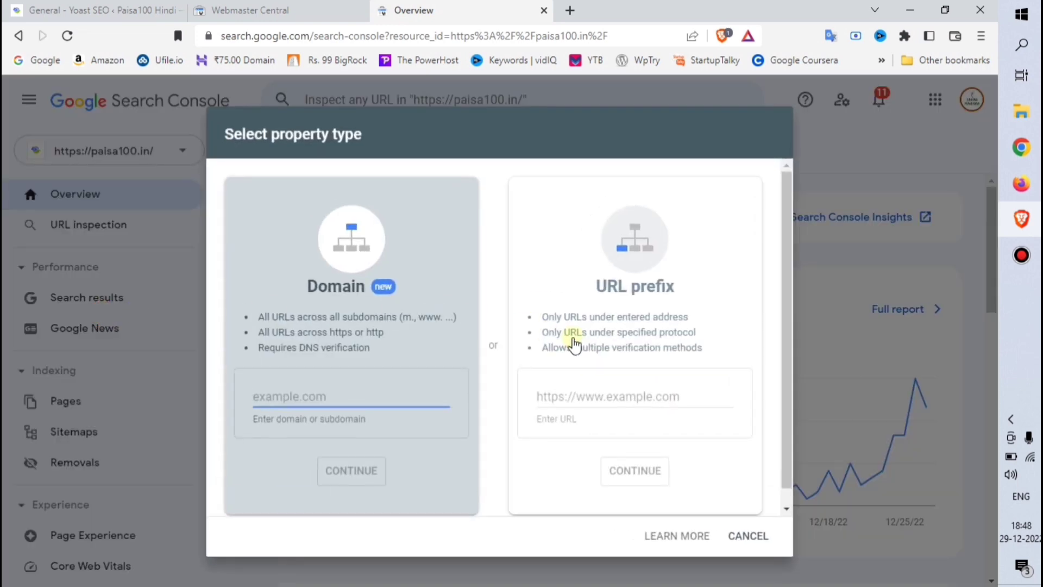
click(583, 388)
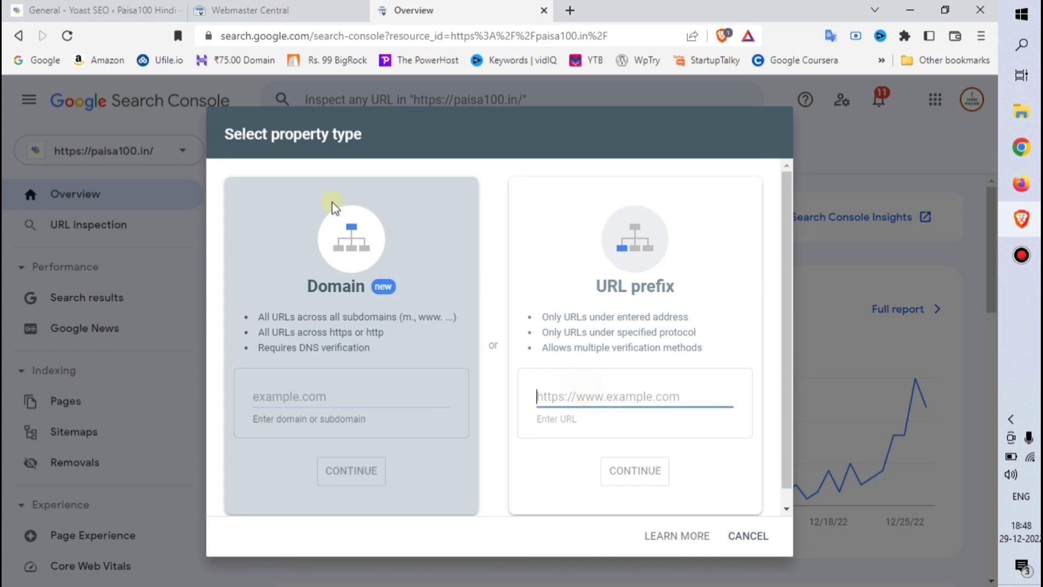
click(133, 10)
click(292, 34)
click(298, 37)
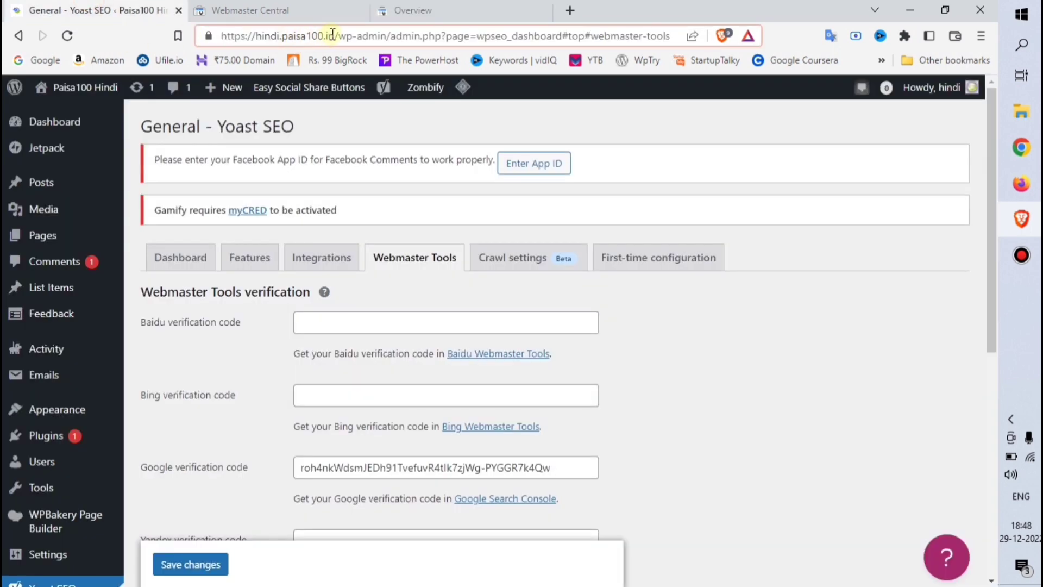
drag(332, 35, 214, 37)
key(ctrl+c)
click(413, 11)
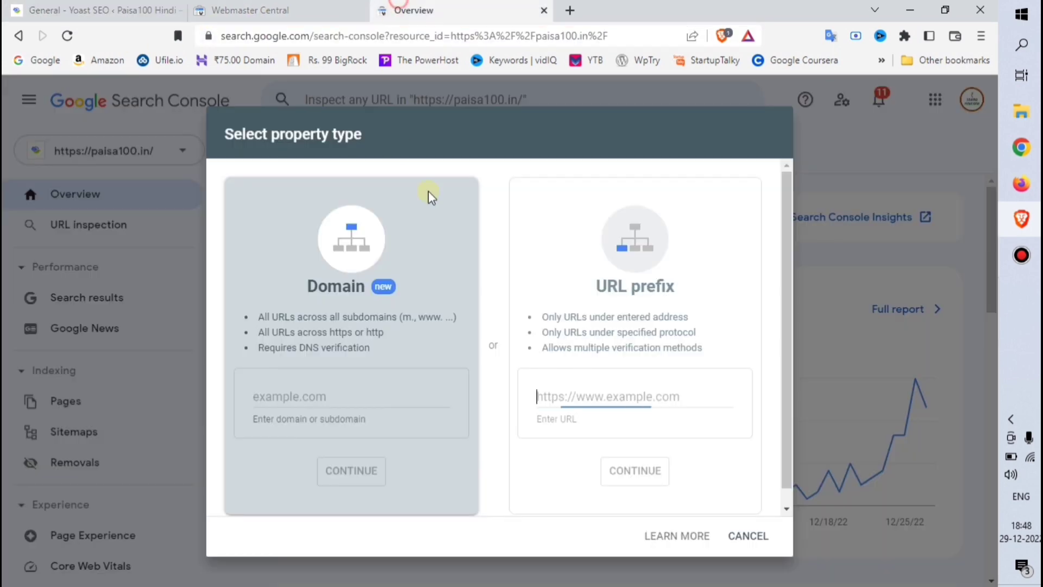
click(634, 396)
key(ctrl+v)
text(/)
click(656, 471)
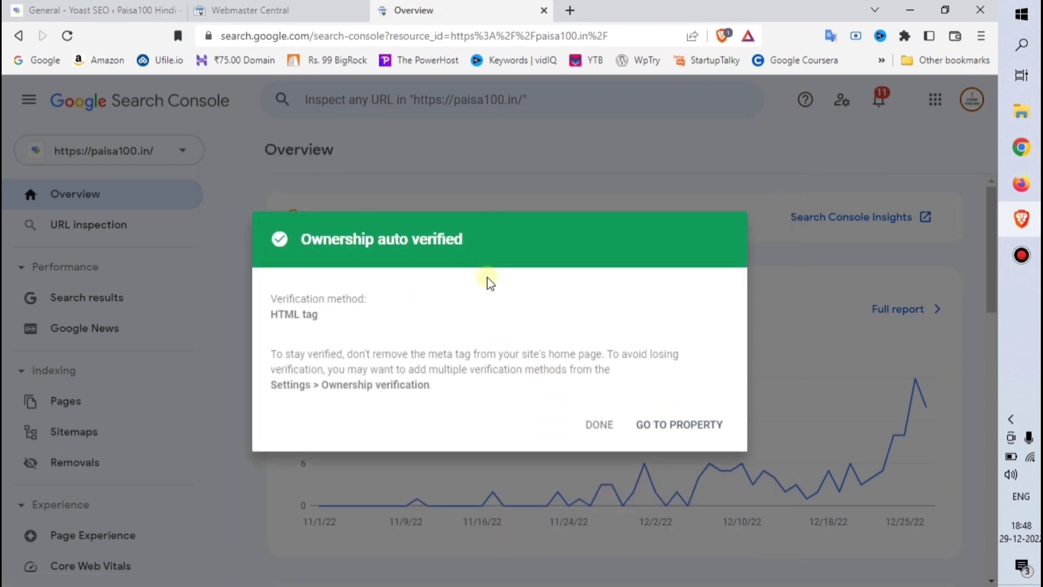
- Switch to the hindi.paisa100.in property and open its Sitemaps page
click(689, 427)
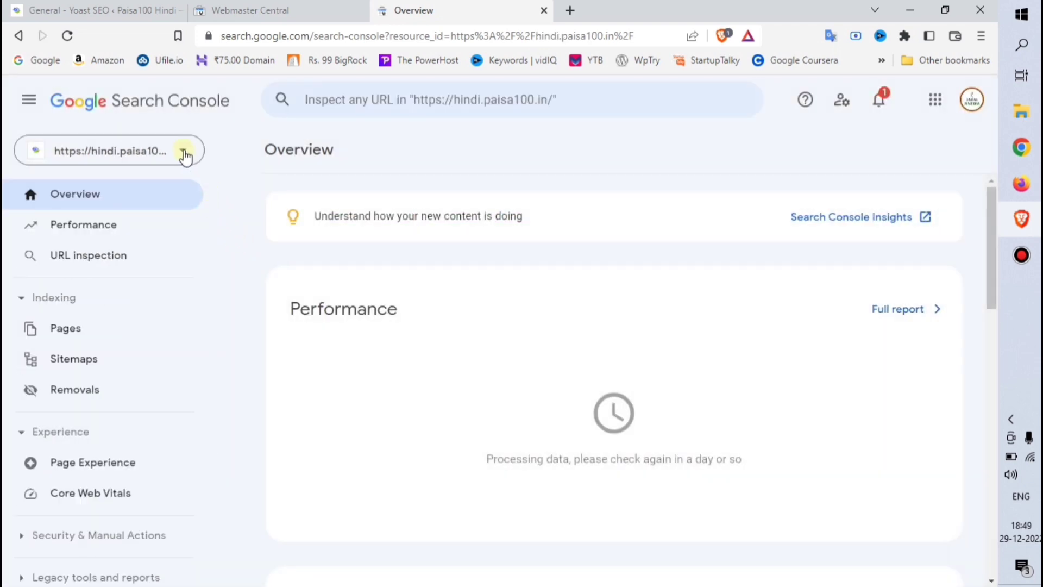
click(185, 154)
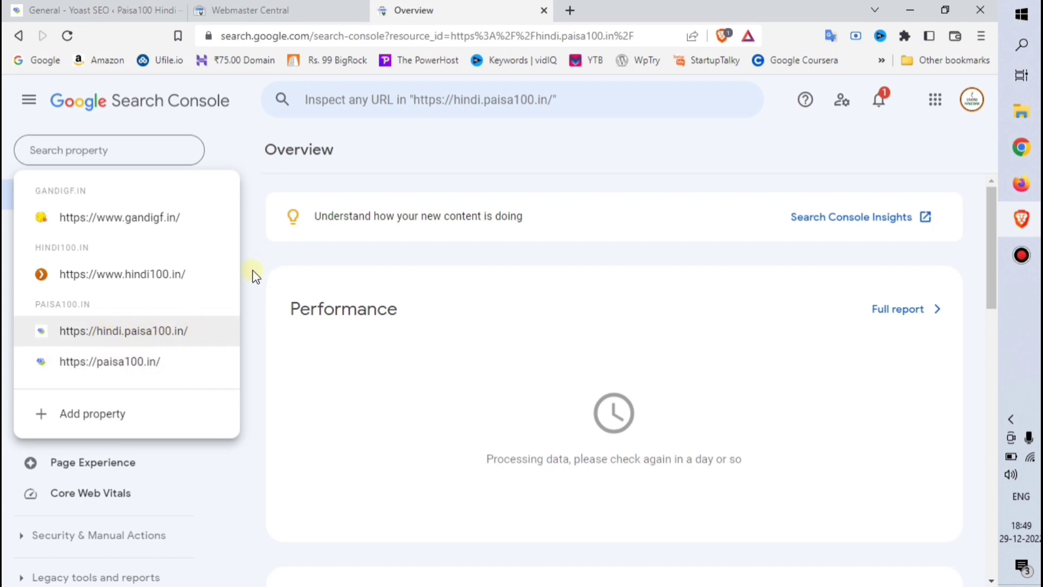
click(267, 261)
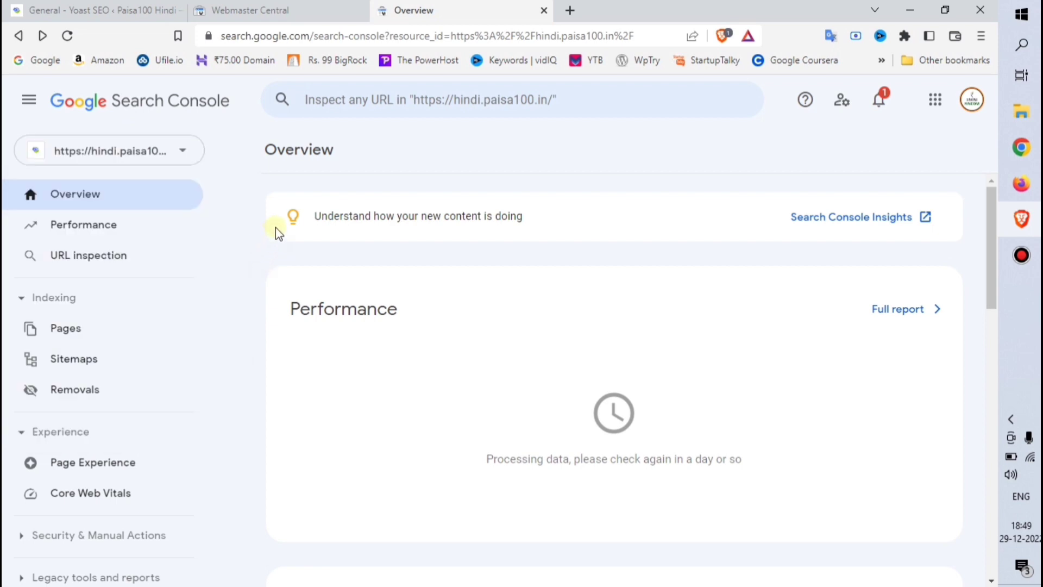
click(134, 363)
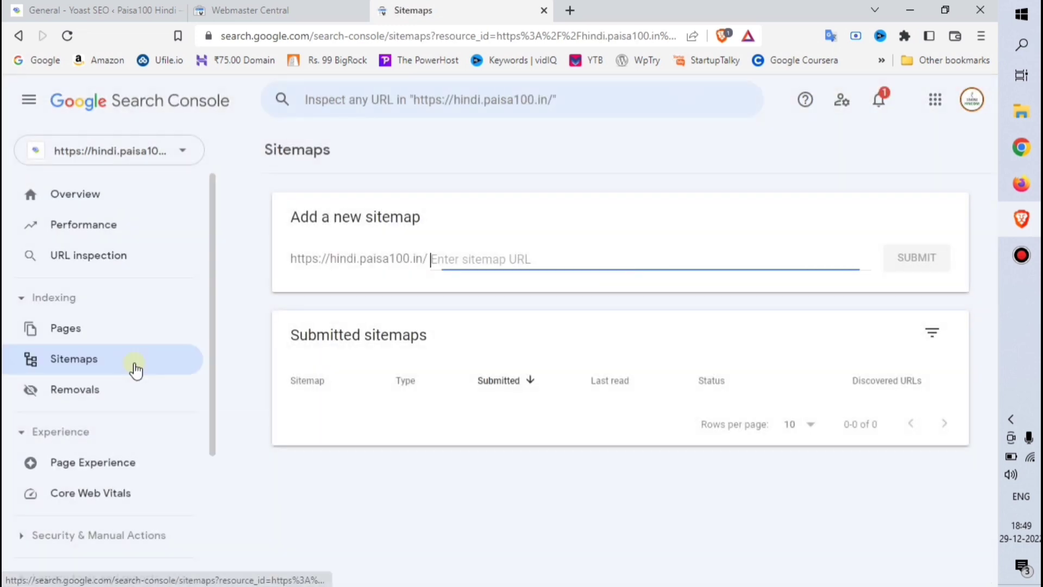
click(87, 8)
- Open the live site in a new tab and load hindi.paisa100.in/sitemap.xml
mouse_move(52, 88)
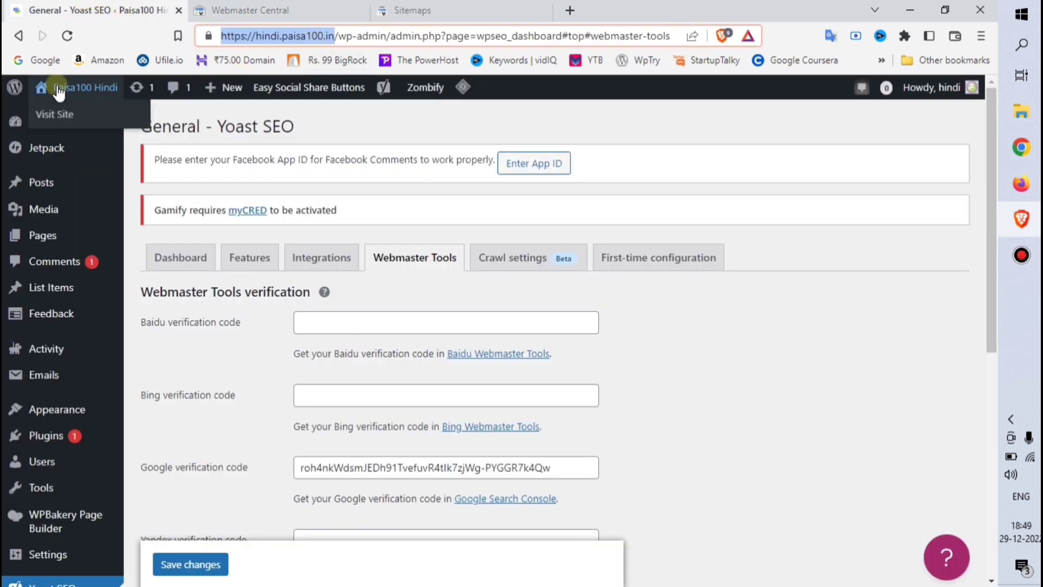
right_click(59, 120)
click(96, 131)
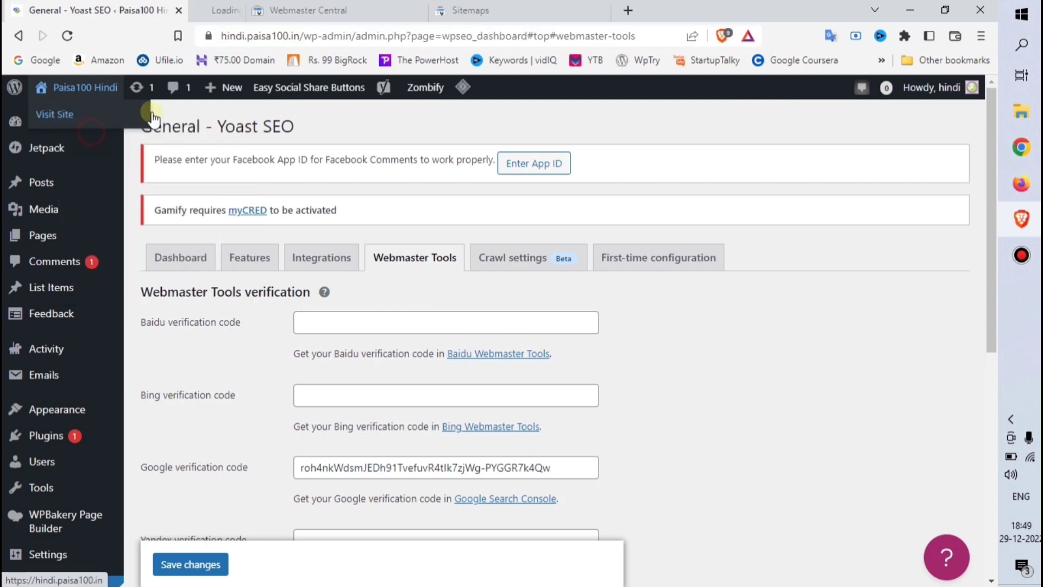
click(249, 7)
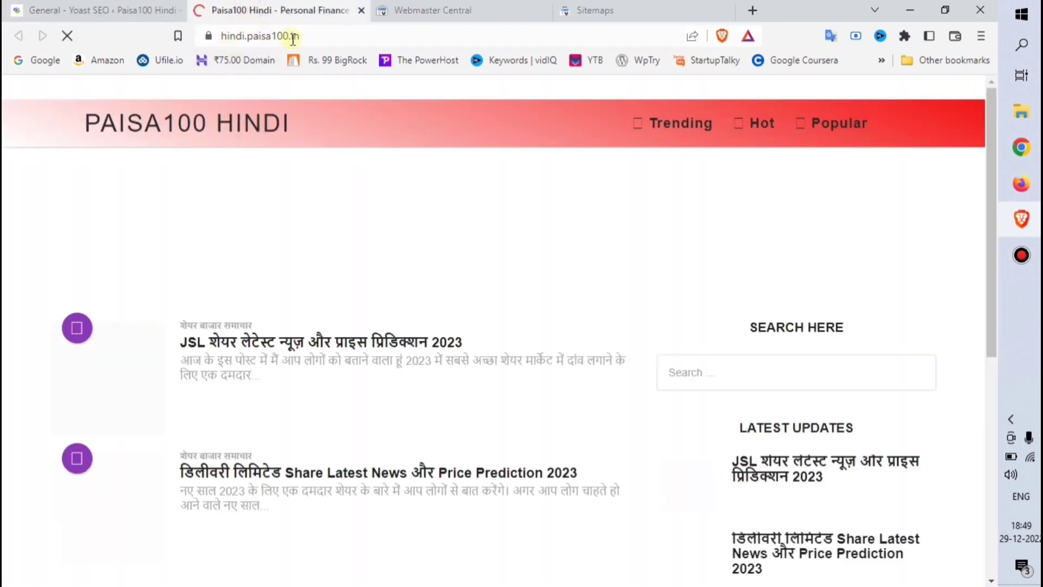
click(298, 36)
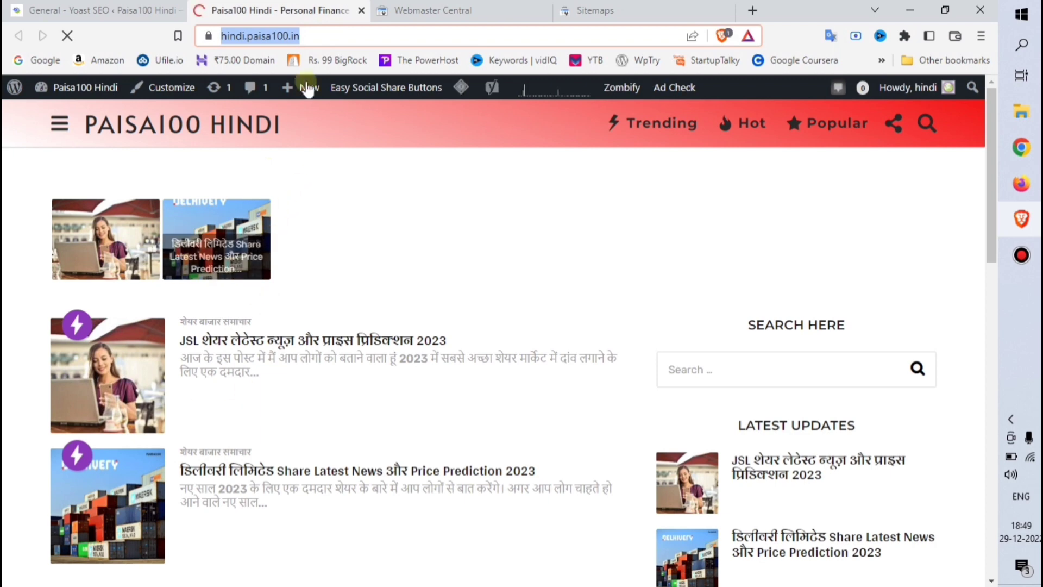
click(310, 35)
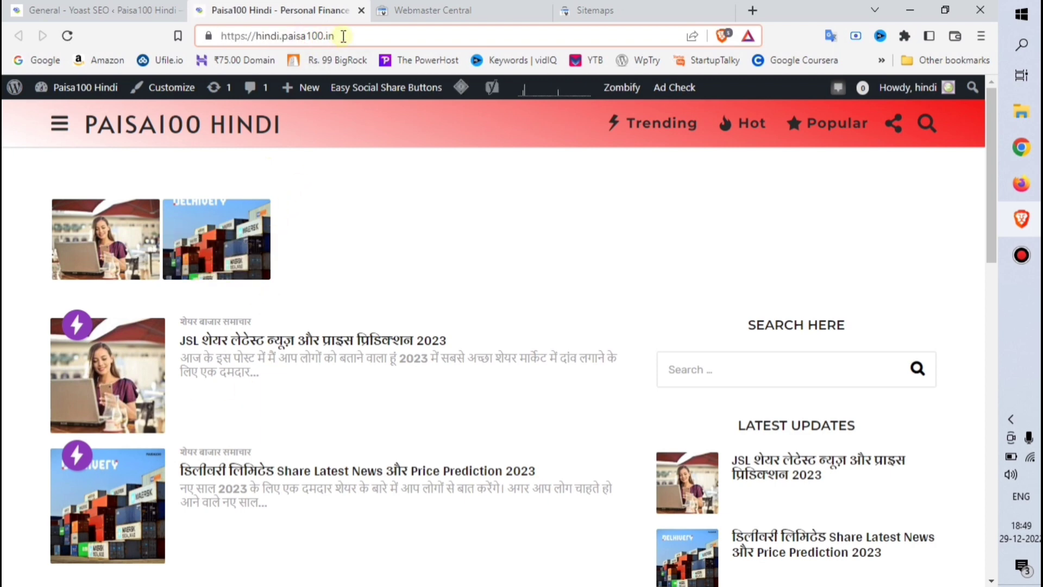
text(/sitempa)
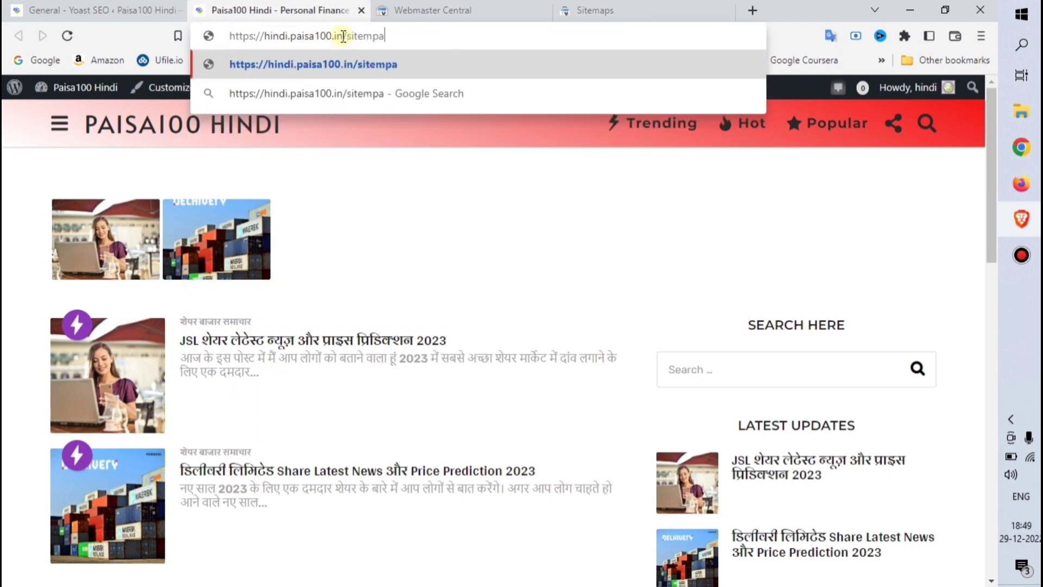
key(BackSpace)
key(BackSpace)
text(ap.xml)
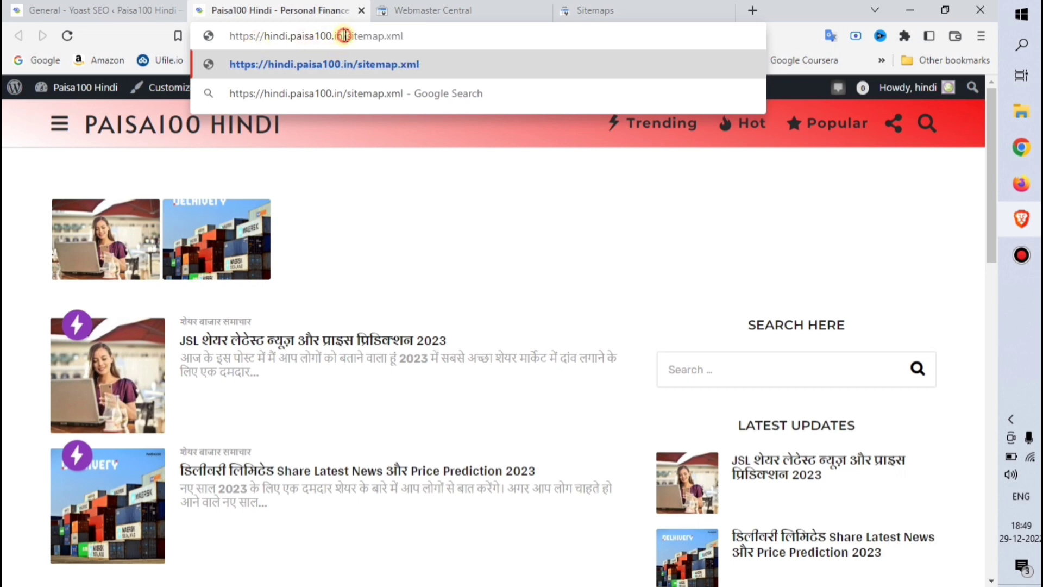
click(370, 36)
click(415, 64)
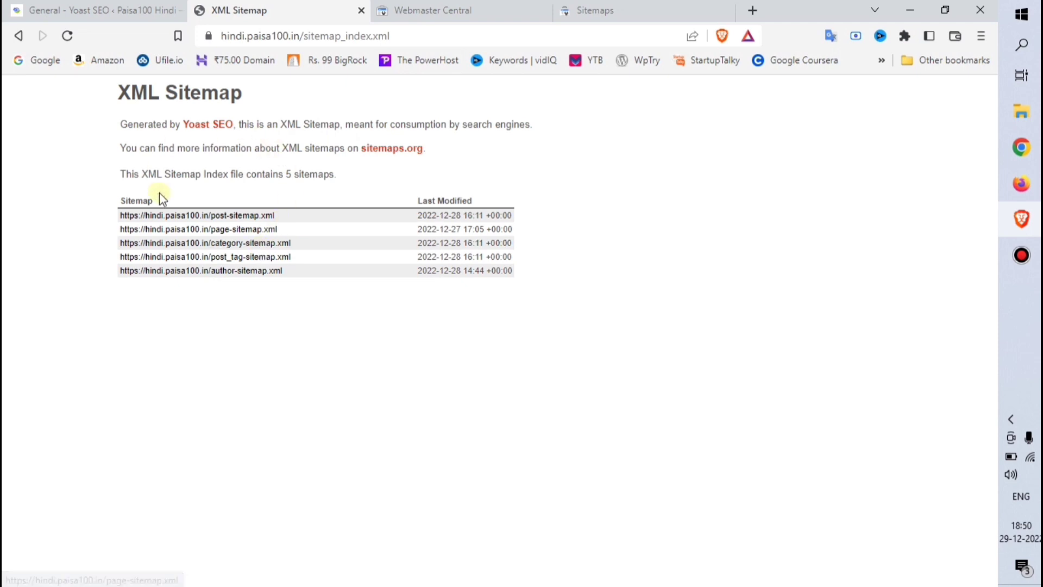
- Highlight the XML Sitemap heading, the 'Generated by Yoast SEO' line, and the sitemap list
drag(117, 92, 248, 94)
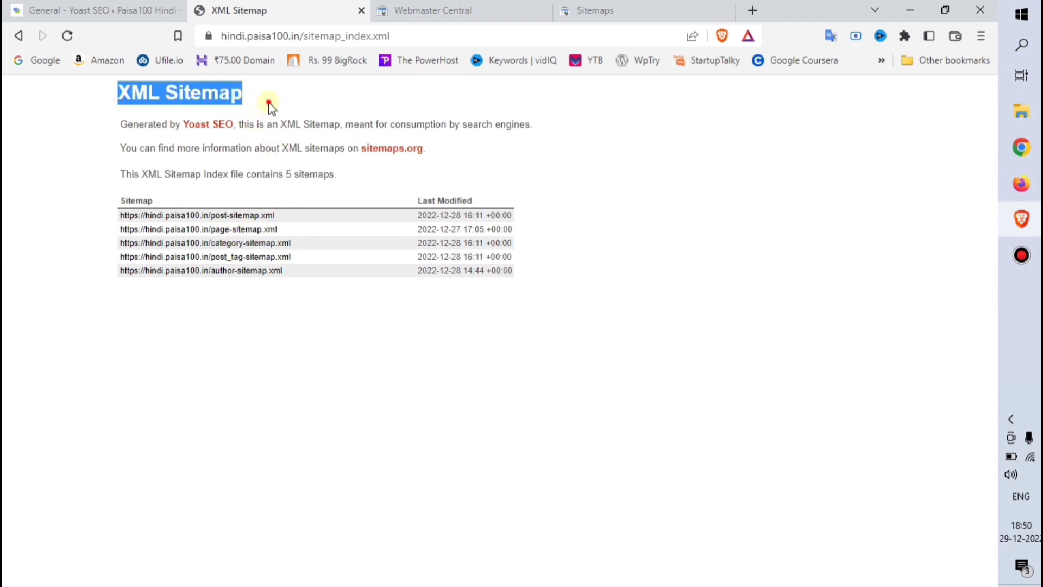
click(269, 103)
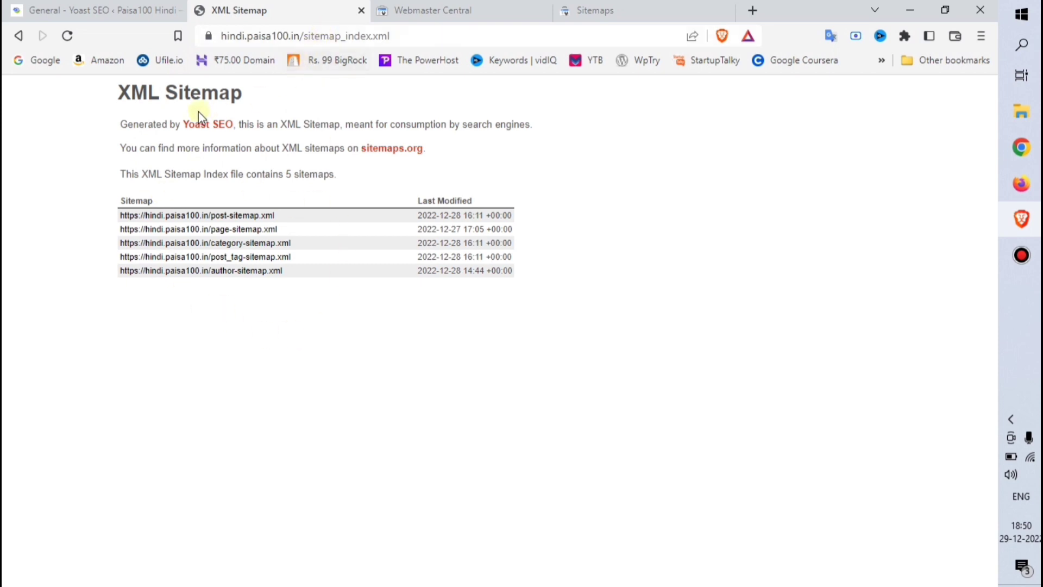
drag(120, 125, 233, 125)
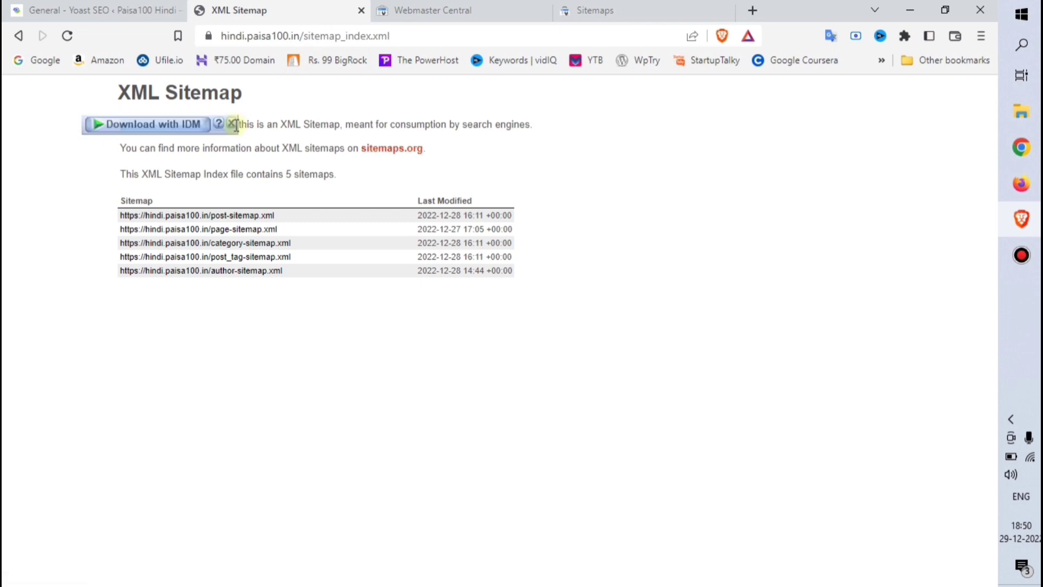
click(79, 104)
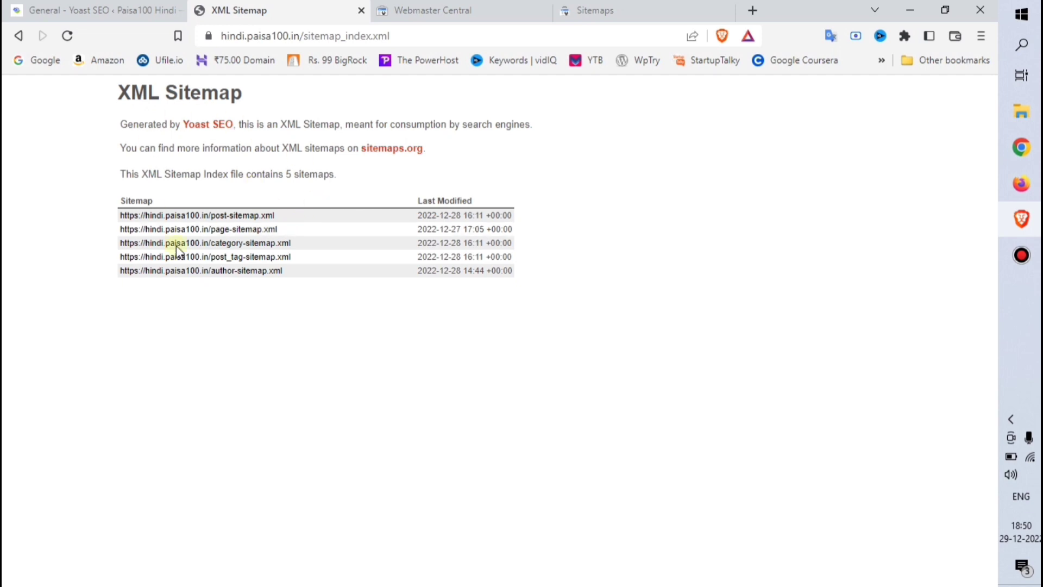
drag(114, 200, 300, 272)
click(303, 319)
- Submit sitemap.xml in Search Console and close the Webmaster Central tab
click(599, 10)
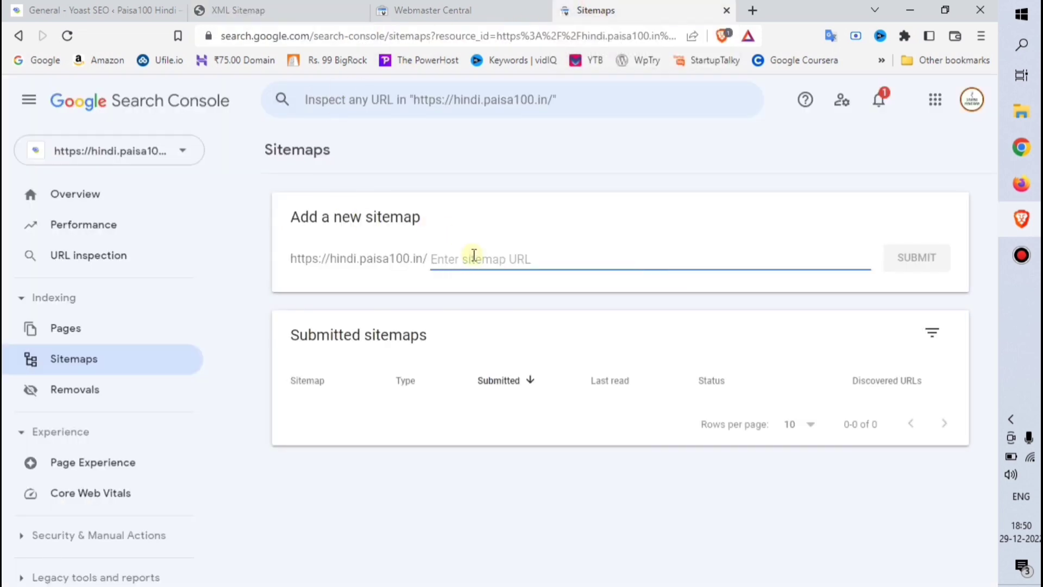
text(sitemap.xml)
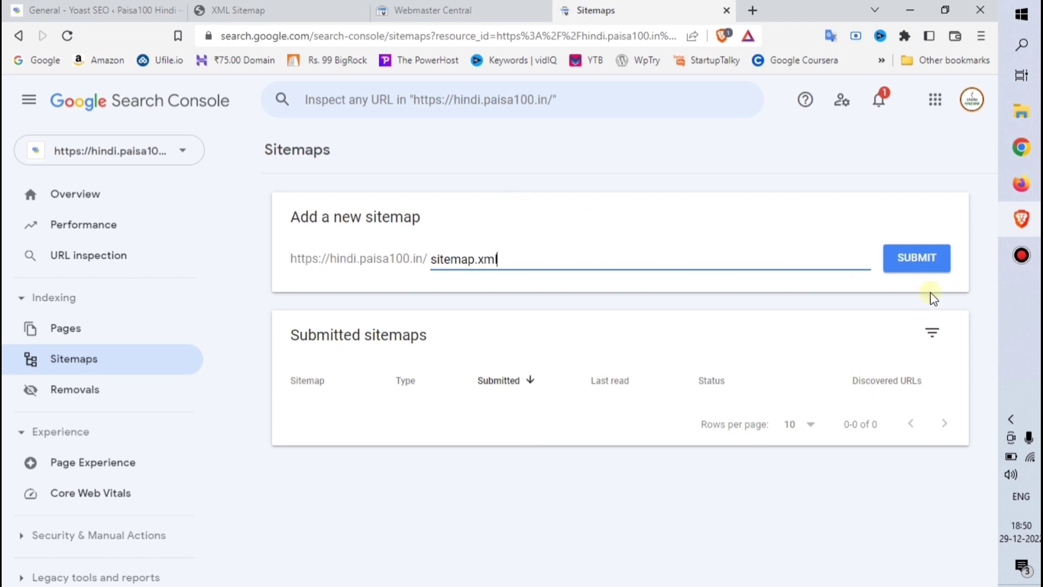
click(920, 259)
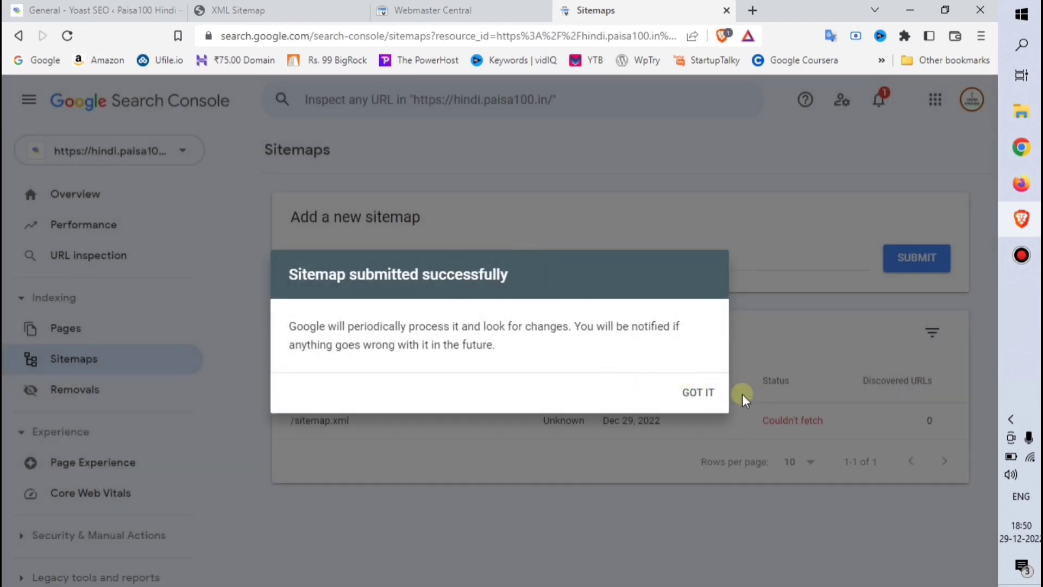
click(707, 393)
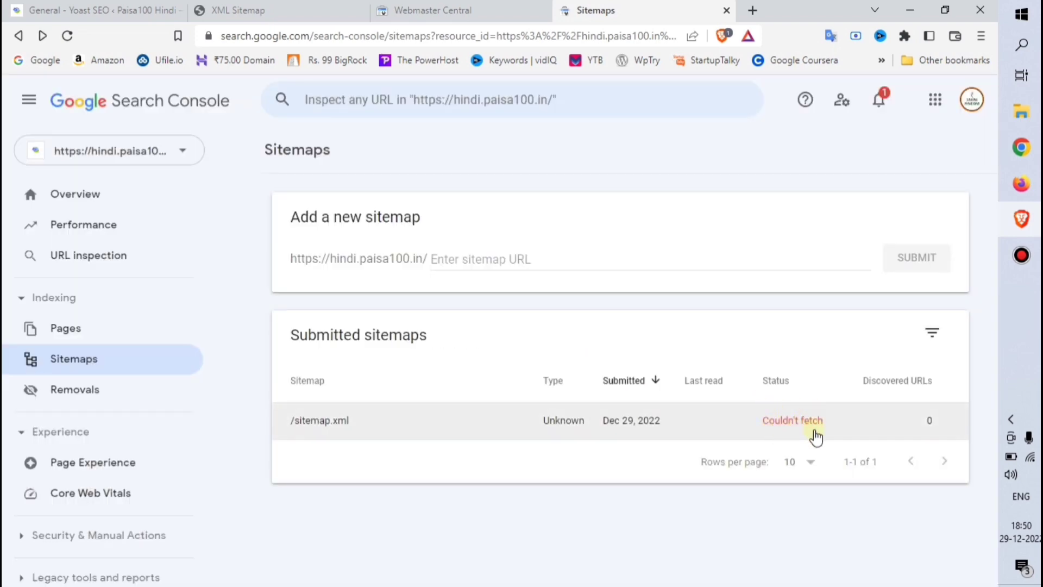
click(438, 10)
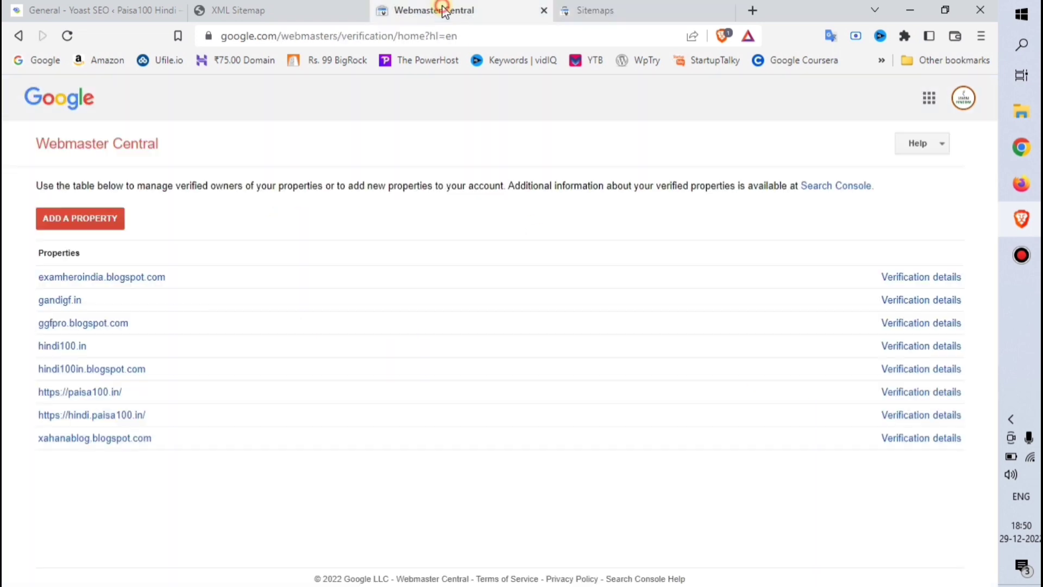
click(544, 10)
- Submit /sitemap_index.xml as a new sitemap, taking the path from the sitemap index address
click(258, 11)
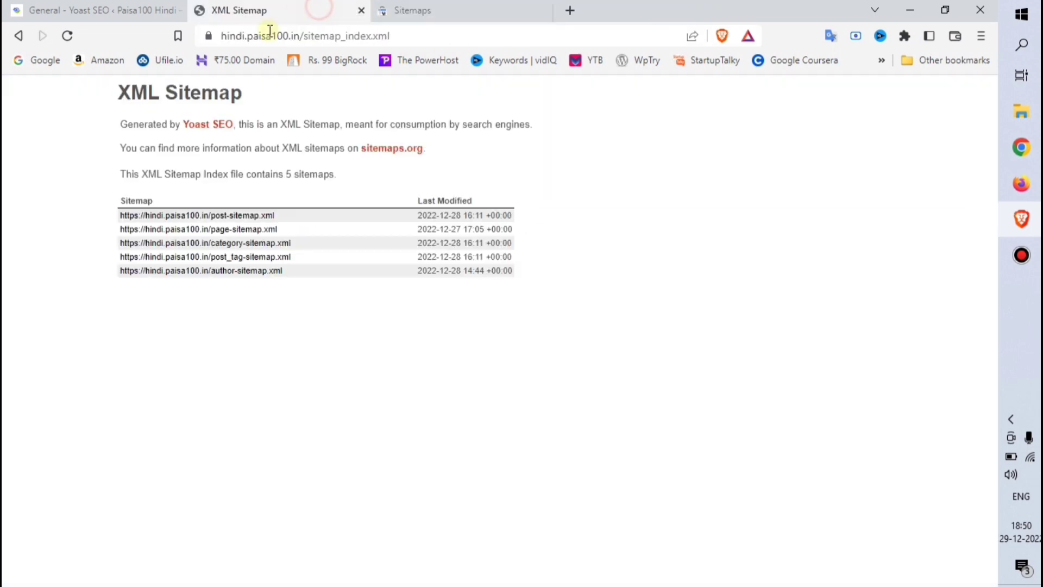
drag(300, 36, 391, 39)
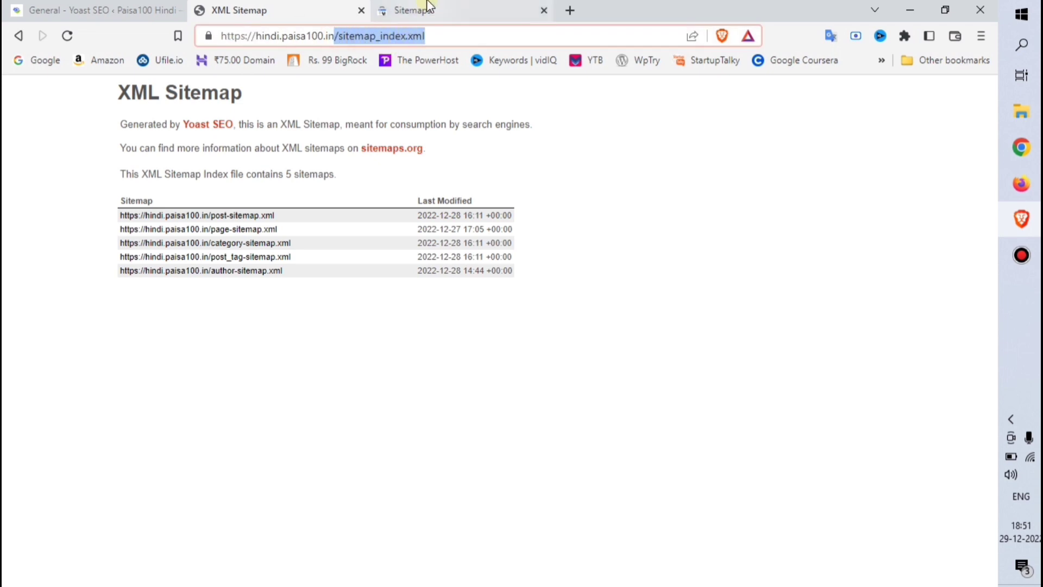
click(426, 8)
click(460, 259)
text(/sitemap_index.xml)
click(434, 260)
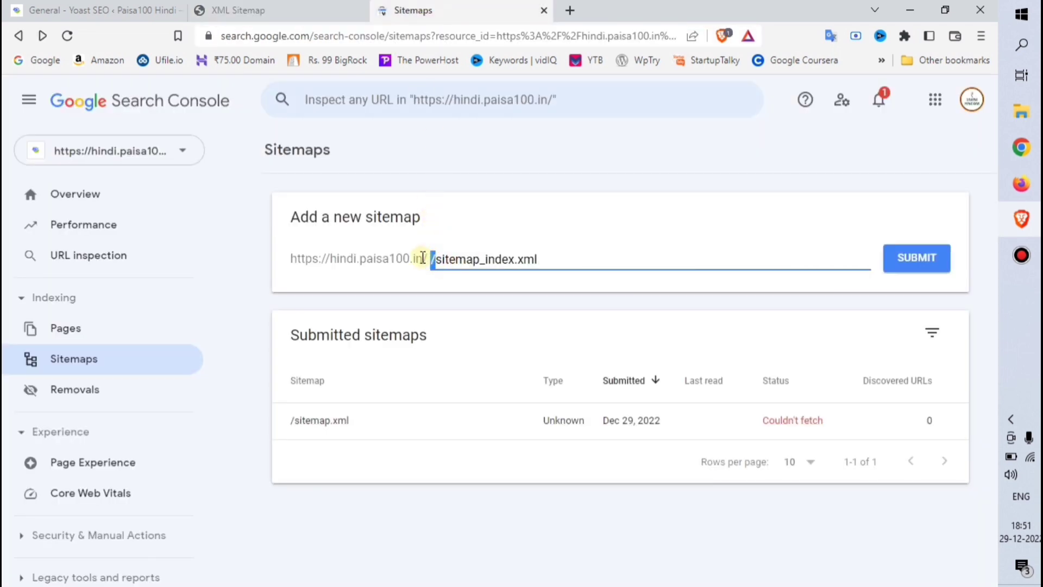
key(BackSpace)
click(914, 257)
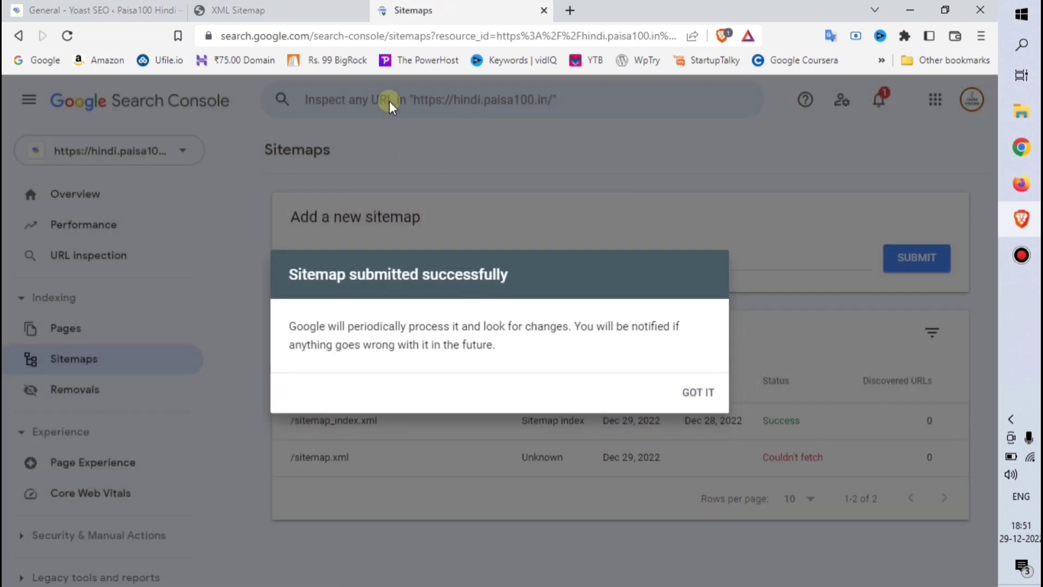
click(699, 394)
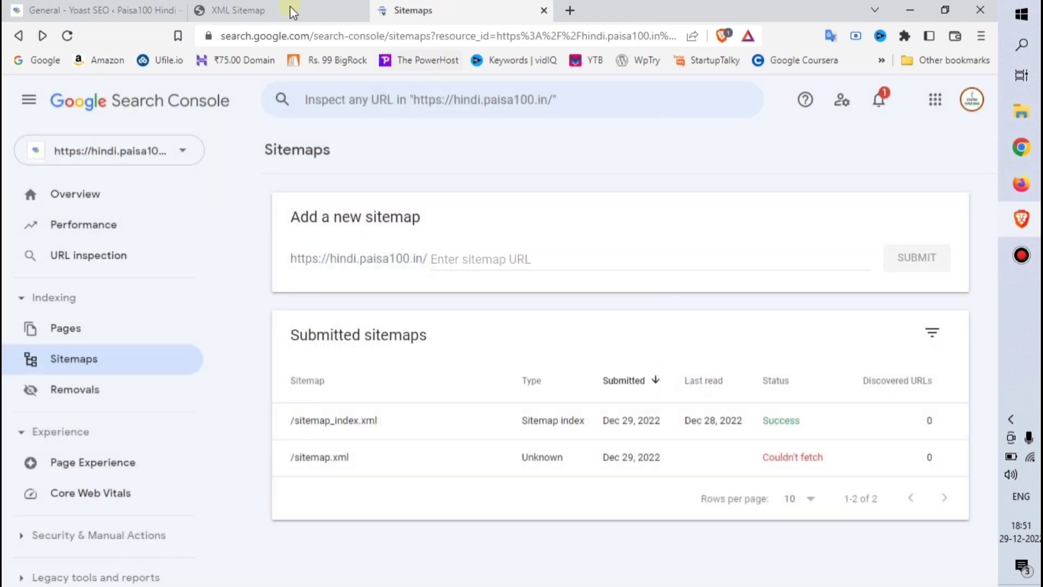
click(256, 6)
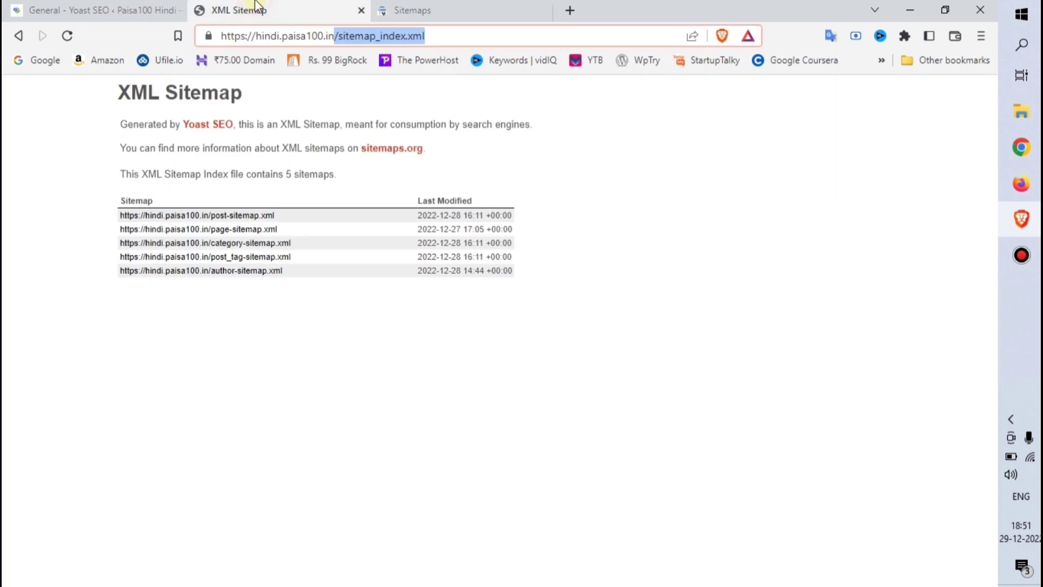
- Submit post-sitemap.xml, taking the file name from its opened sitemap tab
right_click(223, 215)
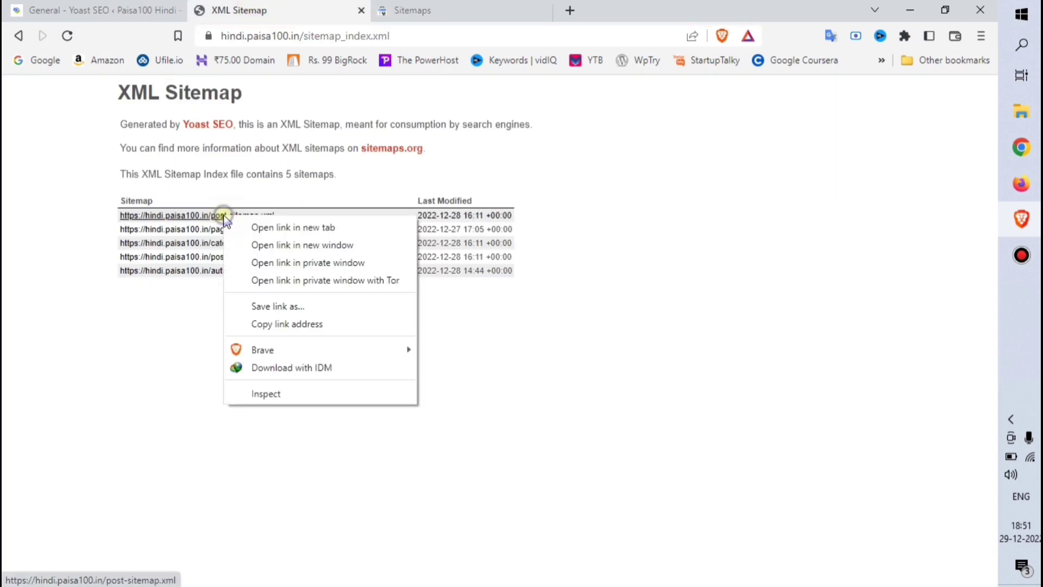
click(250, 224)
click(431, 14)
drag(399, 38, 307, 37)
key(ctrl+c)
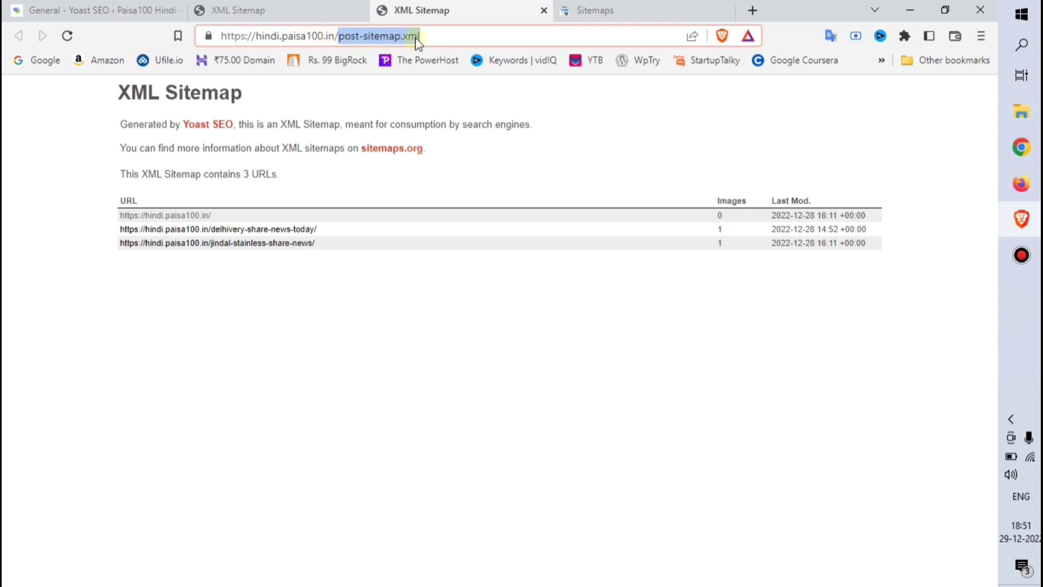
click(598, 9)
key(ctrl+v)
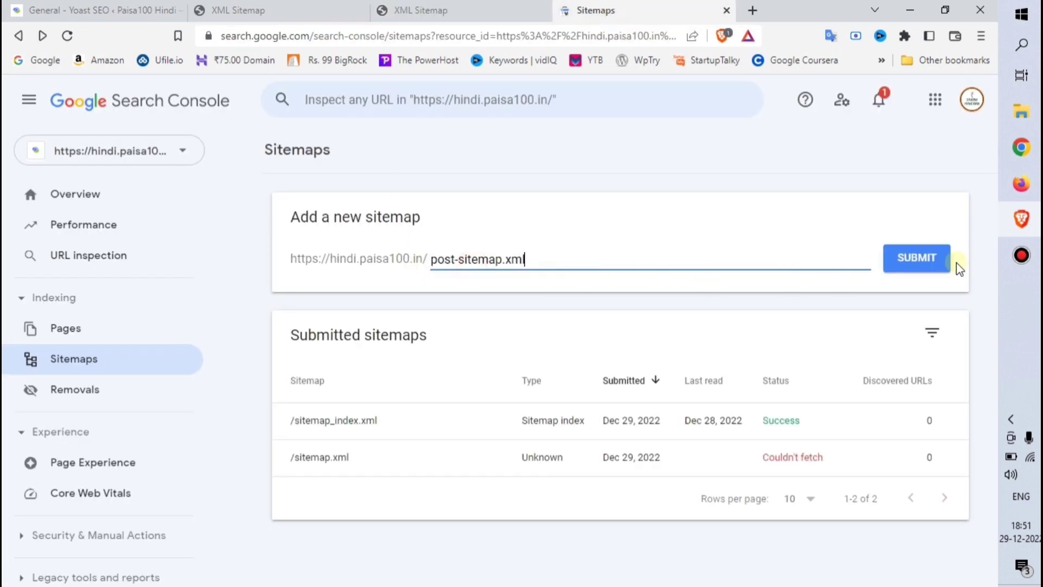
click(915, 260)
click(478, 6)
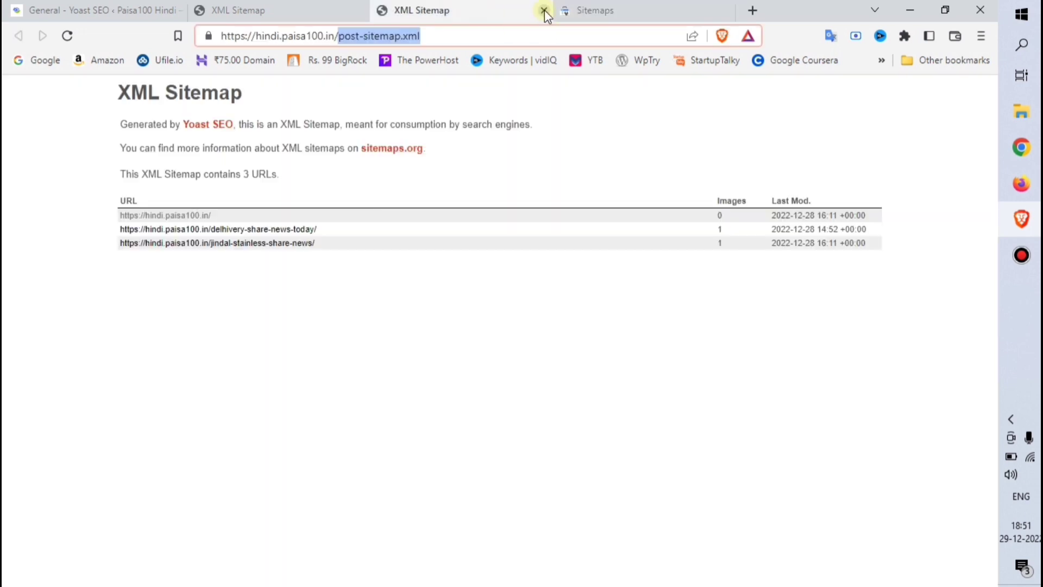
click(545, 10)
- Open the page, category, post_tag and author sitemaps in new tabs
right_click(251, 235)
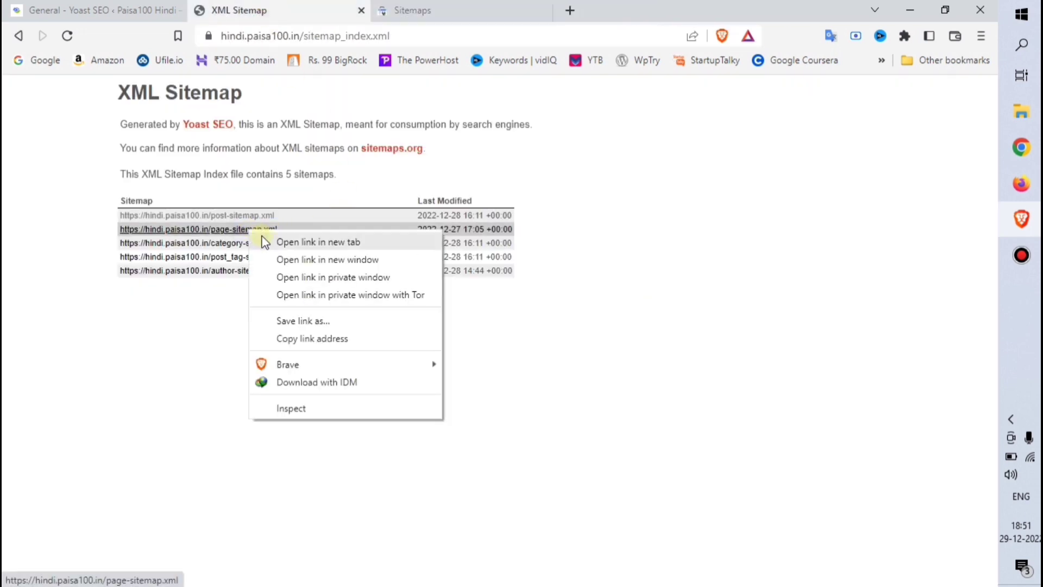
click(265, 242)
right_click(250, 243)
click(255, 252)
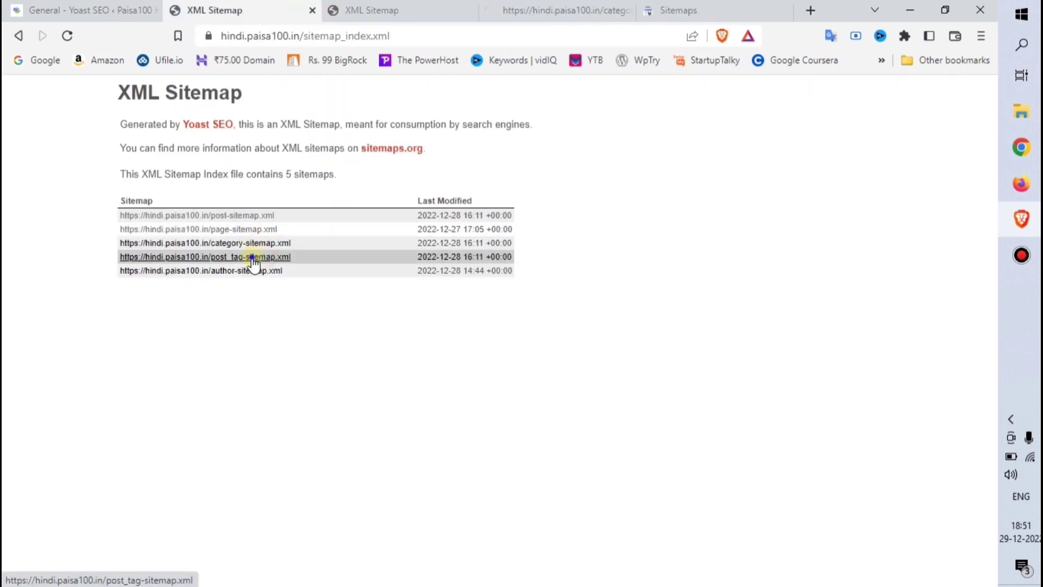
right_click(253, 263)
click(271, 268)
right_click(249, 273)
click(270, 277)
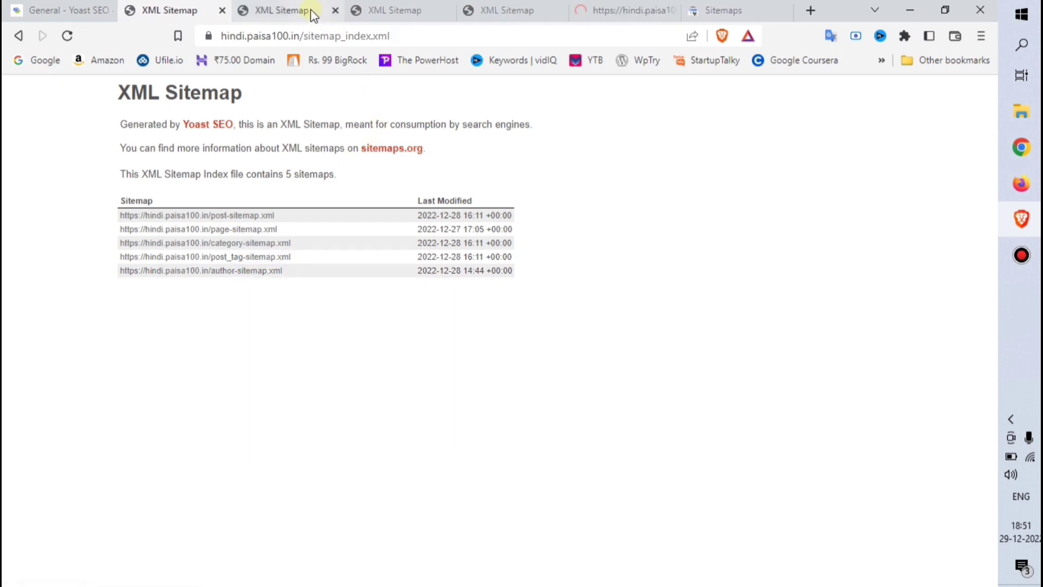
- Submit the author sitemap in Search Console and close its tab
click(630, 10)
drag(451, 36, 355, 42)
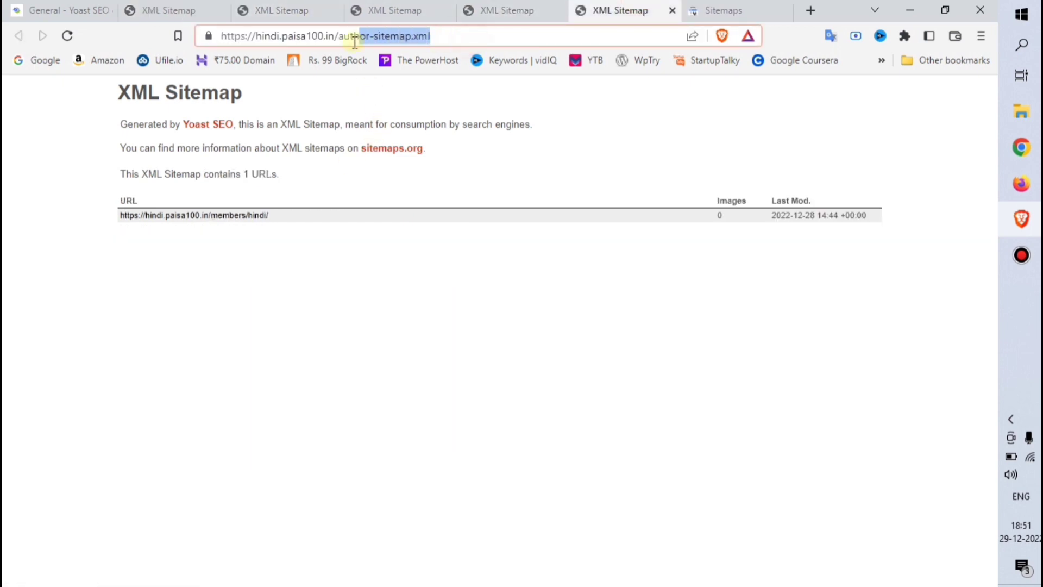
click(709, 10)
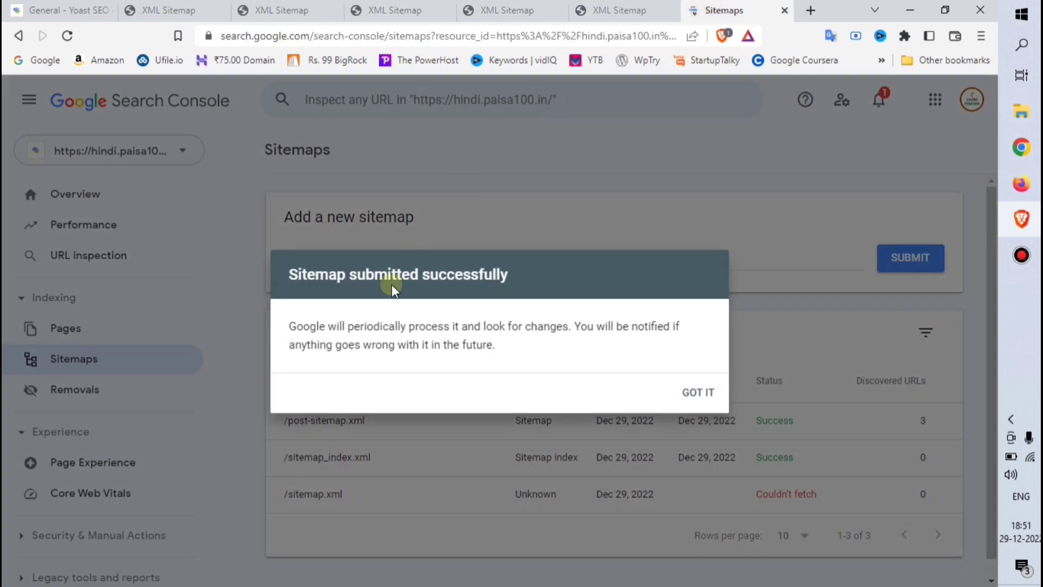
click(706, 396)
click(456, 258)
text(author-sitemap.xml)
click(903, 256)
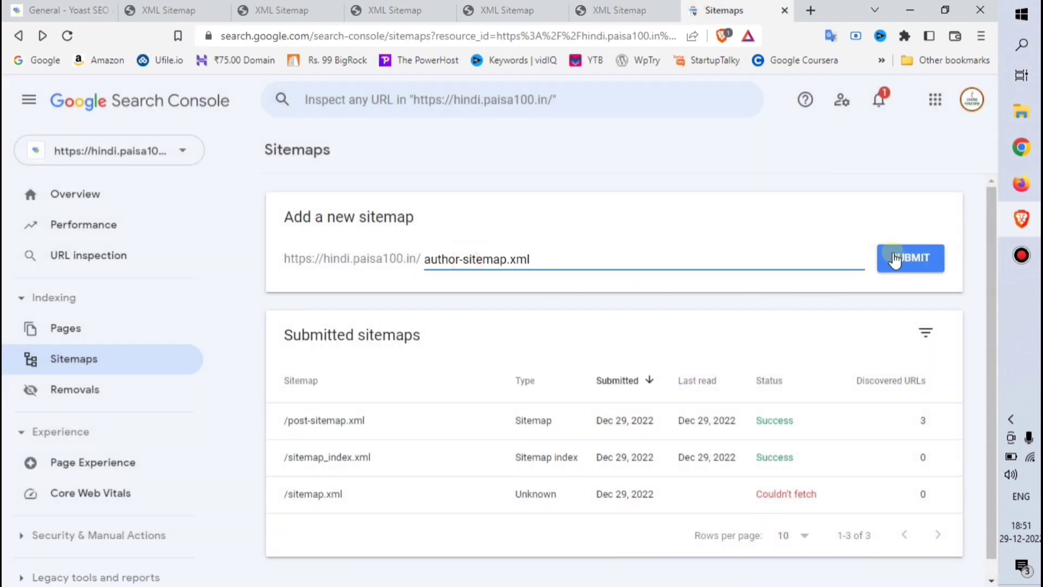
click(620, 10)
click(672, 11)
- Submit the post_tag sitemap in Search Console and close its tab
click(508, 10)
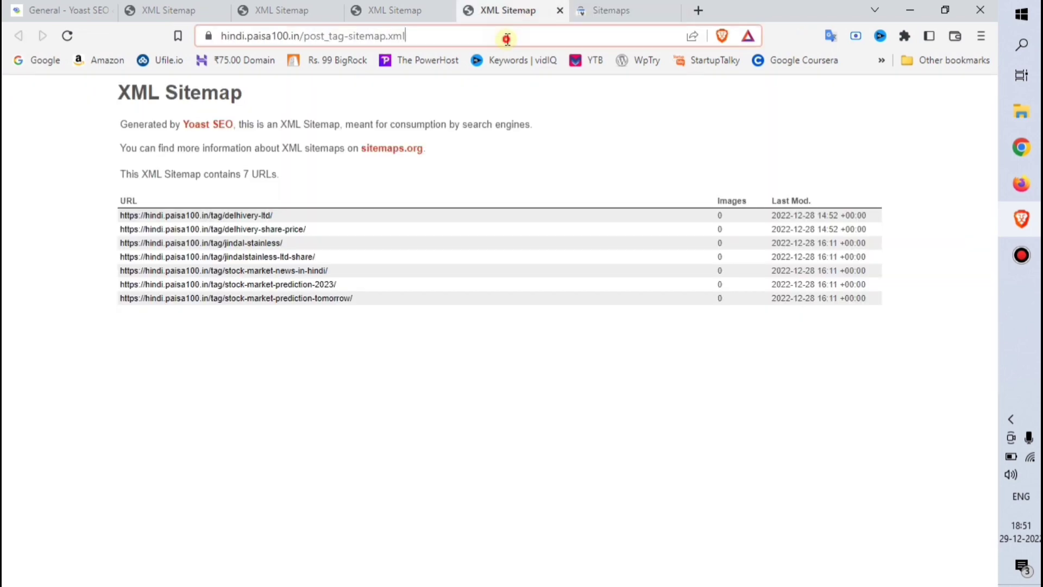
click(530, 36)
drag(530, 36, 324, 36)
key(ctrl+c)
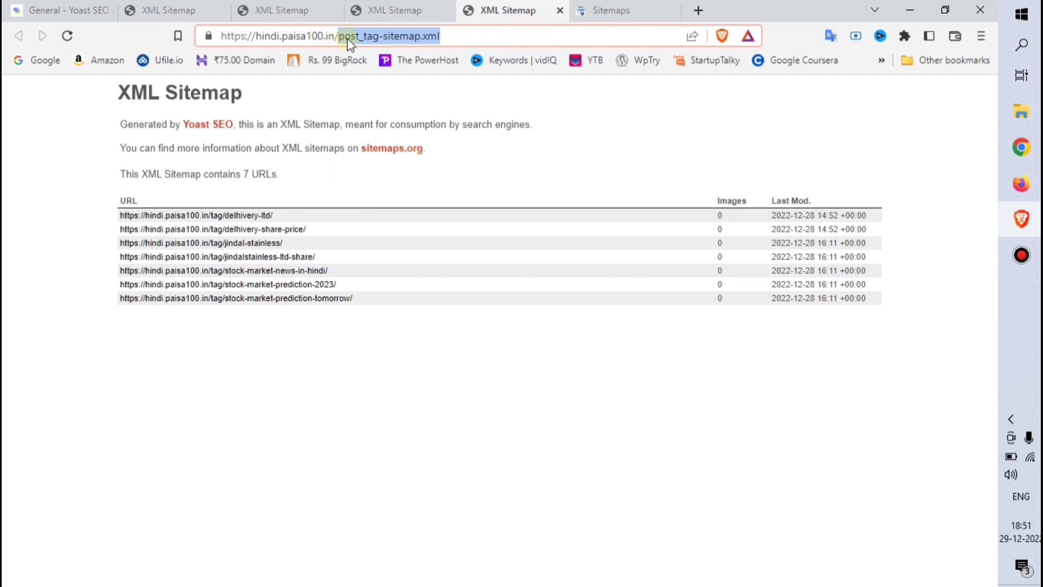
click(611, 10)
click(697, 392)
click(449, 258)
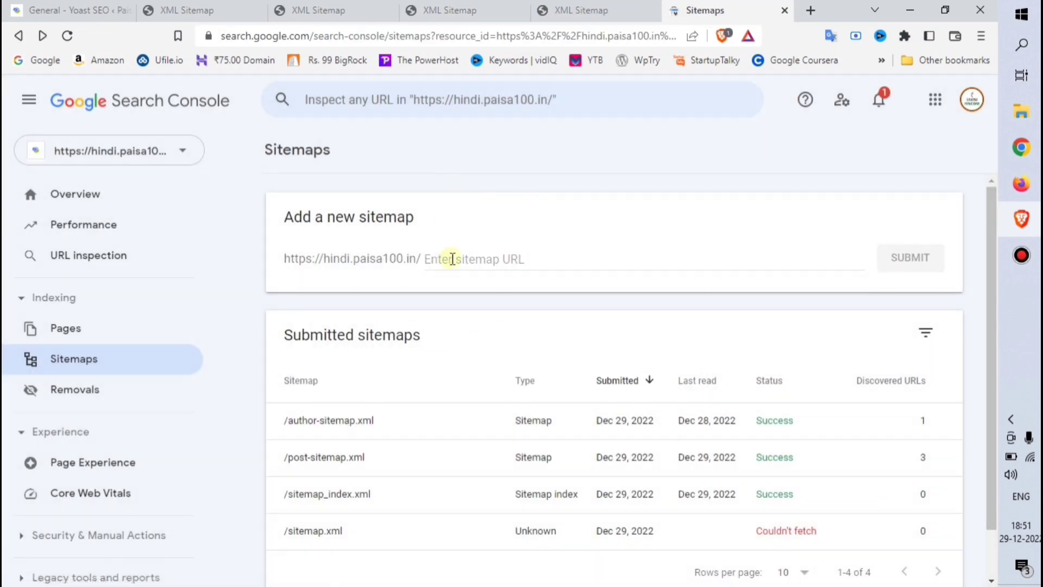
key(ctrl+v)
click(920, 264)
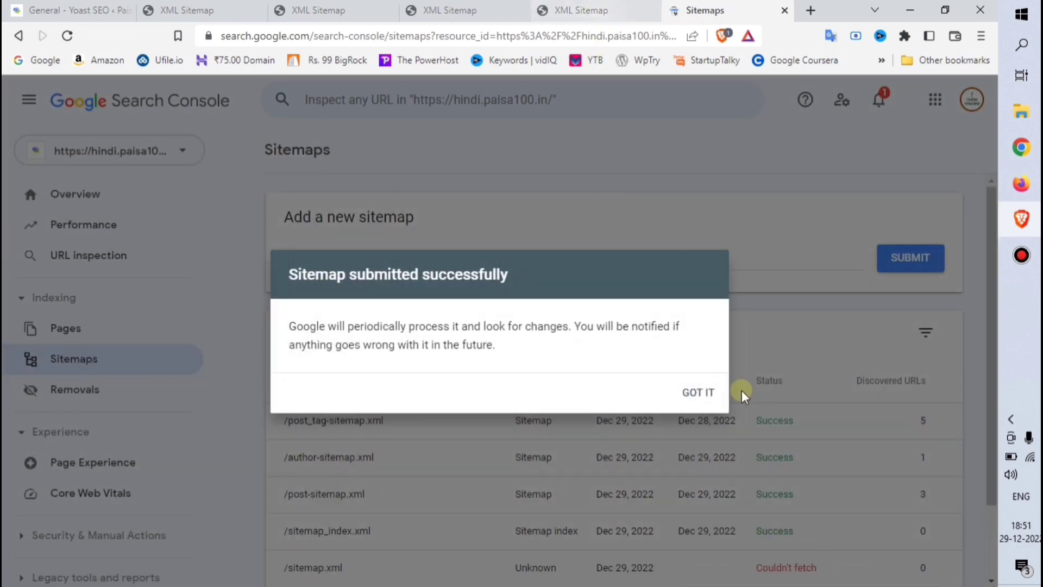
click(700, 390)
click(577, 10)
click(653, 10)
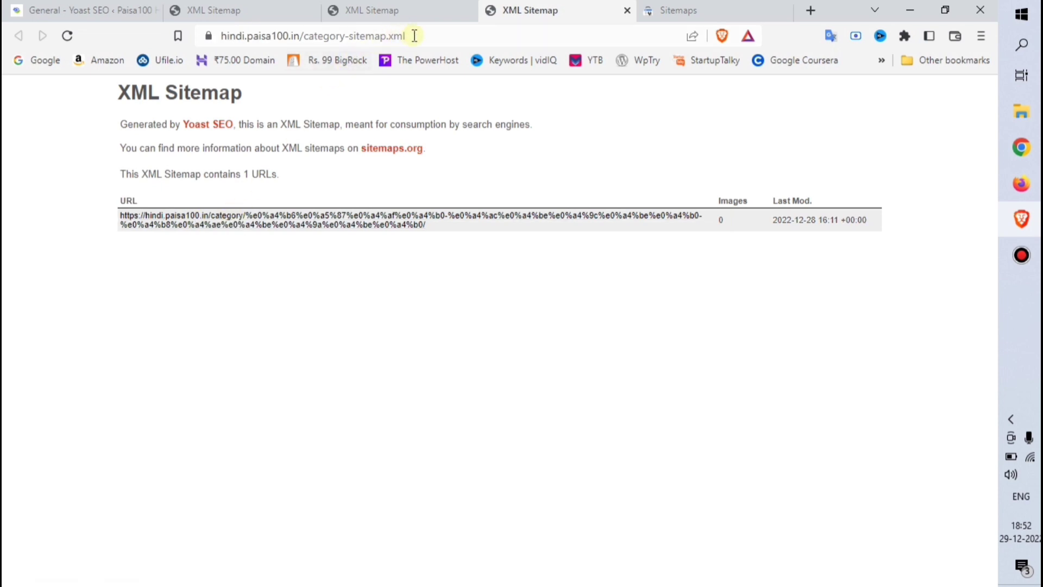
- Submit the category sitemap in Search Console and close its tab
drag(414, 36, 304, 41)
key(ctrl+c)
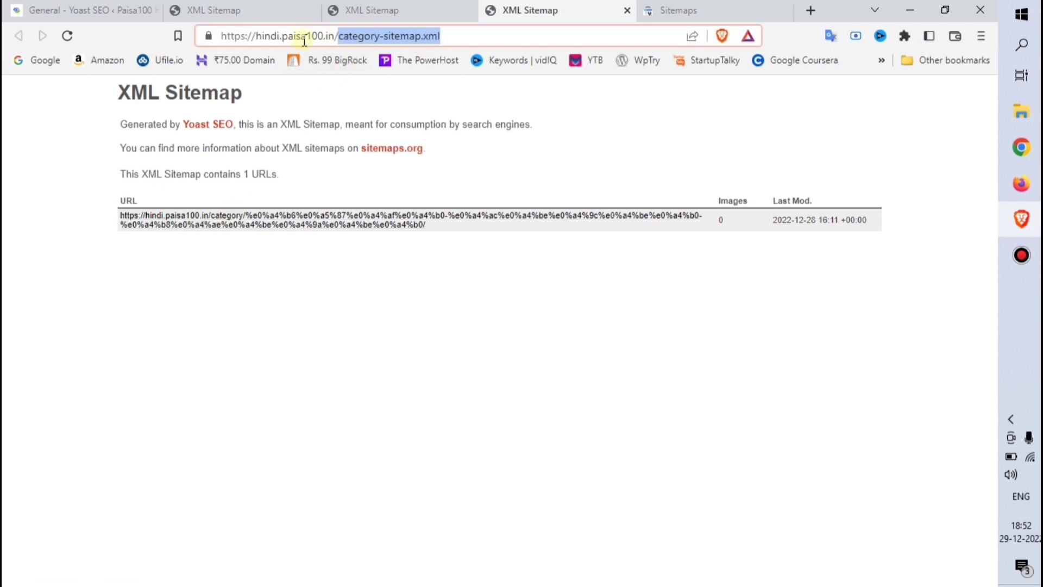
click(673, 10)
click(472, 259)
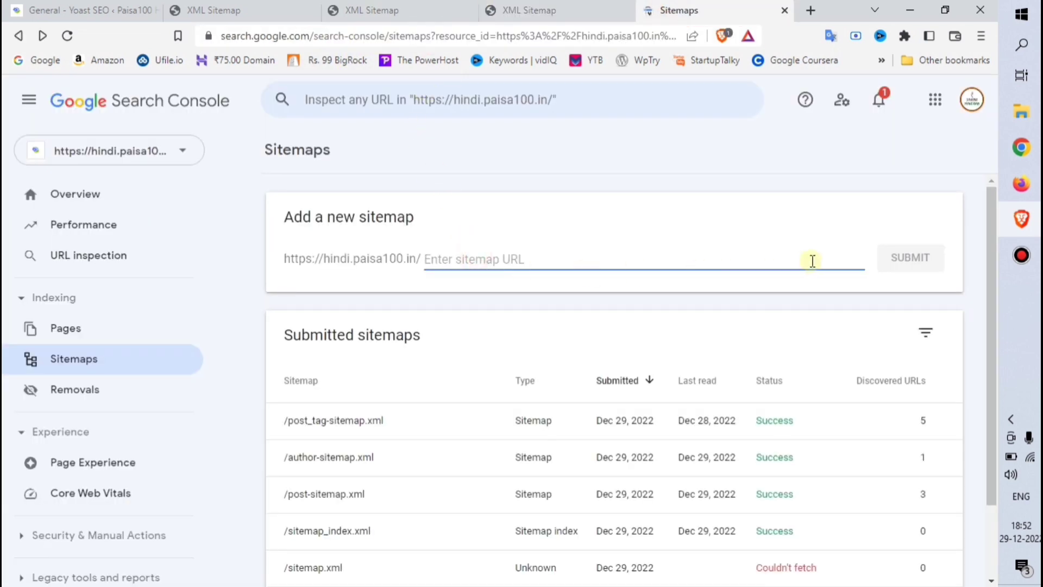
key(ctrl+v)
click(905, 256)
click(530, 10)
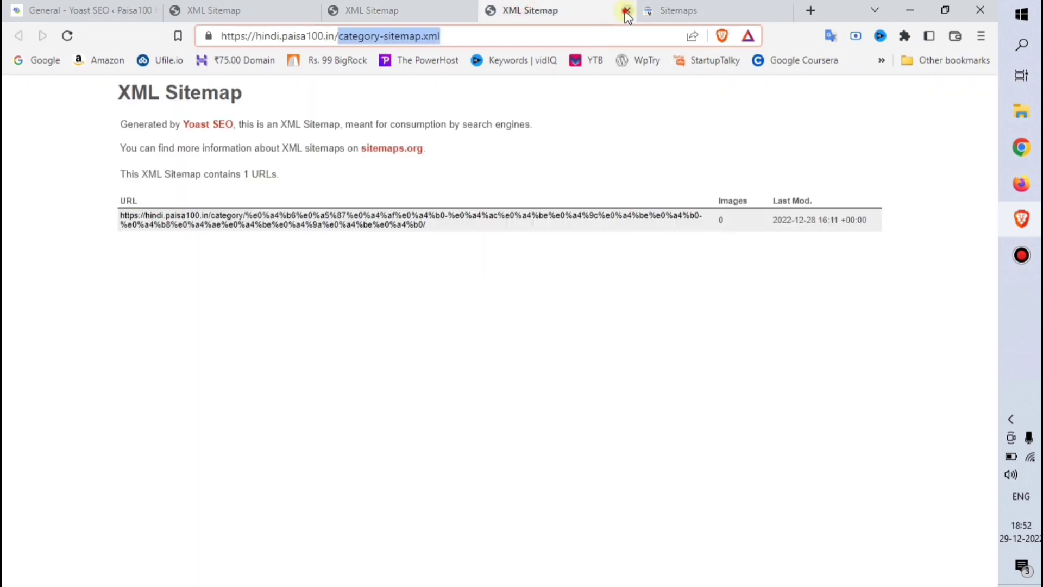
click(627, 10)
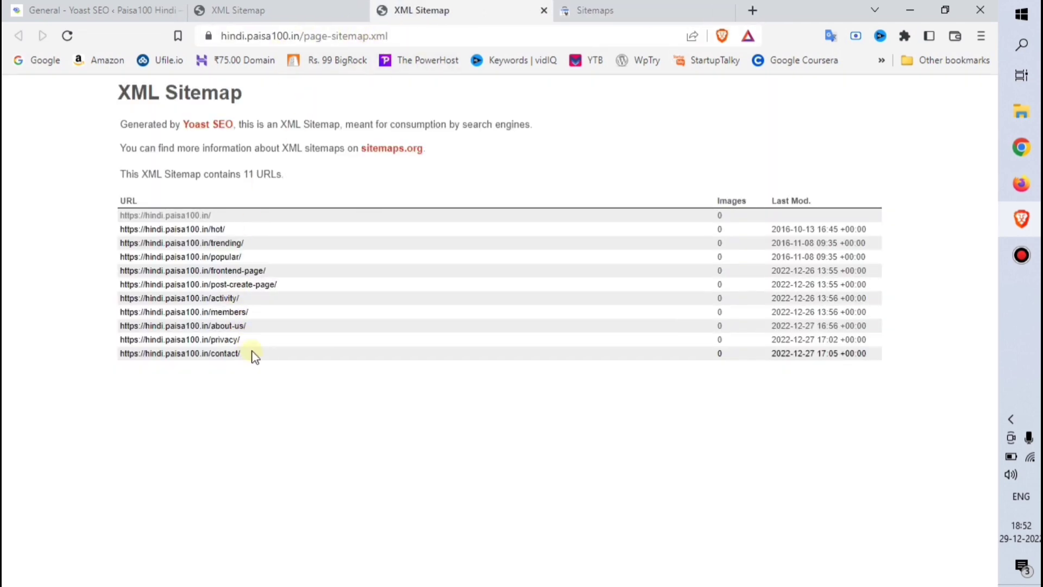
- Submit the page sitemap, then close the remaining sitemap tabs
drag(399, 35, 308, 36)
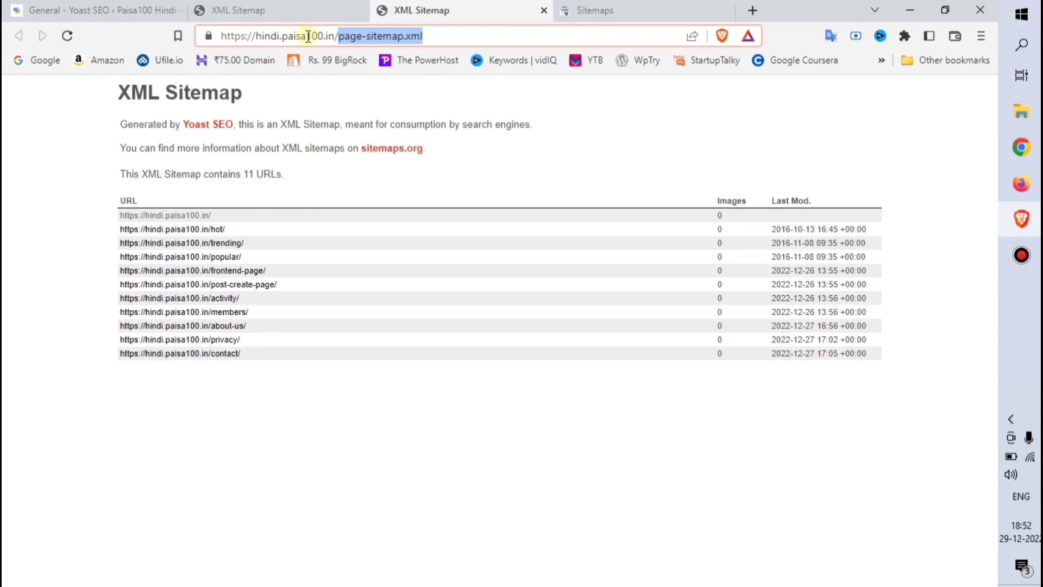
key(ctrl+c)
click(626, 10)
click(693, 396)
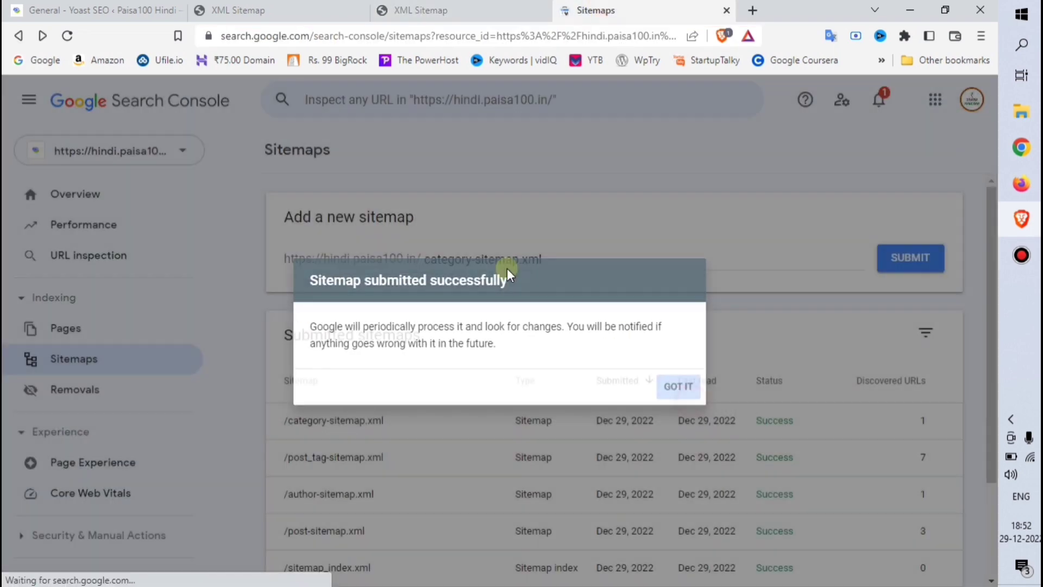
click(521, 258)
key(ctrl+a)
key(ctrl+v)
click(903, 261)
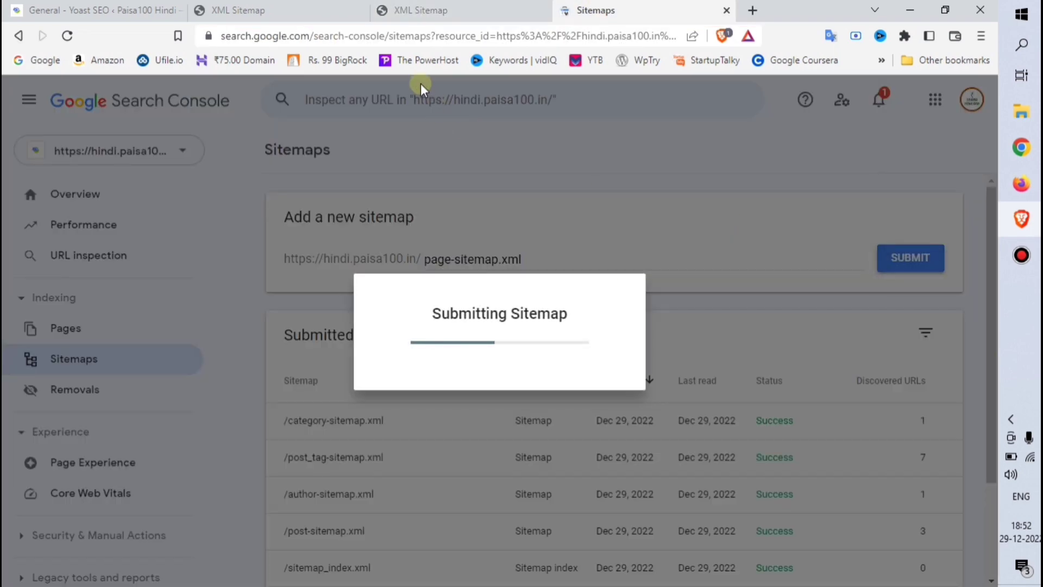
click(435, 12)
click(544, 10)
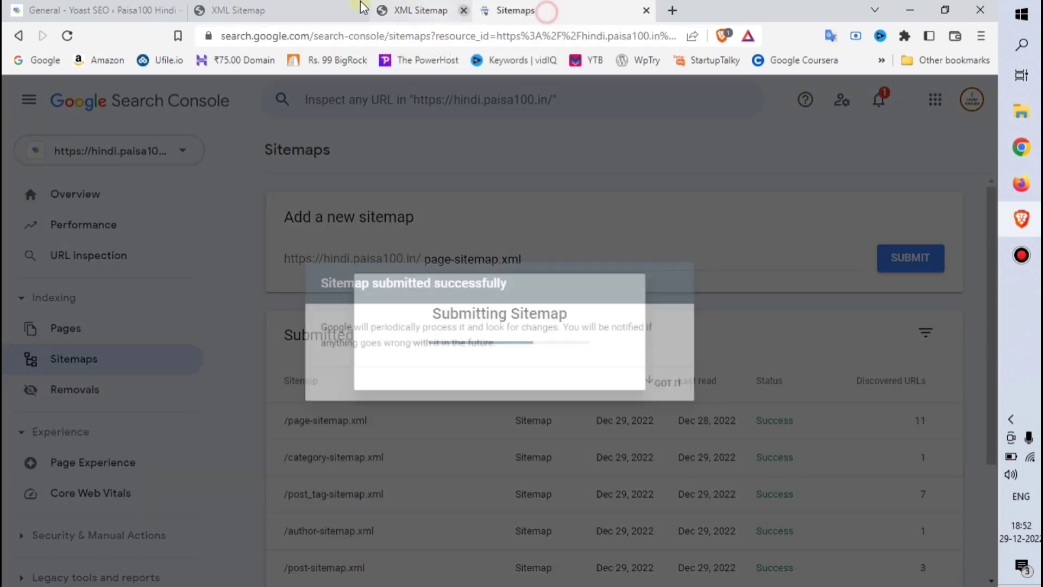
click(314, 6)
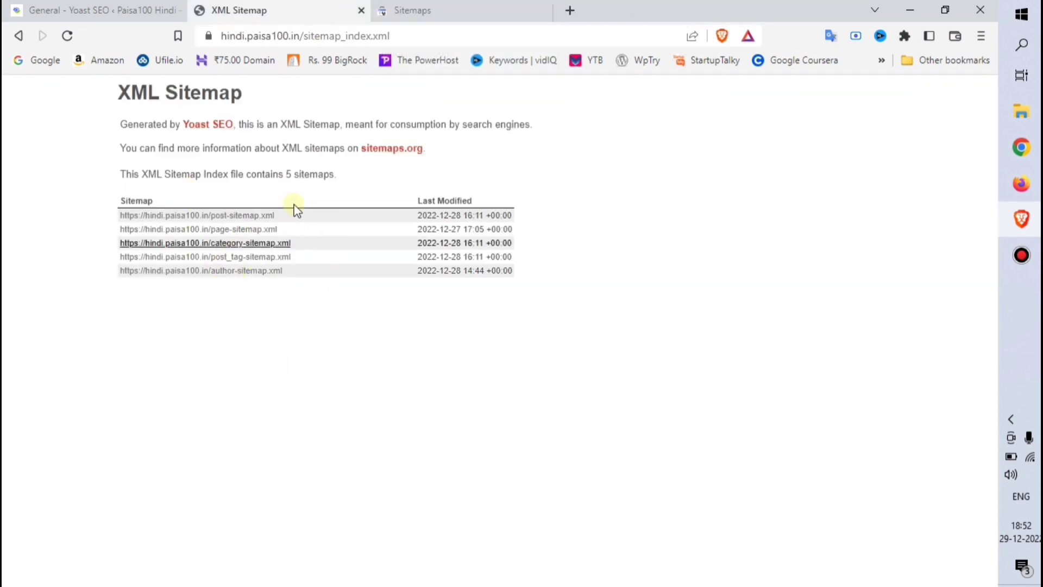
click(459, 12)
- Review the /post-sitemap.xml submission details and open the post sitemap file
click(706, 387)
scroll(752, 257, down, 4)
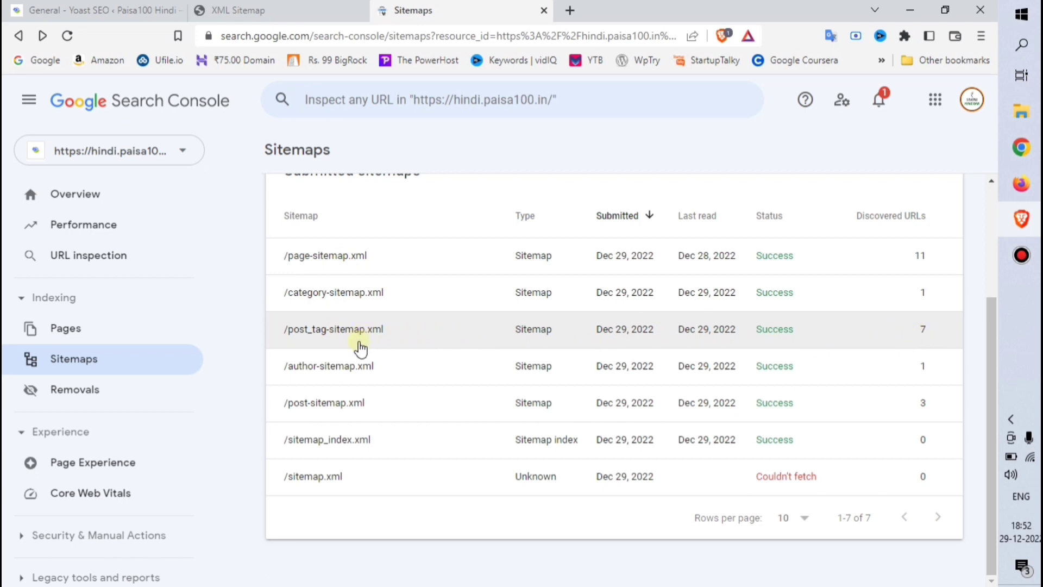
click(391, 406)
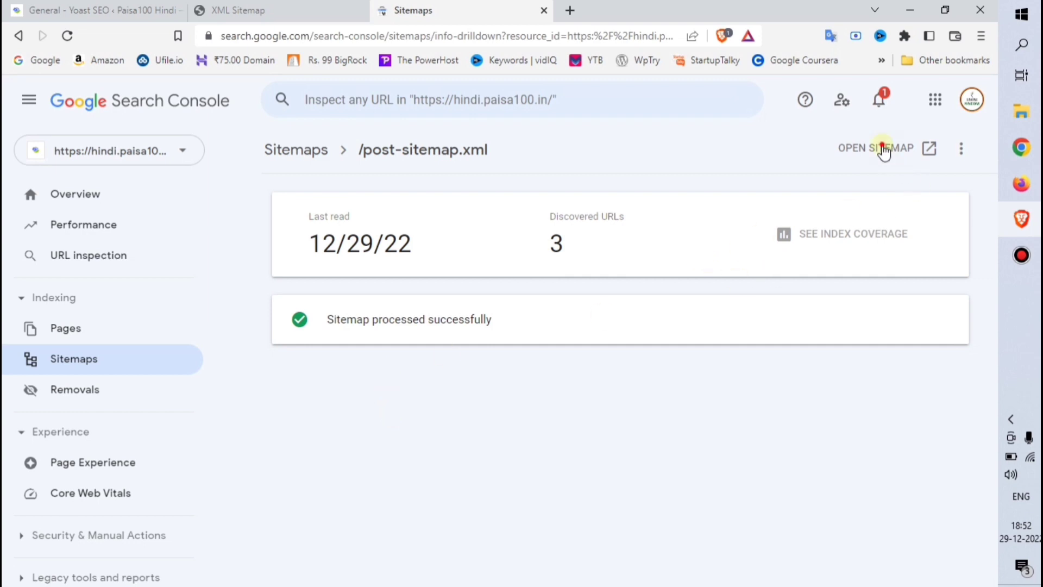
click(883, 151)
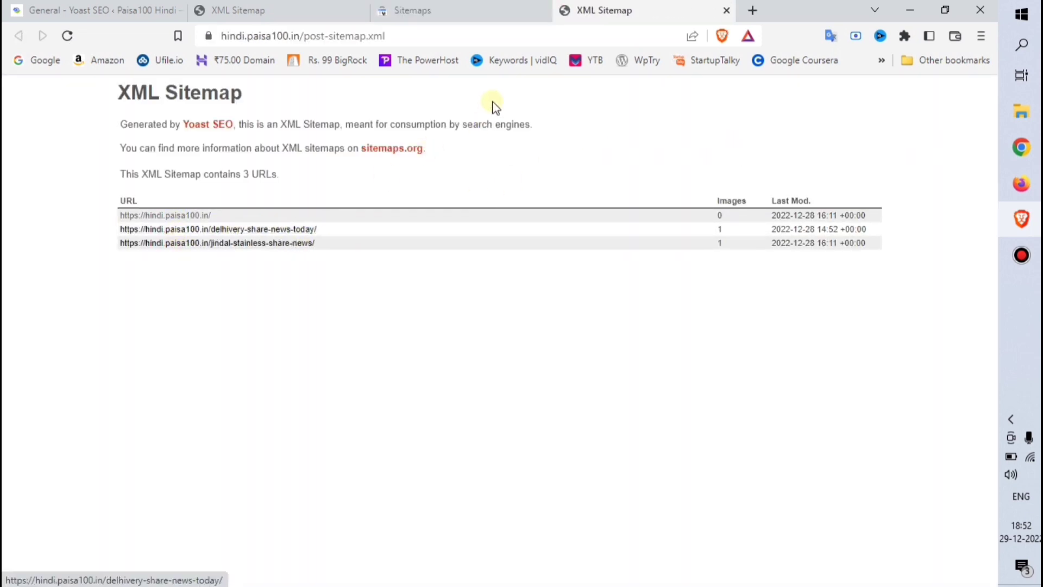
click(727, 10)
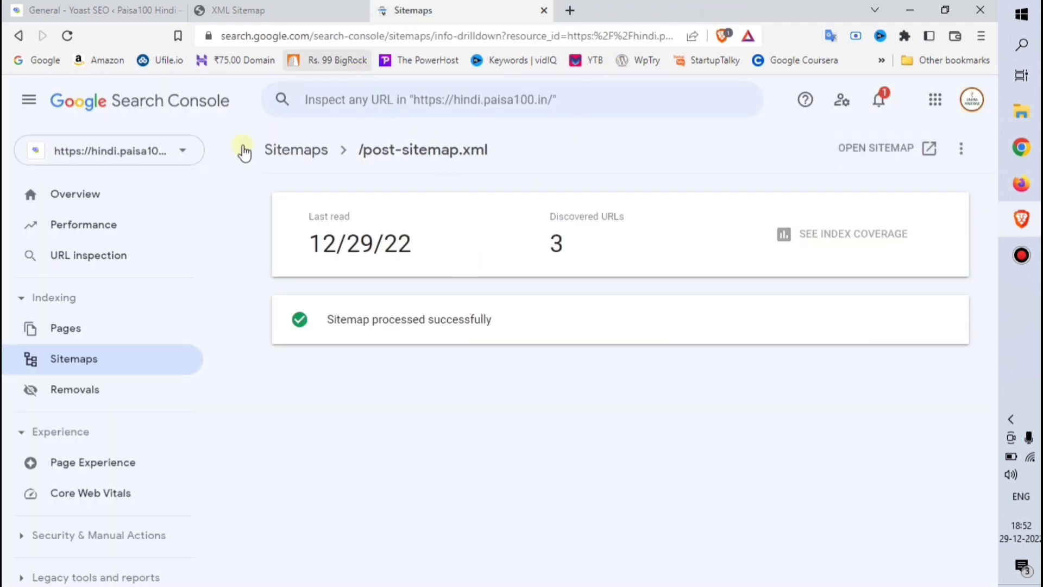
click(79, 361)
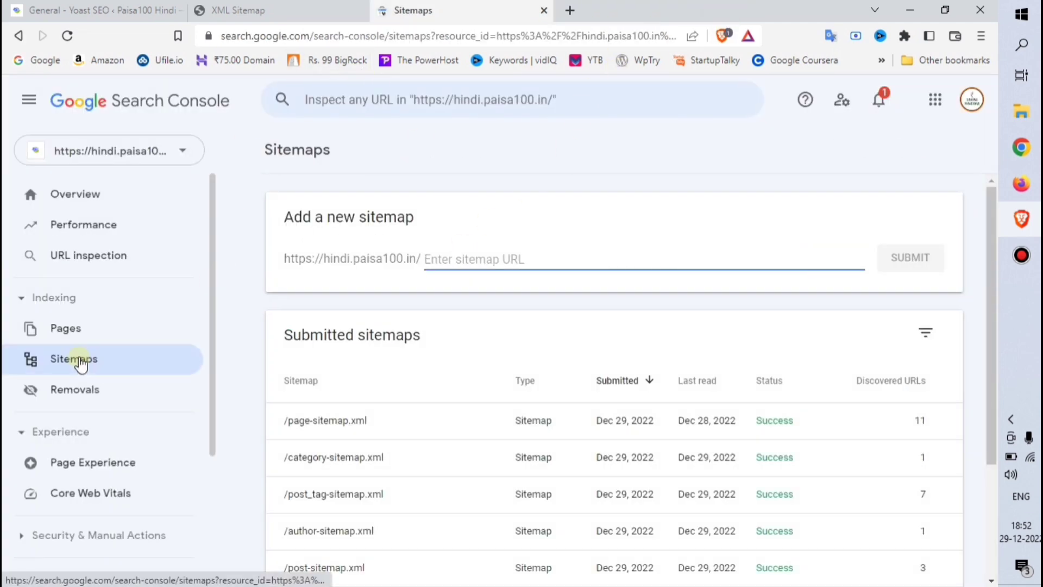
scroll(577, 268, down, 3)
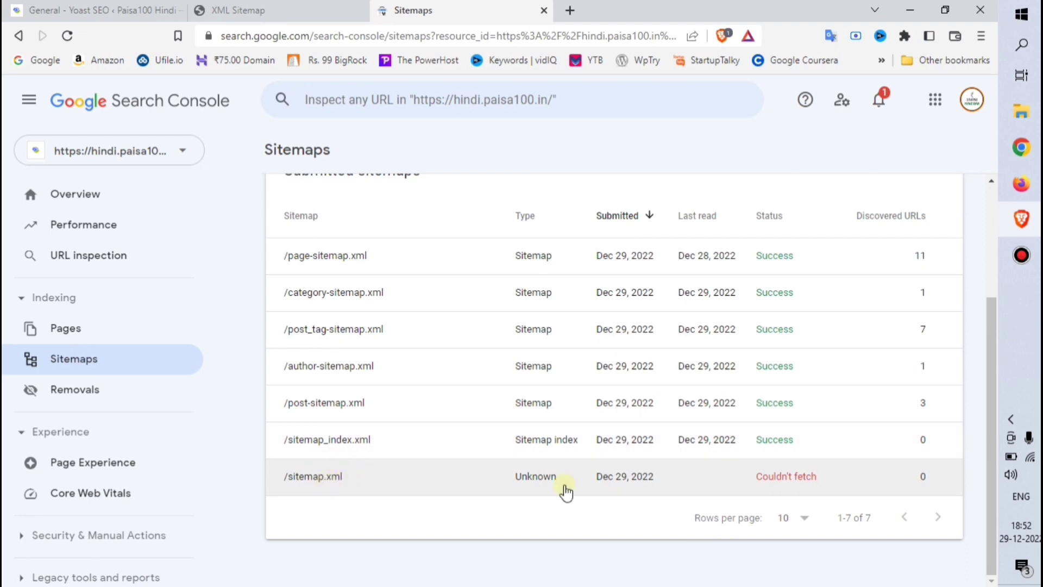
- Remove the failing /sitemap.xml and check that the six remaining sitemaps show Success
click(426, 482)
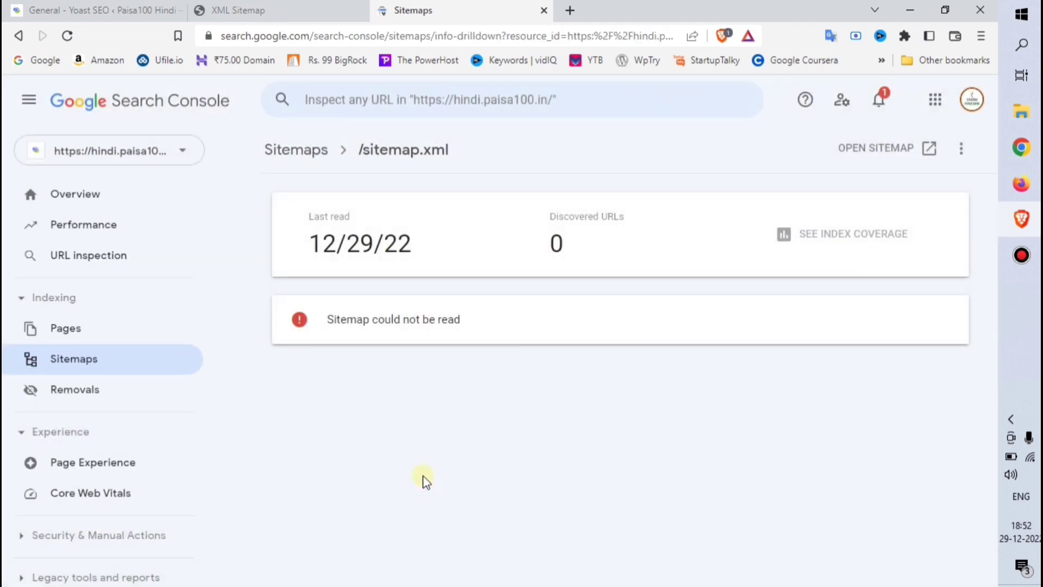
click(961, 151)
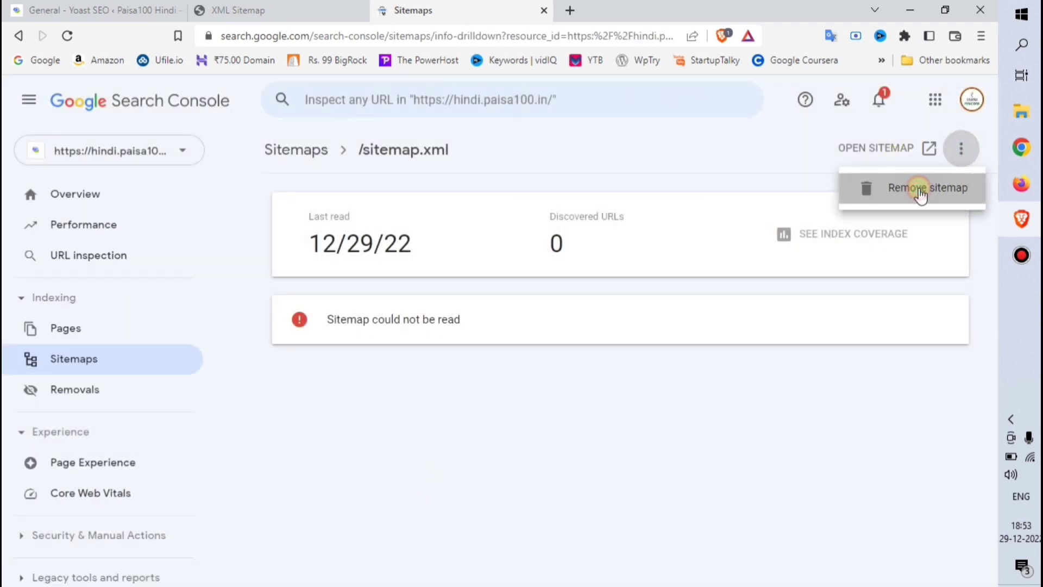
click(922, 195)
click(656, 357)
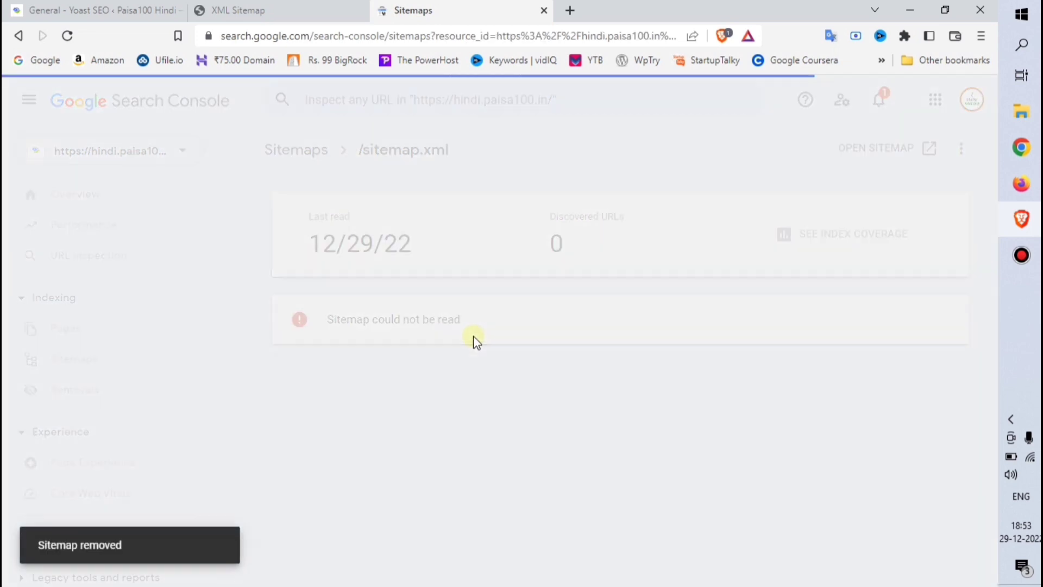
scroll(780, 369, down, 3)
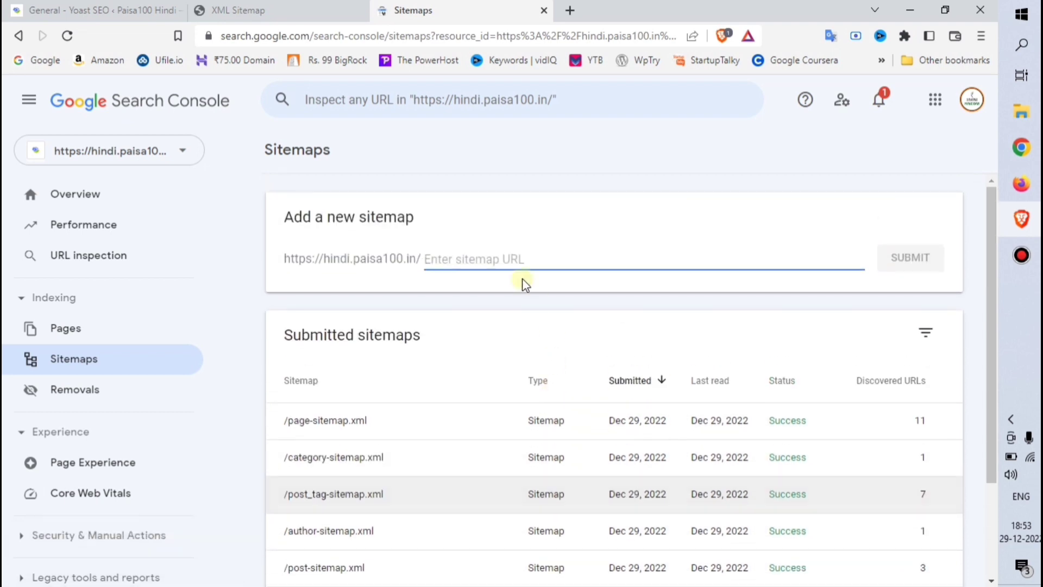
scroll(589, 319, down, 2)
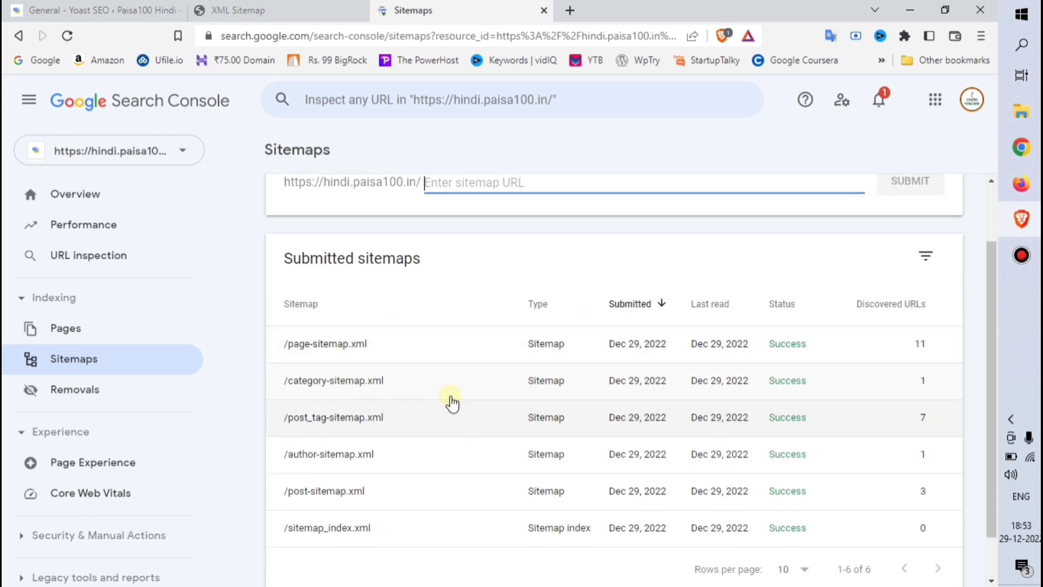
- Load the hindi.paisa100.in homepage and copy the Delhivery share news post's link
click(270, 10)
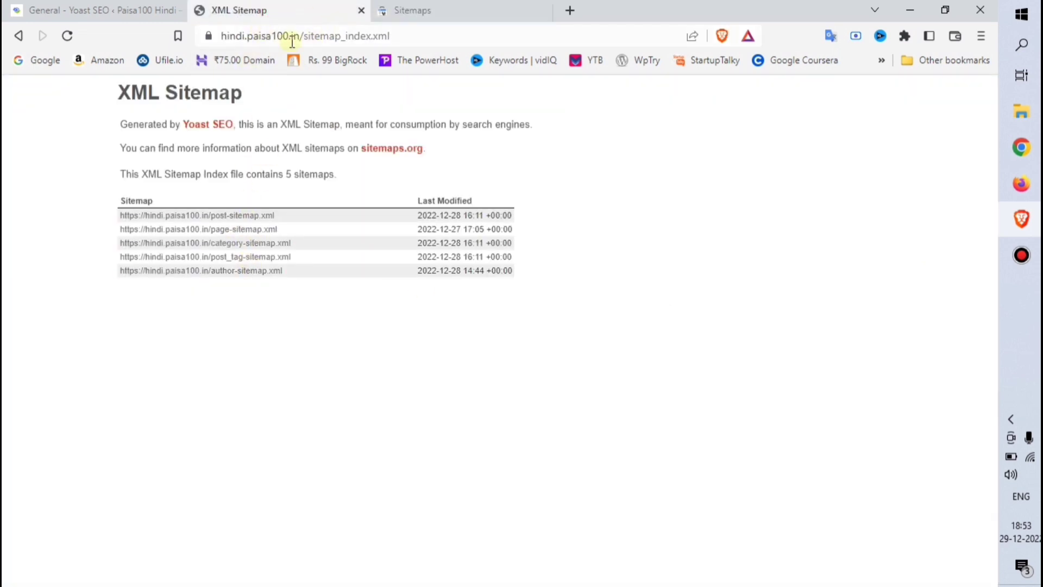
drag(302, 36, 433, 34)
key(BackSpace)
key(Return)
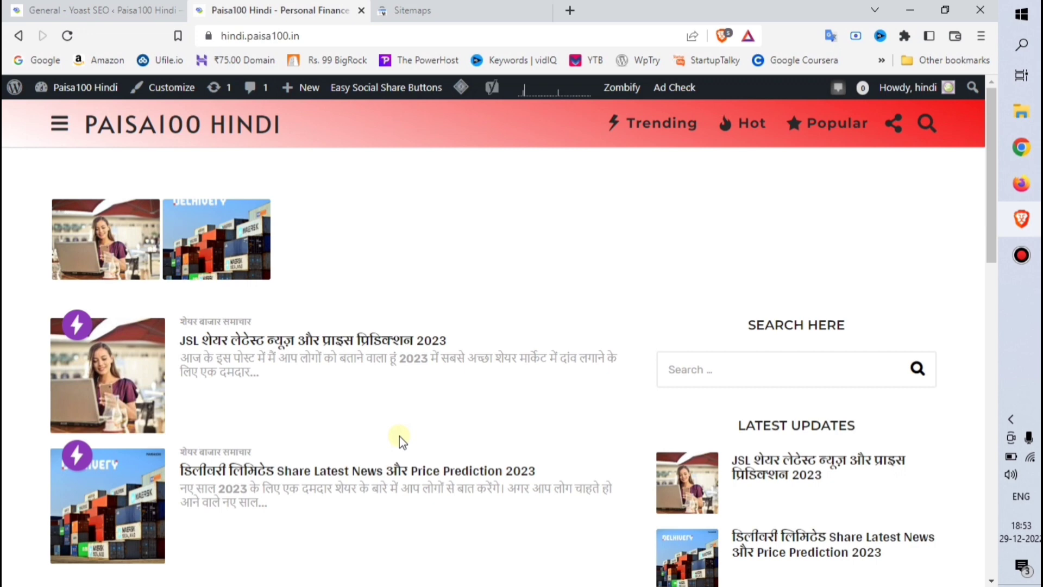
scroll(396, 340, down, 3)
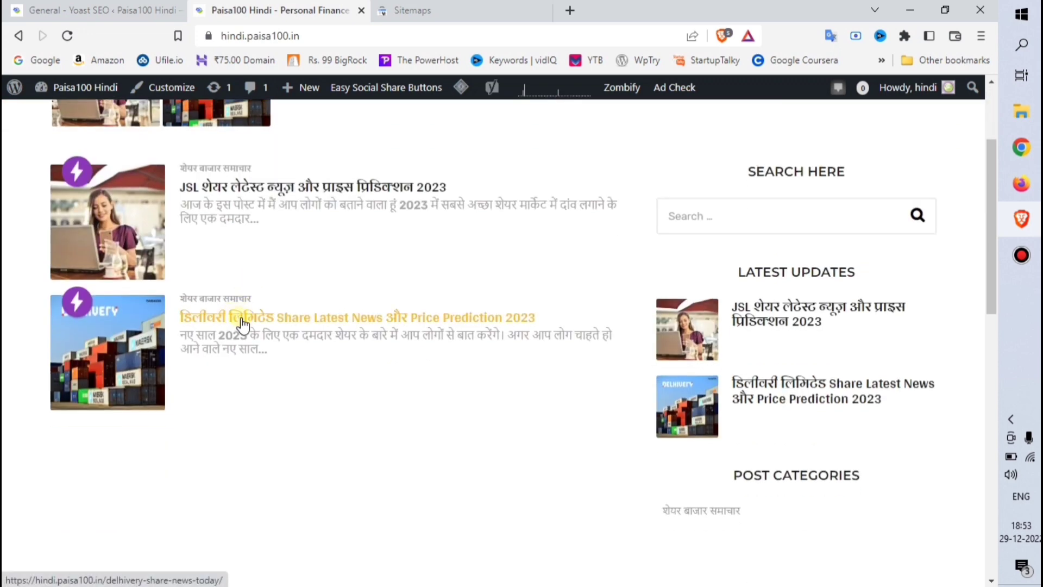
right_click(242, 323)
click(314, 426)
click(410, 11)
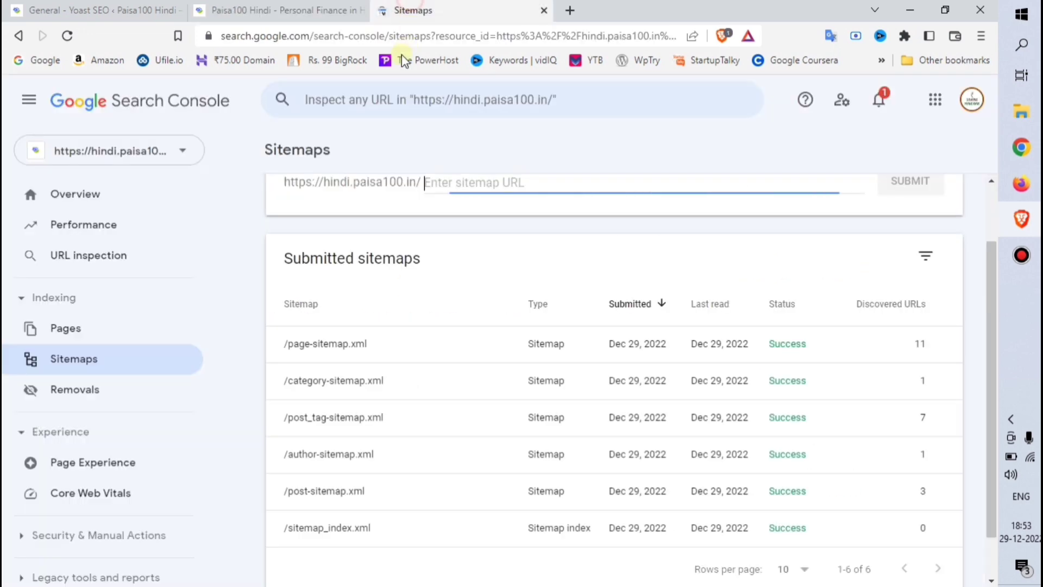
- Inspect the pasted delhivery-share-news-today URL and request indexing for it
click(131, 201)
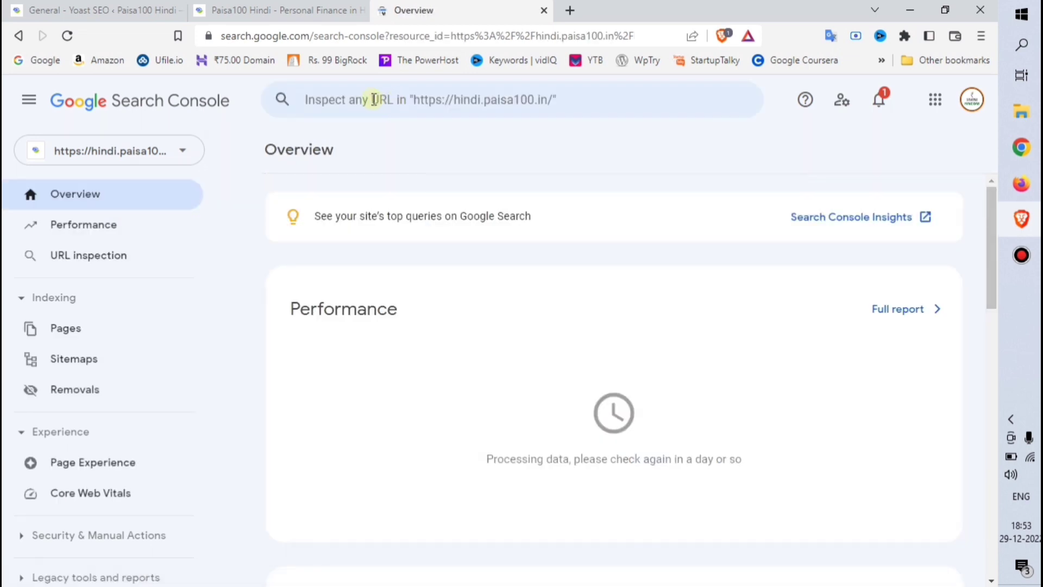
click(436, 101)
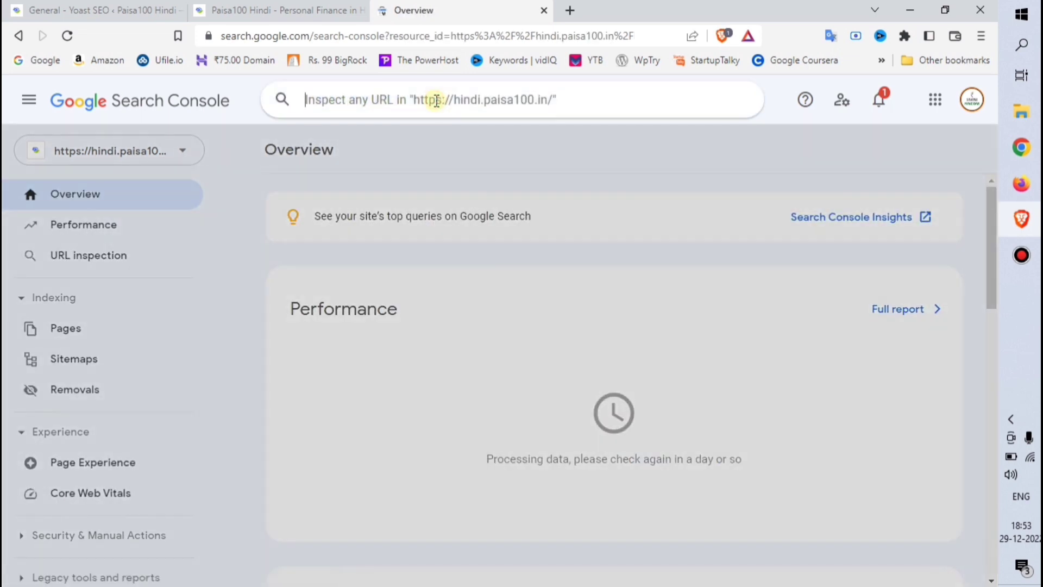
key(ctrl+v)
key(Return)
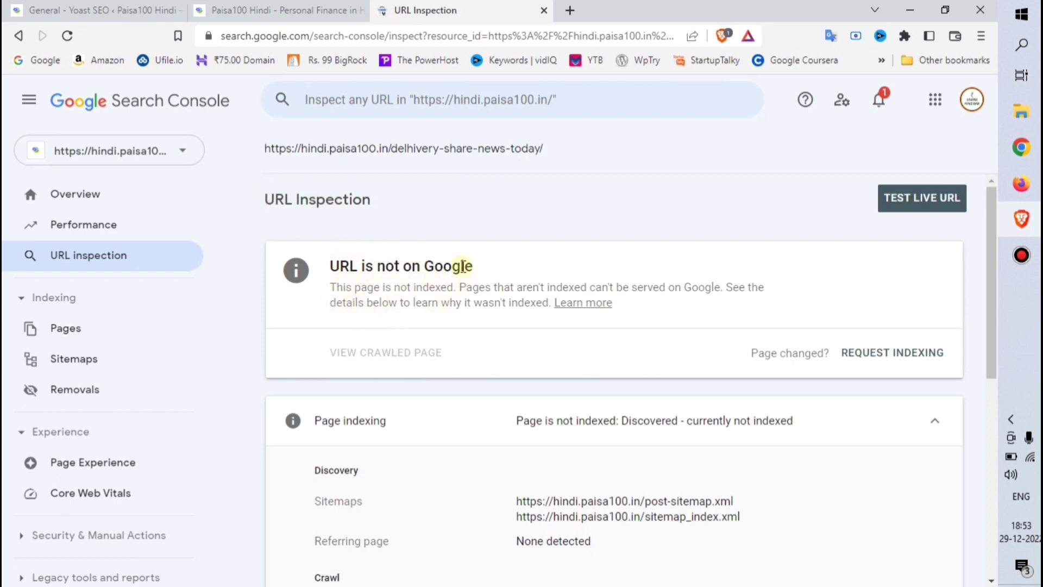
scroll(461, 263, down, 1)
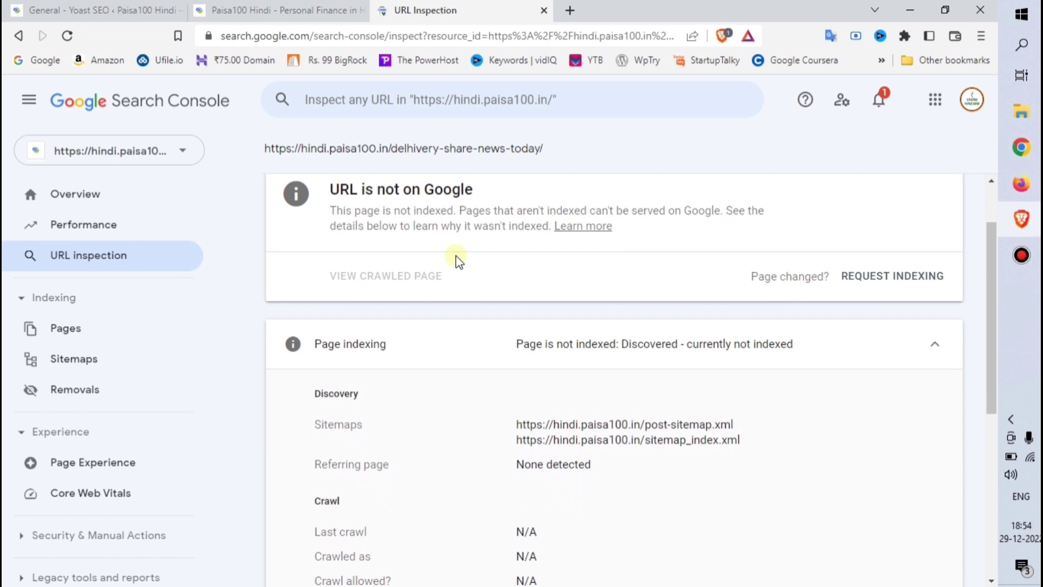
scroll(902, 250, up, 1)
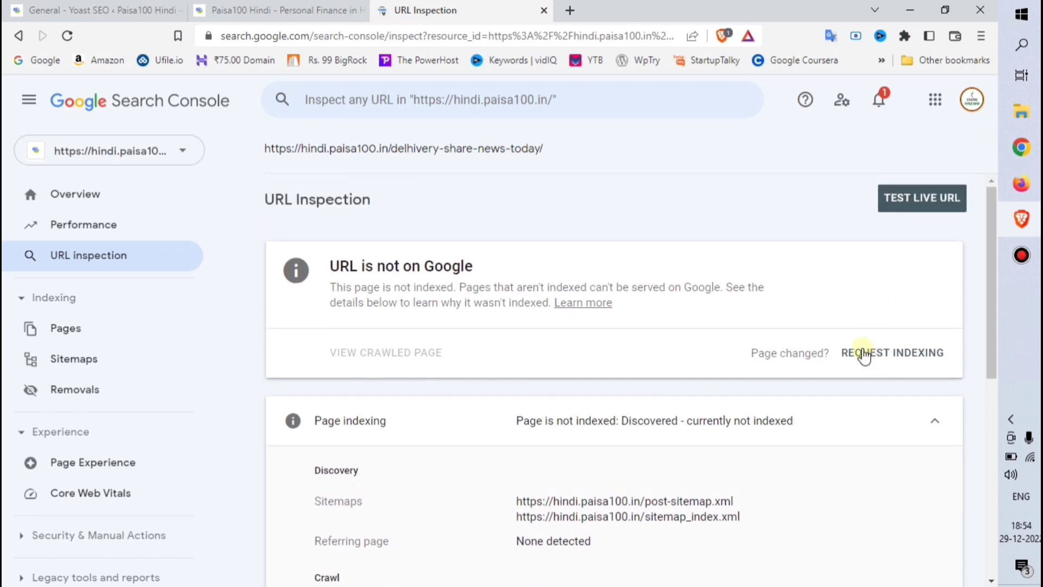
click(889, 353)
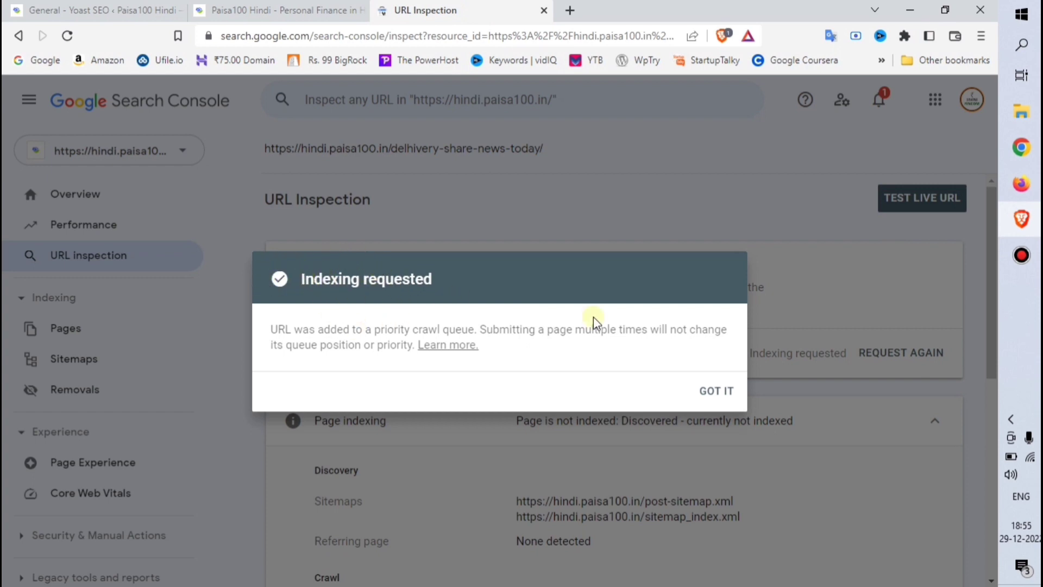
click(720, 391)
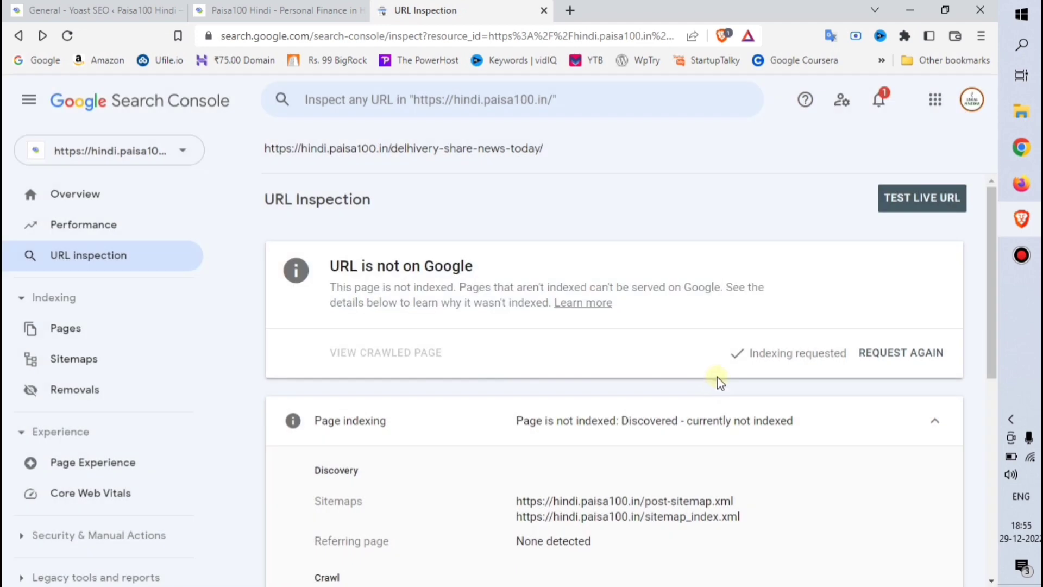
drag(747, 359, 847, 360)
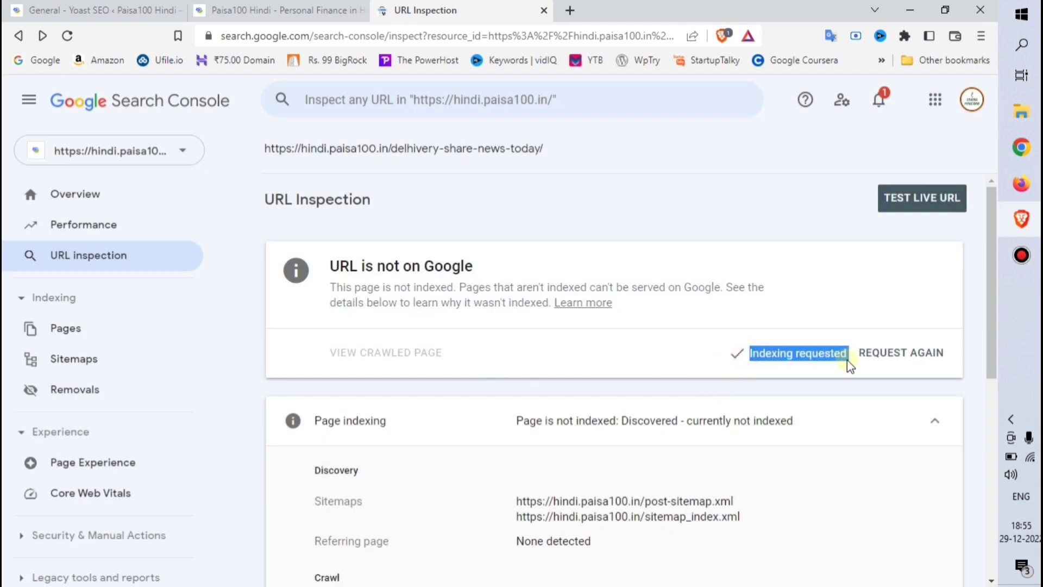
click(799, 377)
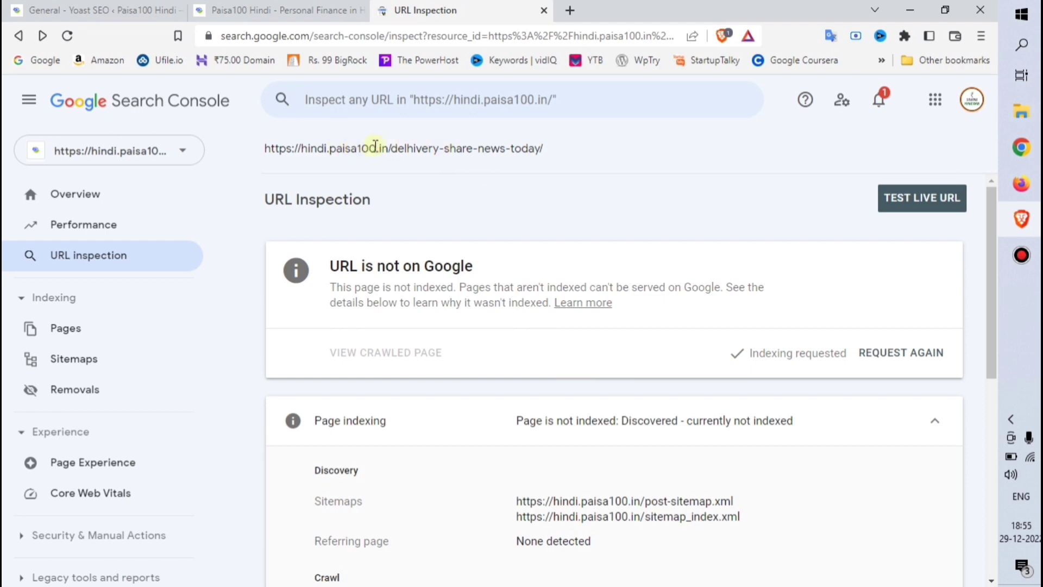
- Copy the Jindal Stainless post's link and run a URL inspection on it
click(277, 10)
right_click(201, 187)
click(264, 296)
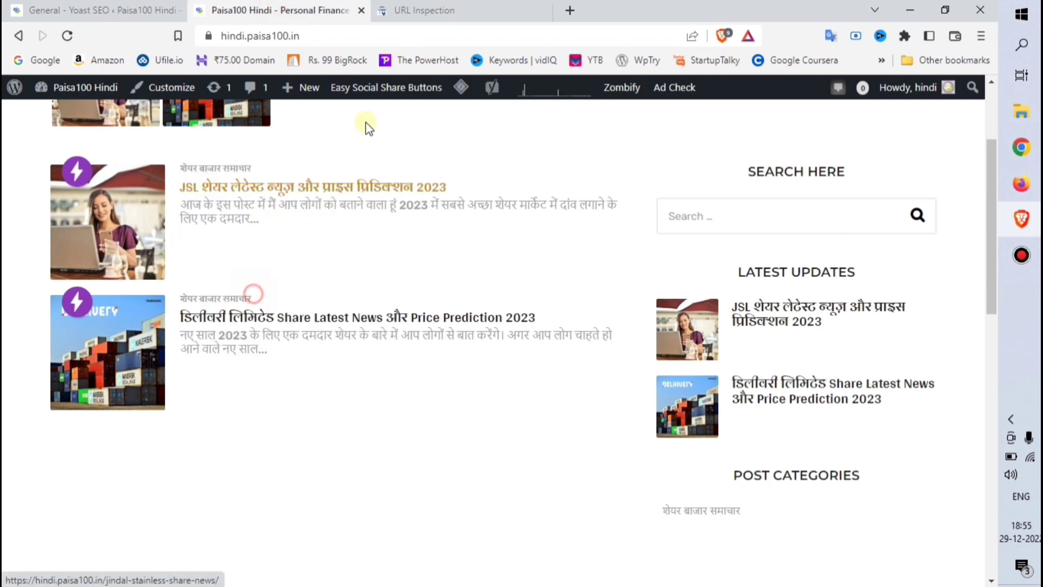
click(419, 10)
click(392, 93)
right_click(393, 91)
click(432, 205)
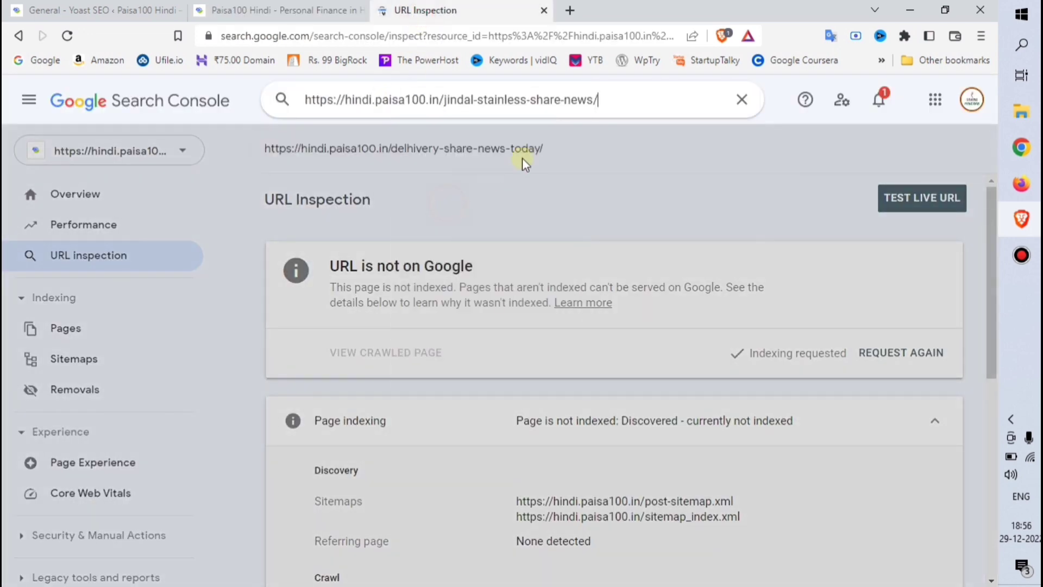
key(Return)
- Open the Sitemaps report and clear the URL from the Inspect box
click(157, 196)
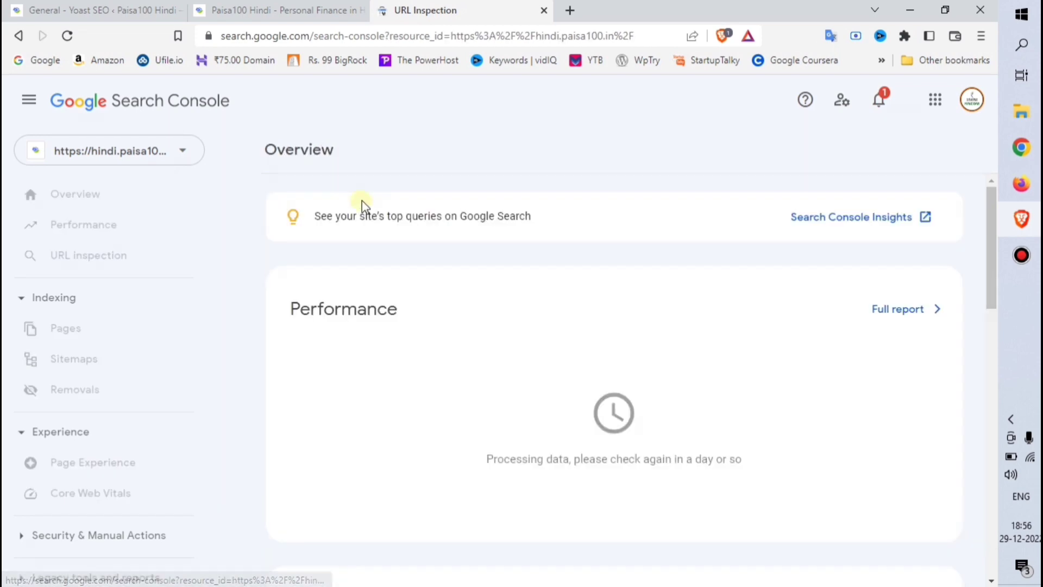
click(122, 364)
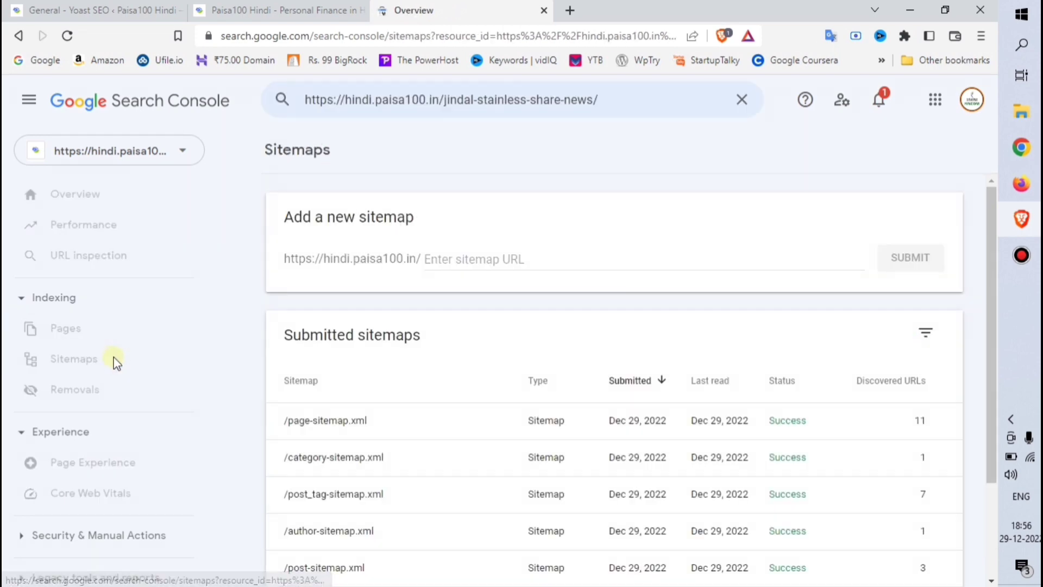
scroll(380, 426, down, 1)
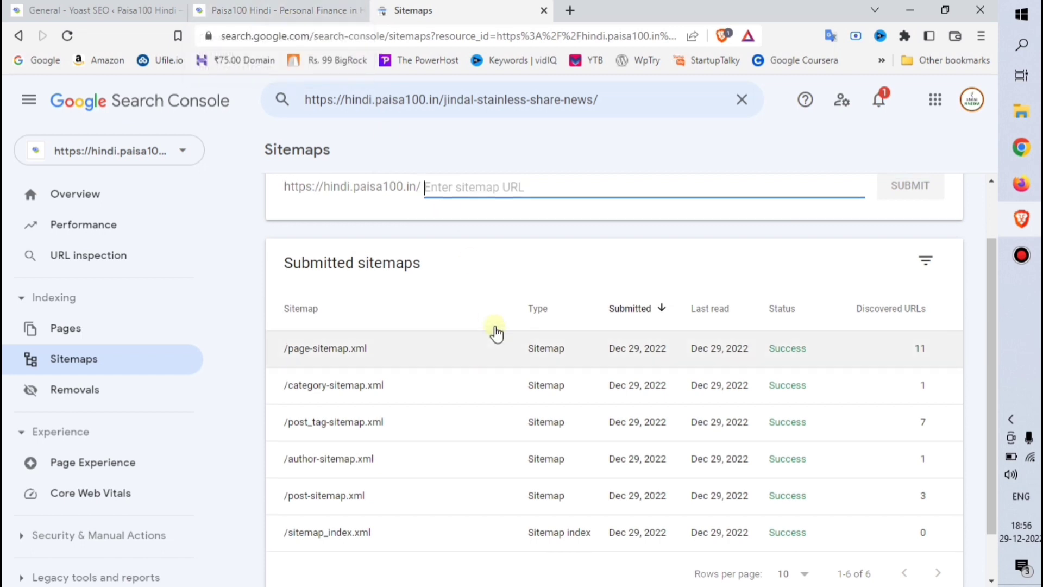
scroll(494, 333, up, 1)
click(744, 101)
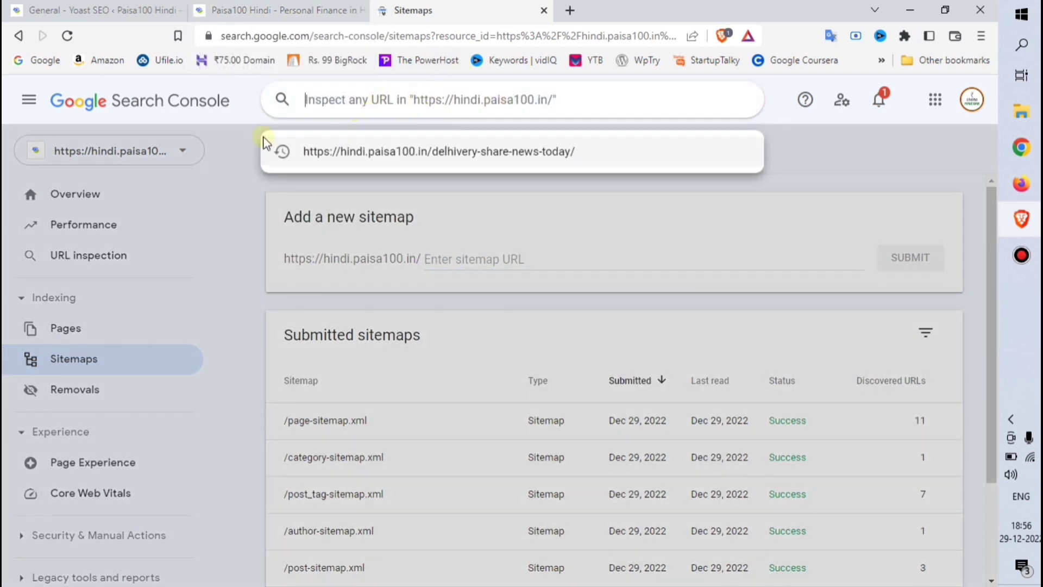
click(247, 143)
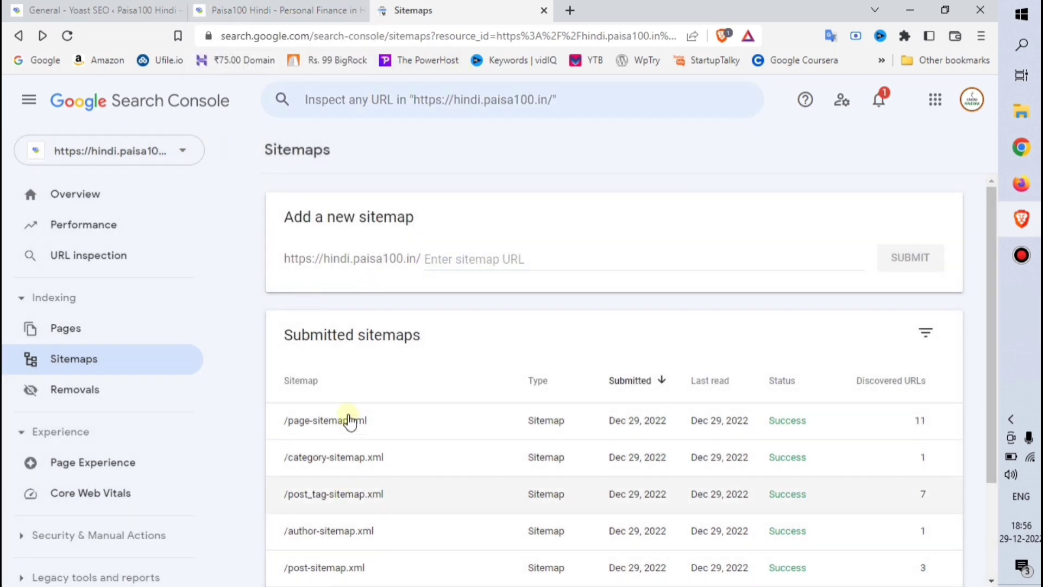
- Open /post-sitemap.xml to confirm it lists the jindal-stainless-share-news post, then close it
scroll(350, 421, down, 2)
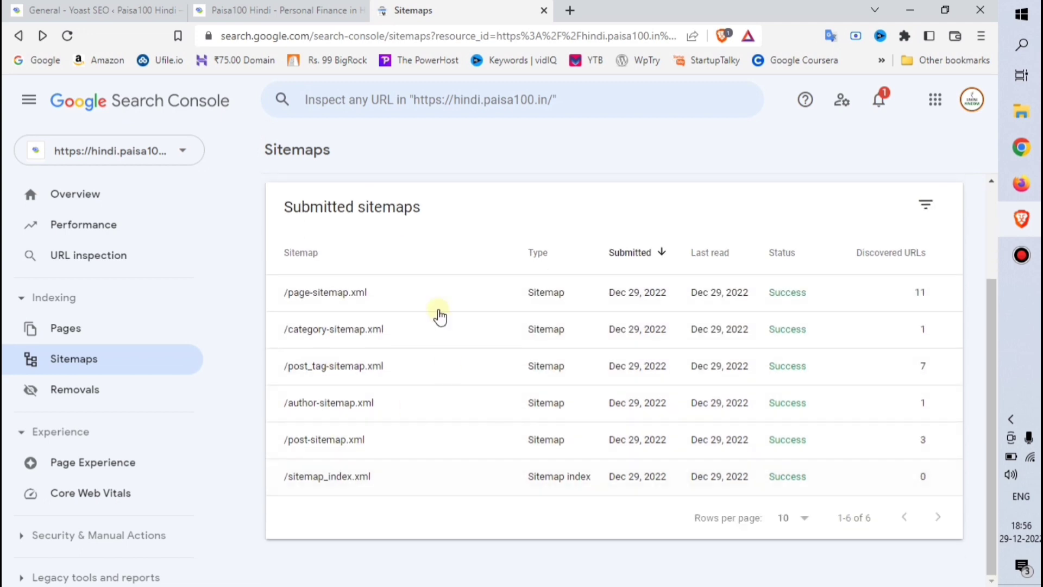
click(326, 441)
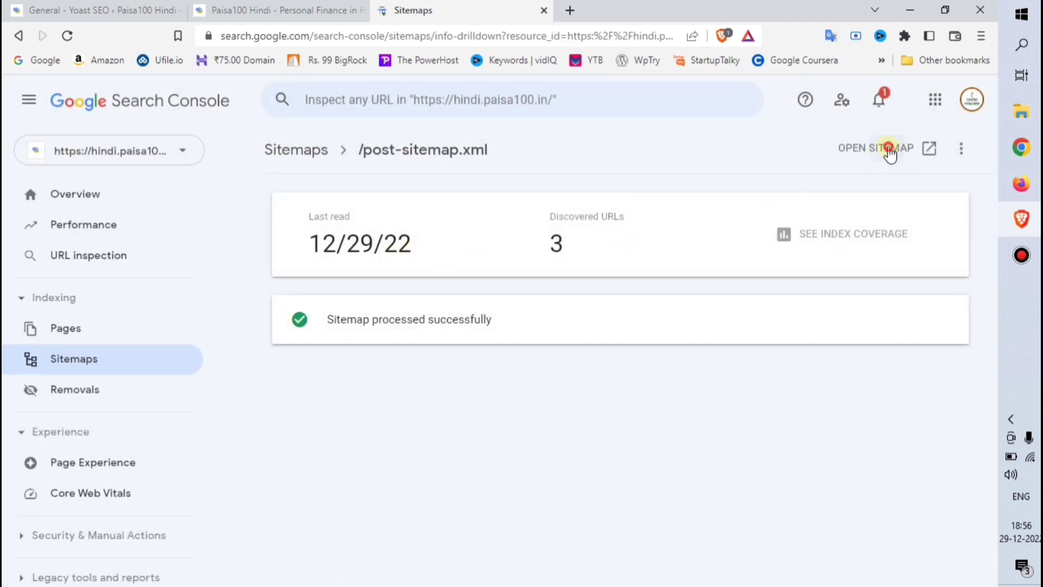
click(889, 154)
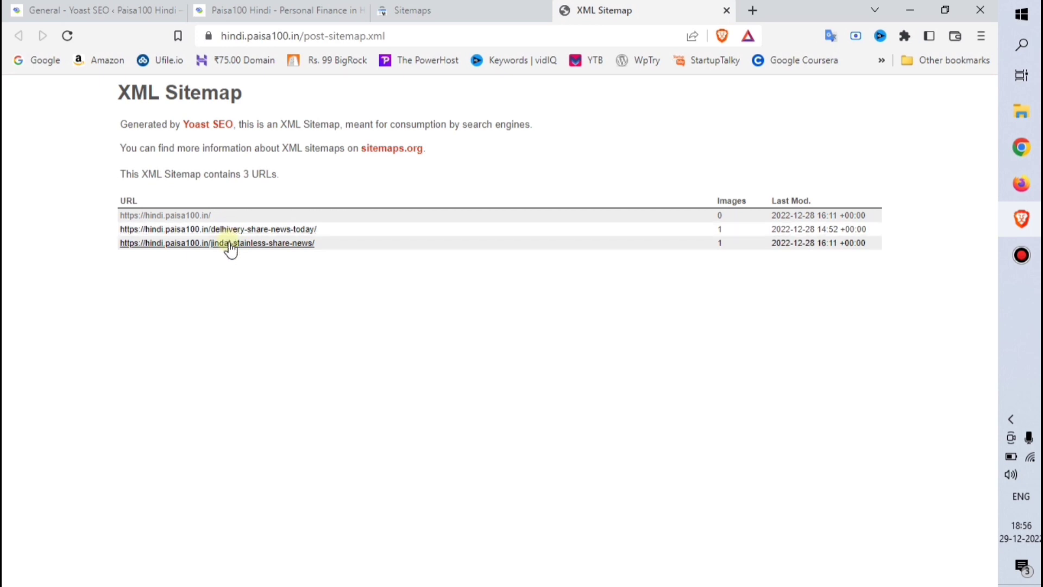
click(227, 12)
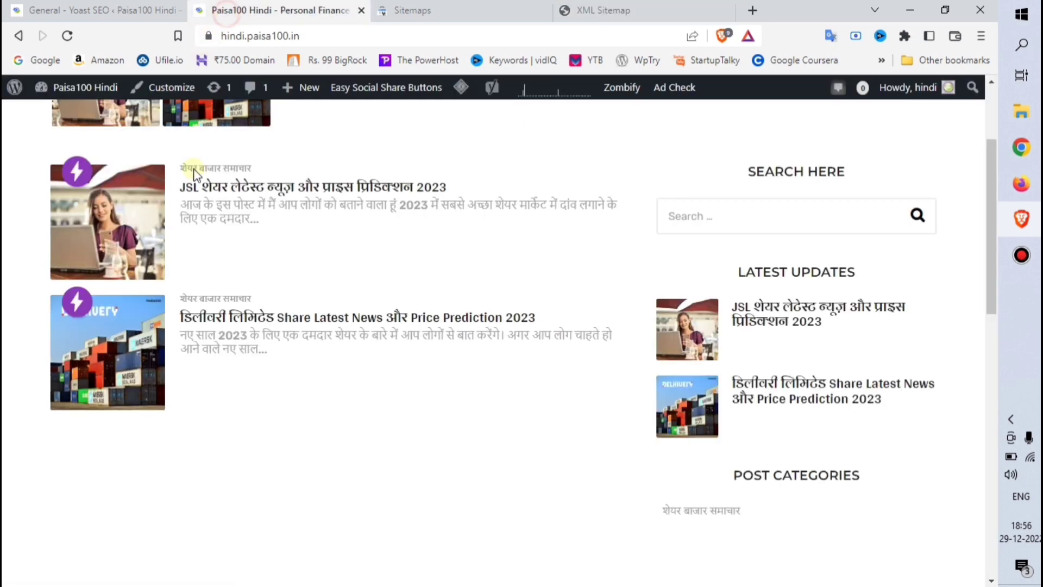
click(591, 12)
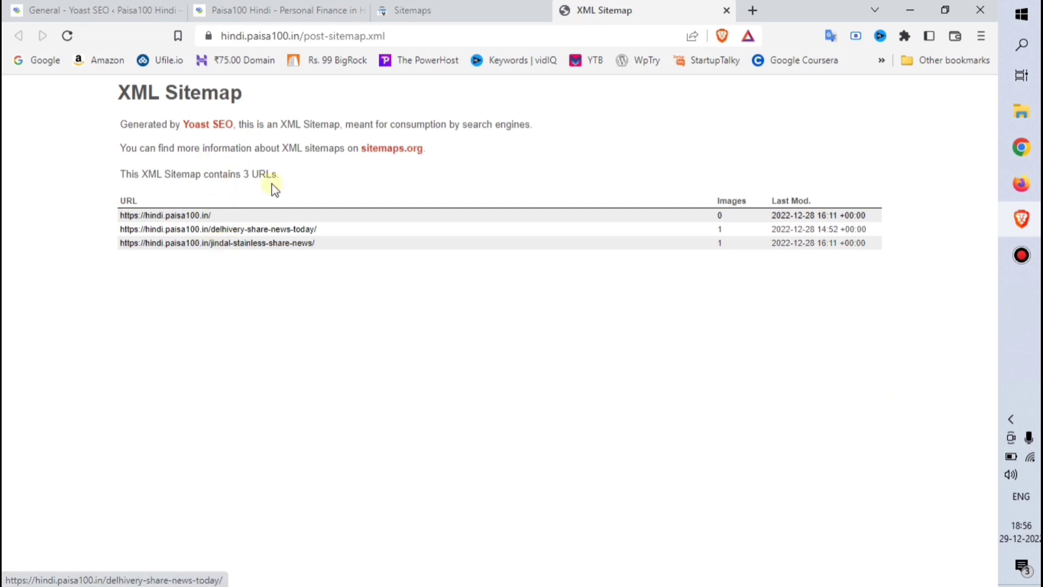
click(727, 11)
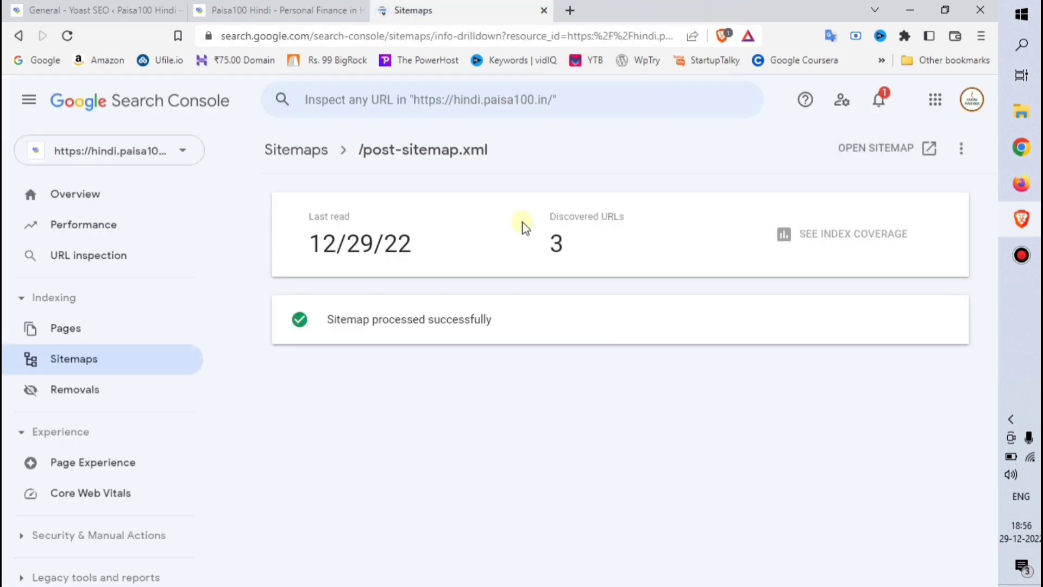
click(85, 198)
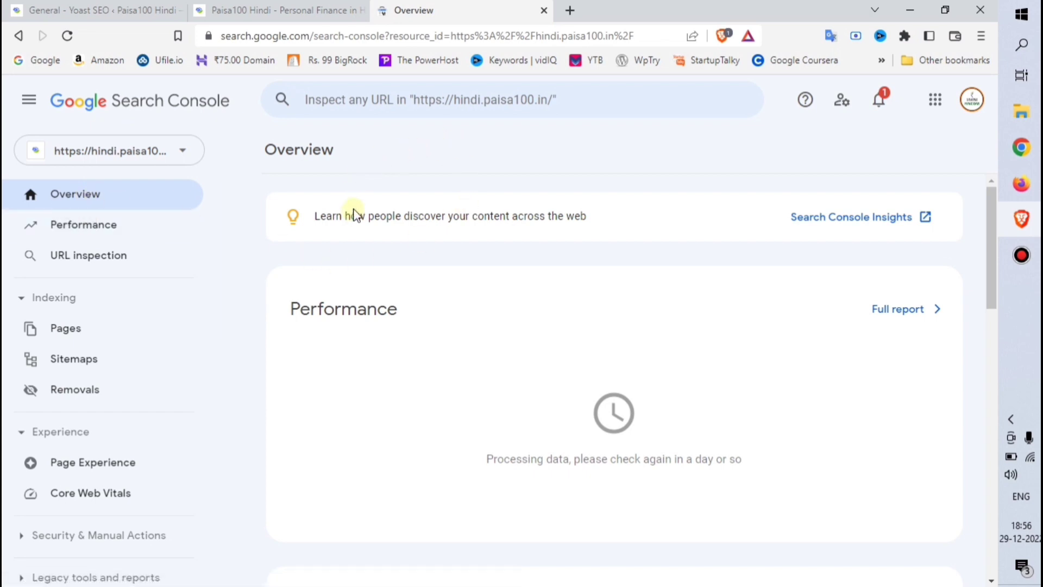
scroll(354, 214, down, 1)
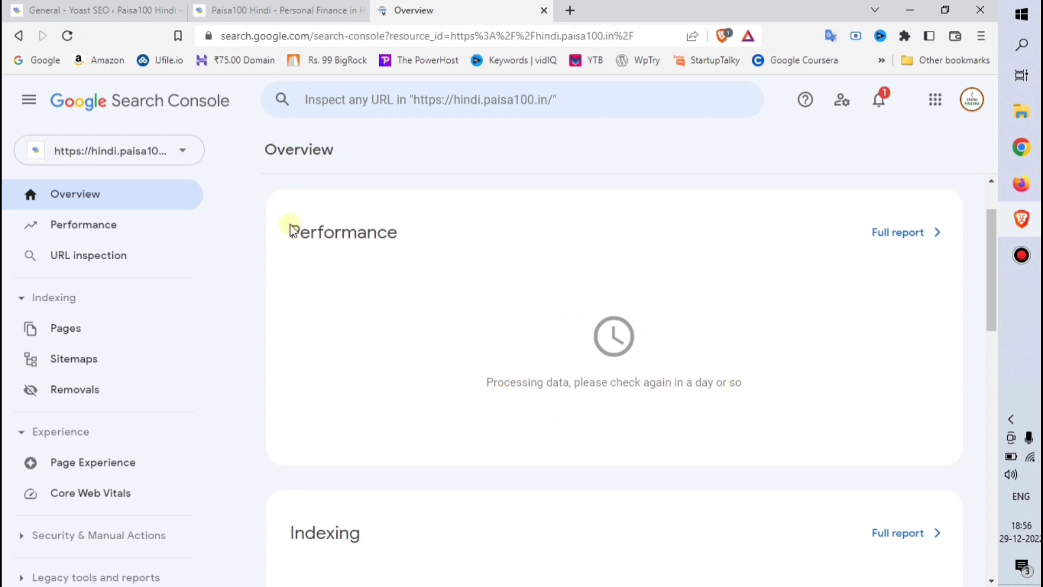
click(184, 157)
click(169, 362)
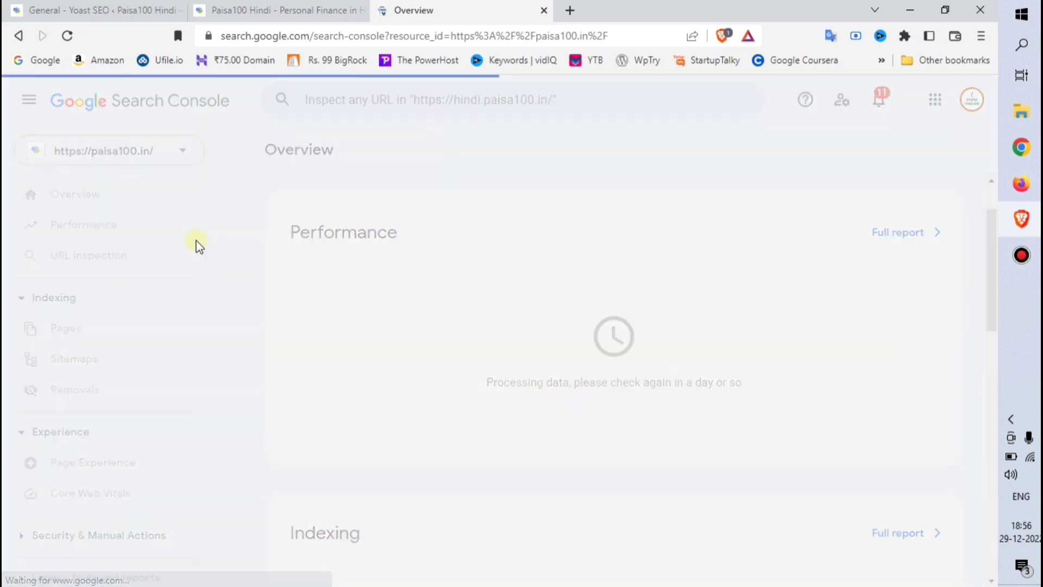
scroll(361, 251, down, 3)
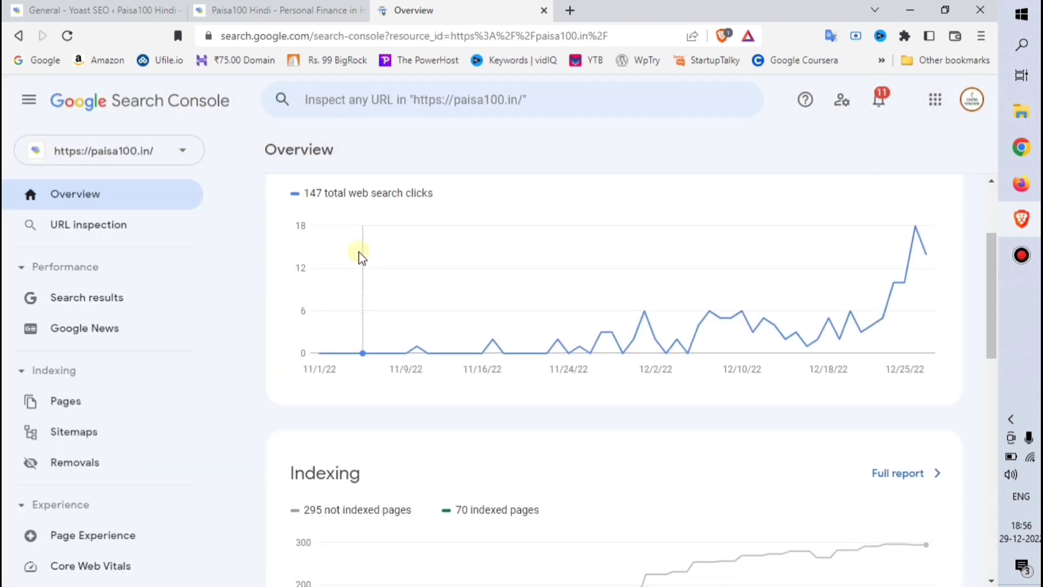
scroll(304, 255, up, 2)
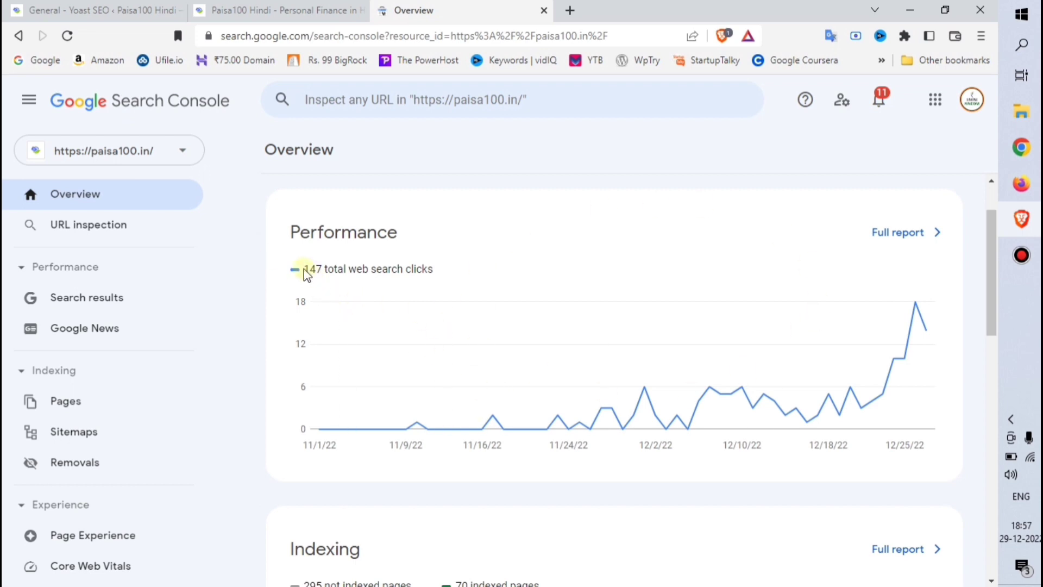
drag(303, 269, 464, 272)
click(475, 269)
- Open Yoast SEO > General in the WordPress admin and view the Webmaster Tools tab
click(285, 10)
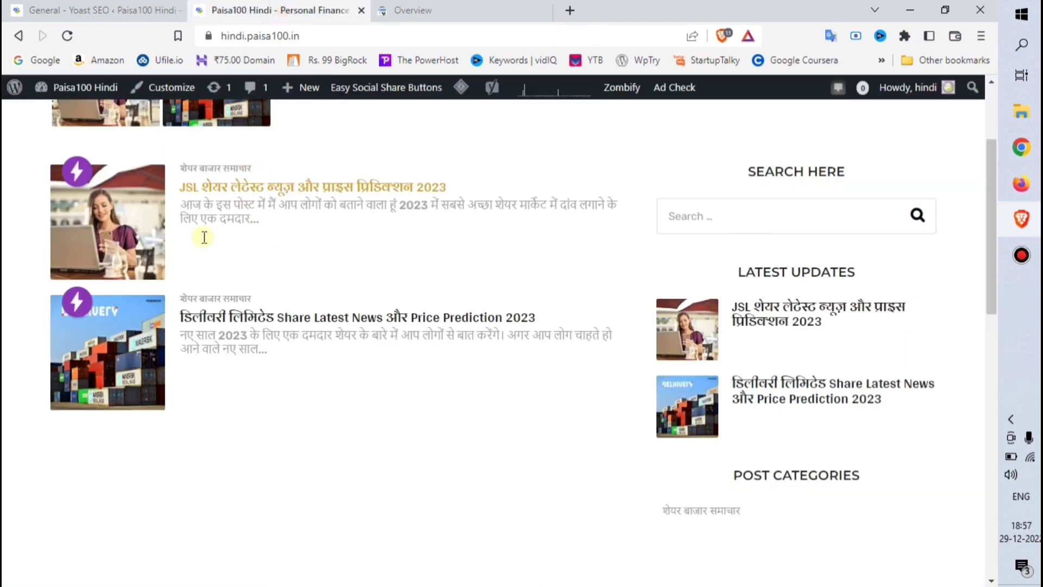
scroll(309, 338, up, 1)
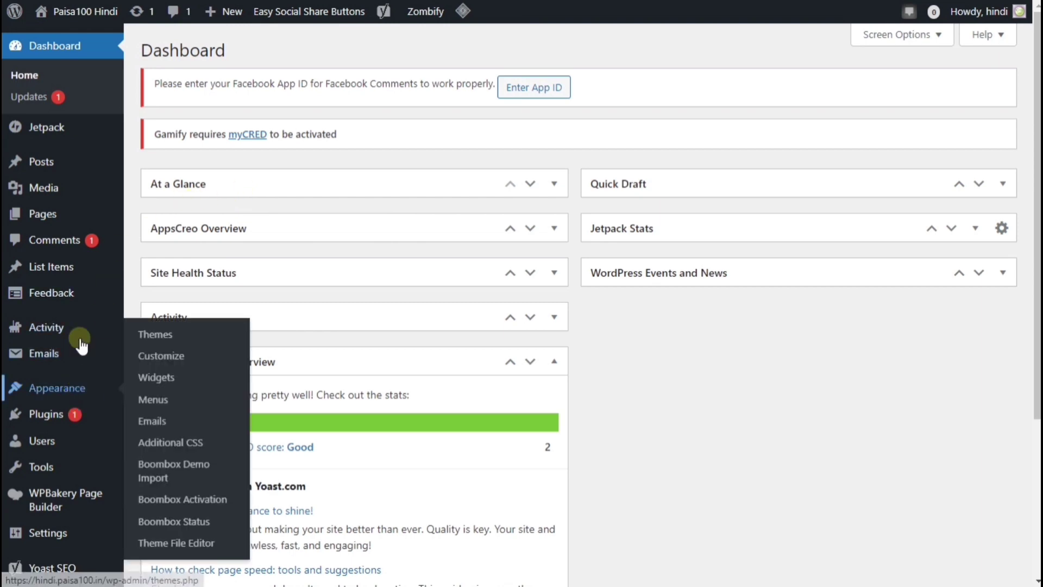
scroll(73, 392, down, 3)
mouse_move(63, 417)
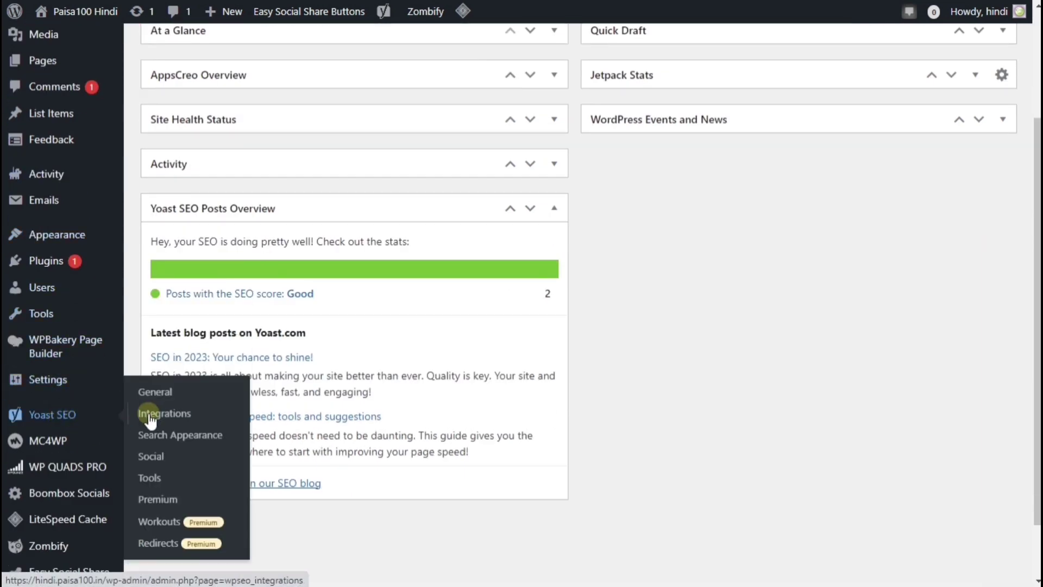
click(159, 396)
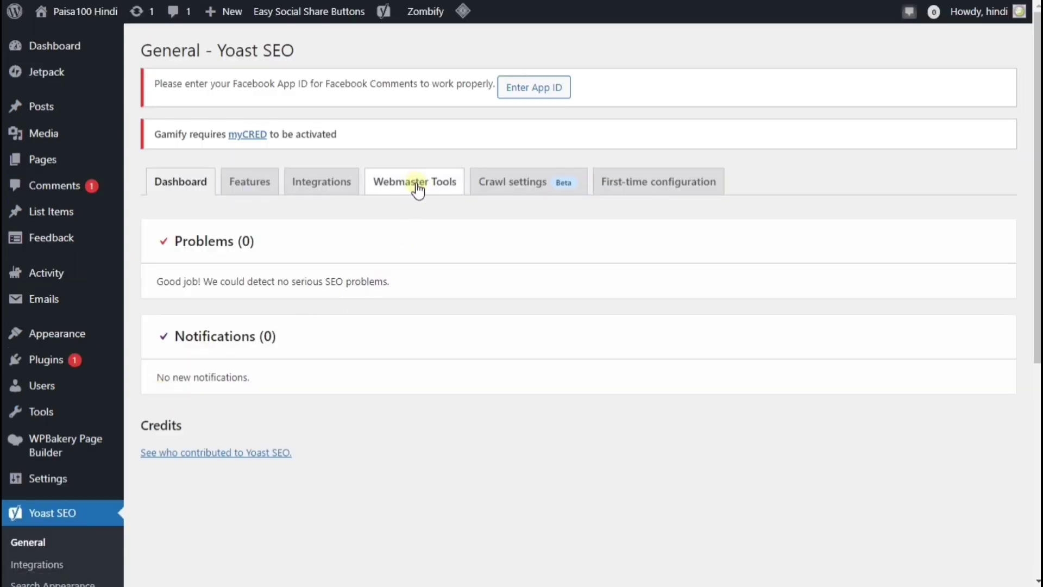
click(409, 185)
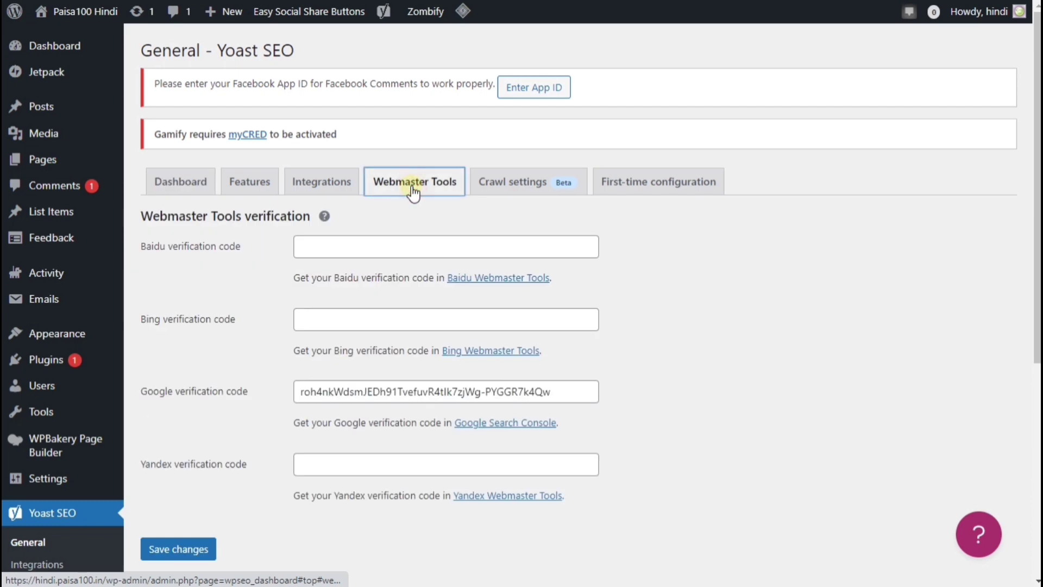
scroll(261, 207, down, 2)
scroll(228, 217, up, 2)
scroll(224, 217, down, 3)
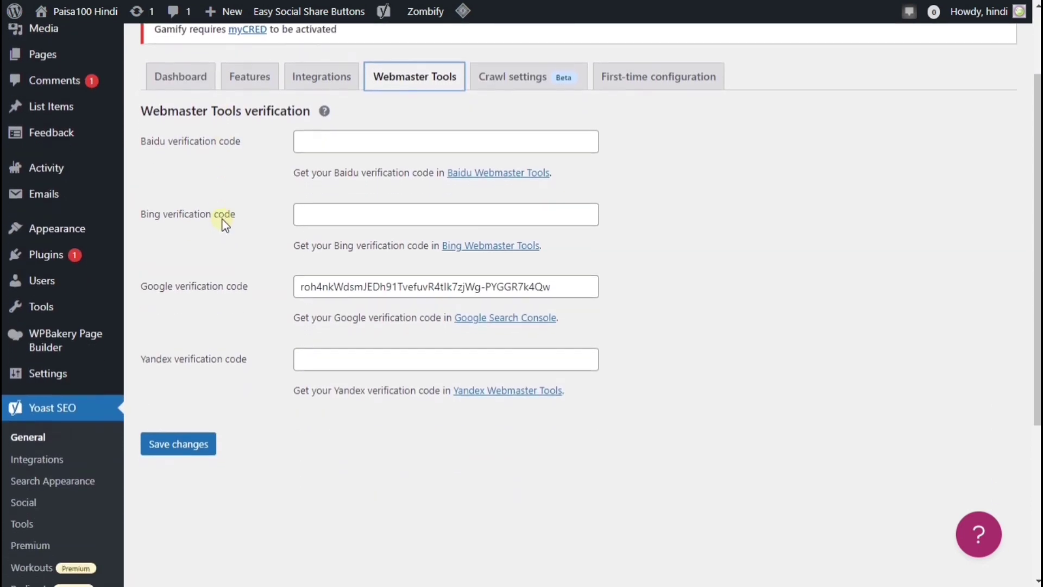
scroll(225, 223, up, 1)
scroll(657, 226, down, 1)
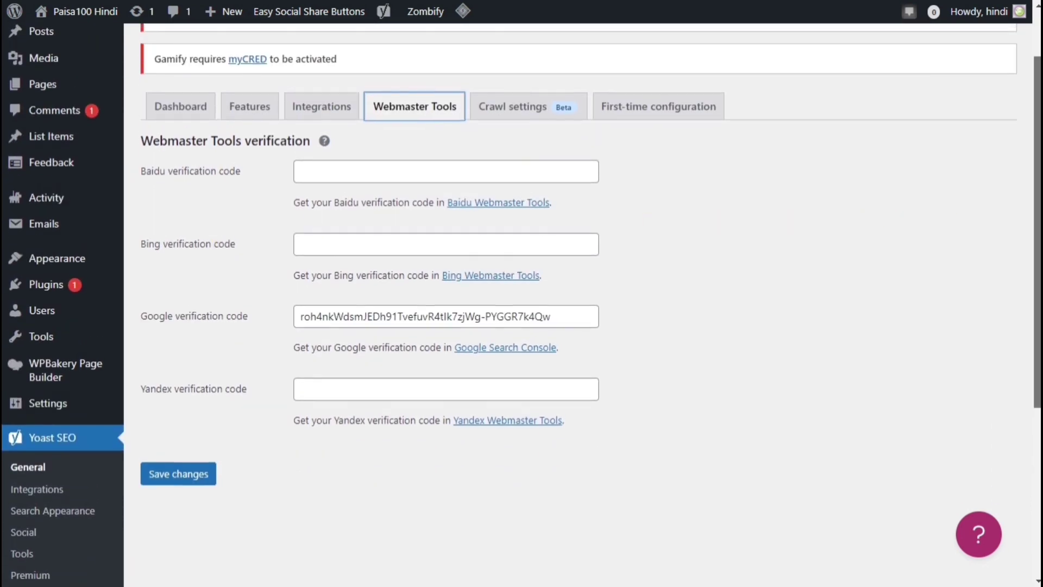
scroll(826, 187, down, 1)
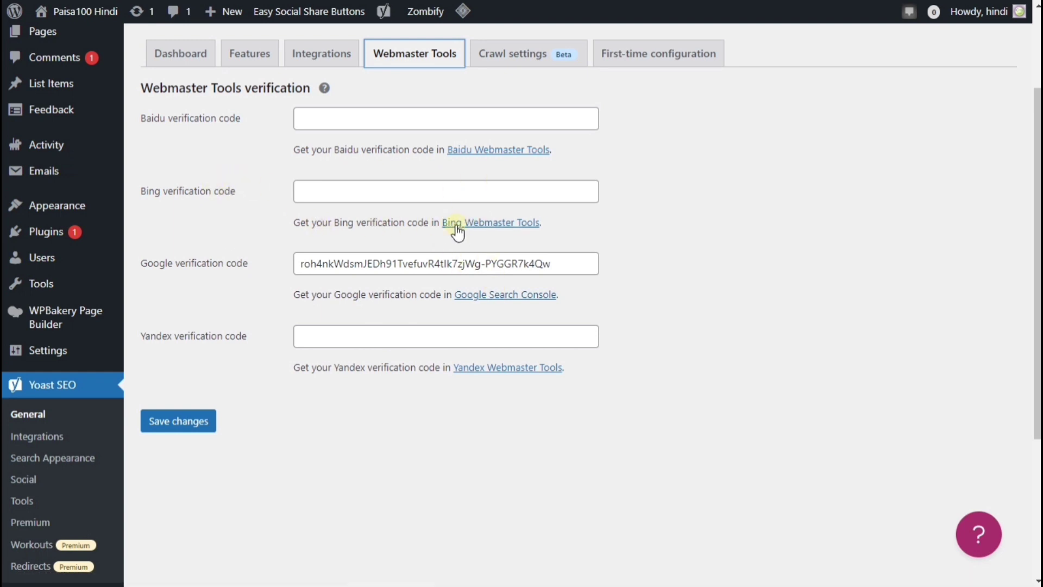
click(509, 223)
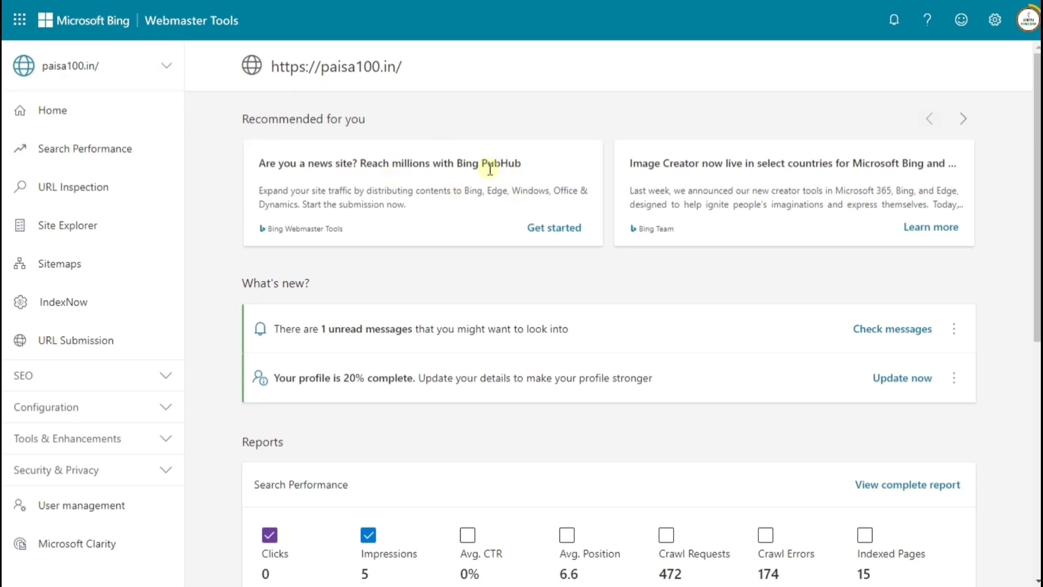
click(164, 65)
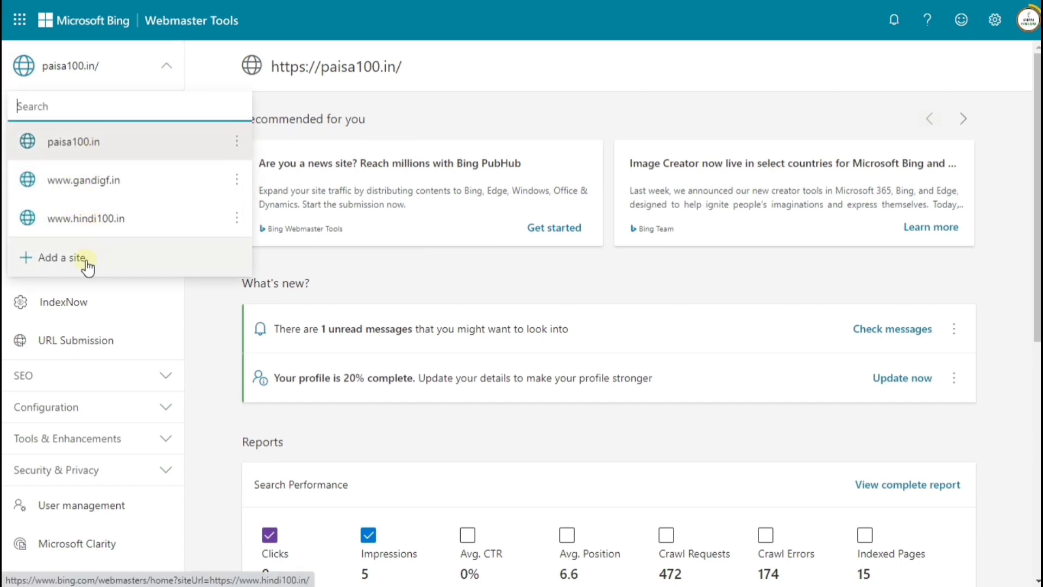
click(70, 263)
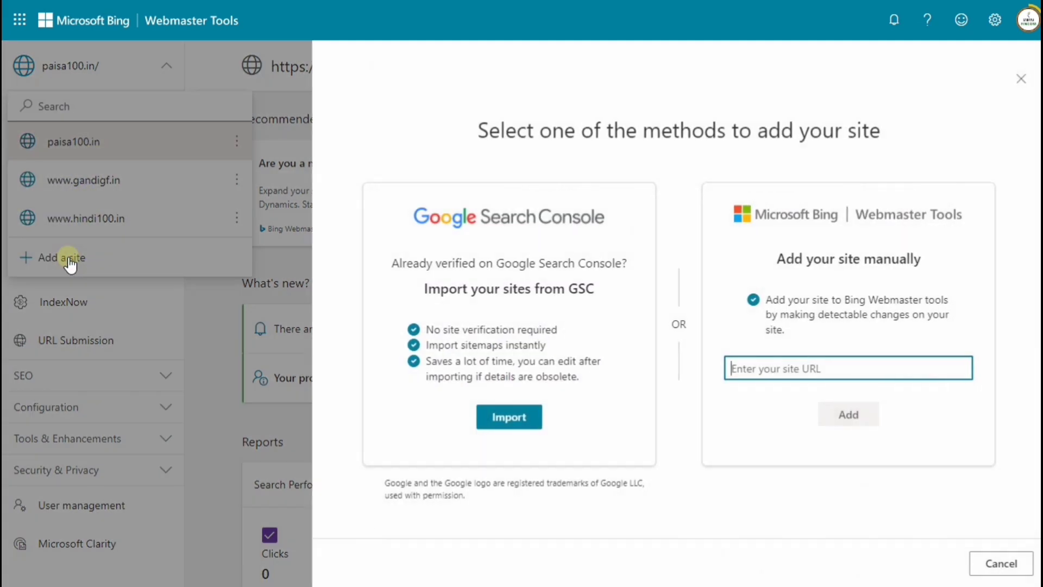
click(782, 380)
right_click(781, 373)
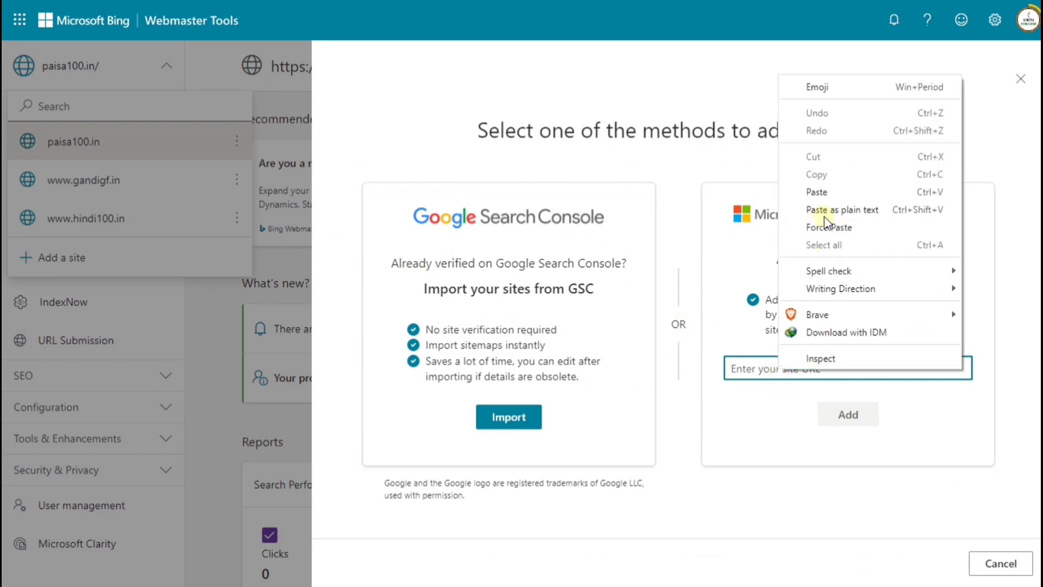
click(817, 192)
drag(835, 372, 968, 372)
click(993, 374)
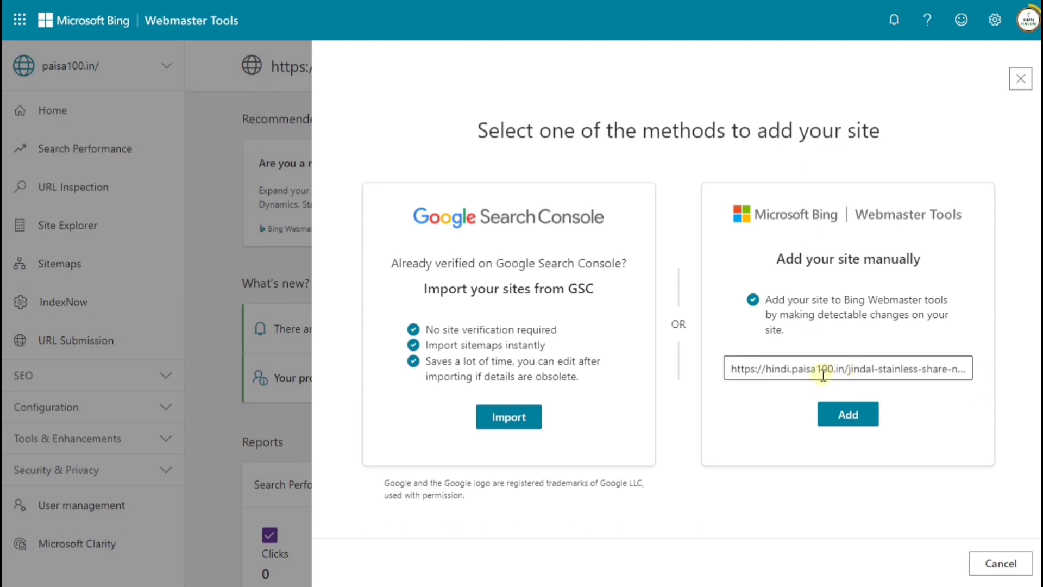
drag(844, 368, 991, 375)
key(BackSpace)
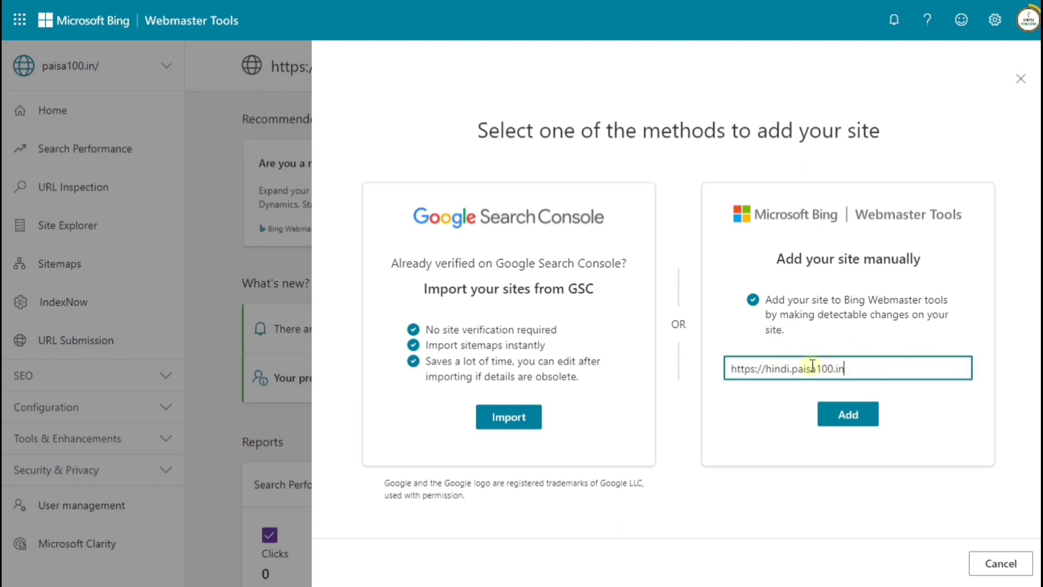
click(832, 419)
click(848, 419)
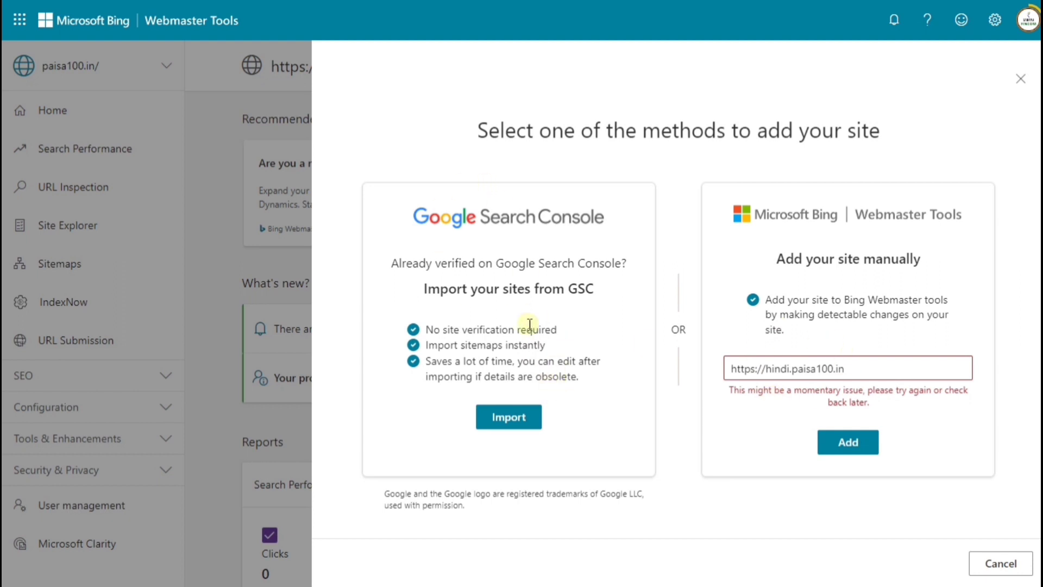
click(507, 420)
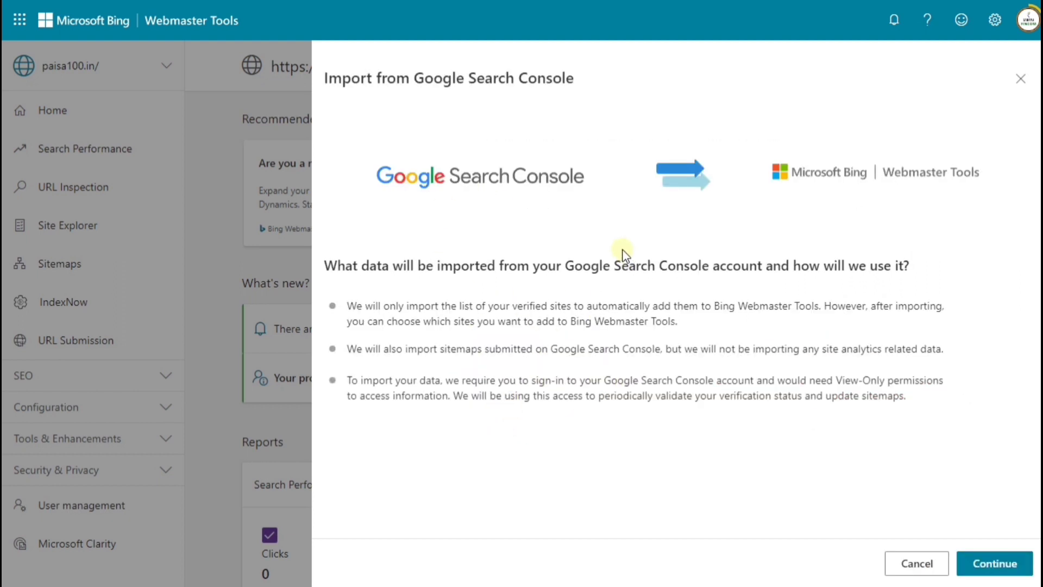
click(968, 564)
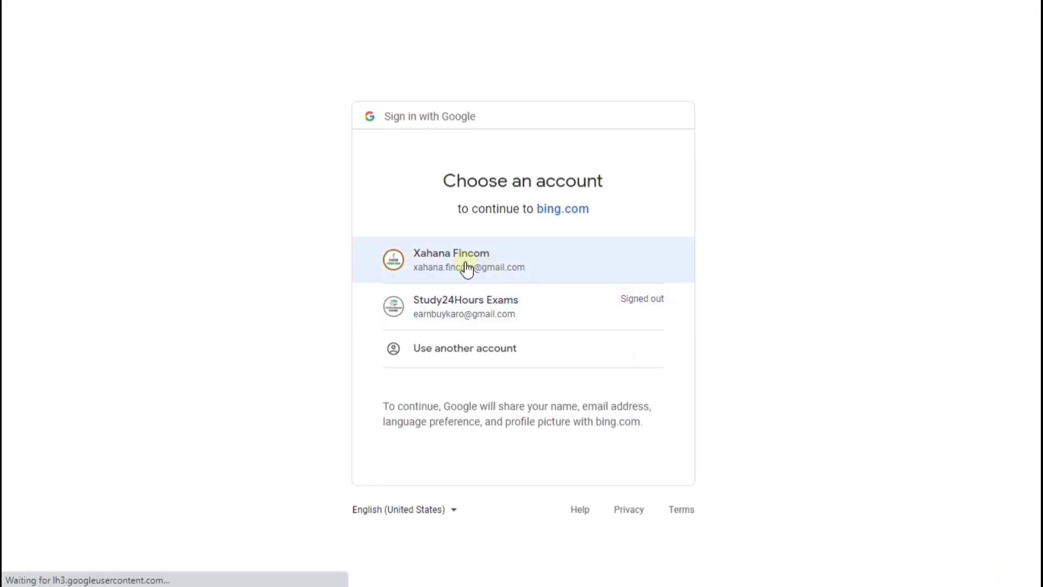
click(465, 267)
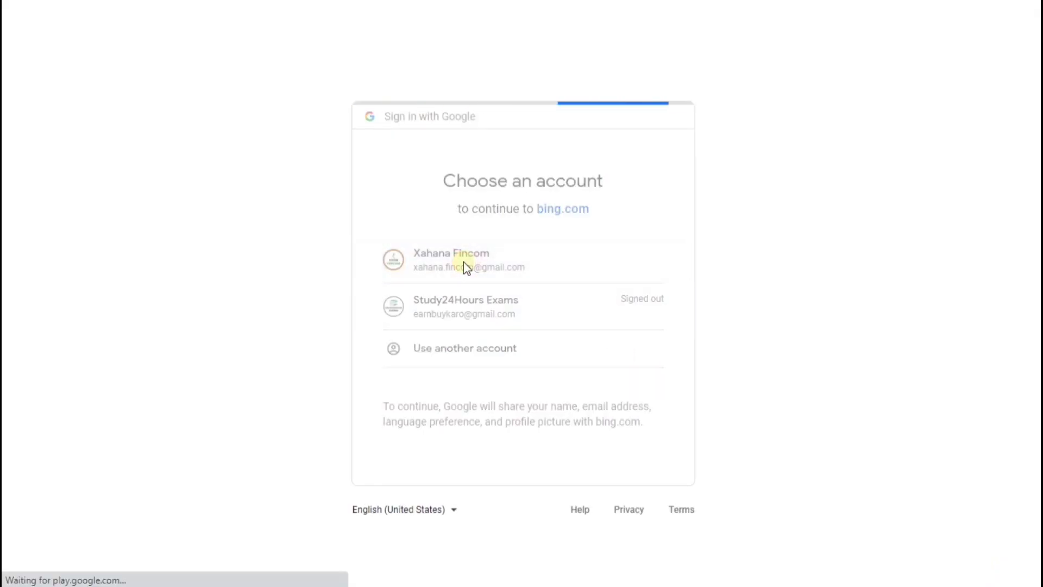
click(594, 464)
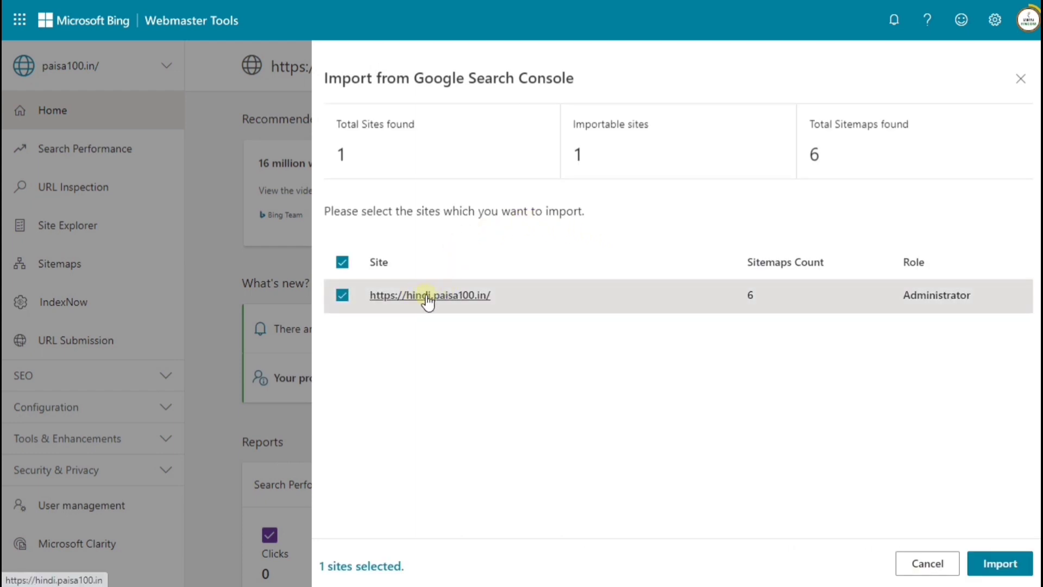
click(1011, 565)
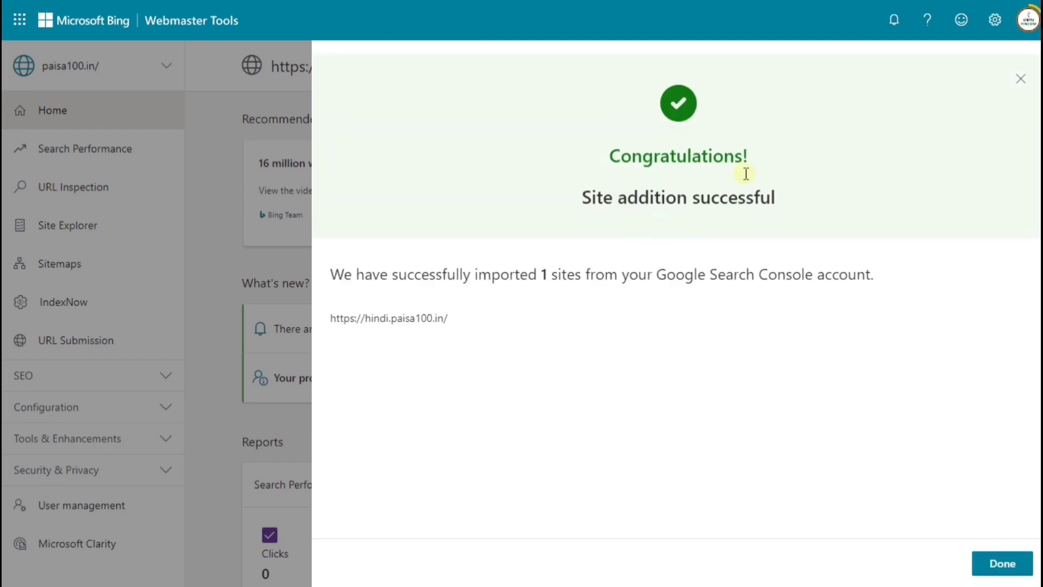
click(1002, 565)
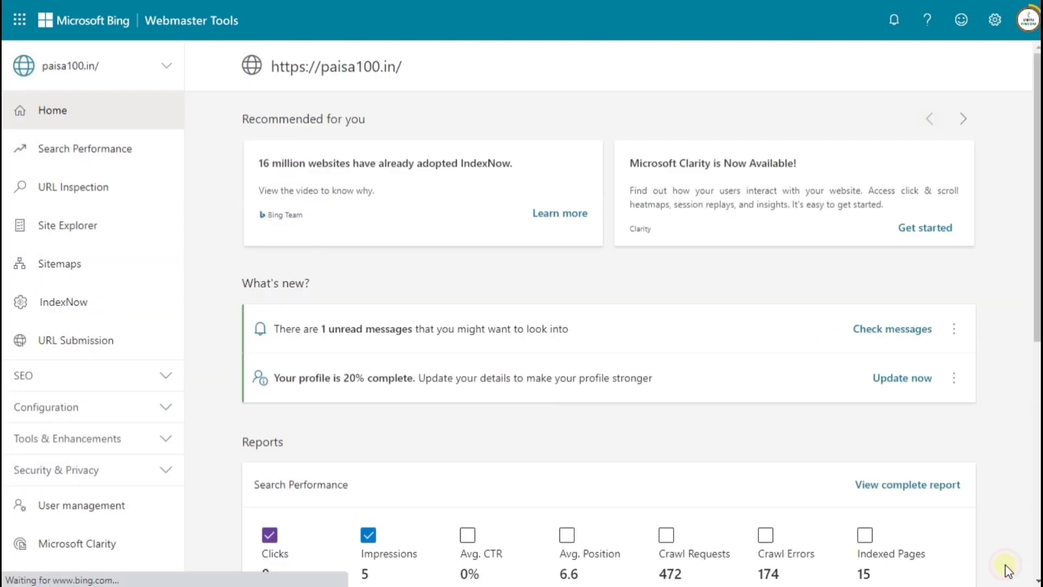
- Select the hindi.paisa100.in site and open its Sitemaps page listing six processing sitemaps
click(133, 69)
click(98, 151)
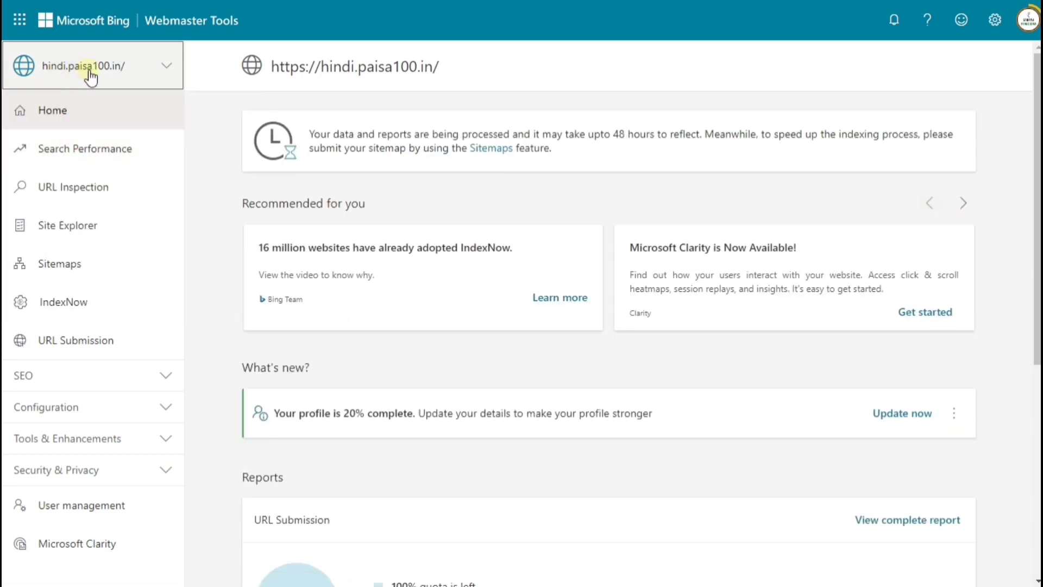
drag(310, 132, 575, 158)
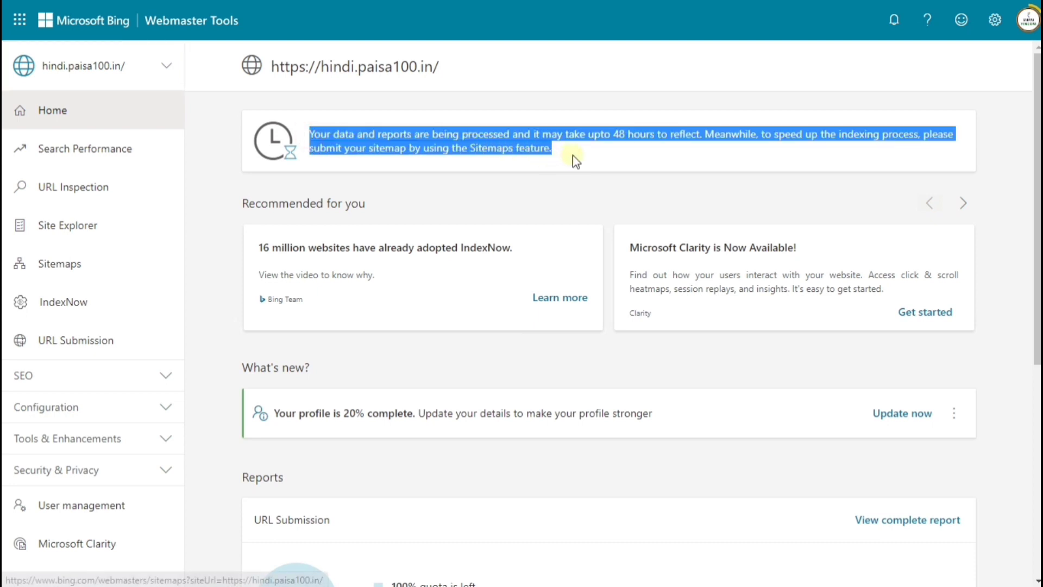
click(593, 155)
scroll(595, 156, down, 1)
scroll(595, 156, down, 4)
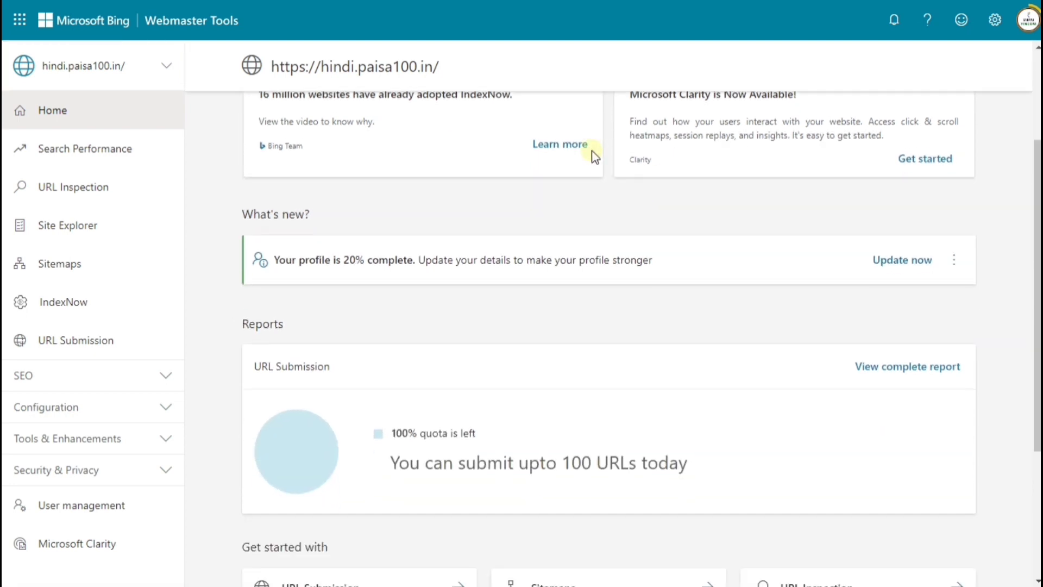
scroll(595, 156, up, 5)
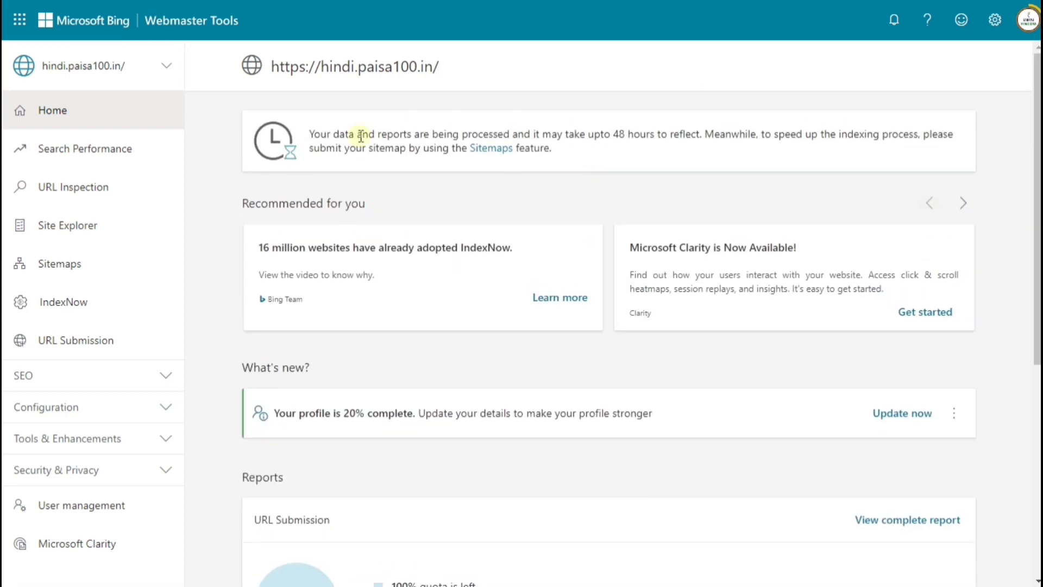
click(77, 342)
scroll(516, 228, down, 1)
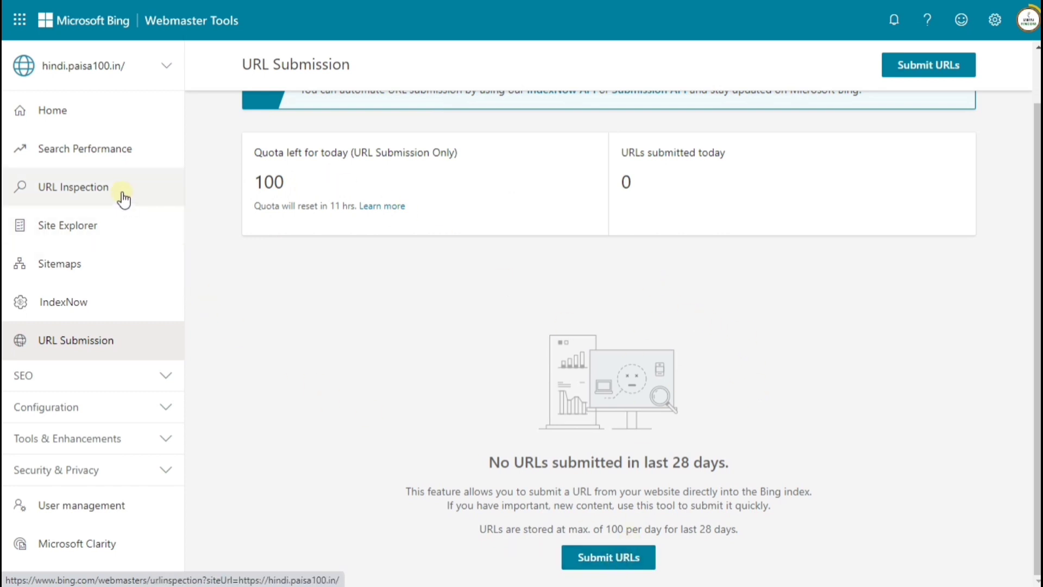
click(57, 266)
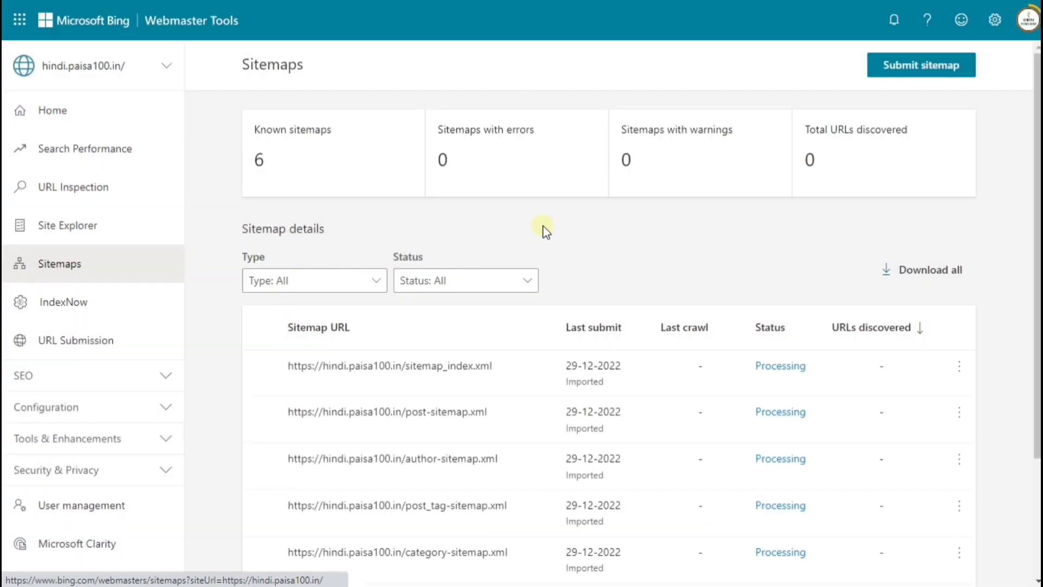
- Scroll through the Sitemaps table, then go back to the Home overview
scroll(546, 233, down, 2)
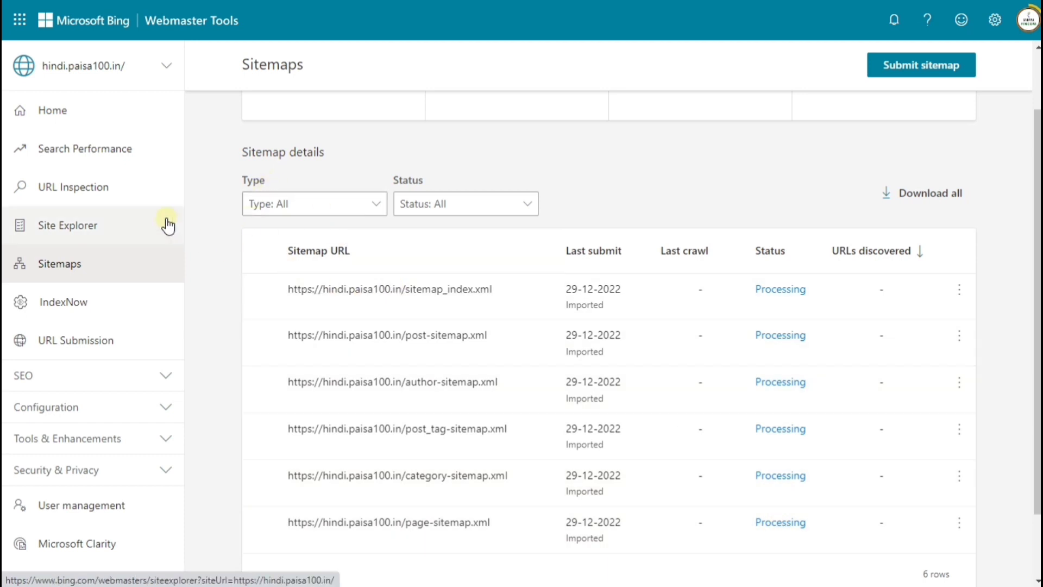
click(81, 112)
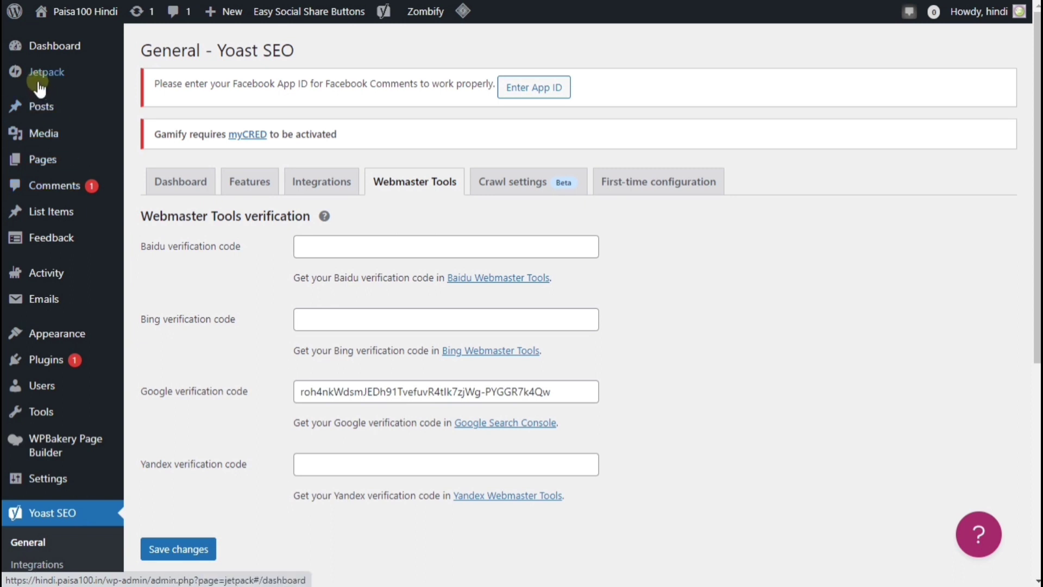
- Go to the WordPress Dashboard Home page from the admin sidebar
mouse_move(34, 44)
click(145, 49)
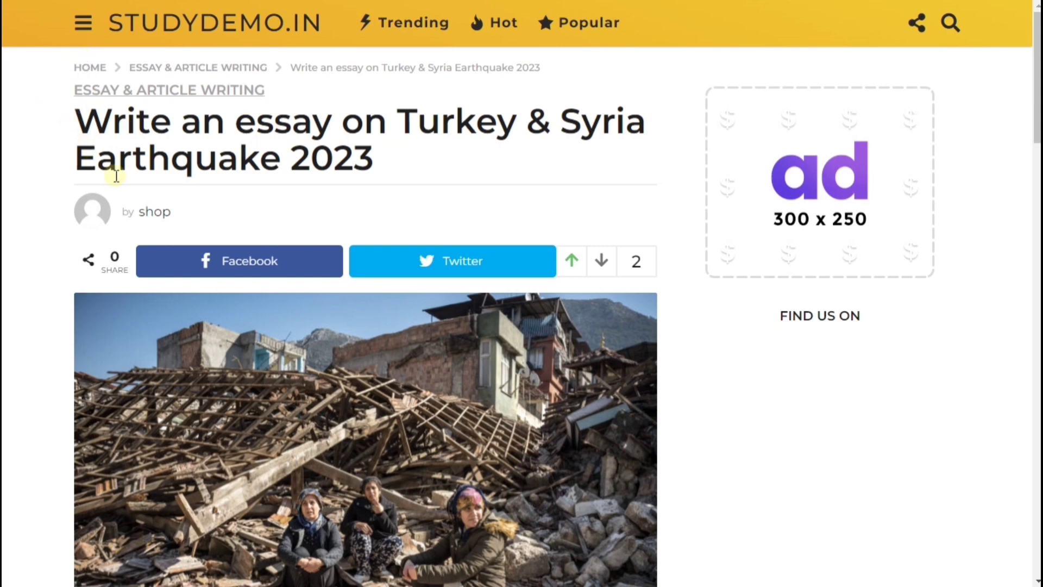
- Scroll through the Turkey & Syria Earthquake 2023 essay, briefly selecting words in its heading
scroll(177, 214, down, 10)
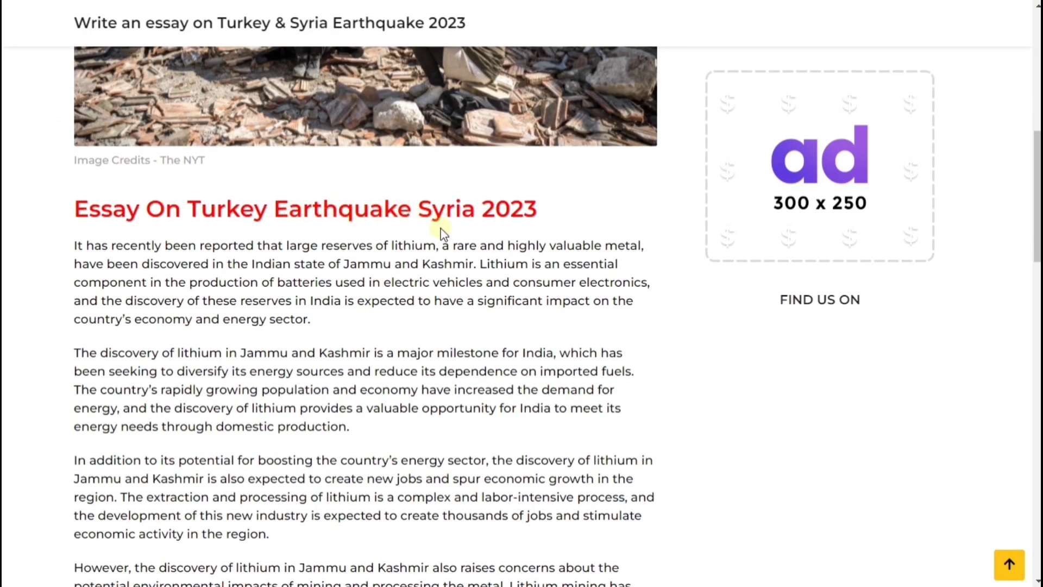
drag(414, 209, 557, 223)
click(262, 217)
scroll(262, 217, down, 8)
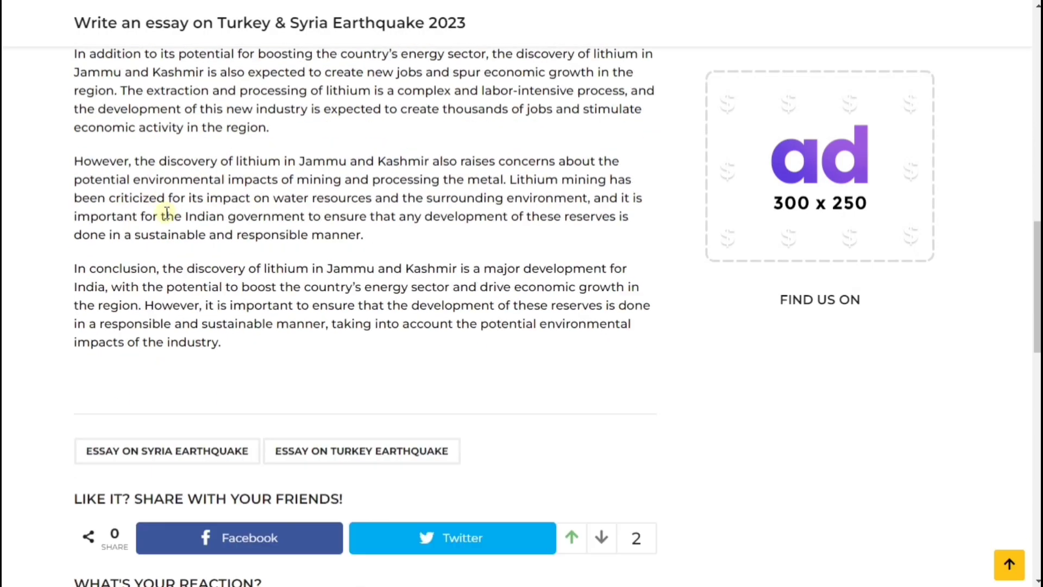
scroll(252, 229, up, 17)
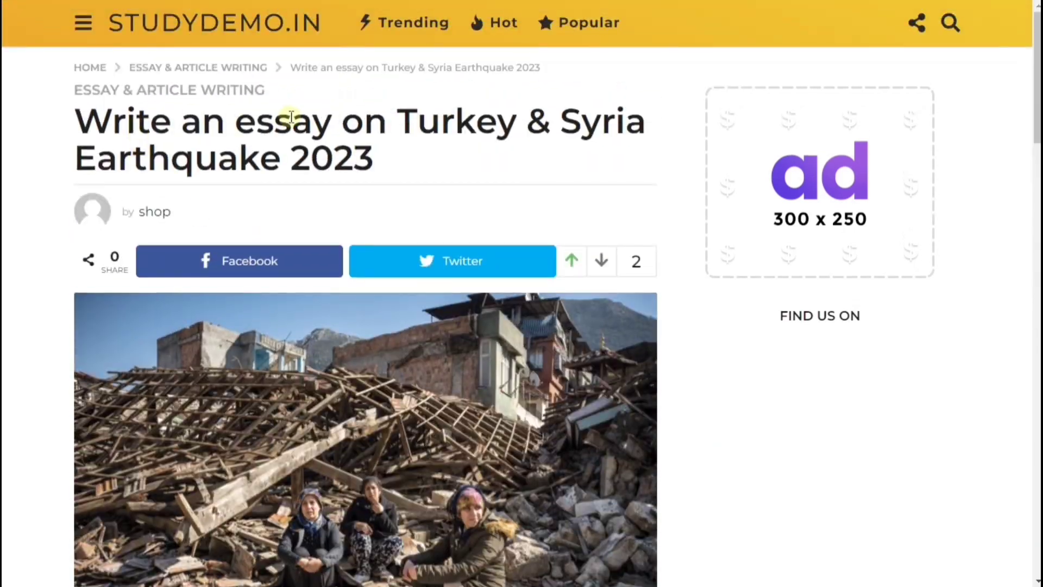
drag(302, 122, 168, 125)
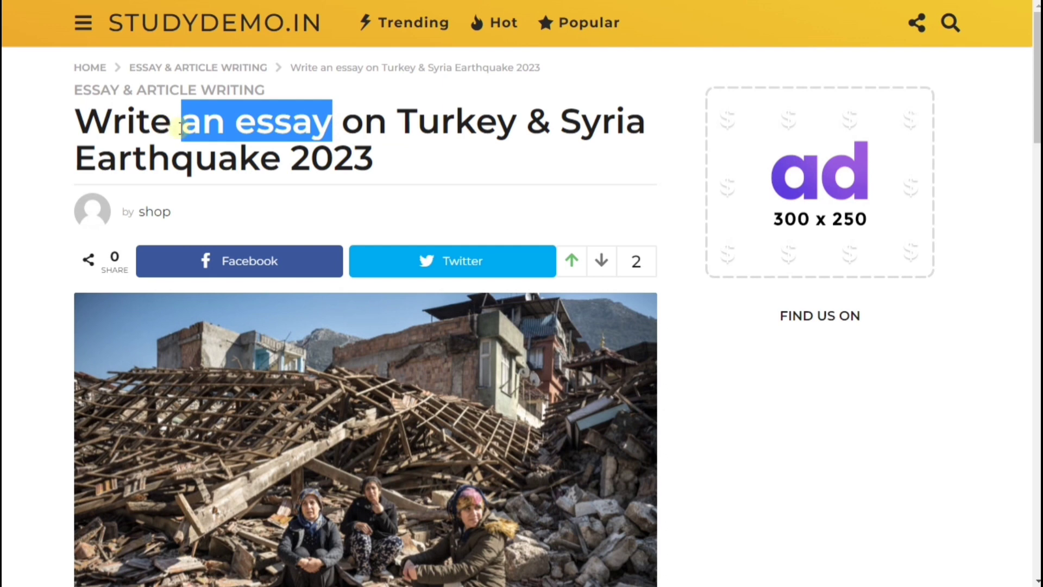
click(386, 133)
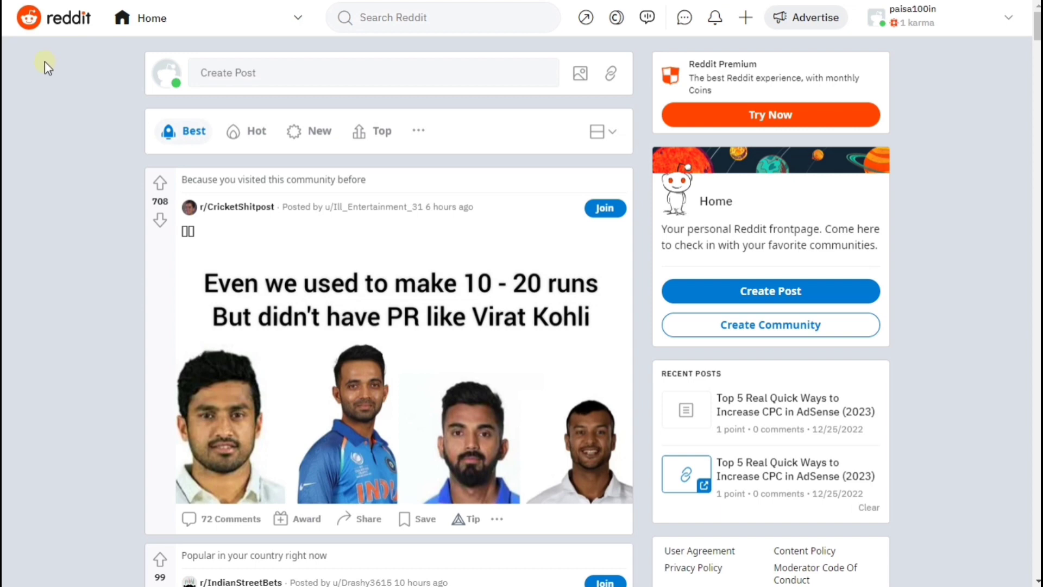
- Start a new Reddit post on your own profile and paste the essay title as its title
click(745, 19)
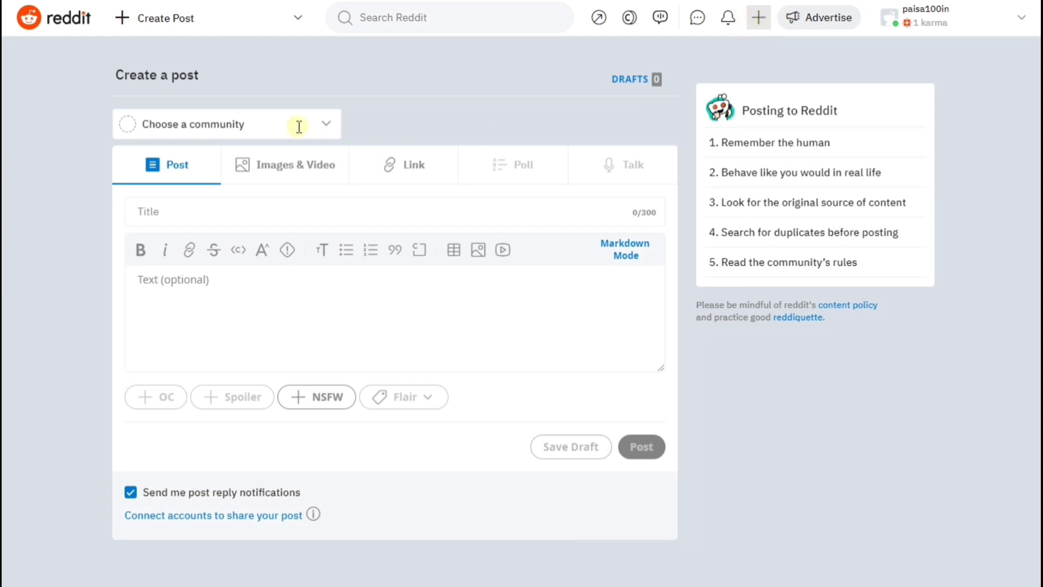
click(328, 128)
click(212, 185)
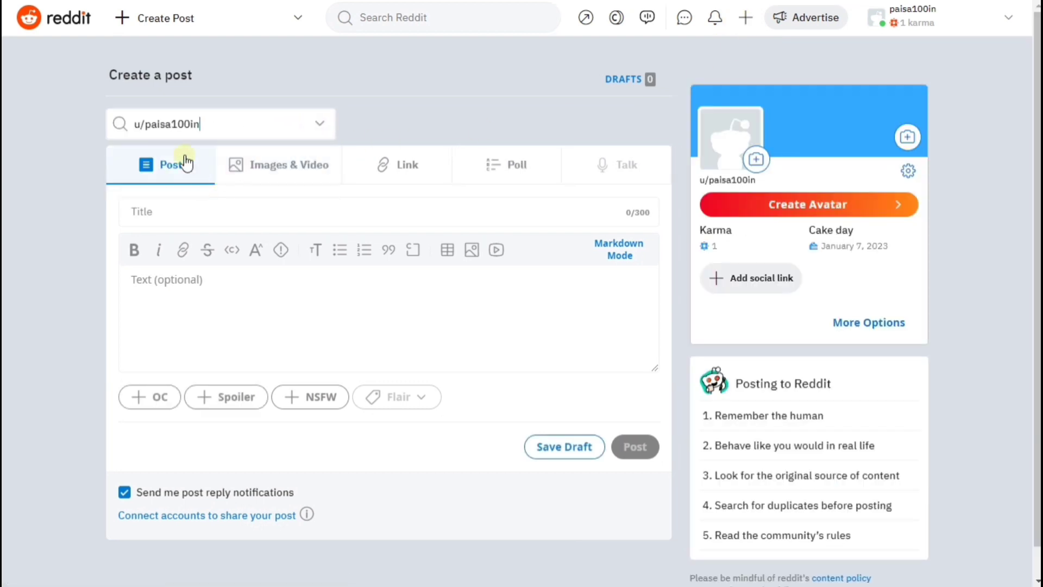
click(81, 175)
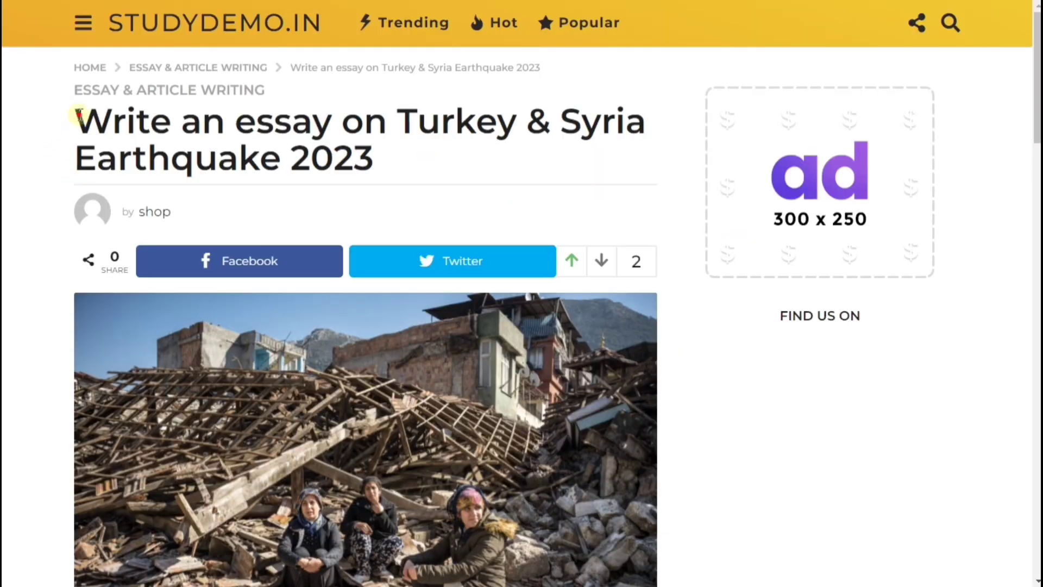
drag(77, 114, 414, 154)
key(ctrl+c)
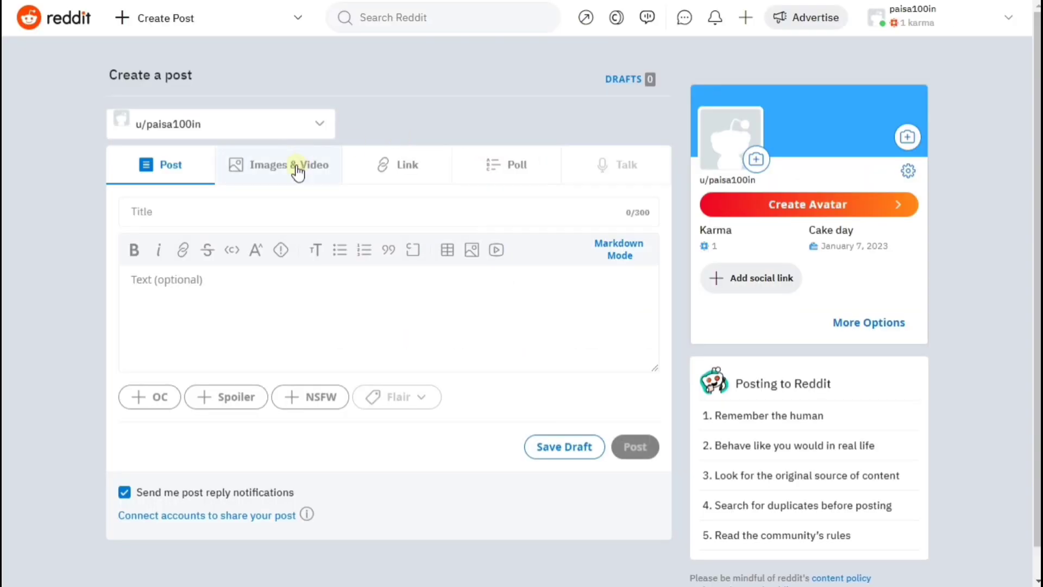
click(165, 210)
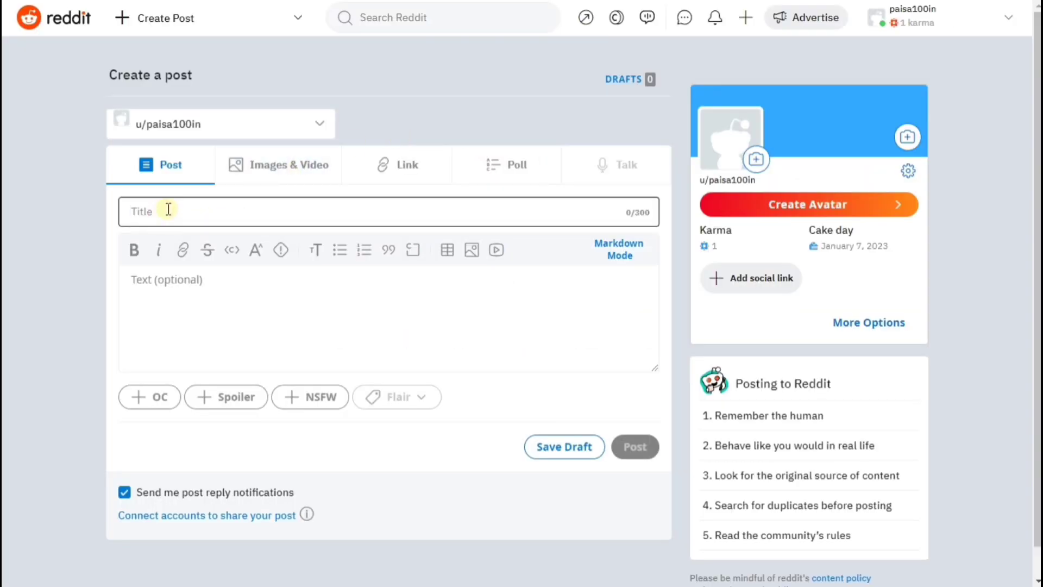
key(ctrl+v)
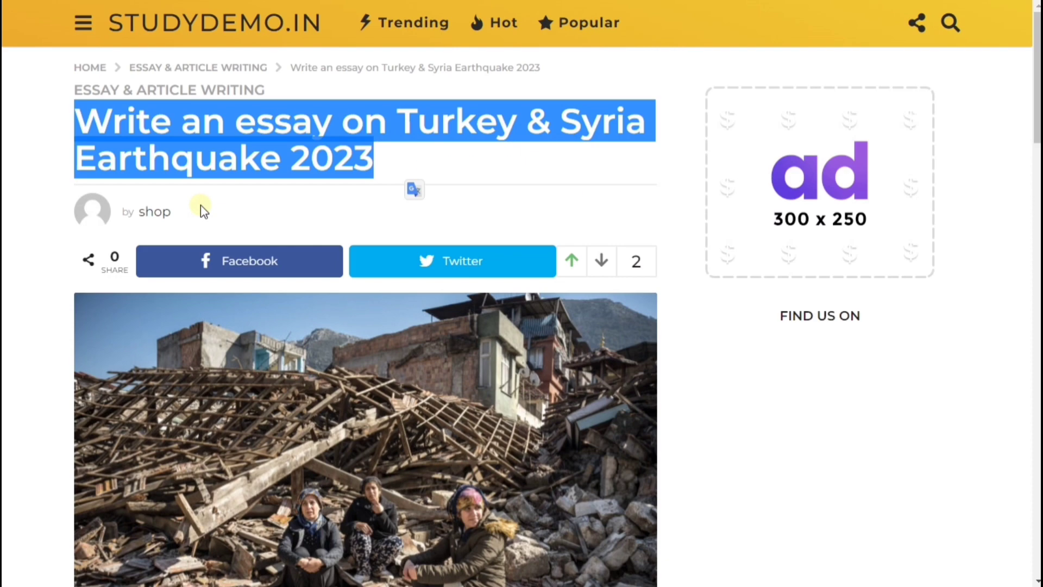
- Paste the essay's first paragraph into the post body and remove its leading space
scroll(190, 198, down, 3)
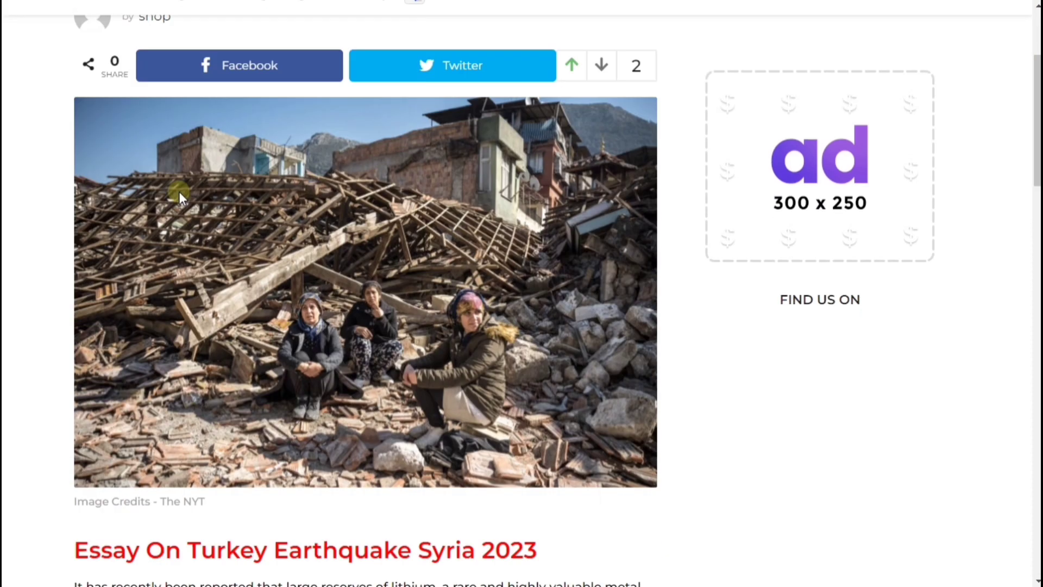
scroll(179, 193, down, 6)
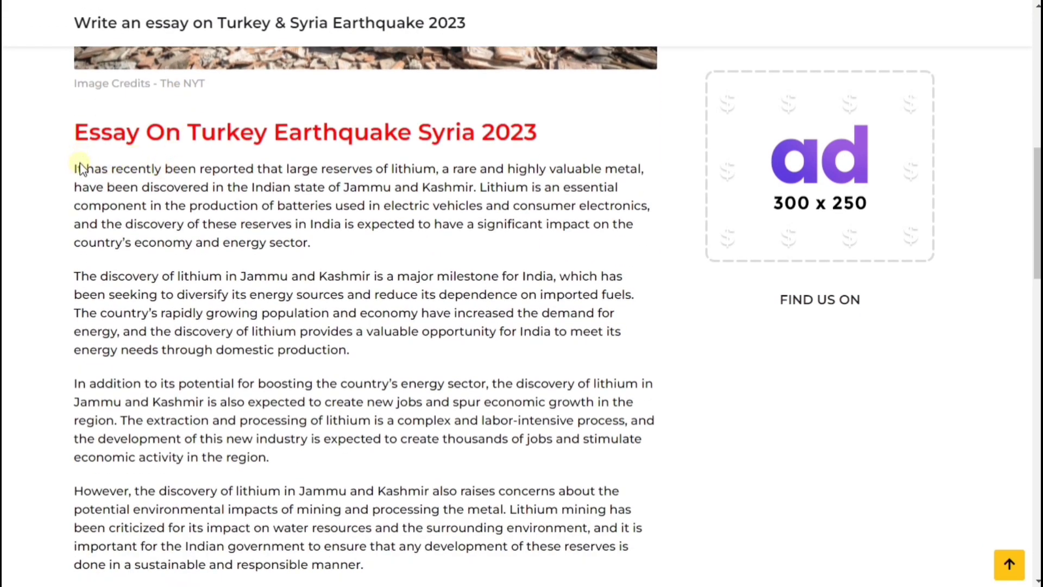
drag(73, 170, 312, 239)
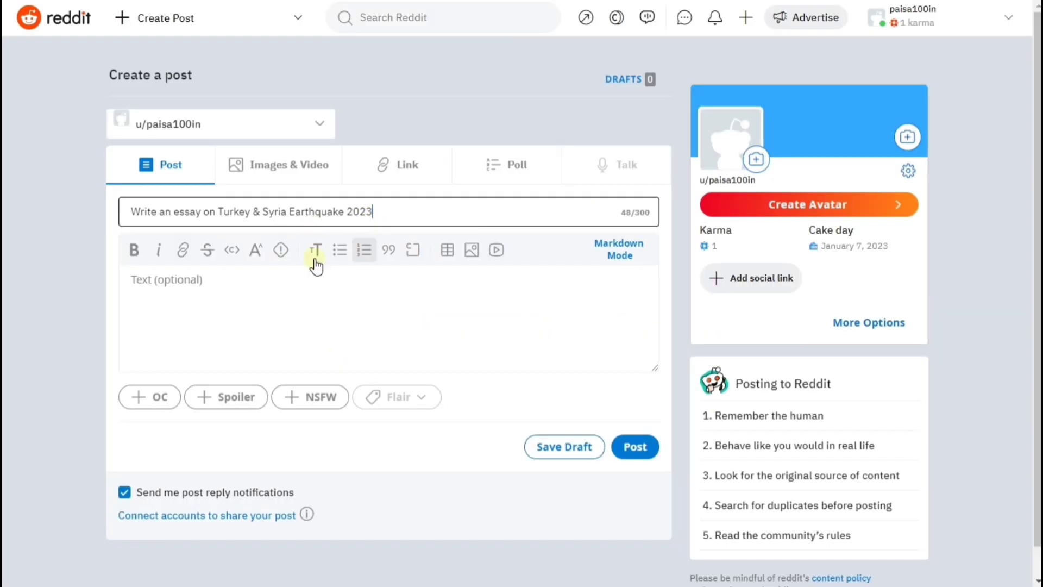
click(211, 282)
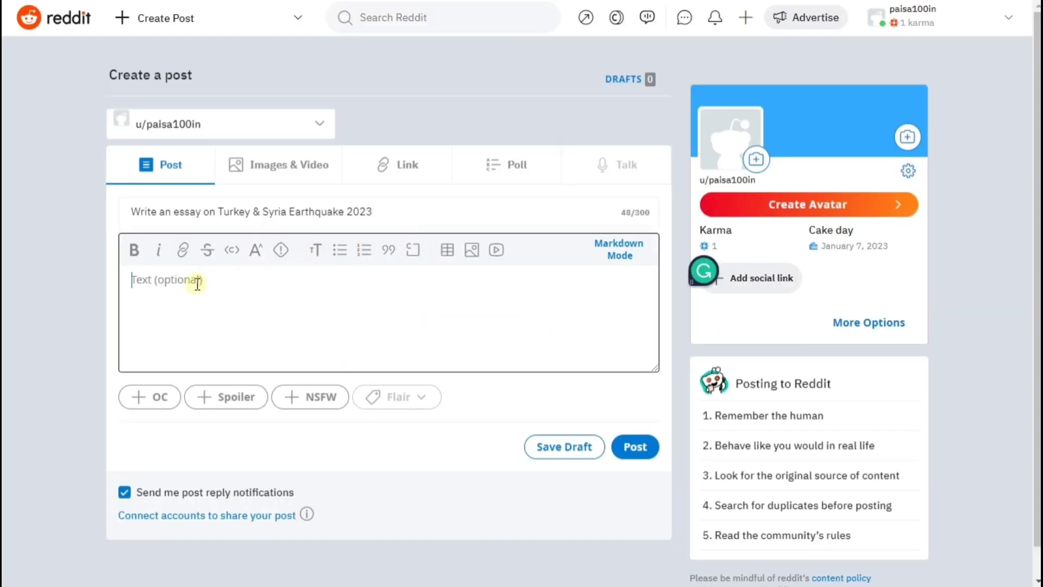
key(ctrl+v)
click(134, 279)
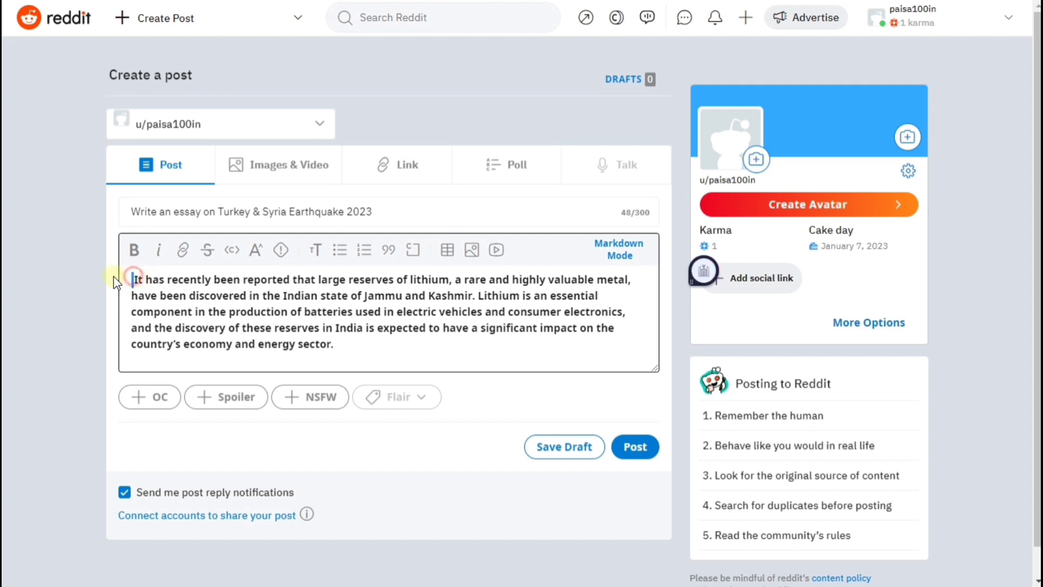
key(BackSpace)
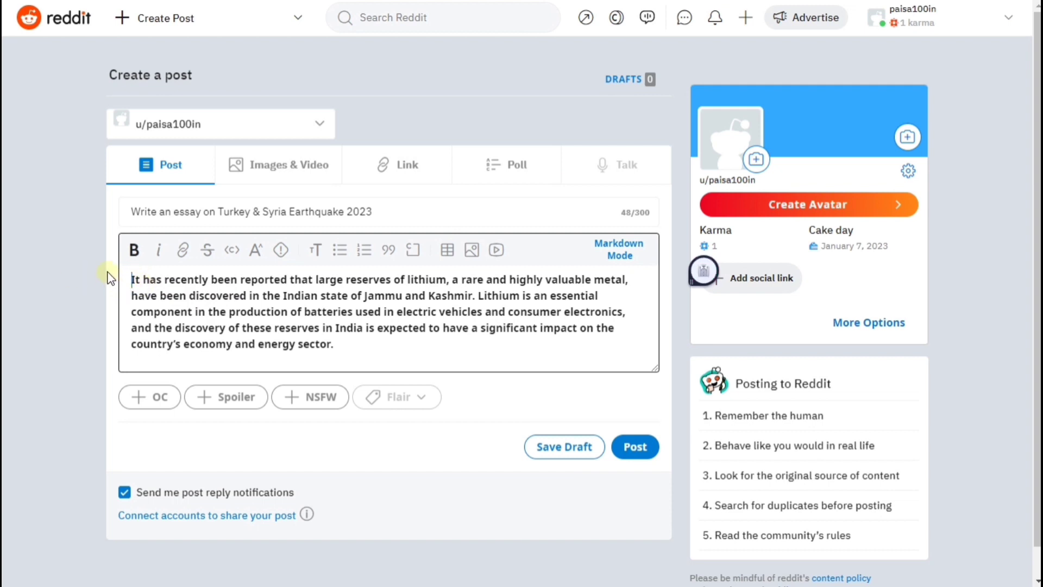
click(108, 277)
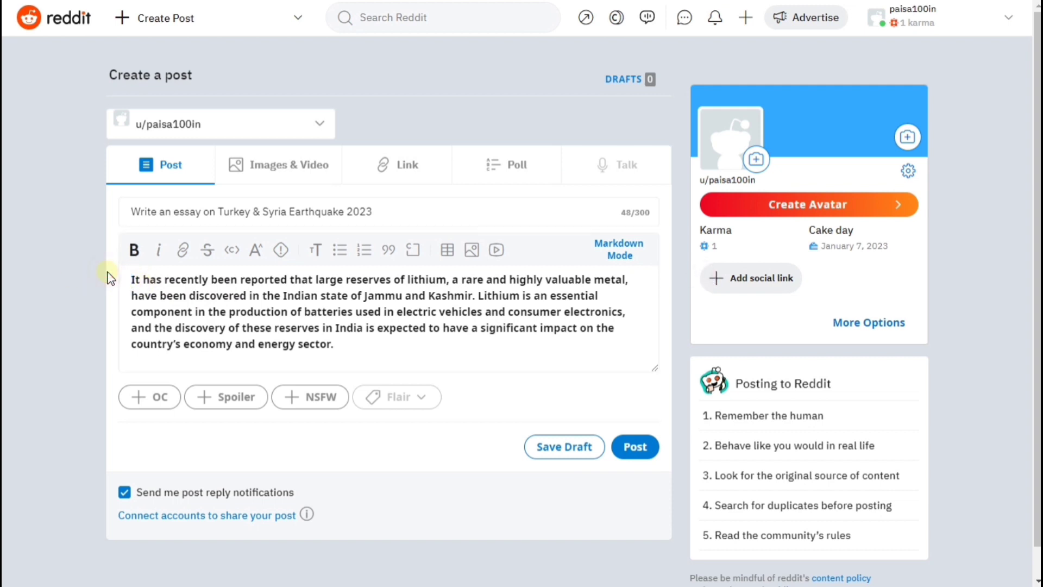
- Make it a link post to shop.paisa100.in/essay-turkey-earthquake-2023/ and try publishing
click(420, 180)
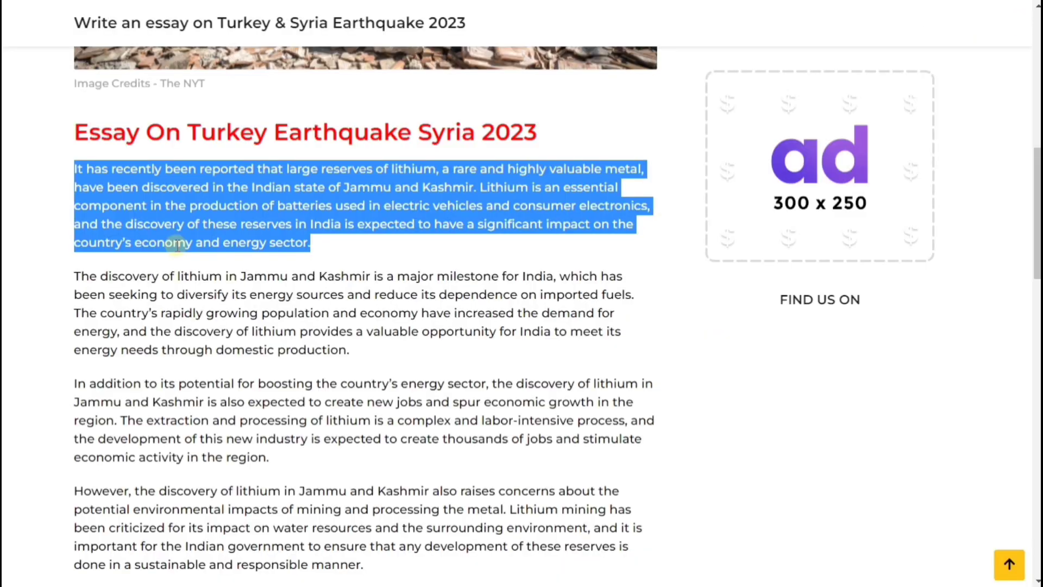
scroll(176, 243, up, 1)
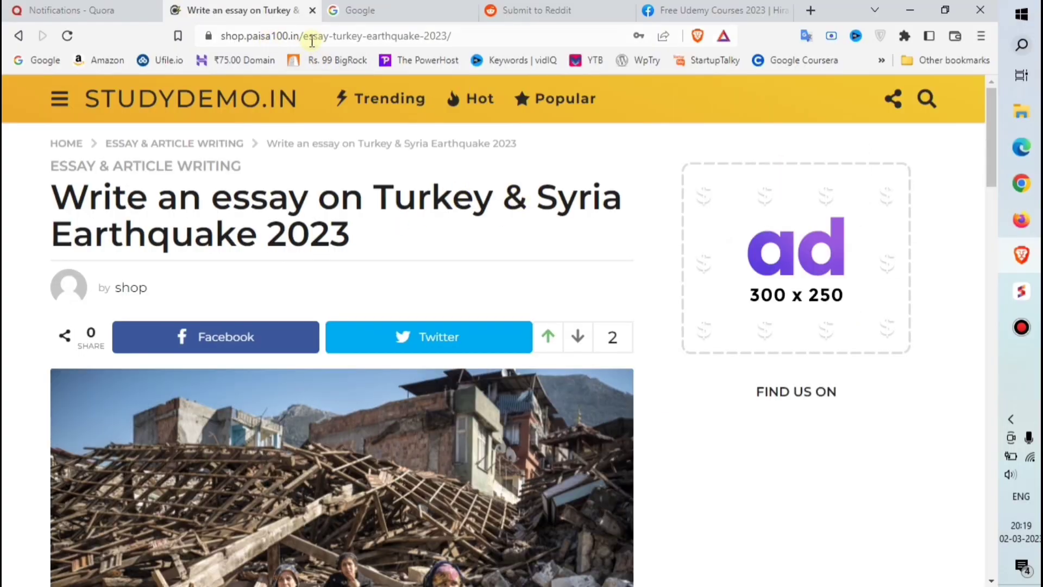
click(312, 39)
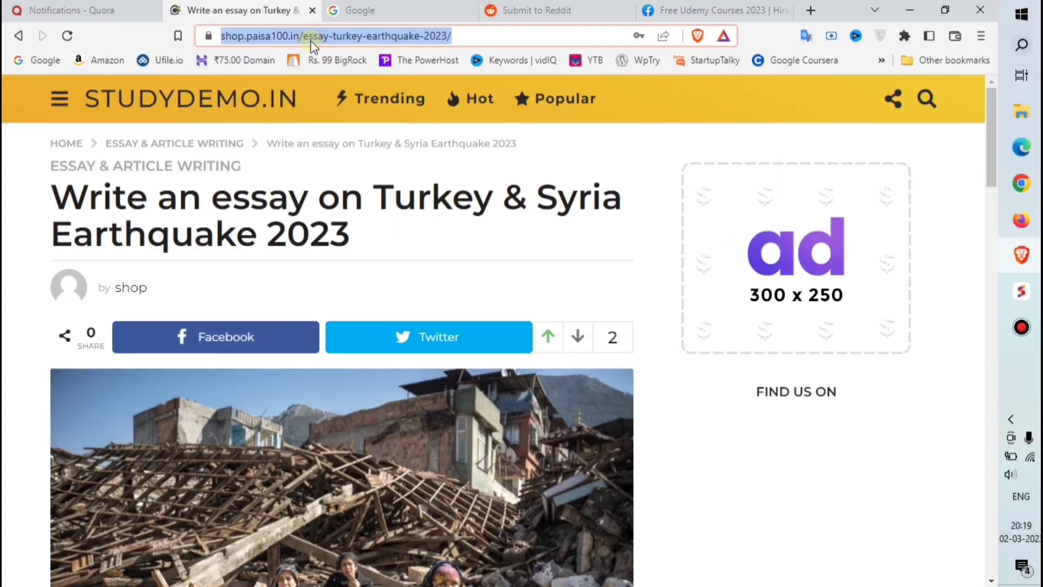
key(F11)
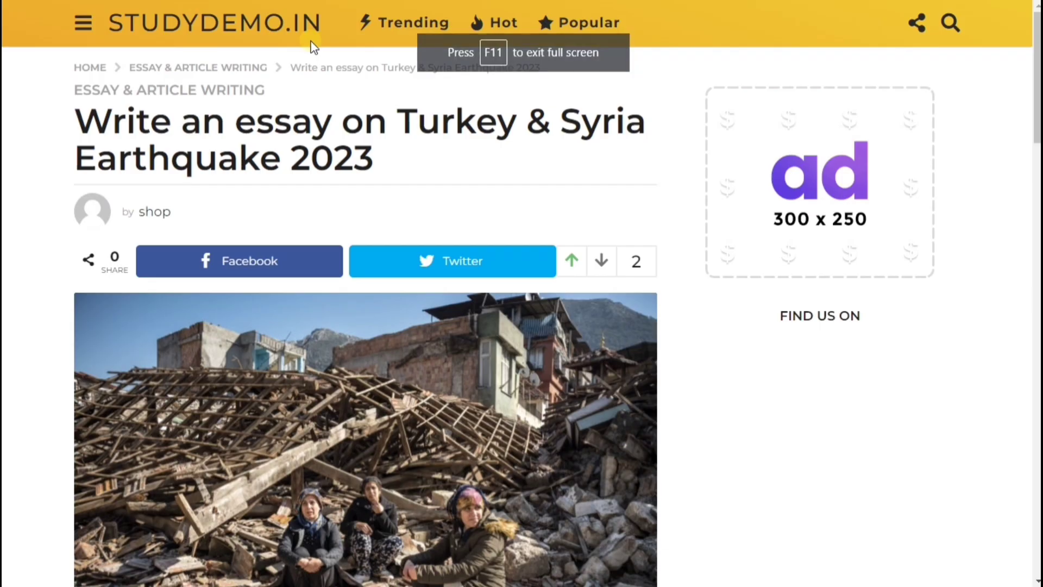
key(ctrl+Tab)
key(ctrl+Tab)
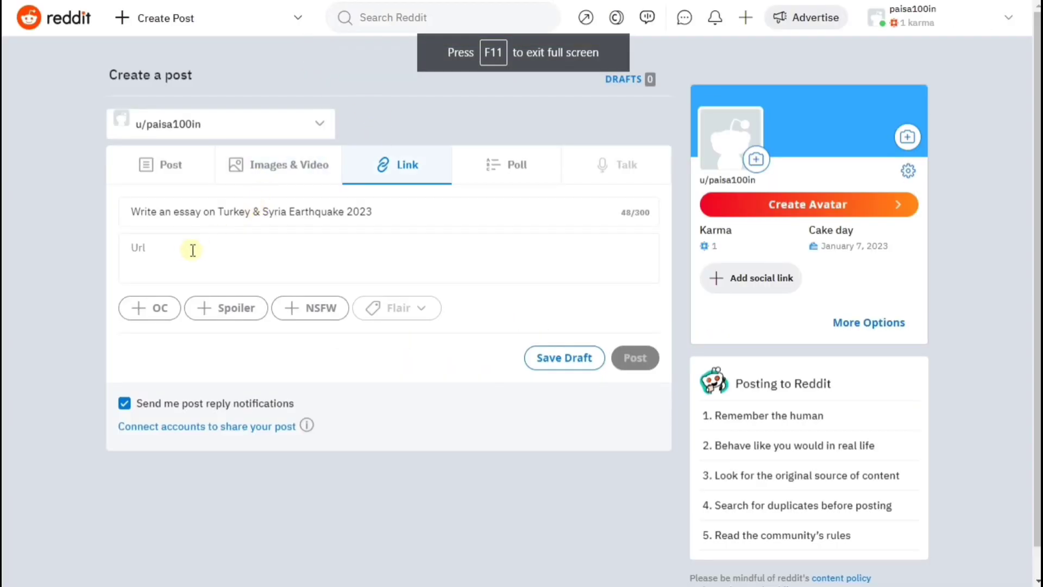
click(186, 250)
key(ctrl+v)
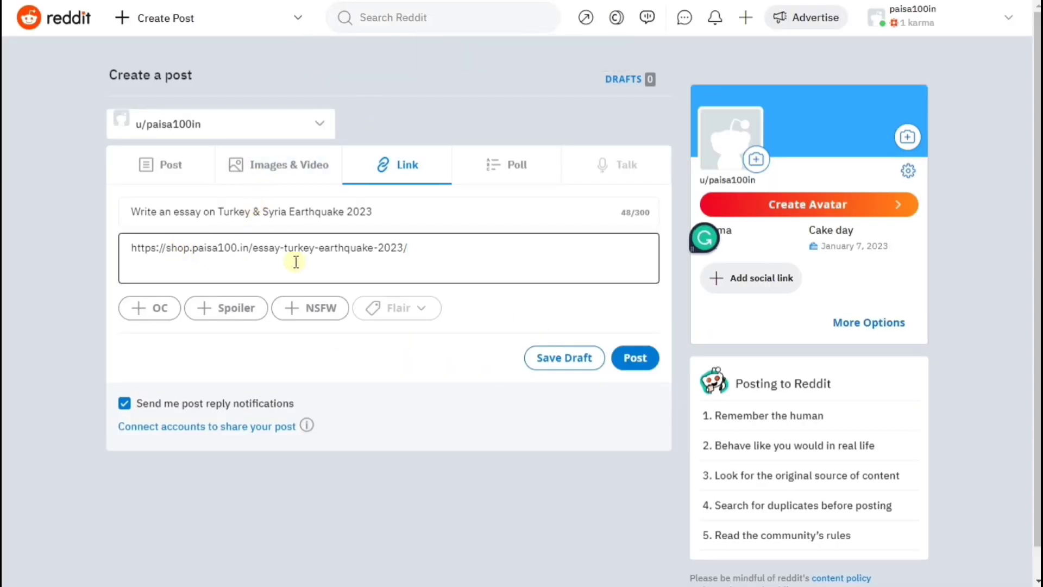
drag(373, 213, 128, 210)
click(94, 216)
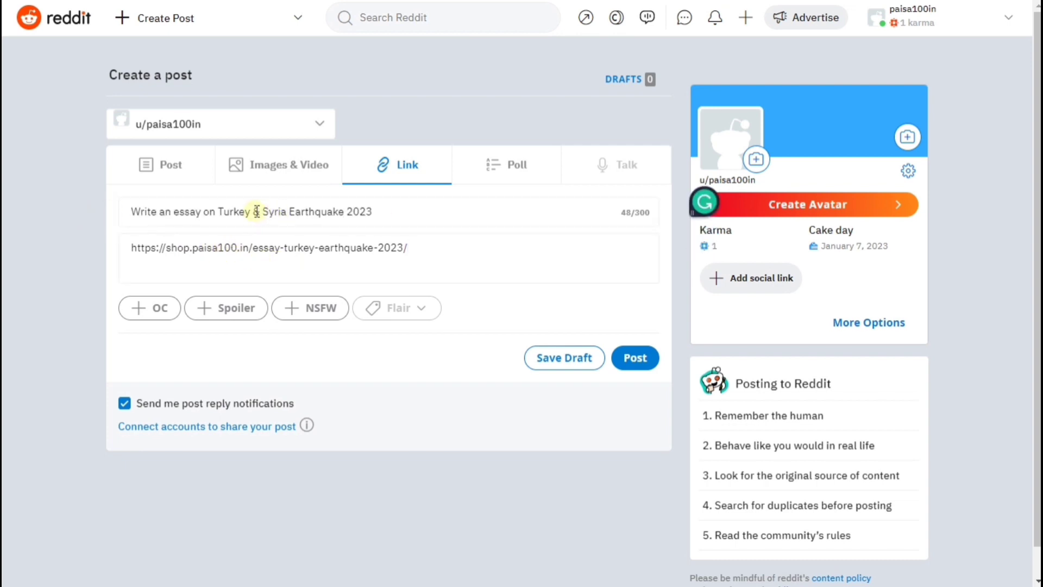
click(630, 358)
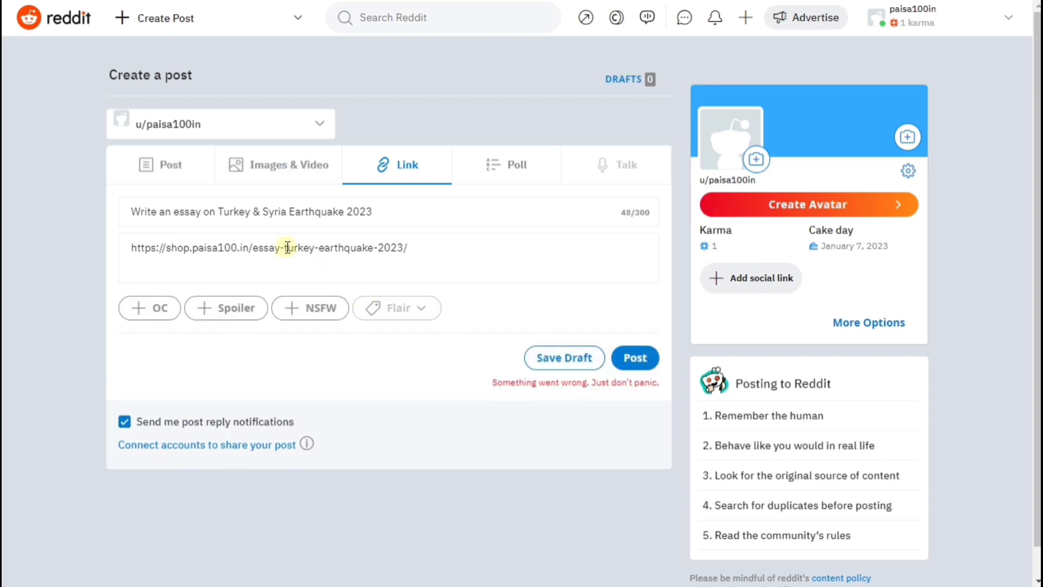
- Cut the lithium paragraph from the text body, resubmit the link post, and mark it OC
click(180, 180)
drag(336, 345, 124, 285)
right_click(224, 282)
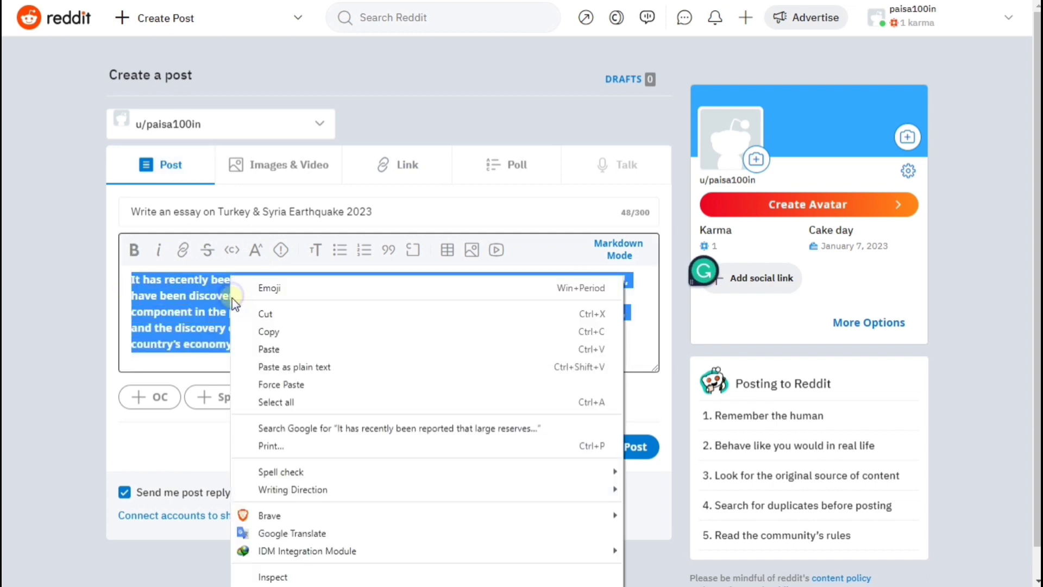
click(272, 312)
click(384, 166)
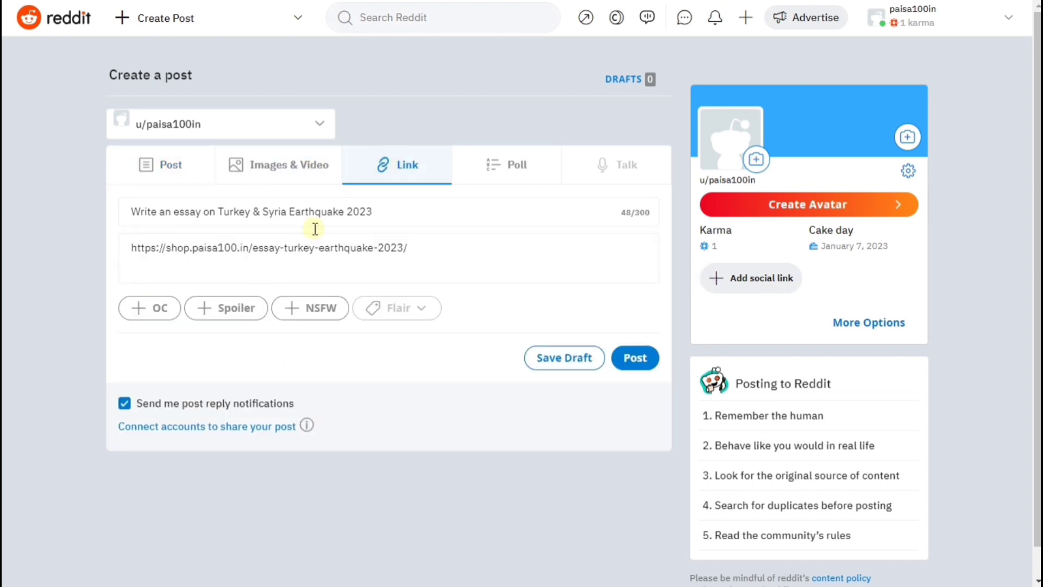
click(635, 357)
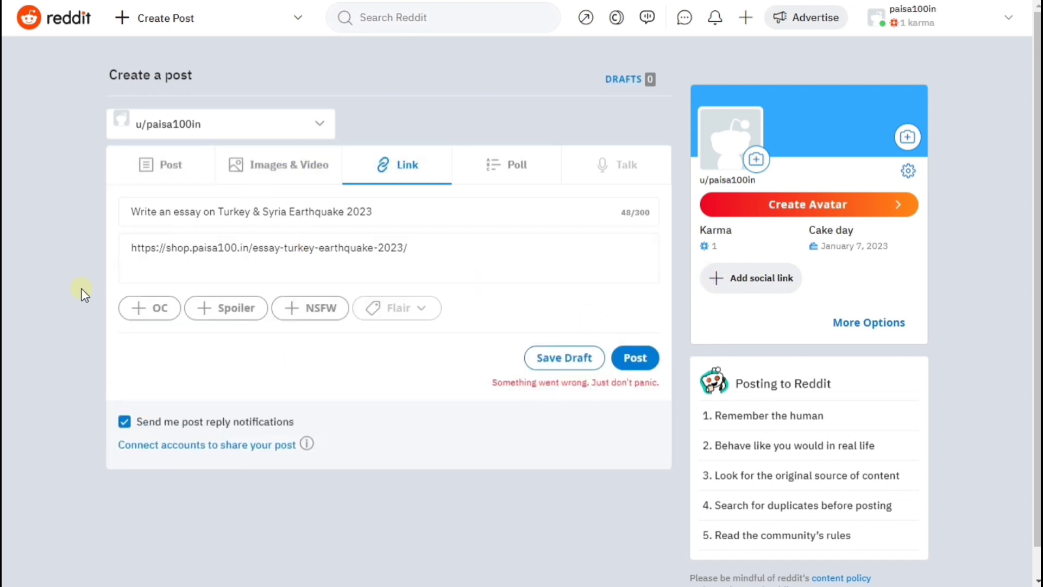
click(165, 318)
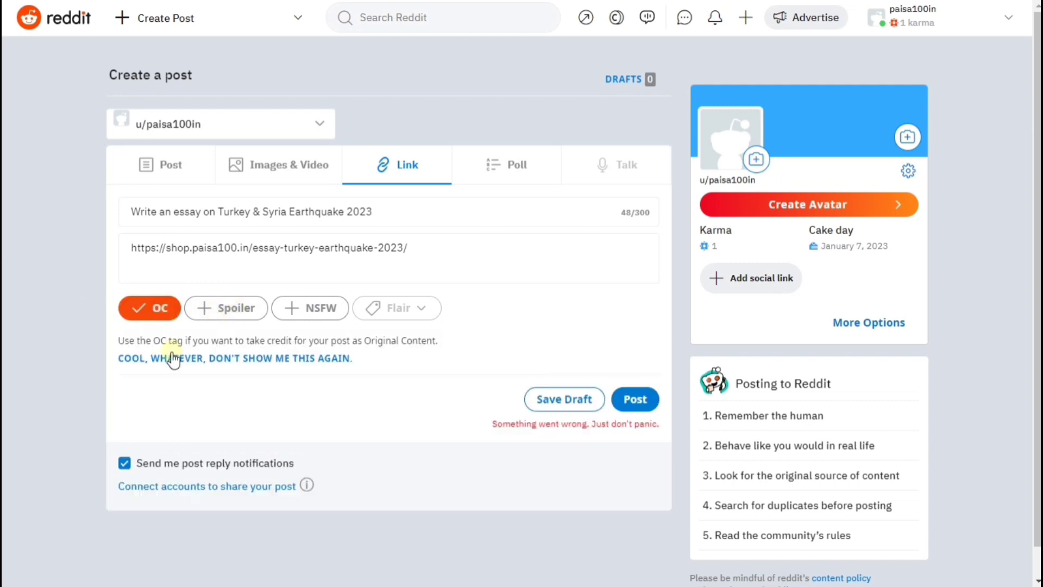
click(643, 400)
drag(492, 423, 665, 412)
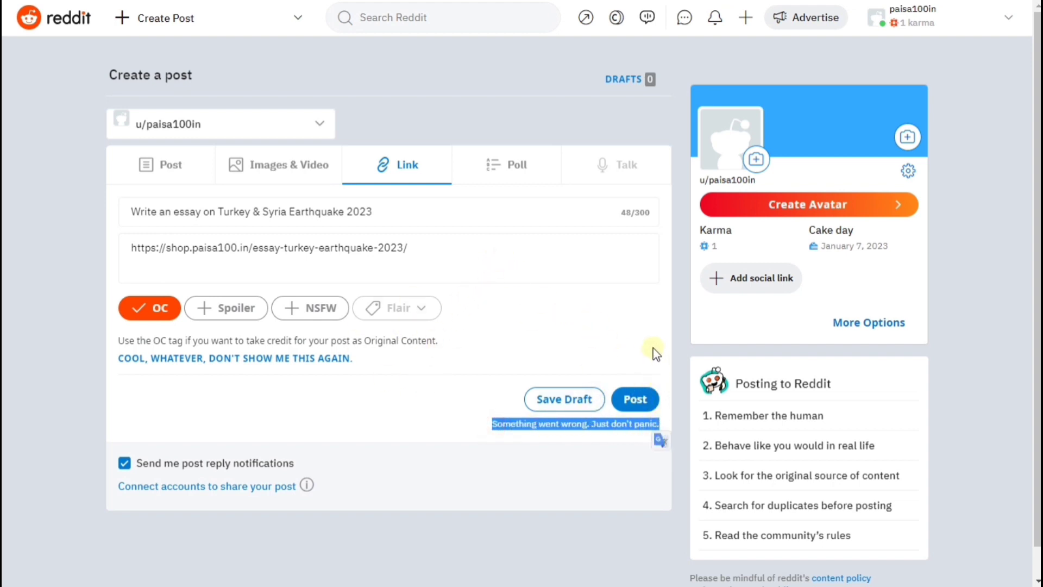
click(602, 330)
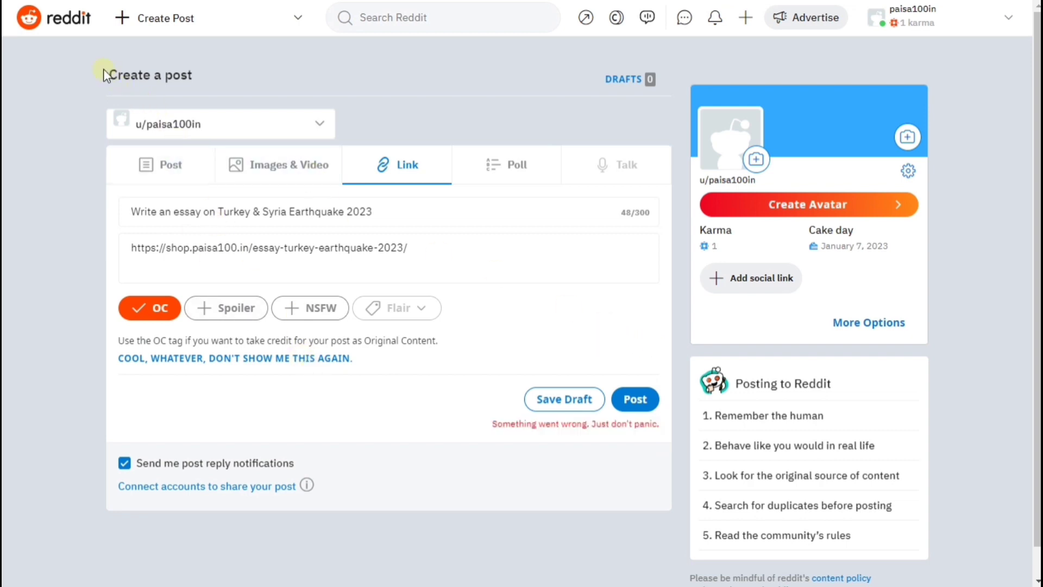
drag(105, 72, 259, 61)
click(259, 61)
drag(409, 248, 122, 244)
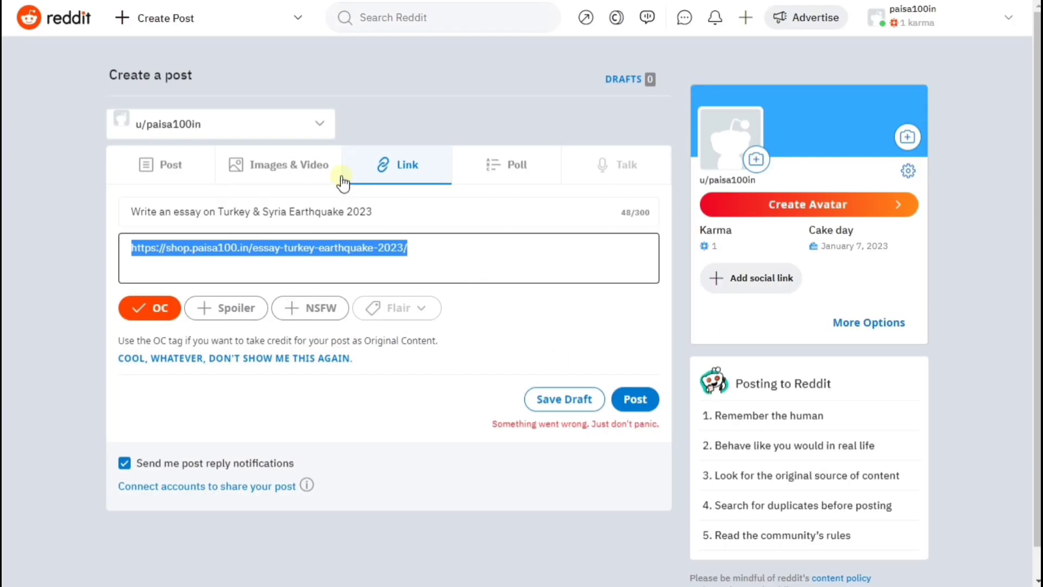
click(93, 187)
- Retry the Reddit link post, then paste the lithium paragraph into a new Facebook page post
click(636, 402)
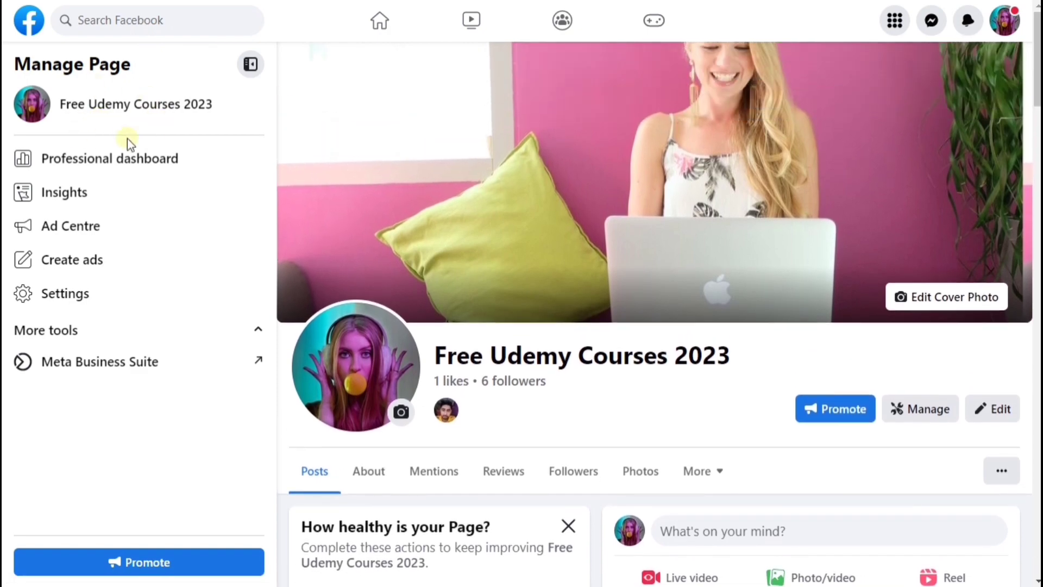
scroll(426, 185, down, 4)
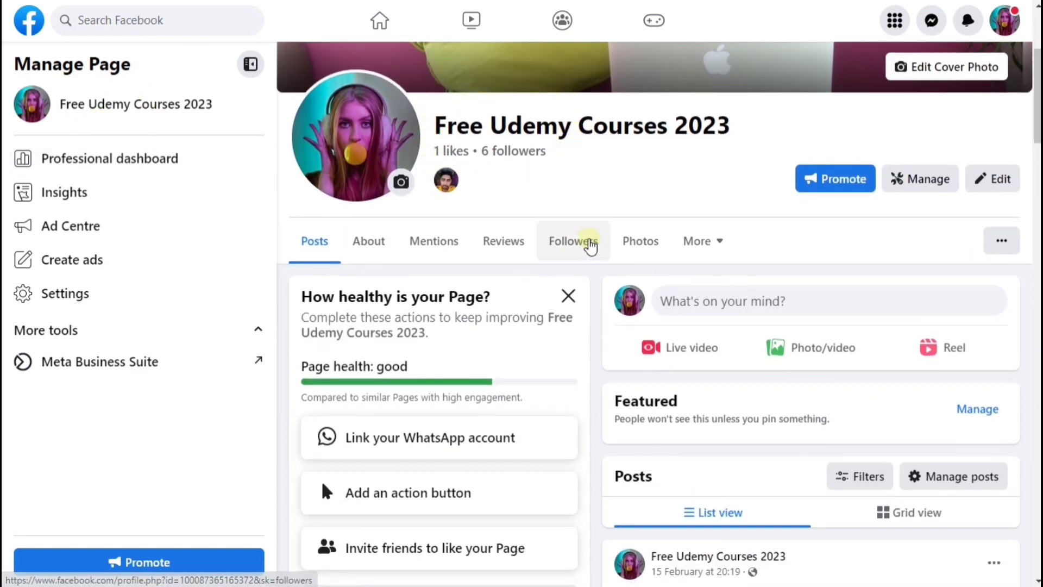
scroll(591, 246, down, 4)
scroll(706, 285, up, 1)
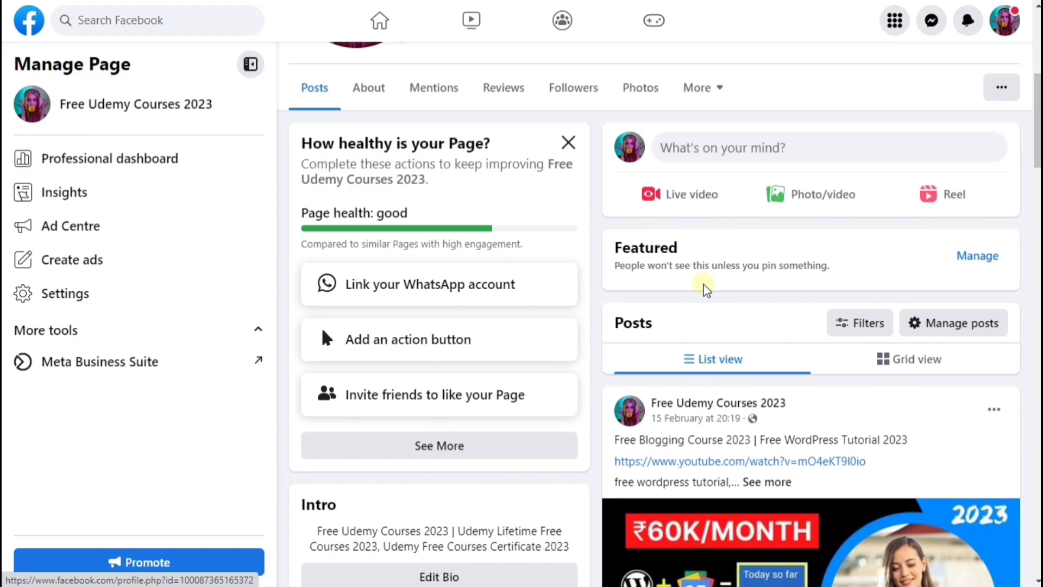
click(714, 159)
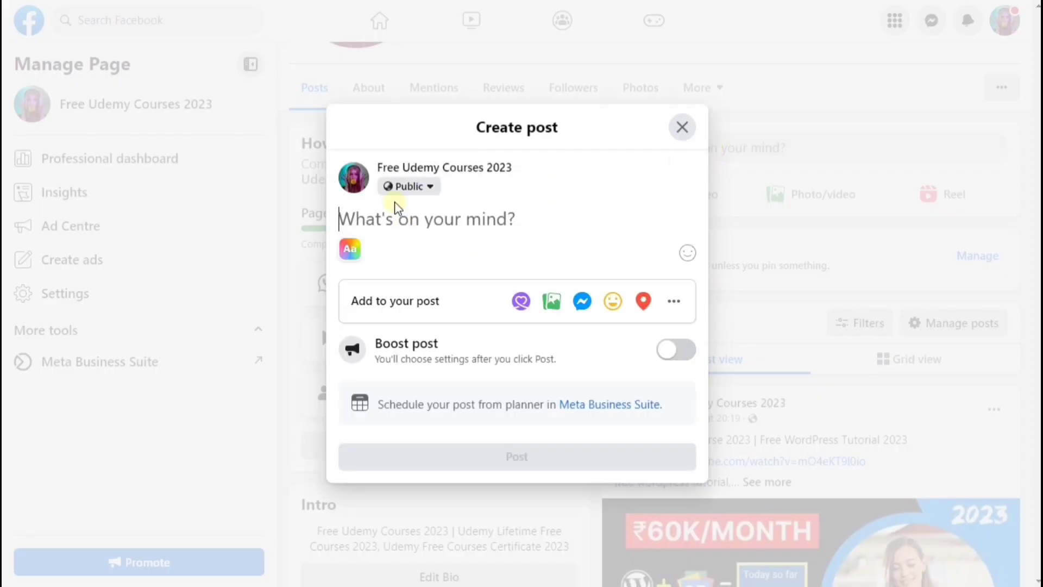
key(ctrl+v)
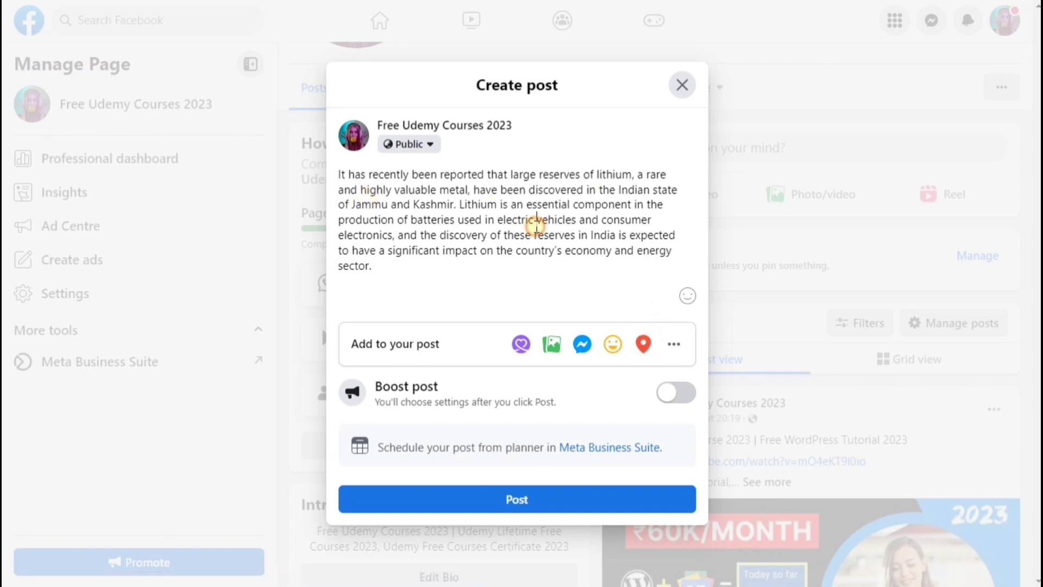
click(426, 232)
double_click(428, 234)
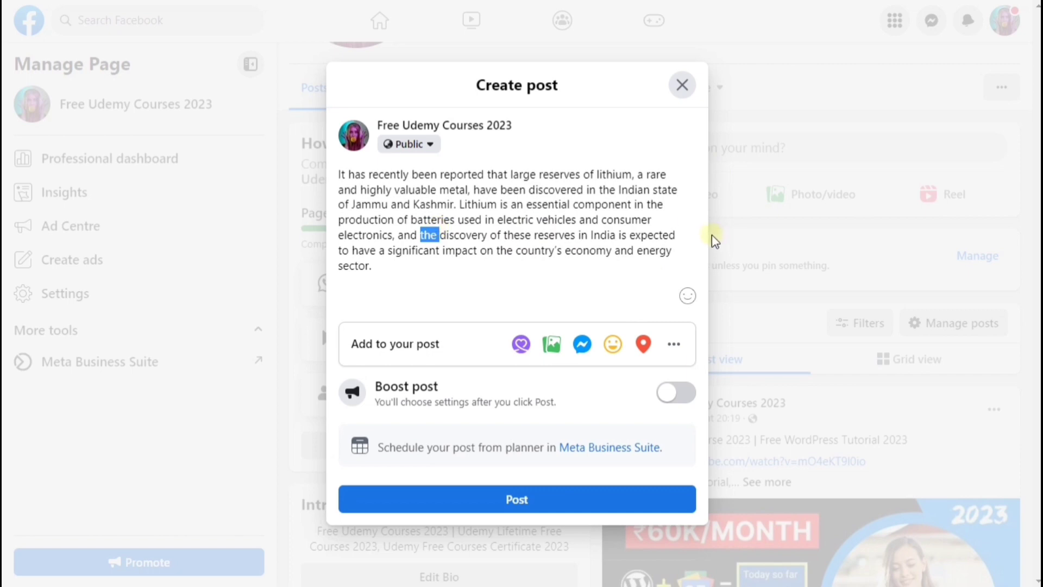
click(530, 10)
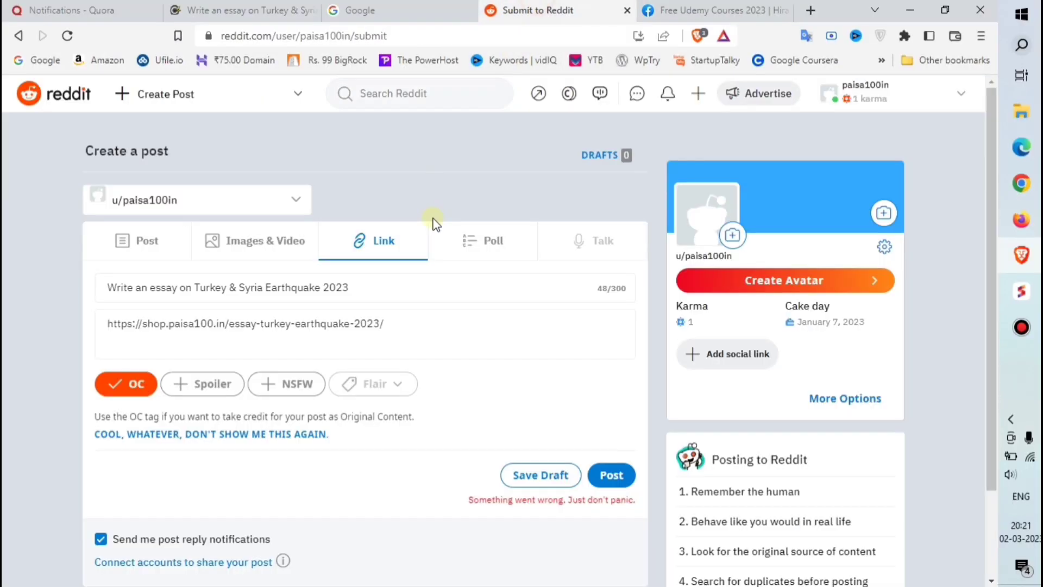
- Paste the Reddit essay title as the Facebook post's first line, prefixed with an asterisk
click(221, 288)
key(ctrl+a)
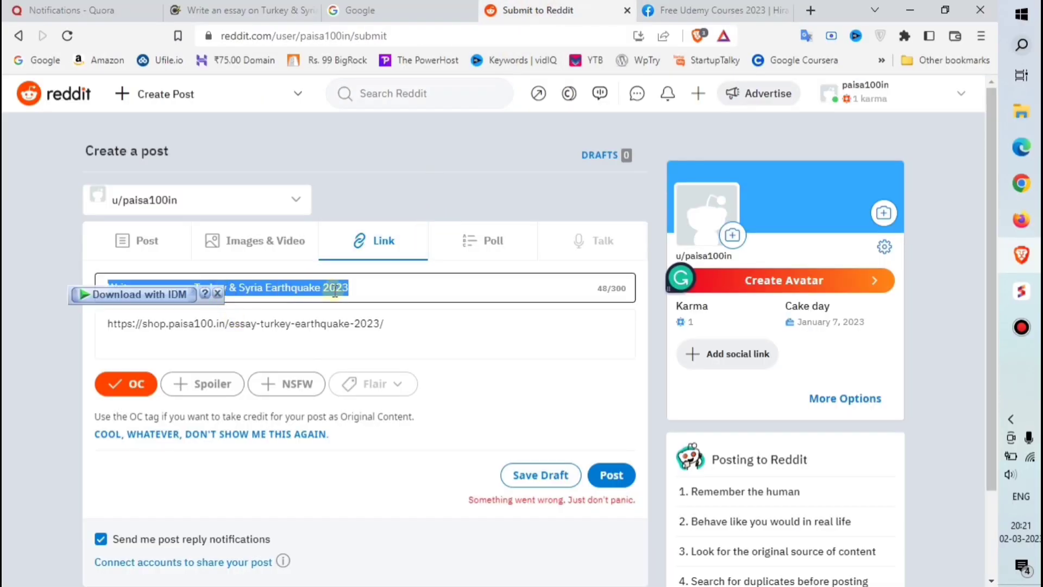
click(671, 10)
click(314, 237)
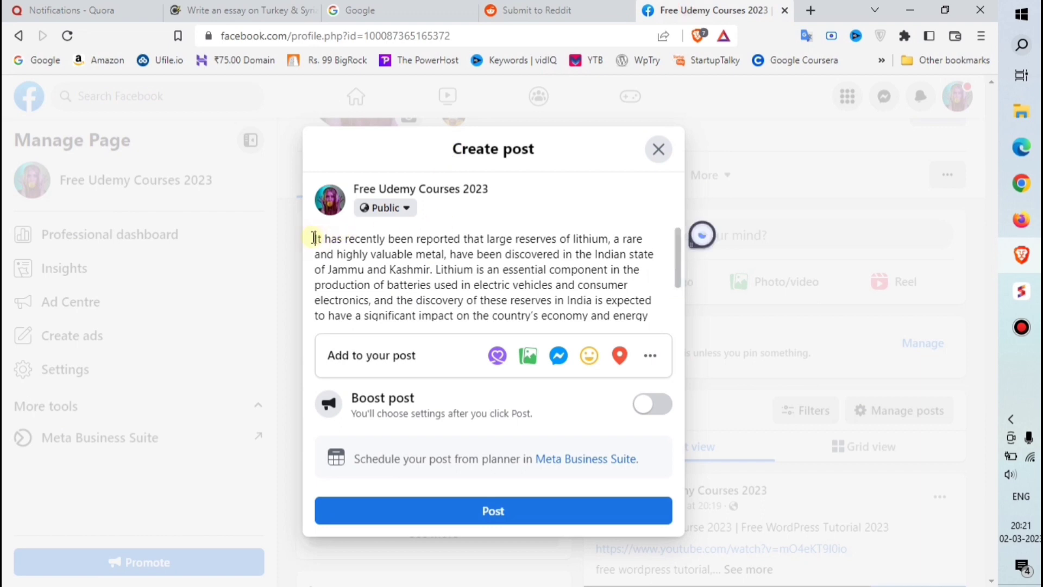
scroll(314, 237, up, 1)
key(ctrl+v)
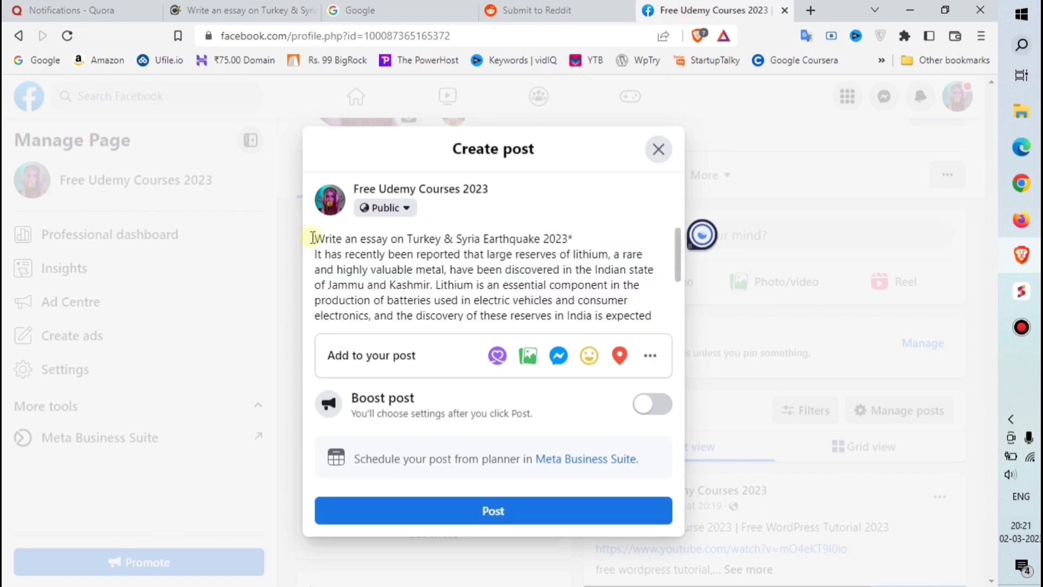
click(313, 237)
text(*)
click(577, 238)
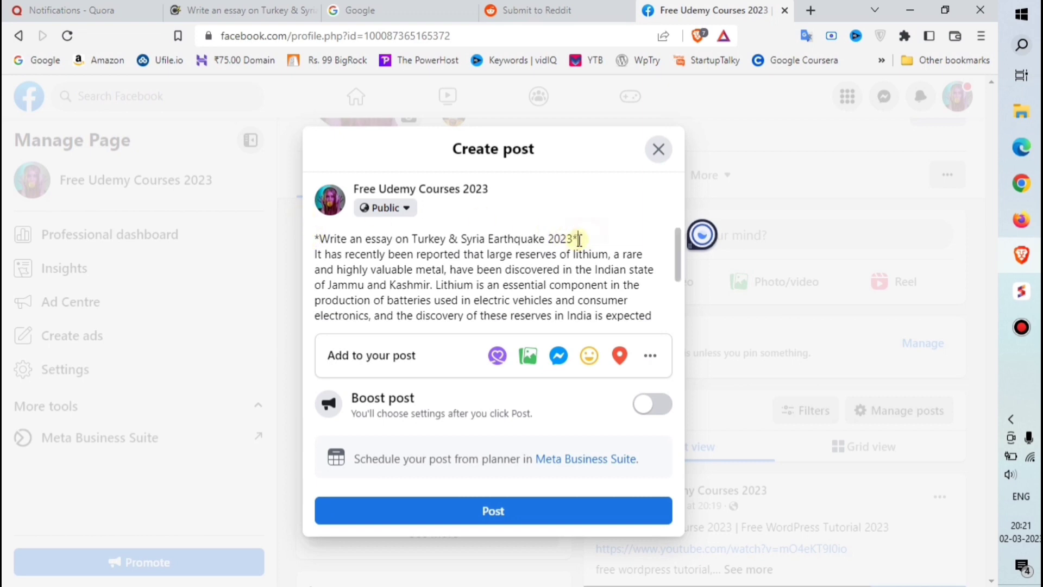
key(Return)
- Add the shop.paisa100.in essay URL after 'Learn More:' and publish the page post
scroll(371, 237, down, 2)
scroll(362, 278, up, 2)
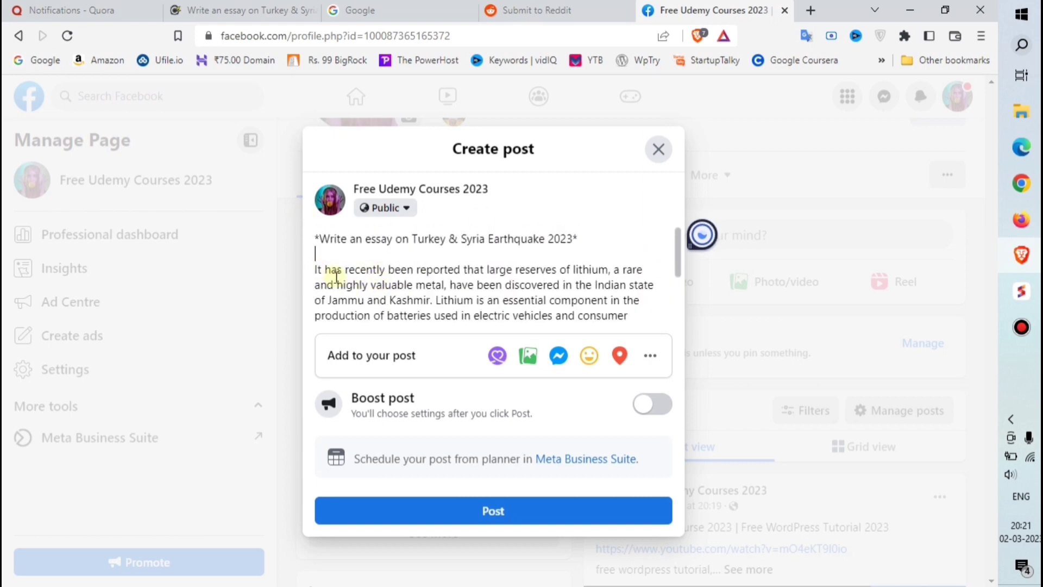
scroll(337, 277, down, 2)
scroll(349, 296, up, 2)
scroll(429, 261, down, 2)
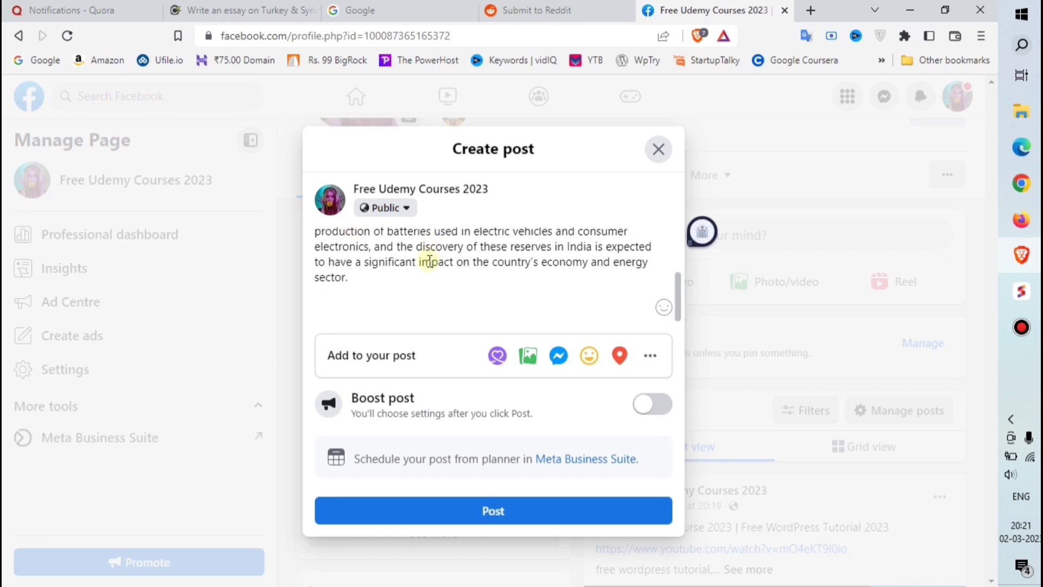
scroll(416, 282, up, 2)
scroll(450, 288, down, 2)
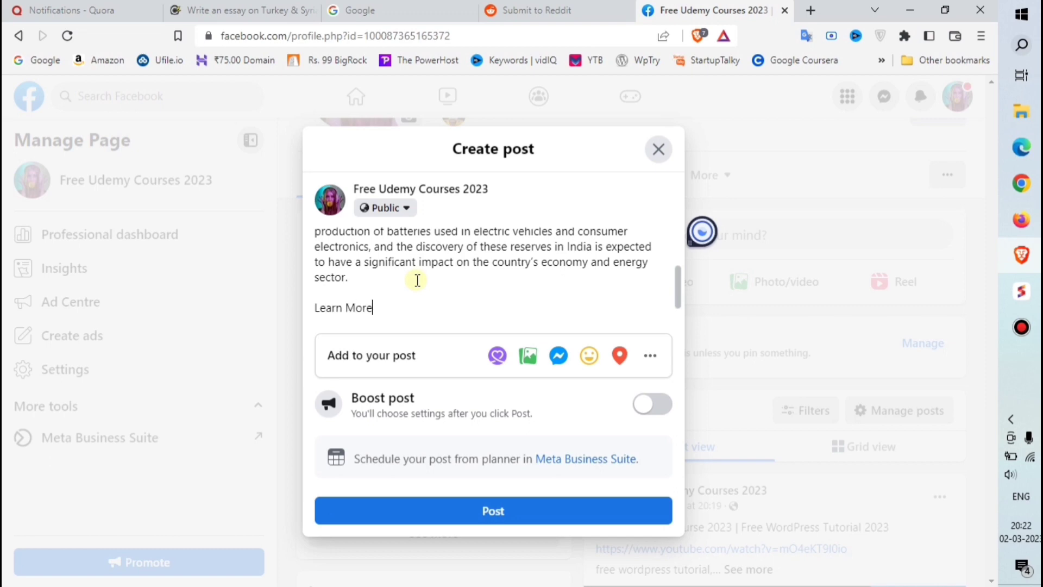
click(530, 13)
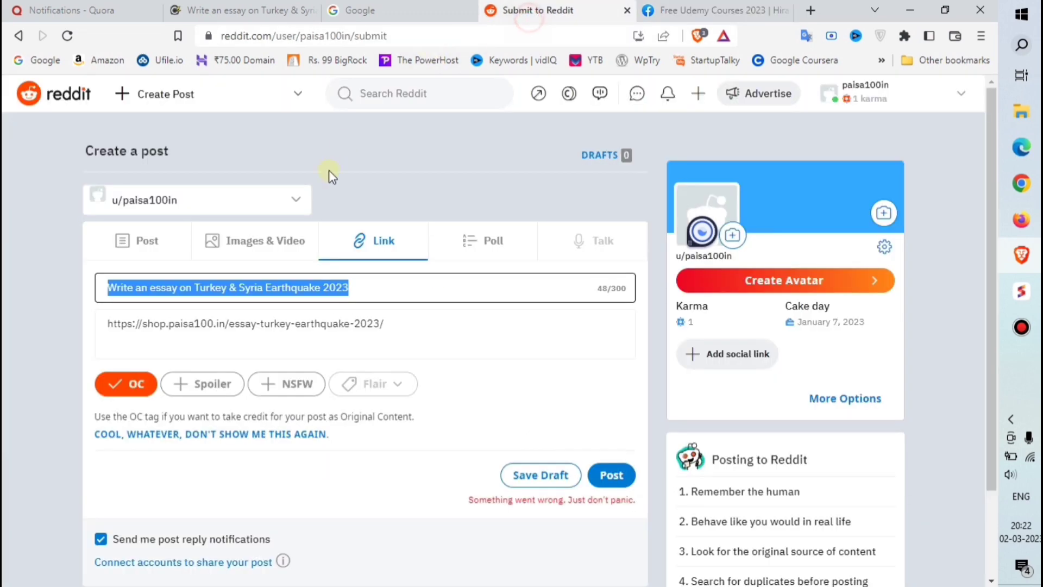
triple_click(292, 326)
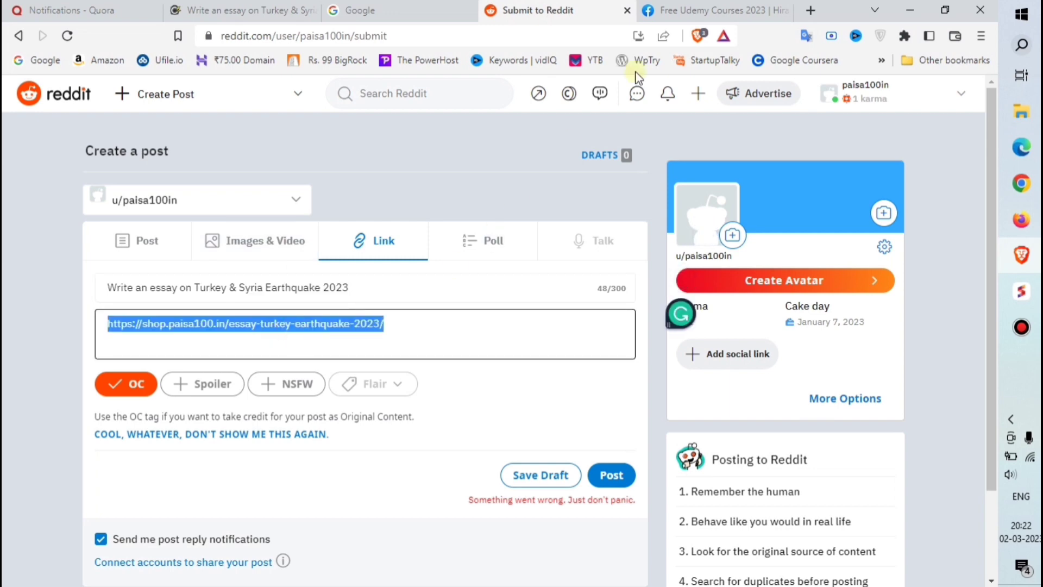
click(706, 10)
click(398, 304)
key(ctrl+v)
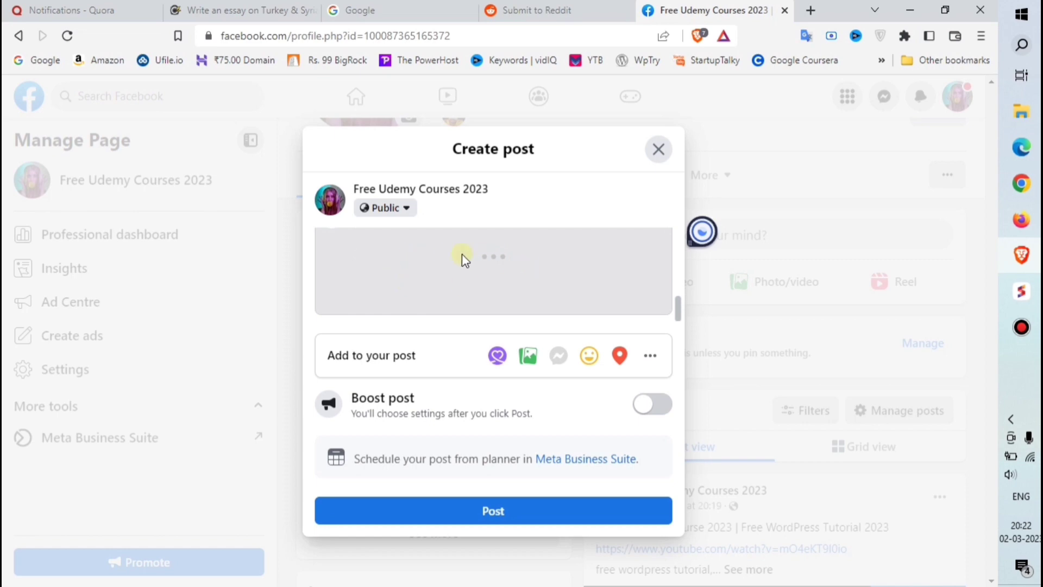
scroll(459, 282, up, 2)
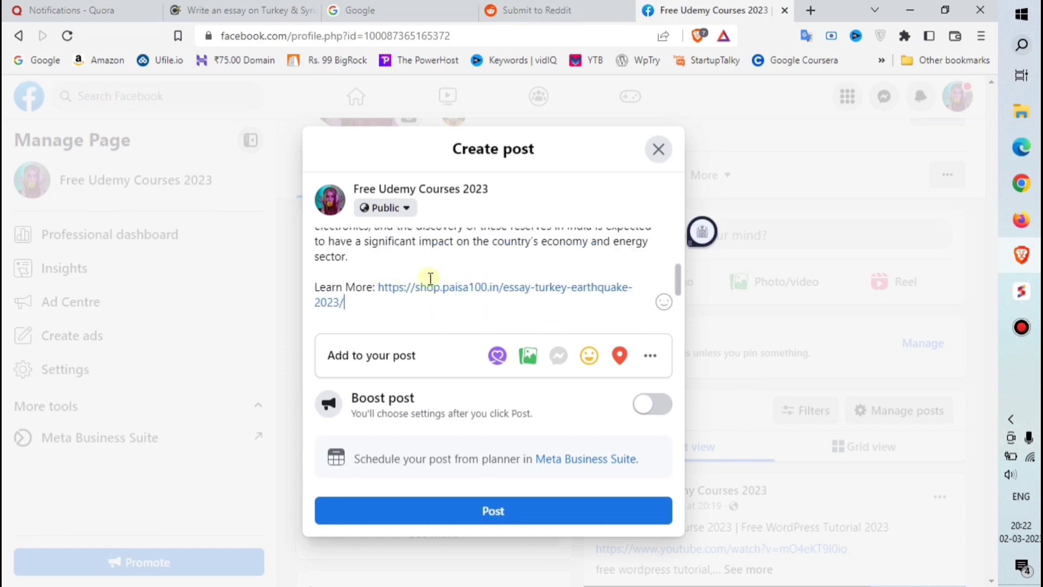
click(491, 508)
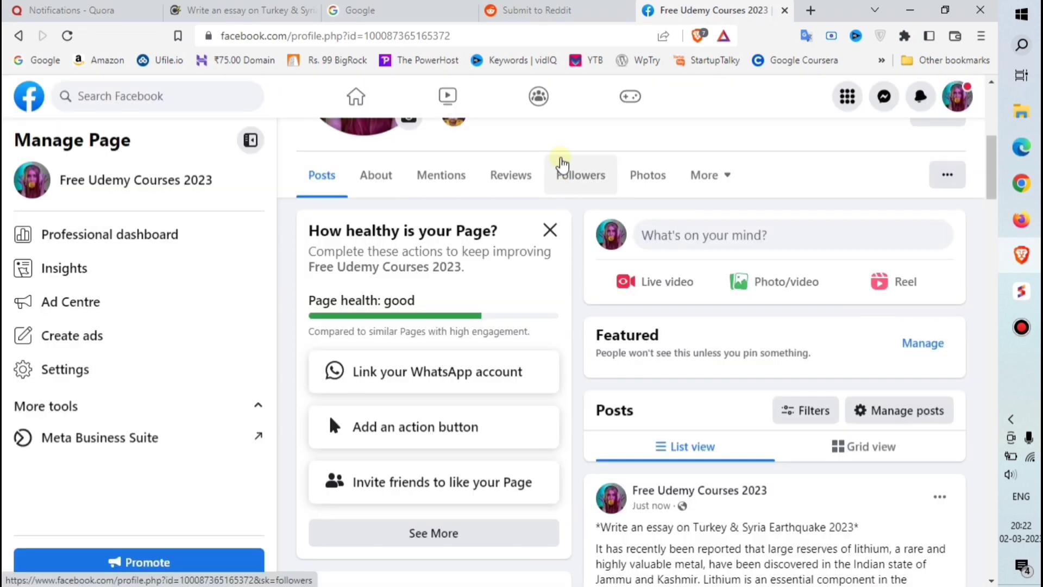
scroll(664, 216, down, 5)
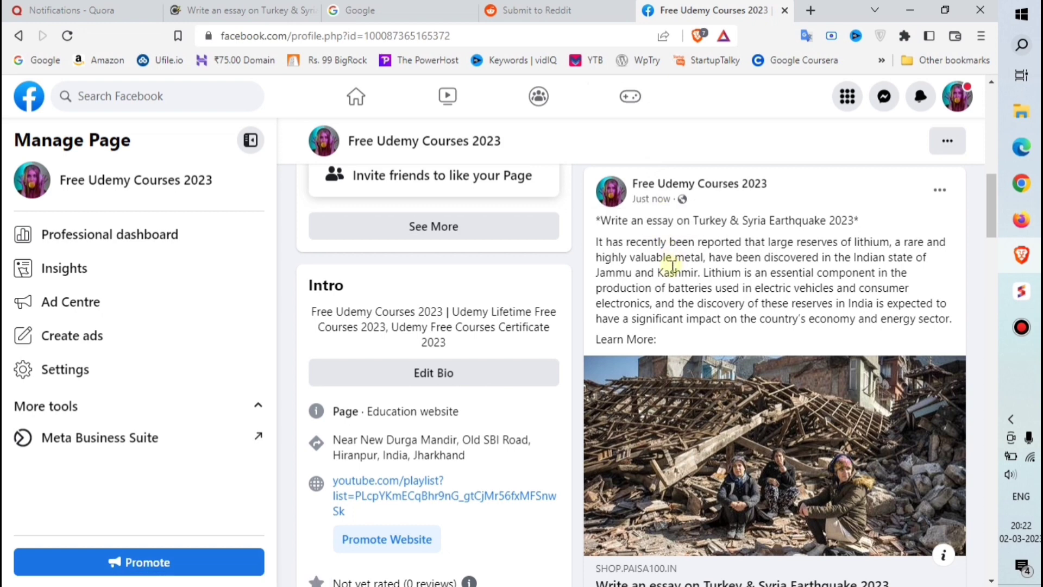
scroll(668, 272, down, 1)
scroll(666, 275, down, 2)
scroll(706, 280, up, 1)
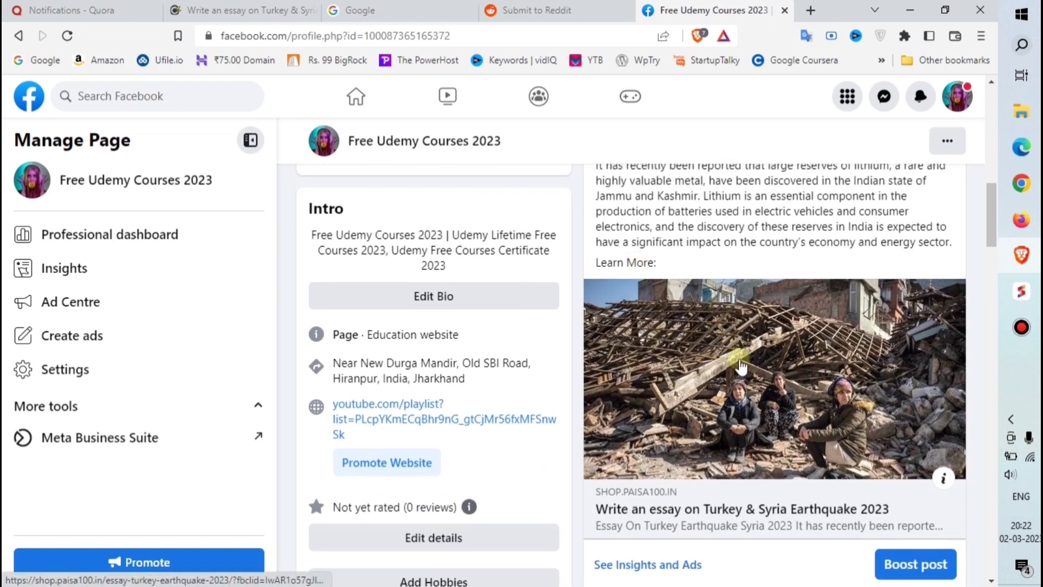
scroll(787, 353, down, 1)
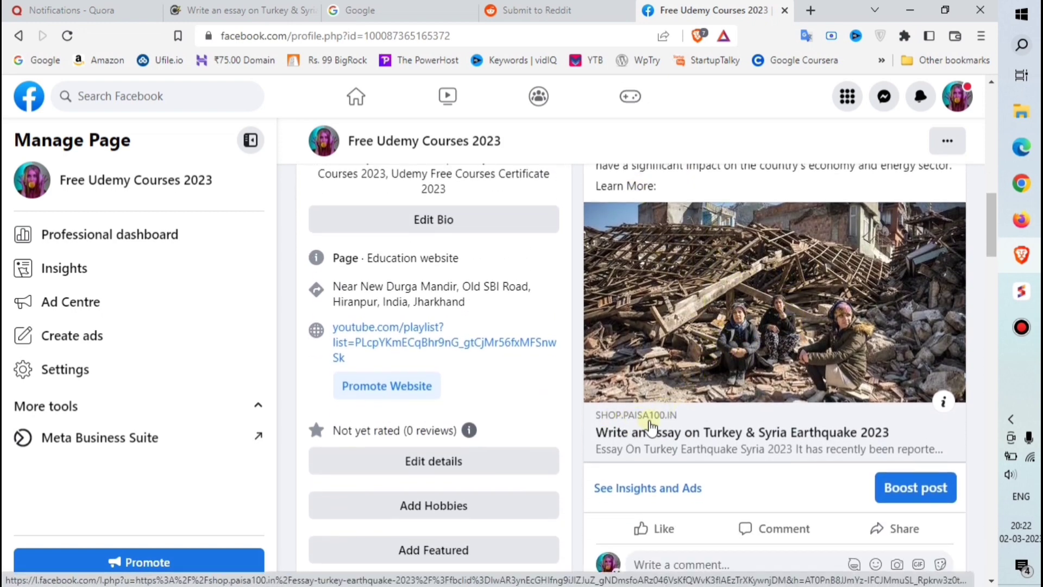
click(702, 309)
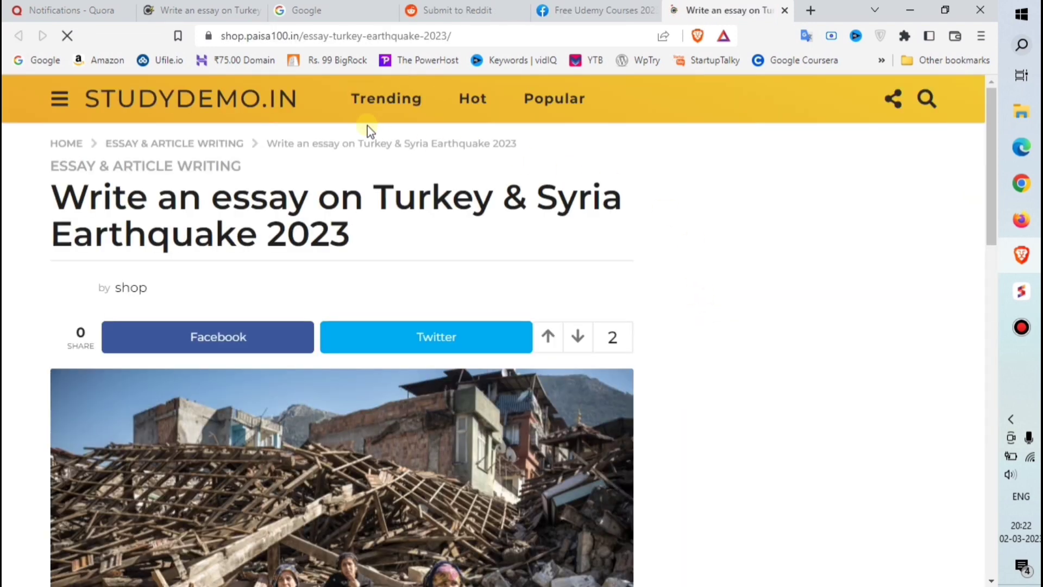
scroll(270, 210, down, 1)
scroll(266, 206, up, 1)
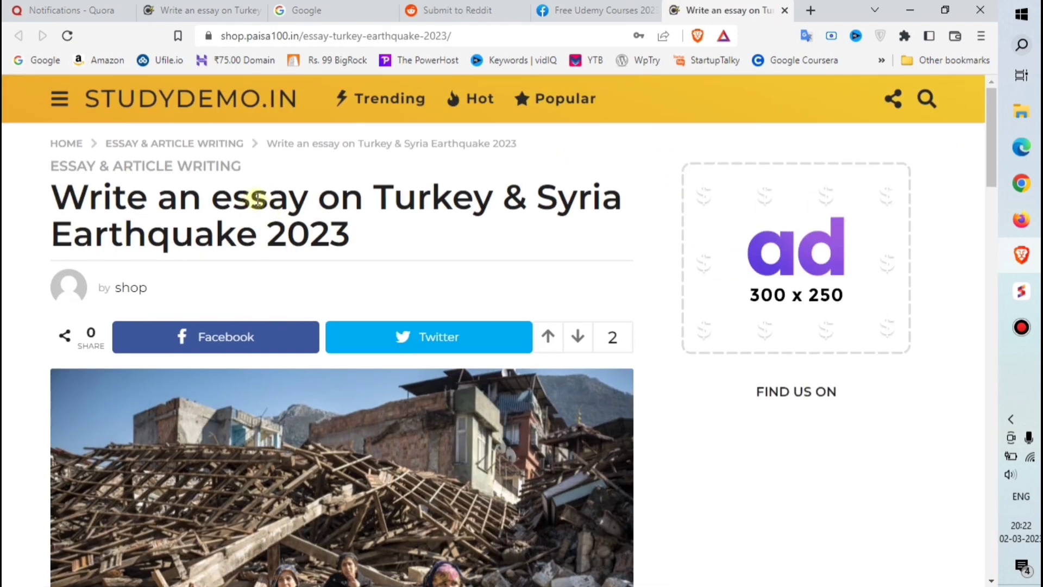
scroll(362, 224, down, 8)
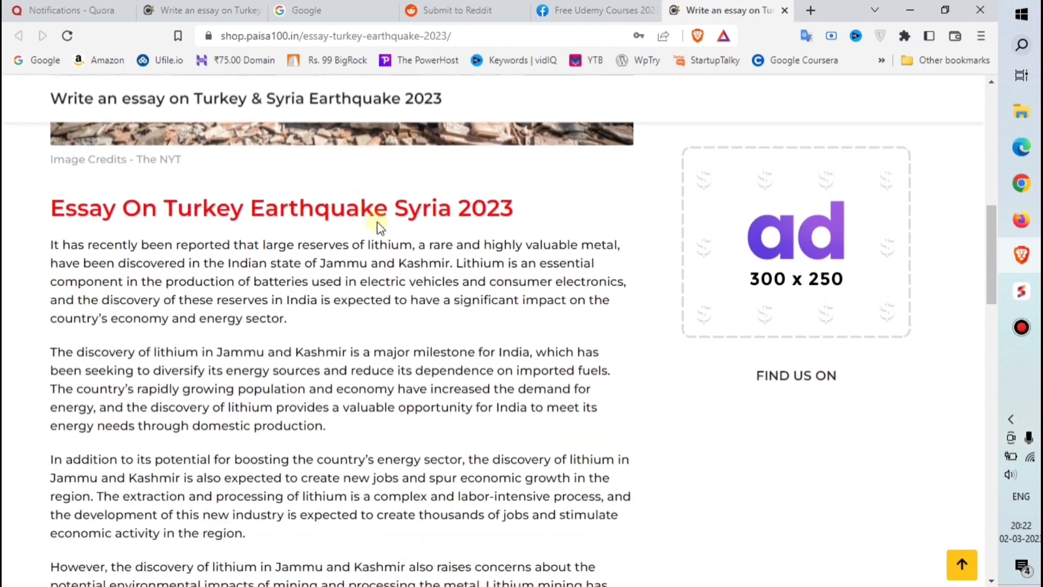
click(785, 11)
scroll(748, 256, up, 6)
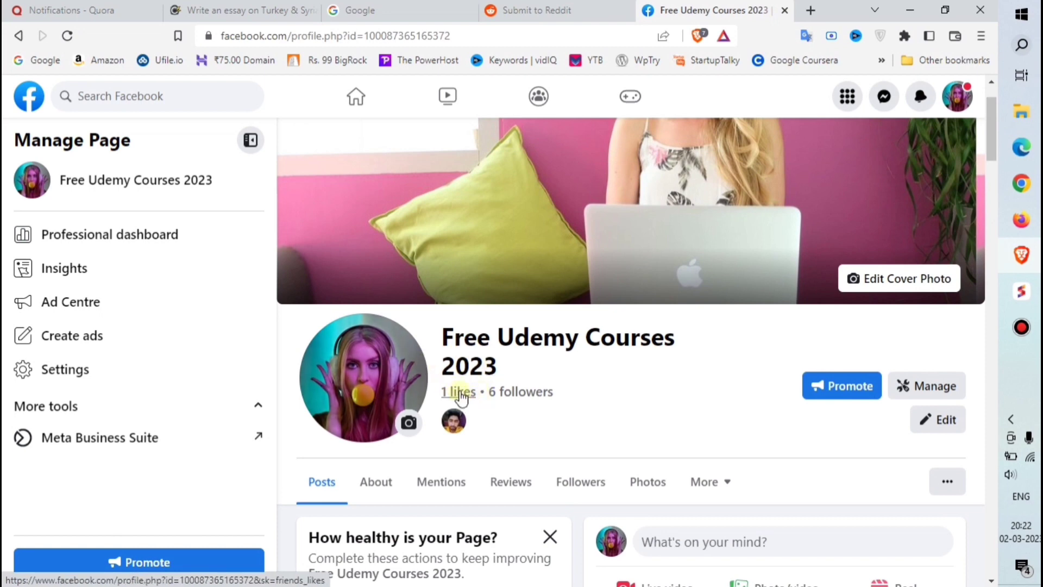
scroll(562, 337, down, 4)
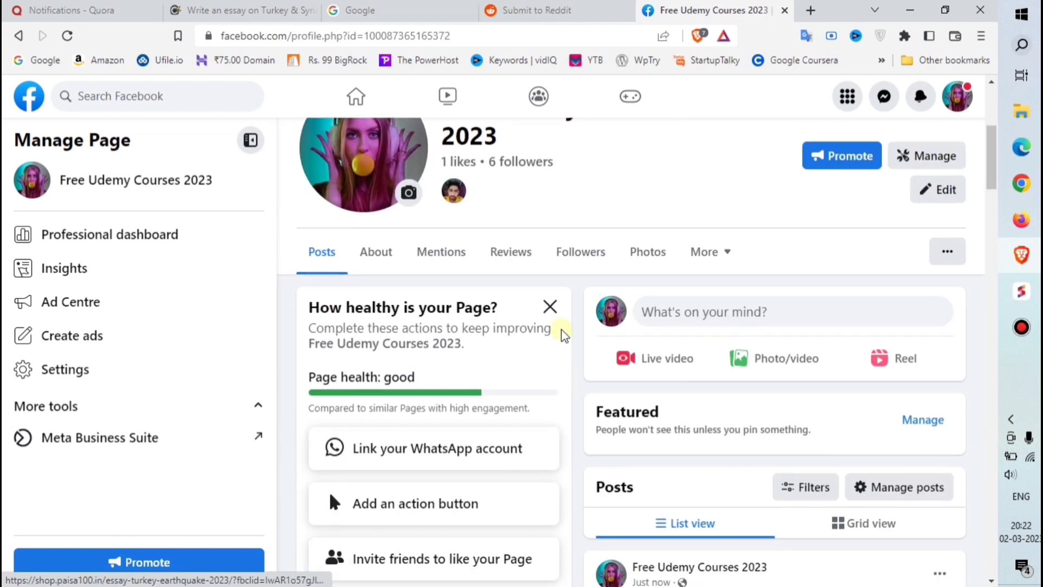
- Flip through the essay site, Google homepage and Reddit submission tabs
click(279, 10)
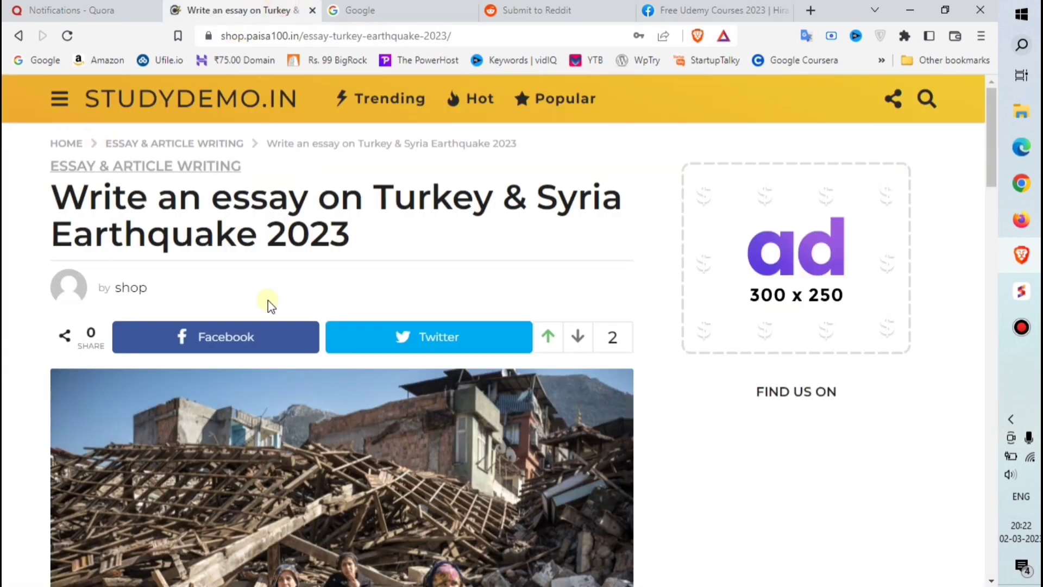
click(261, 36)
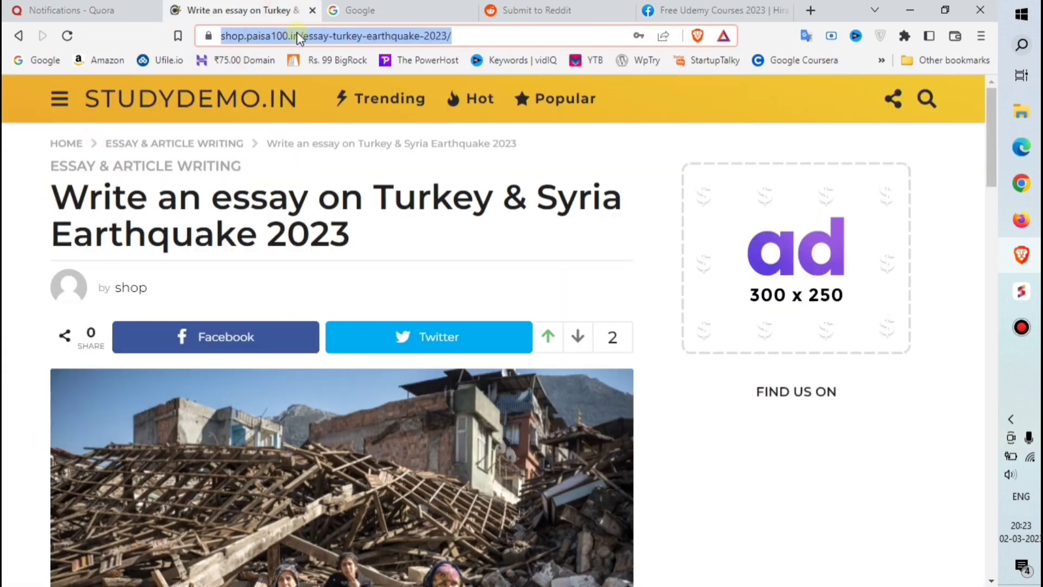
click(706, 10)
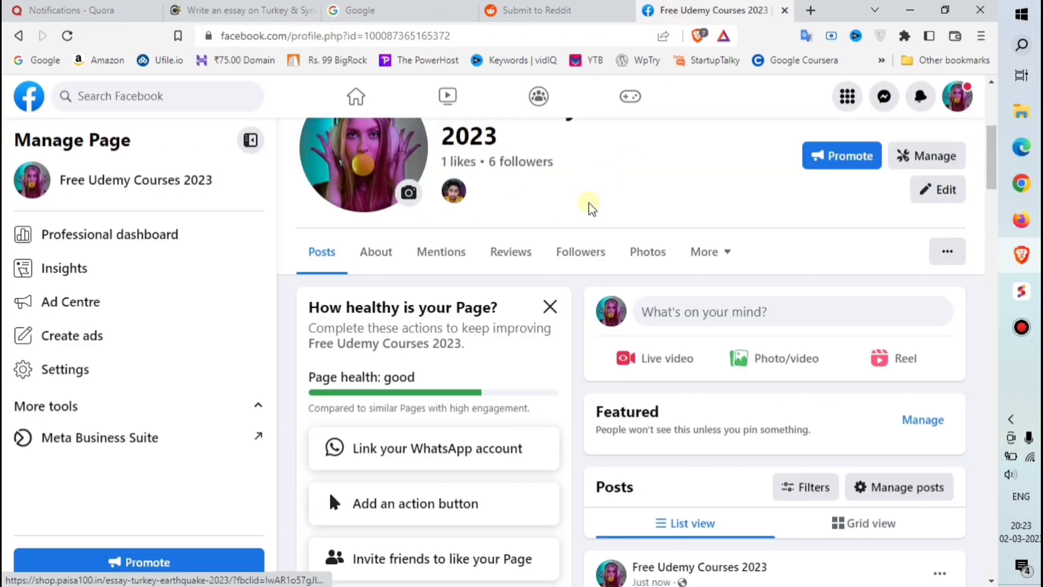
click(420, 10)
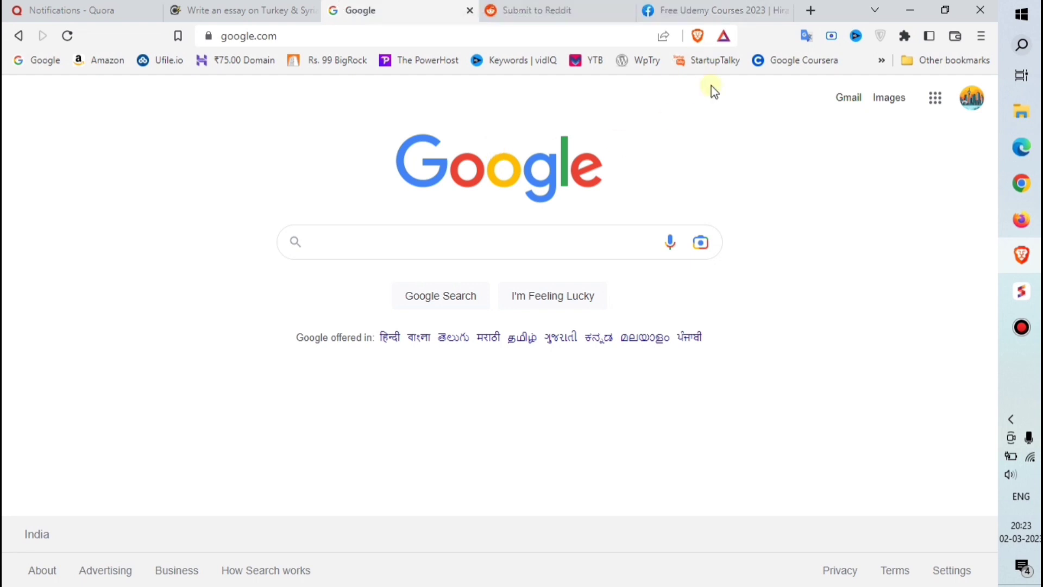
click(247, 11)
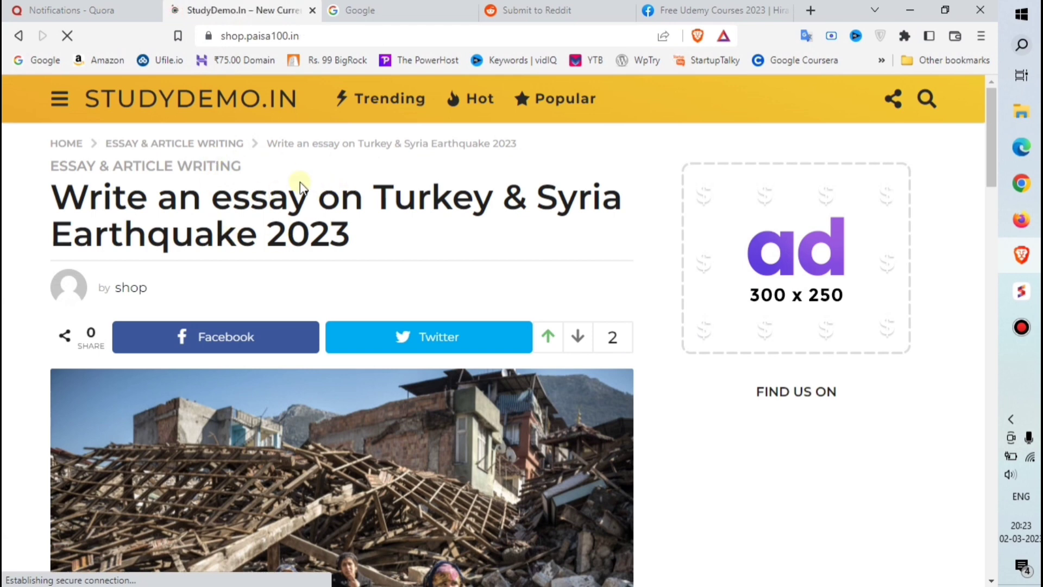
key(ctrl+Tab)
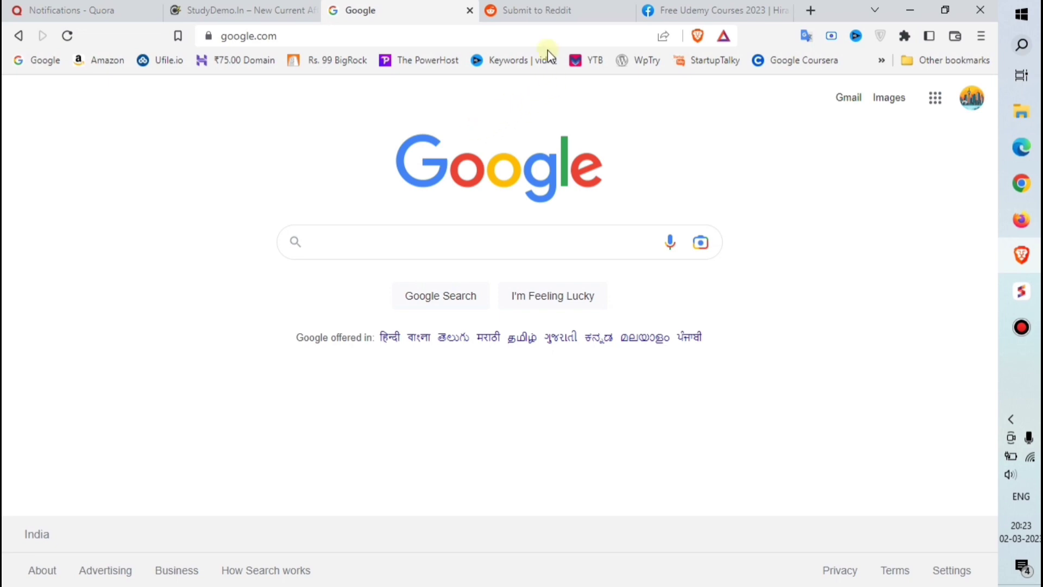
key(ctrl+Tab)
click(428, 187)
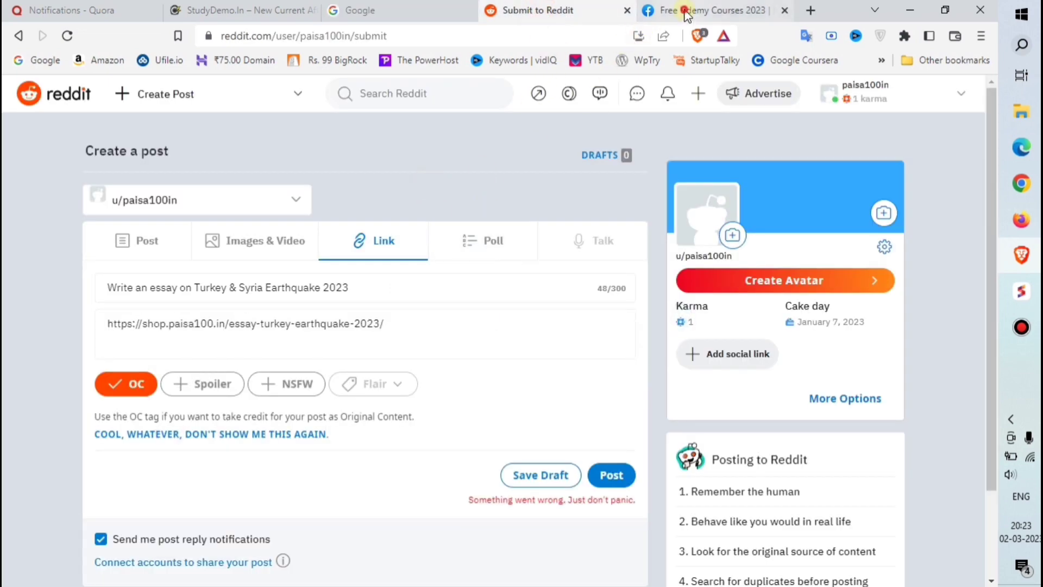
- On the Facebook page, close the 'How healthy is your Page?' card and go full screen
click(686, 15)
click(550, 304)
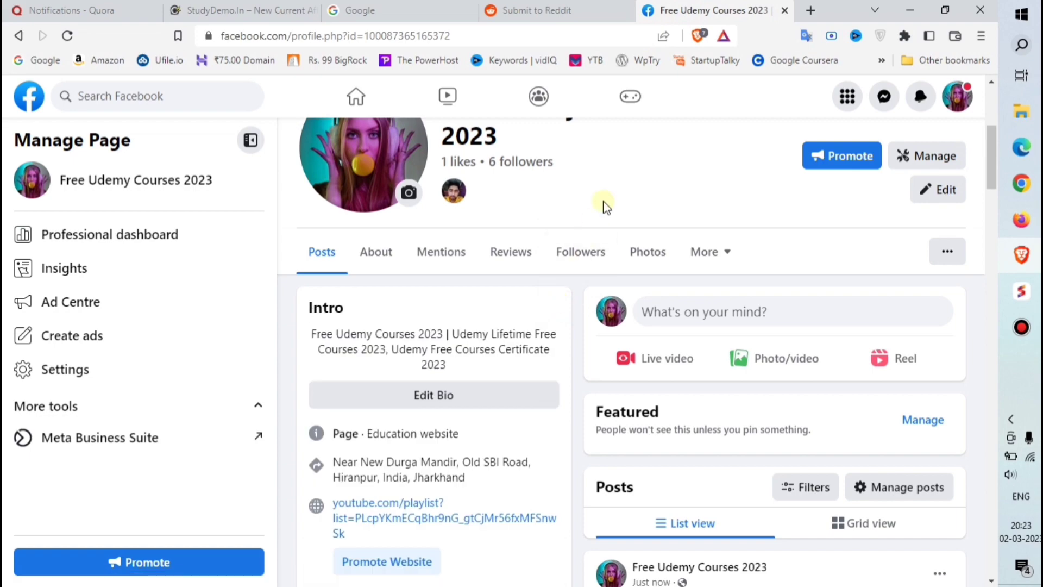
scroll(650, 353, down, 10)
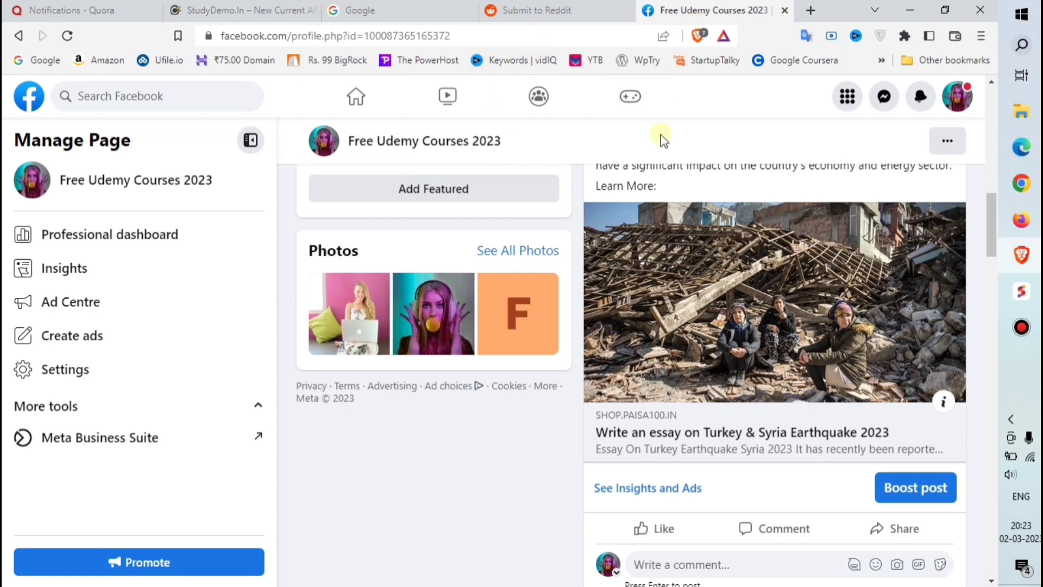
key(F11)
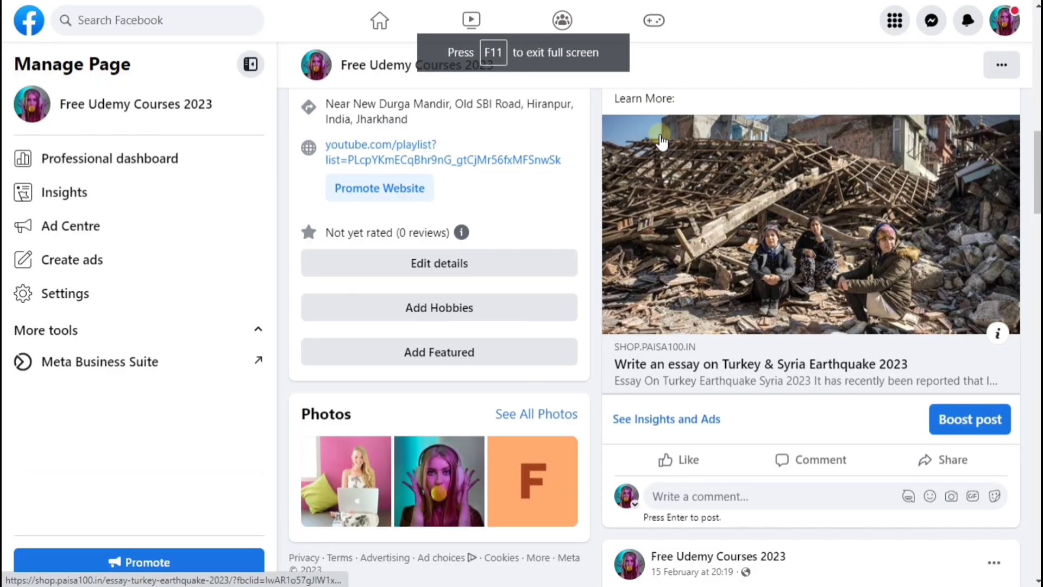
- Scroll the Facebook page to review the post, then go back to Quora's All Notifications page
scroll(595, 166, up, 6)
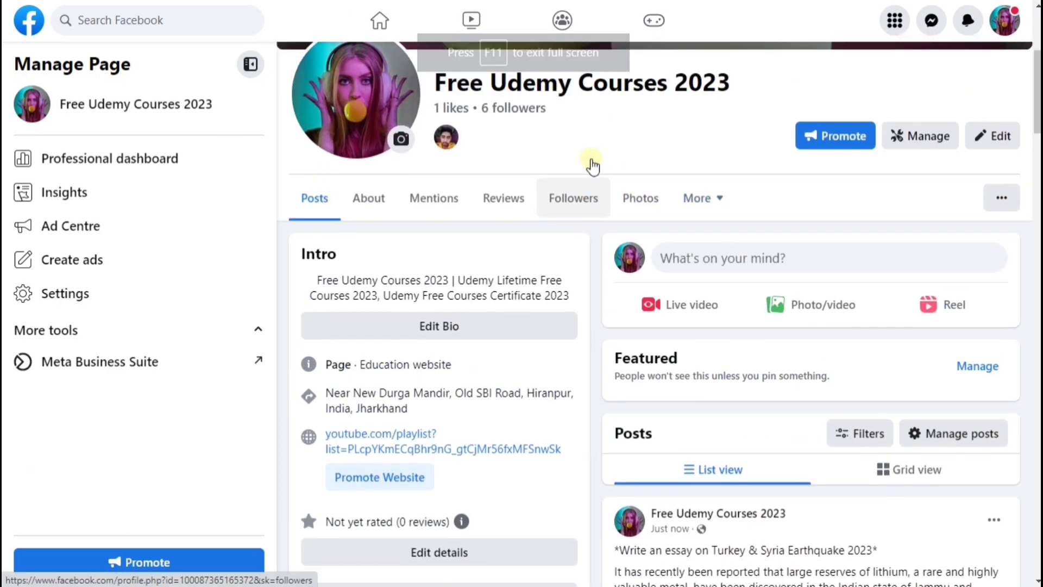
scroll(543, 163, up, 5)
scroll(506, 159, down, 5)
scroll(503, 144, up, 1)
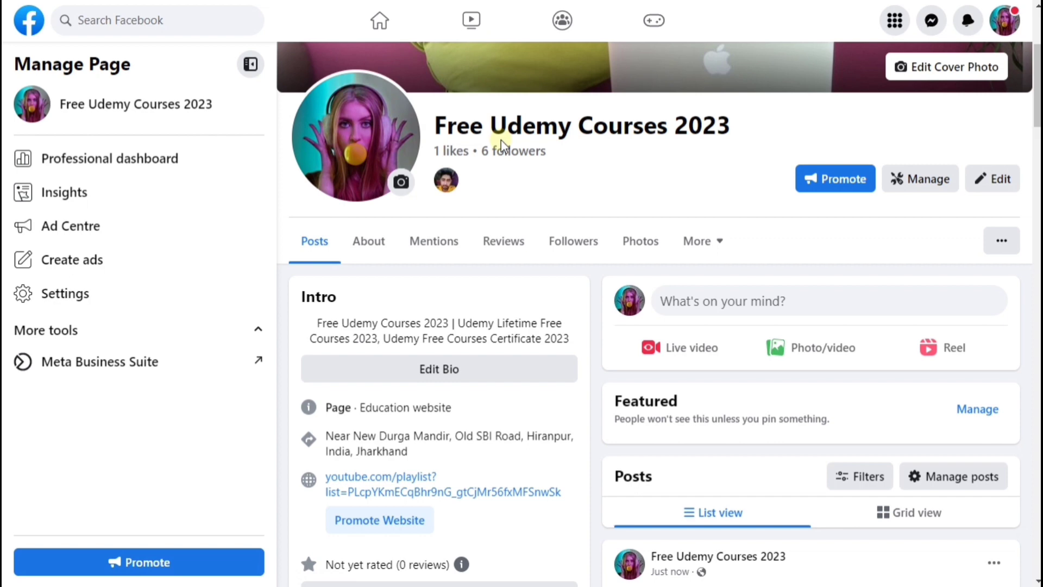
scroll(502, 144, down, 3)
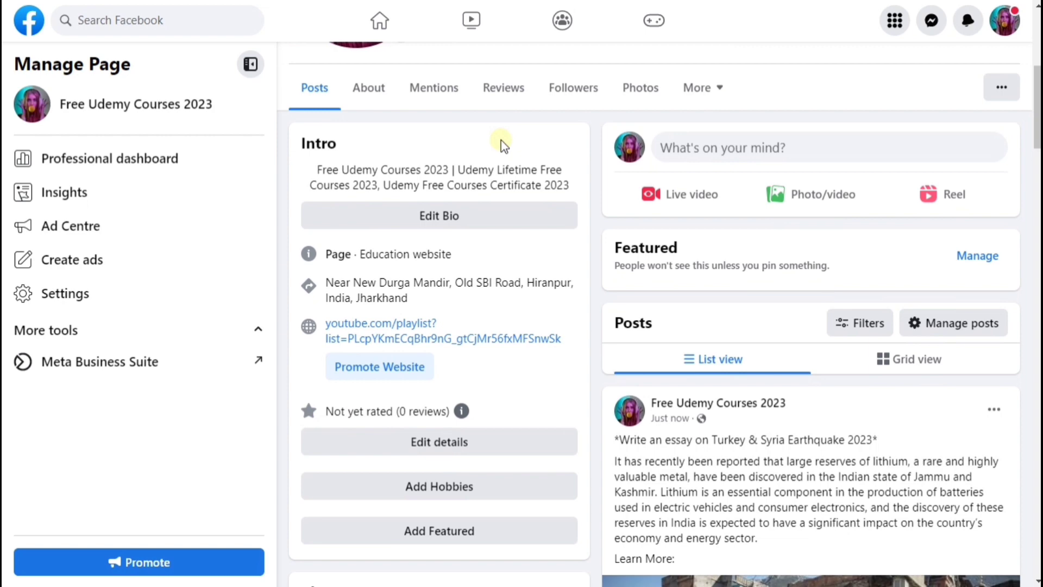
key(alt+Left)
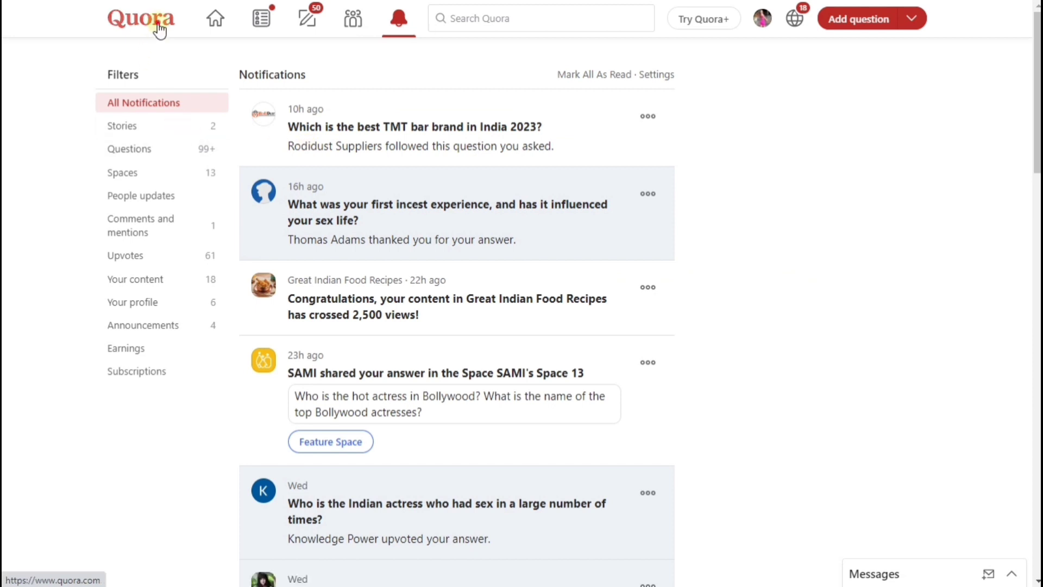
- Load Quora home, open the earthquake essay on studydemo.in, and copy its full title
click(157, 25)
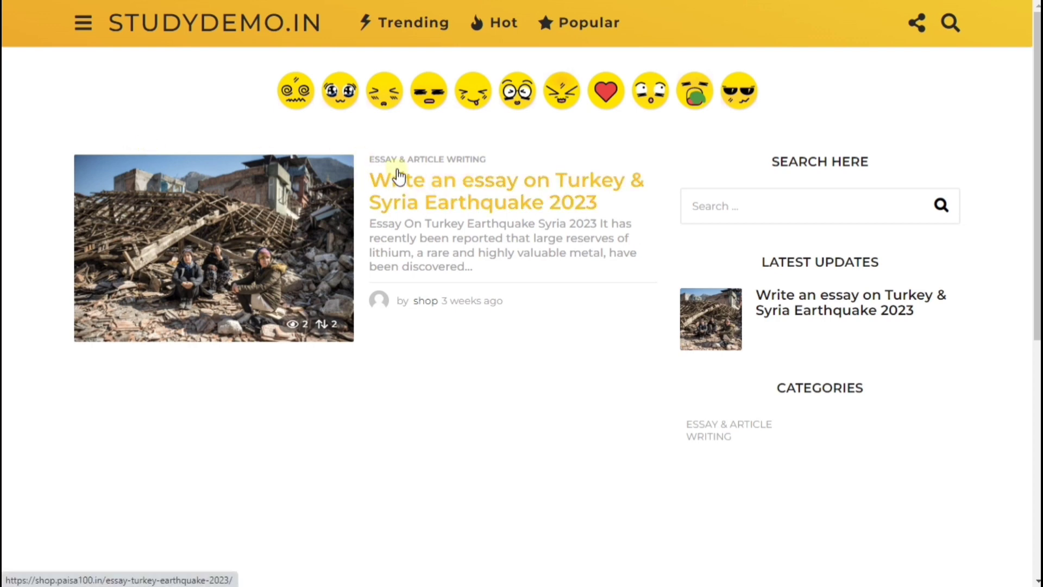
click(421, 204)
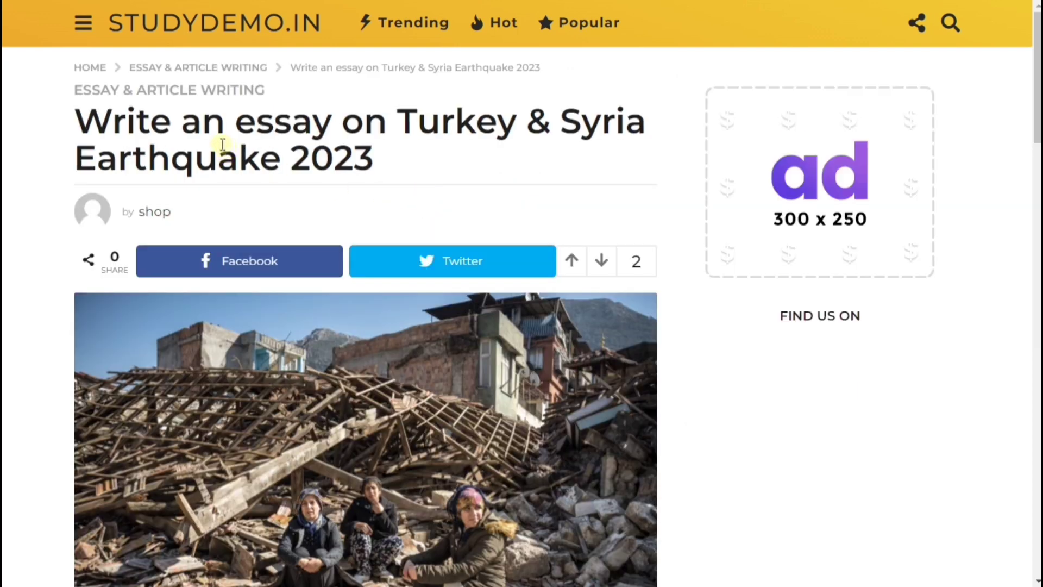
drag(79, 116, 369, 159)
key(ctrl+Tab)
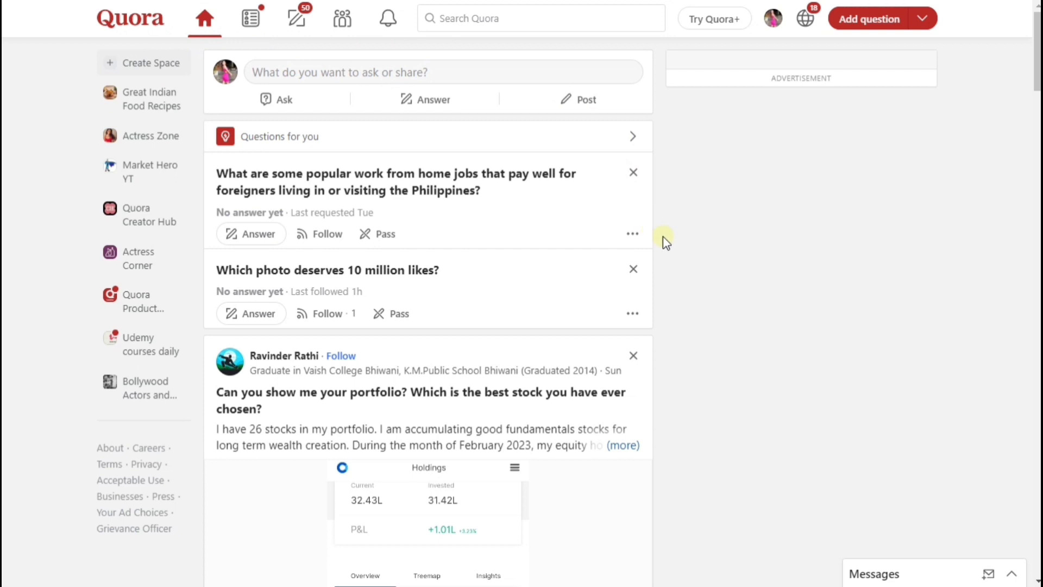
- Paste the essay title as a new Quora question and delete '& Syria' from it
click(858, 27)
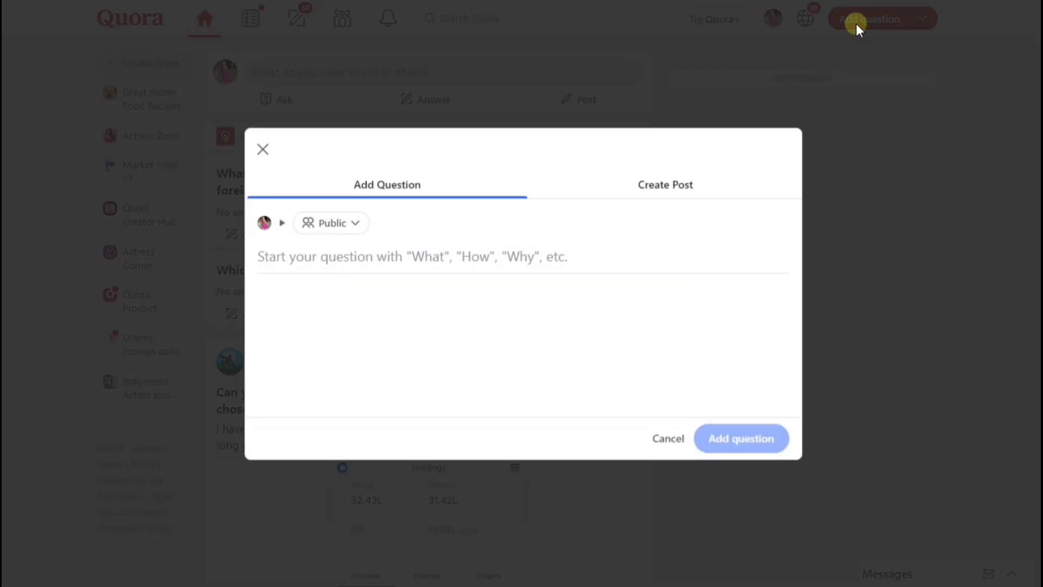
right_click(454, 254)
click(514, 373)
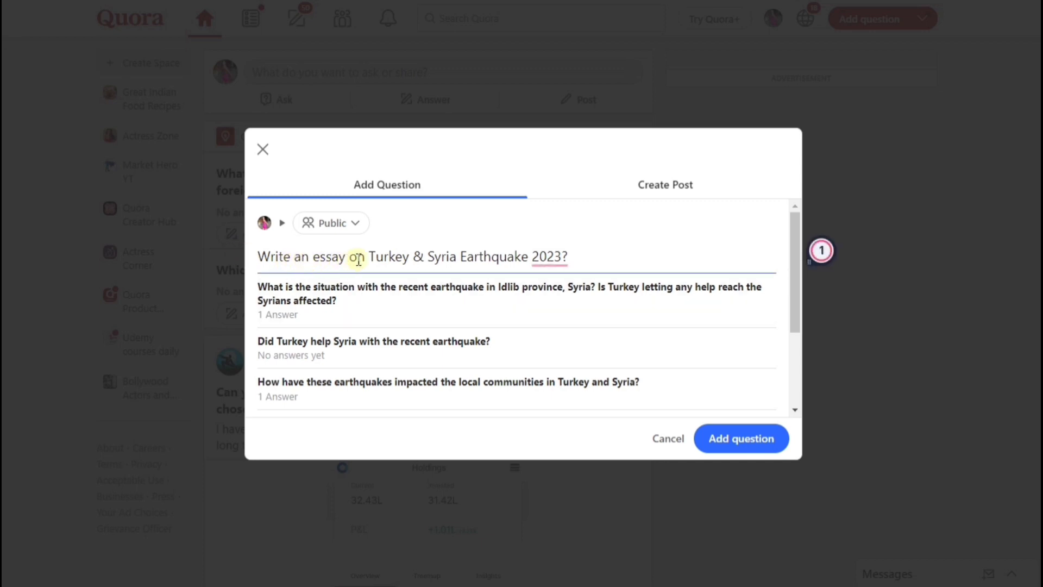
drag(410, 260, 459, 261)
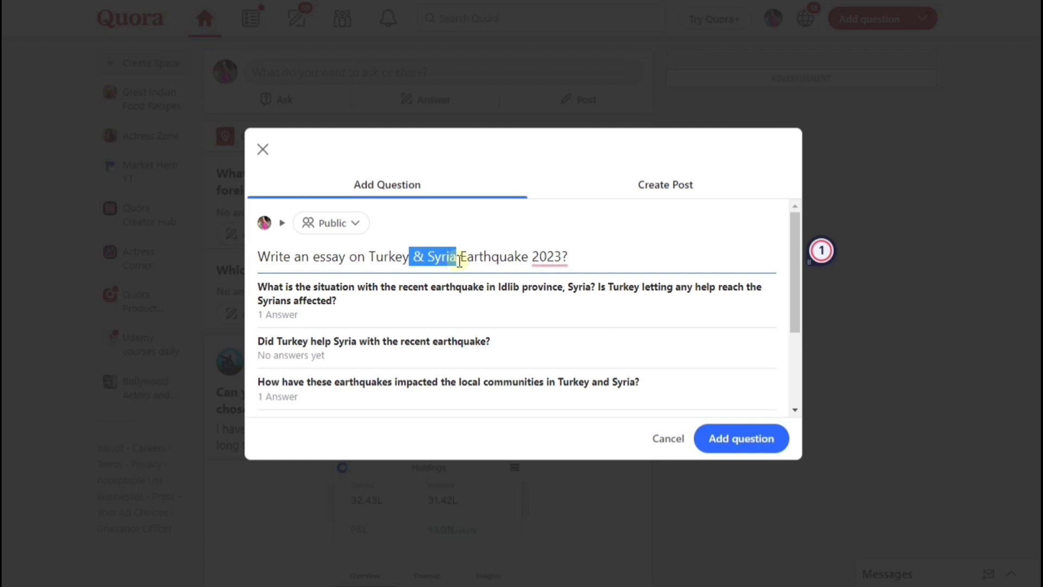
key(BackSpace)
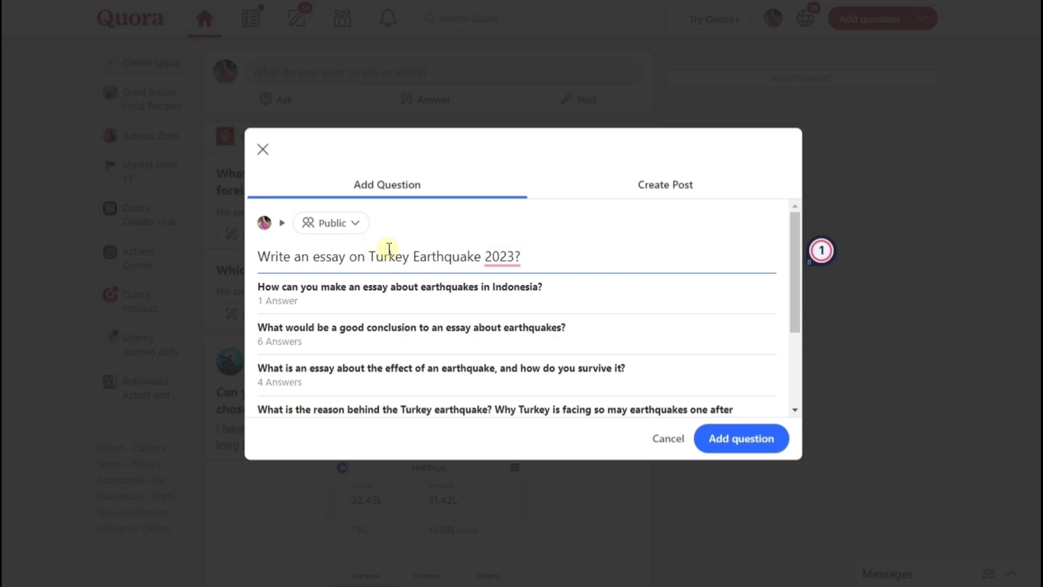
- Submit the question with Quora's suggested rewording, skipping answer requests and Hindi translation
click(741, 440)
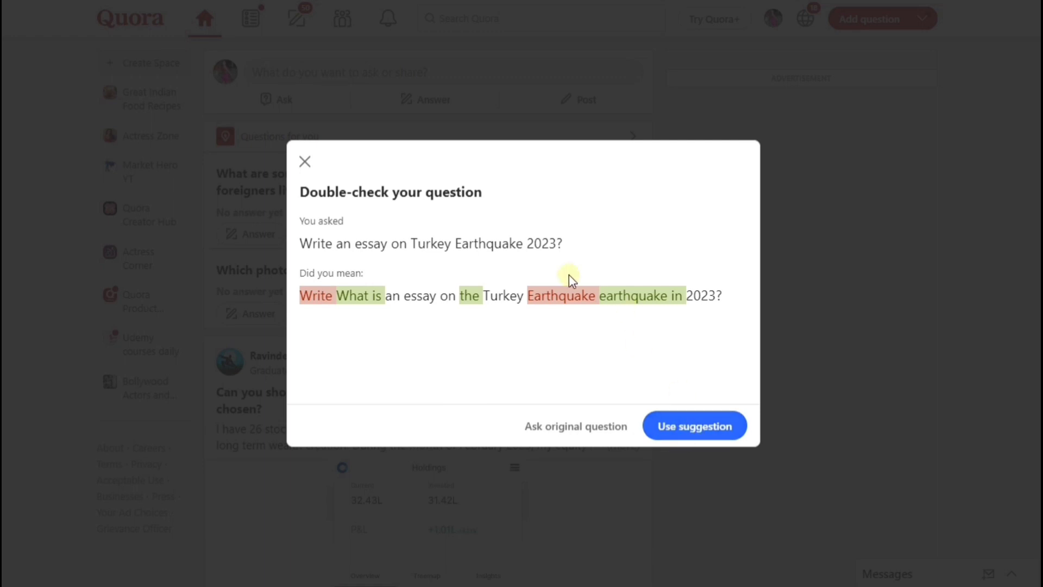
click(701, 429)
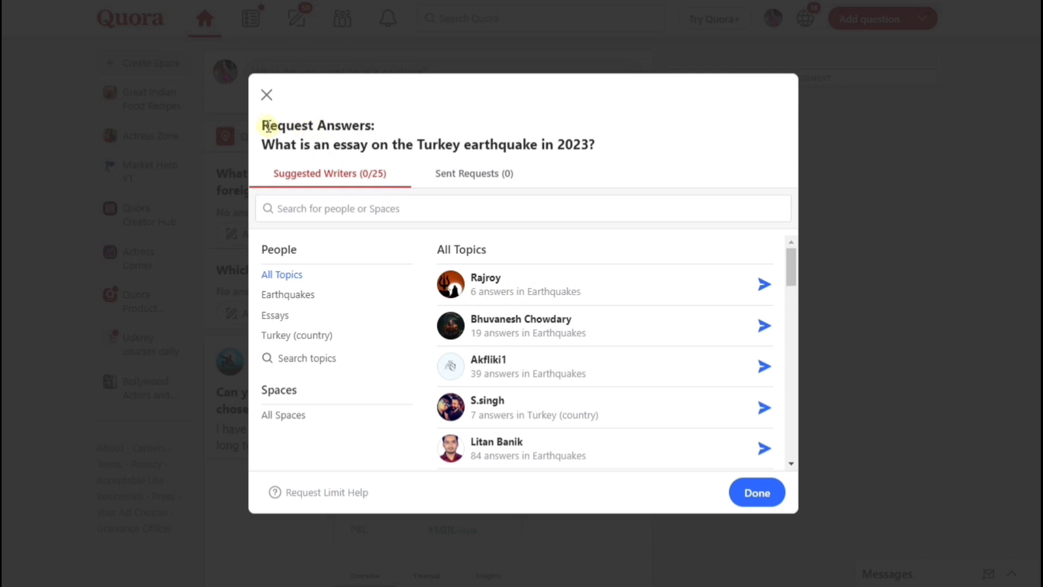
click(771, 498)
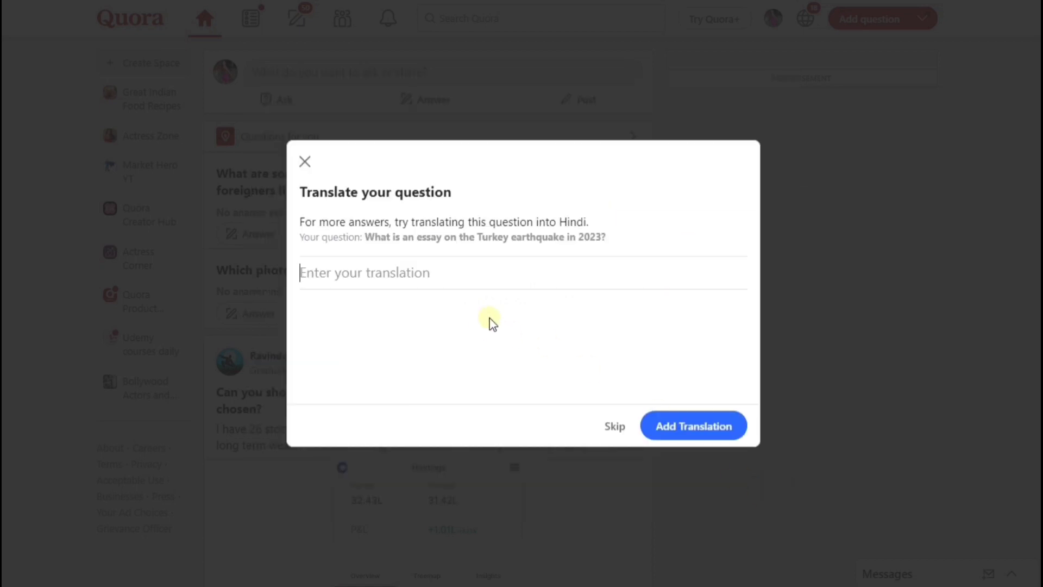
click(613, 426)
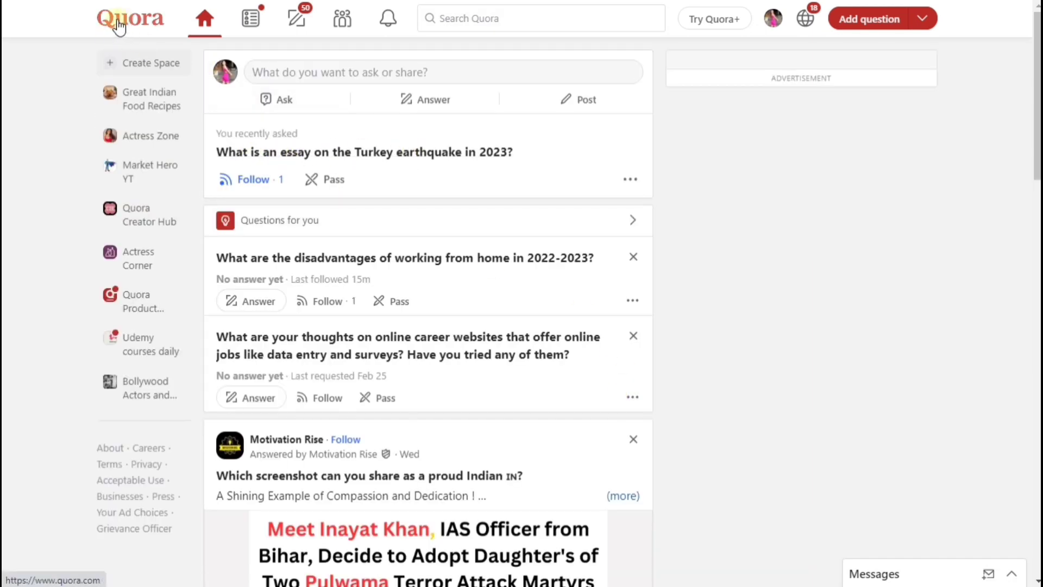
- Open the Turkey earthquake essay question, start an answer, and copy the essay paragraphs from the studydemo.in article
click(331, 157)
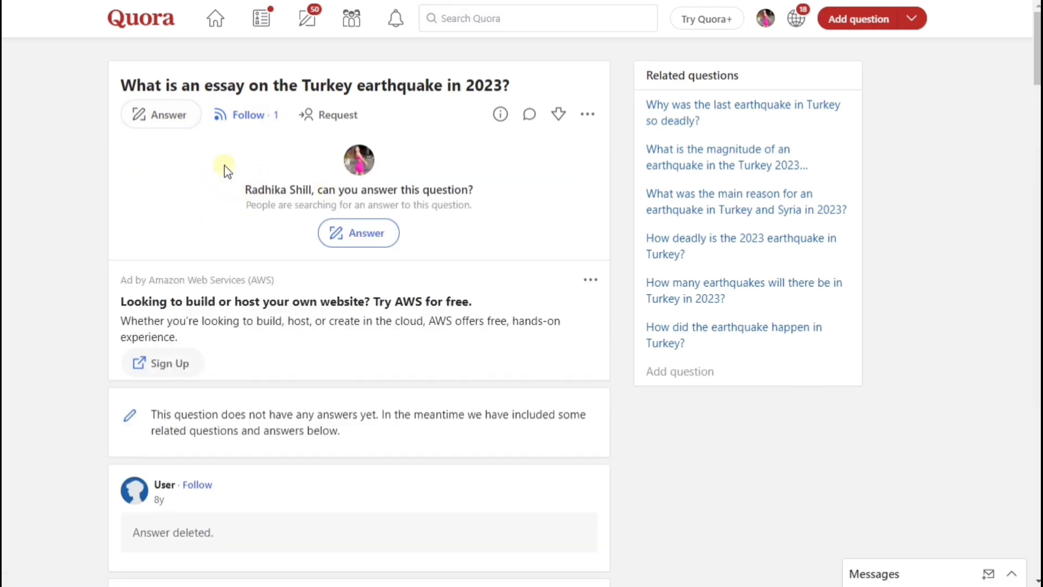
click(157, 116)
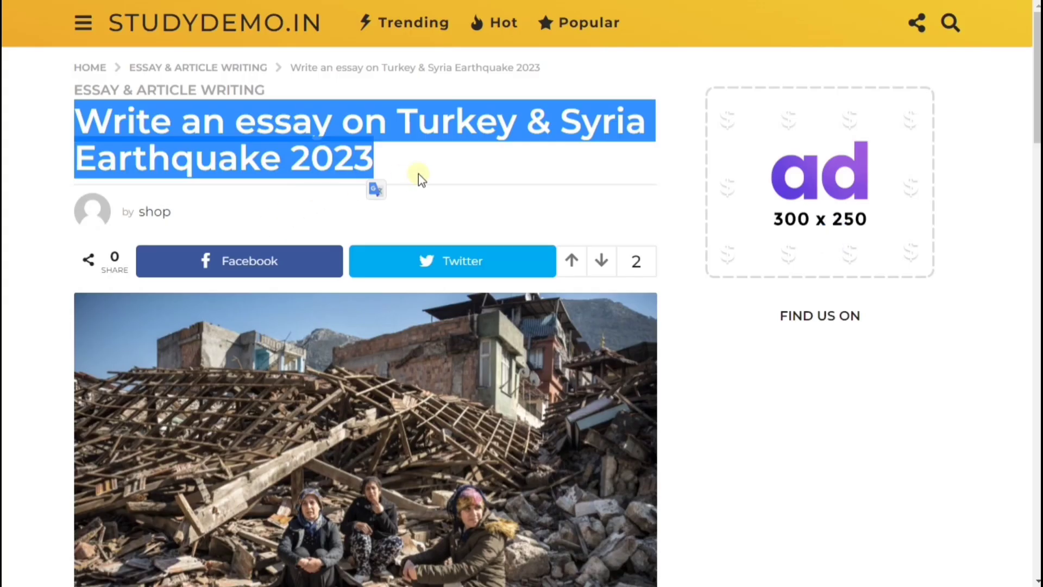
click(216, 122)
scroll(207, 114, down, 2)
scroll(201, 107, down, 8)
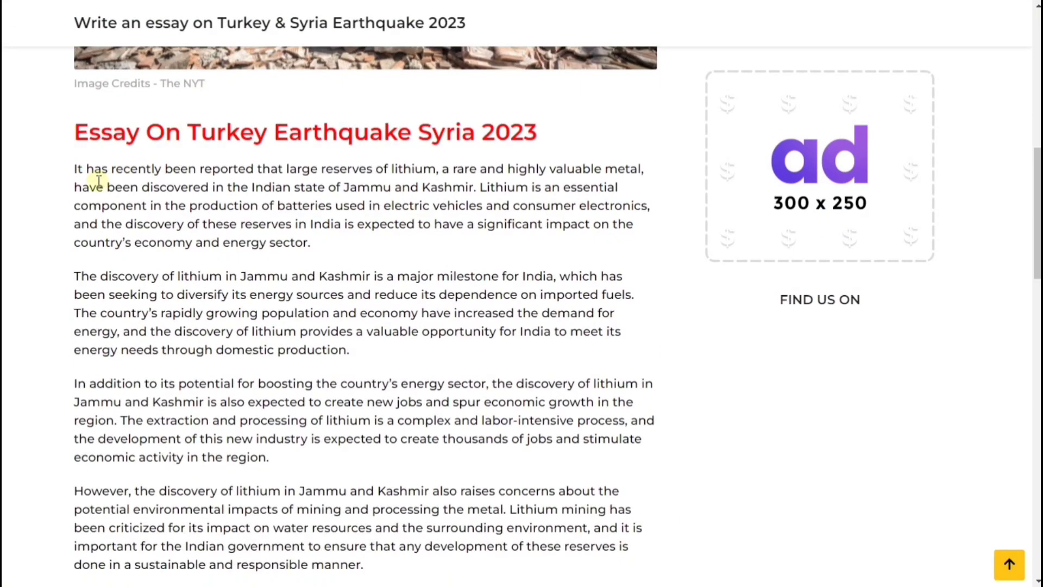
drag(76, 169, 269, 303)
key(ctrl+c)
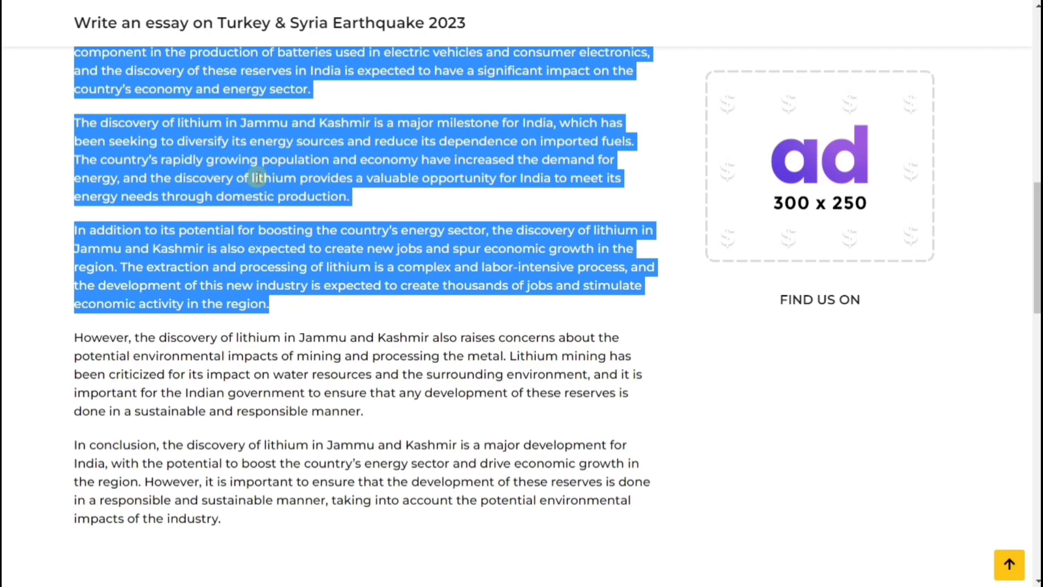
scroll(258, 176, up, 3)
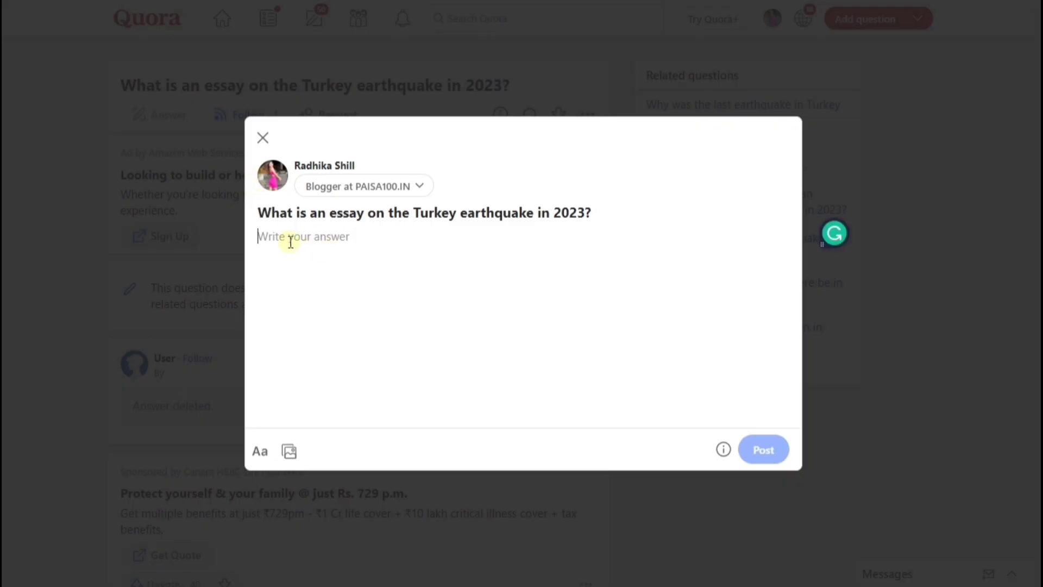
- Paste the essay paragraphs and add a bold 'To learn more about this please refer here:-' line
key(ctrl+v)
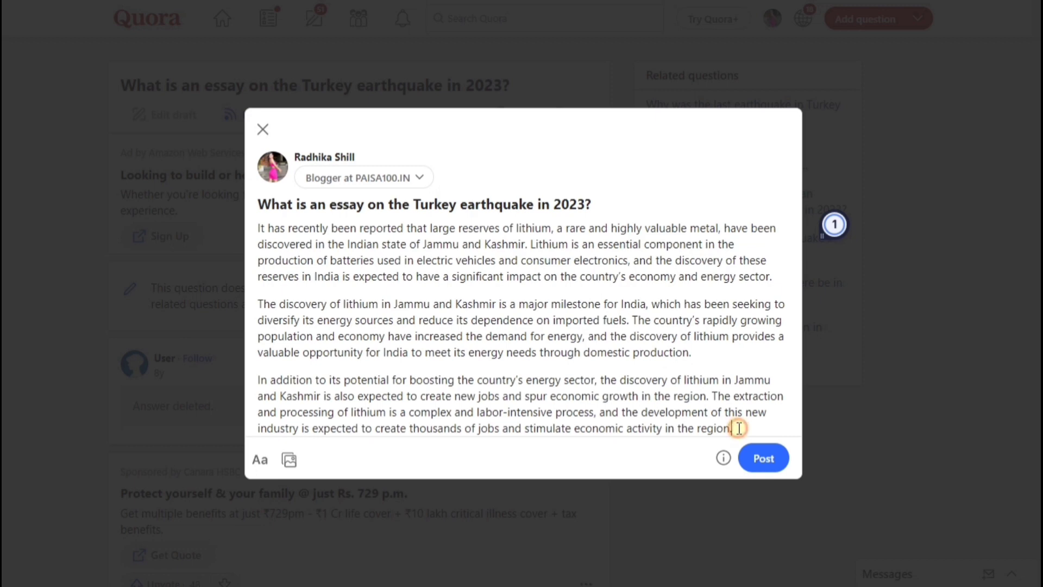
key(Return)
key(Return)
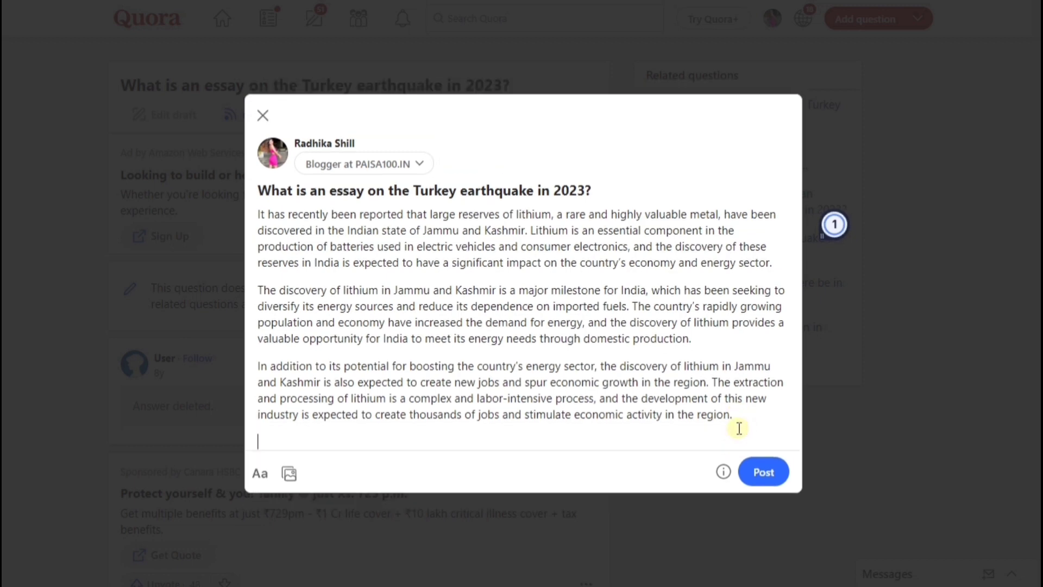
text(To learn m)
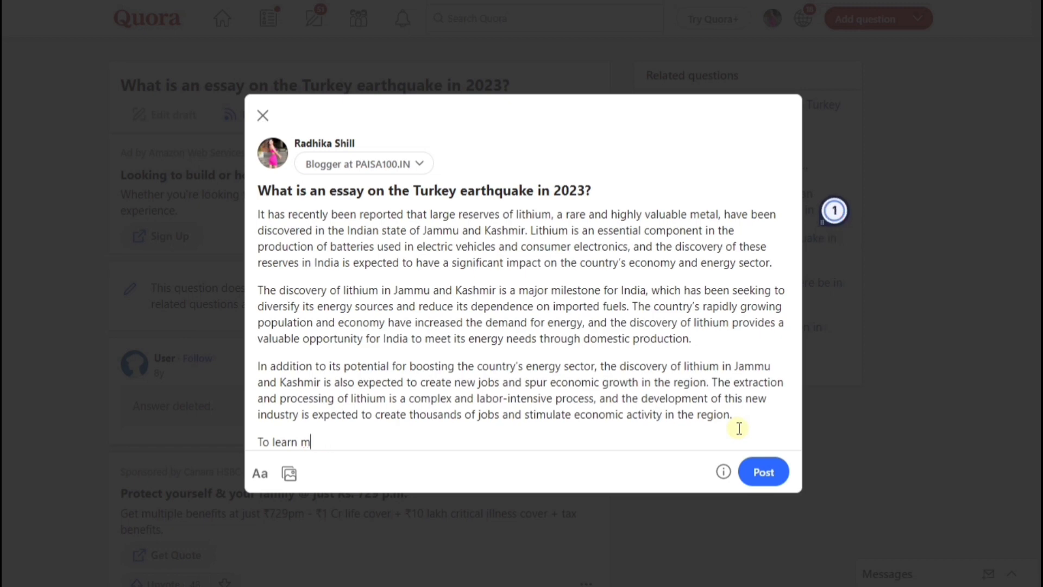
text(ro about this please refer here:-)
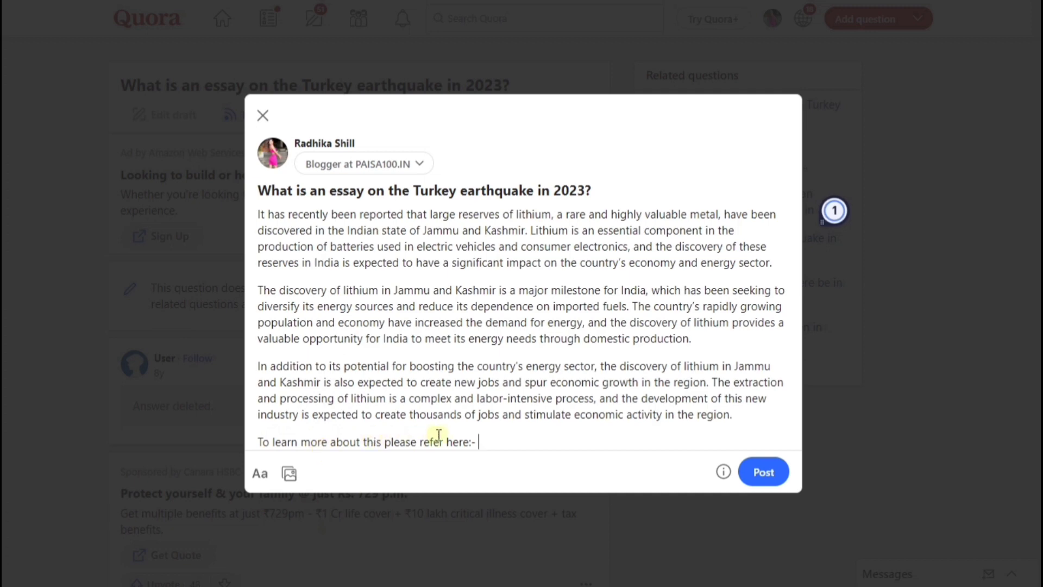
drag(480, 440, 255, 461)
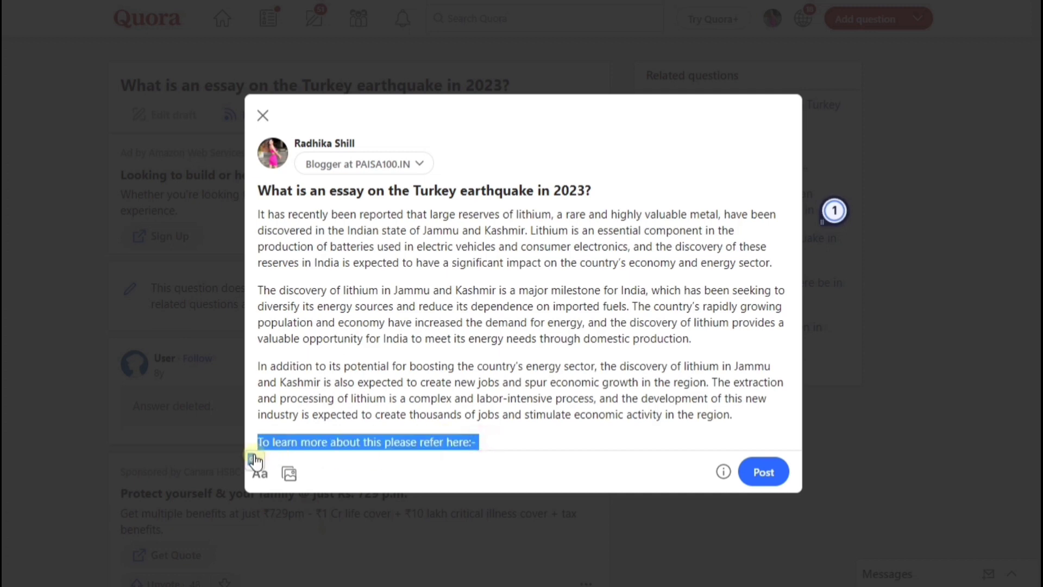
key(ctrl+b)
click(502, 439)
key(Return)
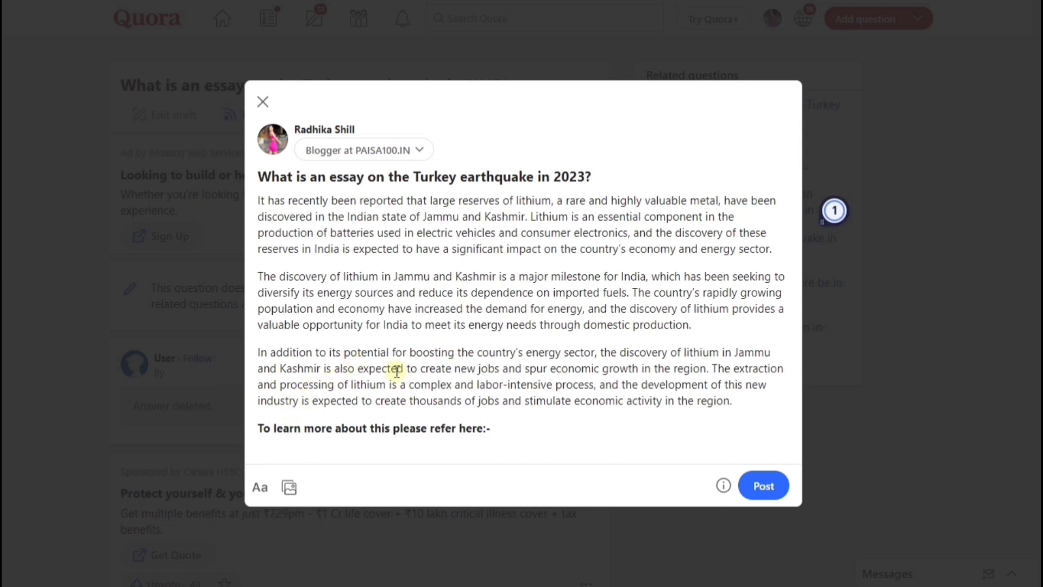
- Copy the article URL from the Reddit post and paste it below the bold line
key(alt+Tab)
scroll(429, 337, up, 10)
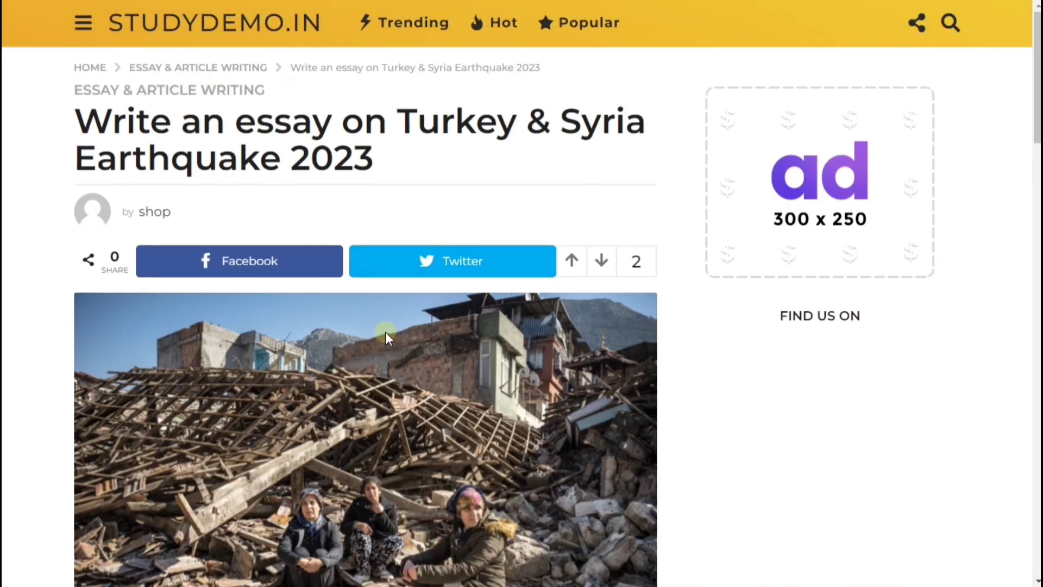
key(ctrl+Tab)
key(ctrl+Tab)
click(261, 248)
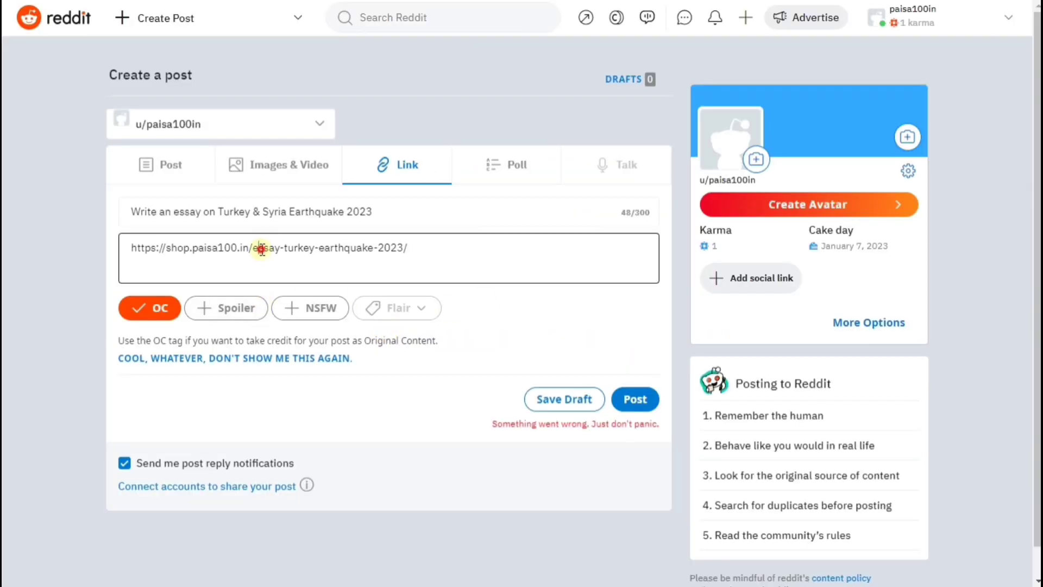
double_click(261, 248)
triple_click(261, 248)
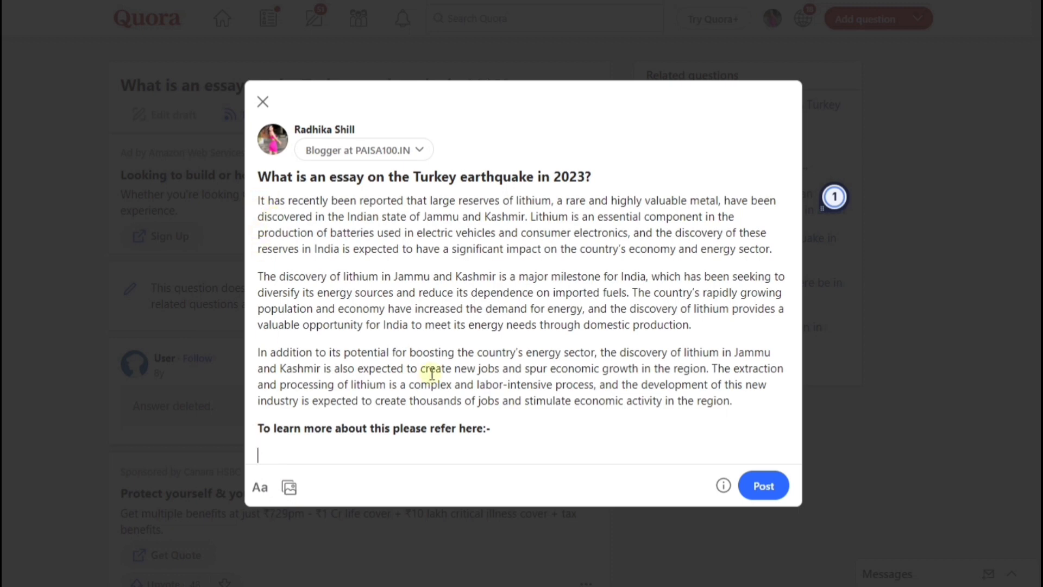
key(ctrl+v)
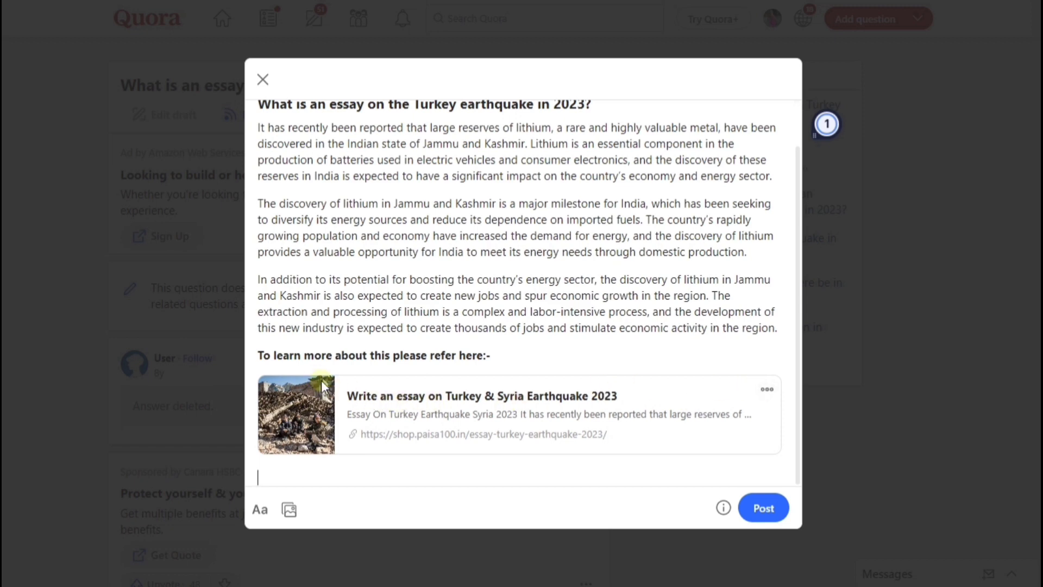
- Review the answer and post it to the question
scroll(373, 235, up, 1)
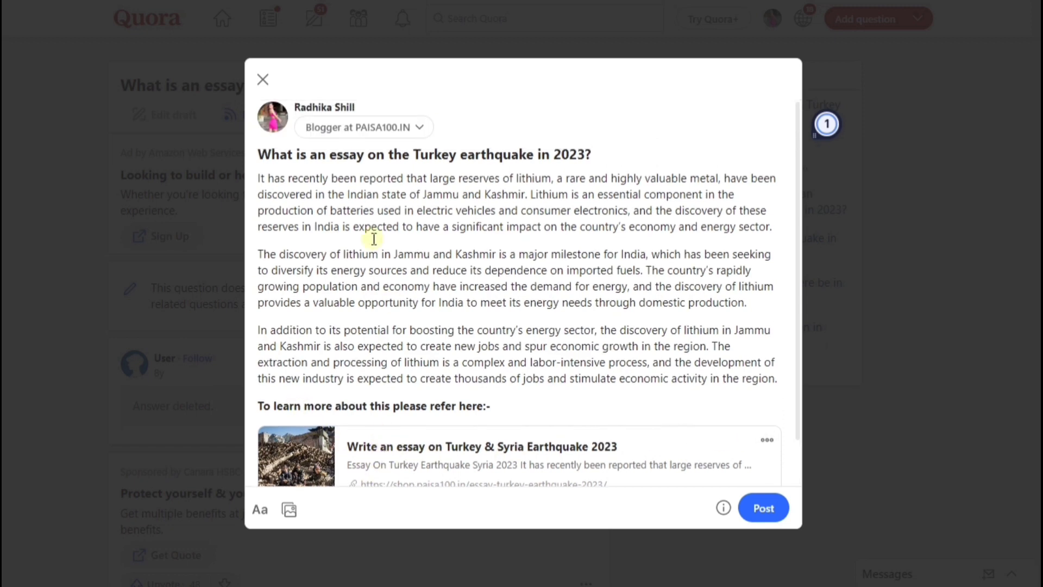
scroll(470, 289, down, 1)
click(758, 508)
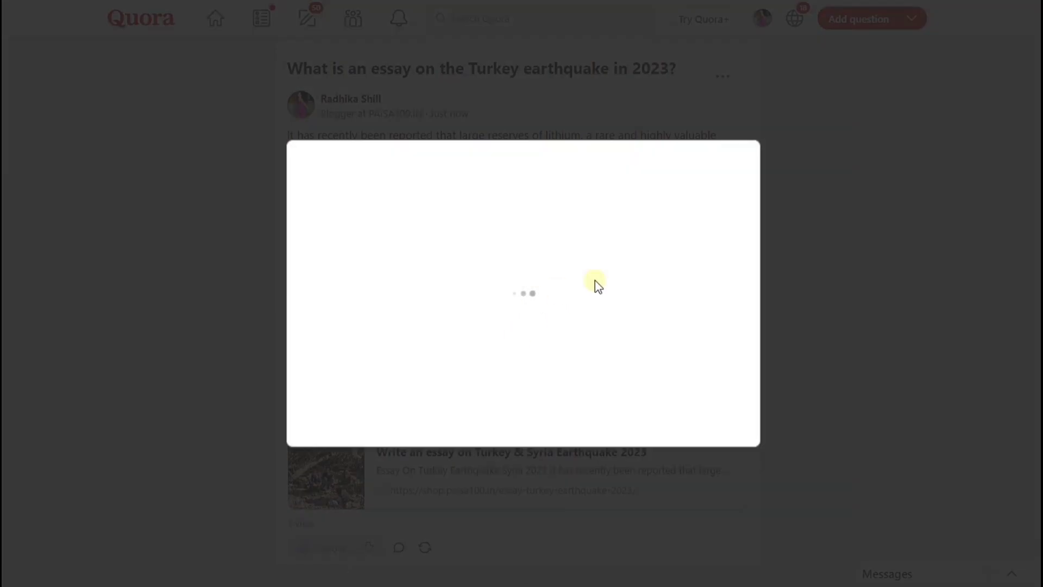
- Dismiss the credential prompt and look over the published answer with its article link card
click(720, 497)
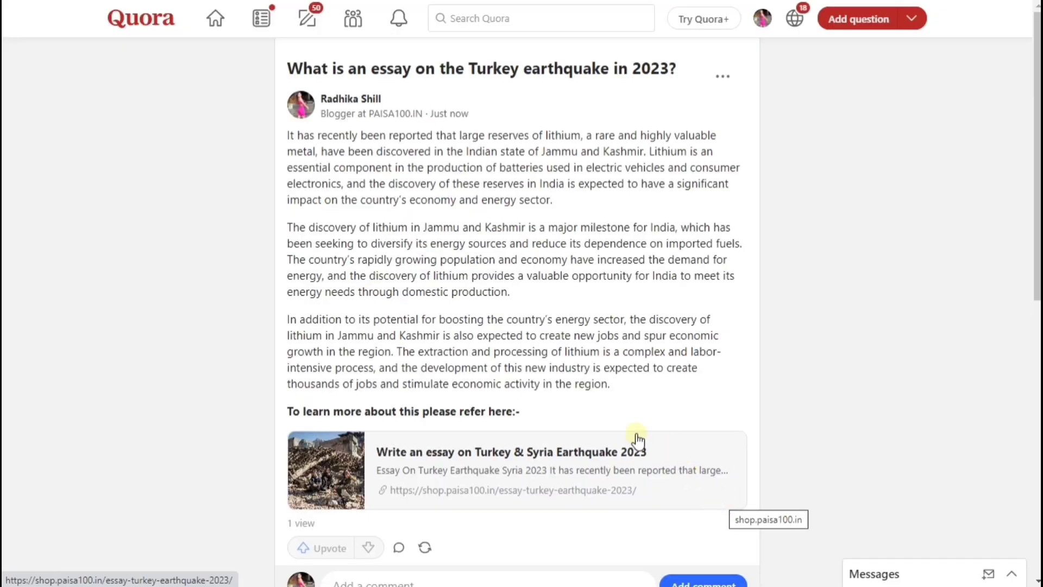
scroll(209, 310, down, 4)
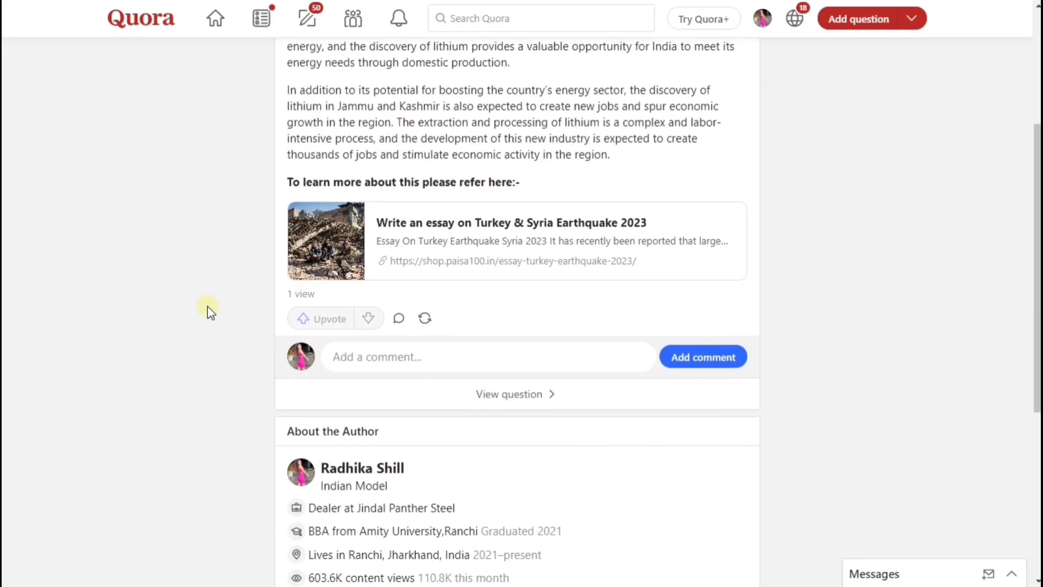
scroll(207, 306, up, 4)
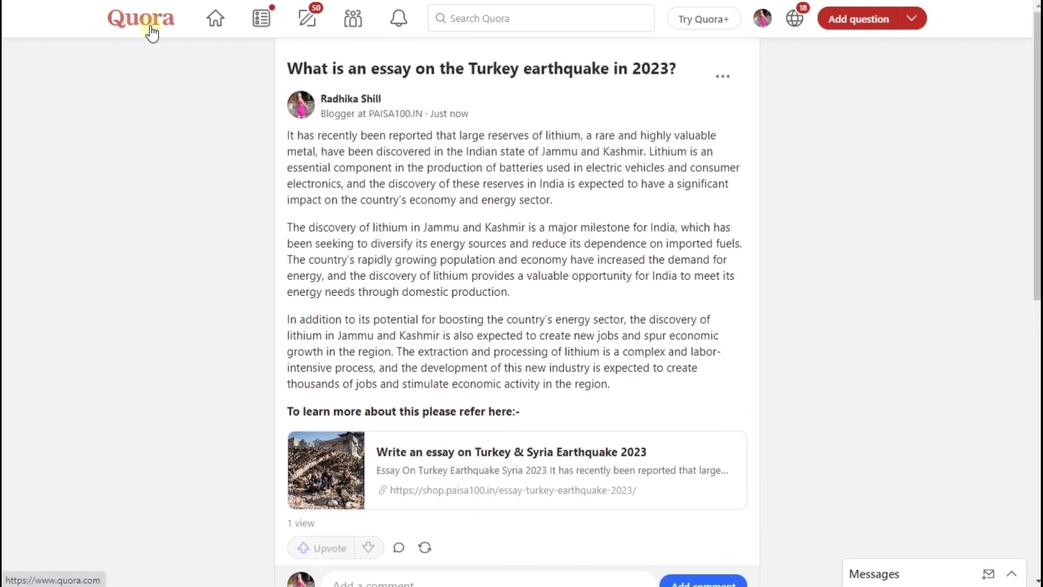
scroll(386, 326, down, 1)
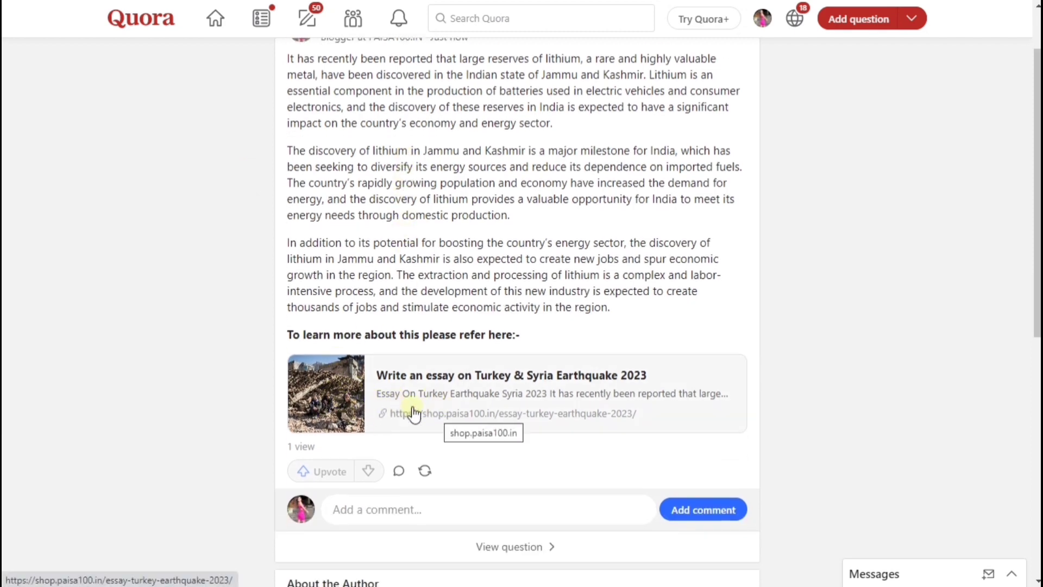
scroll(434, 412, up, 2)
scroll(442, 407, down, 3)
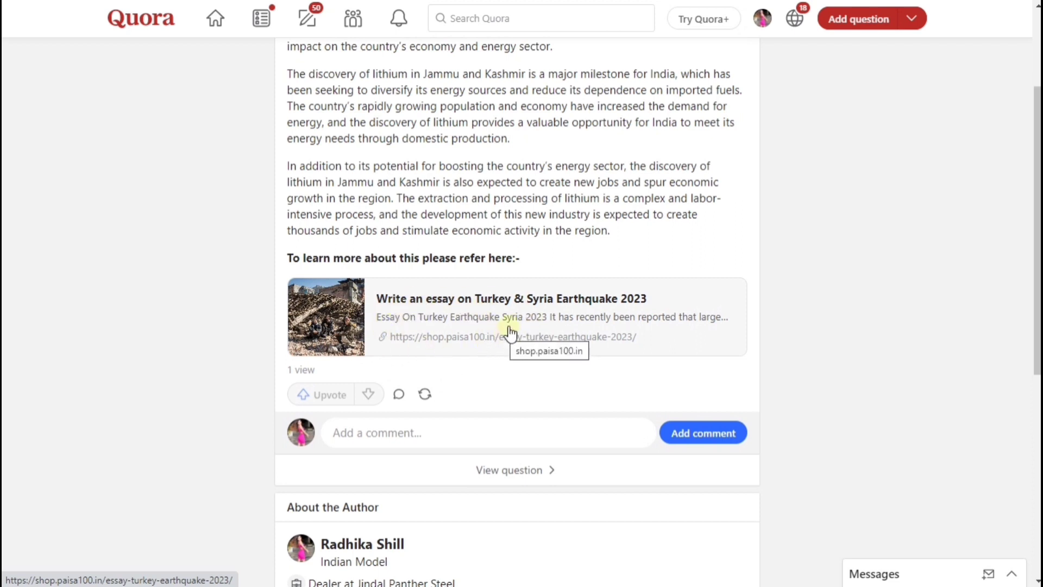
scroll(454, 329, up, 2)
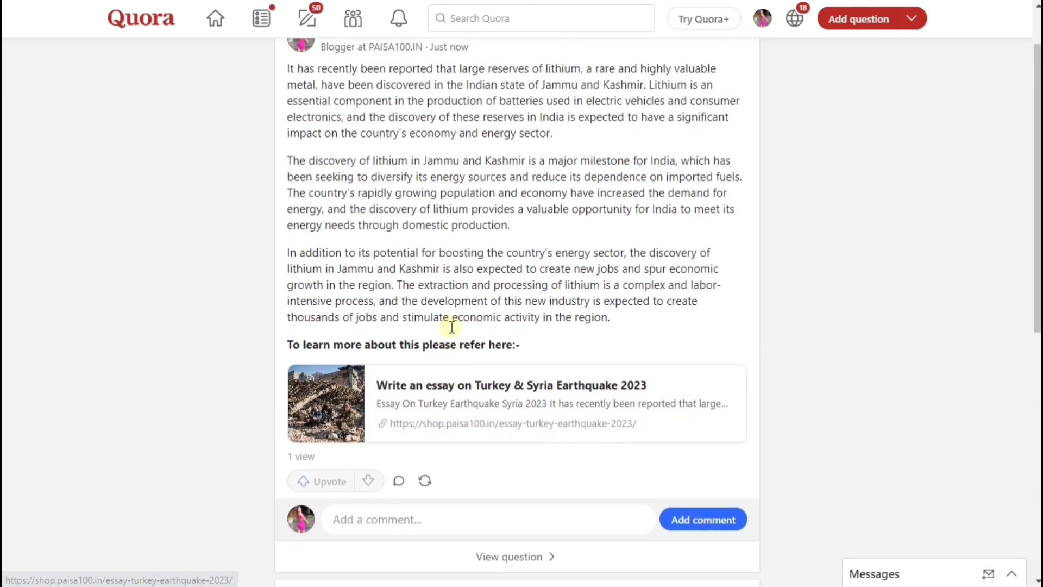
scroll(451, 326, up, 1)
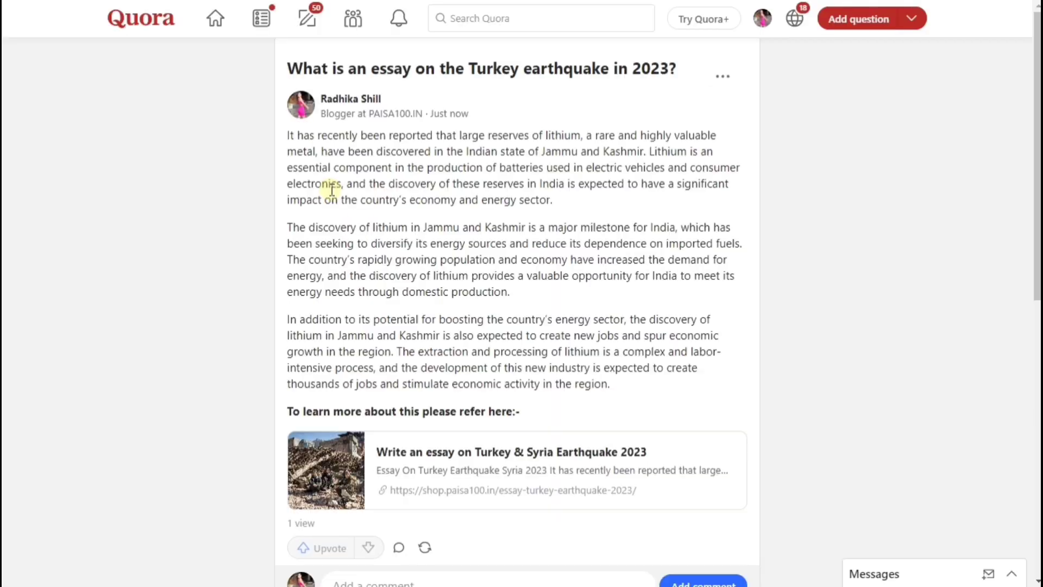
scroll(334, 191, down, 3)
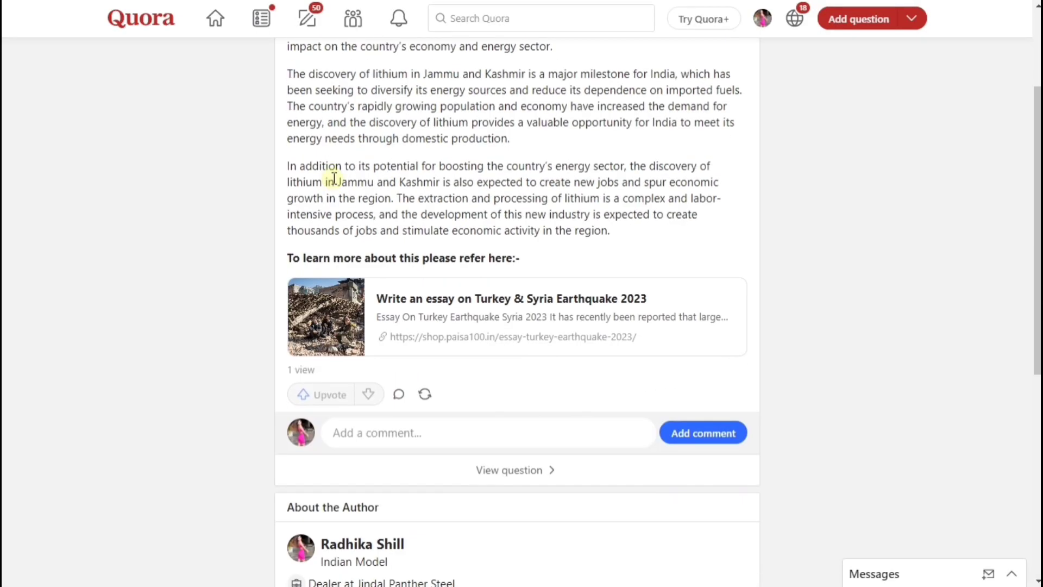
scroll(334, 182, up, 3)
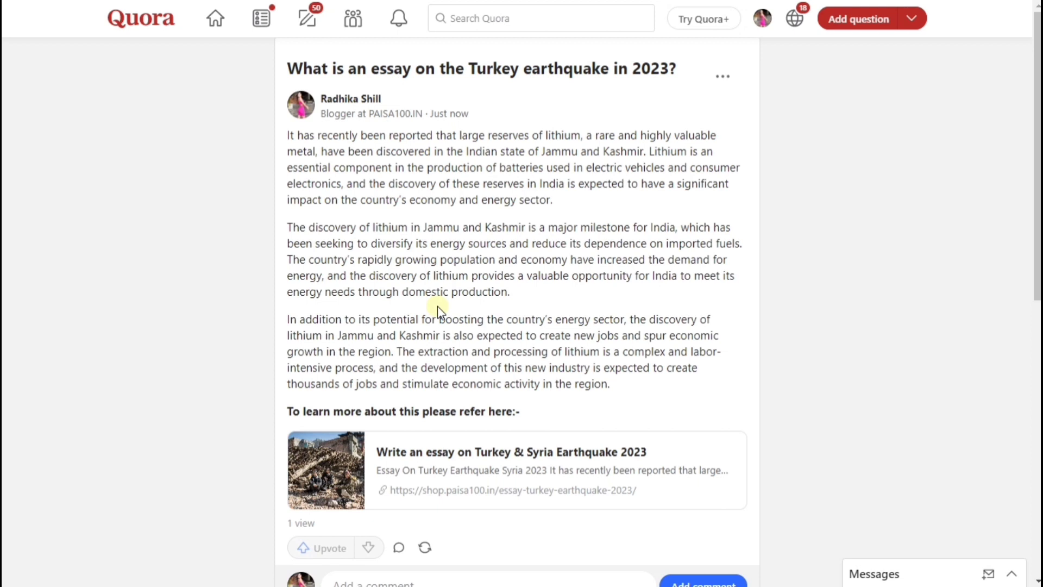
- Return to the Quora home feed via the logo
click(140, 26)
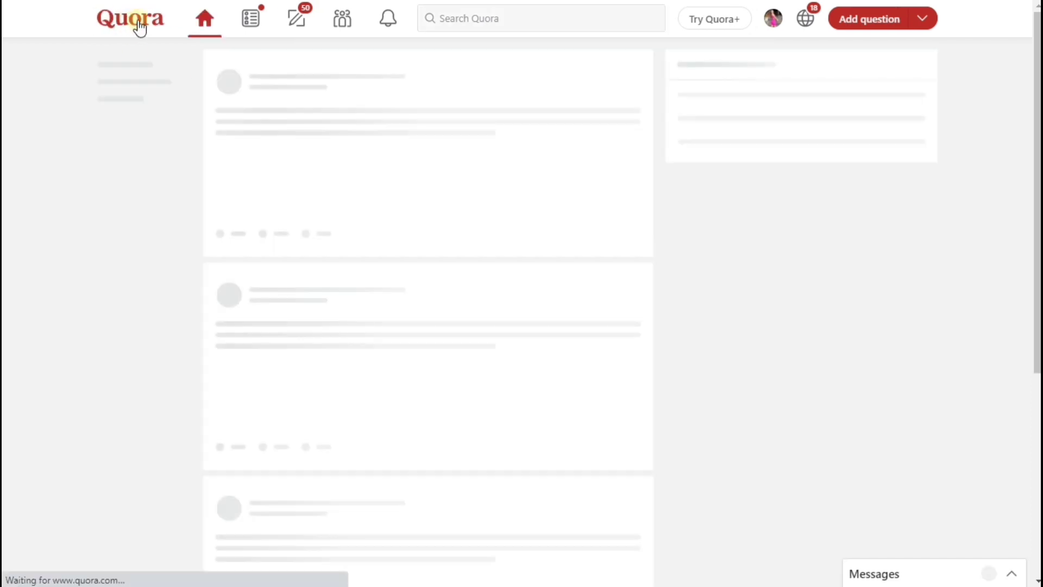
scroll(581, 112, down, 2)
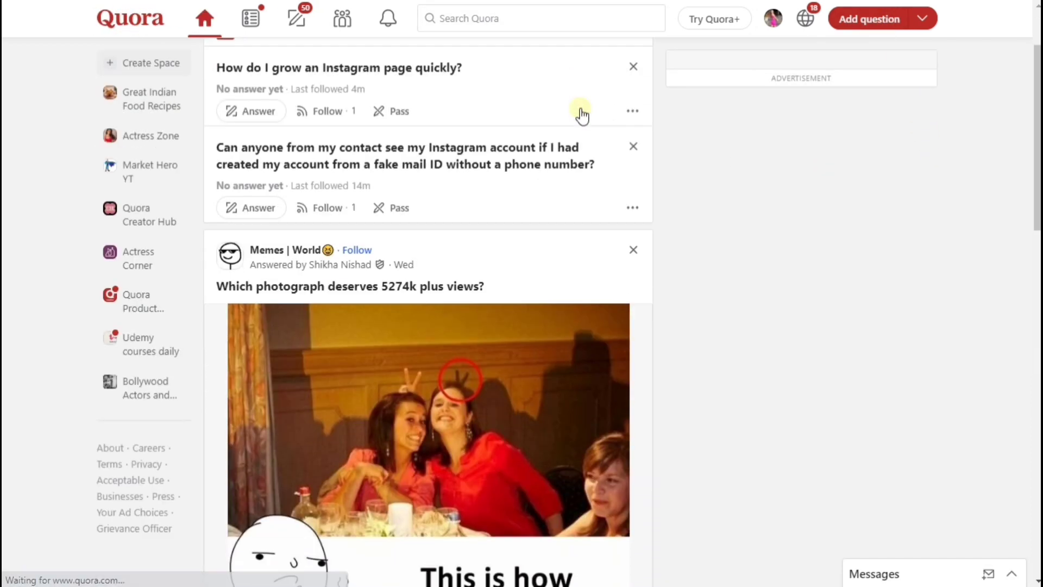
scroll(582, 112, up, 2)
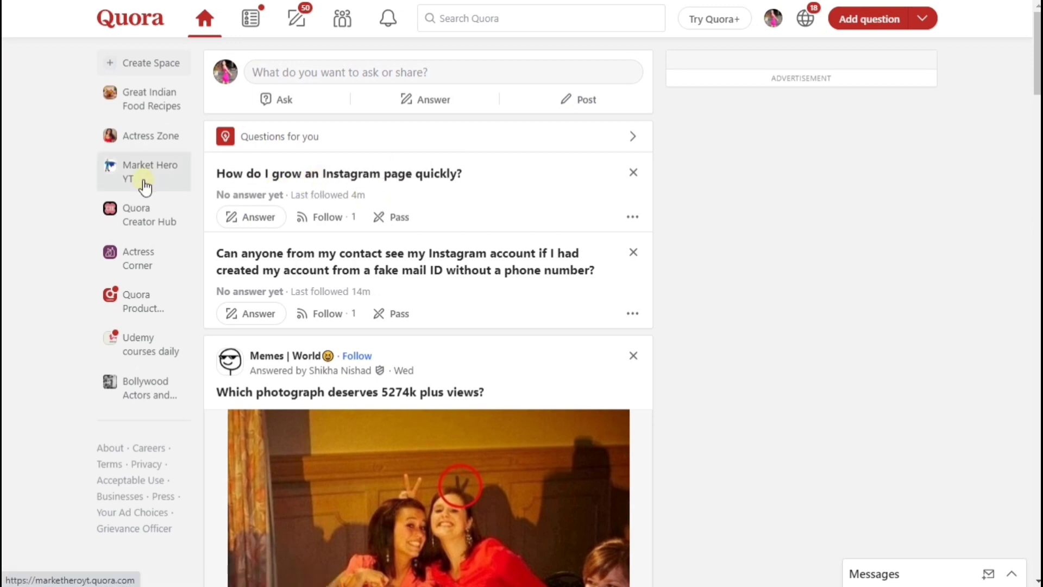